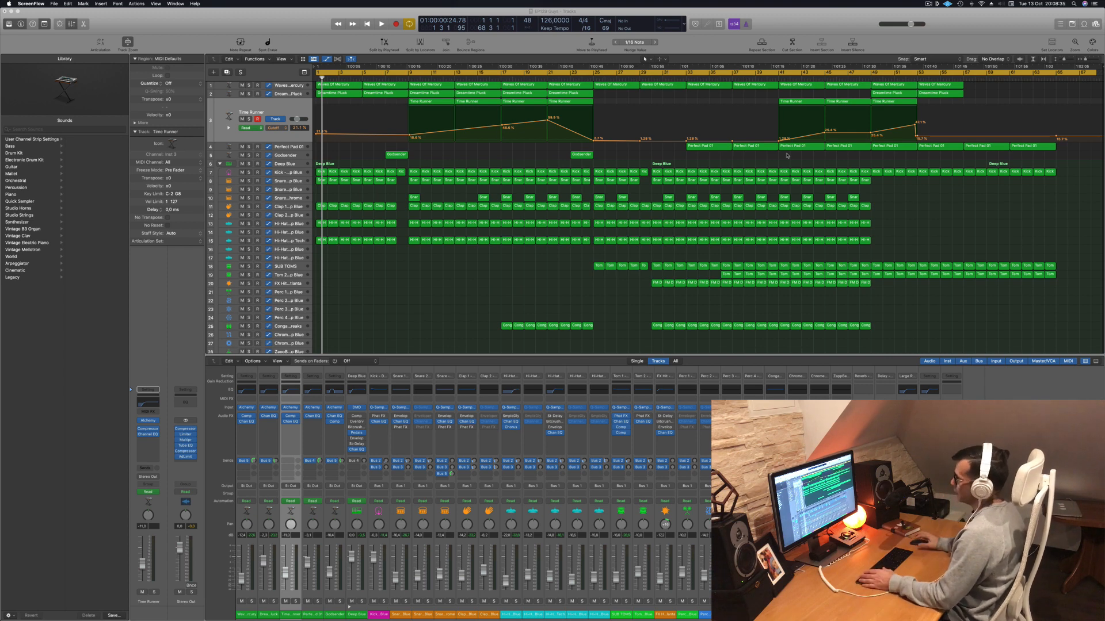
Play the arrangement from the start, bring up the Deep Blue drum track and check the kick track in solo
left_click(447, 307)
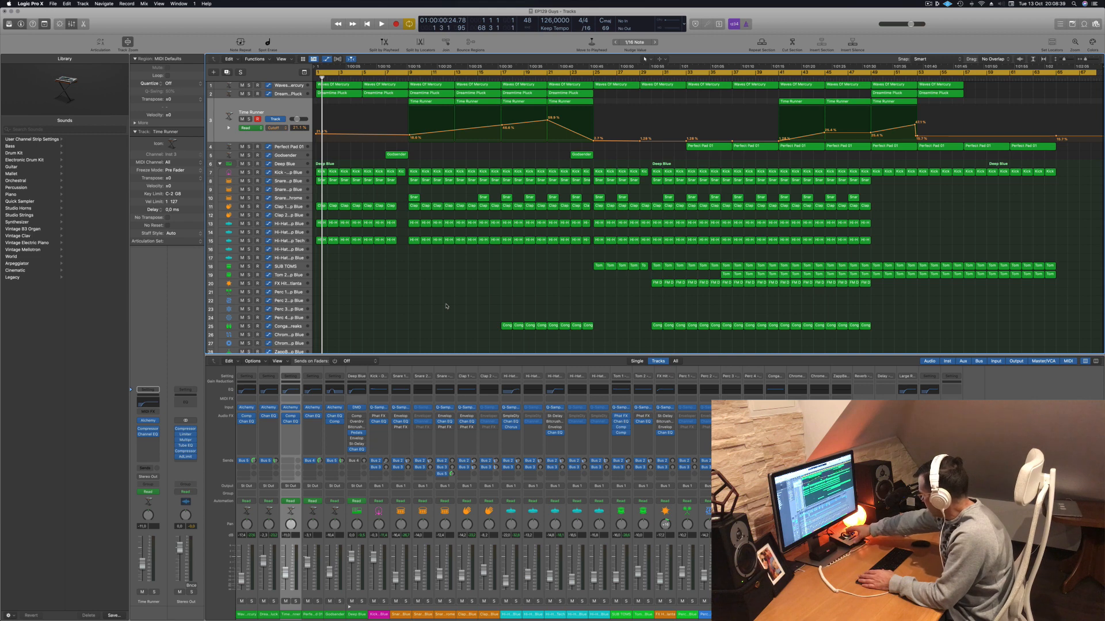
key("space")
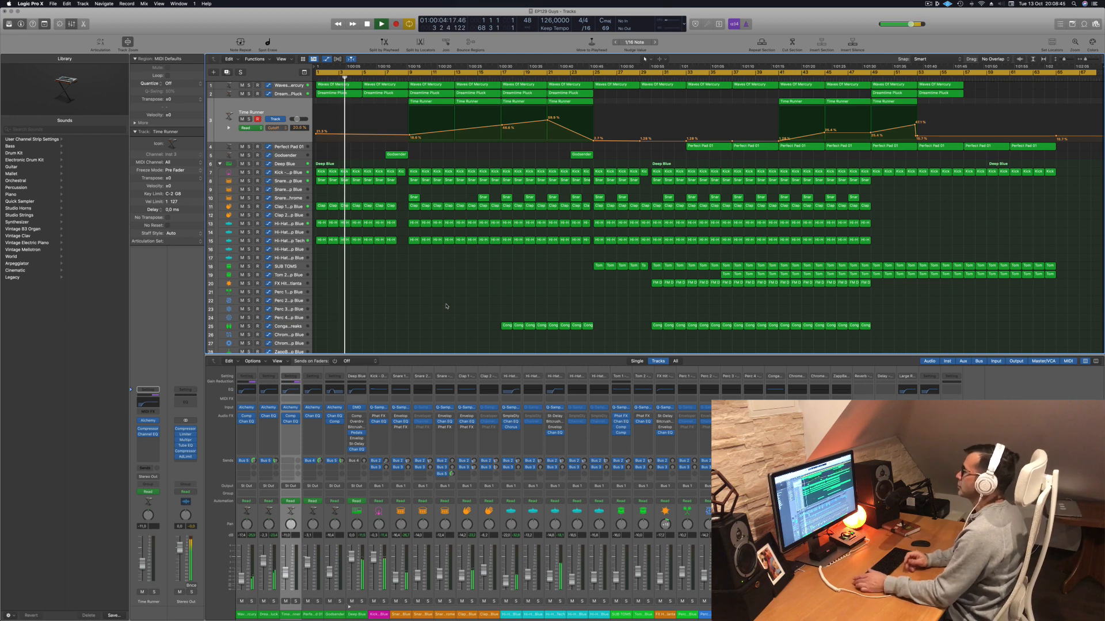
left_click(289, 164)
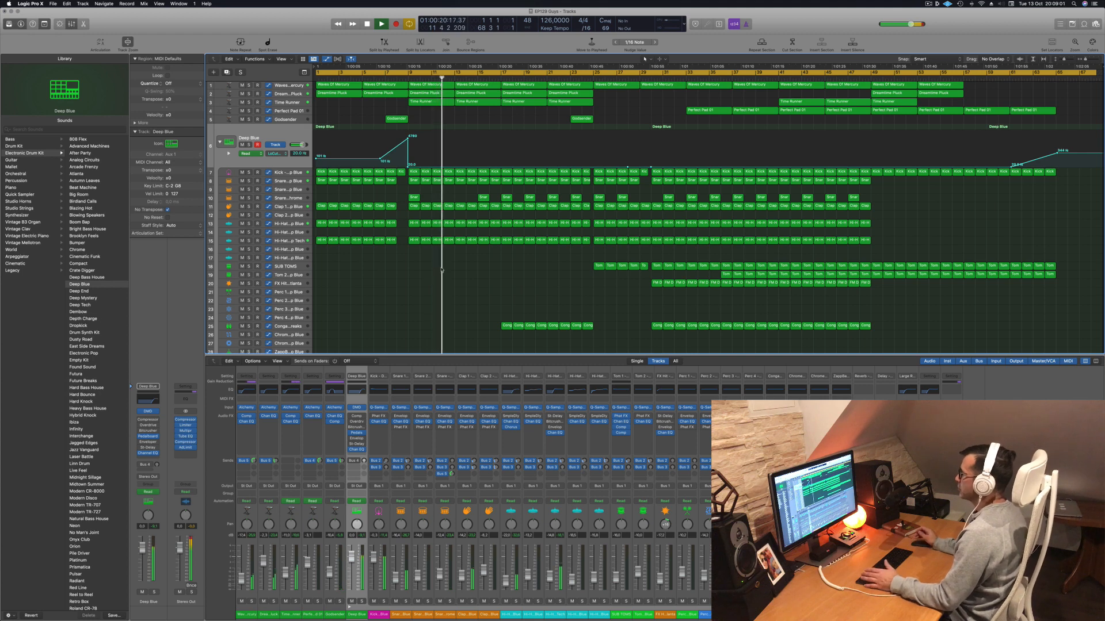
left_click(249, 173)
left_click(248, 172)
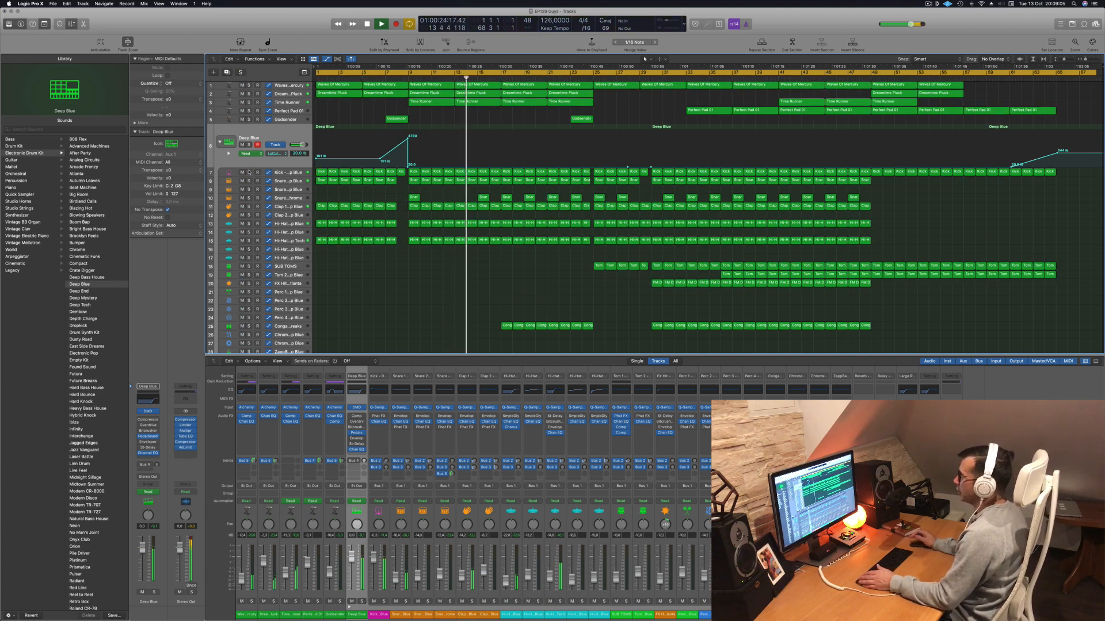
Audition the Waves Of Mercury, Dreamtime Pluck and Time Runner tracks in solo, one at a time, during playback
left_click(248, 85)
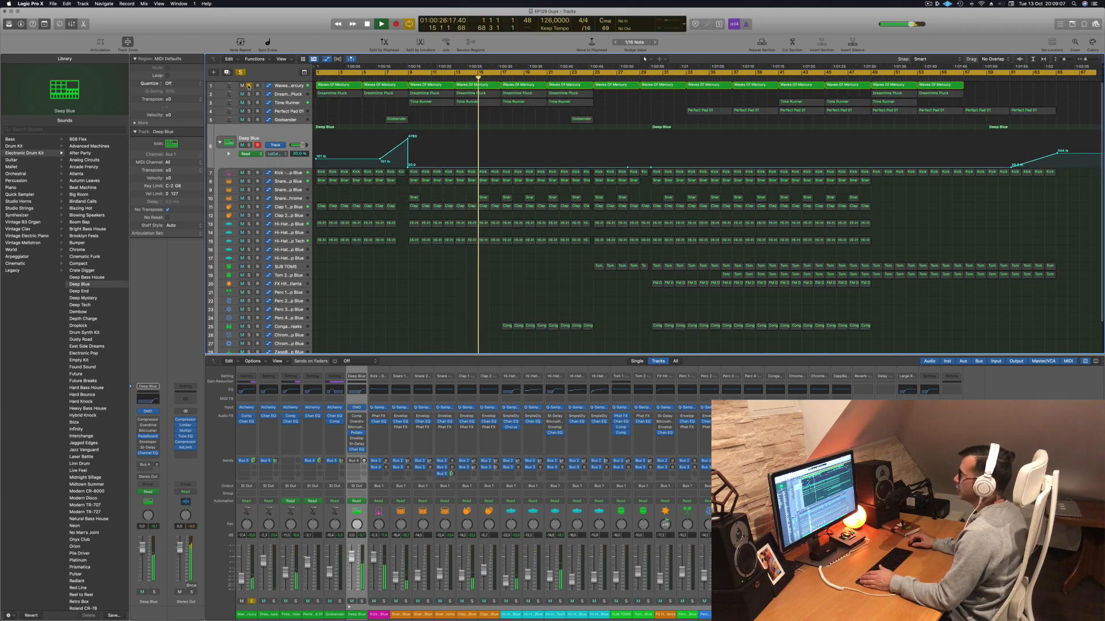
left_click(249, 85)
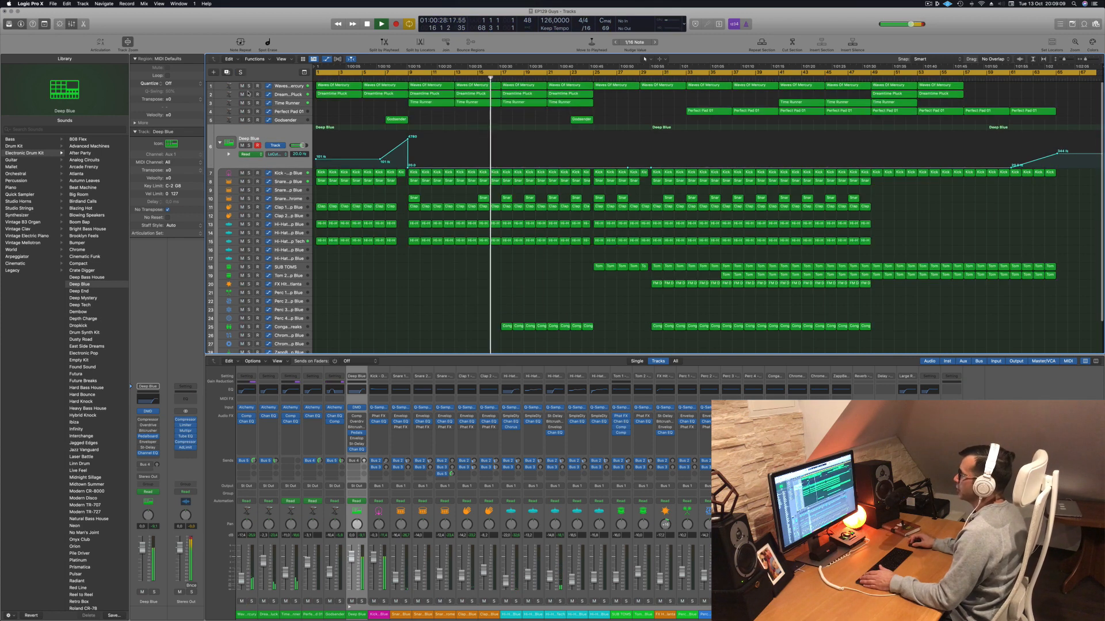
left_click(249, 94)
left_click(250, 111)
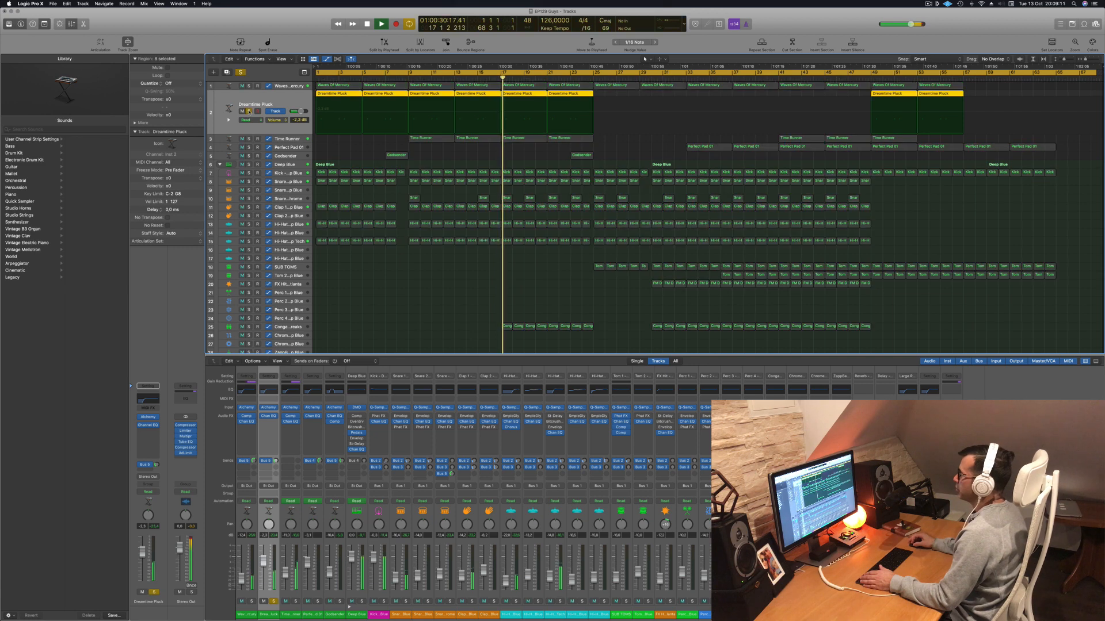
left_click(250, 111)
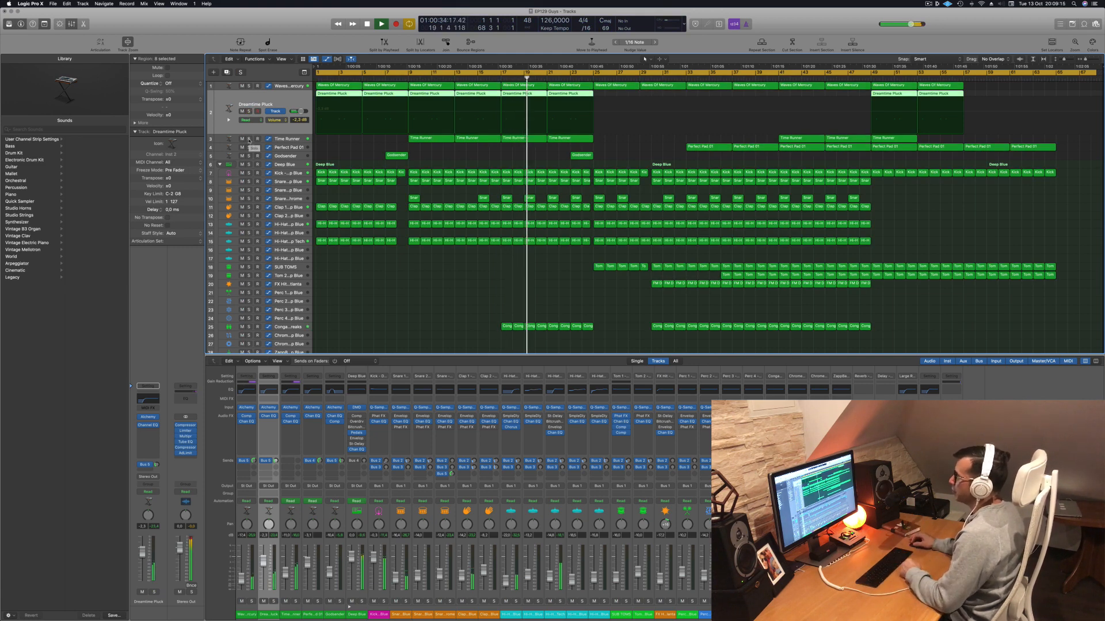
left_click(249, 139)
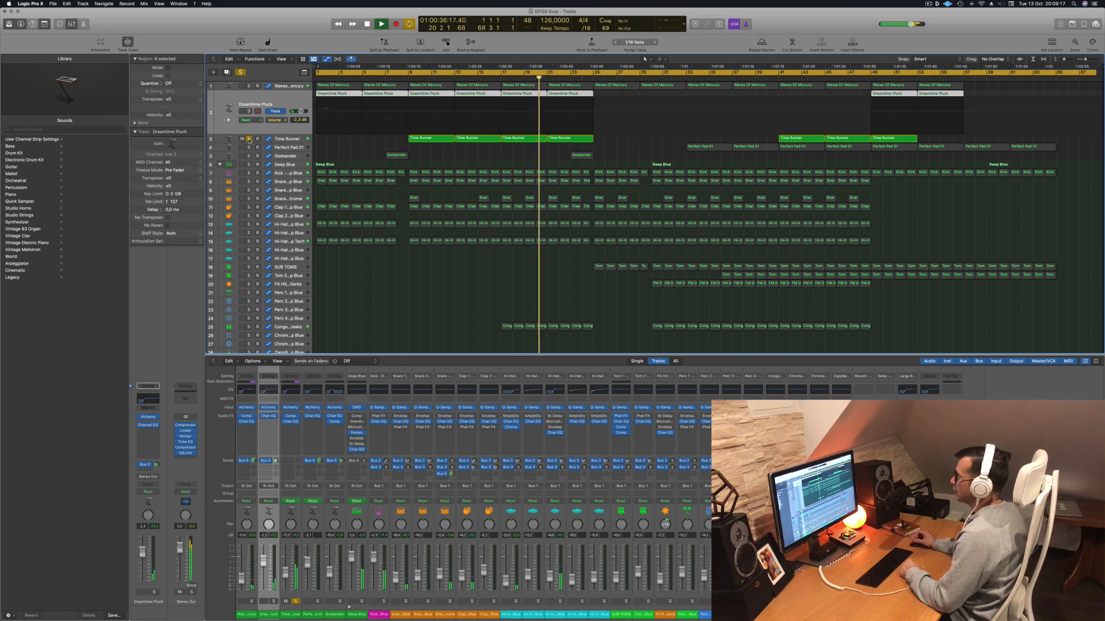
left_click(248, 139)
Inspect the Time Runner and Godsender tracks in turn and step the playhead back to rehear the section
left_click(279, 140)
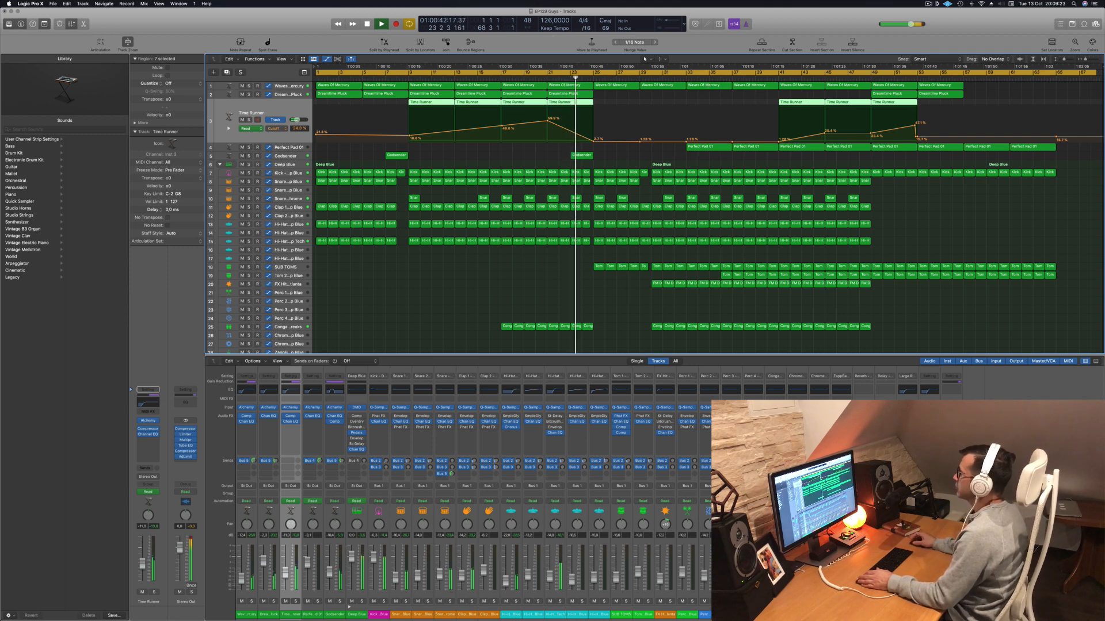
left_click(284, 155)
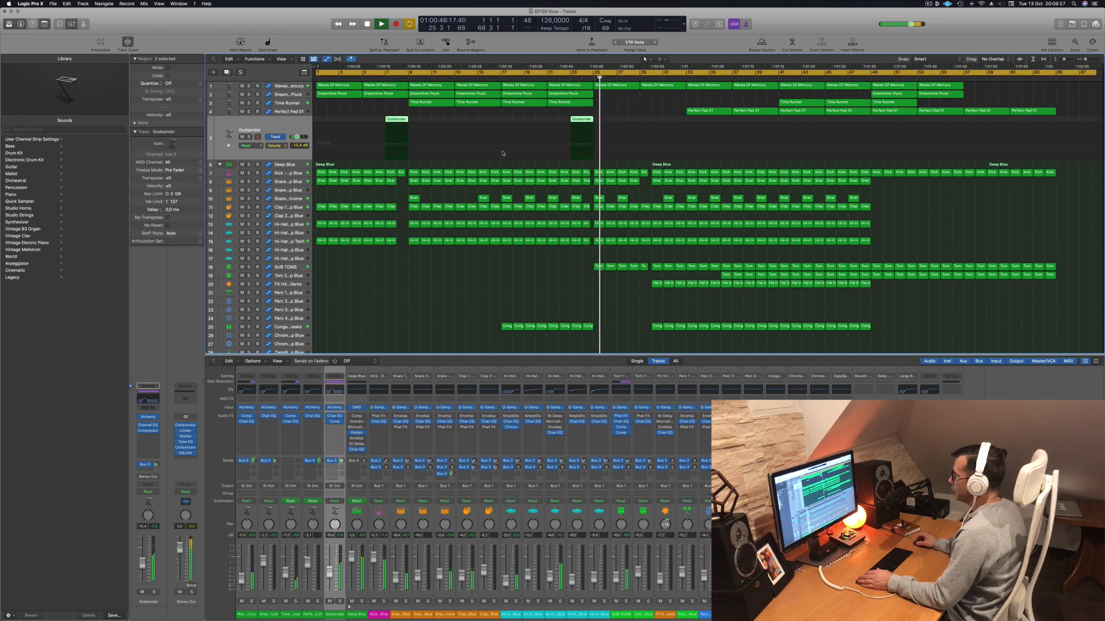
key("comma")
key("comma")
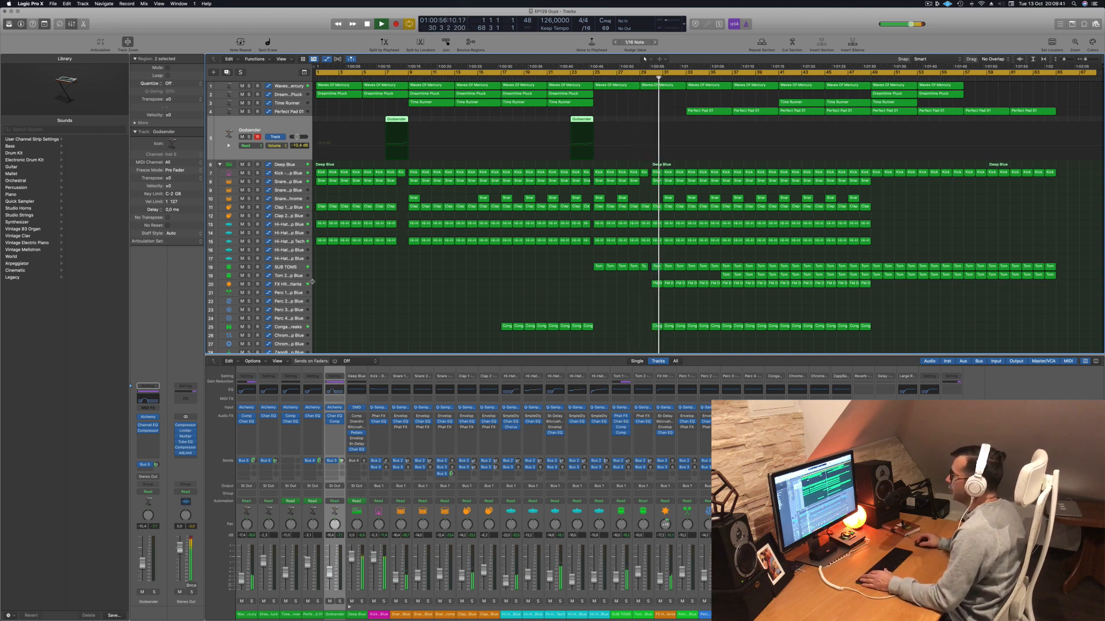
Audition the SUB TOMS track in solo from around bar 25 with its first region open in the Piano Roll
left_click(266, 267)
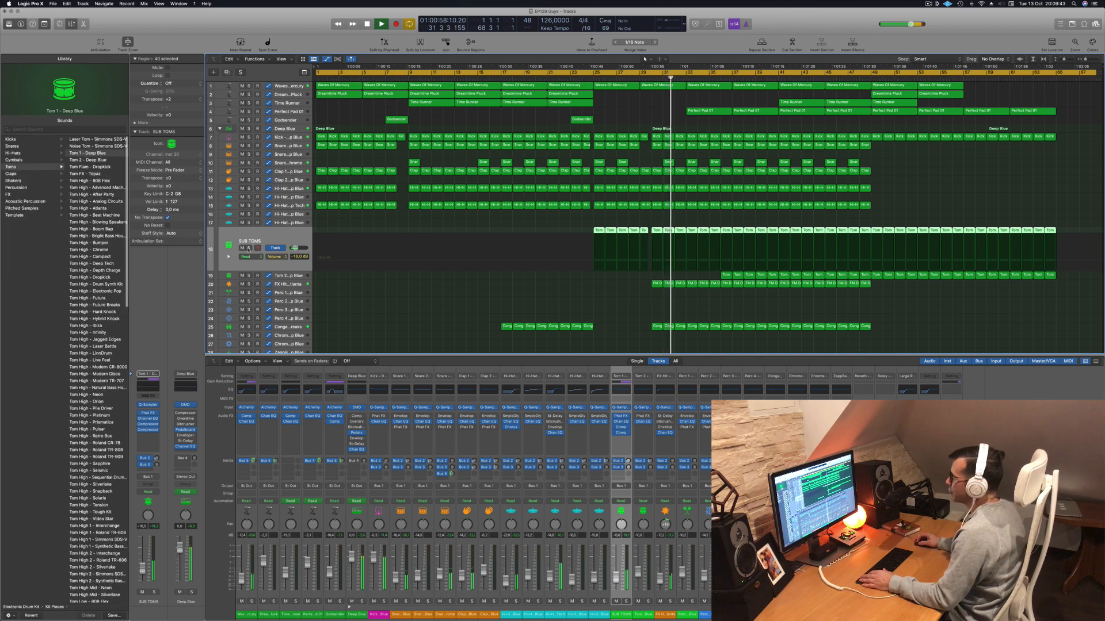
left_click(248, 248)
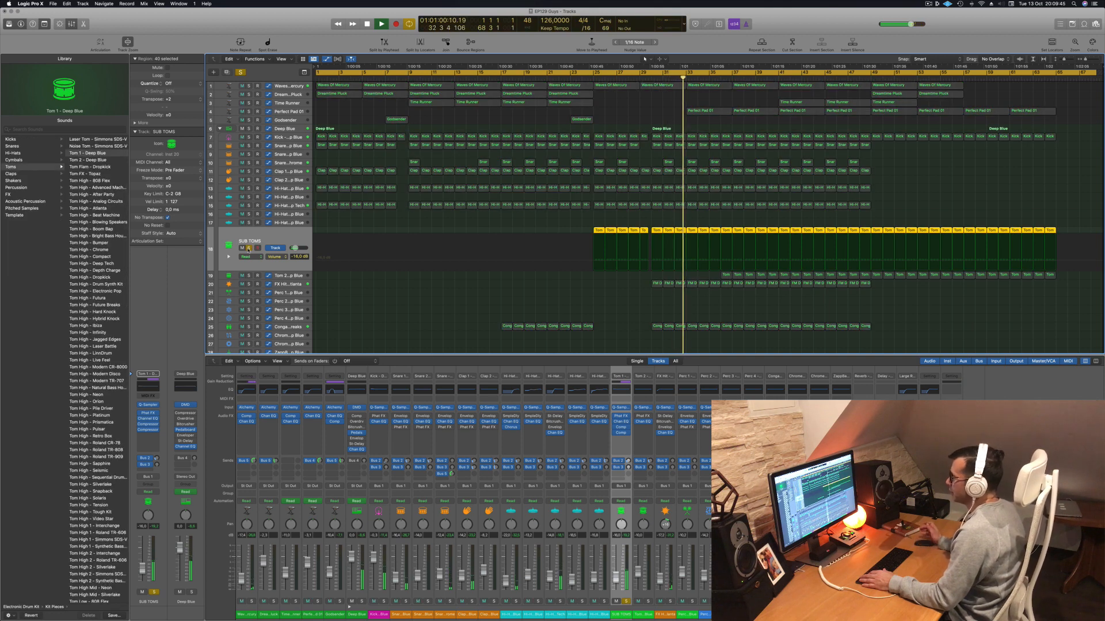
left_click(596, 229)
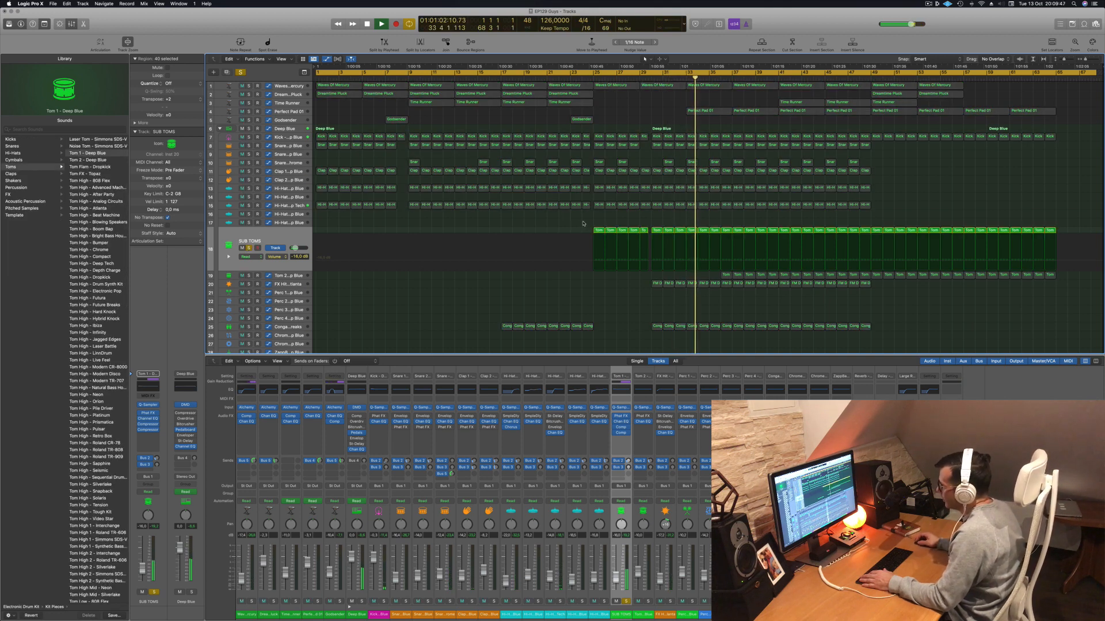
left_click(598, 230)
double_click(599, 230)
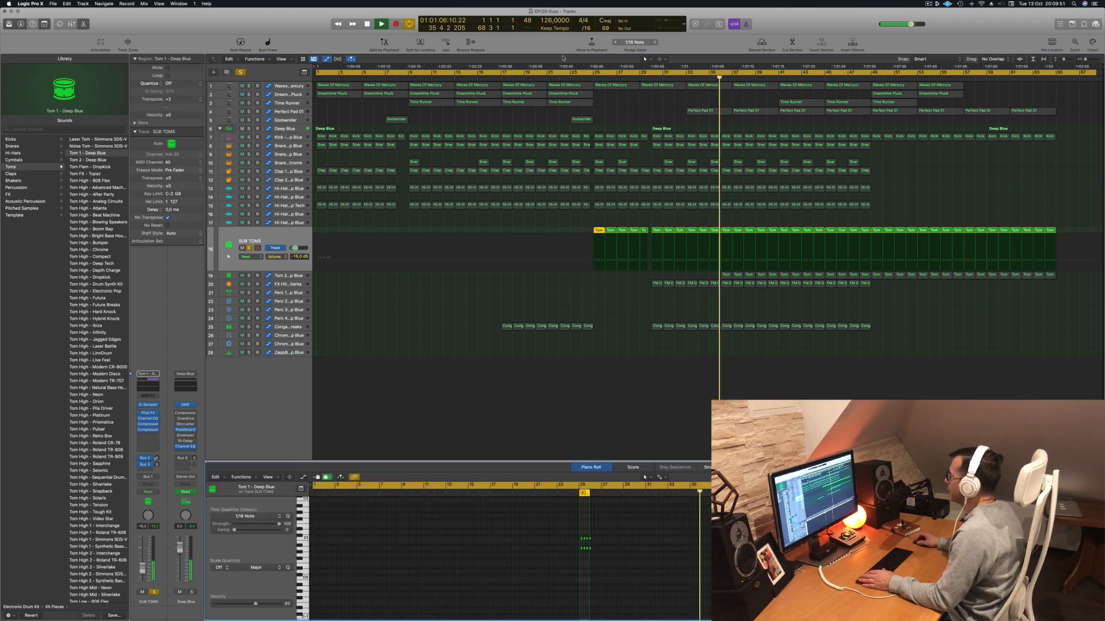
left_click(587, 80)
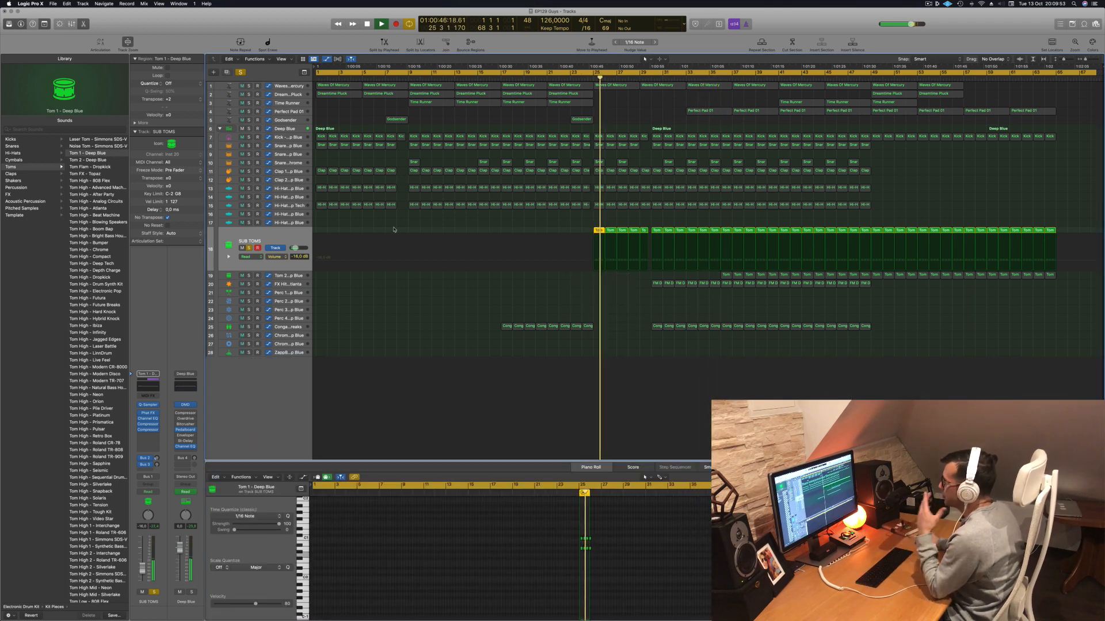
left_click(249, 248)
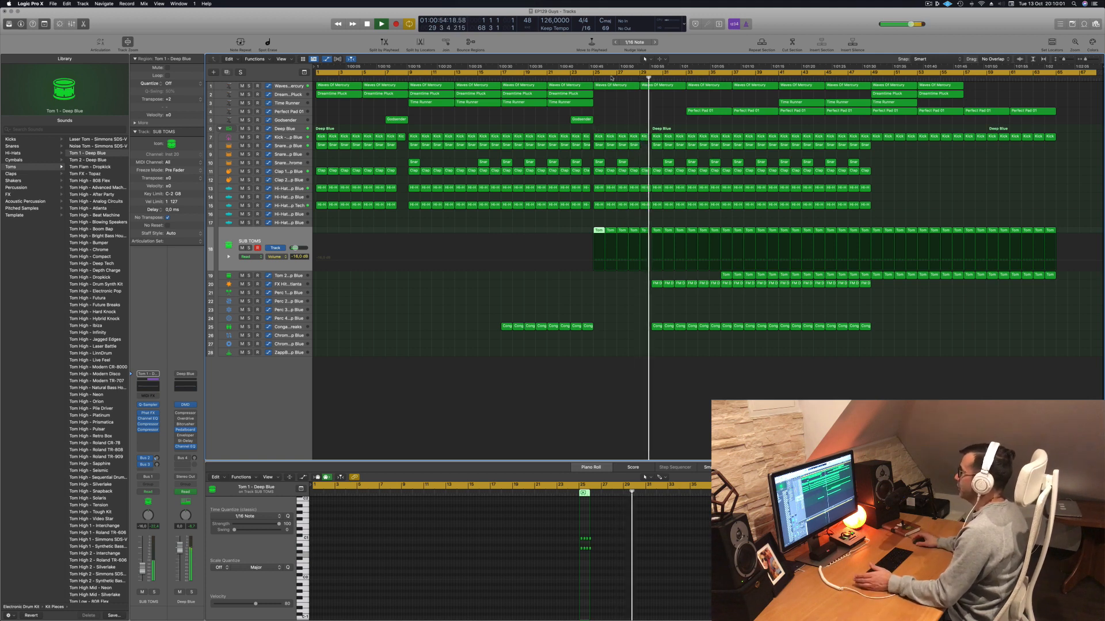
Select the Perfect Pad 01 track and audition a later part of its pad section
left_click(623, 108)
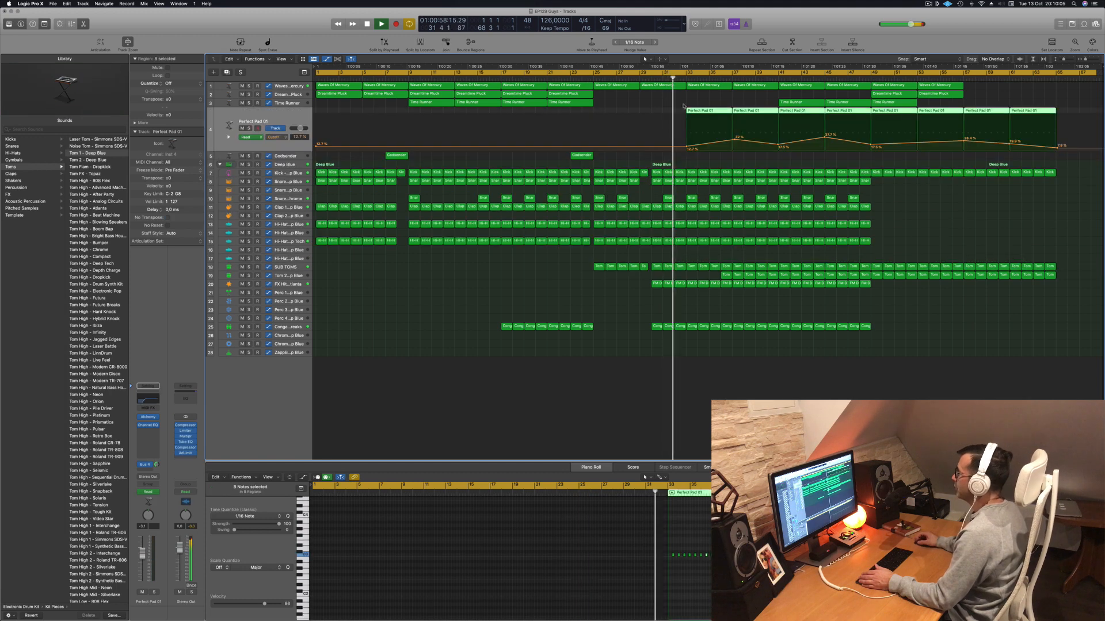
left_click(728, 72)
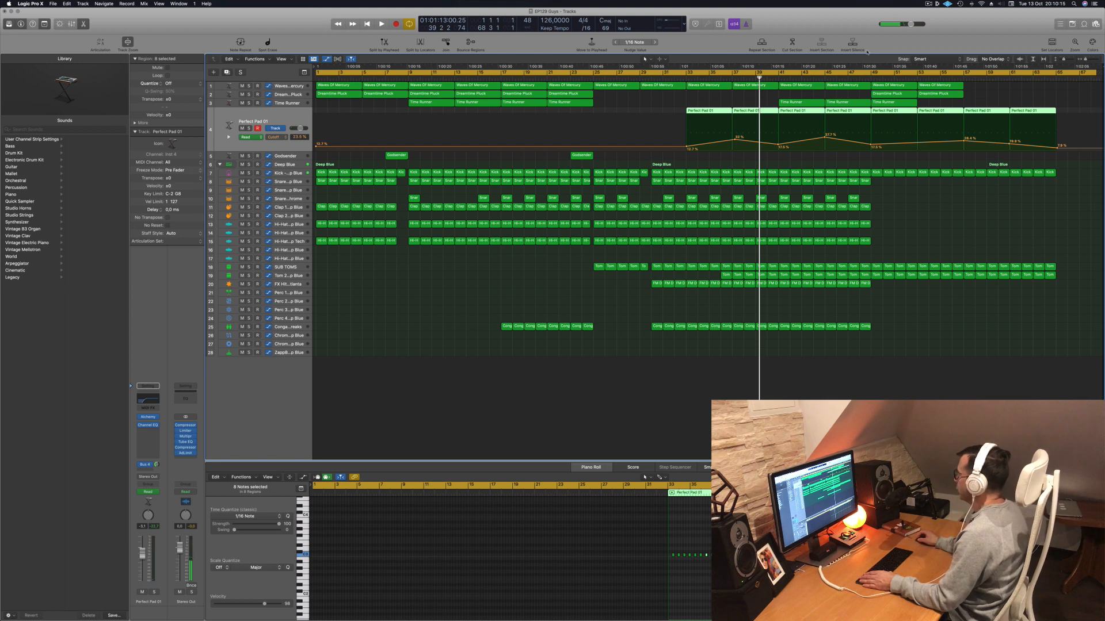
Set the cycle range to bars 1 to 9 and repeat that section across all tracks three times
left_click_drag(318, 72, 404, 109)
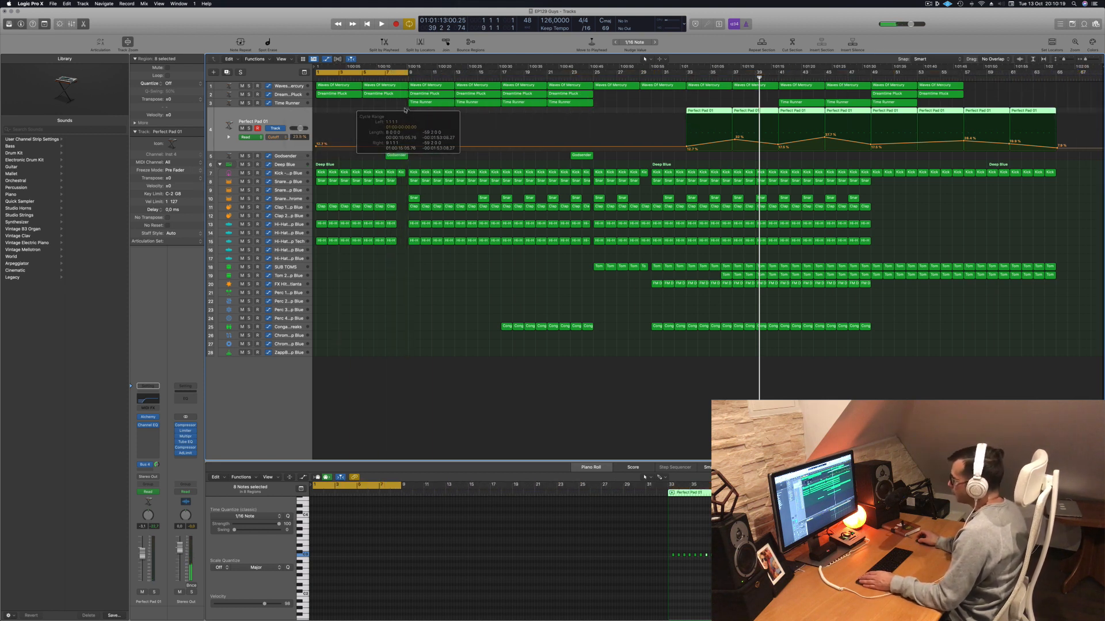
key("super+r")
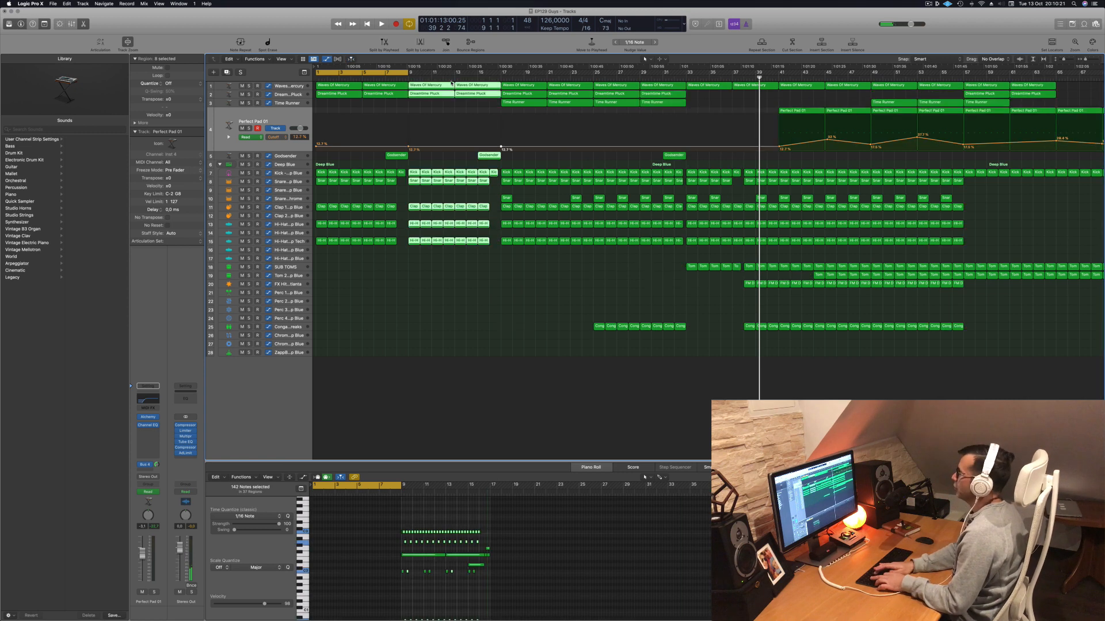
key("super+r")
key("super+r")
Extend the cycle range to bar 33 and play the intro from the start with the Waves Of Mercury track selected
key("space")
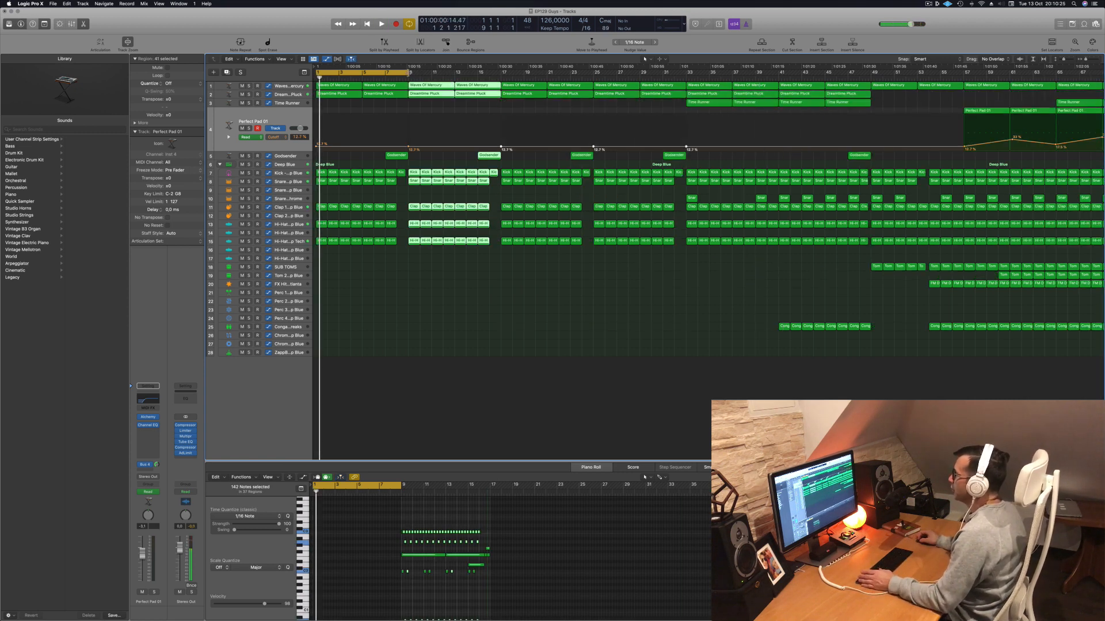
left_click_drag(409, 73, 684, 76)
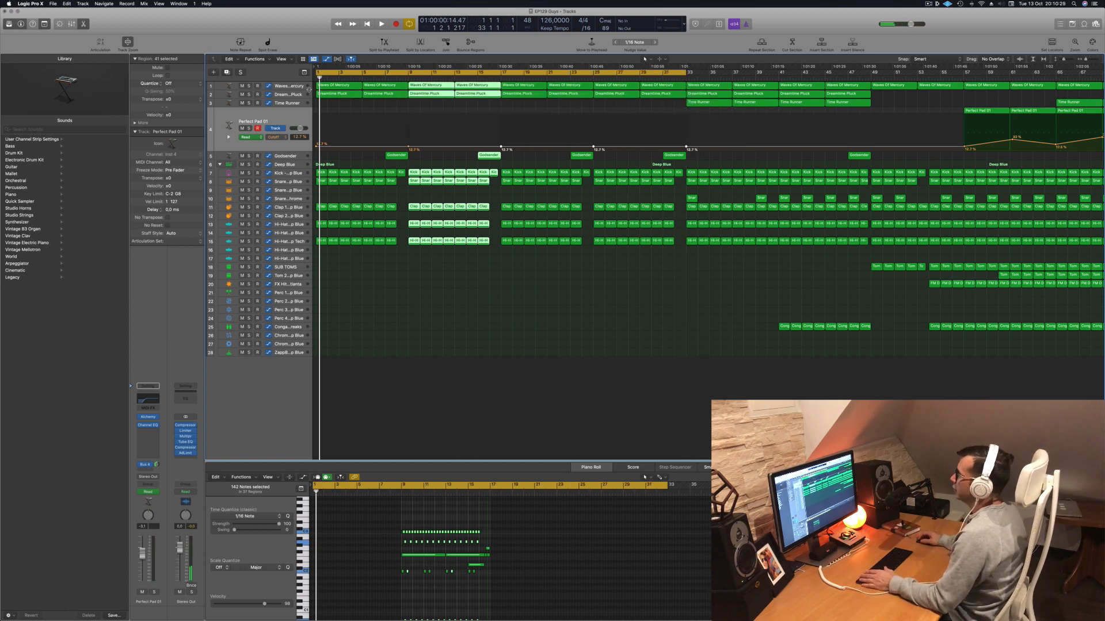
left_click(282, 86)
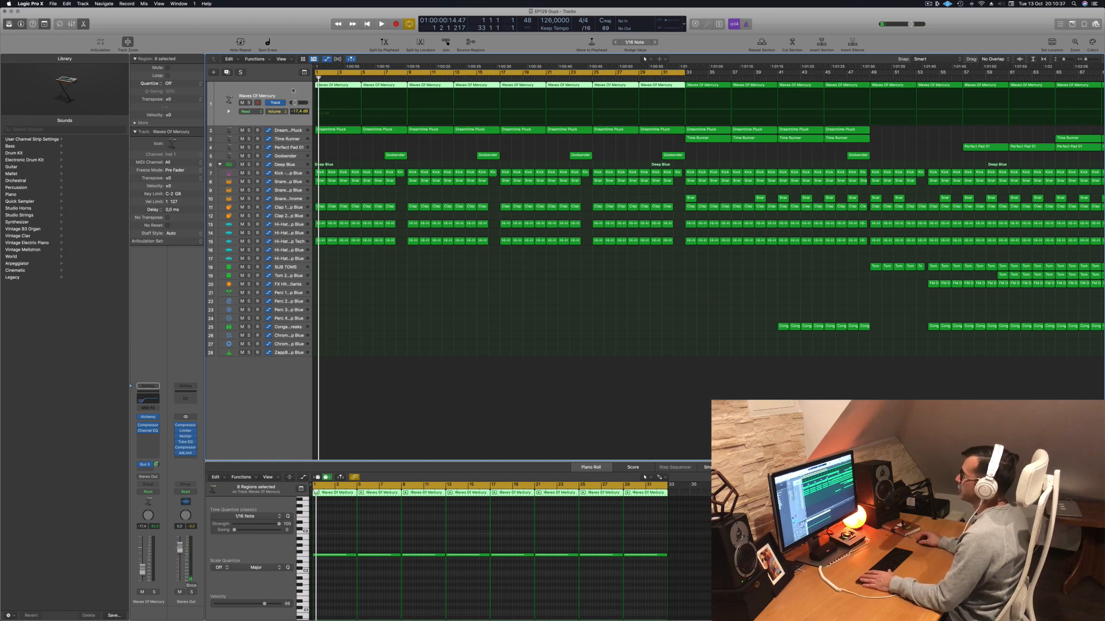
key("space")
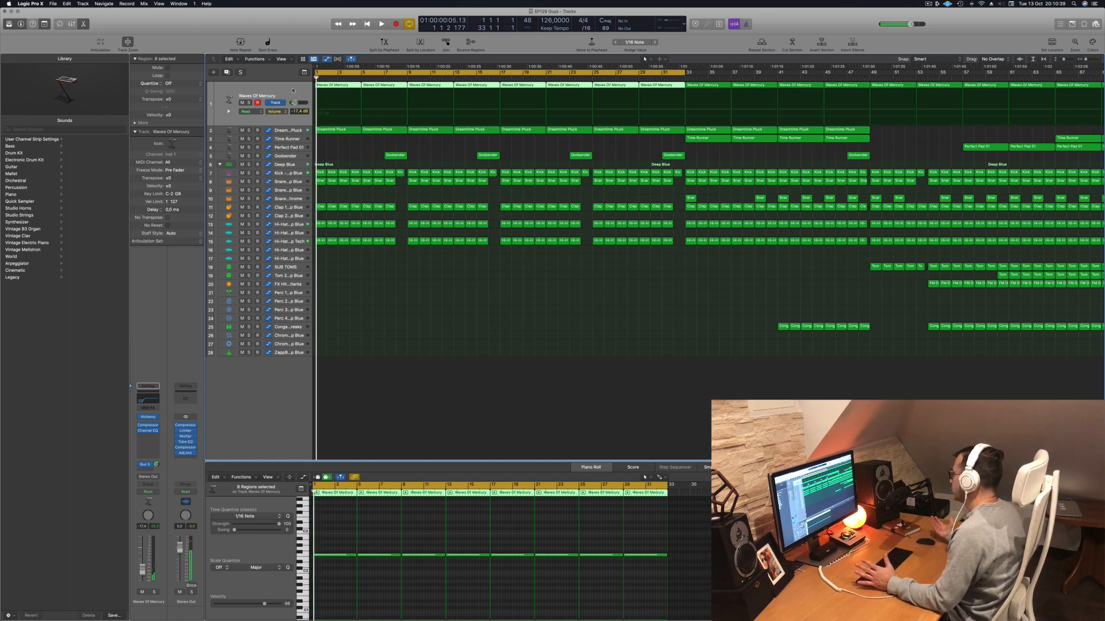
key("space")
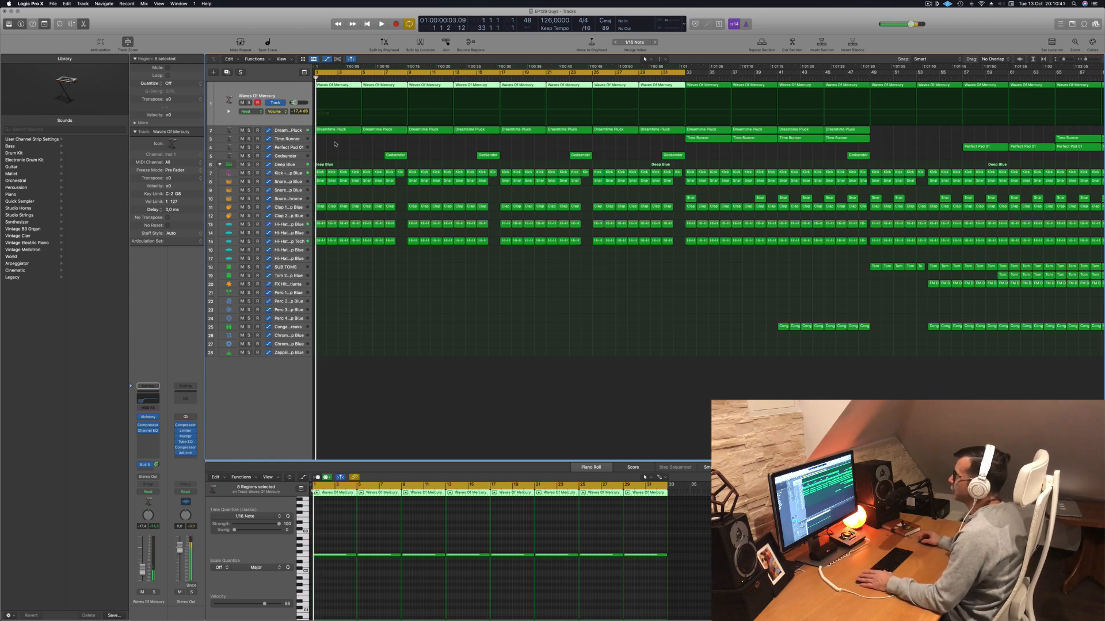
Delete the first two Waves Of Mercury regions so the part starts at bar 9
left_click(336, 140)
left_click(334, 86)
key("Delete")
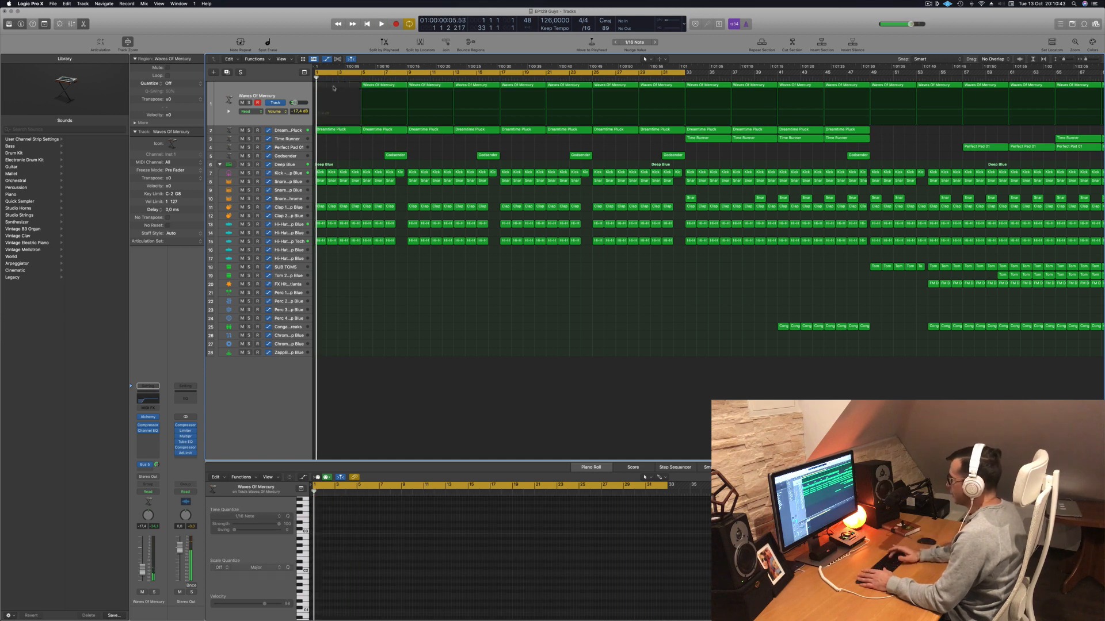
left_click(378, 75)
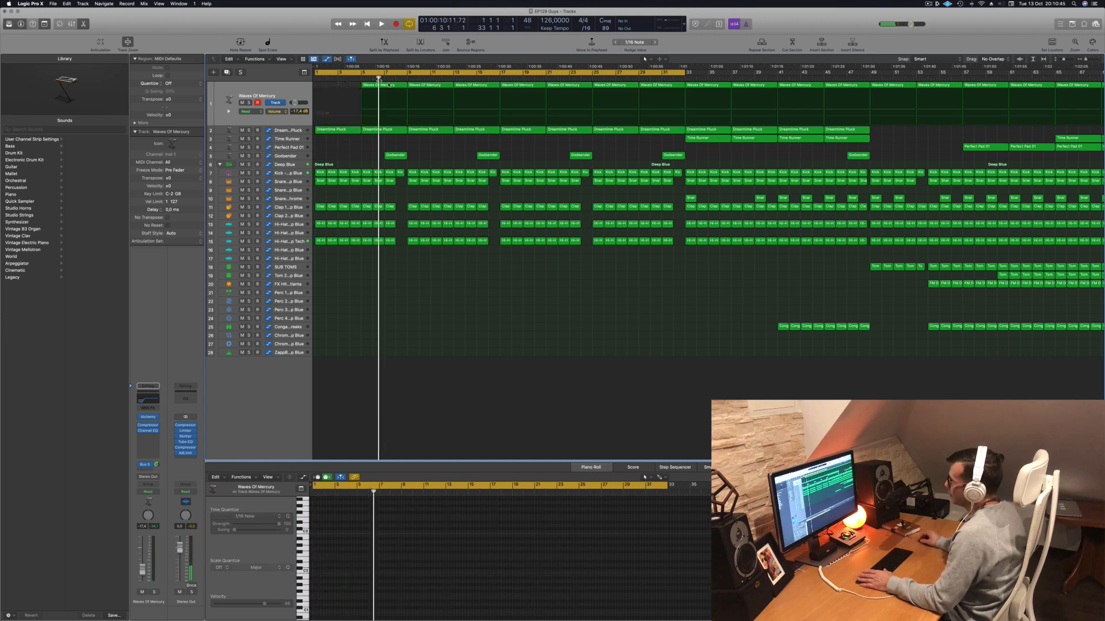
left_click(390, 89)
key("Delete")
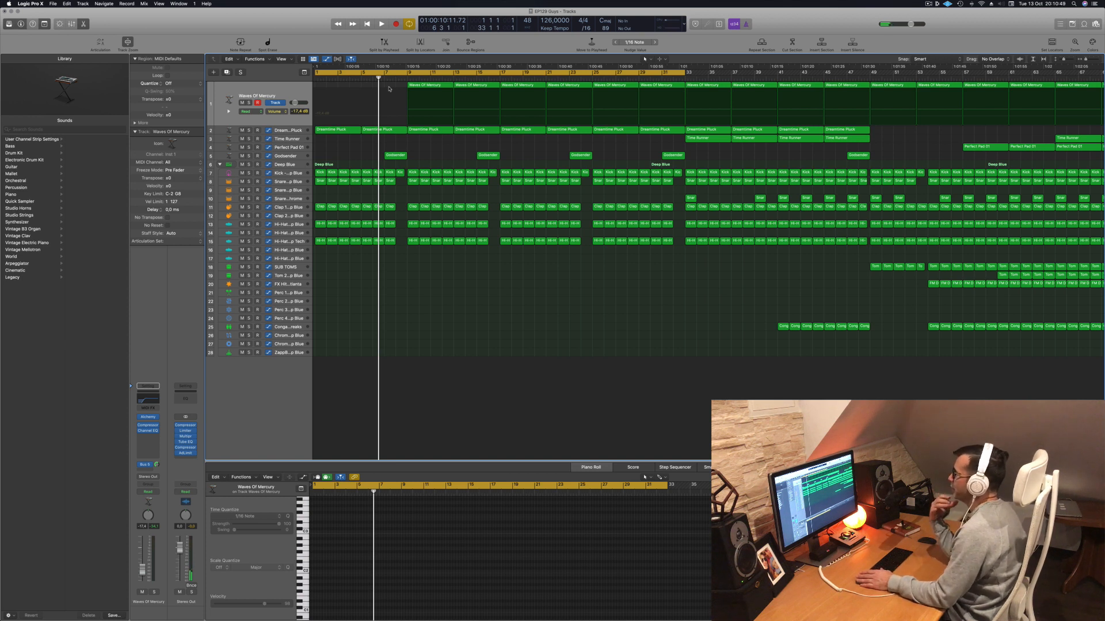
Delete the first two Dreamtime Pluck regions before bar 9 and play the intro from the start
key("Return")
key("space")
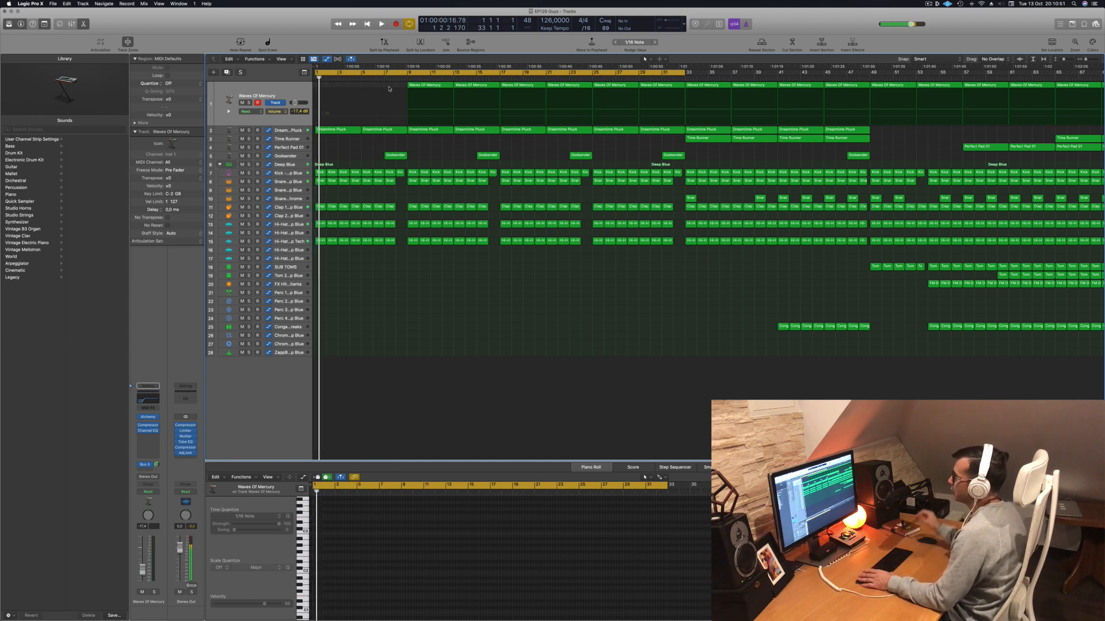
key("Return")
left_click_drag(343, 135, 376, 132)
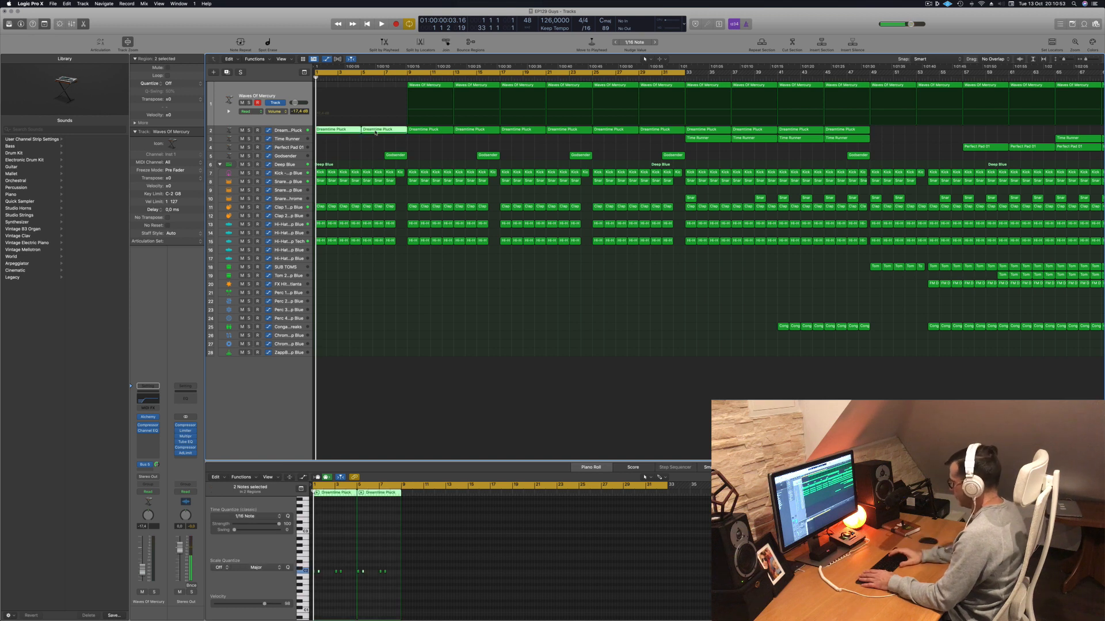
key("Delete")
key("space")
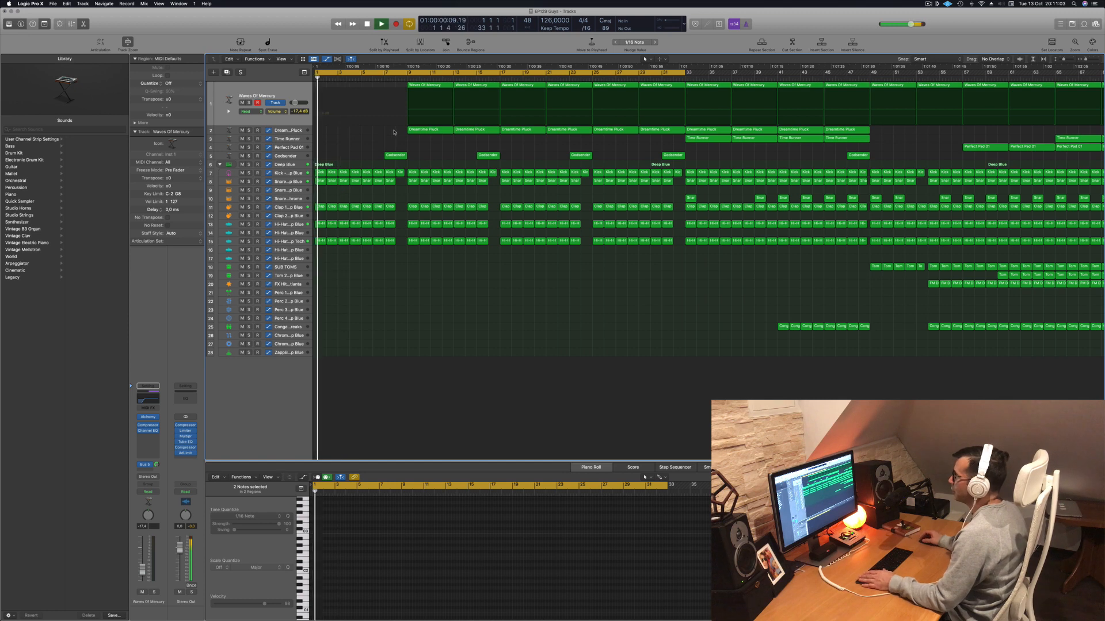
Move the first Waves Of Mercury region from bar 9 to bar 1 and restart playback from the beginning
left_click(281, 131)
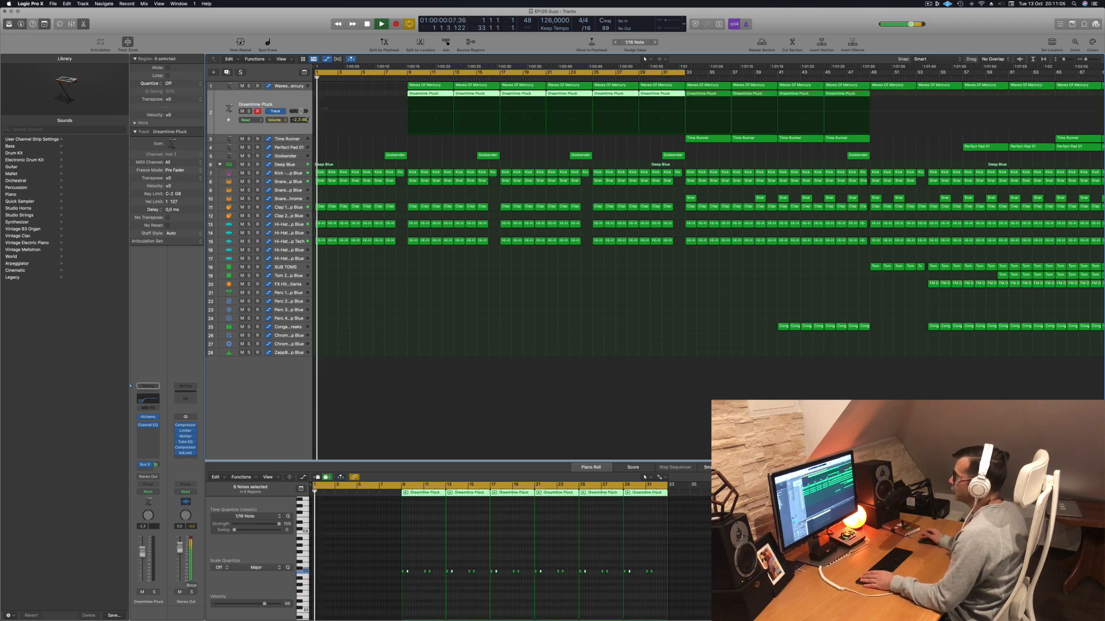
left_click(430, 86)
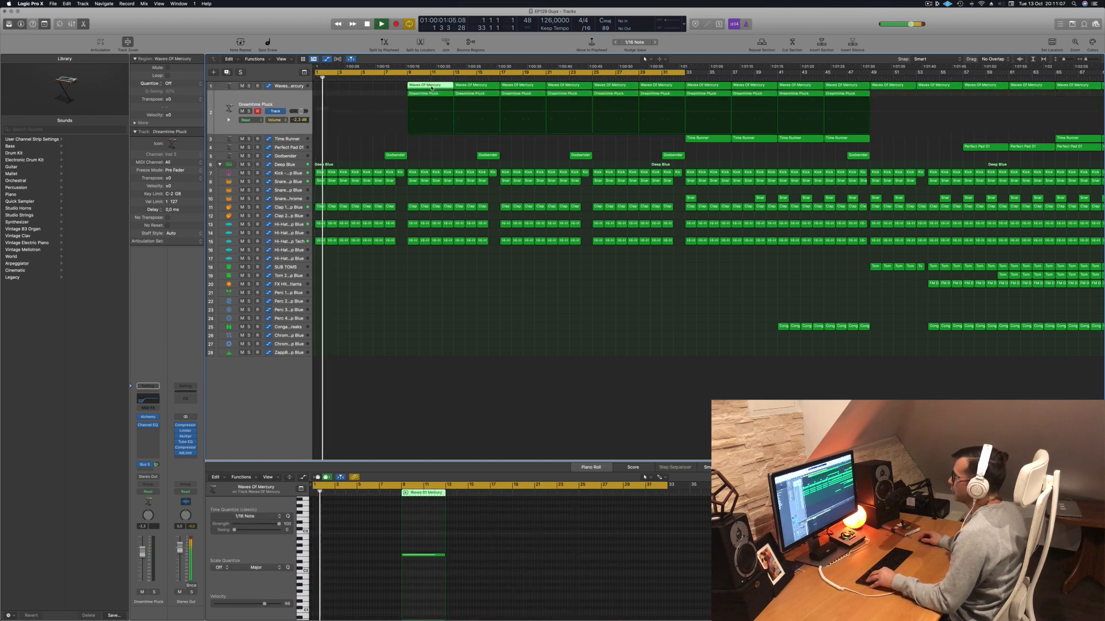
left_click_drag(430, 87, 340, 90)
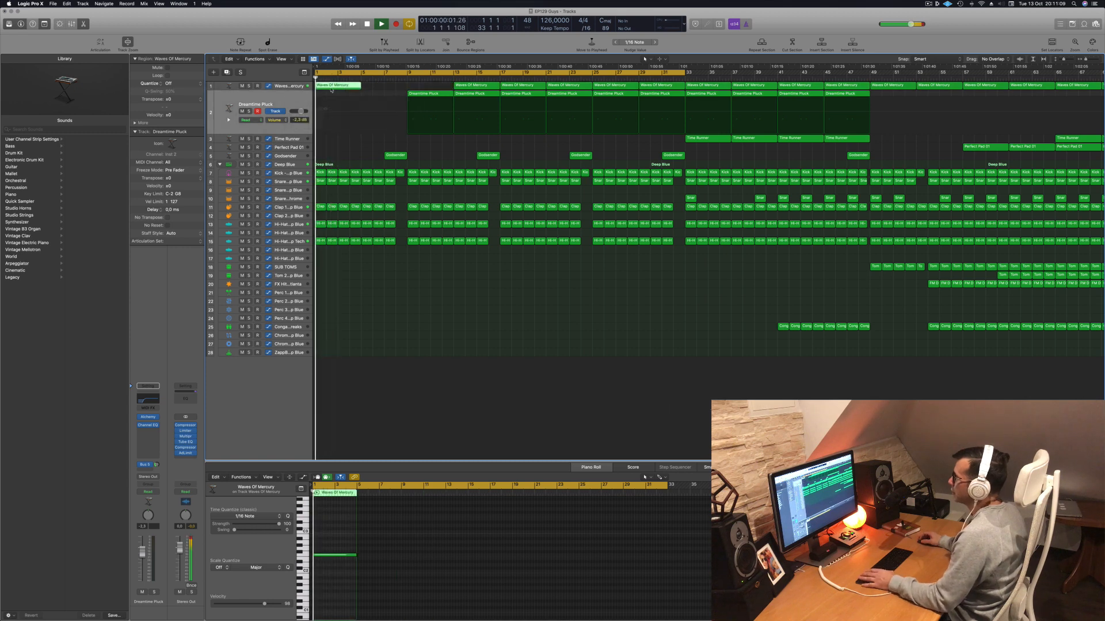
left_click_drag(298, 121, 299, 154)
key("space")
key("space")
Raise the low-cut frequency in the Waves Of Mercury track's Channel EQ to 890 Hz and move the EQ window off the opening regions
left_click(251, 148)
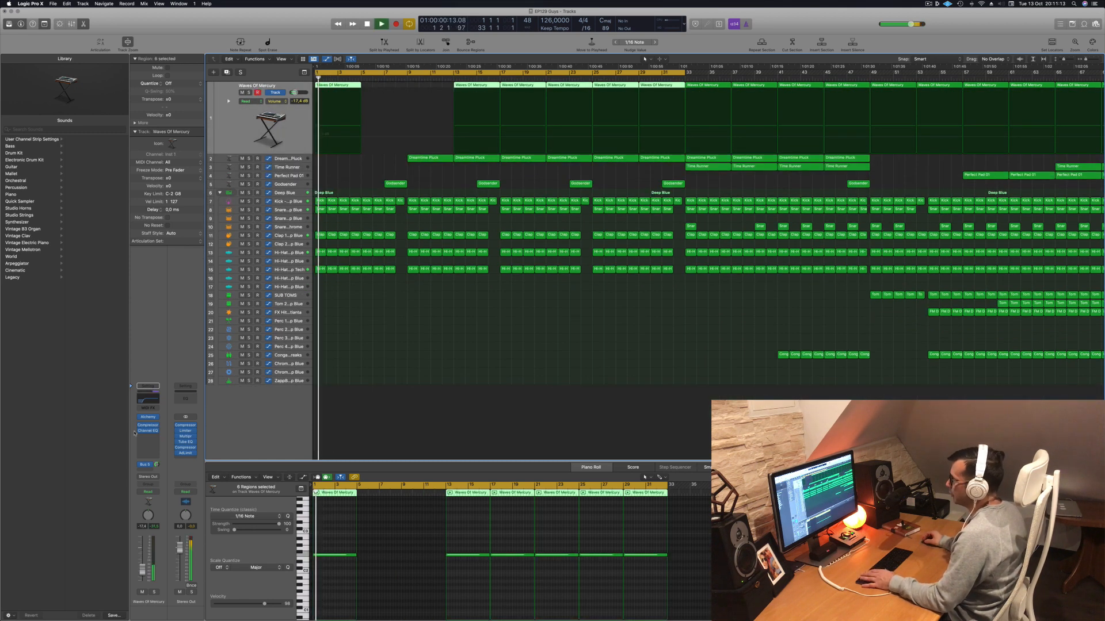
left_click(148, 400)
left_click(524, 220)
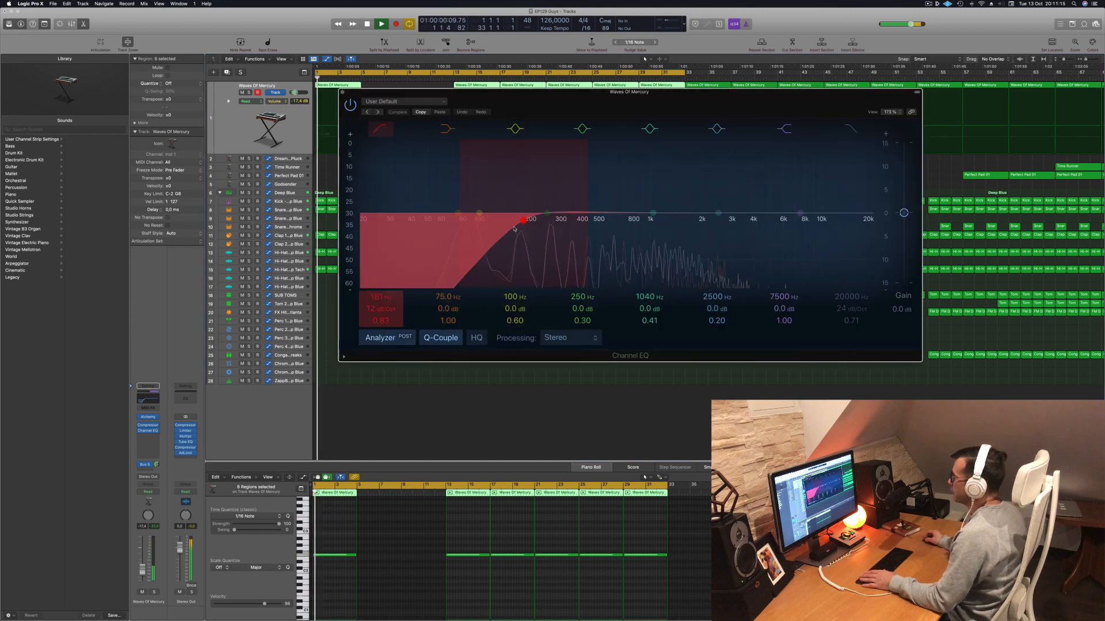
left_click_drag(522, 220, 700, 220)
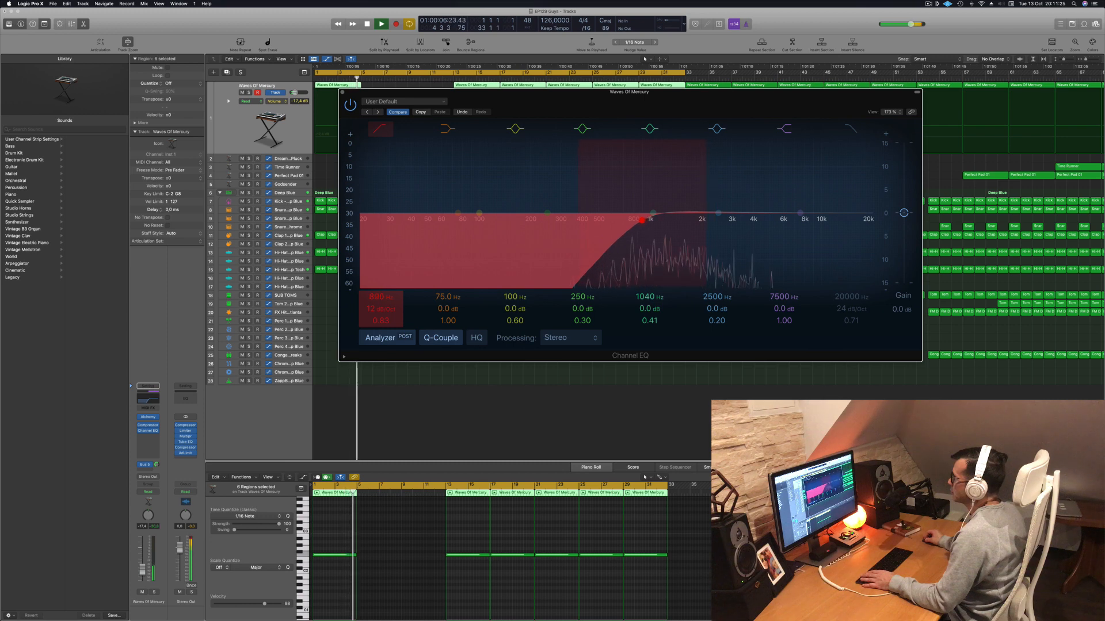
left_click_drag(577, 114, 834, 109)
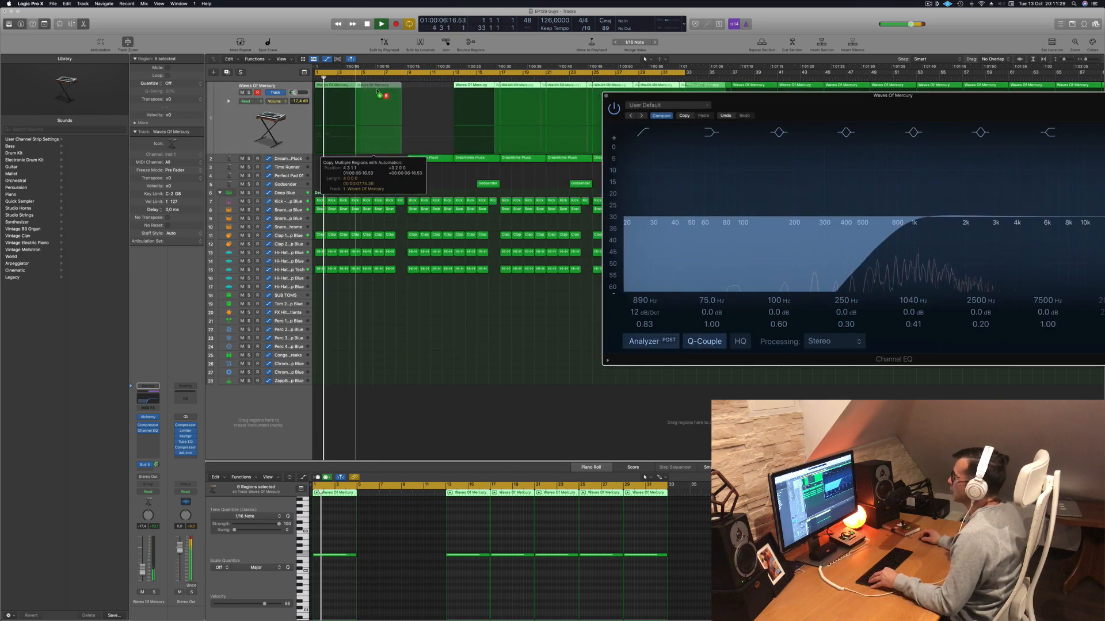
Copy the Waves Of Mercury region from bar 1 to bar 5 and restart playback
left_click(340, 85)
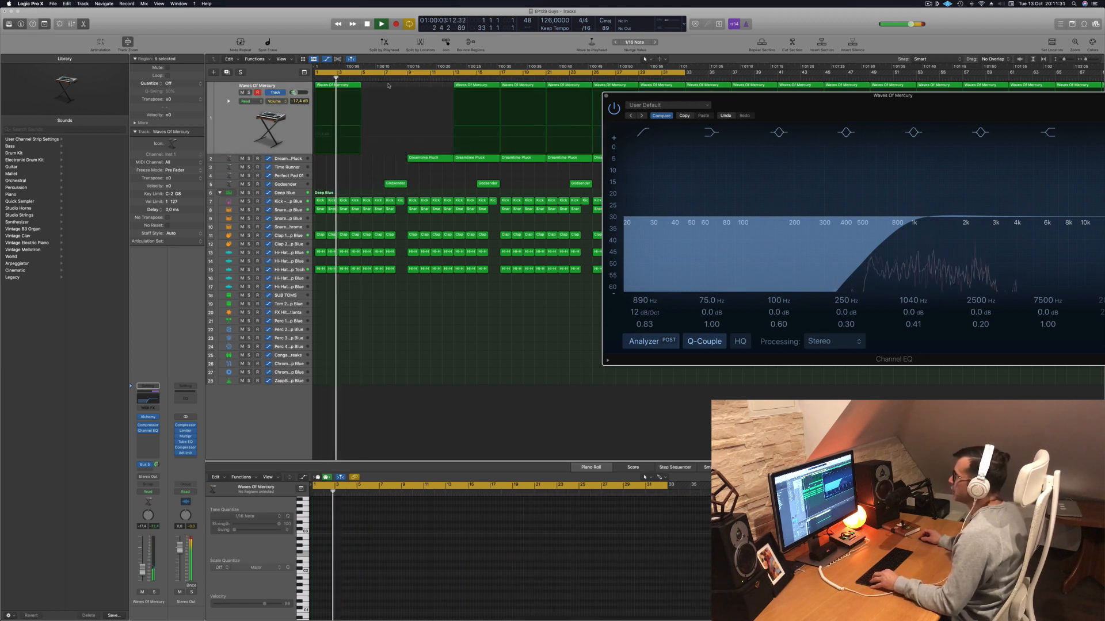
left_click_drag(347, 88, 380, 90)
key("Return")
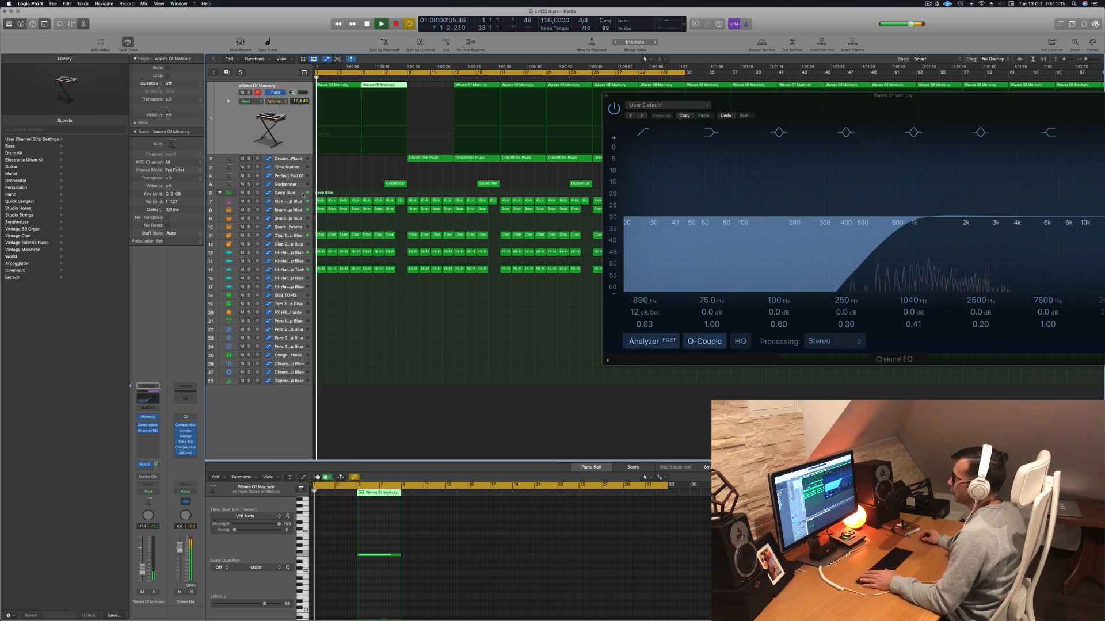
Remove the first low-cut automation sweep leading into bar 9 on the Deep Blue track
left_click(291, 193)
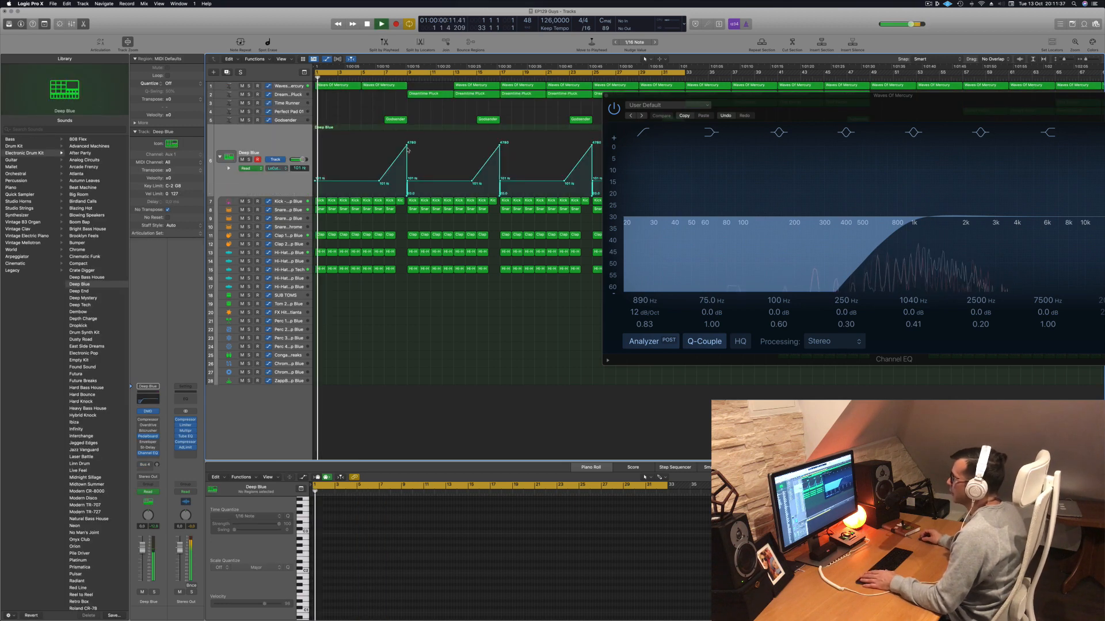
left_click_drag(407, 148, 408, 179)
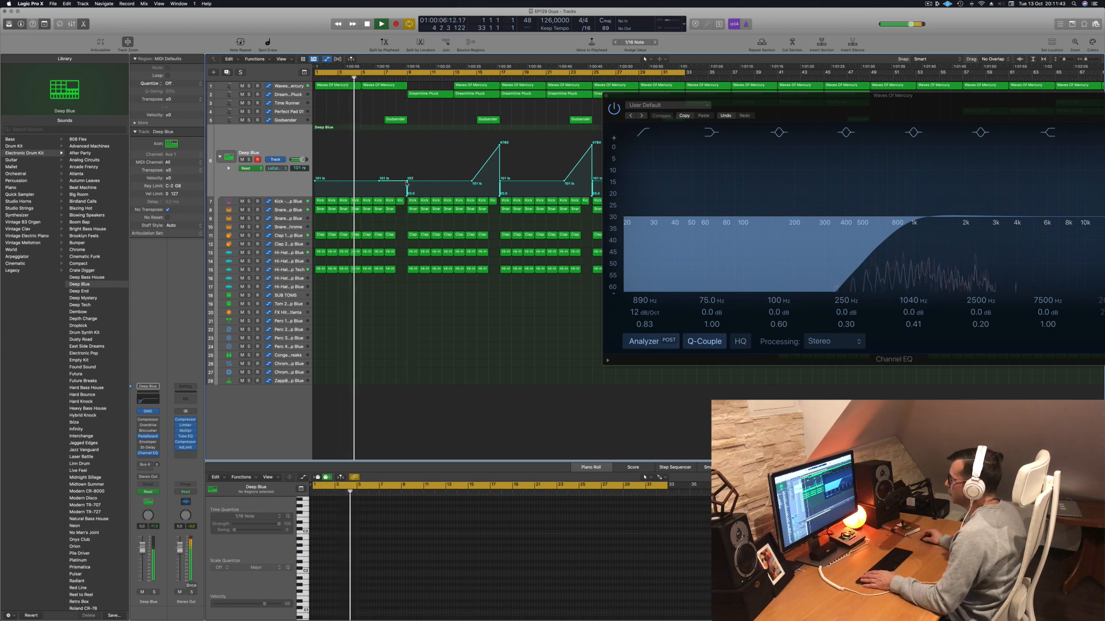
left_click_drag(406, 183, 395, 183)
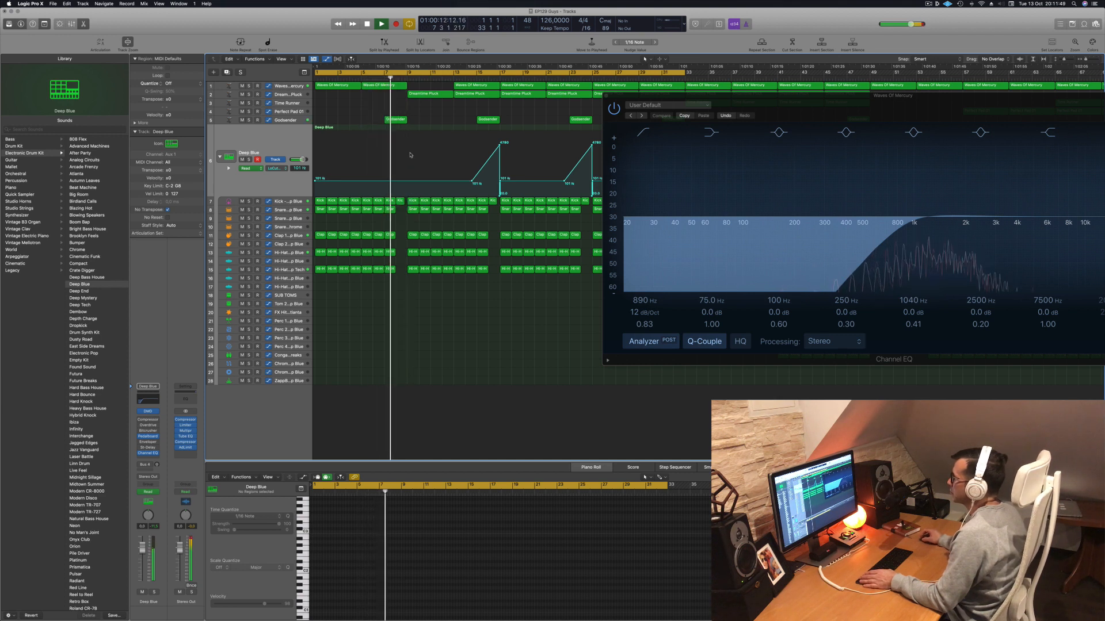
Delete the first Godsender region and fill the gap before bar 9 with copies of the snare, clap and hi-hat regions
left_click(392, 119)
key("Return")
key("Delete")
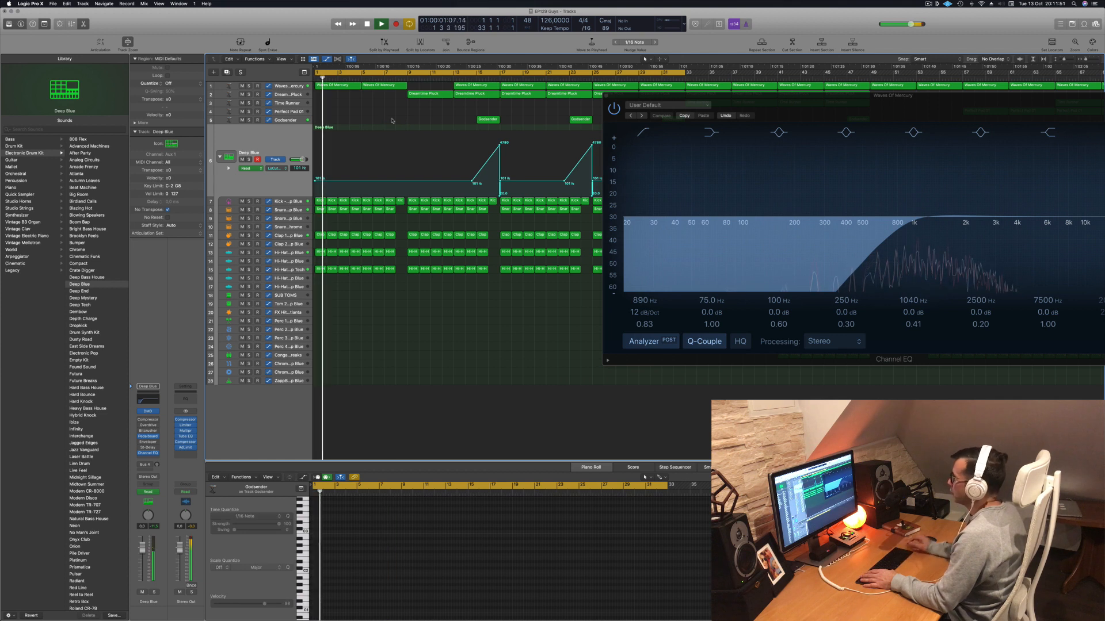
left_click(391, 210)
left_click_drag(390, 211, 401, 210)
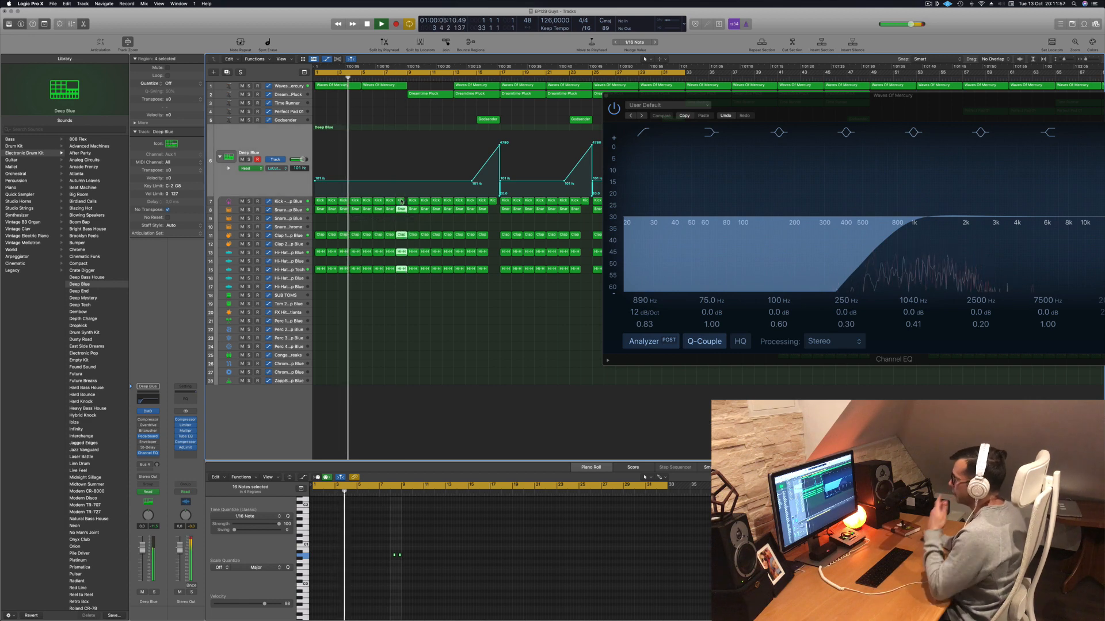
Copy a Waves Of Mercury region to bar 9 and delete the Dreamtime Pluck regions at bars 9 and 13
left_click_drag(723, 110, 555, 348)
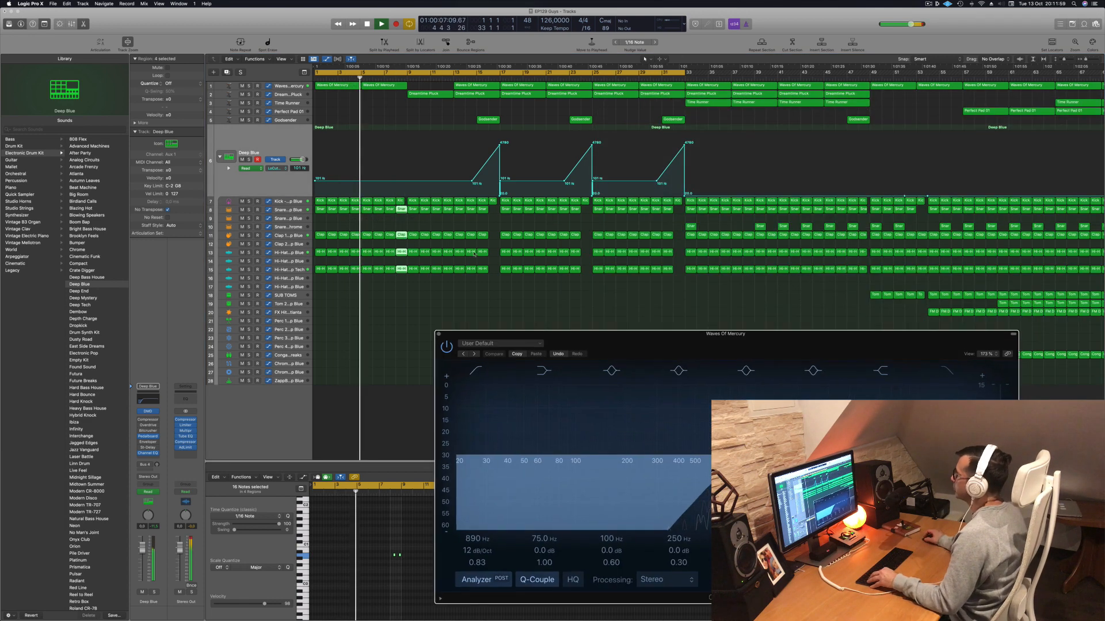
key("super+Left")
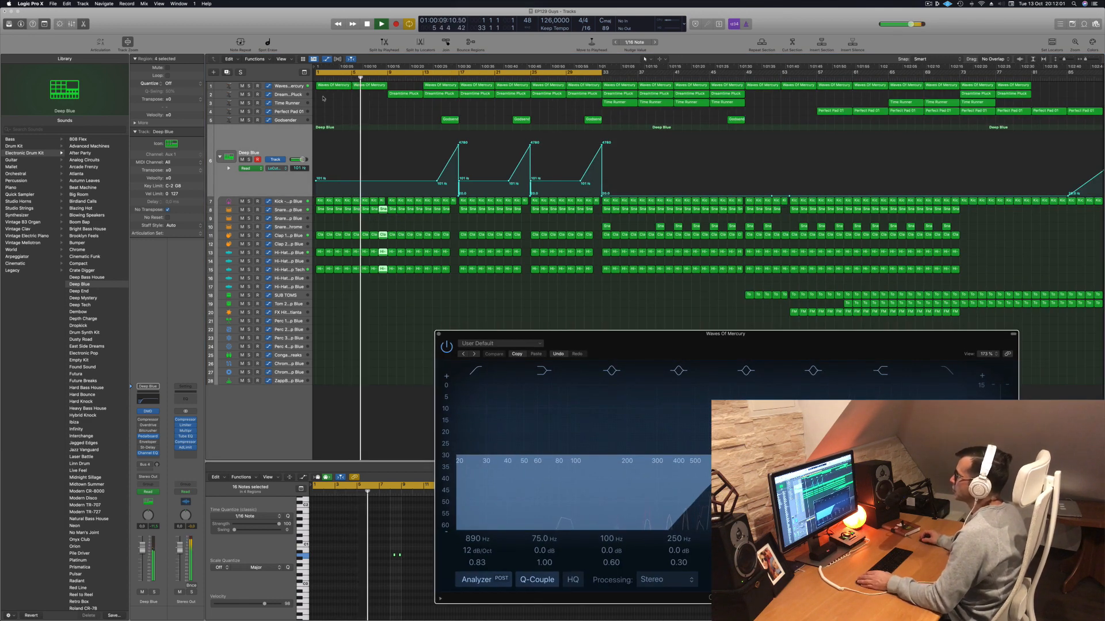
left_click(377, 87)
left_click_drag(377, 86, 411, 94)
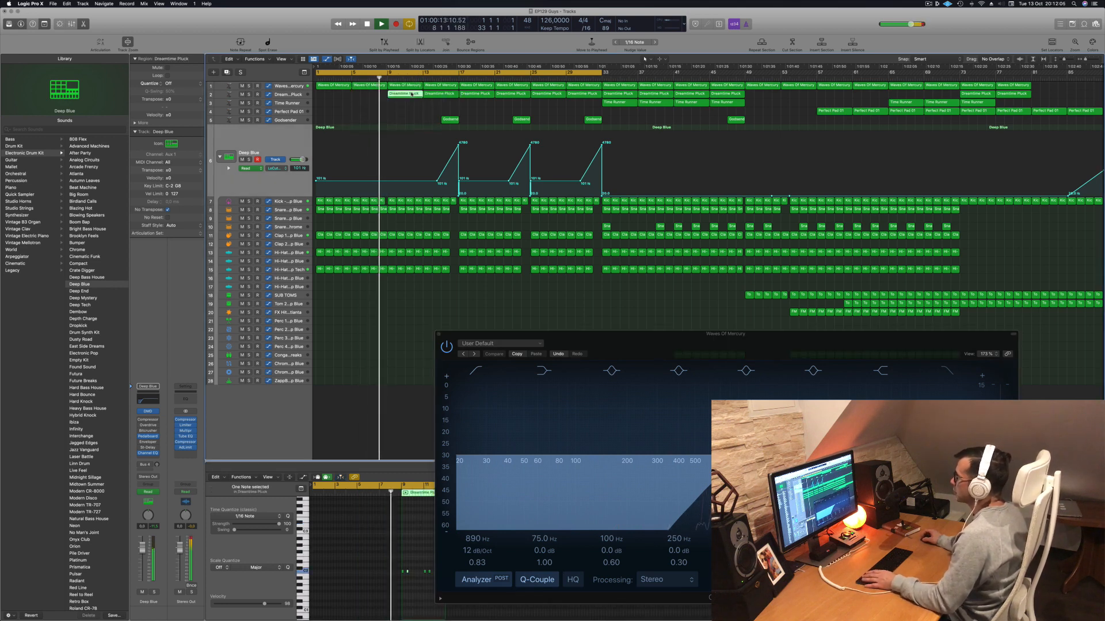
left_click(436, 95)
key("Delete")
key("Return")
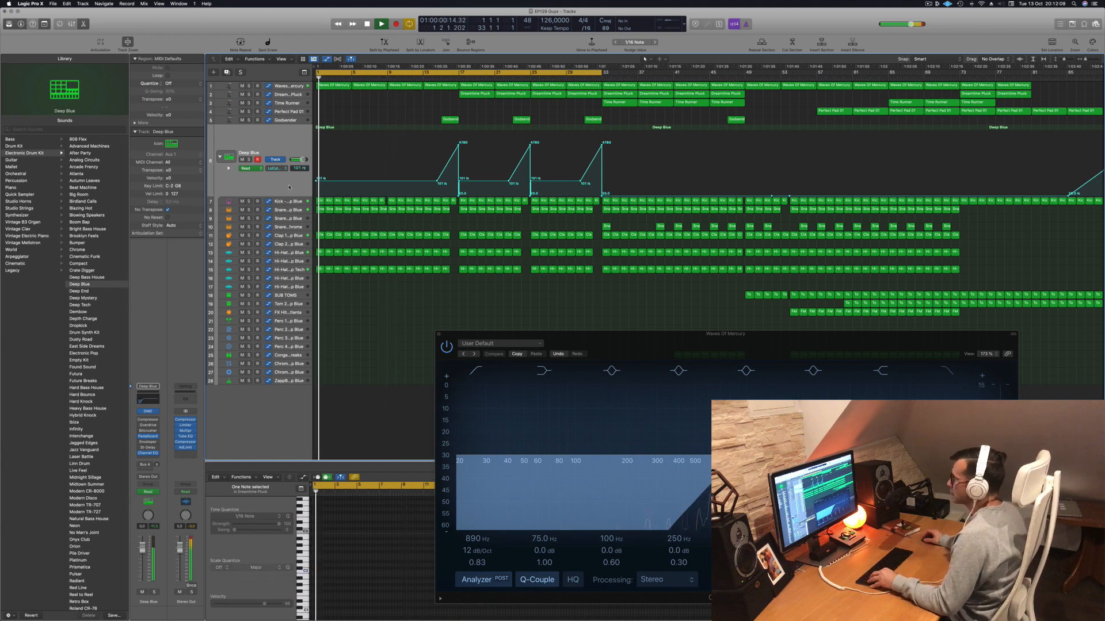
Copy the first SUB TOMS region to bar 8 as a fill before bar 9
scroll(337, 280, "down", 1)
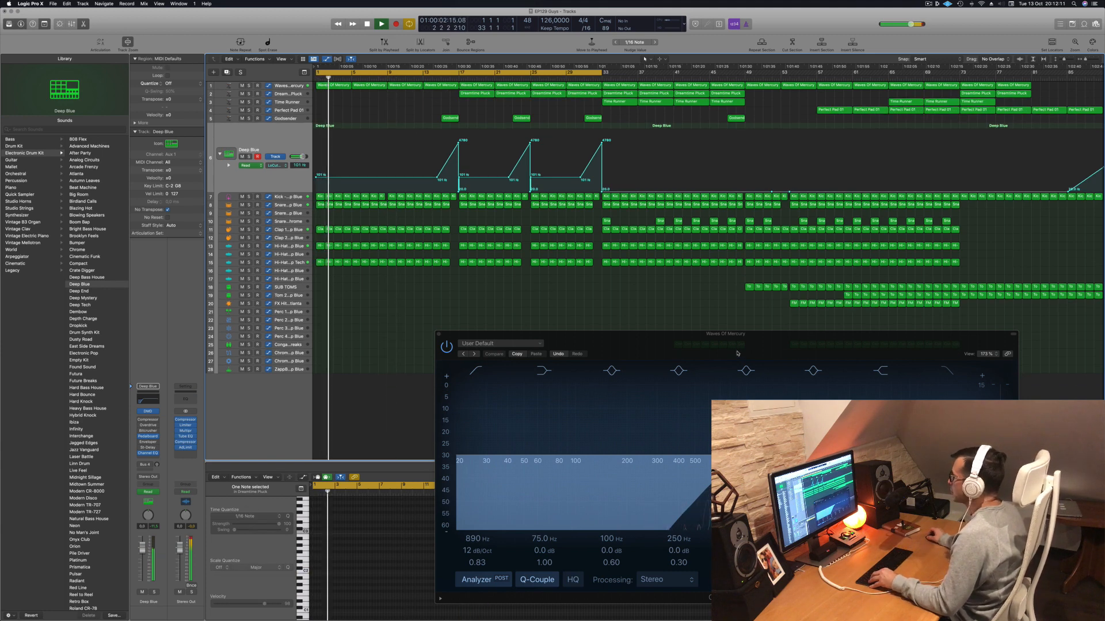
left_click_drag(658, 335, 703, 372)
key("Return")
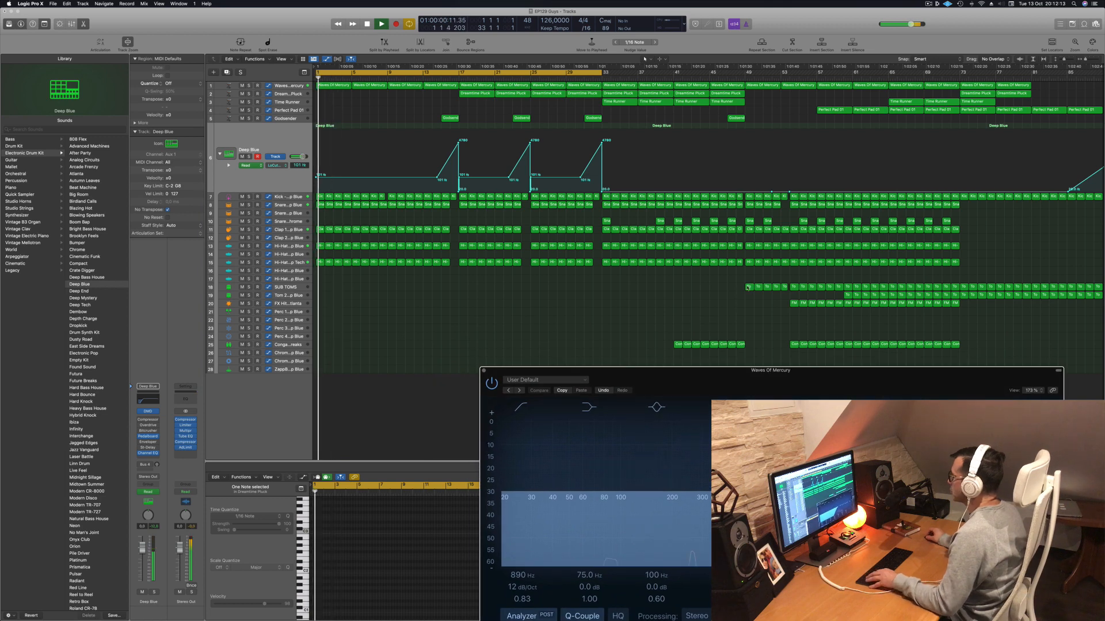
left_click(749, 287)
left_click_drag(700, 292, 384, 291)
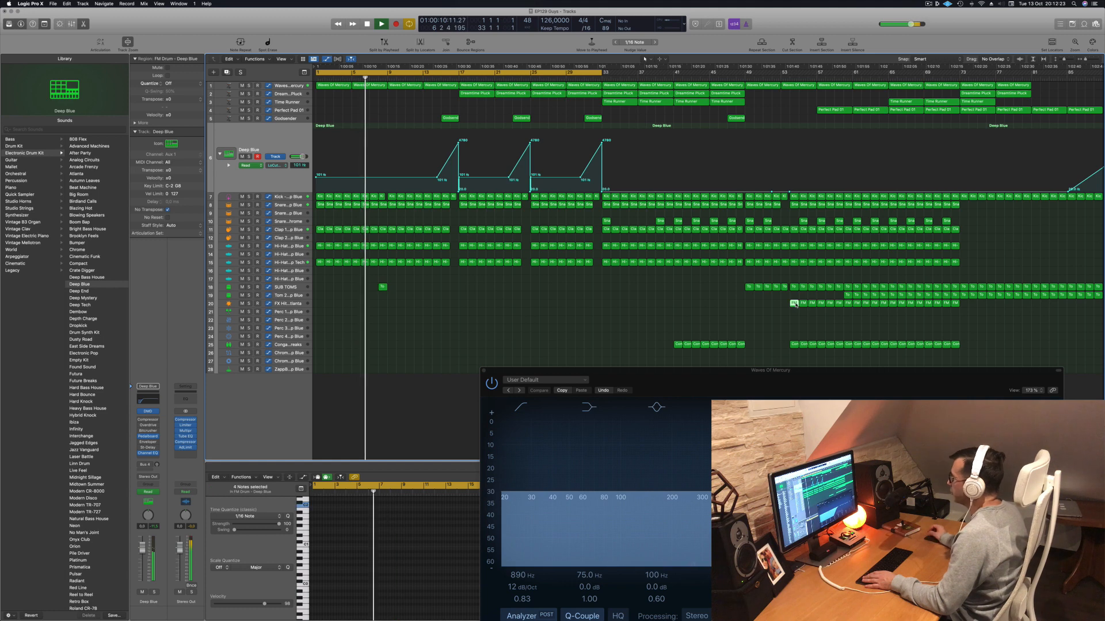
Move the first FX Hit - Atlanta region to bar 5 on its own track and copy it to fill bars 5 through 8
left_click(795, 303)
left_click_drag(793, 303, 357, 298)
key("Return")
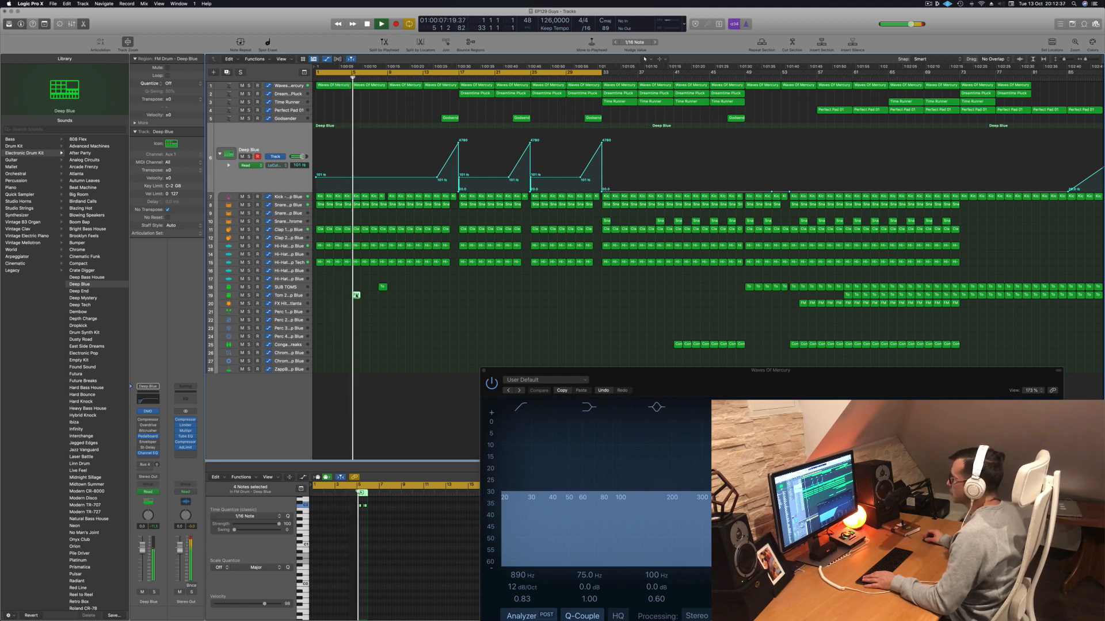
left_click_drag(356, 295, 356, 300)
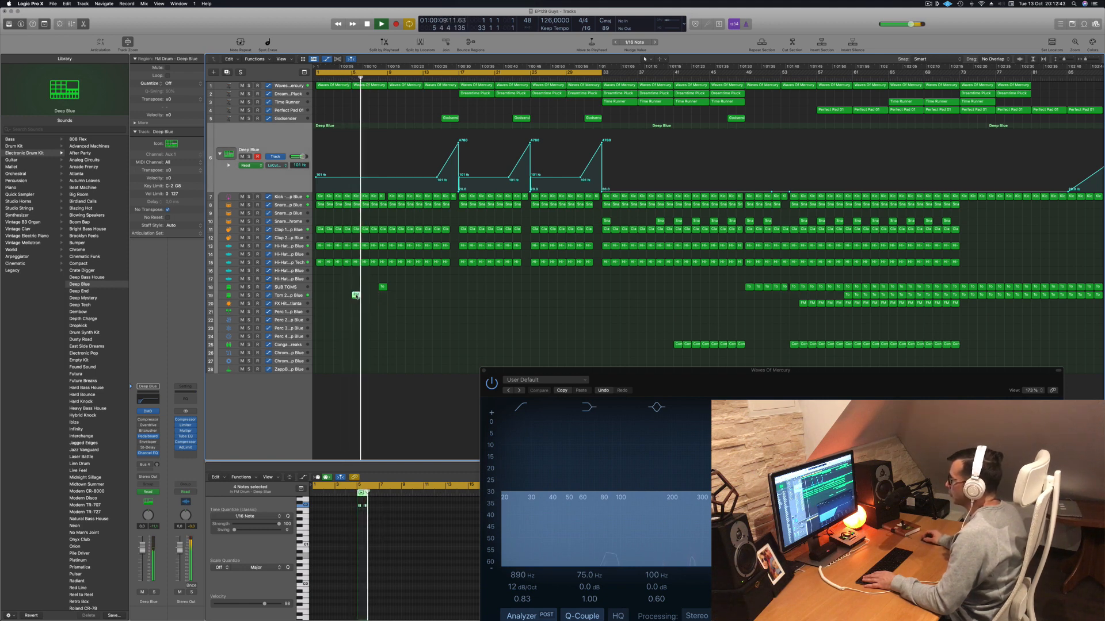
left_click_drag(356, 302, 356, 304)
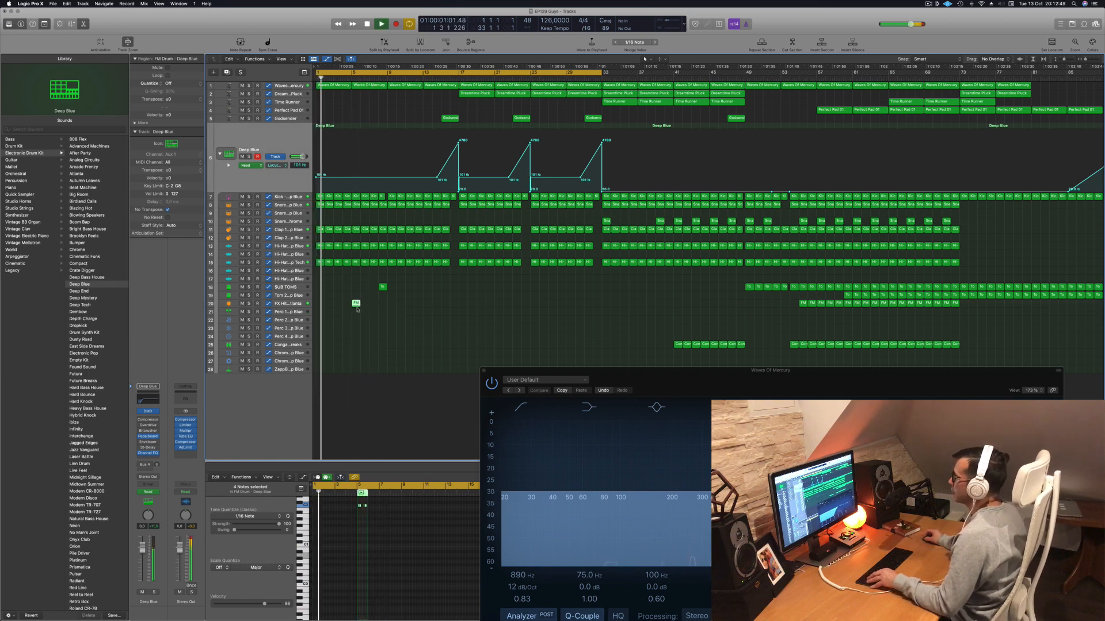
left_click_drag(356, 303, 374, 305)
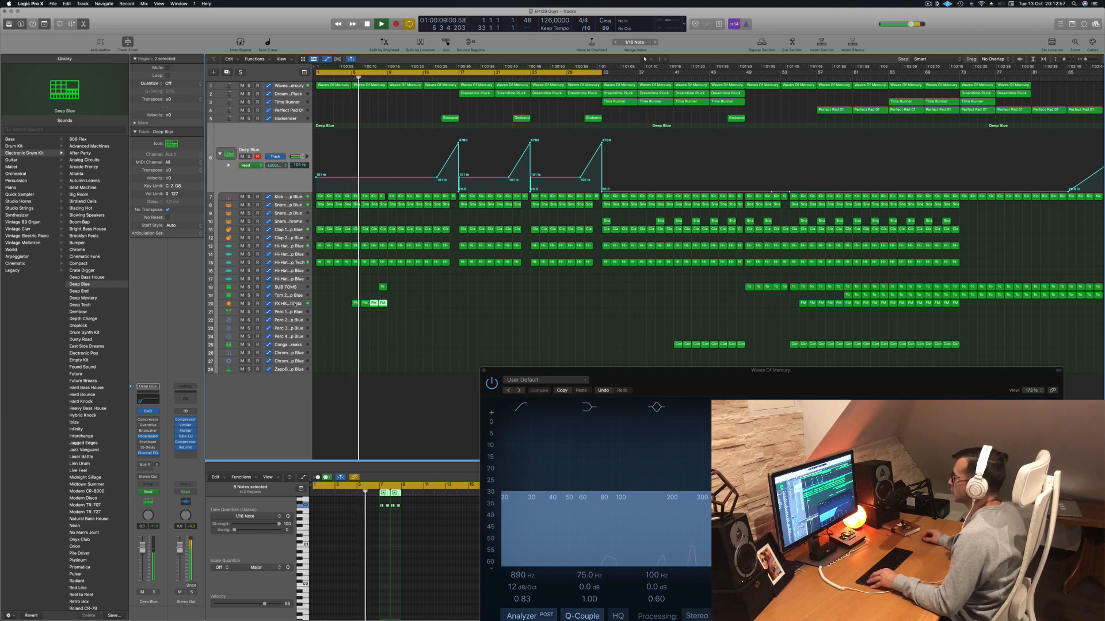
Delete the FX Hit - Atlanta regions in bars 5 to 7 and the SUB TOMS region in bar 8, then restart playback
left_click(290, 304)
left_click(347, 267)
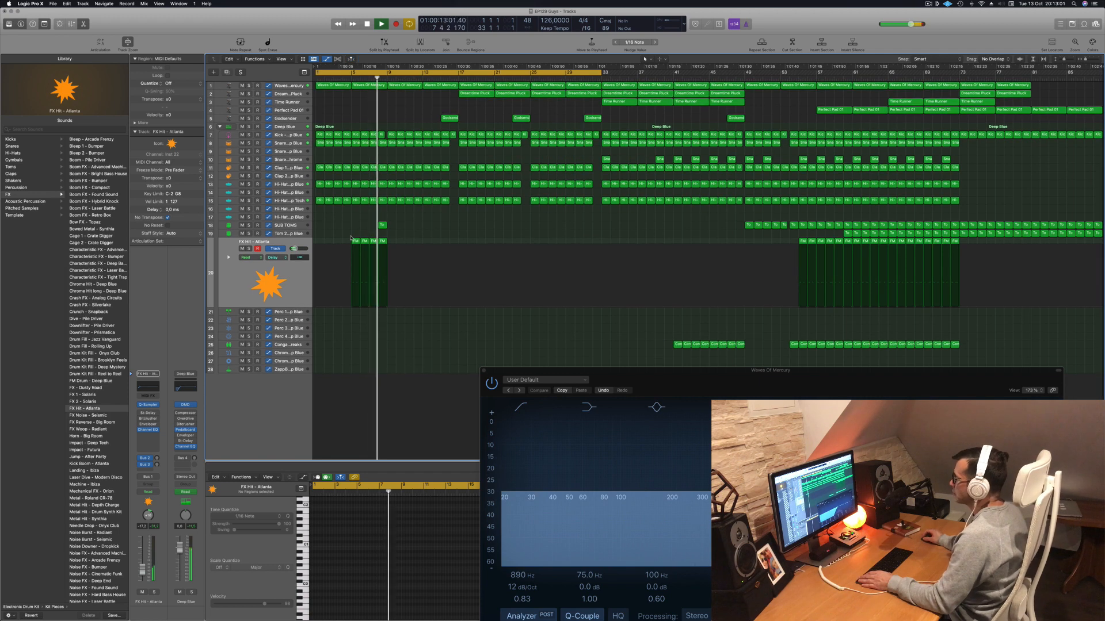
left_click_drag(354, 236, 385, 246)
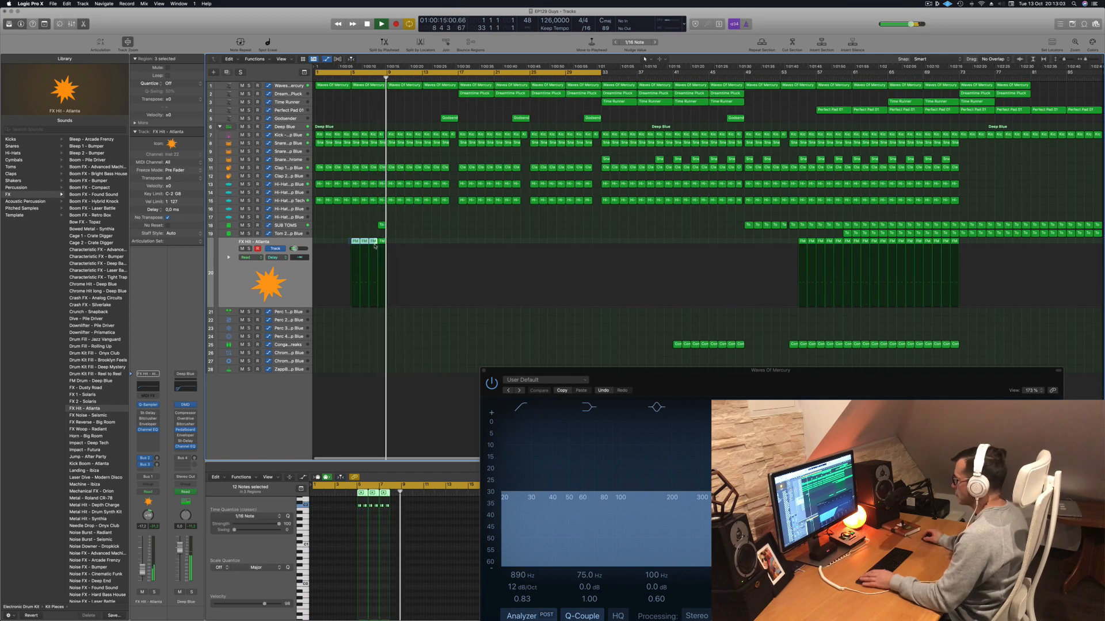
key("Delete")
left_click(380, 226)
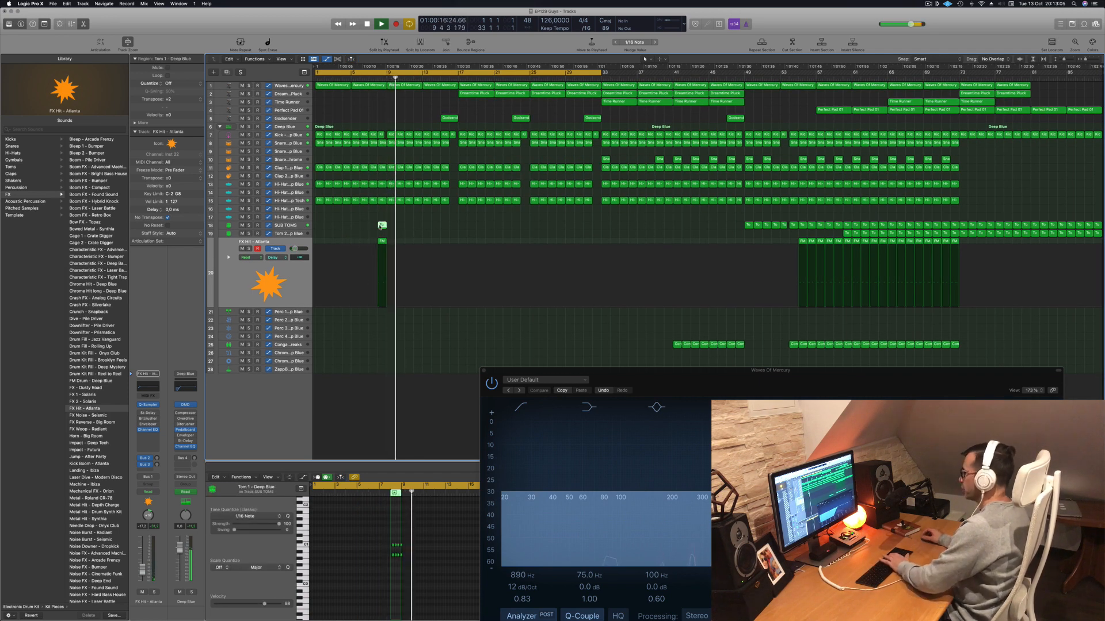
key("Delete")
key("space")
key("space")
Select the Hi-Hat Open - Deep Tech track, briefly solo the hi-hat on track 13, and audition the intro from the start
scroll(372, 182, "up", 4)
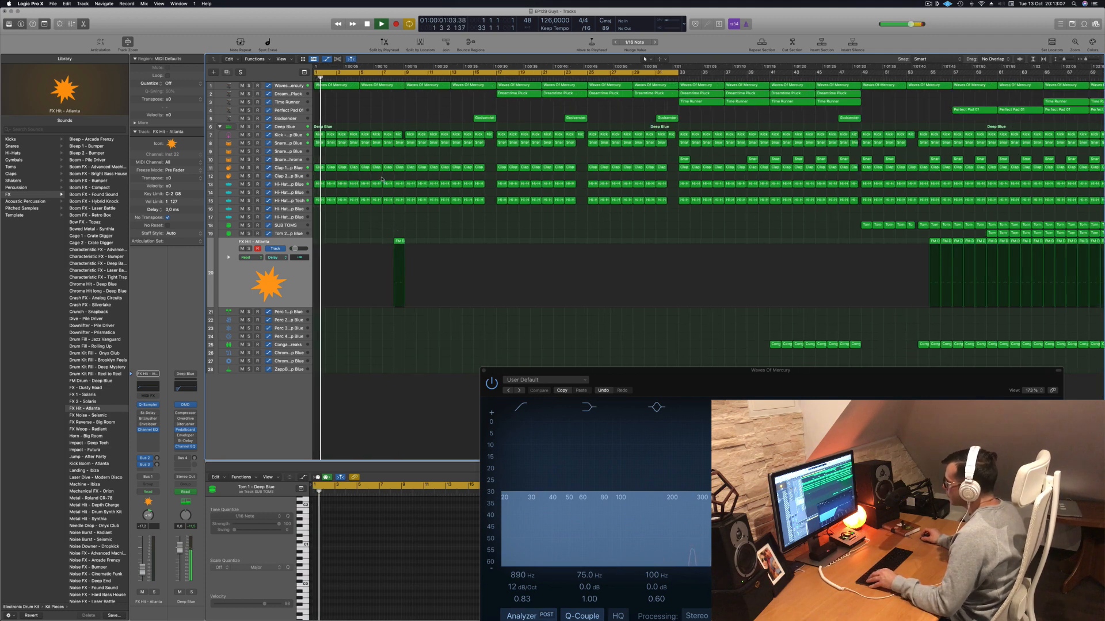
scroll(382, 177, "down", 4)
scroll(385, 156, "down", 2)
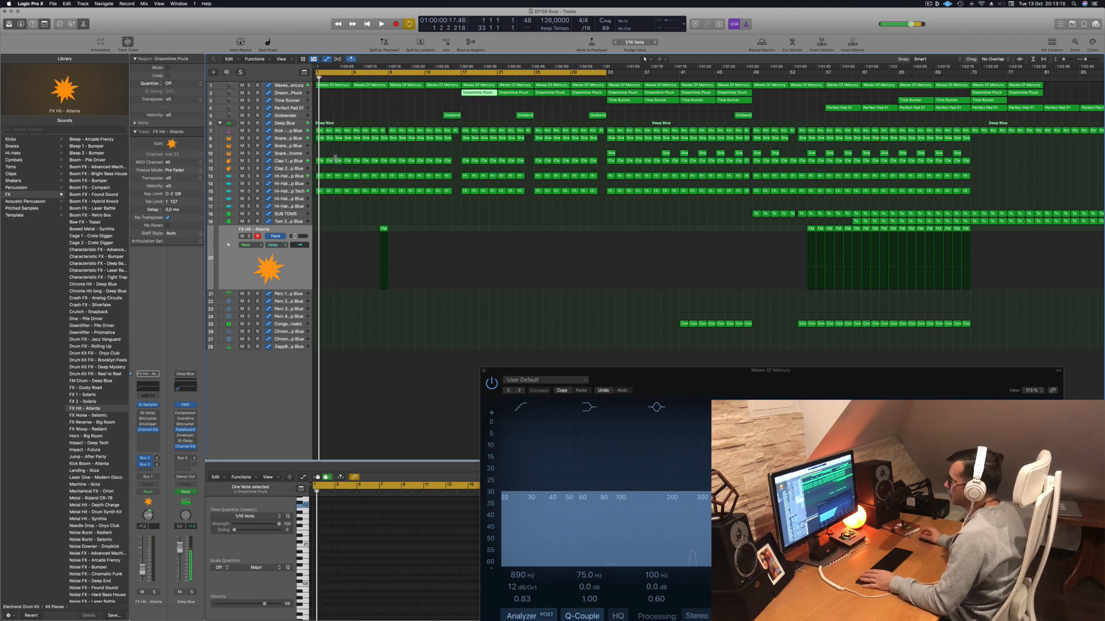
left_click(285, 191)
key("space")
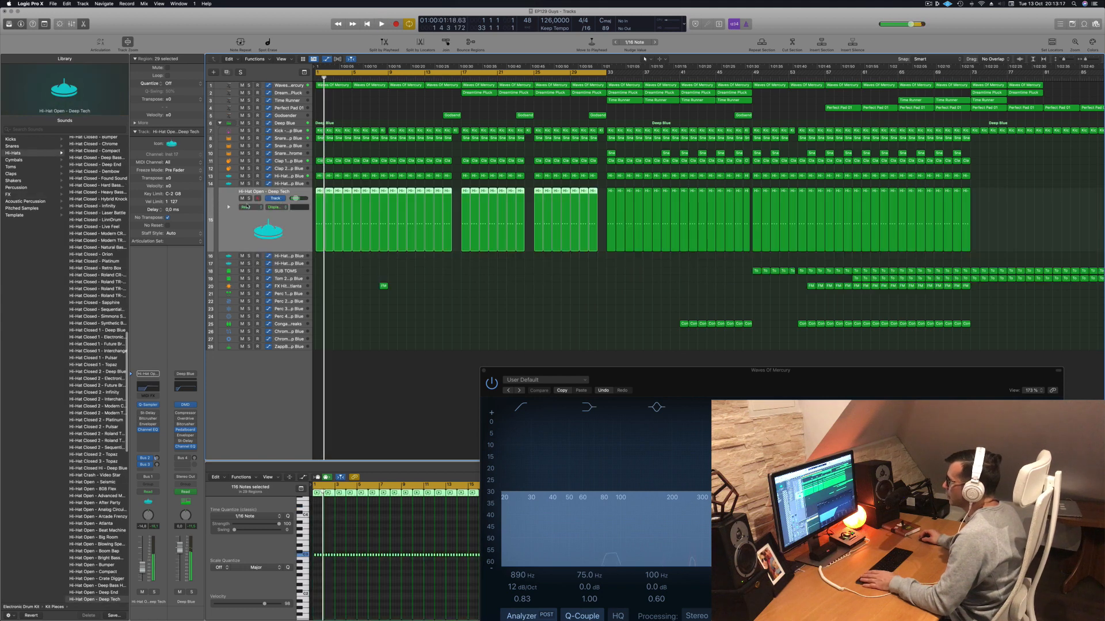
left_click(250, 176)
left_click(249, 176)
key("space")
key("space")
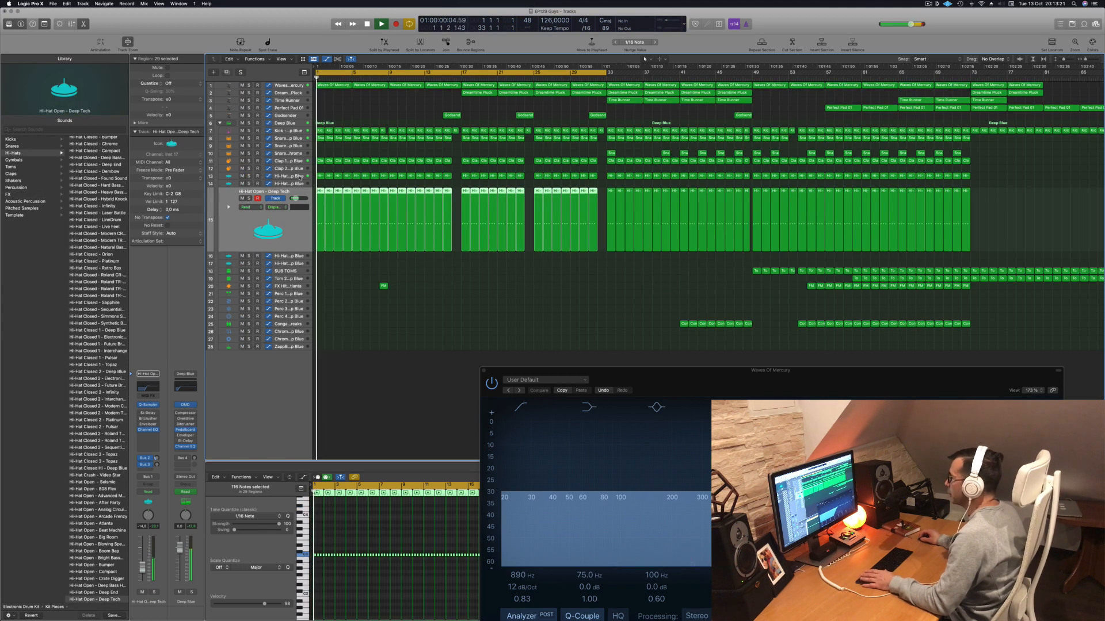
Play the intro with the Clap 1 - Deep Blue track muted and unmuted to compare
left_click(298, 177)
left_click(300, 161)
key("space")
key("space")
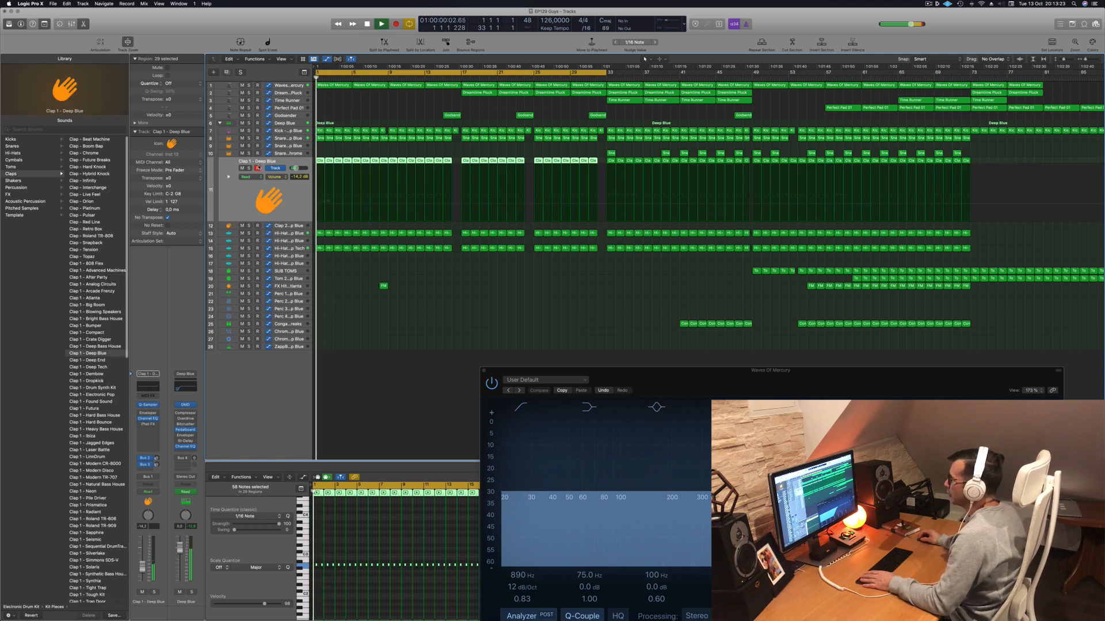
left_click(242, 168)
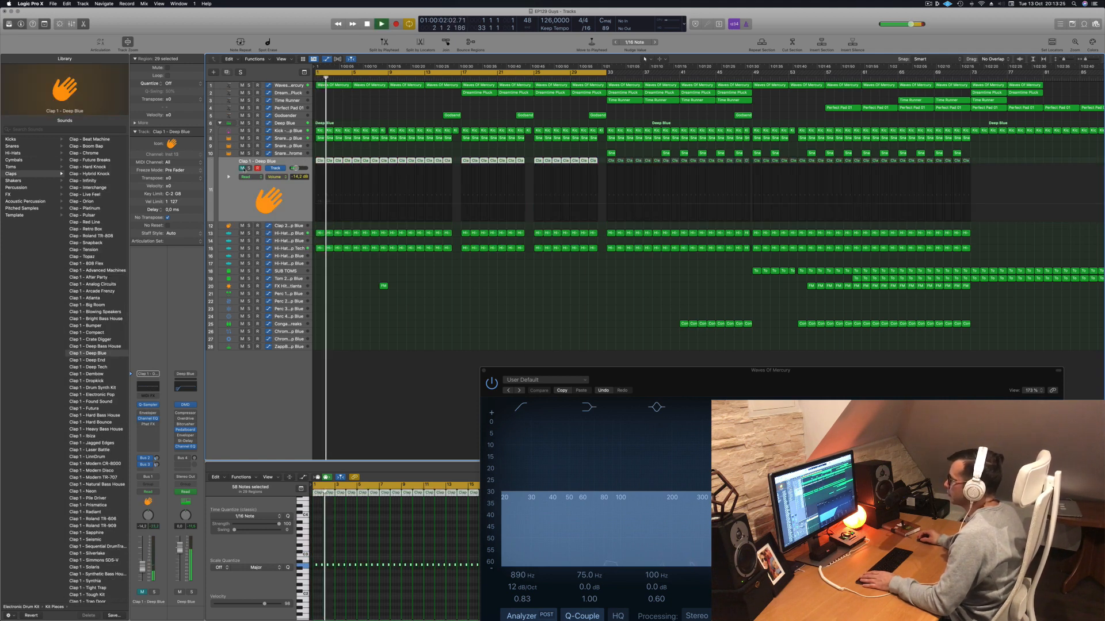
left_click(242, 168)
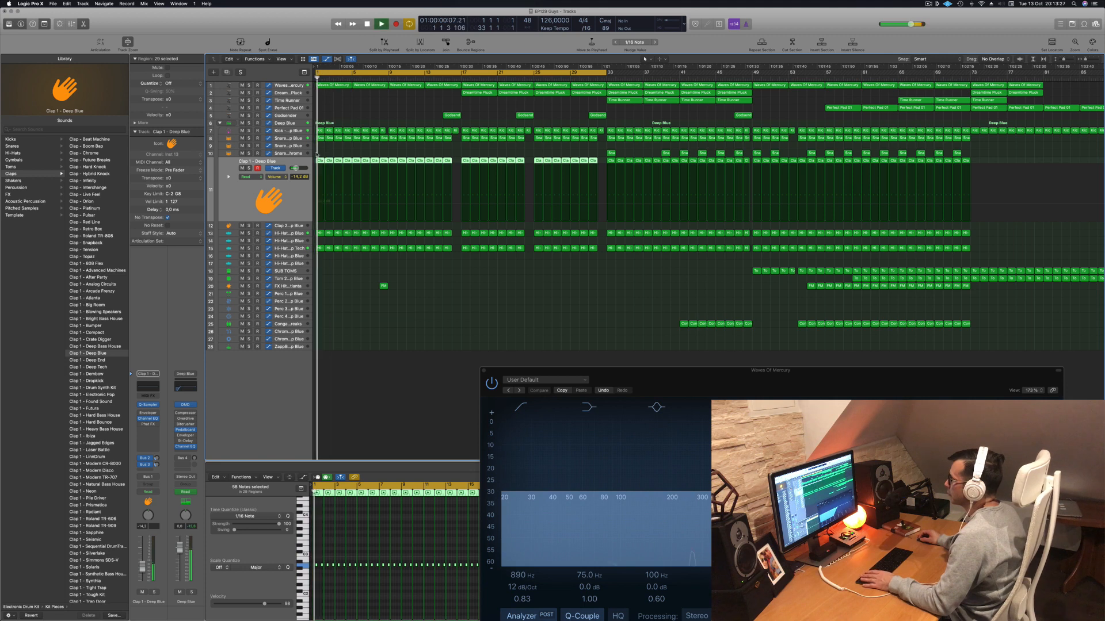
Delete the Clap 1 - Deep Blue regions in bars 1 to 8
left_click_drag(316, 155, 377, 163)
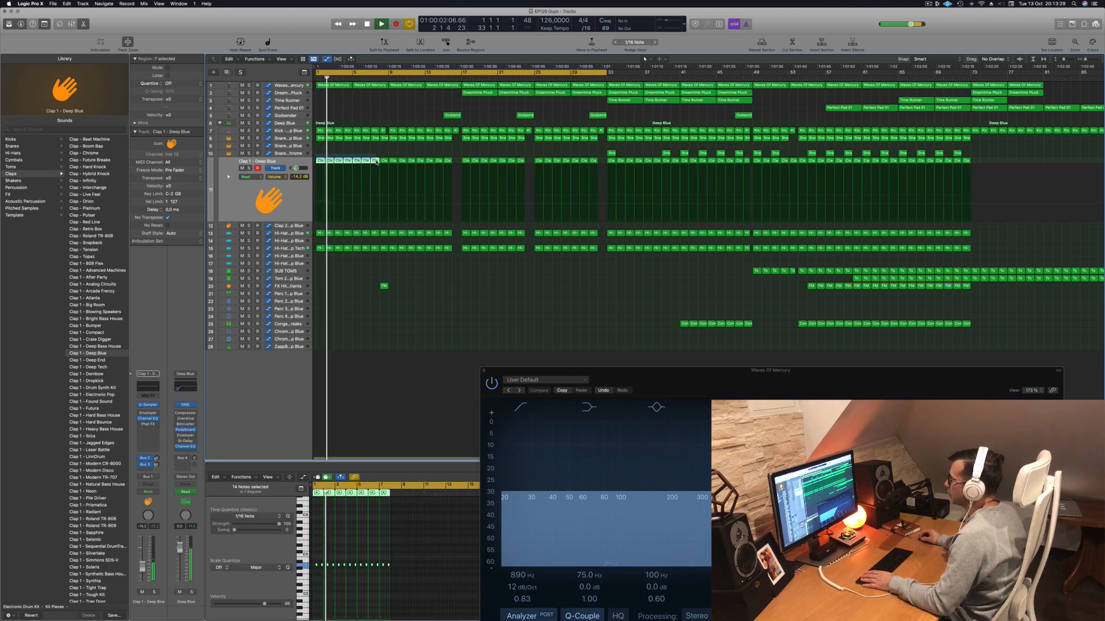
key("Delete")
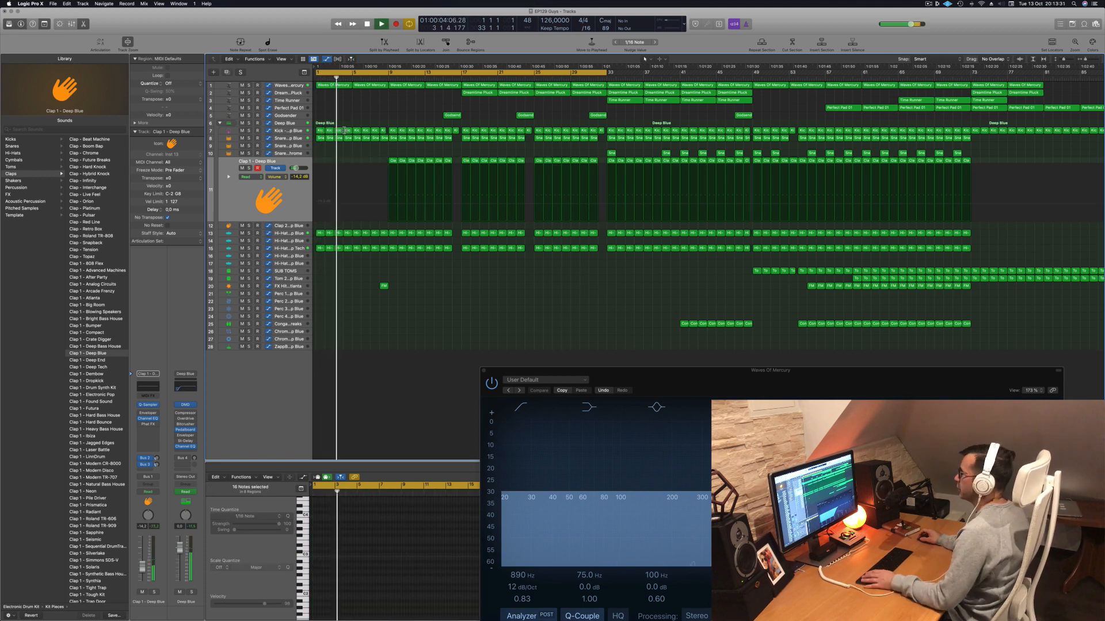
Reshape the Deep Blue low-cut filter automation so it falls gradually from bar 1 through bar 9 to about 20 Hz near bar 15
left_click(298, 124)
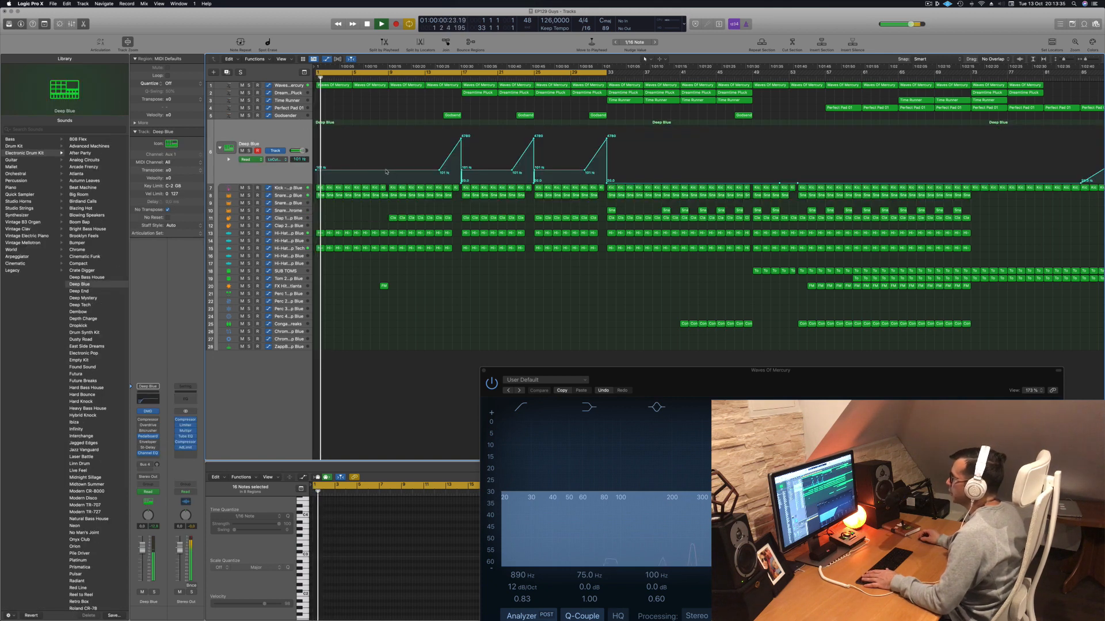
left_click_drag(387, 171, 387, 175)
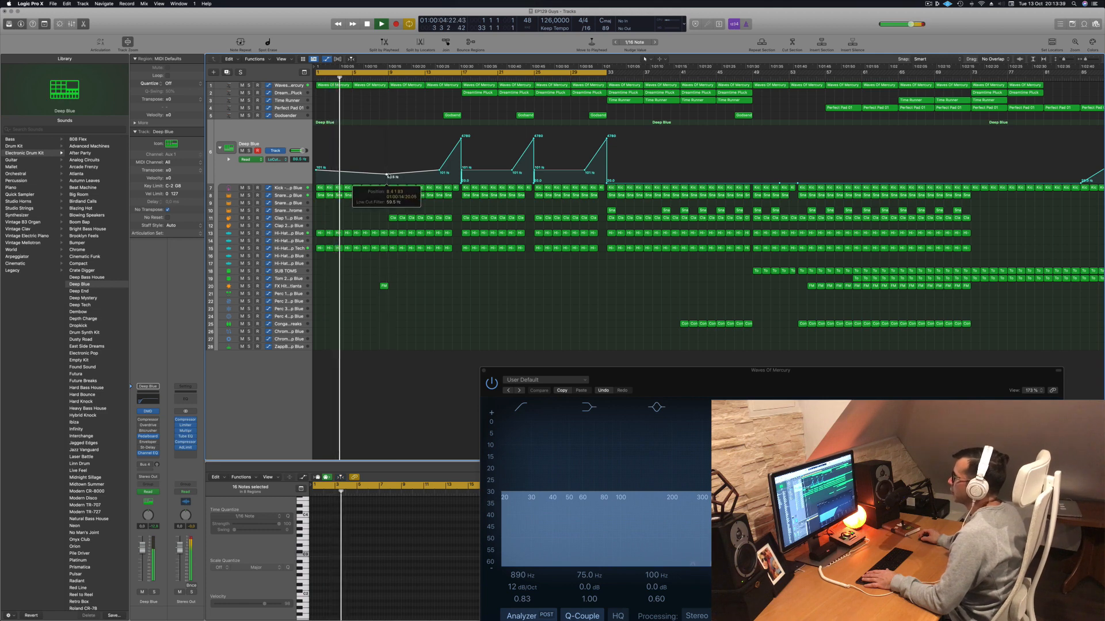
mouse_move(390, 175)
left_mouse_down()
mouse_move(439, 173)
mouse_move(389, 175)
left_mouse_up()
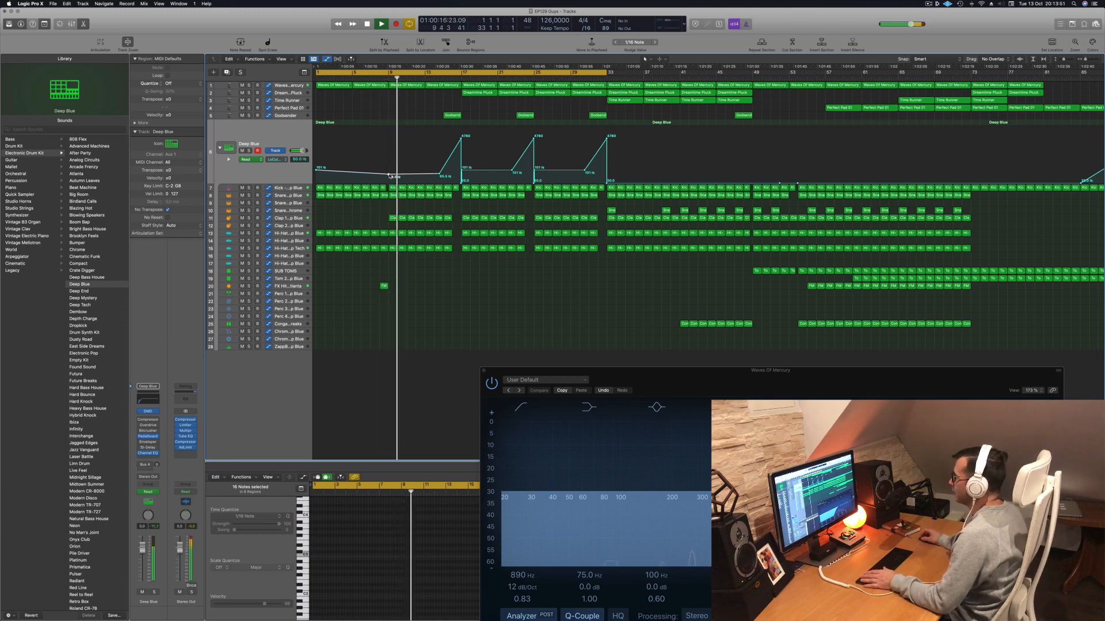
left_click_drag(440, 174, 444, 184)
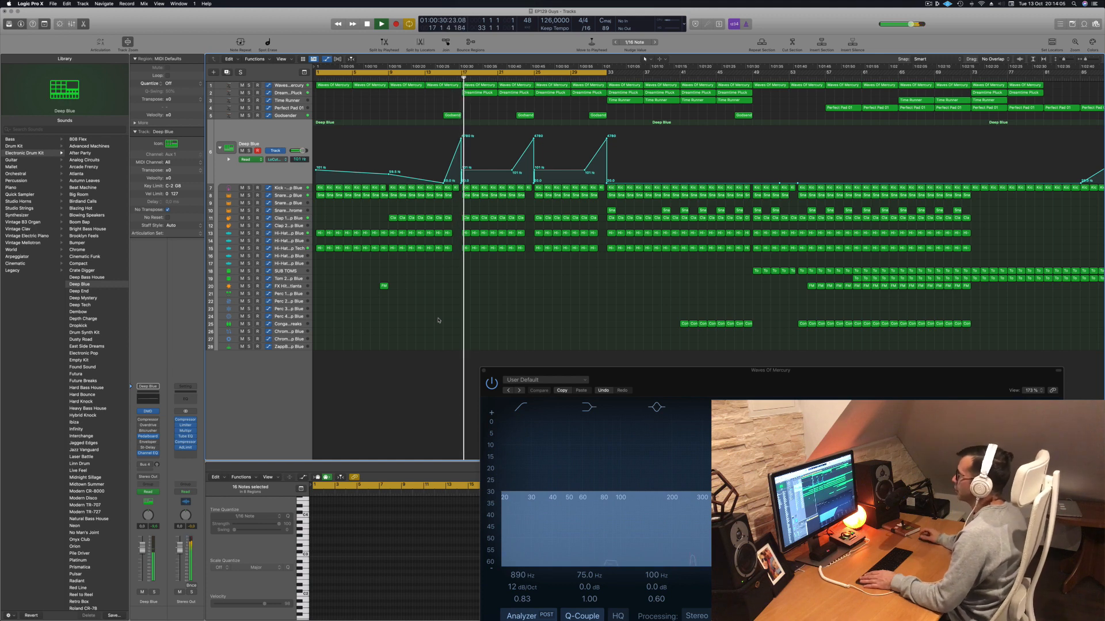
Flatten the Deep Blue low-cut automation to 20 Hz from bar 17 to bar 33, removing the two filter rises there
left_click_drag(464, 172, 472, 196)
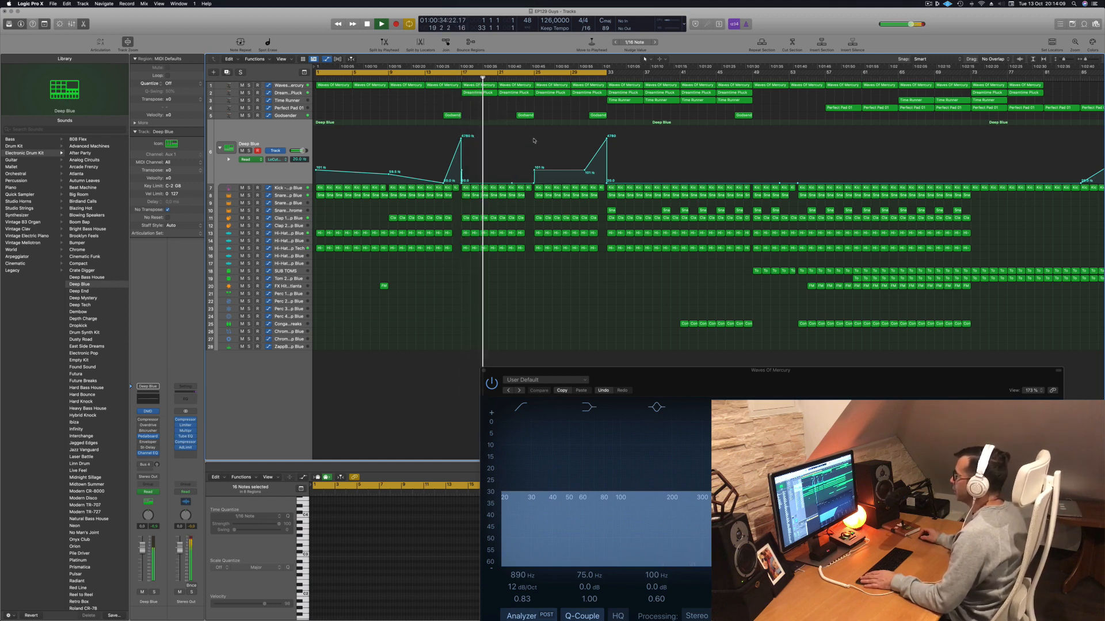
left_click(461, 180)
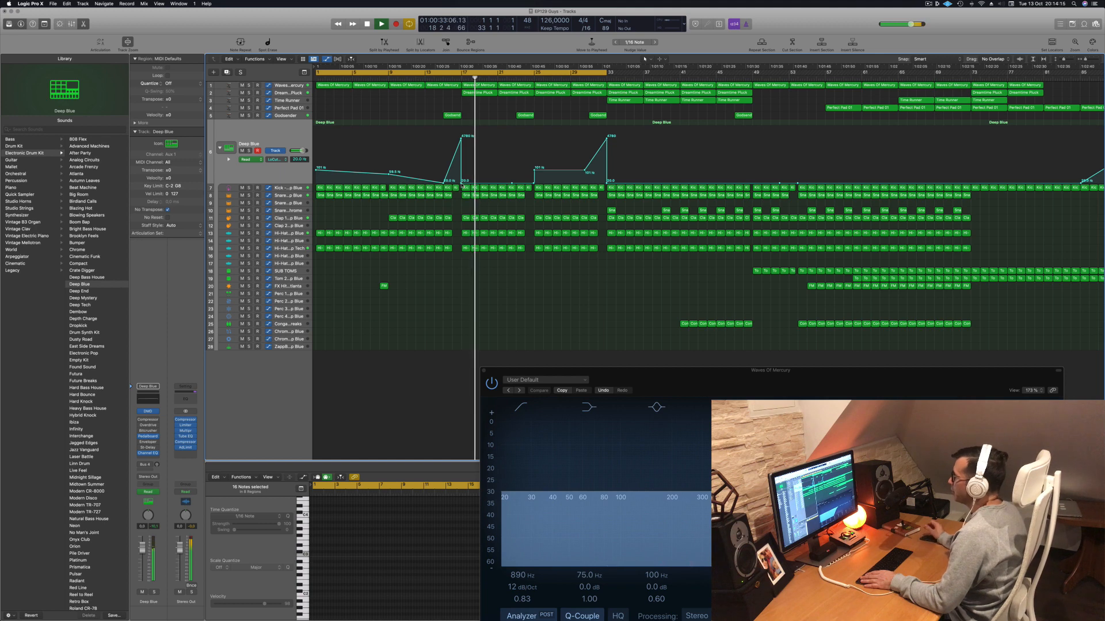
left_click_drag(512, 185, 613, 188)
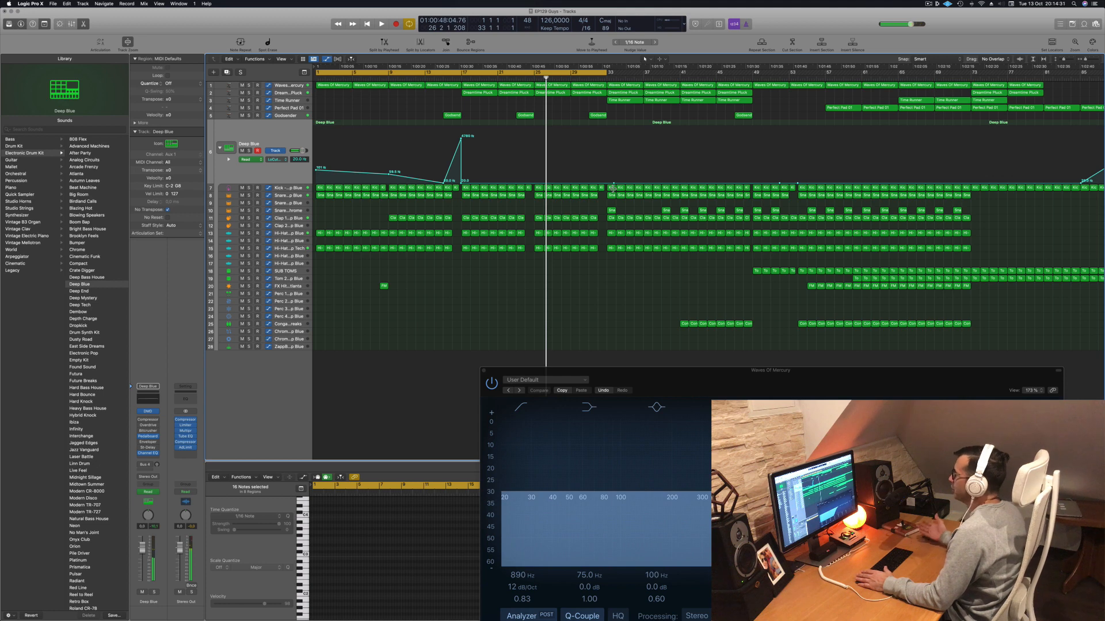
Audition the transition into bar 17 from about bar 15, and select the Dreamtime Pluck track
key("space")
left_click(444, 75)
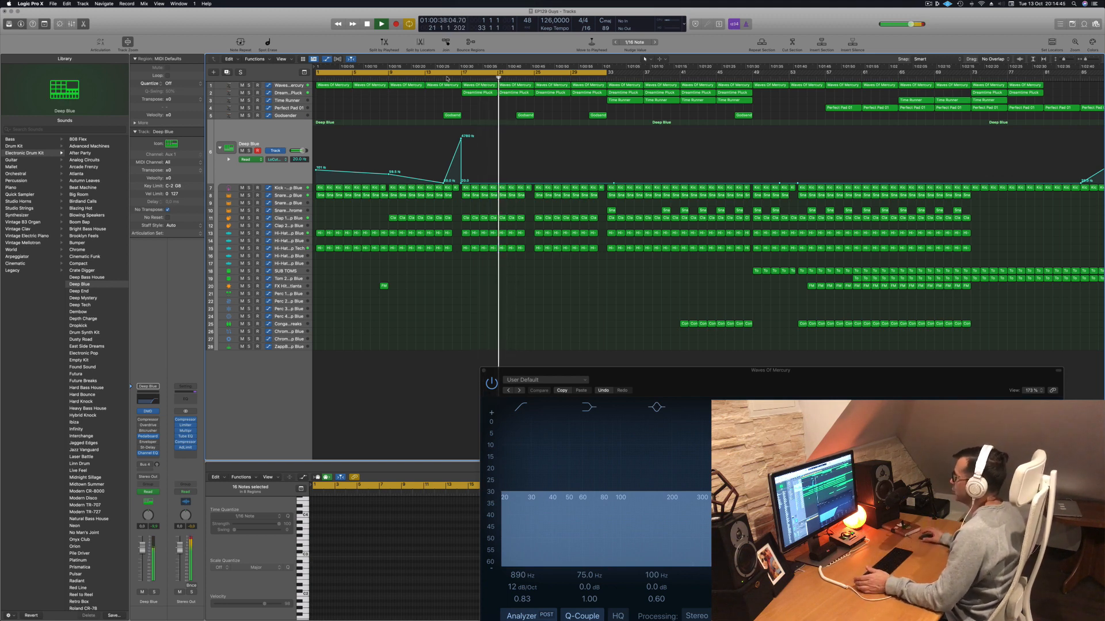
key("space")
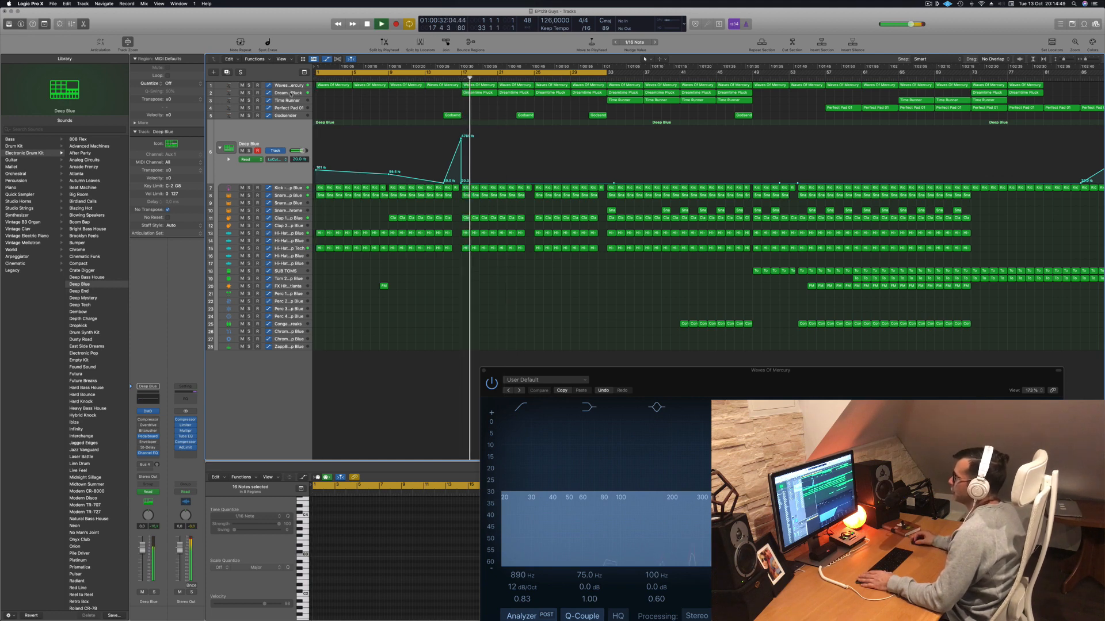
left_click(262, 94)
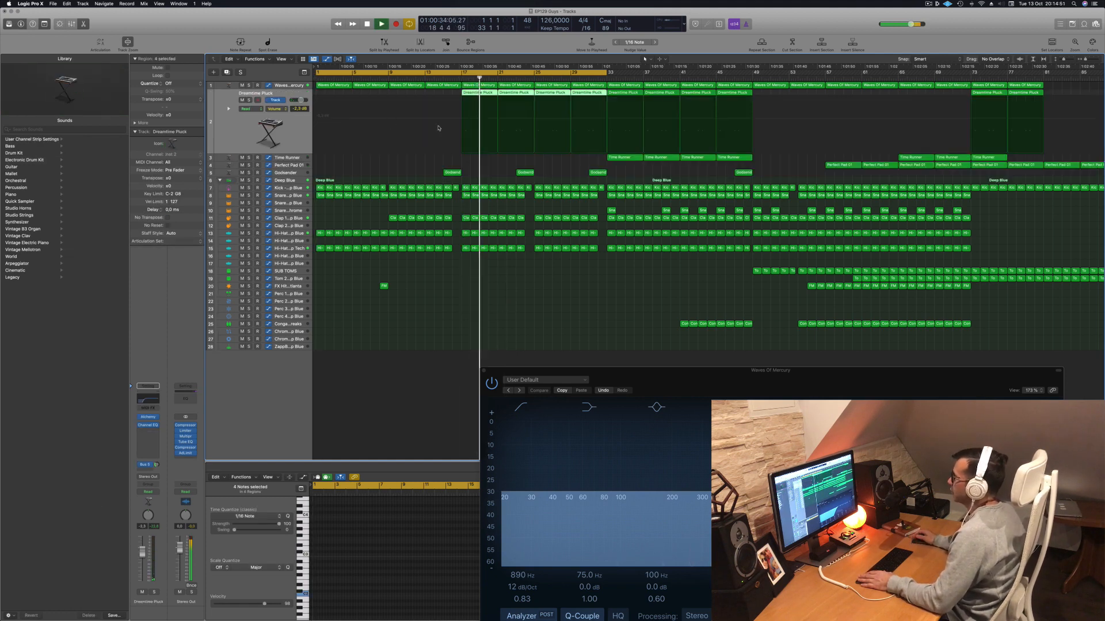
scroll(438, 142, "left", 1)
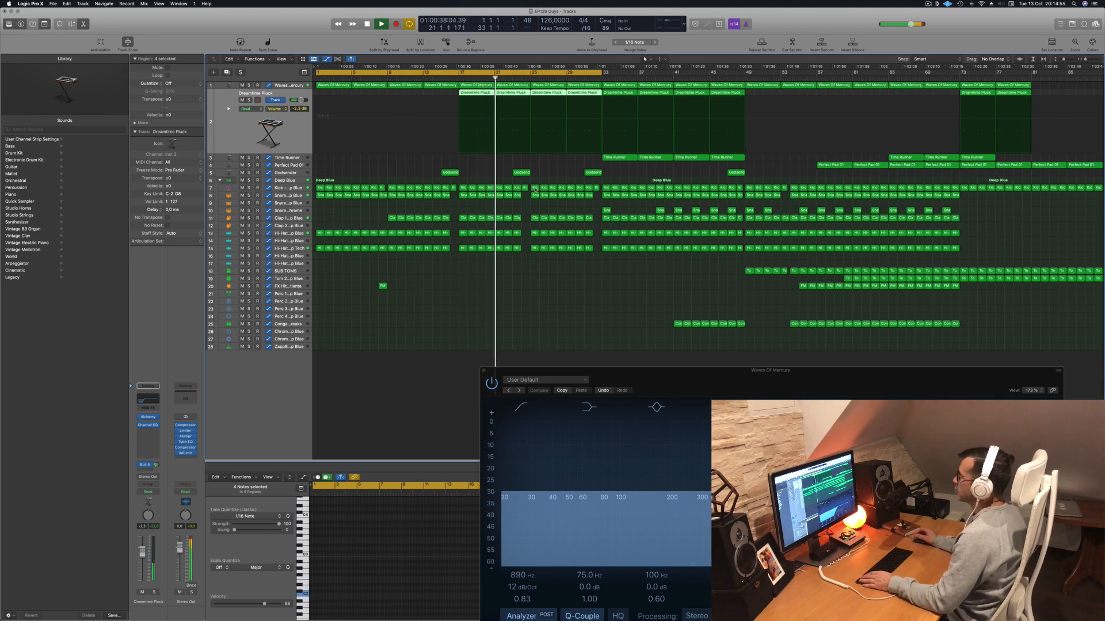
key("space")
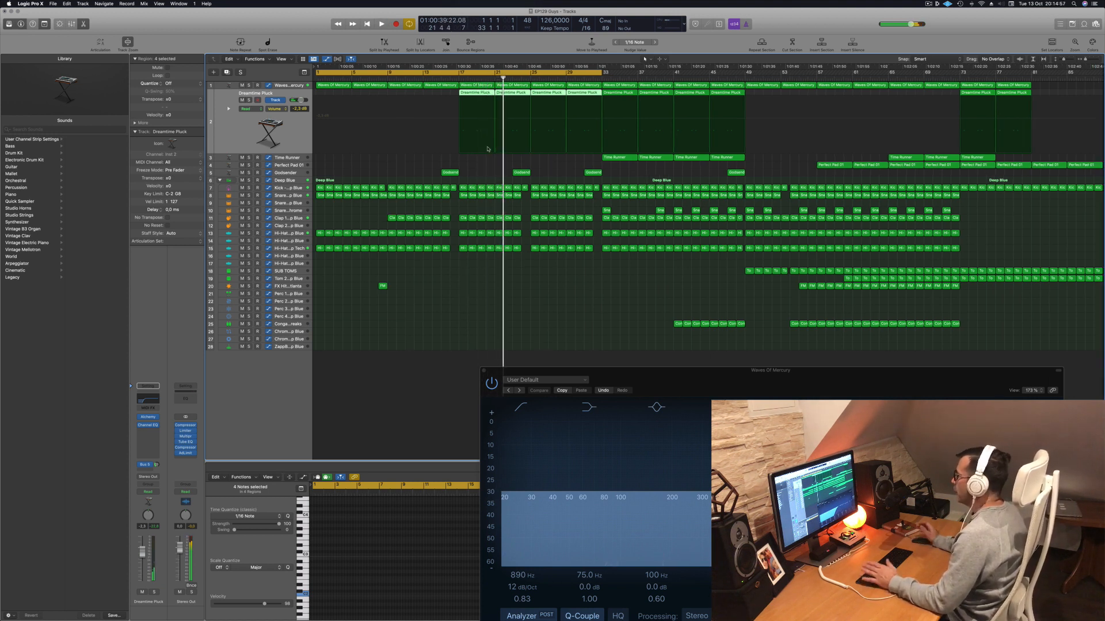
Copy the kick, snare, clap and hi-hat regions from bar 23 into the gap at bar 24 and resume playback
left_click(525, 189)
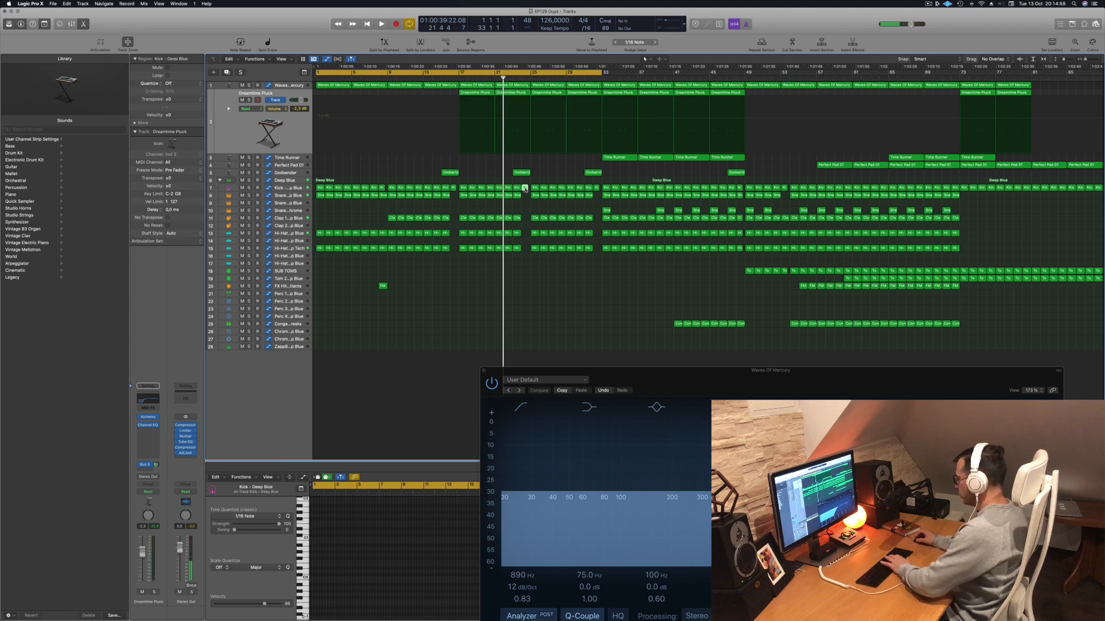
left_click_drag(523, 184, 518, 256)
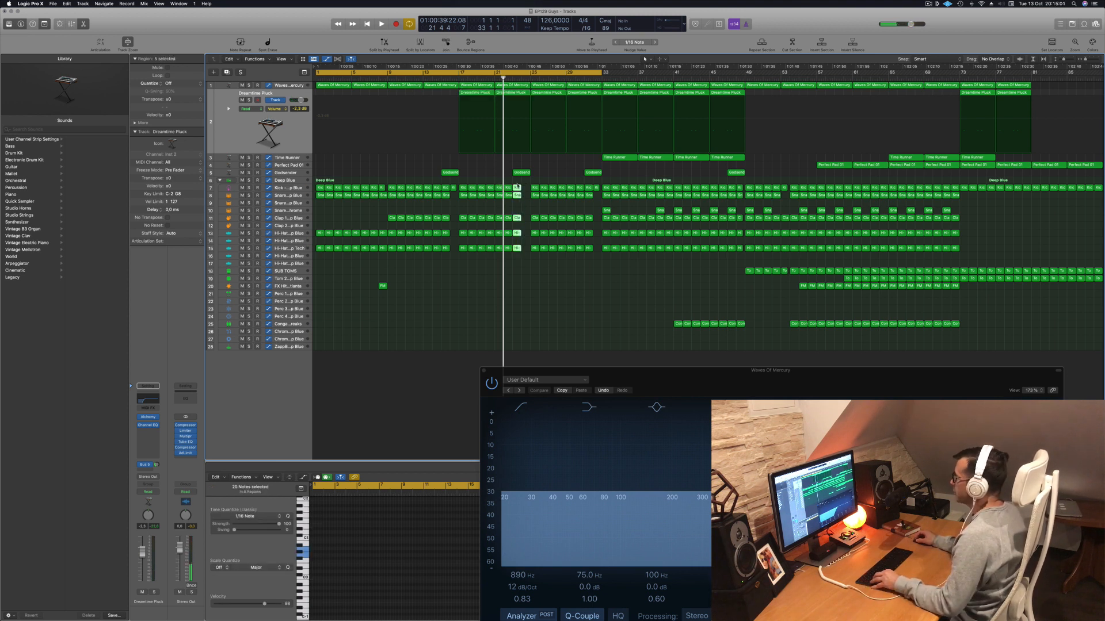
left_click_drag(516, 188, 526, 188)
key("space")
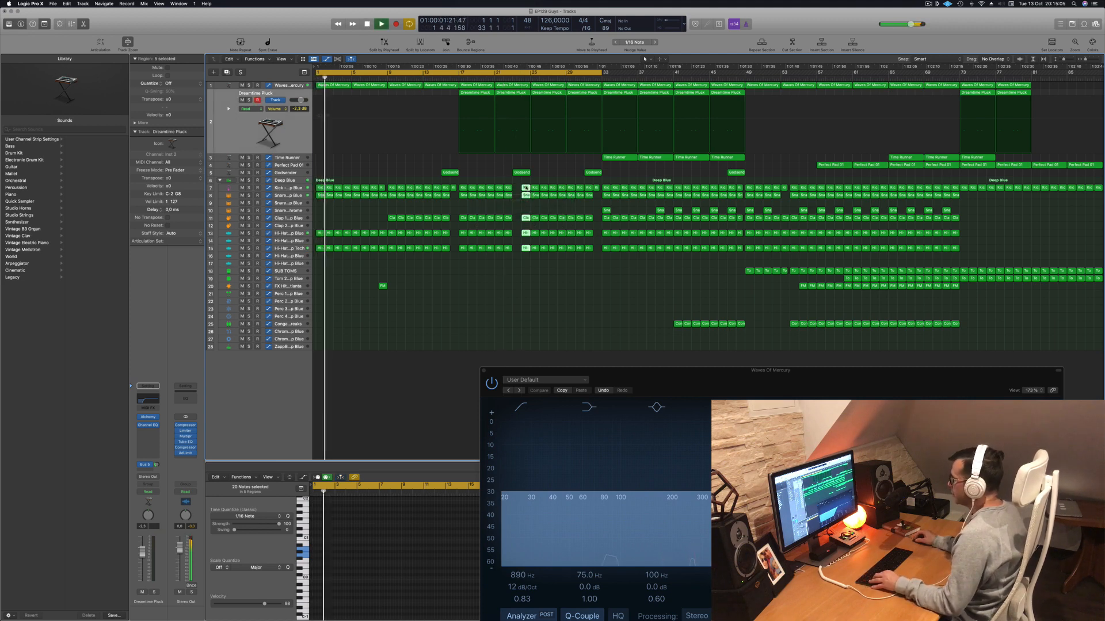
left_click_drag(523, 188, 514, 188)
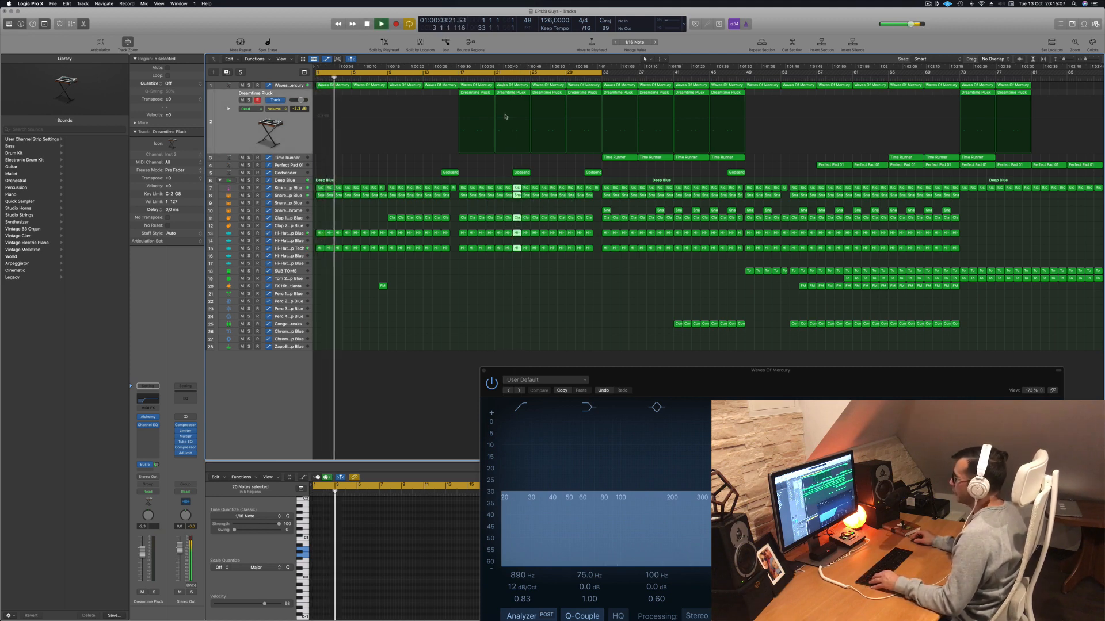
Play the section from about bar 15 and delete the Dreamtime Pluck regions in bars 17 to 24
left_click(442, 80)
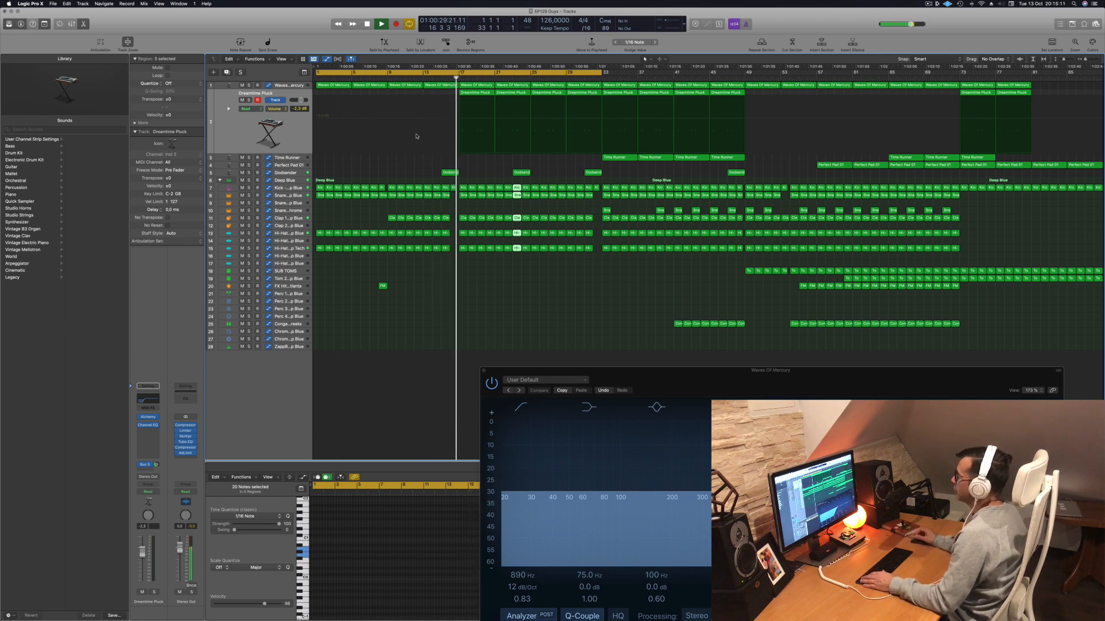
left_click(391, 142)
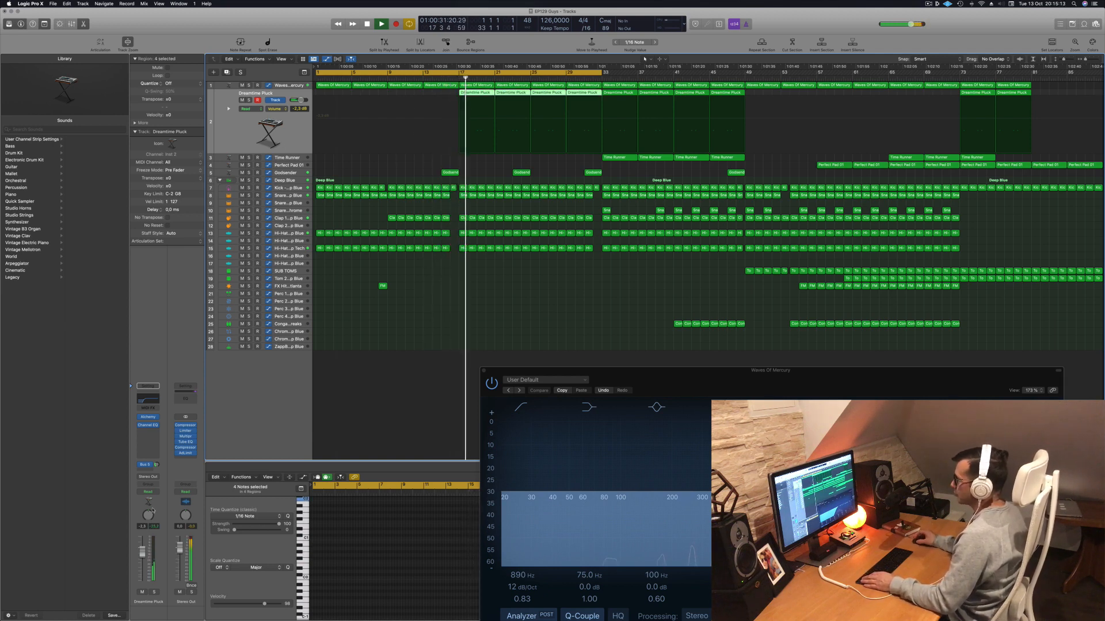
left_click(477, 93)
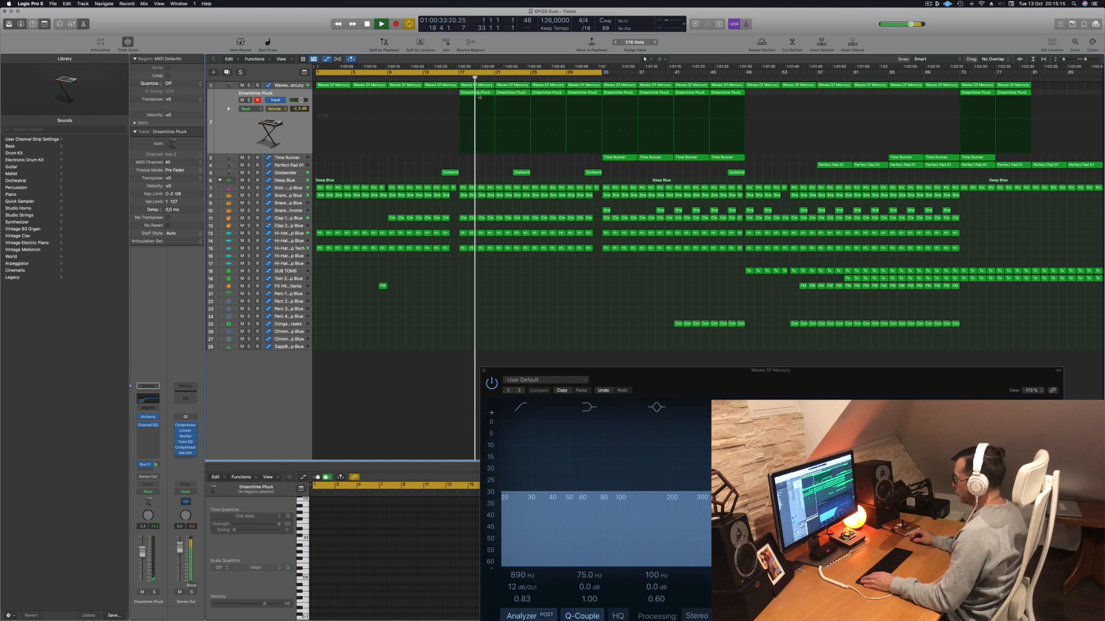
key("Delete")
key("Delete")
Copy two Perfect Pad 01 regions into bars 17 to 24 and delete the Godsender region just before bar 25
left_click_drag(842, 167, 531, 151)
left_click(469, 166, "shift")
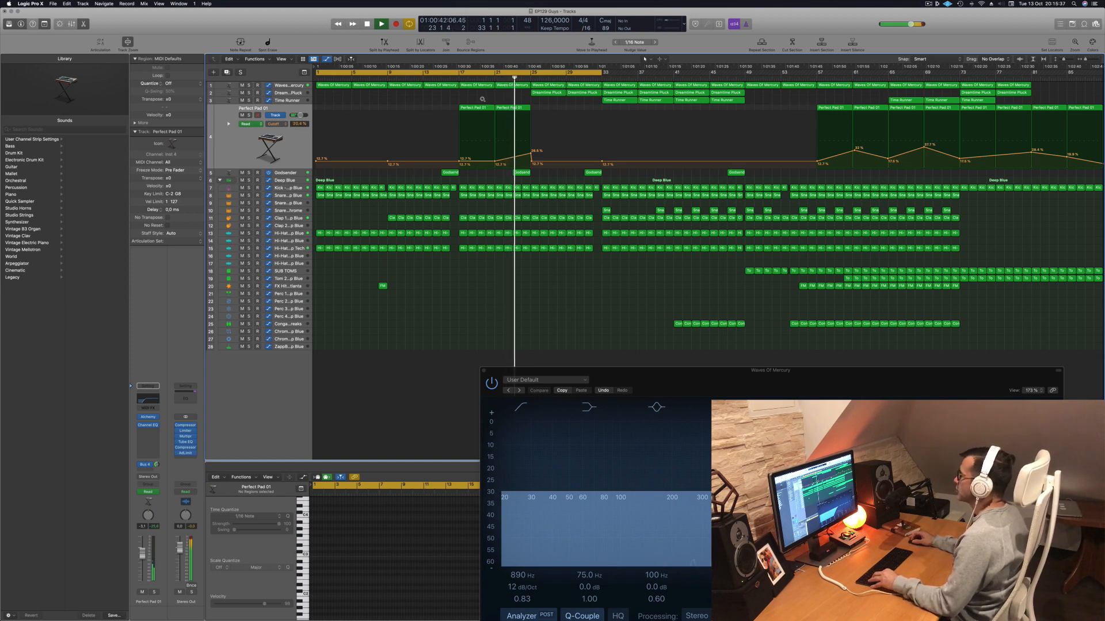
left_click(525, 174)
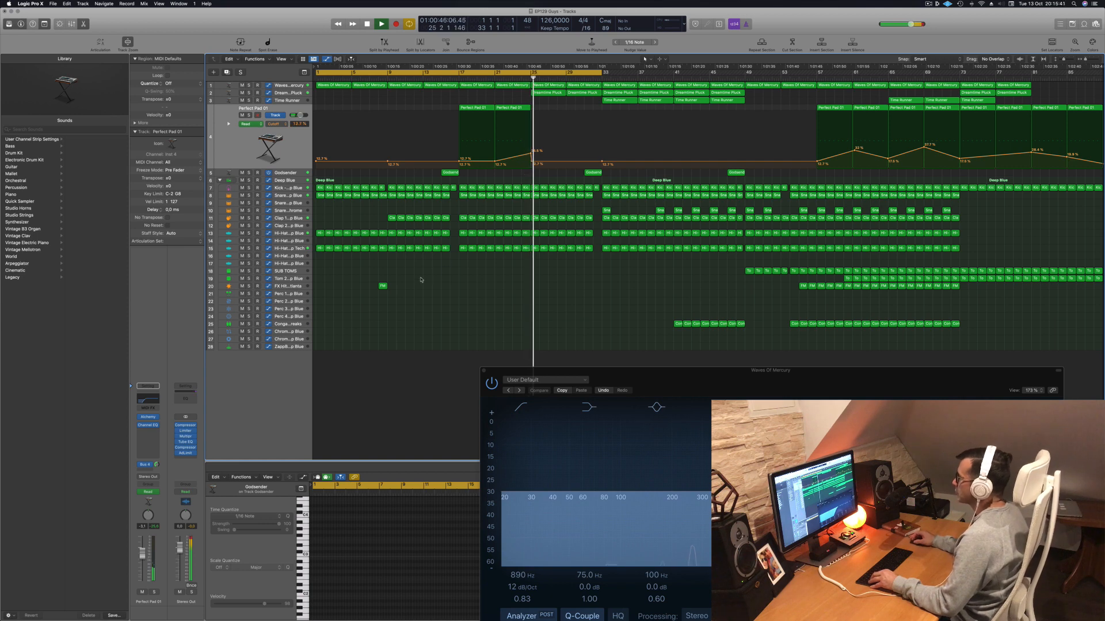
Copy the FX Hit - Atlanta region from bar 8 to bar 25 and delete the original
left_click(383, 286)
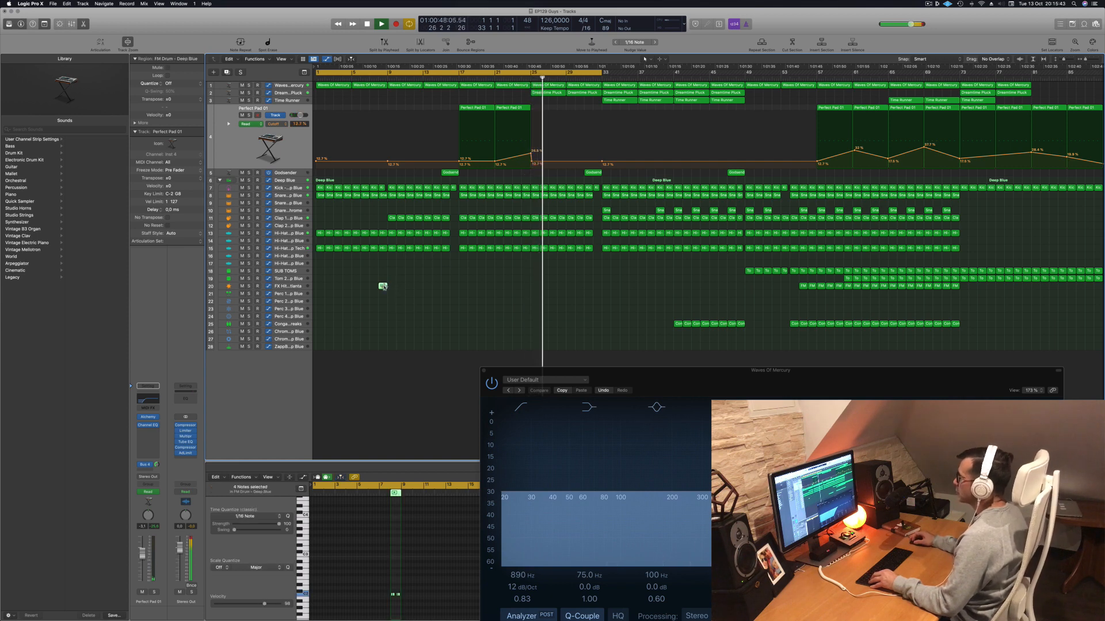
left_click_drag(387, 287, 540, 289)
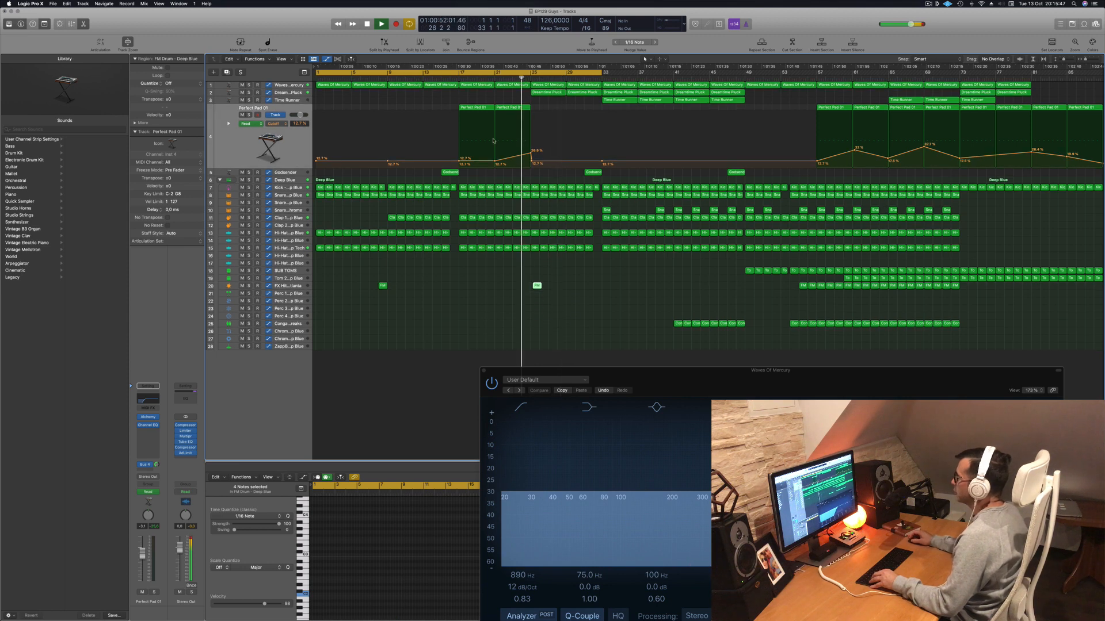
left_click(382, 286)
key("Delete")
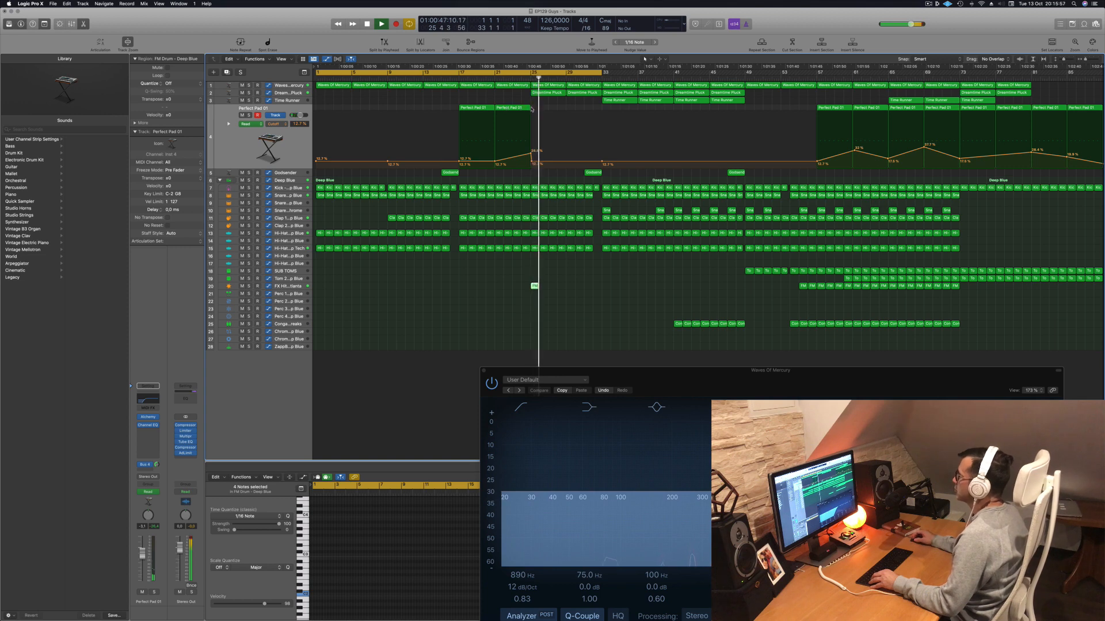
Copy both Perfect Pad 01 regions from bars 17 to 24 into bars 25 to 32 and play from bar 24
left_click(479, 109, "shift")
left_click_drag(489, 110, 549, 111)
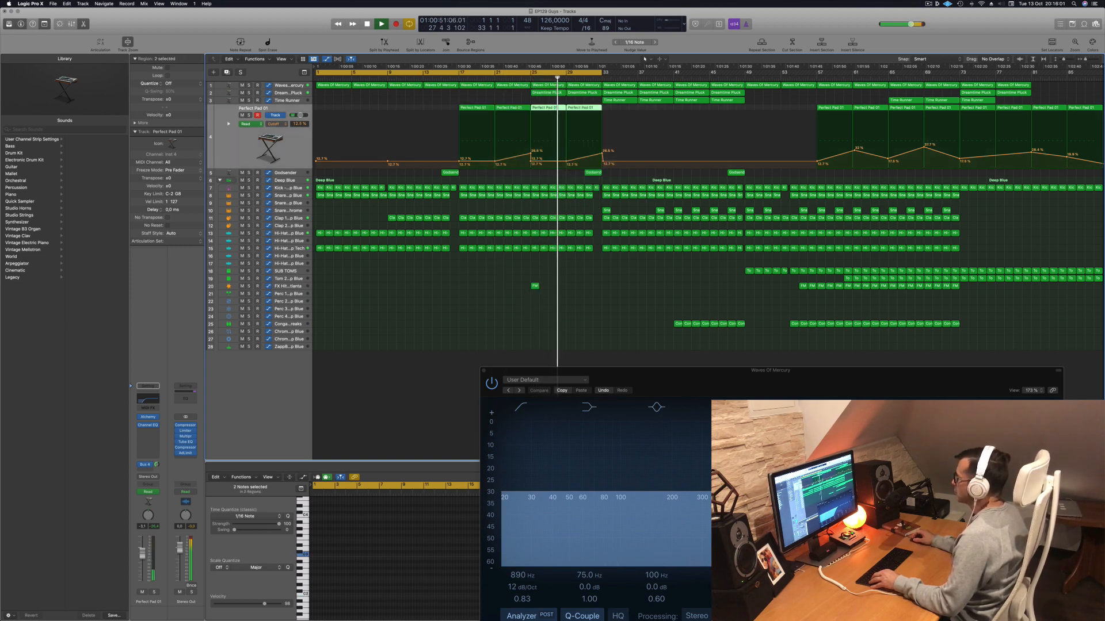
left_click(523, 73)
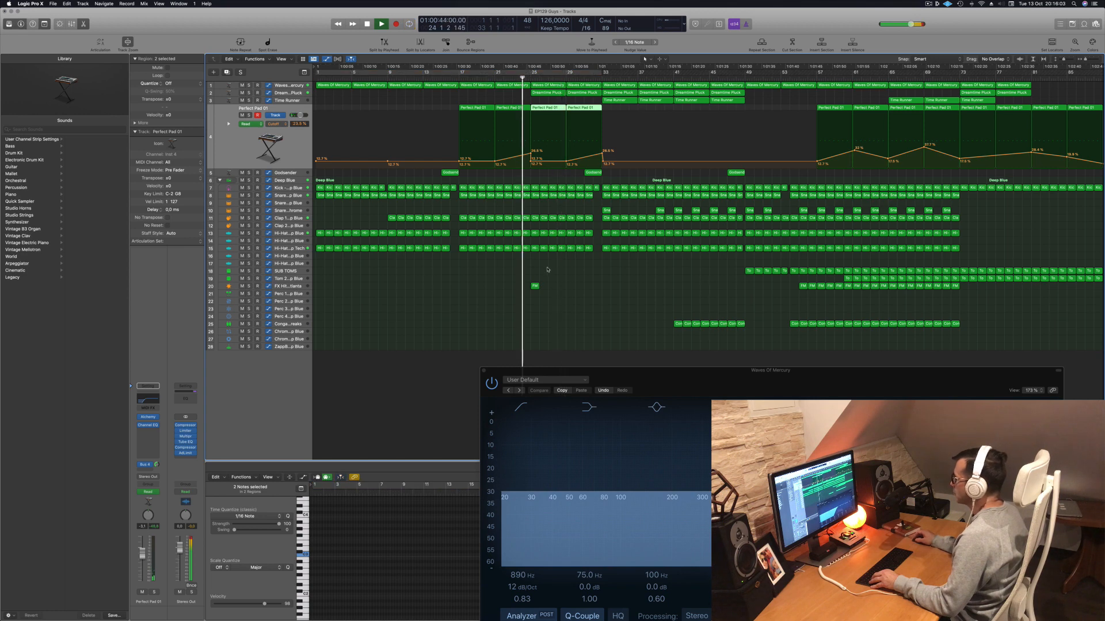
Repeat the bar 25 FX Hit - Atlanta region to fill bars 25 to 32 and replay the section
left_click(286, 286)
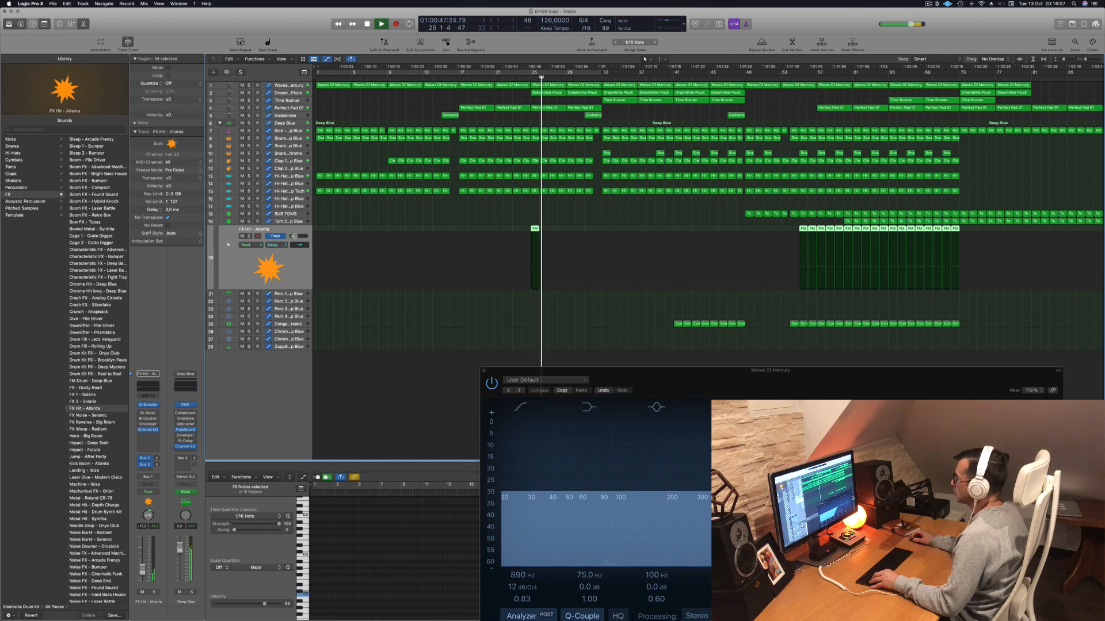
left_click_drag(535, 228, 570, 230)
left_click(535, 231)
left_click(529, 78)
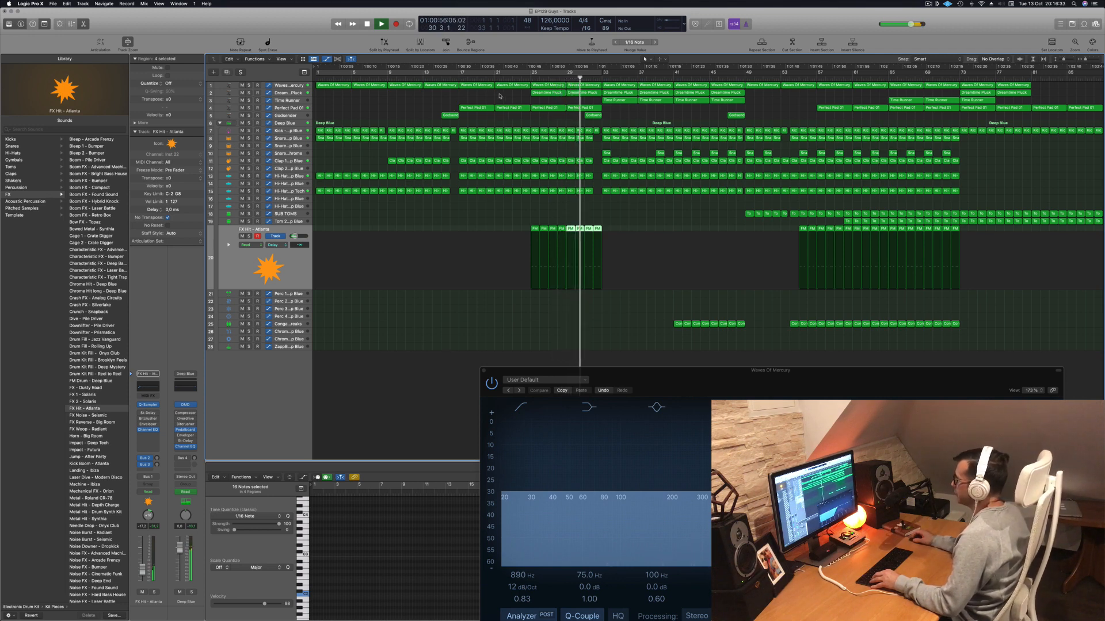
Play from bar 17 and add a gradual low-cut automation rise on Deep Blue from bar 17, dropping back at bar 25
left_click(459, 74)
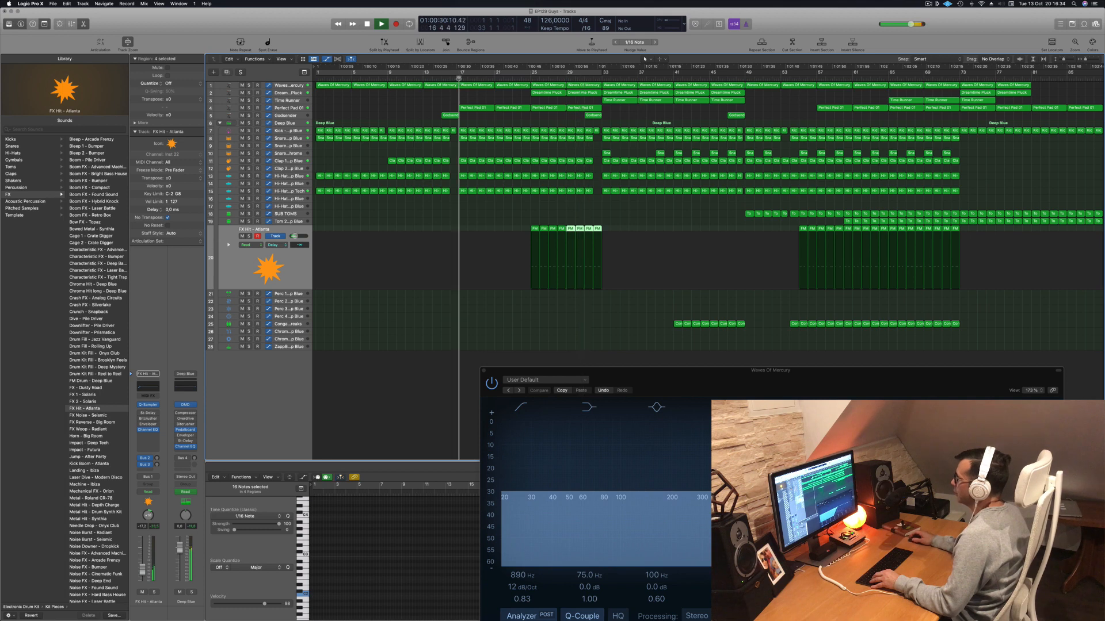
left_click(299, 123)
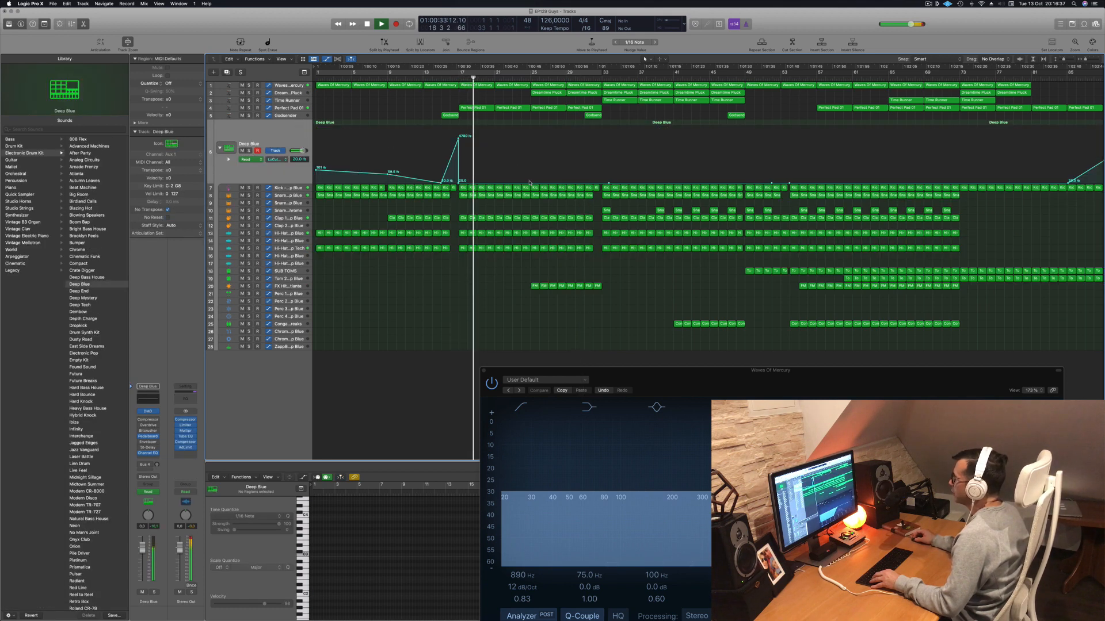
mouse_move(530, 183)
left_mouse_down()
mouse_move(531, 166)
mouse_move(530, 183)
left_mouse_up()
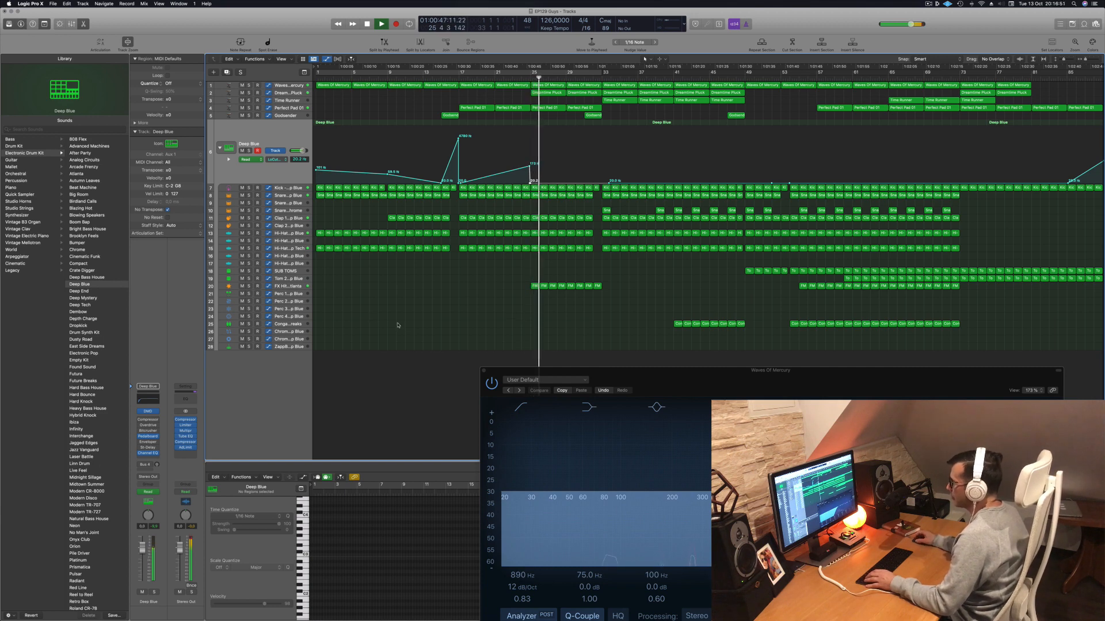
Select the Chrome Hit long - Deep Blue track and copy the bar 25 FX Hit - Atlanta region onto it at bar 25
left_click(293, 347)
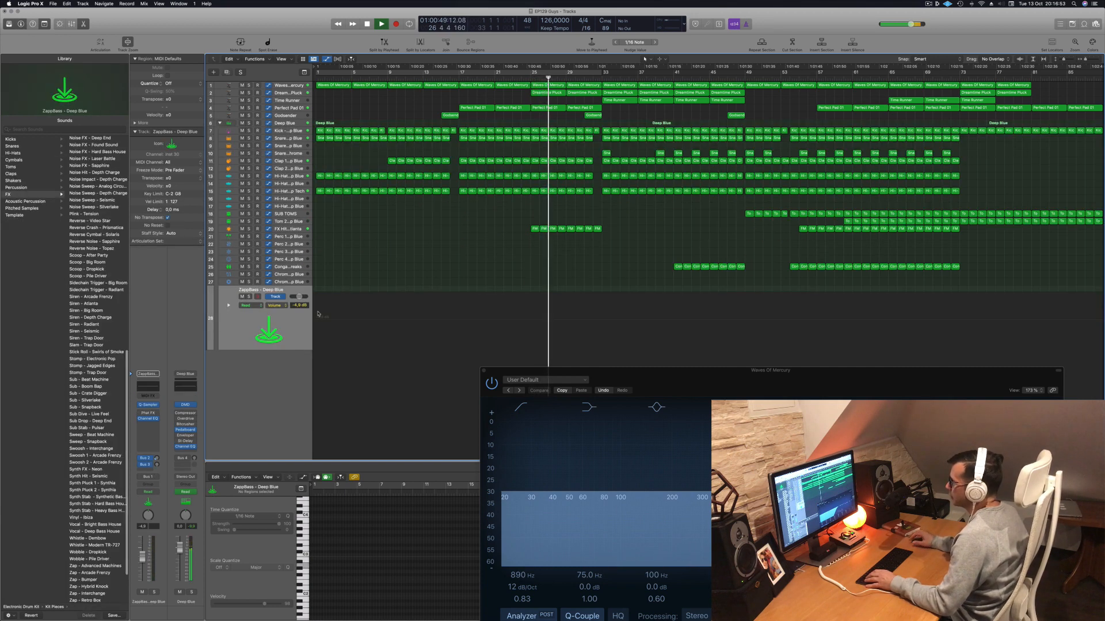
key("Up")
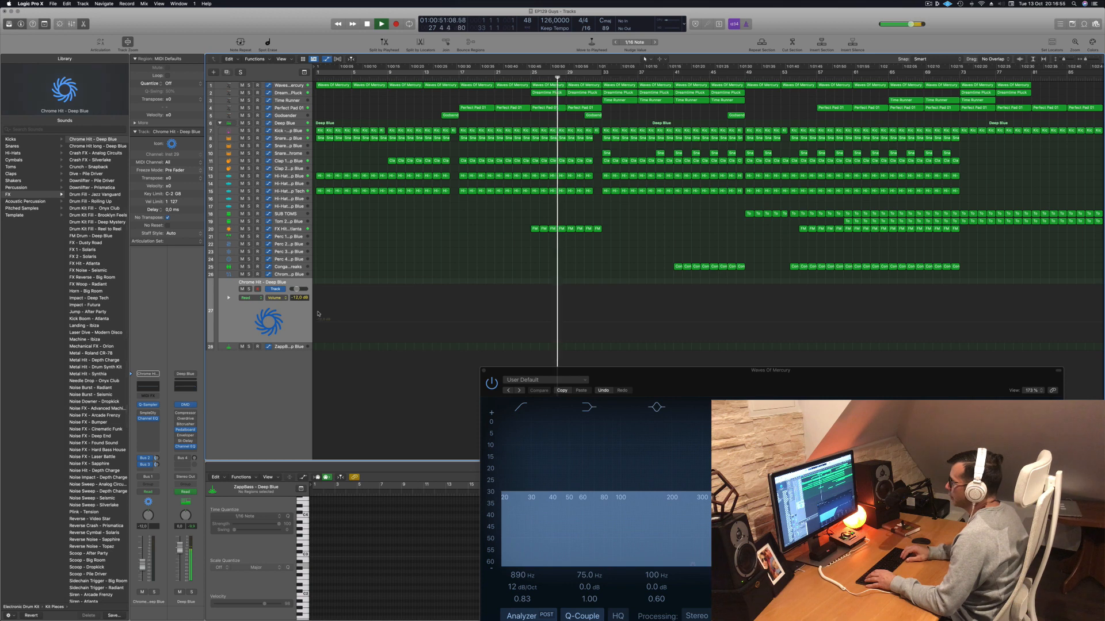
key("Up")
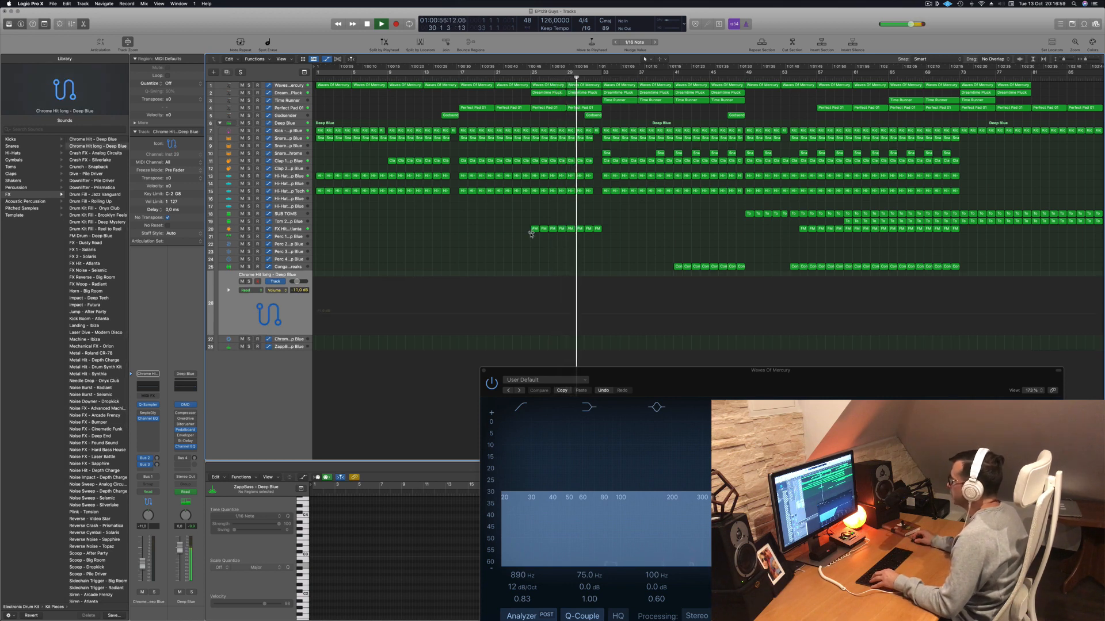
left_click_drag(537, 232, 534, 286)
left_click(529, 70)
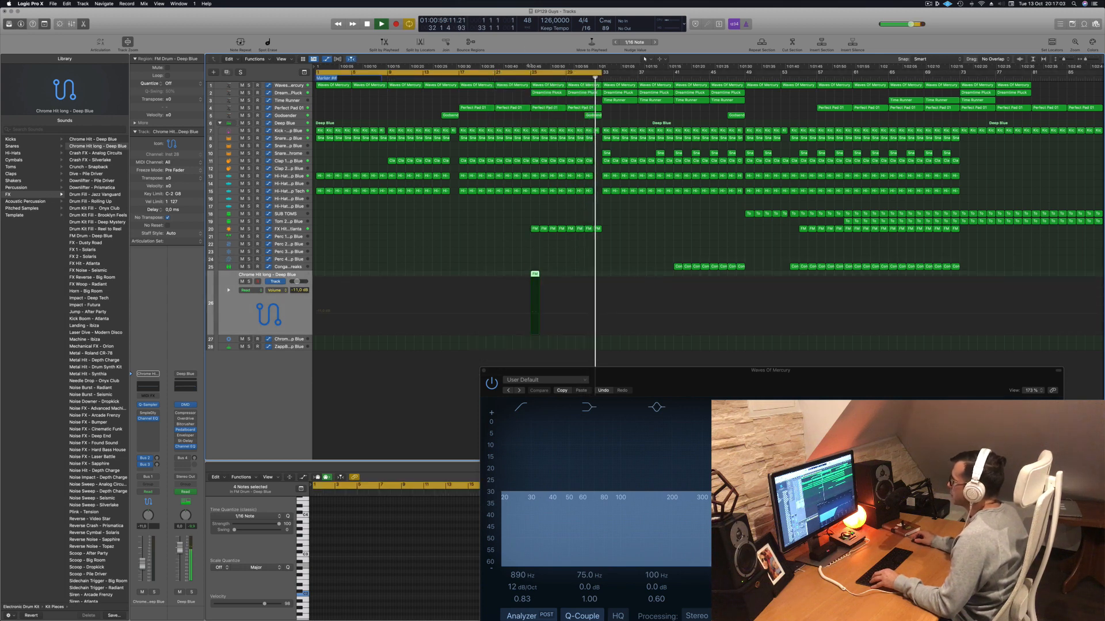
Stop playback, reduce the copied bar 25 region to a single note at its start, and lengthen it to about three quarters of a bar
key("space")
key("Return")
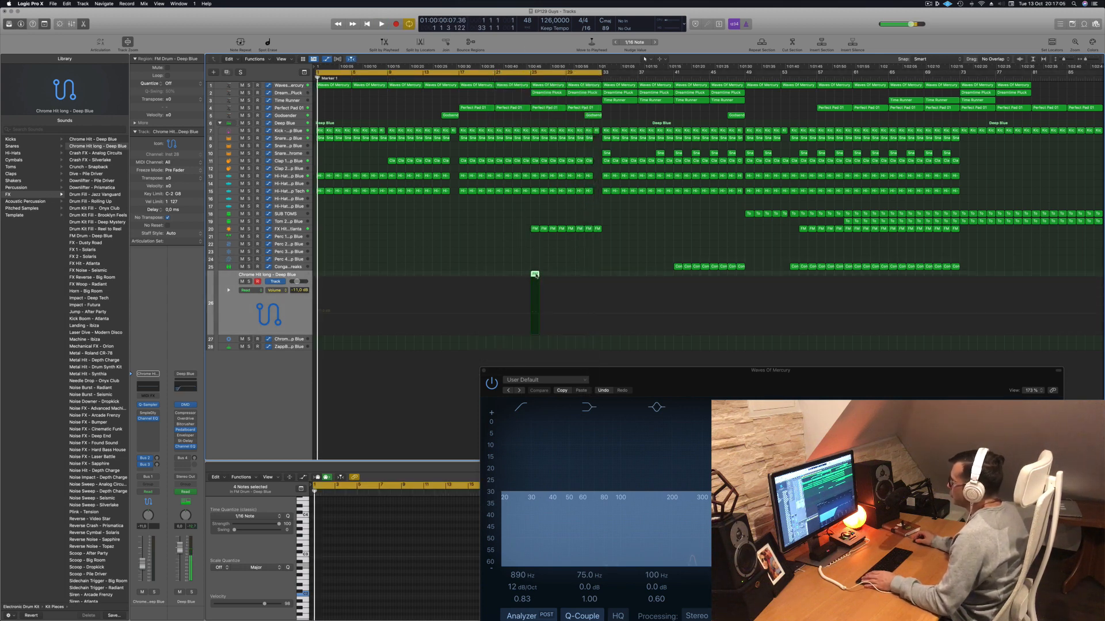
key("e")
key("e")
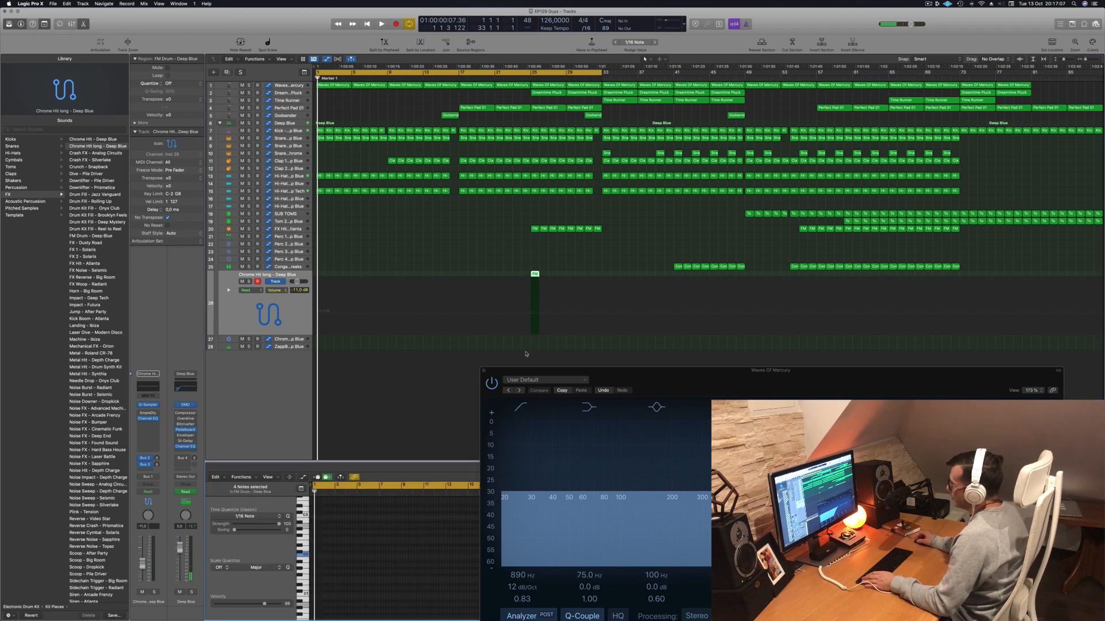
key("z")
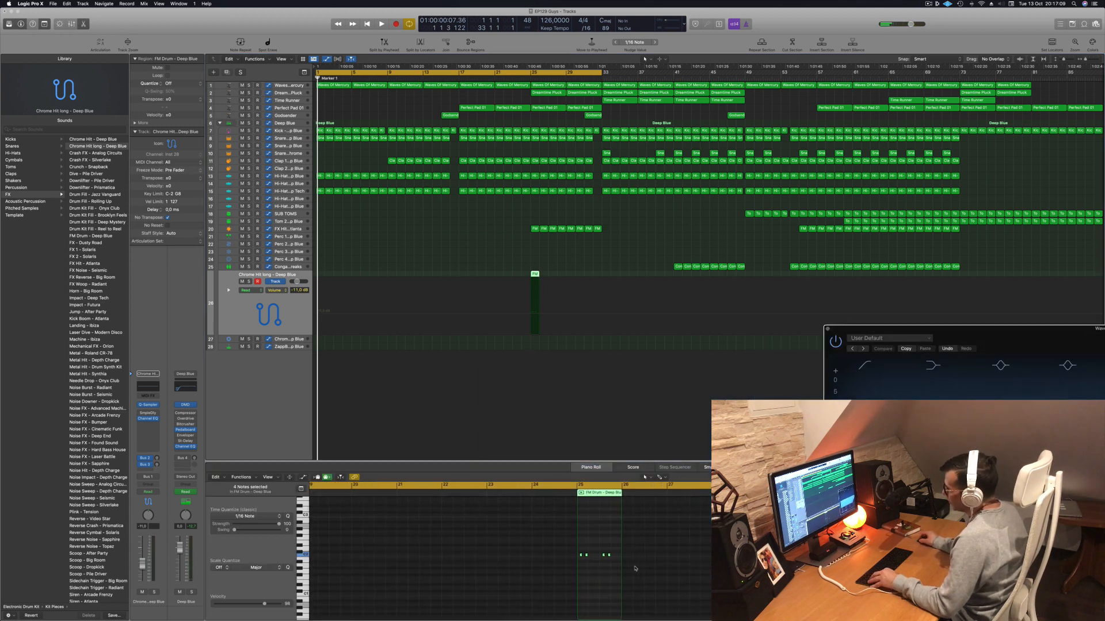
left_click_drag(680, 578, 596, 547)
key("BackSpace")
left_click_drag(629, 549, 547, 564)
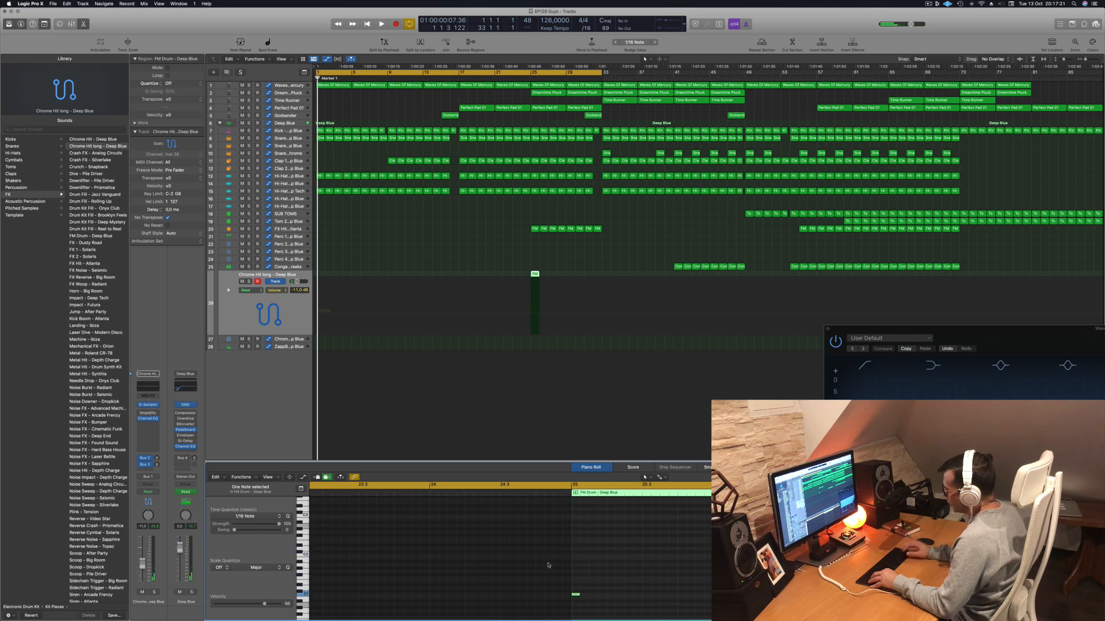
left_click_drag(571, 594, 667, 594)
Play the arrangement repeatedly from just before bar 25 to audition the Chrome Hit long sound
left_click(525, 76)
key("space")
left_click(525, 76)
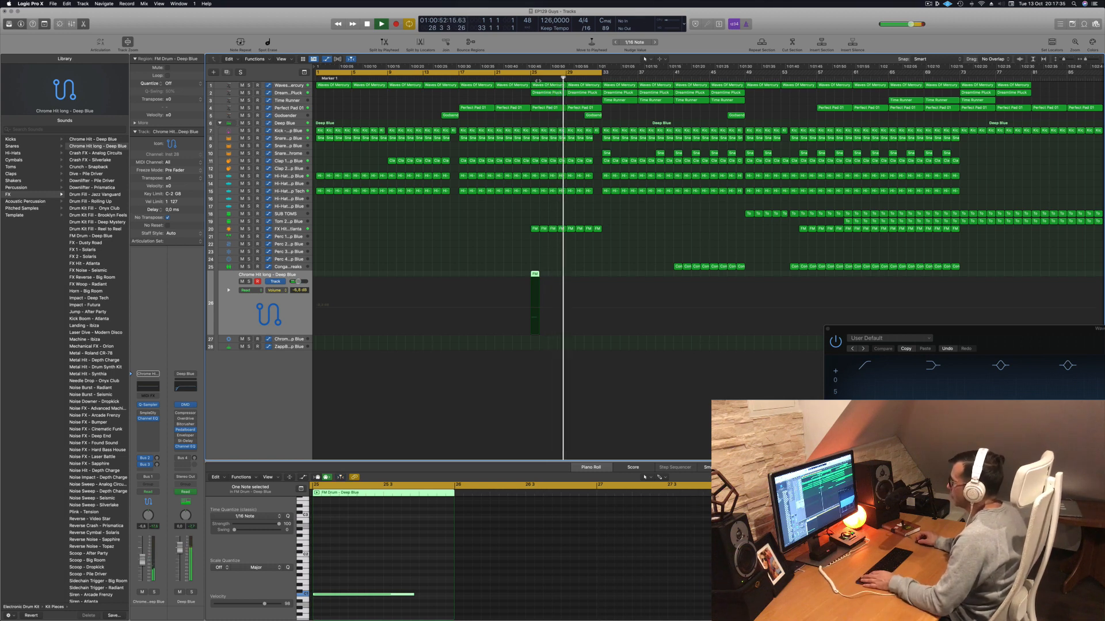
left_click(524, 76)
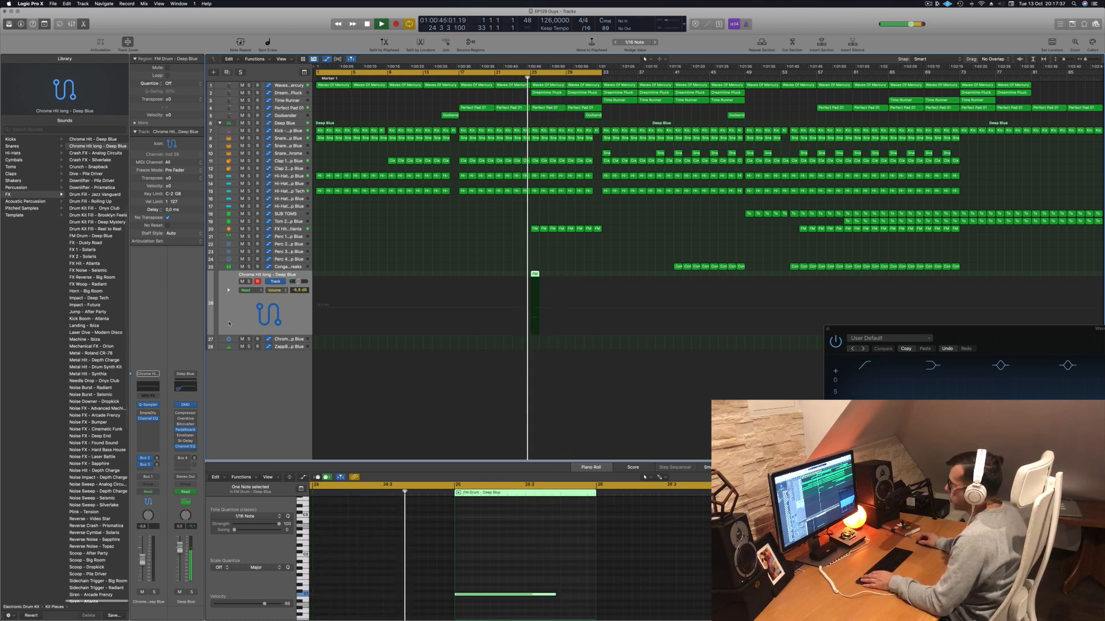
Load the Laser Dive - Modern Disco patch, transpose the bar 25 note up two octaves, and replay from just before bar 25
left_click(100, 333)
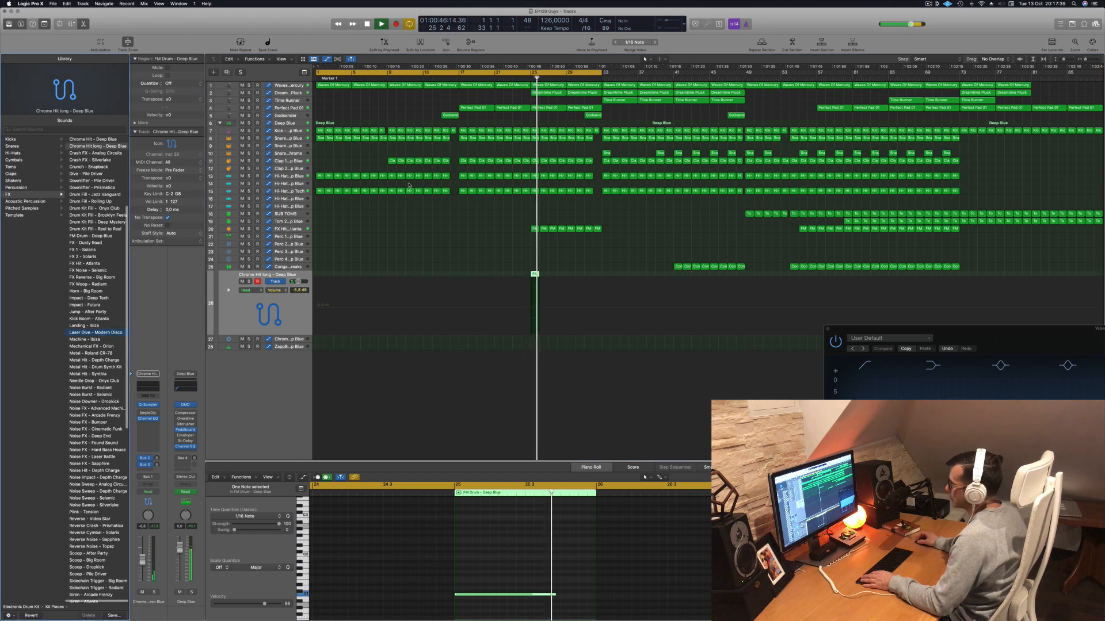
left_click(526, 77)
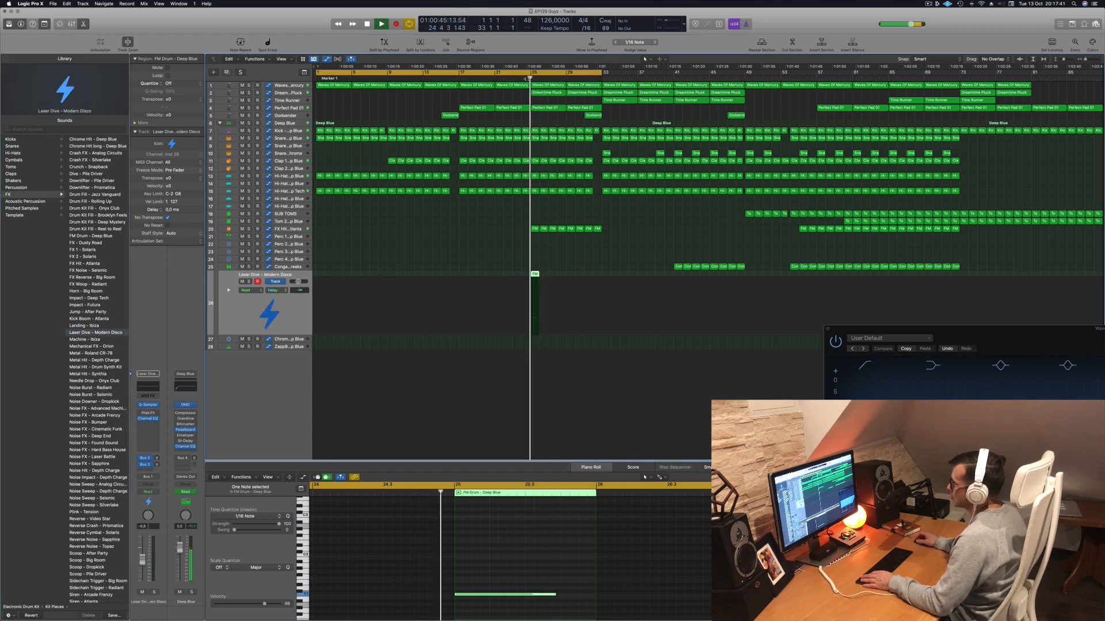
left_click_drag(431, 572, 496, 611)
key("alt+shift+Up")
key("alt+shift+Up")
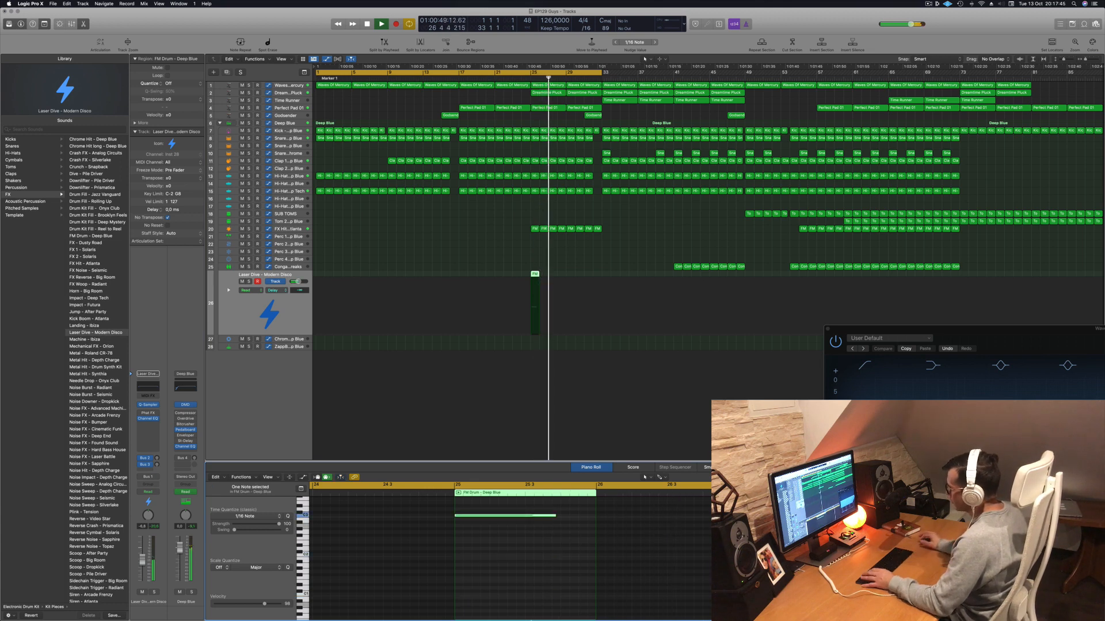
left_click(524, 78)
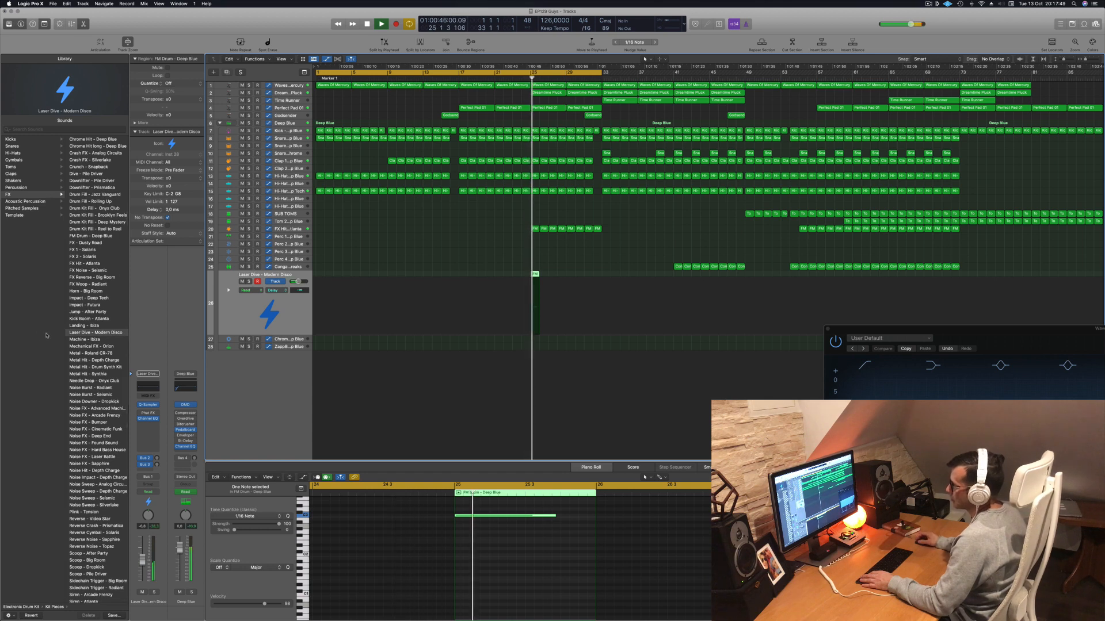
Try the Landing - Ibiza and Noise Sweep - Silverlake patches on the track, playing from around bar 25
left_click(83, 325)
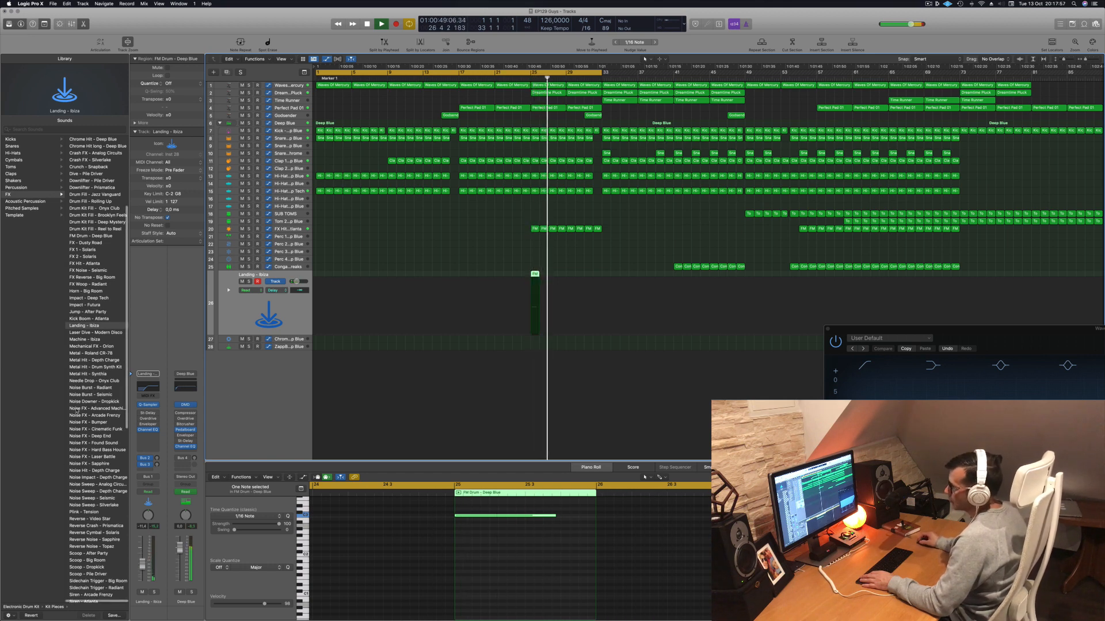
left_click(80, 506)
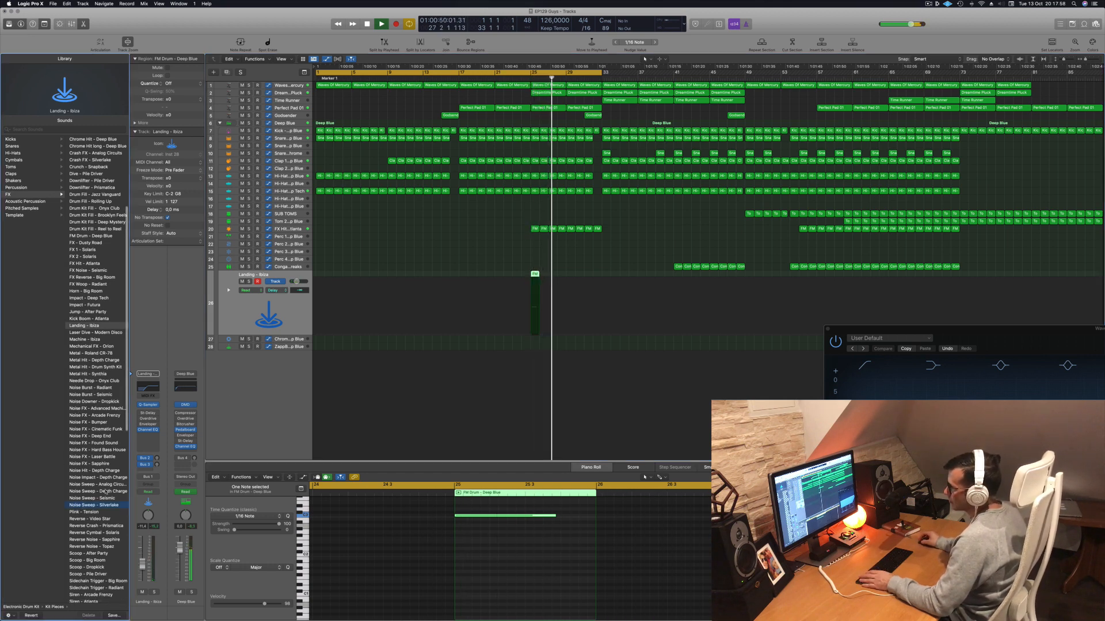
left_click(530, 78)
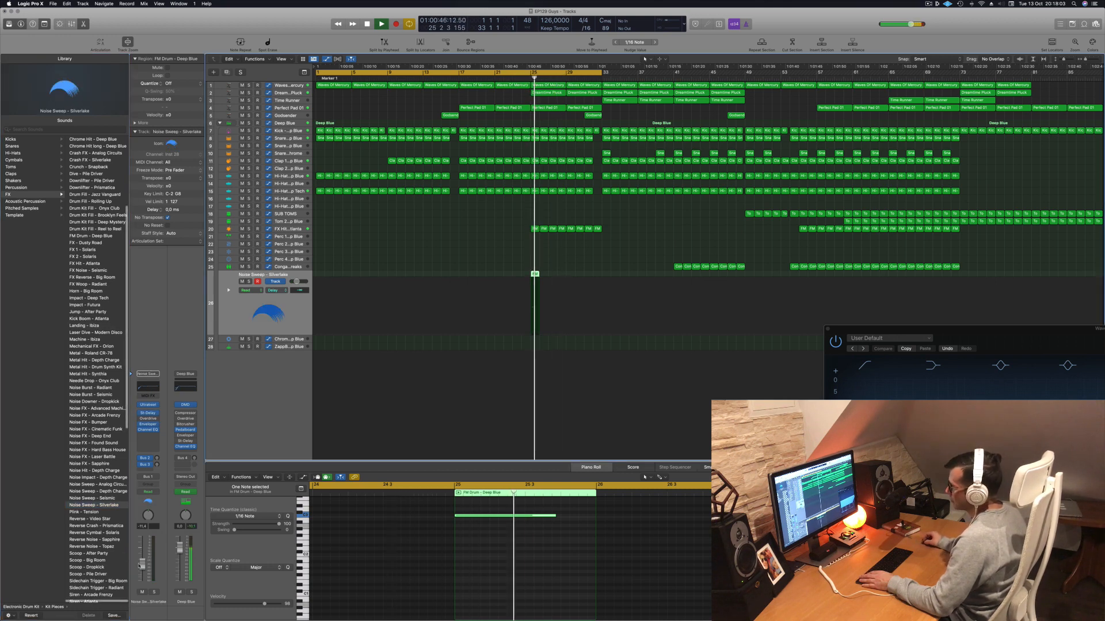
Load the Noise Sweep - Seismic patch, extend the bar 25 note to nearly the full bar, and replay the section
left_click(98, 499)
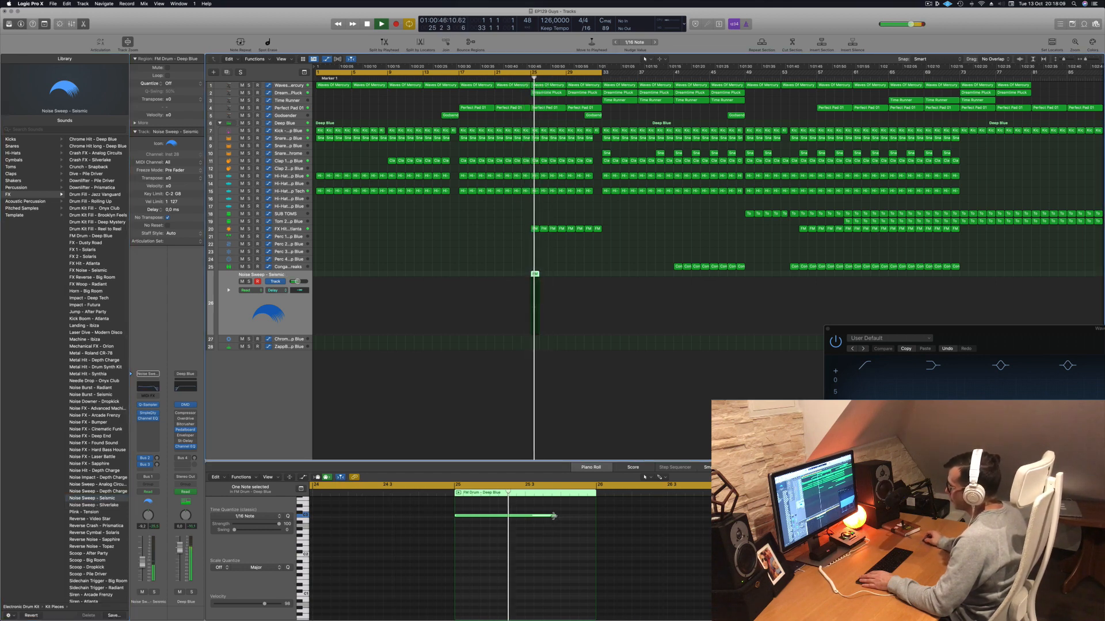
left_click_drag(557, 516, 586, 517)
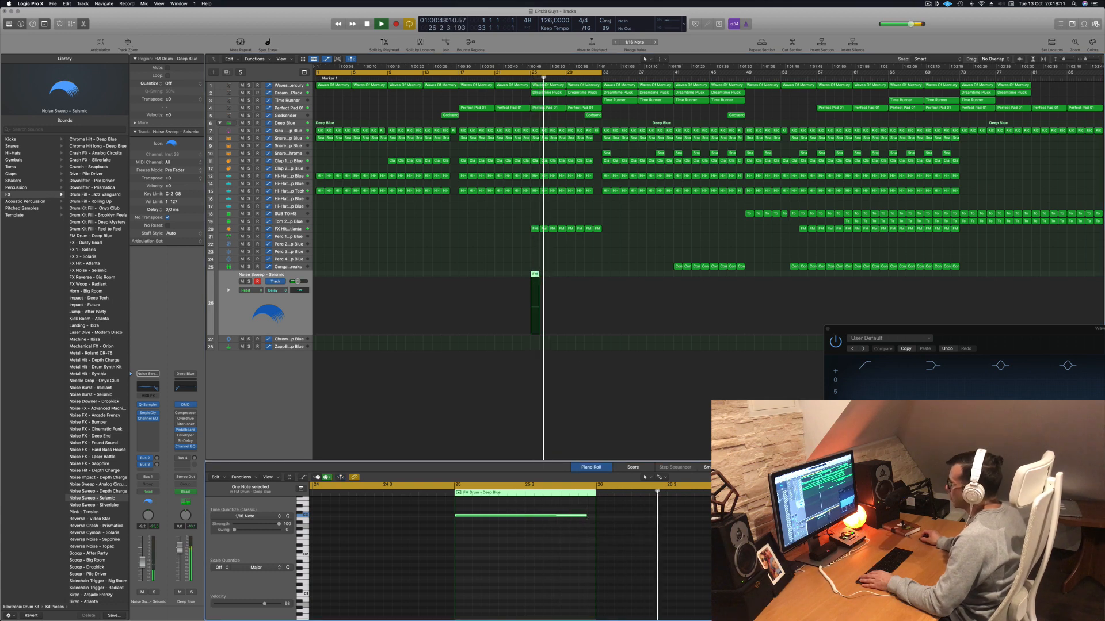
left_click(525, 79)
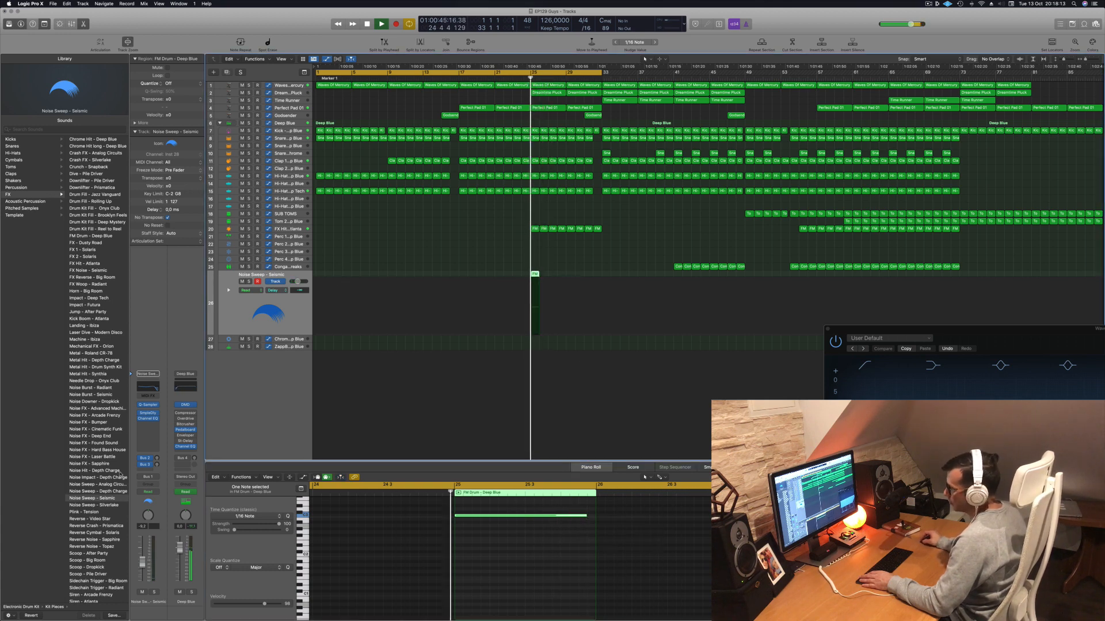
Try Noise Sweep - Depth Charge, replace it with Noise Sweep - Analog Circuits, and audition each from just before bar 25
left_click(92, 491)
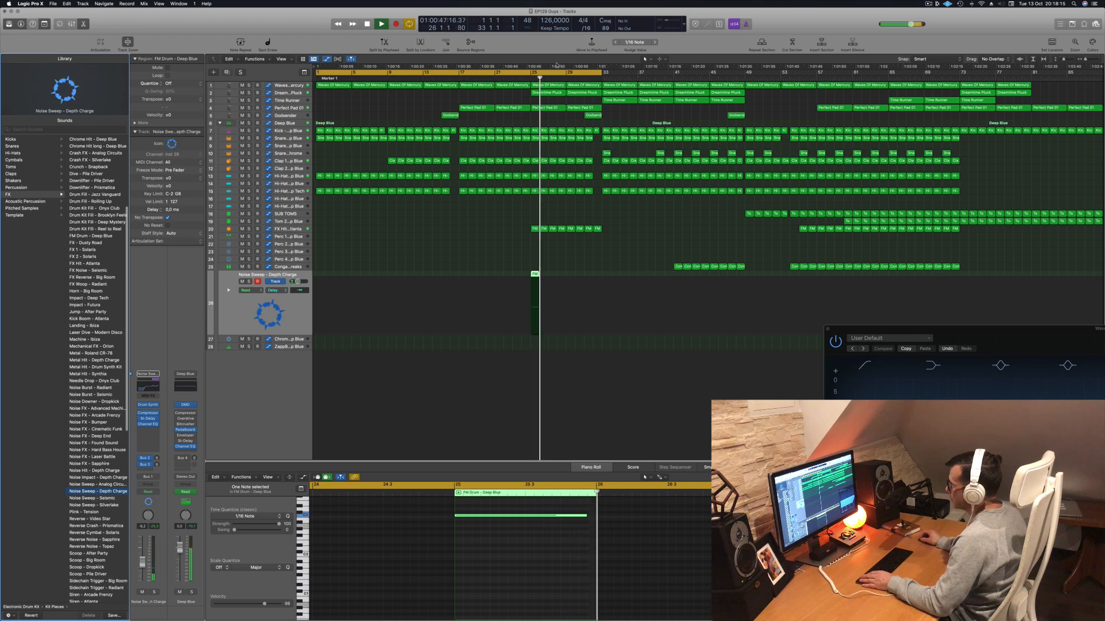
left_click(528, 78)
left_click(527, 79)
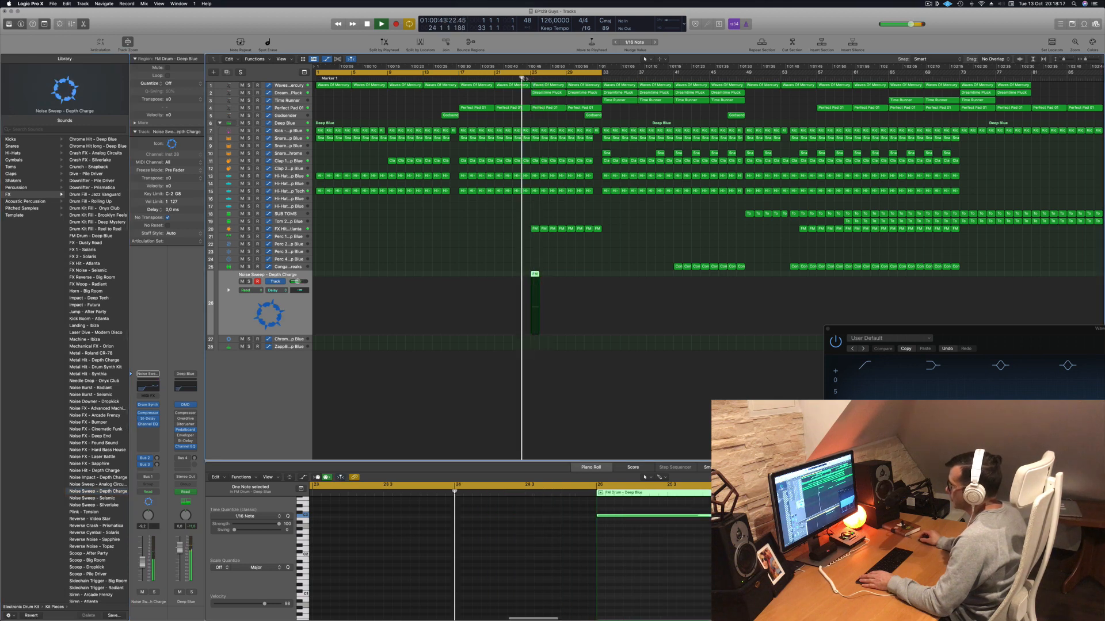
left_click(83, 484)
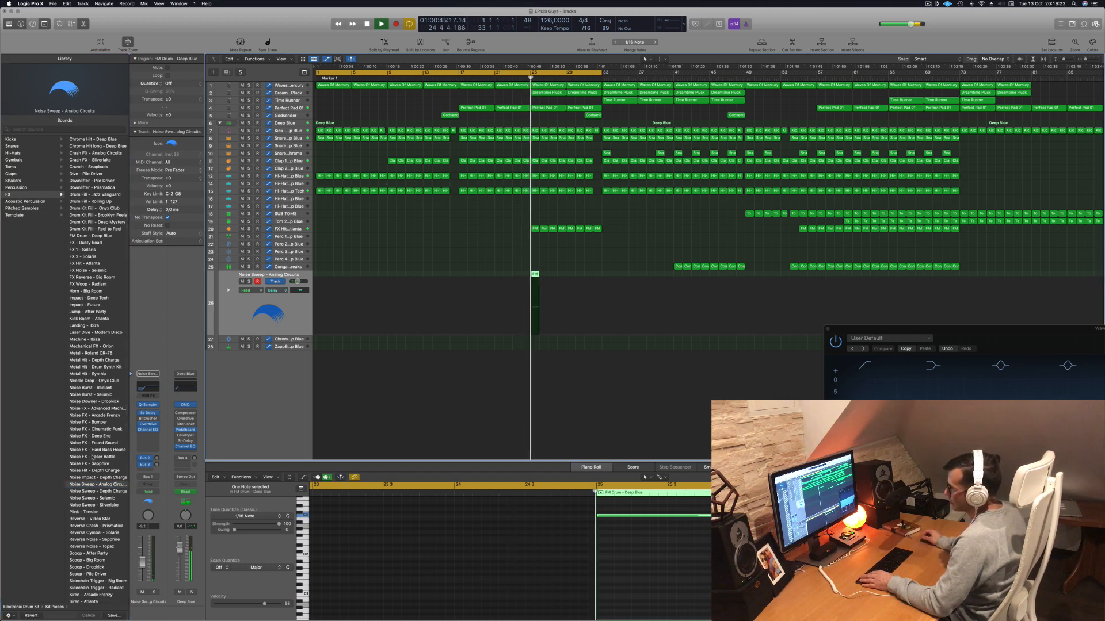
left_click(524, 79)
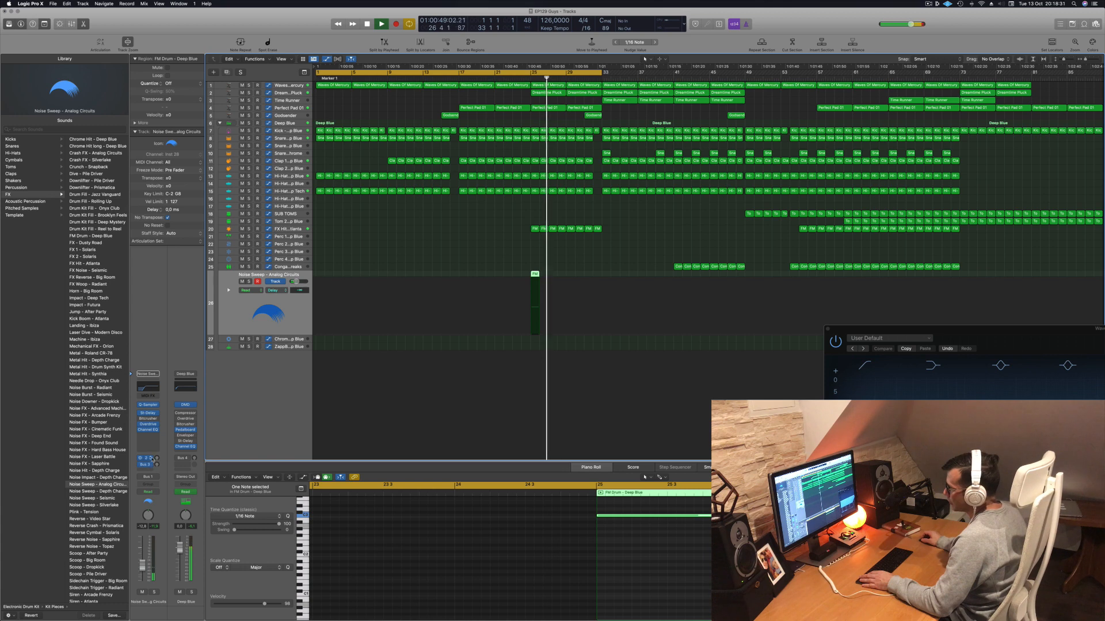
Add a send to Bus 5 on the Noise Sweep - Analog Circuits channel
left_click(149, 459)
left_click(162, 416)
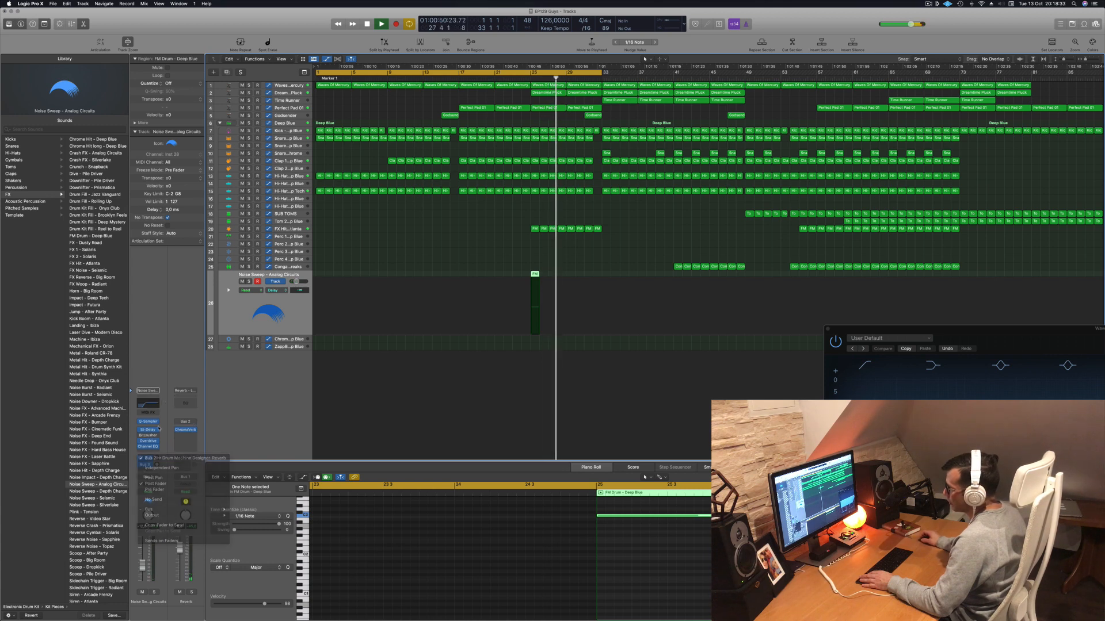
left_click(146, 470)
mouse_move(166, 479)
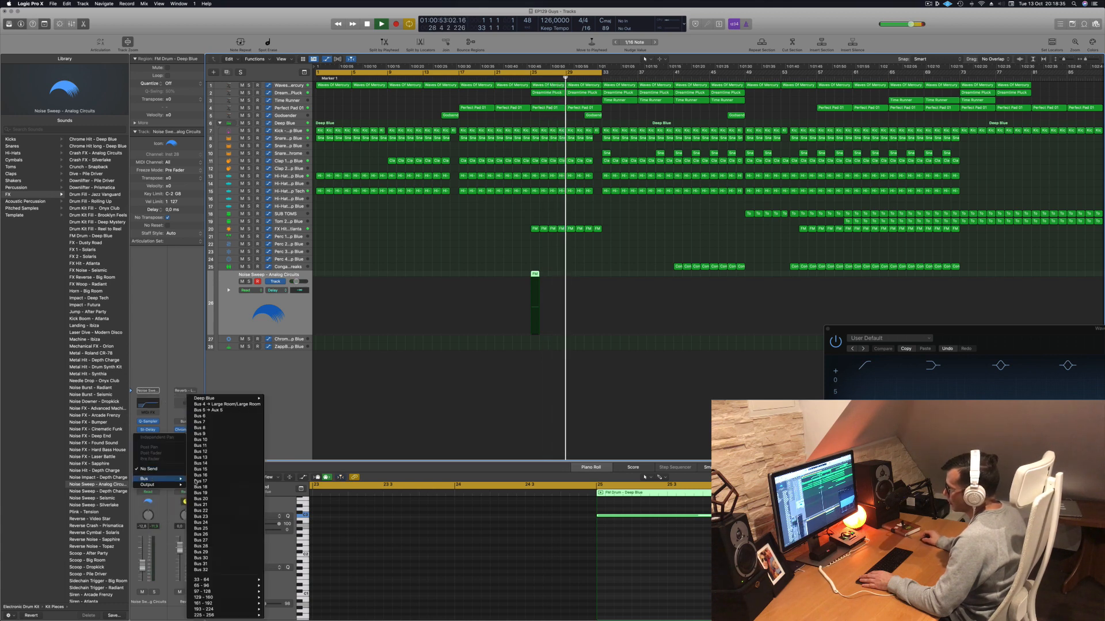
left_click(233, 411)
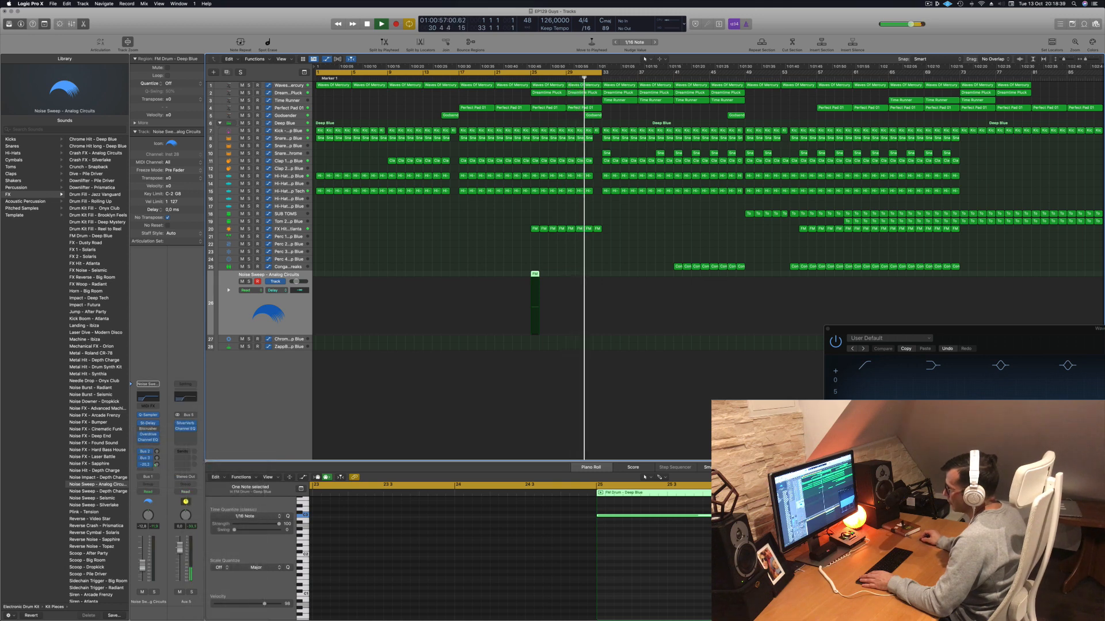
Replay from bar 24 and lower the Noise Sweep - Analog Circuits volume to about -21 dB
left_click(521, 77)
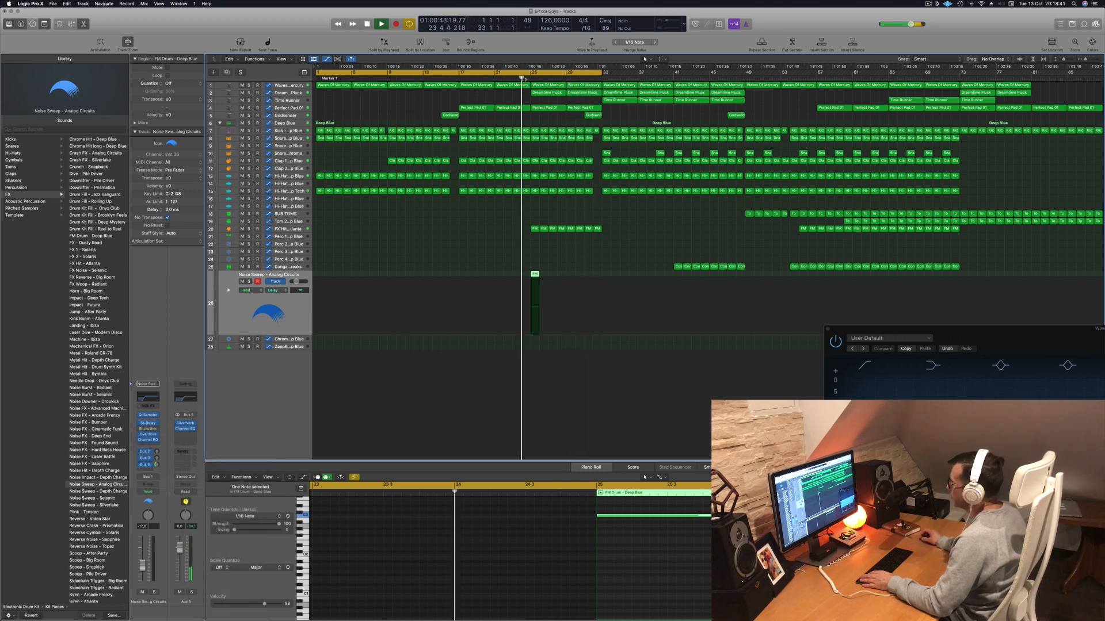
left_click(424, 230)
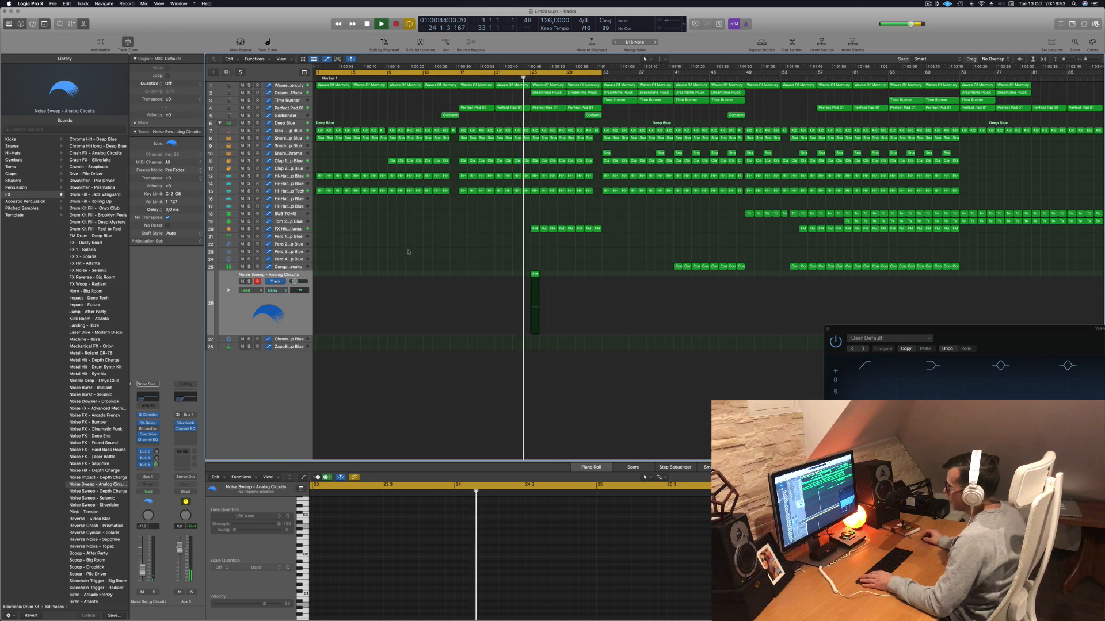
left_click_drag(143, 567, 142, 570)
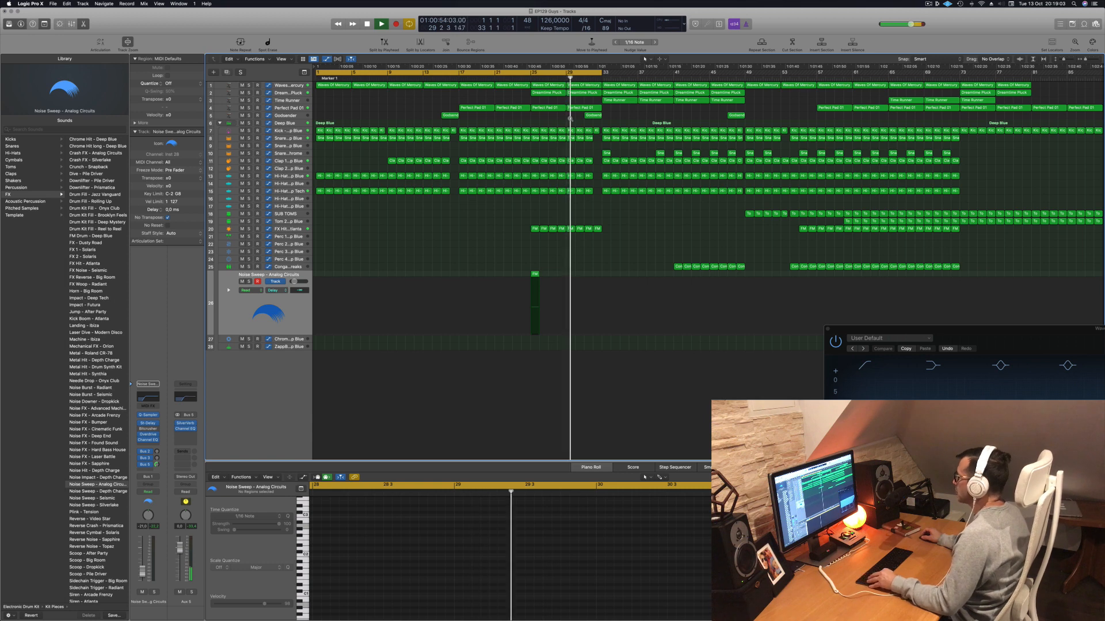
scroll(640, 214, "up", 1)
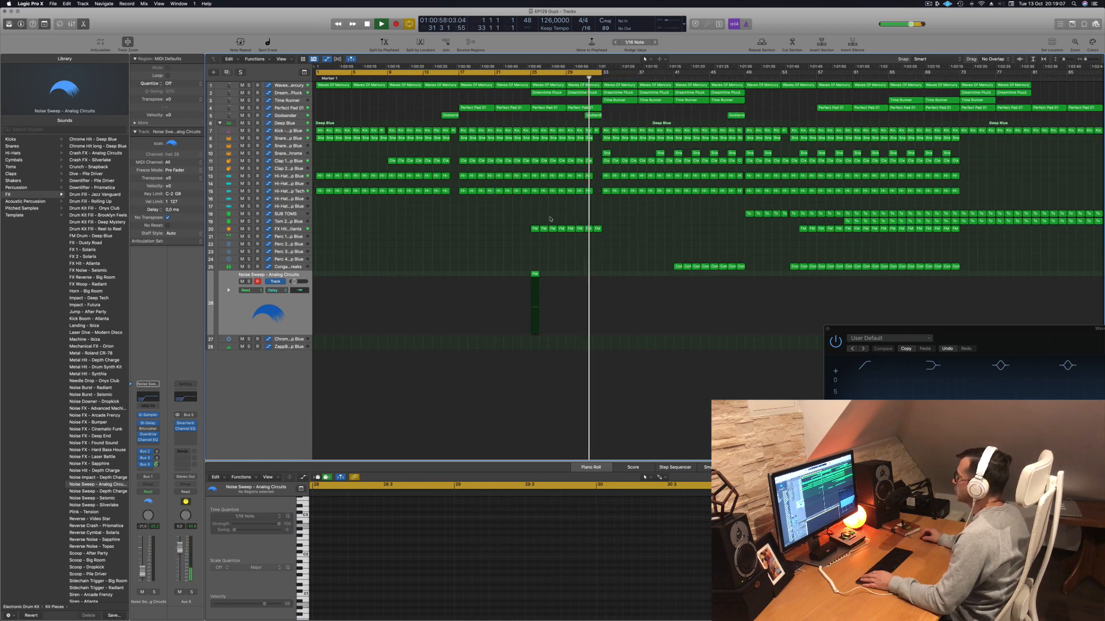
Extend the cycle range to bar 49, select the Time Runner regions in bars 33 to 48, and play from just before bar 33
left_click_drag(600, 73, 740, 73)
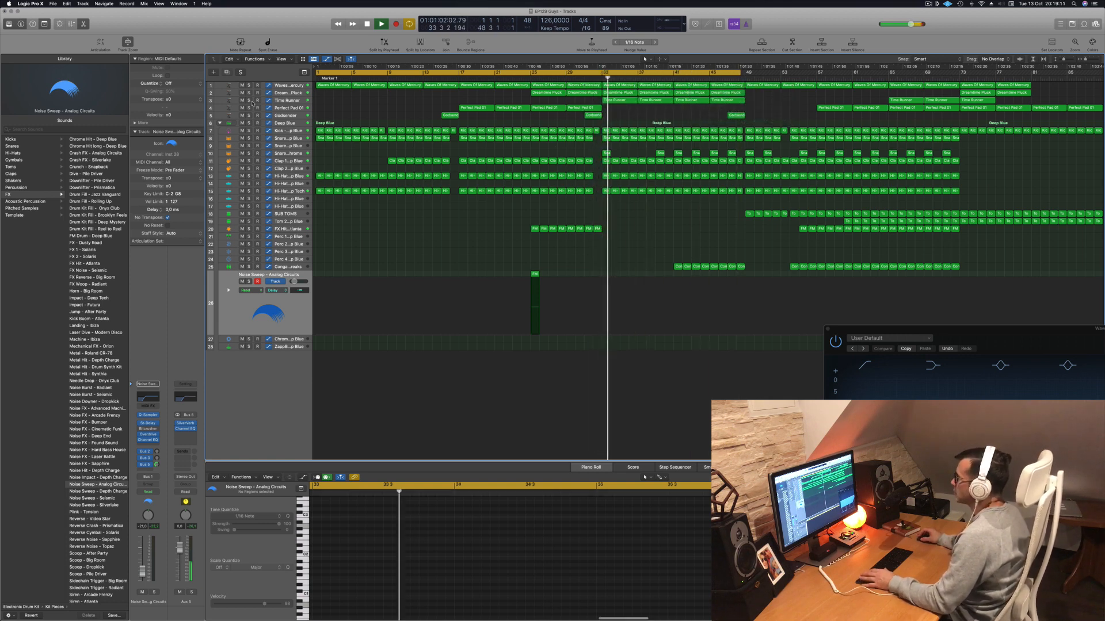
left_click(632, 104)
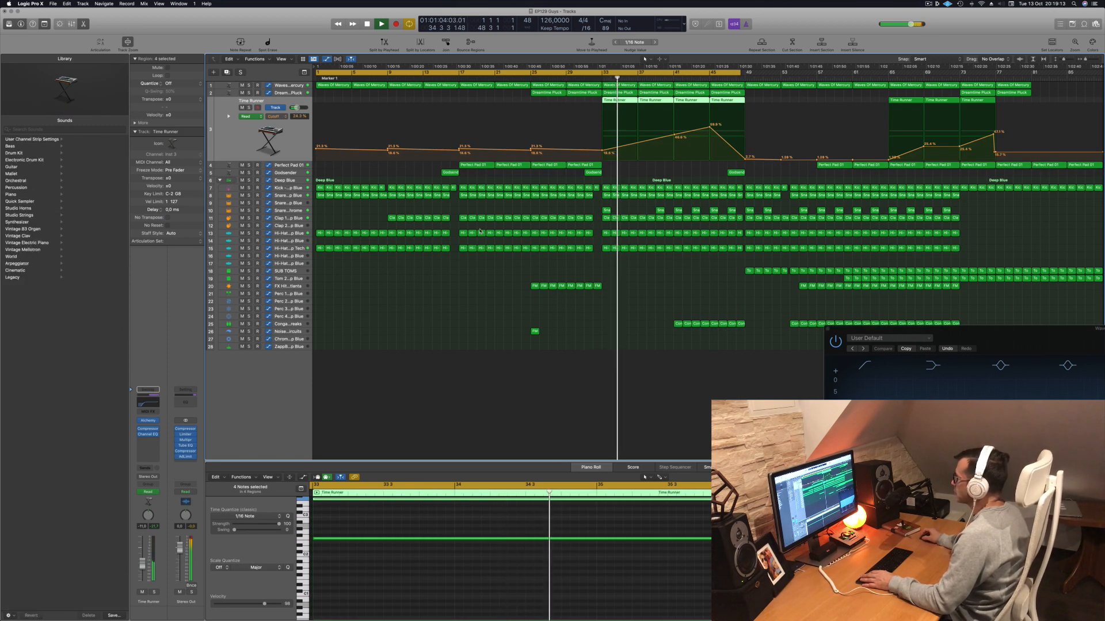
left_click(591, 80)
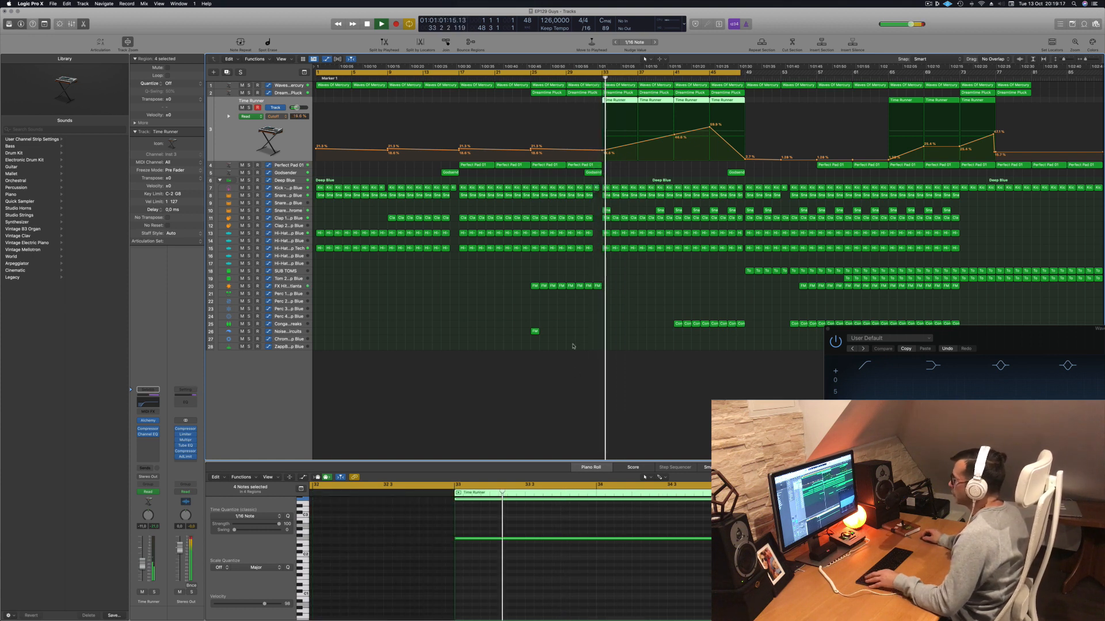
Copy the Noise Sweep - Analog Circuits region from bar 25 to bar 32
left_click(534, 332)
left_click_drag(534, 332, 598, 331)
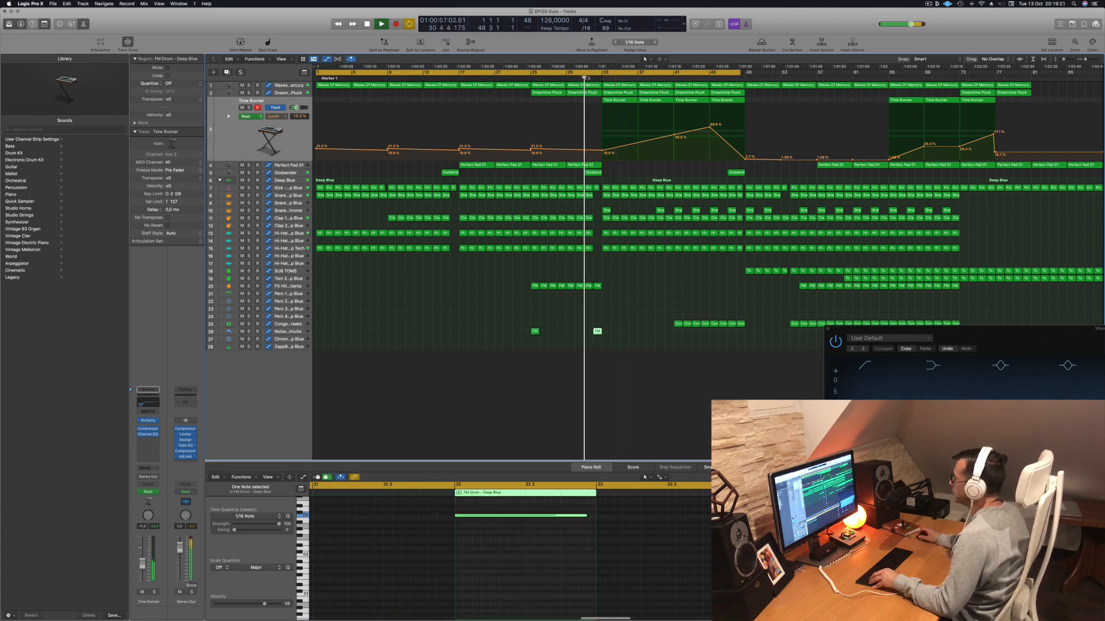
scroll(508, 252, "up", 5)
scroll(518, 268, "down", 5)
scroll(573, 244, "up", 5)
scroll(573, 244, "down", 5)
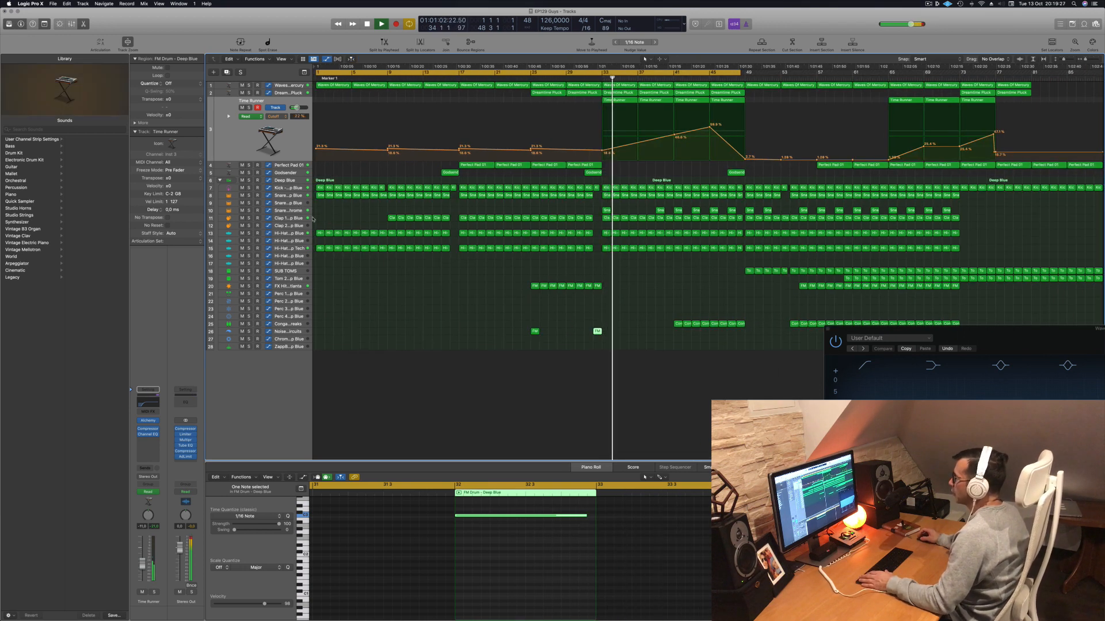
Copy the Snare 1 region from bar 31 to bar 32 on the Snare 2 - Deep Blue track
left_click(301, 204)
left_click(575, 77)
scroll(596, 153, "up", 3)
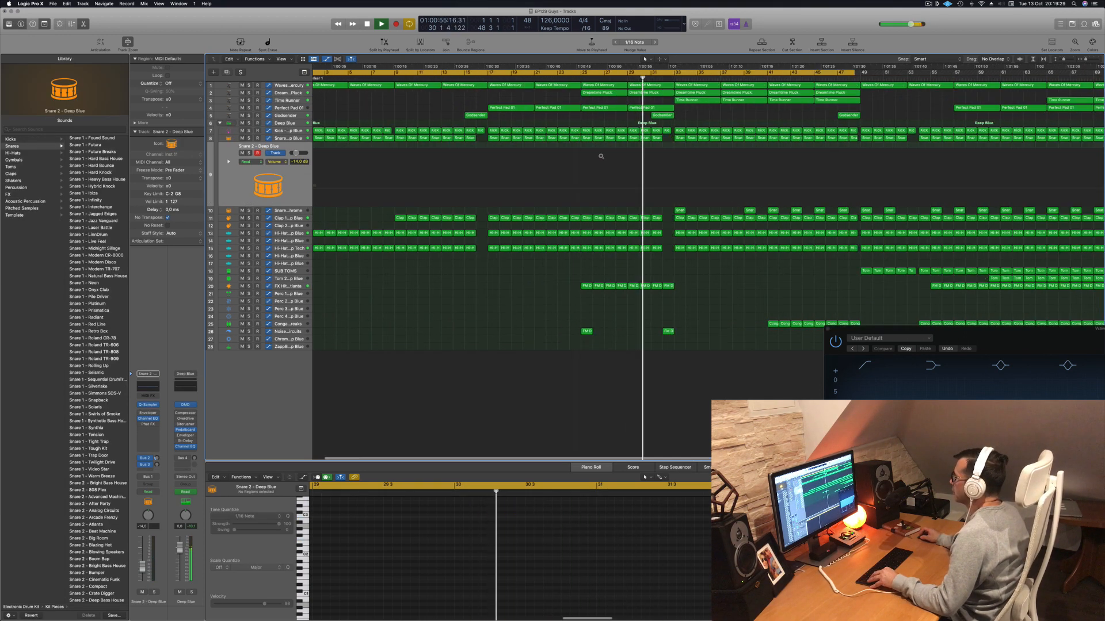
scroll(596, 152, "up", 3)
left_click_drag(773, 139, 798, 189)
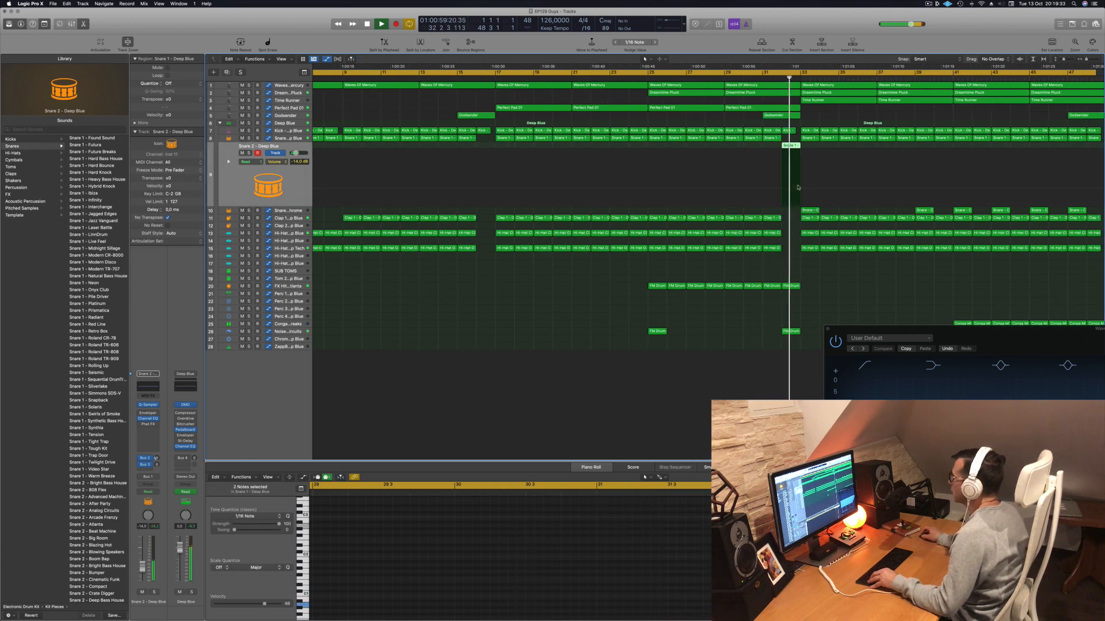
key("space")
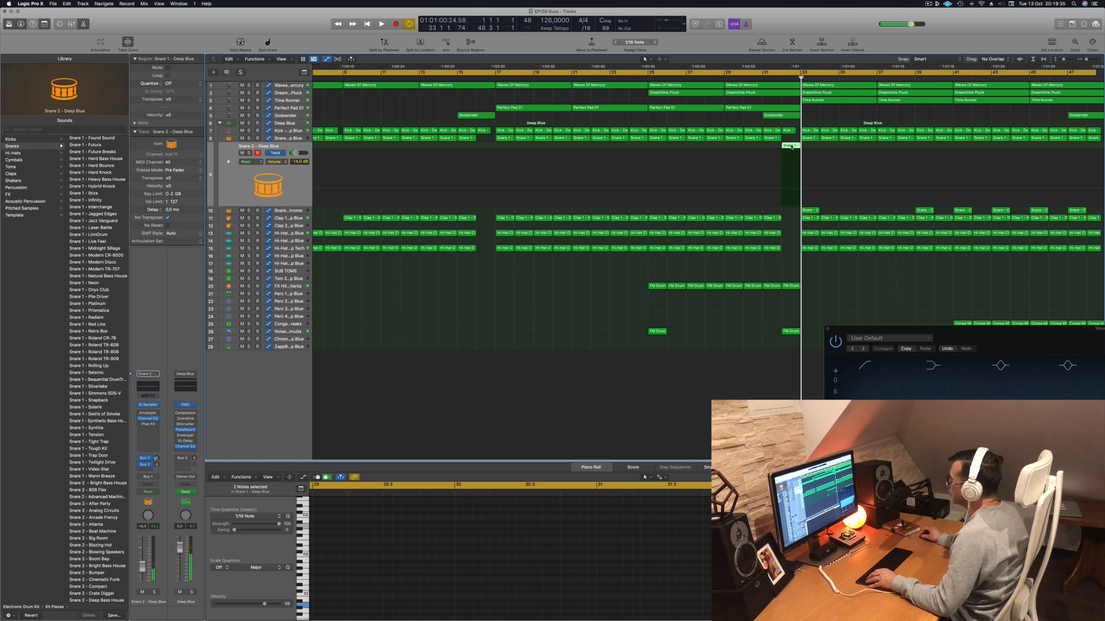
Rearrange the notes of the copied snare region into three short hits in the second half of bar 32
key("e")
key("e")
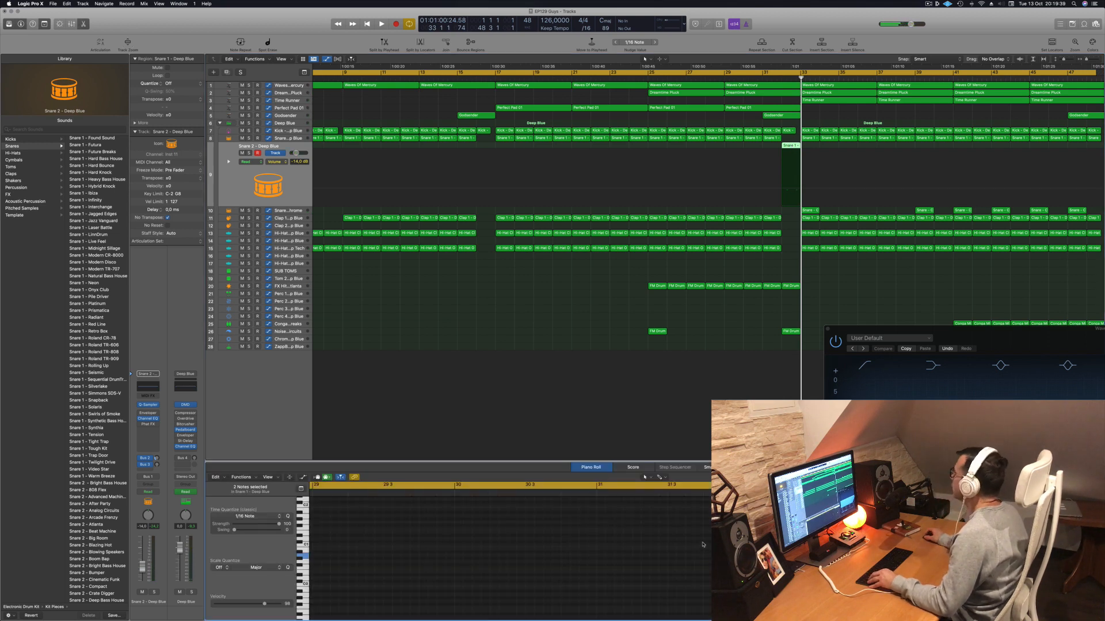
scroll(552, 536, "right", 10)
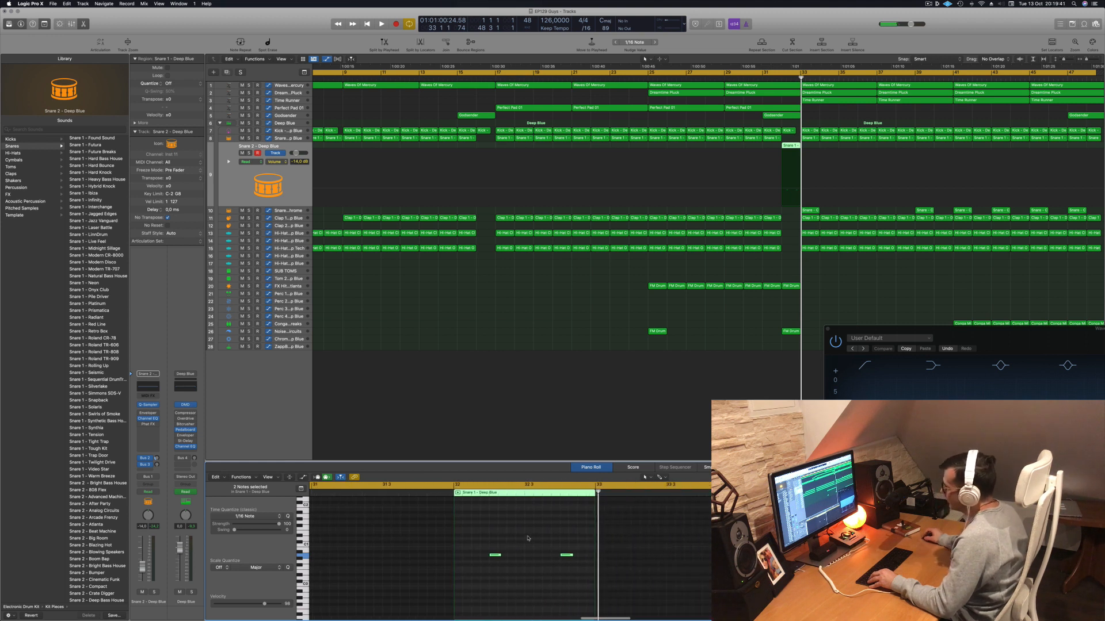
left_click_drag(481, 538, 575, 572)
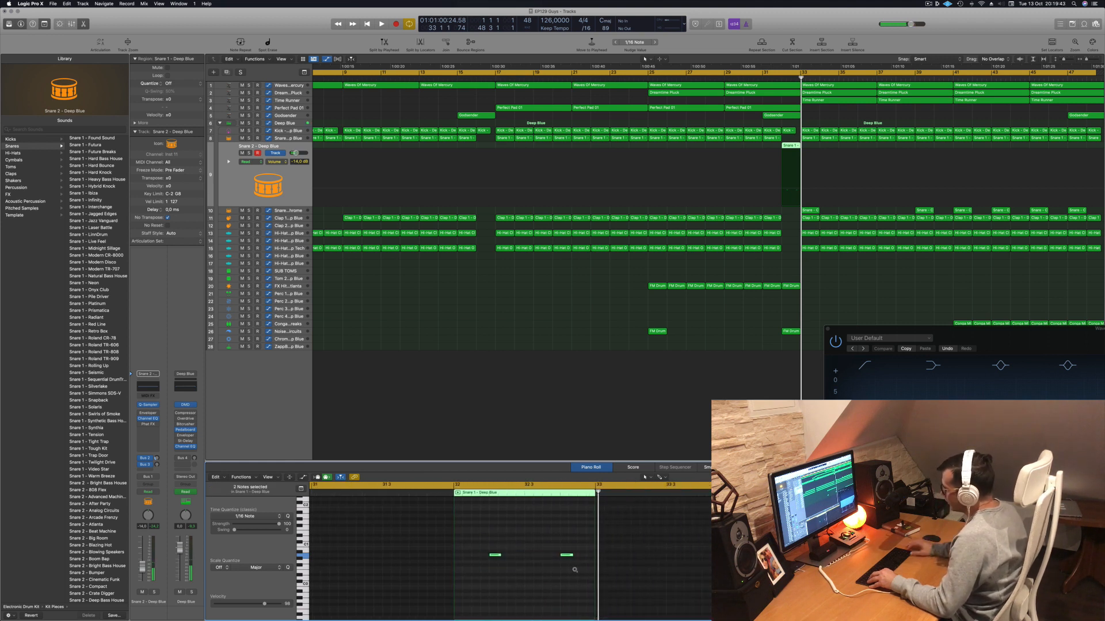
left_click_drag(509, 544, 549, 573)
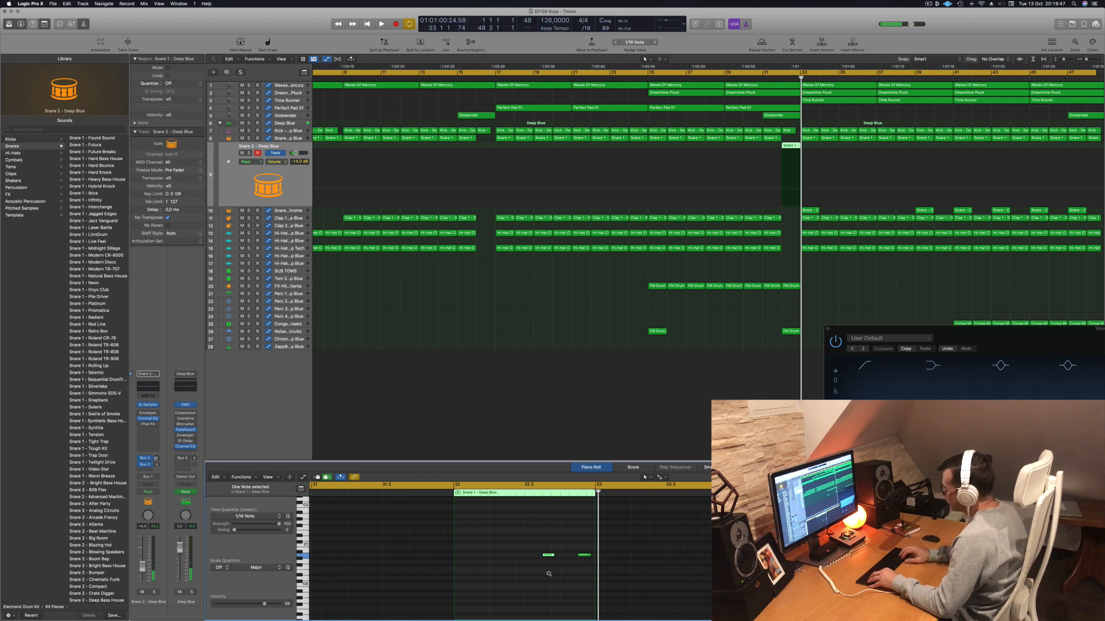
left_click_drag(551, 556, 594, 562)
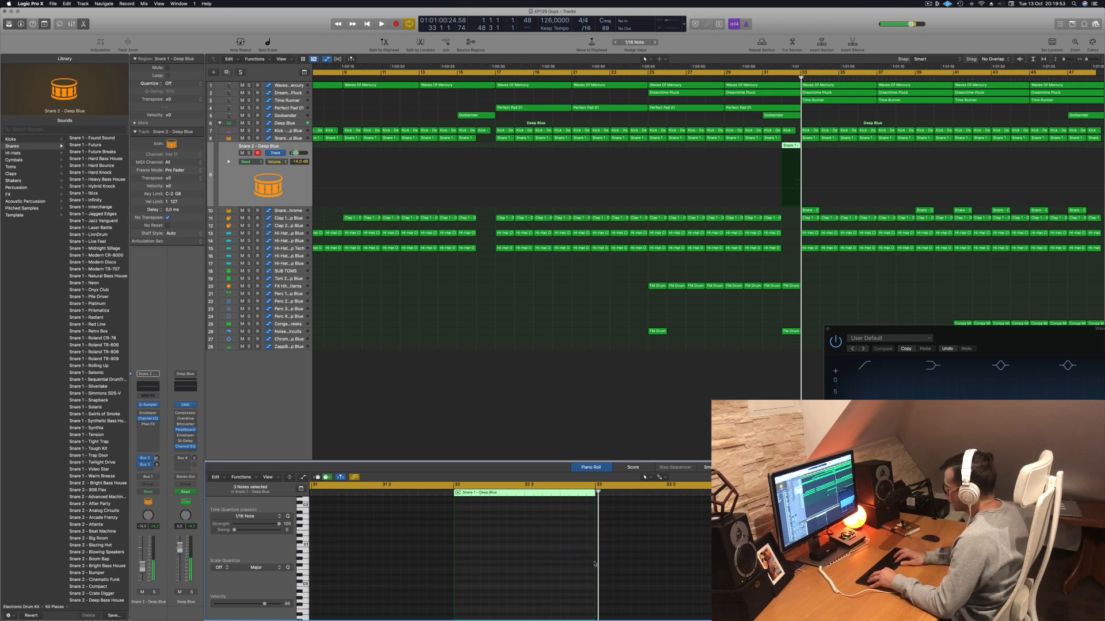
Transpose all three snare fill notes to the sampler's root key
scroll(500, 578, "up", 6)
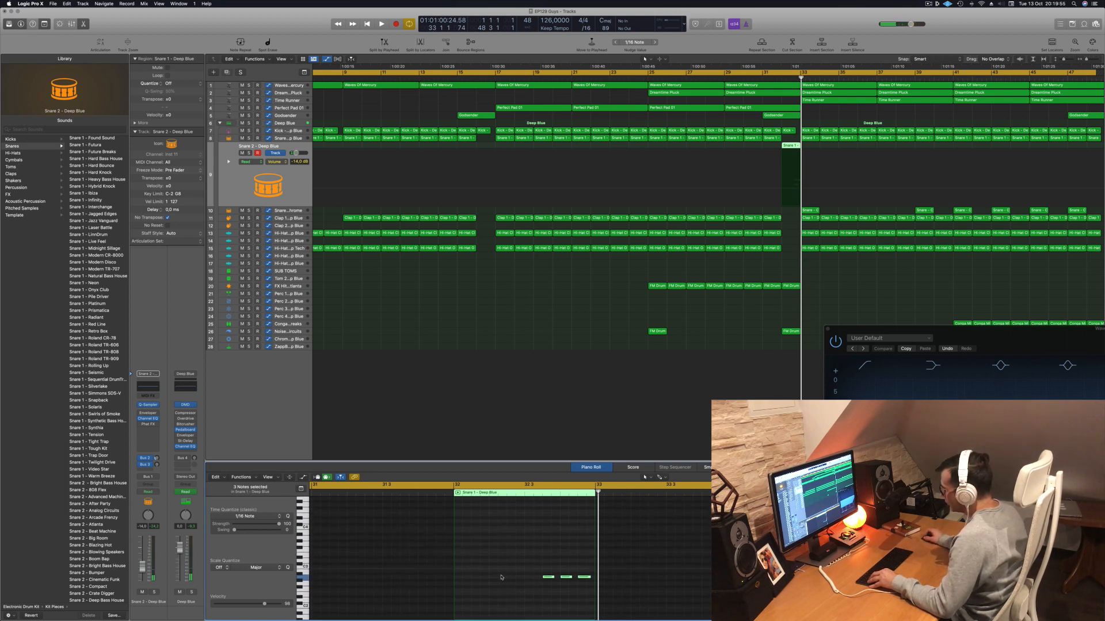
scroll(501, 577, "up", 5)
scroll(501, 576, "up", 1)
scroll(502, 576, "left", 10)
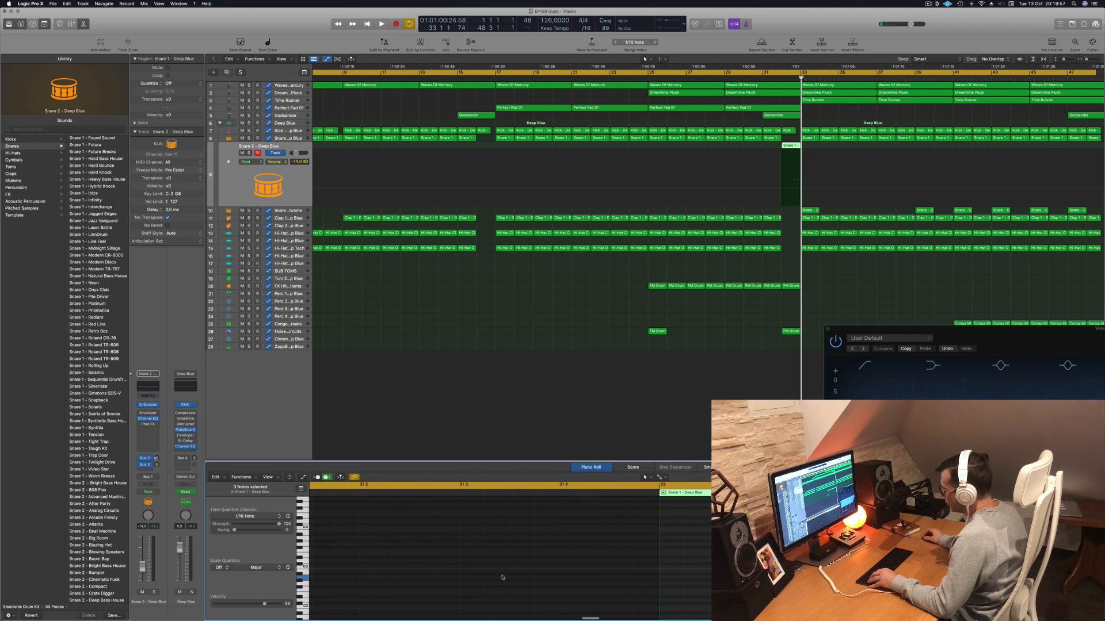
scroll(501, 576, "up", 3)
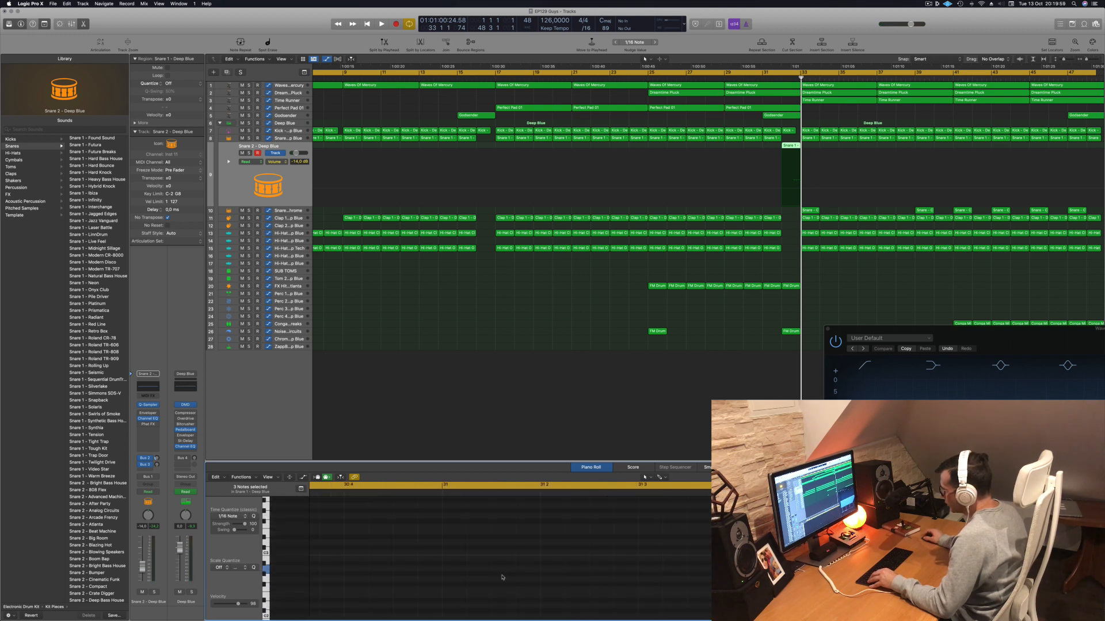
scroll(504, 577, "right", 6)
scroll(504, 577, "up", 5)
scroll(506, 577, "down", 8)
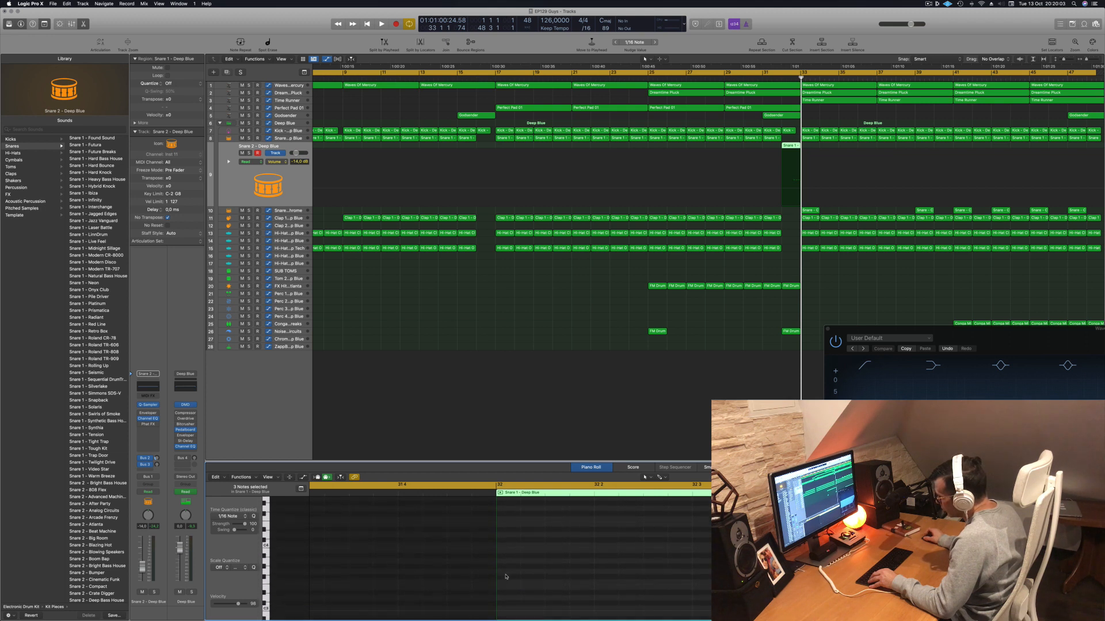
scroll(505, 577, "up", 4)
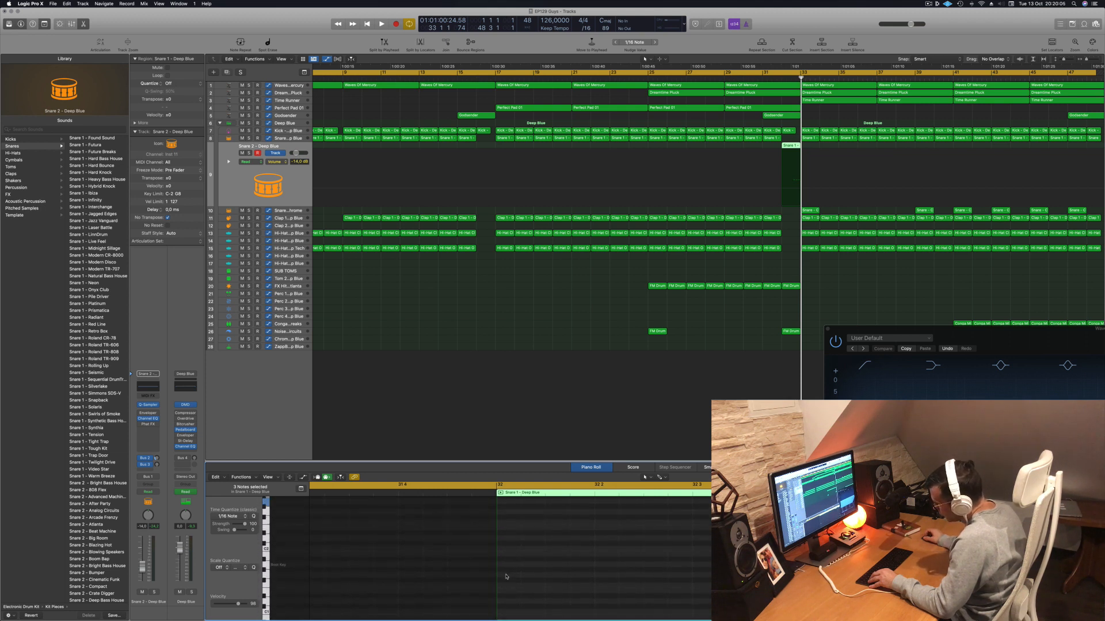
key("super+a")
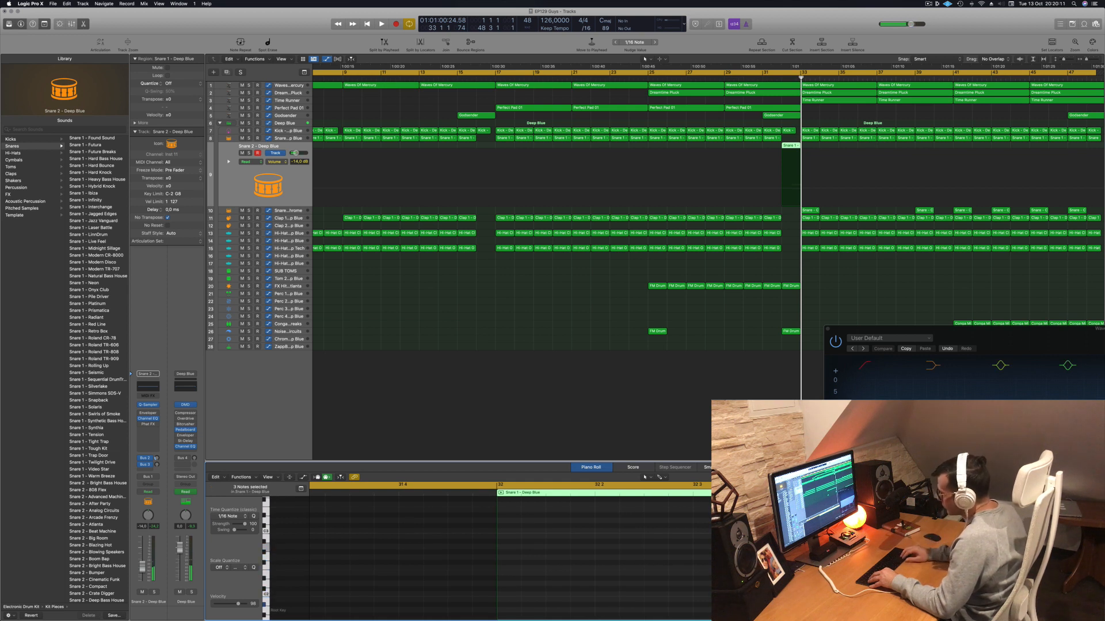
Set the cycle range to bars 31 to 33 and start playback
left_click(780, 81)
left_click(774, 73)
left_click_drag(764, 74, 801, 75)
key("space")
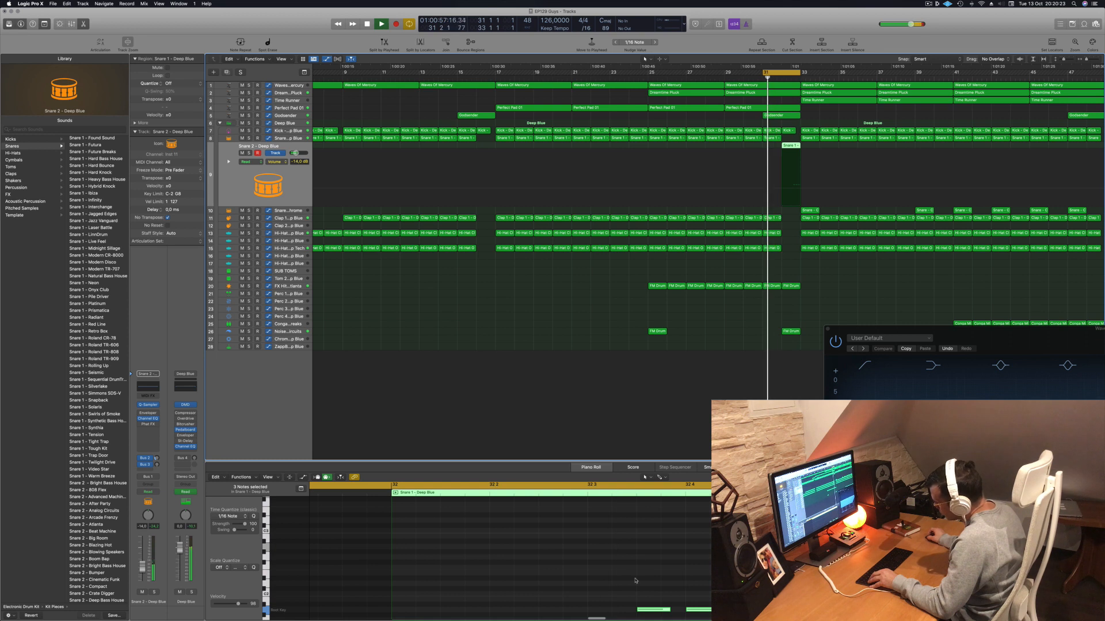
Reduce the bar 32 snare fill to two hits, with a shortened first note just before beat 4
left_click(674, 588)
left_click(703, 608)
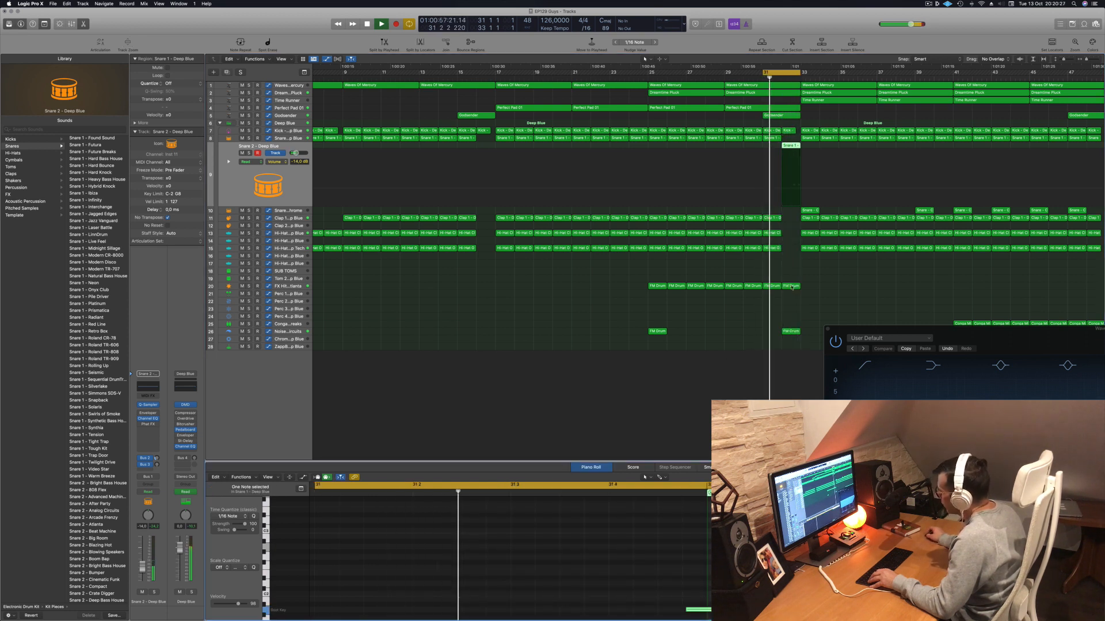
left_click(792, 148)
scroll(461, 572, "right", 10)
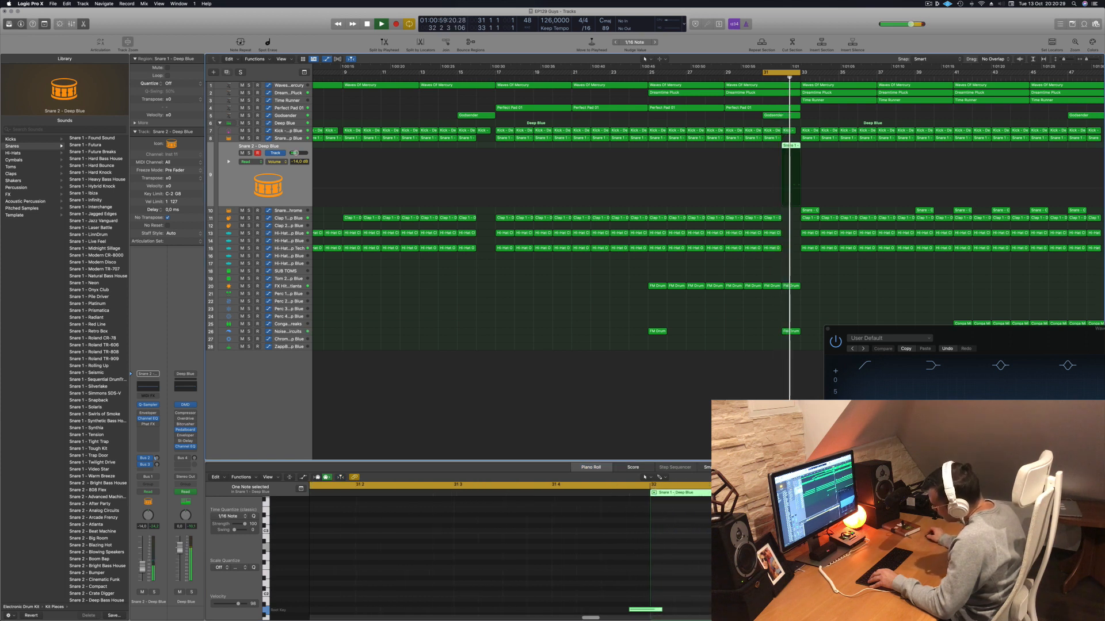
left_click_drag(454, 577, 410, 612)
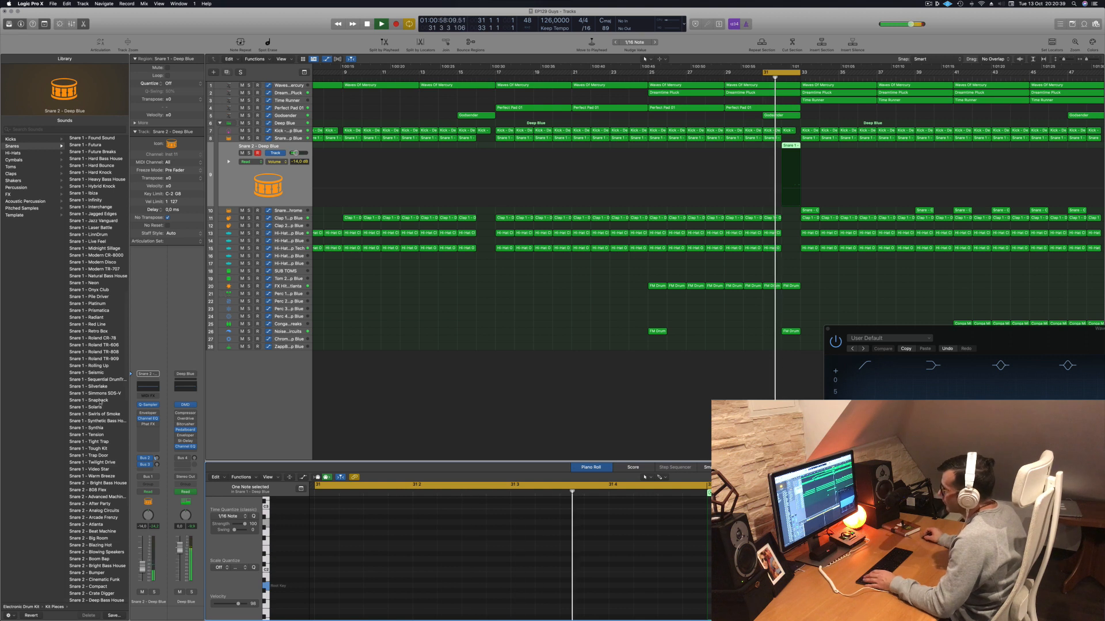
Load the Snare 1 - Roland TR-606 patch on the fill track and copy the short hit onto beat 4 of bar 32
left_click(81, 346)
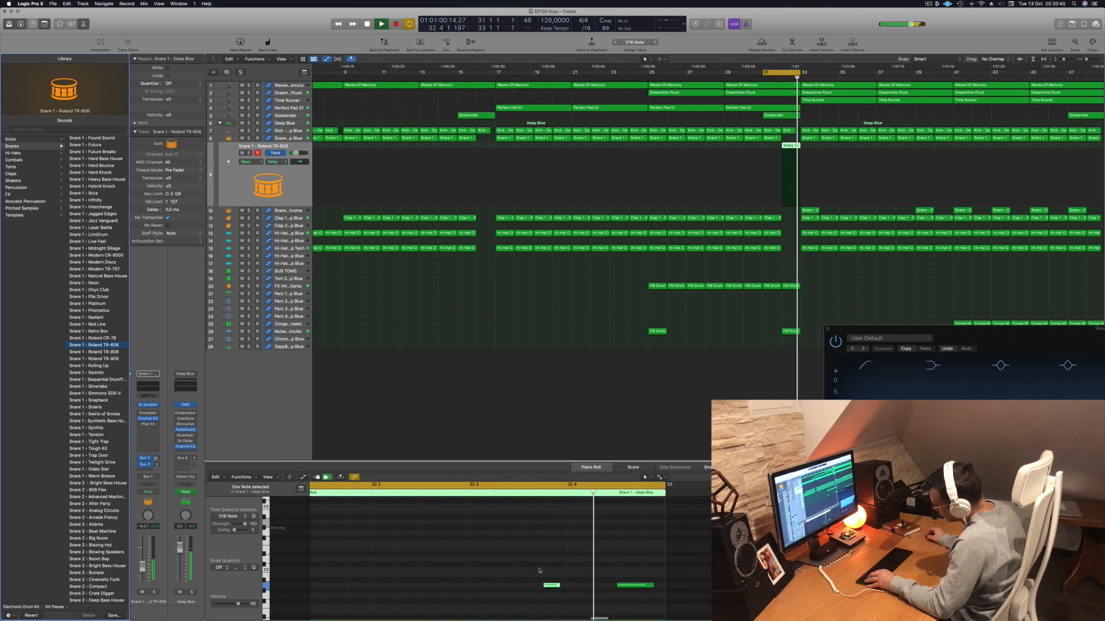
left_click_drag(556, 585, 577, 587)
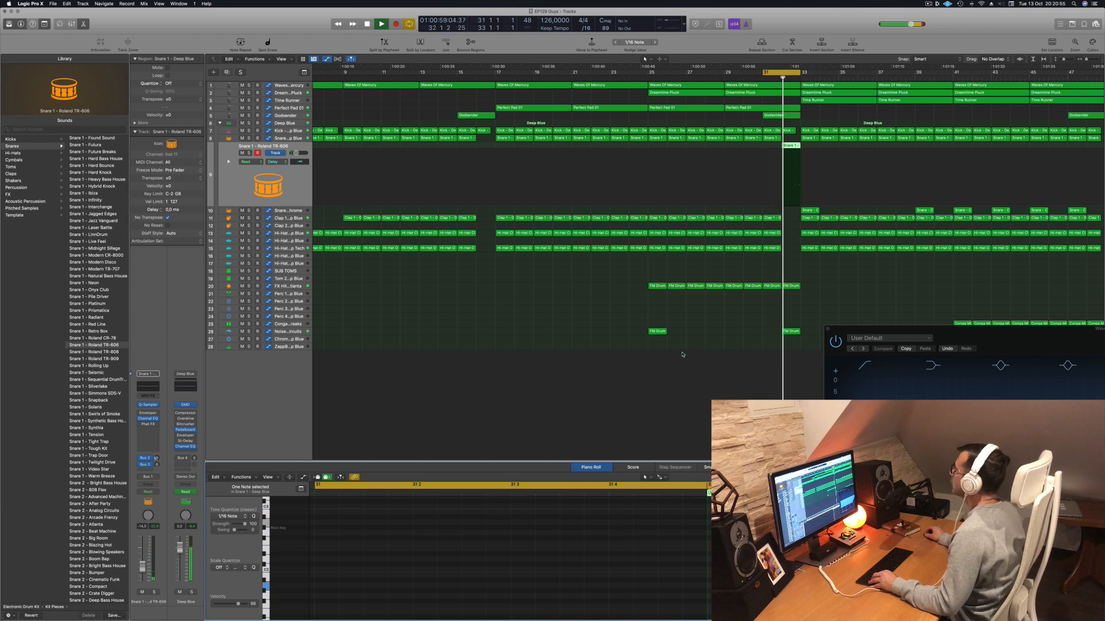
left_click(662, 354, "ctrl+alt")
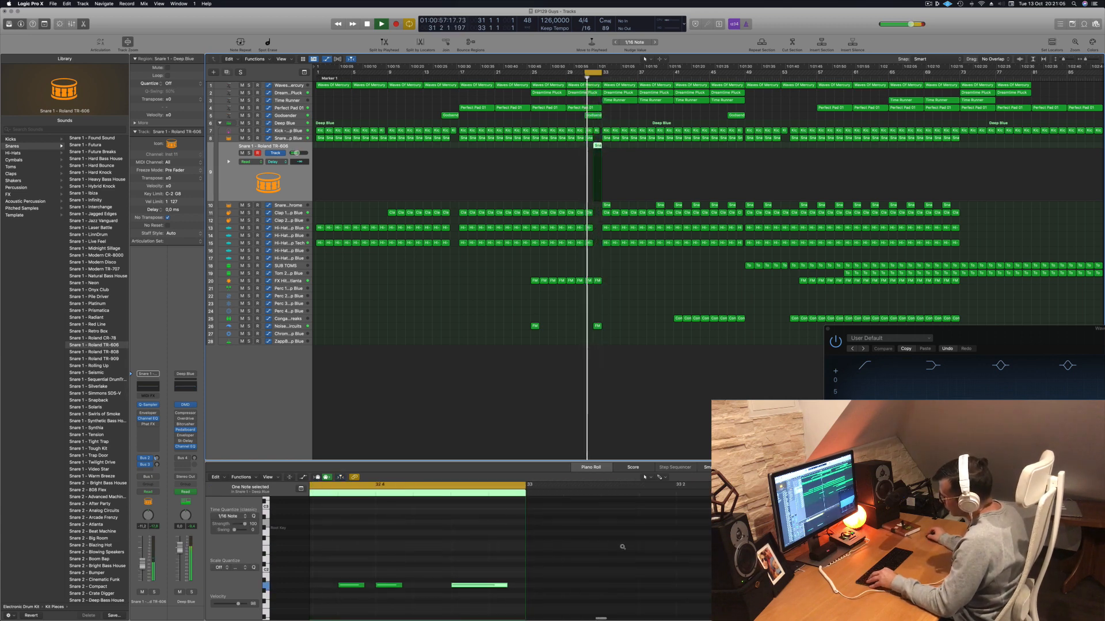
left_click(408, 586)
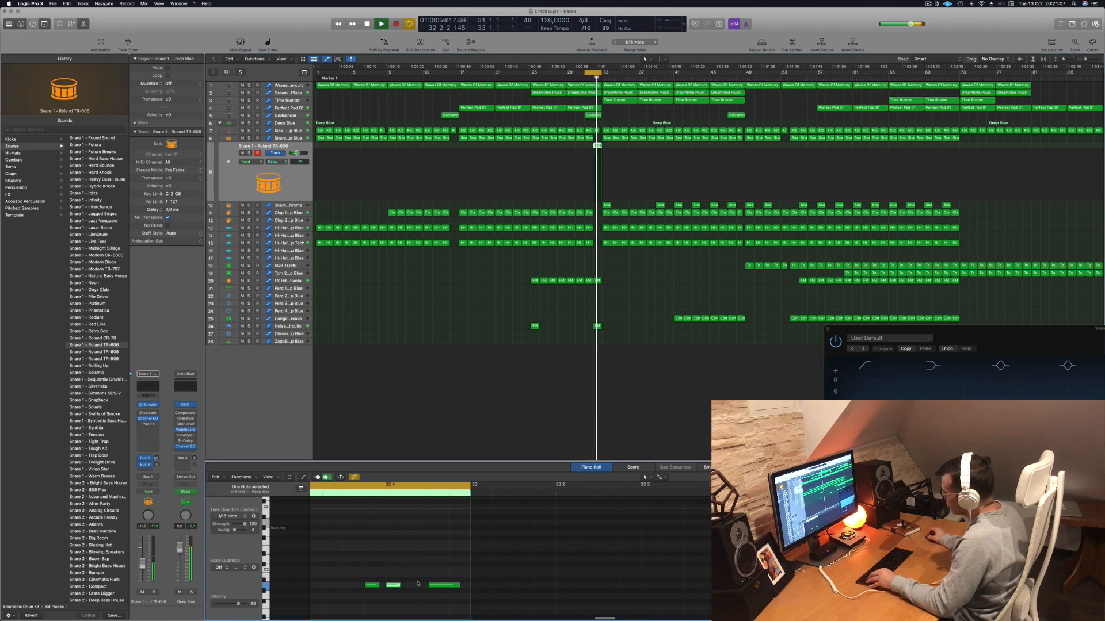
left_click_drag(493, 588, 473, 588)
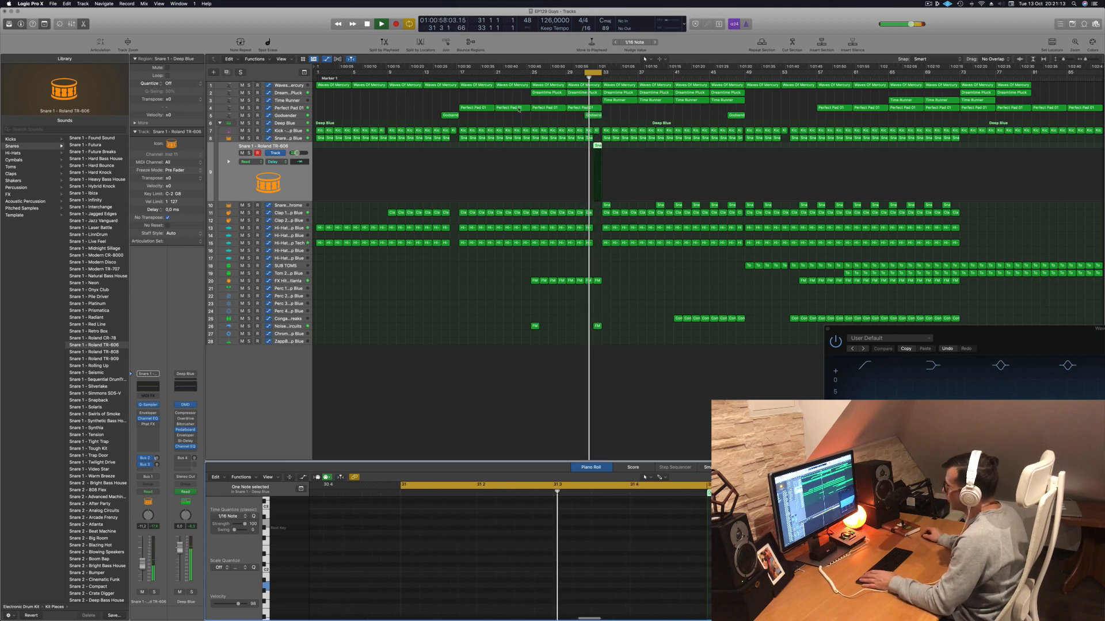
Switch the fill track to the Snare 1 - Roland TR-808 patch and extend the cycle start to bar 25
left_click(91, 352)
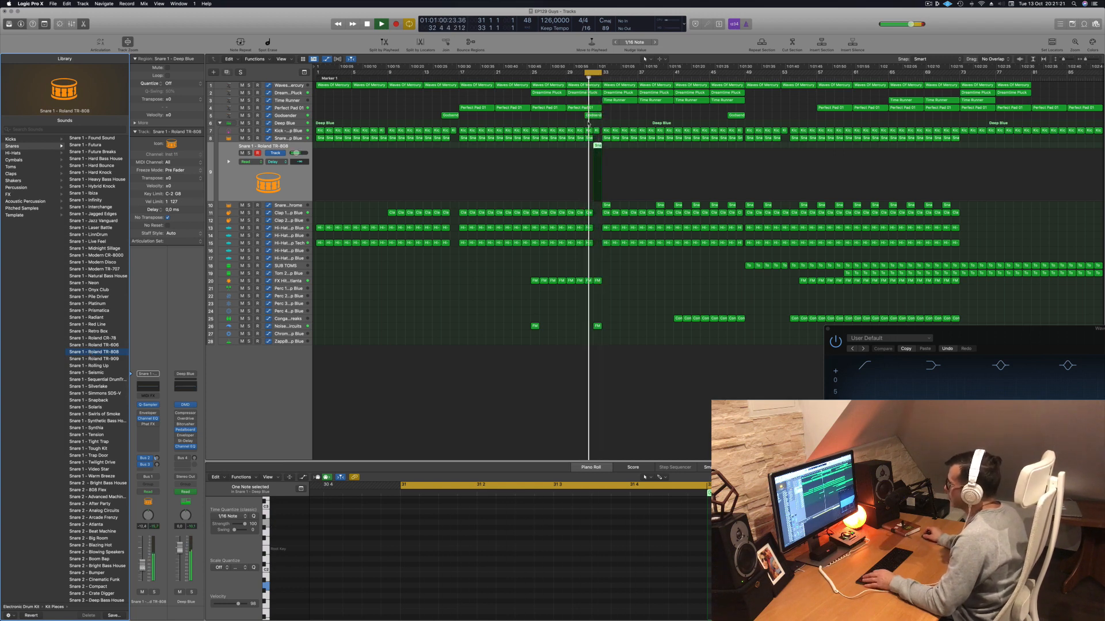
left_click_drag(585, 73, 530, 78)
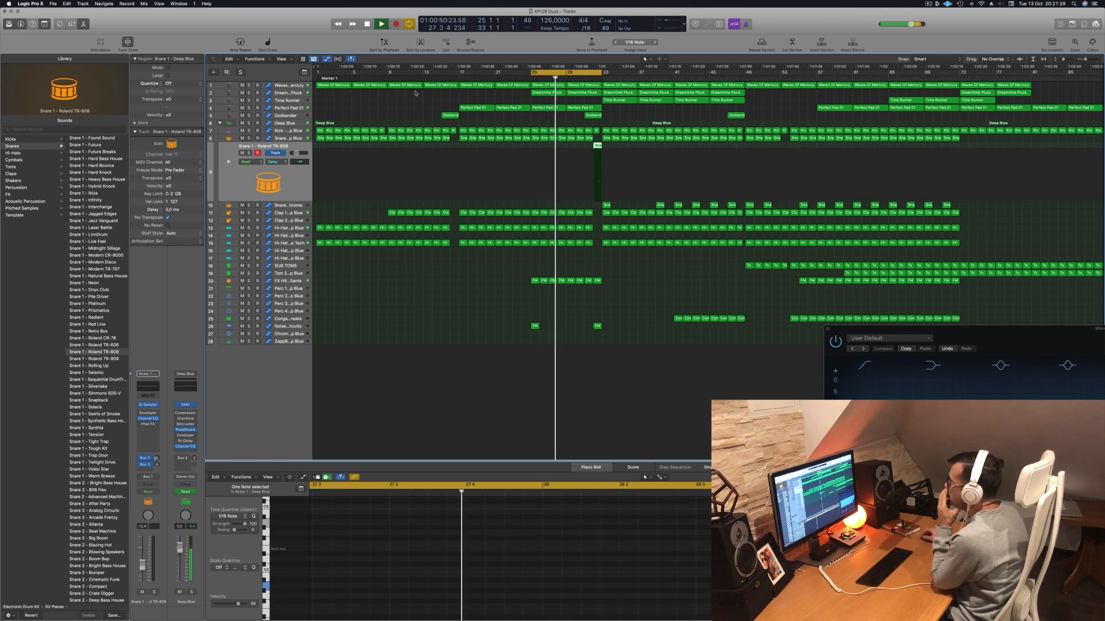
Audition the Dreamtime Pluck and Waves Of Mercury tracks in turn by soloing each one
left_click(248, 93)
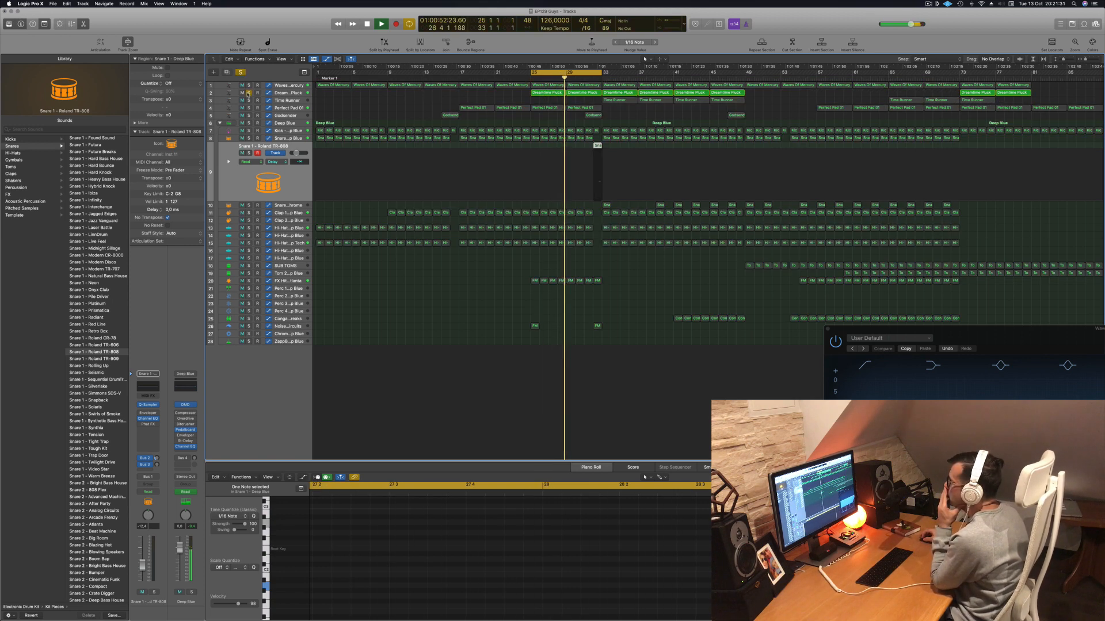
left_click(249, 93)
left_click(249, 85)
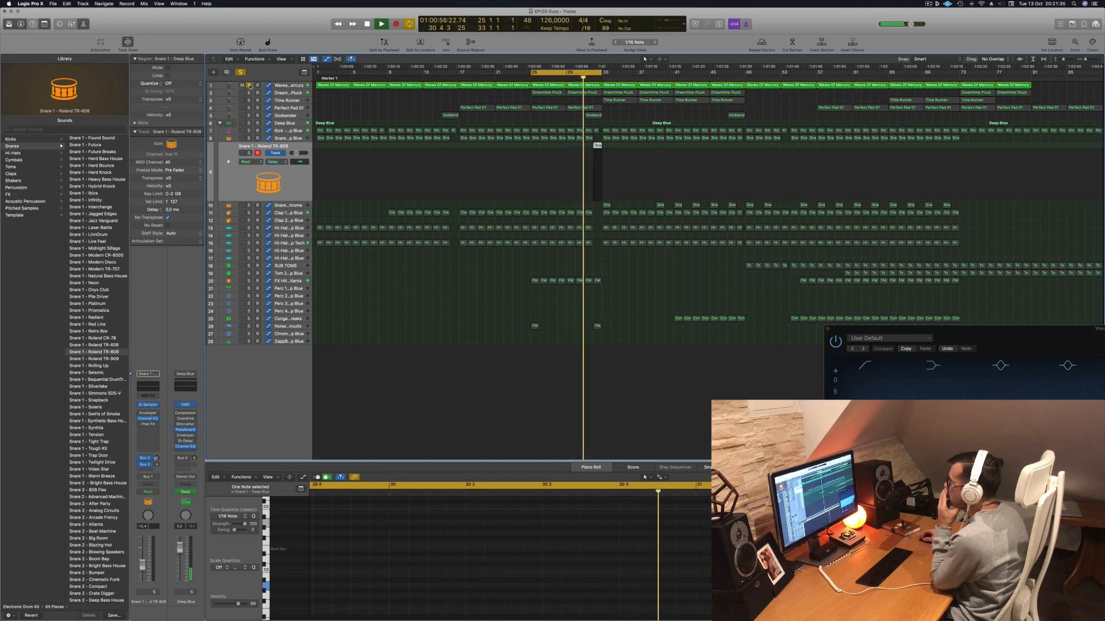
left_click(249, 85)
Select the Waves Of Mercury track, extend the cycle end to about bar 52, and play from just before bar 33
left_click(451, 115)
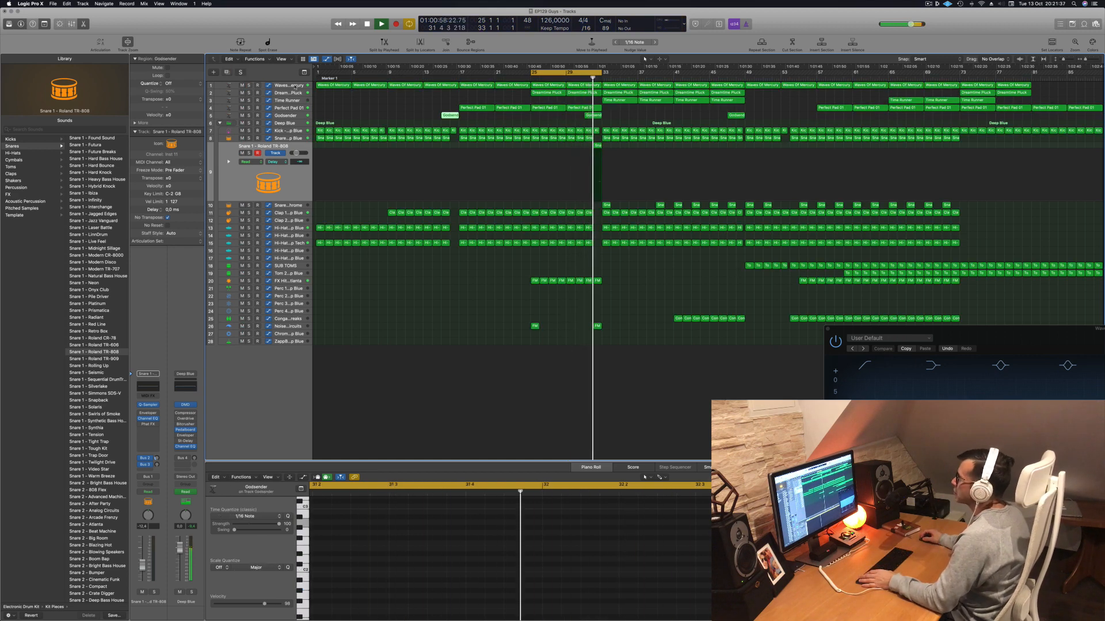
left_click(287, 85)
left_click_drag(601, 72, 772, 73)
left_click(591, 79)
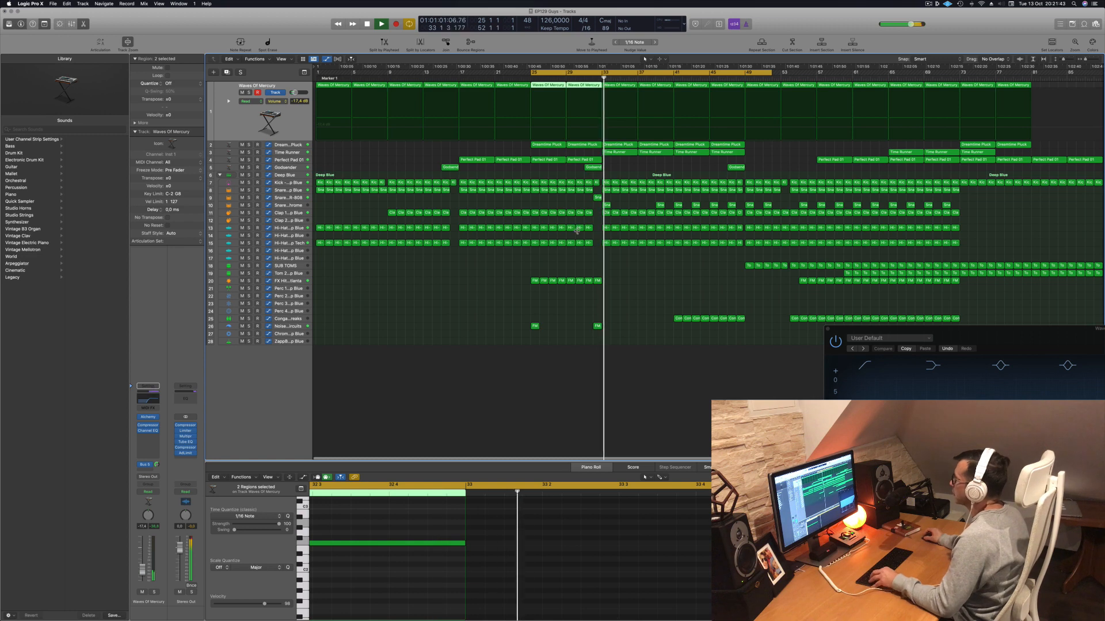
key("super+Right")
key("super+Left")
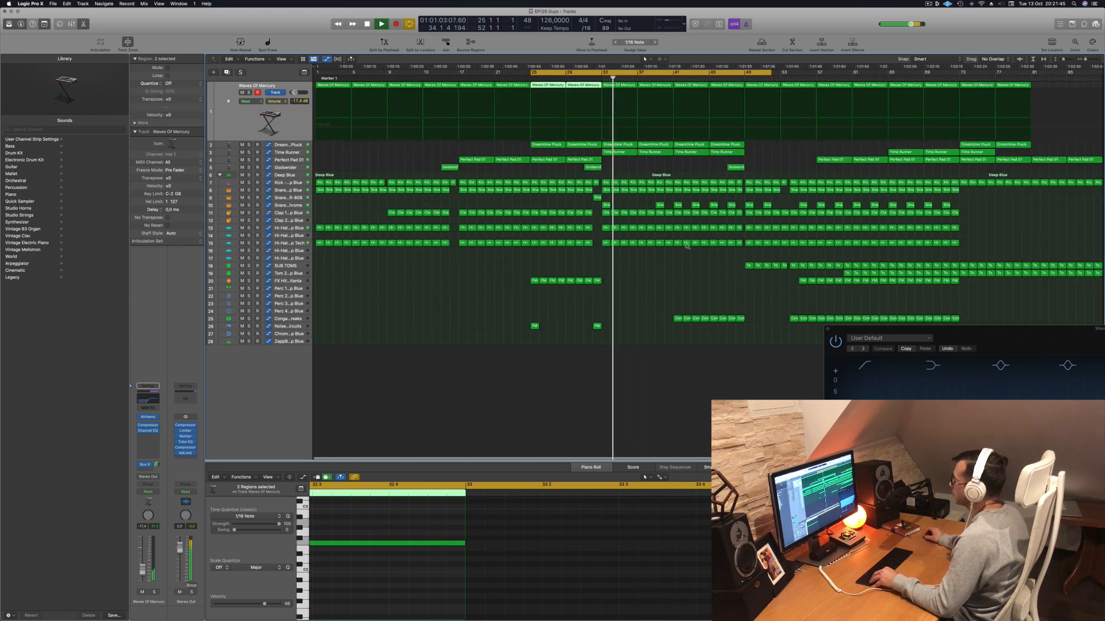
Lower the Time Runner cutoff automation peak before bar 49 and its preceding point, and replay from just before bar 33
left_click(286, 152)
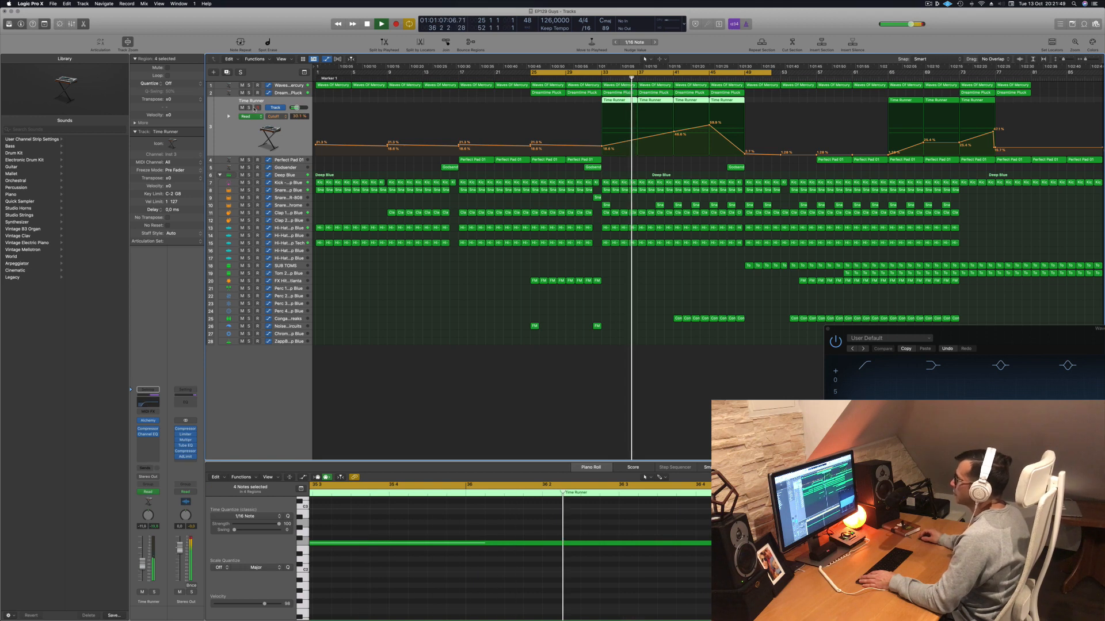
left_click_drag(712, 124, 674, 142)
left_click(594, 77)
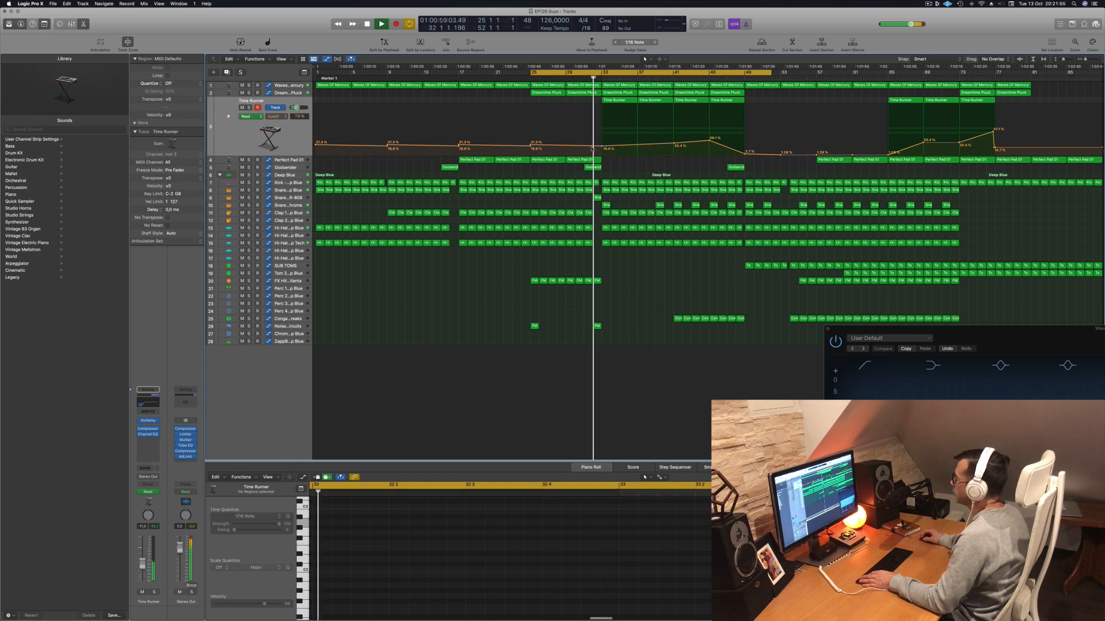
Lower the Time Runner cutoff automation point at bar 33 and restart playback from bar 25
left_click_drag(600, 146, 602, 151)
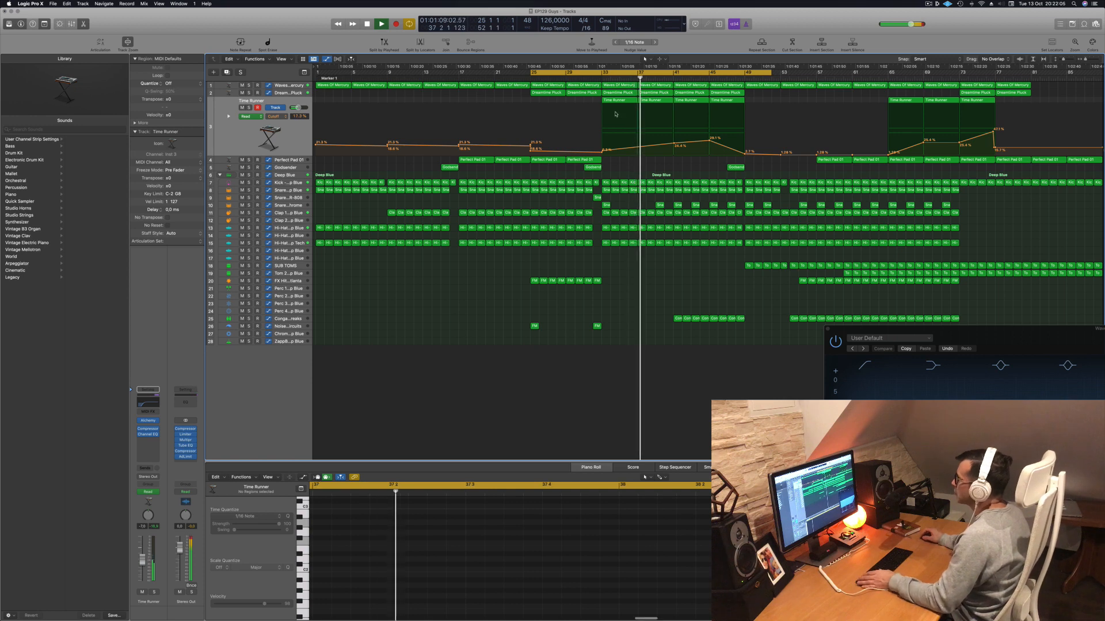
left_click(295, 137)
key("space")
key("space")
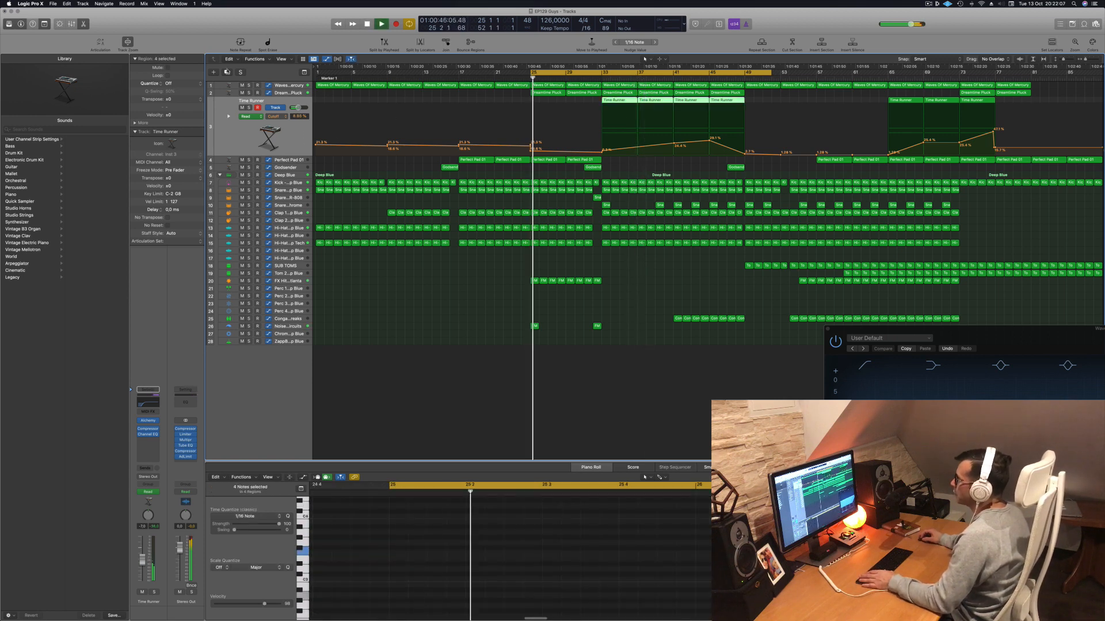
Duplicate the Time Runner track, copy its bar 33 region onto the new track, start the cycle at bar 33 and replay
key("super+d")
left_click_drag(575, 72, 620, 109)
left_click(618, 100)
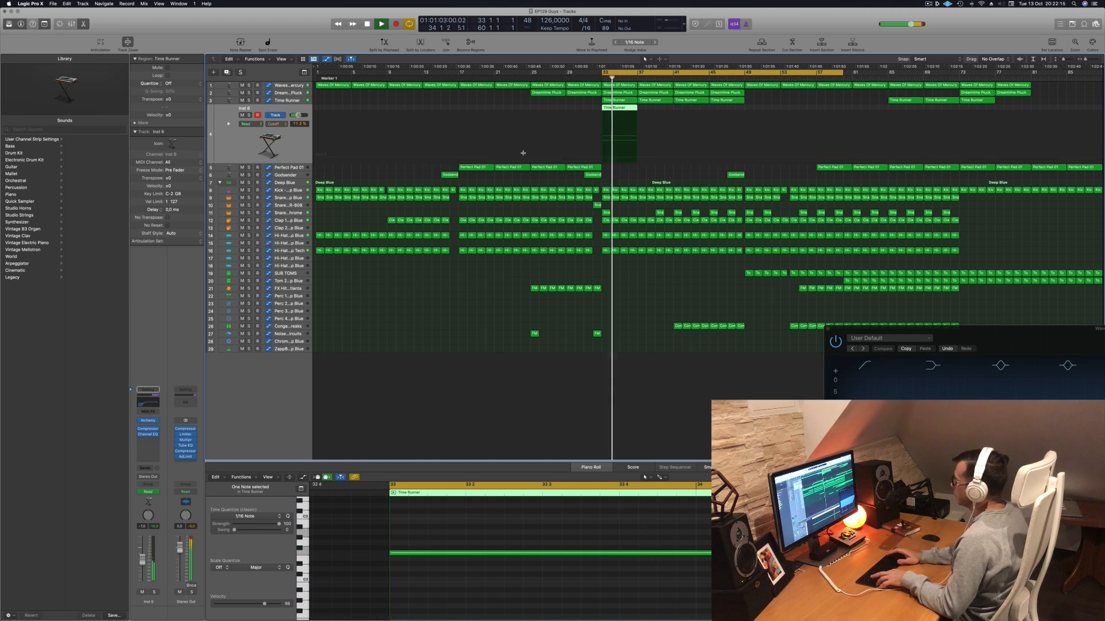
key("space")
key("space")
key("space")
key("space")
Open the duplicated track's Alchemy synth and audition the 1970s Analog Arp preset with several performance variations, followed by 1970s Modular Synth Bass
left_click(148, 420)
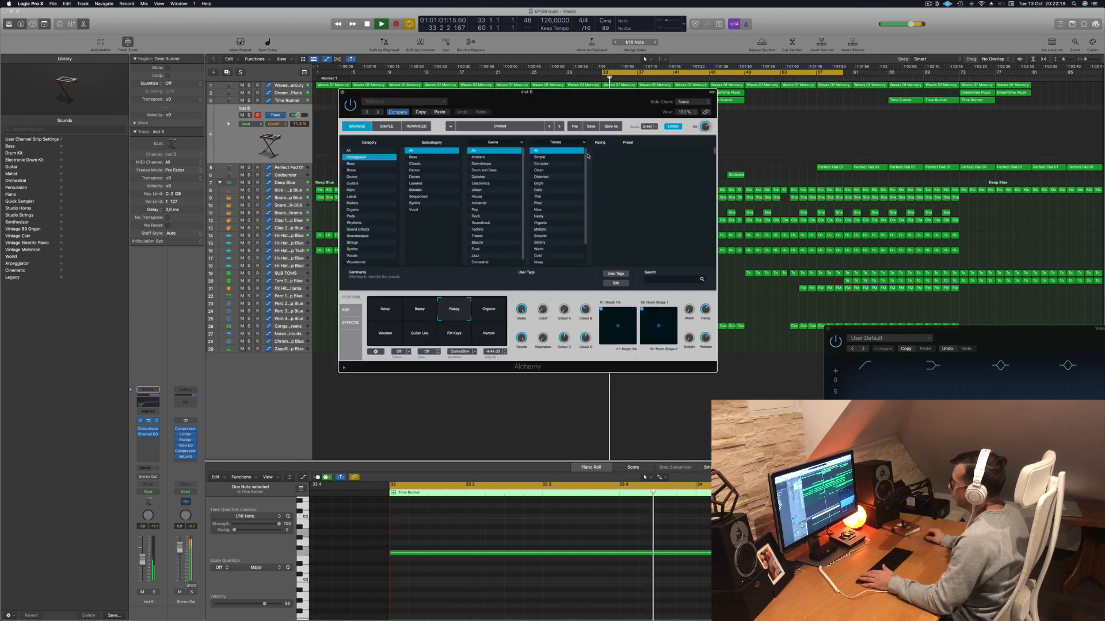
left_click_drag(553, 101, 560, 100)
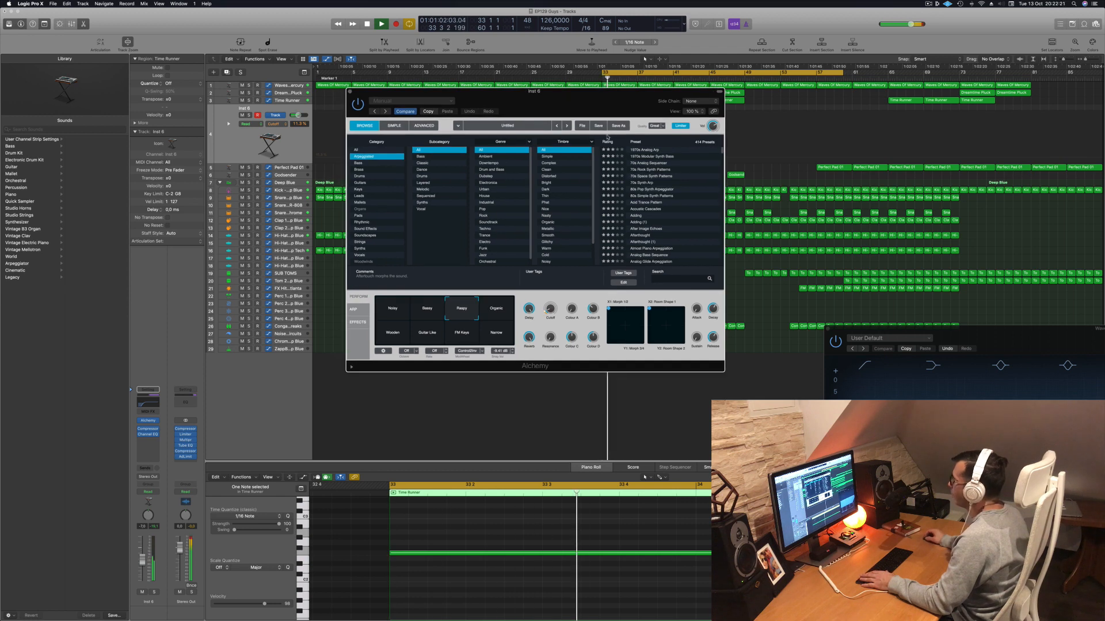
left_click_drag(643, 92, 731, 132)
left_click(545, 344)
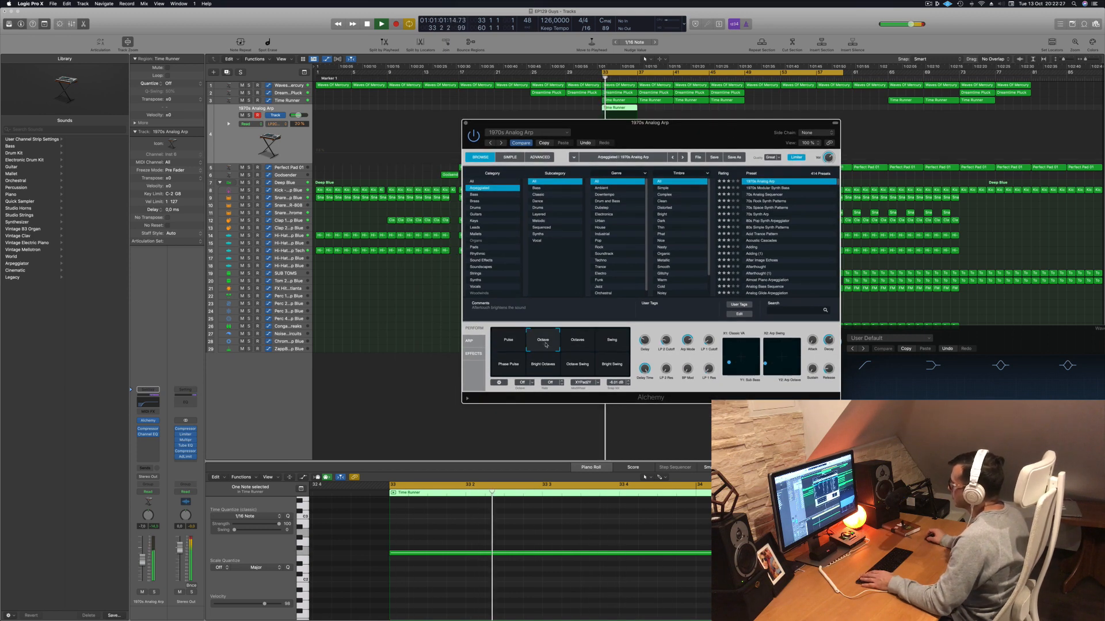
left_click(584, 344)
left_click(618, 348)
left_click(519, 369)
left_click(606, 373)
left_click(765, 188)
left_click_drag(704, 138, 655, 197)
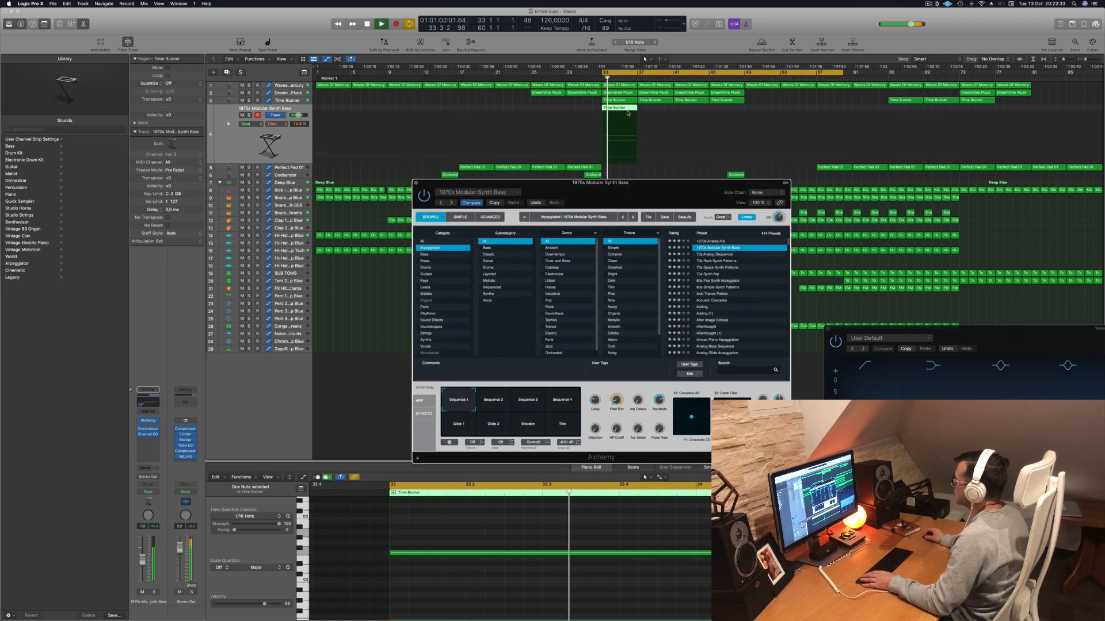
Copy the new track's Time Runner region until it fills bars 33 to 49, end the cycle at bar 49 and restart playback
left_click_drag(621, 110, 742, 114)
left_click(628, 109, "shift")
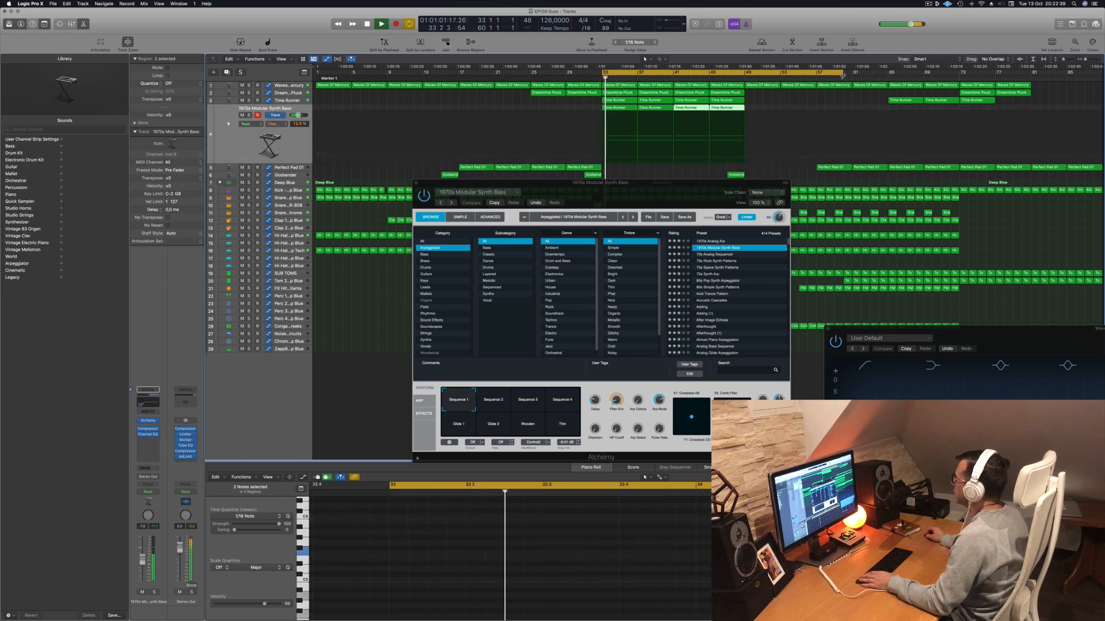
left_click_drag(845, 74, 745, 74)
key("space")
key("space")
Audition the presets 70s Analog Sequencer, 70s Rock Synth Patterns, 70s Space Synth Patterns, 70s Synth Arp and 80s Pop Synth Arpeggiator during playback
left_click_drag(621, 183, 549, 123)
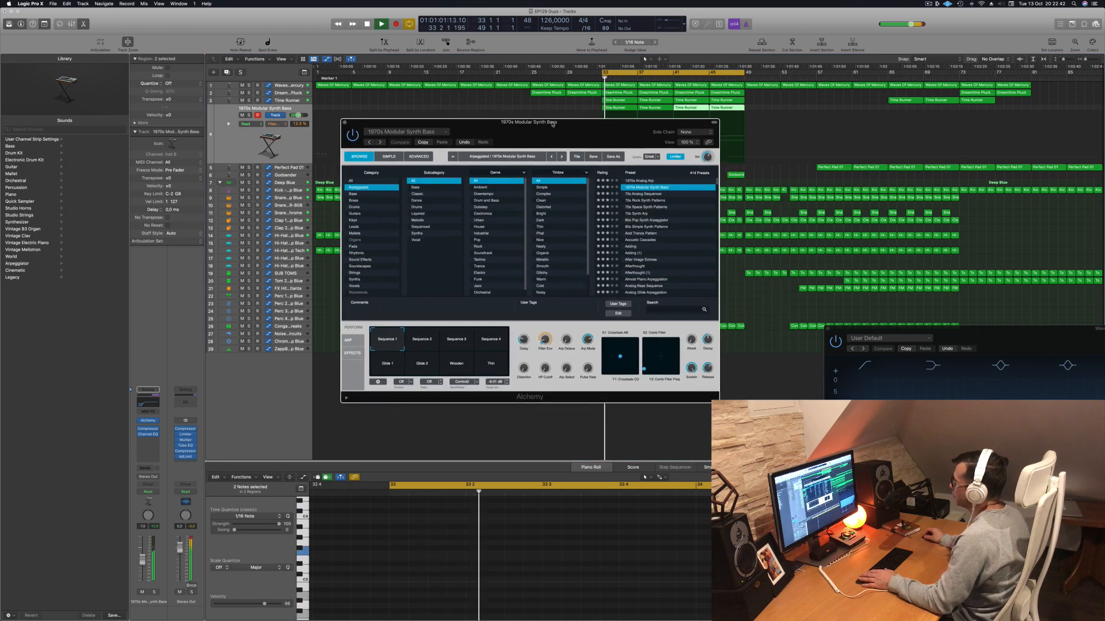
left_click(639, 194)
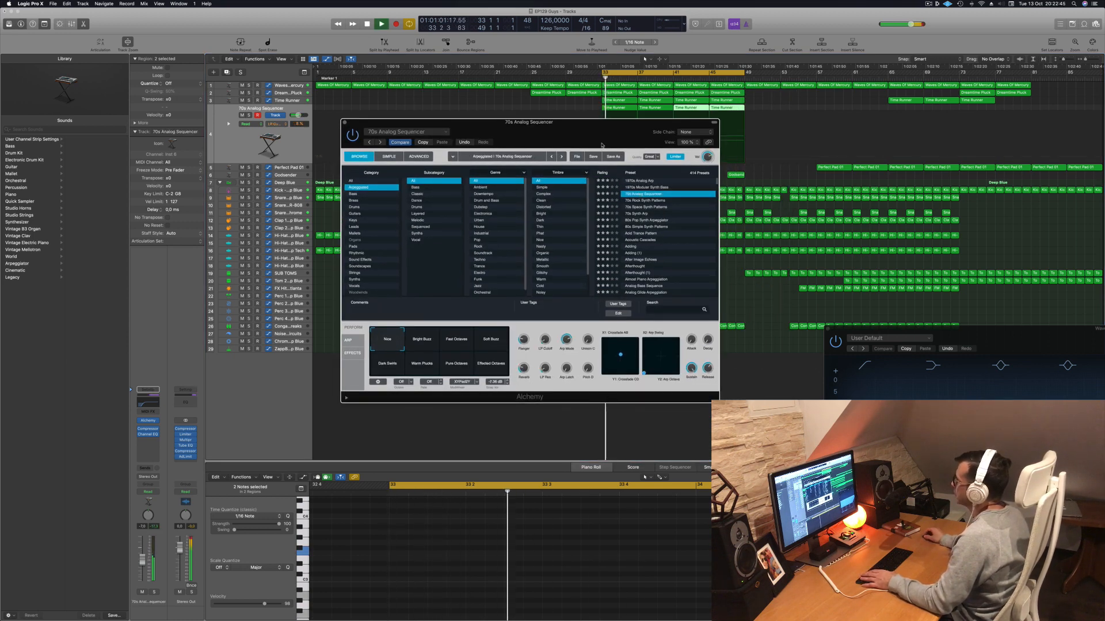
left_click_drag(608, 151, 696, 196)
left_click(723, 245)
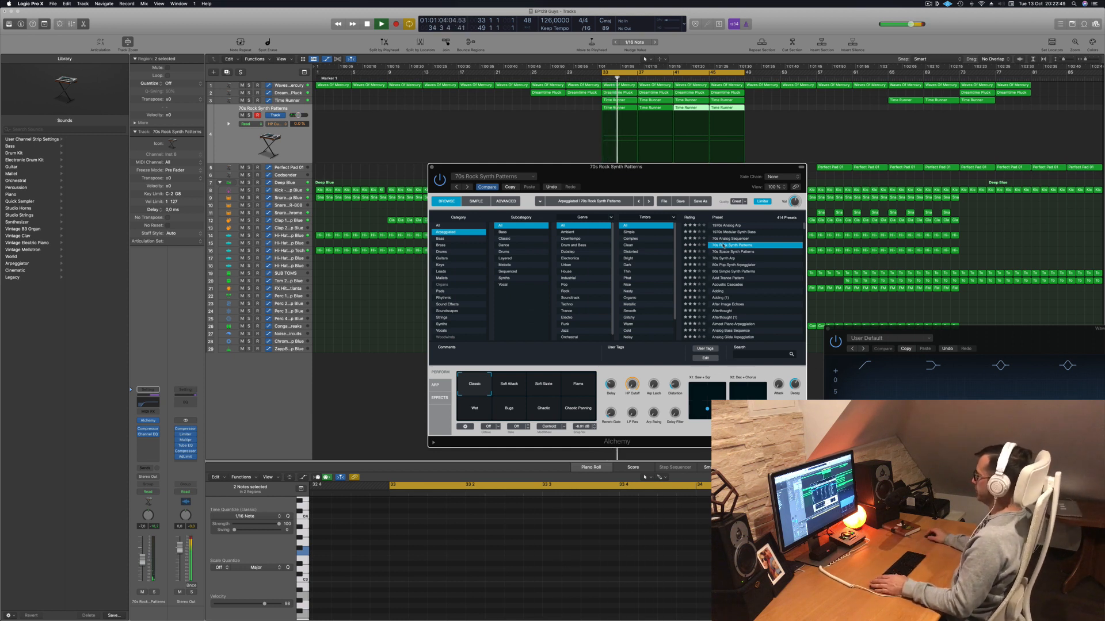
left_click(728, 252)
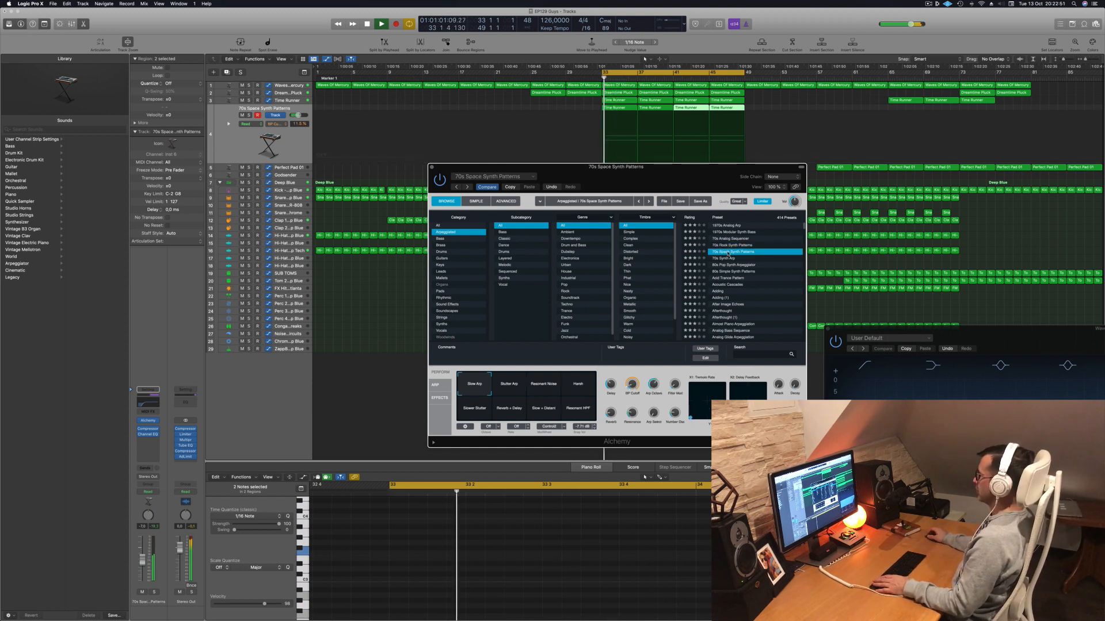
left_click(732, 259)
left_click(735, 265)
key("space")
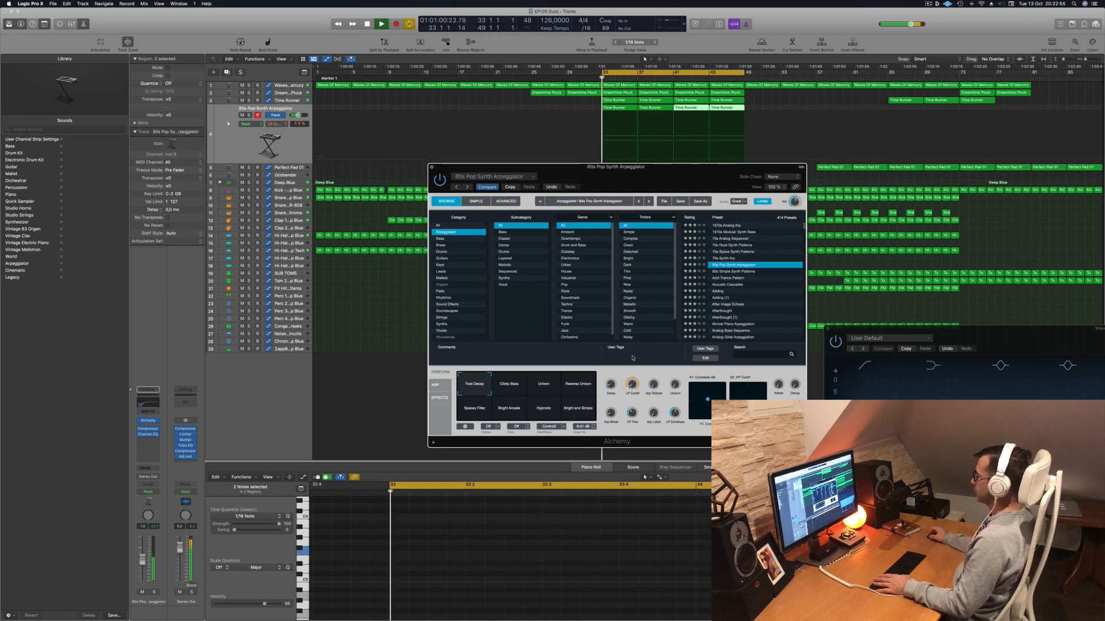
Audition the 80s Pop Synth Arpeggiator variations from Clicky Bass to Bright and Simple, return to Clicky Bass and replay
left_click(509, 390)
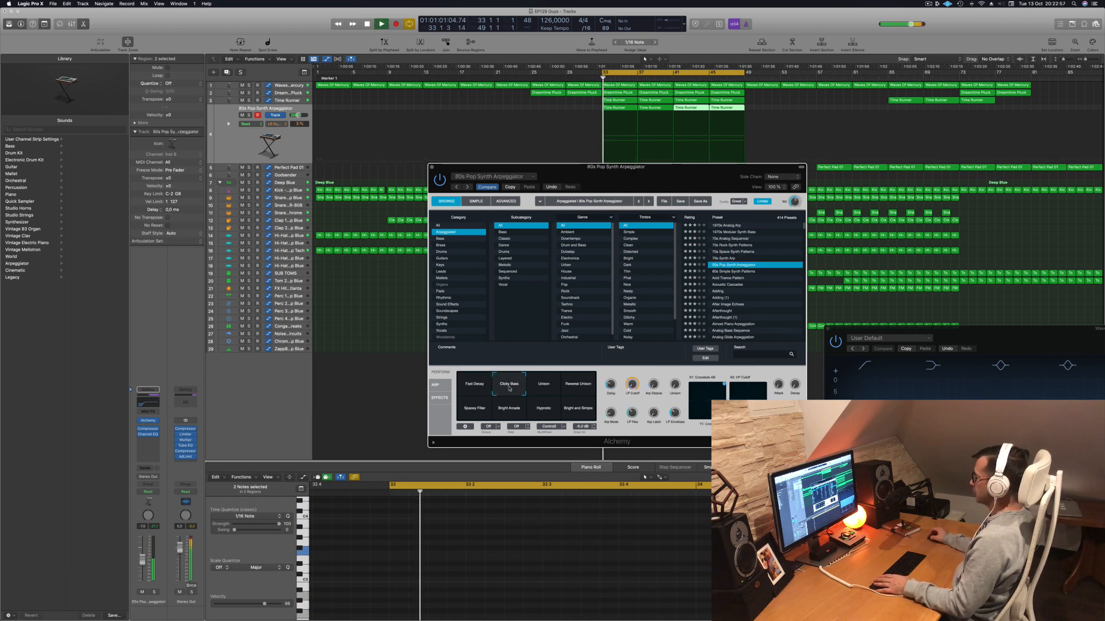
left_click(537, 387)
left_click(571, 389)
left_click(469, 413)
left_click(509, 408)
left_click(544, 409)
left_click(584, 417)
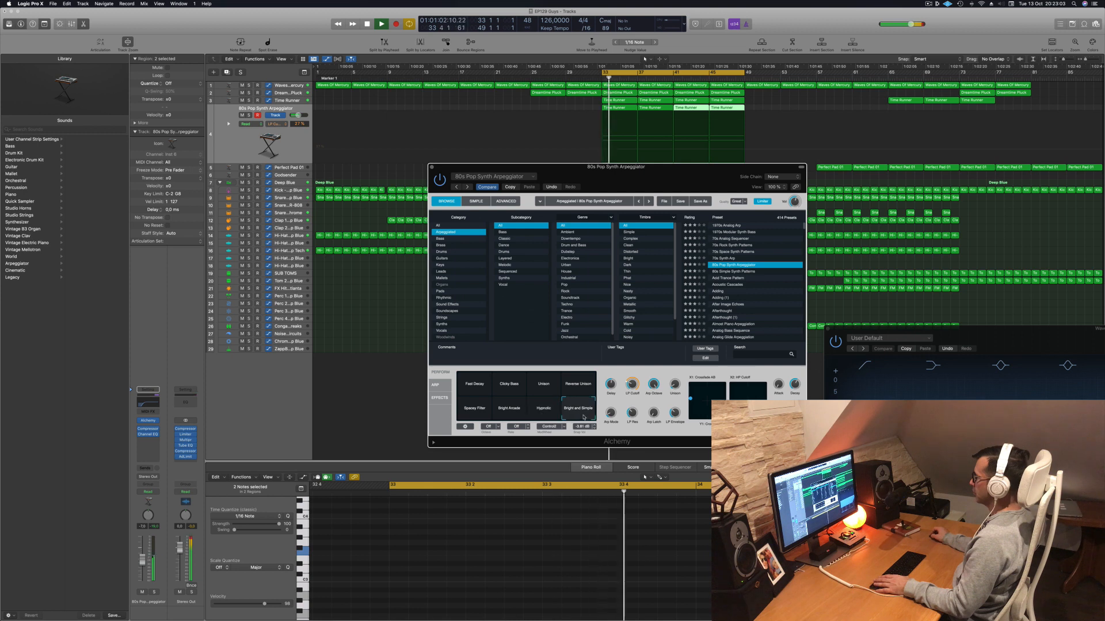
left_click(513, 386)
key("space")
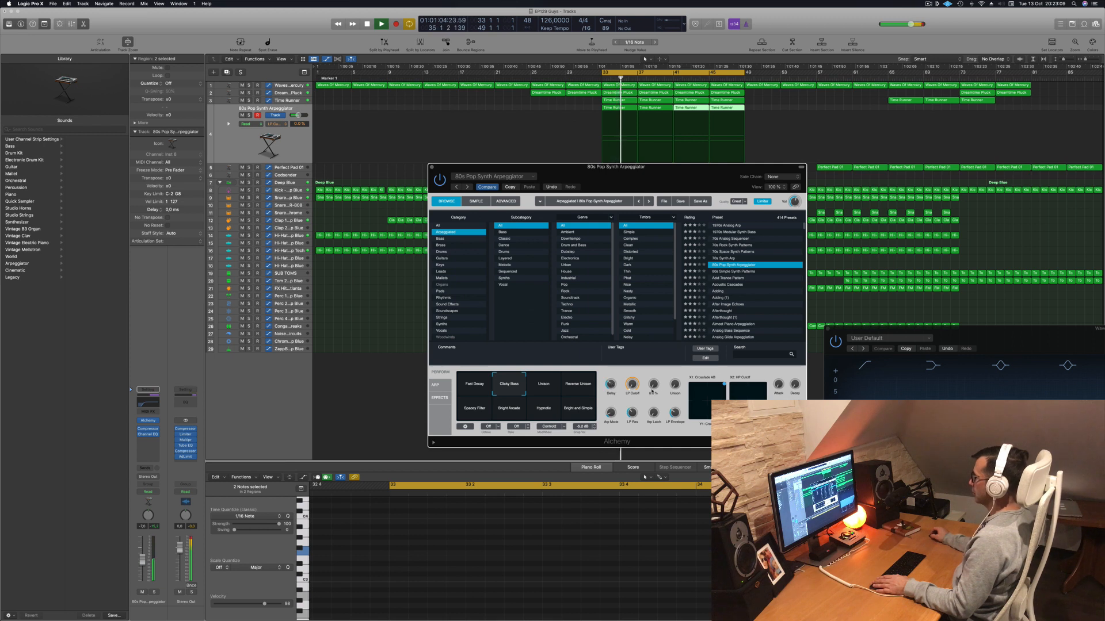
Audition the presets 80s Simple Synth Patterns, Acid Trance Pattern, Acoustic Cascades, Adding and Afterthought in turn
left_click(745, 271)
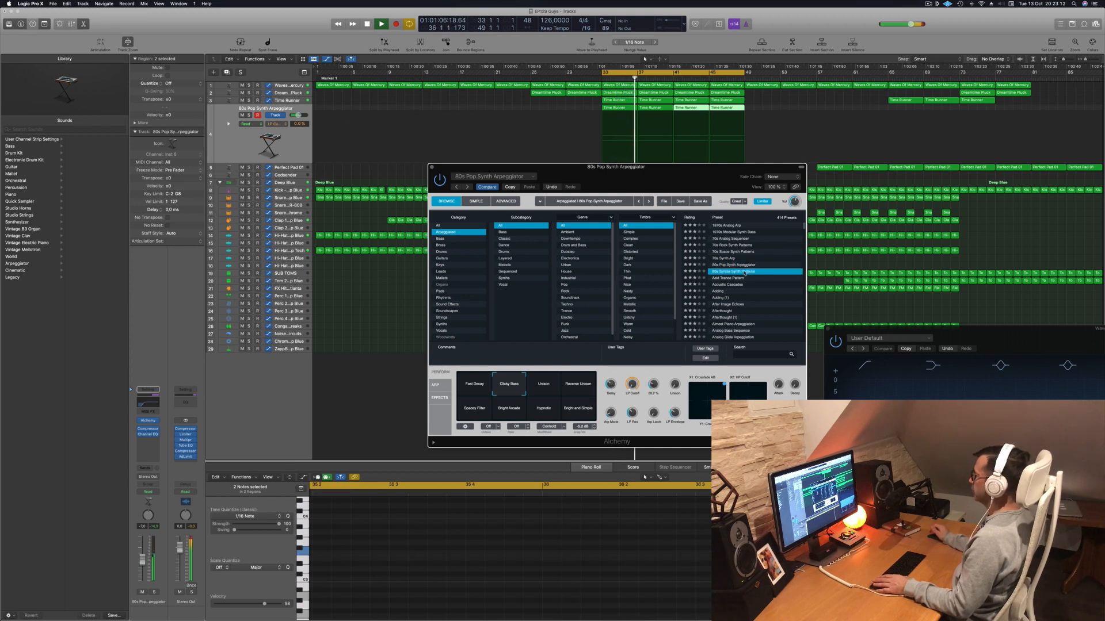
left_click(724, 279)
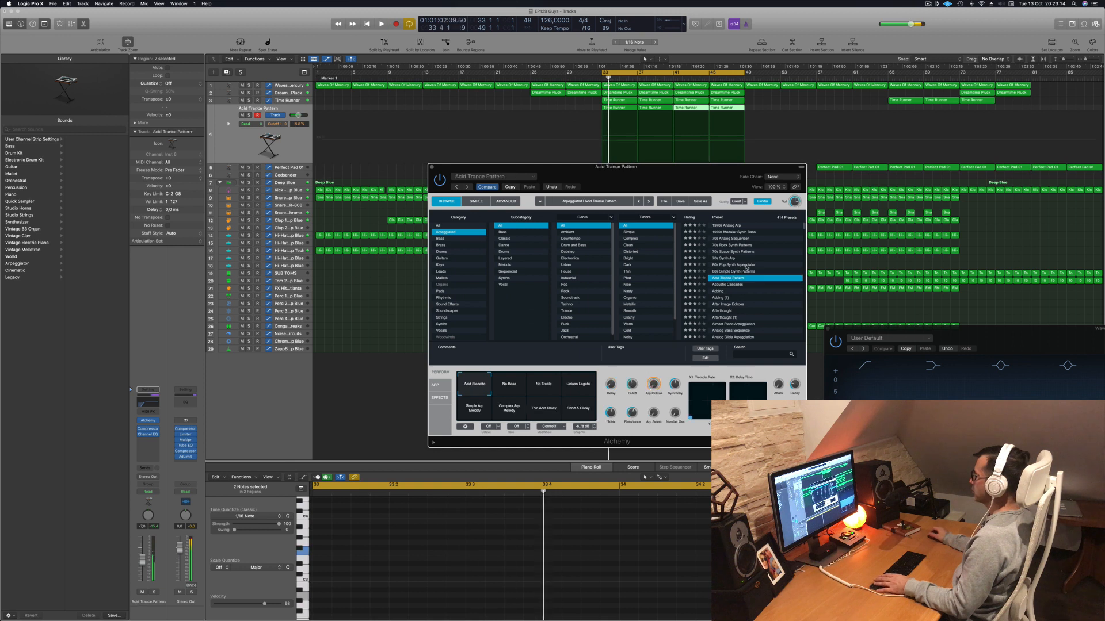
left_click(730, 285)
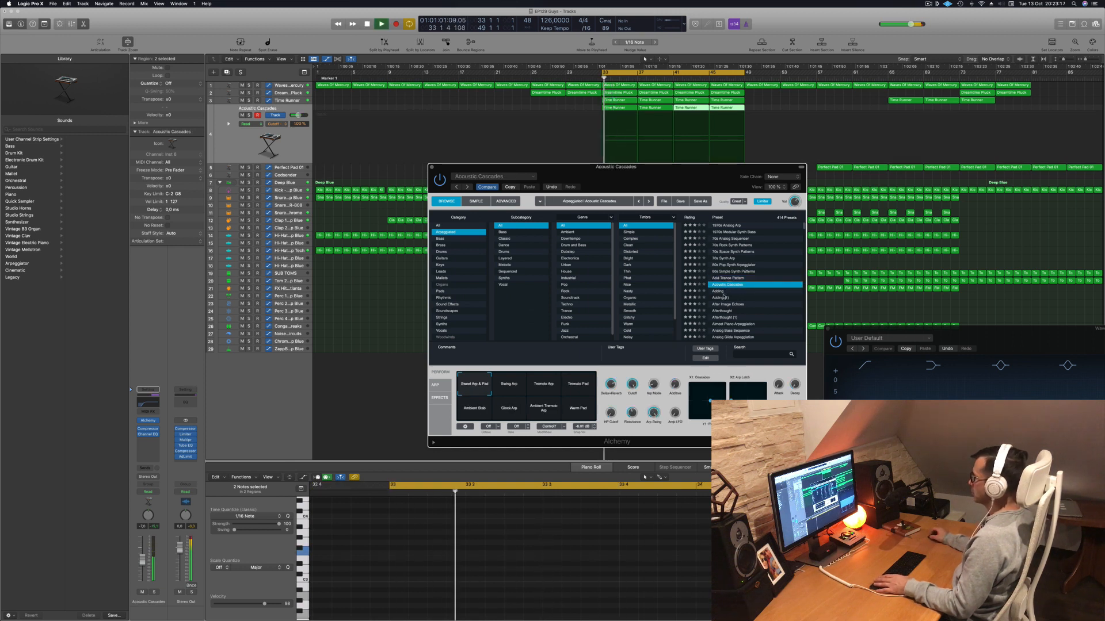
left_click(722, 291)
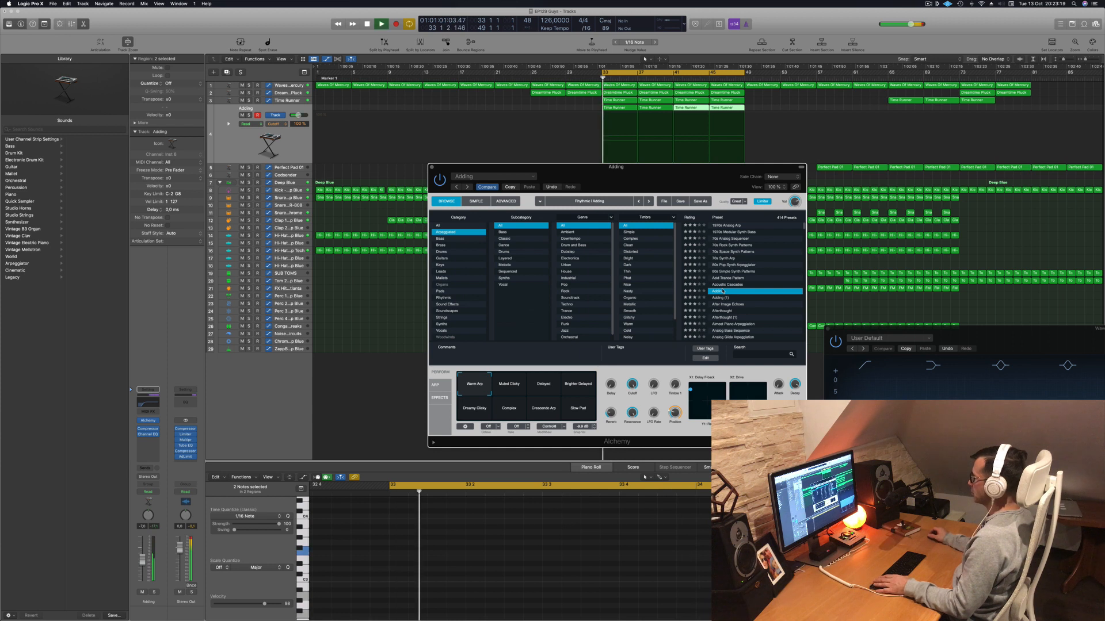
scroll(745, 296, "down", 2)
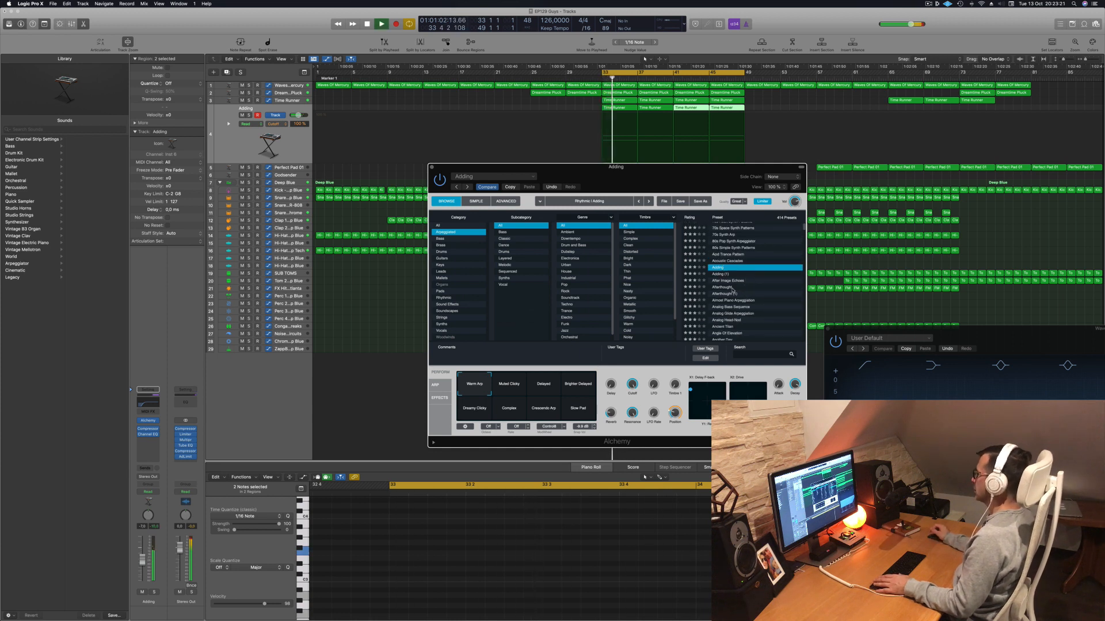
left_click(730, 287)
scroll(728, 292, "down", 1)
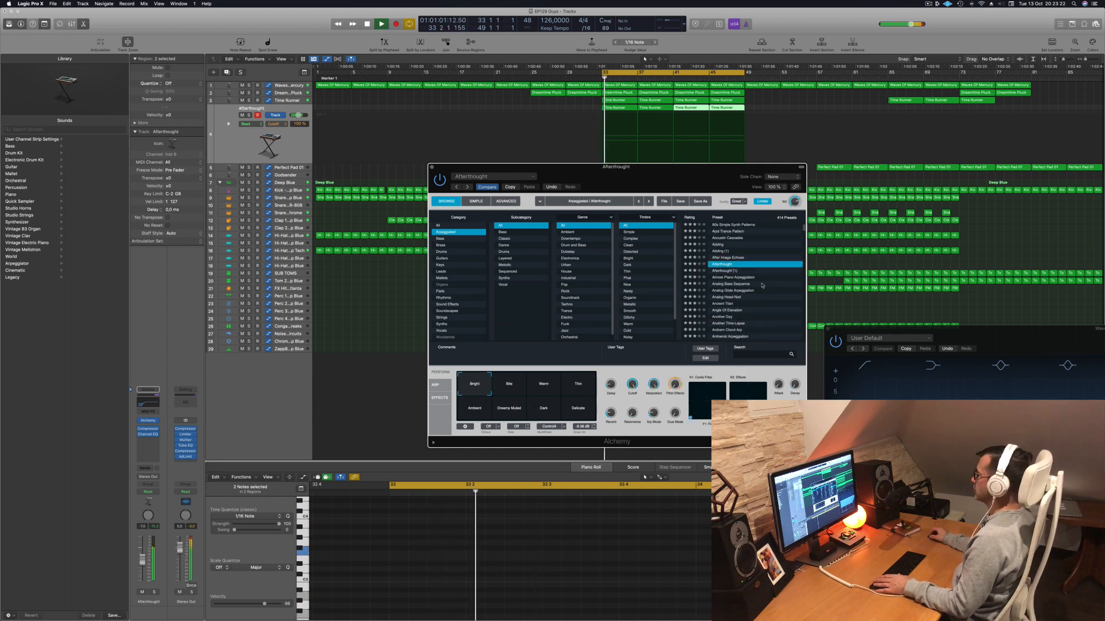
Load the Analog Glide Arpeggiation preset, compare its performance variations, choose Low Dirty Glide and replay from bar 33
left_click(729, 291)
scroll(748, 290, "down", 3)
left_click(517, 385)
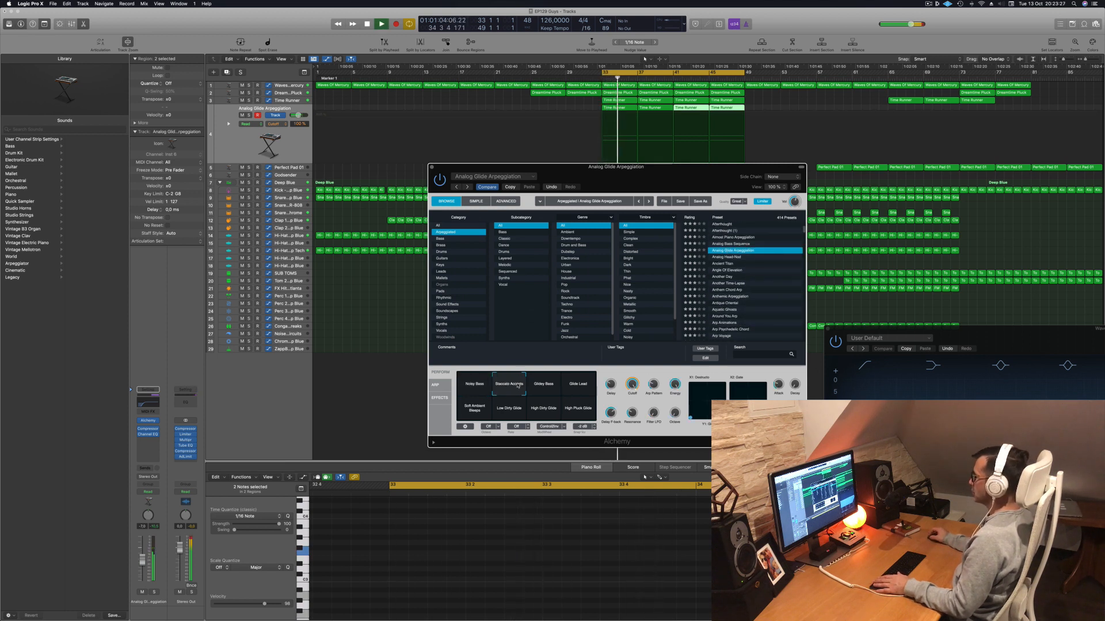
left_click(547, 389)
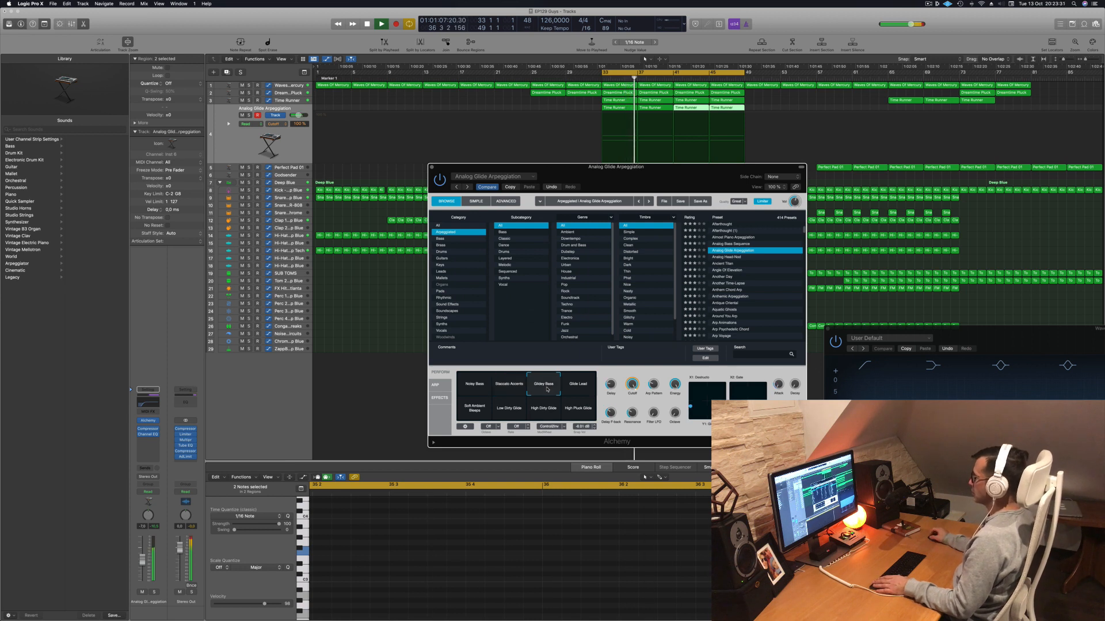
left_click(575, 388)
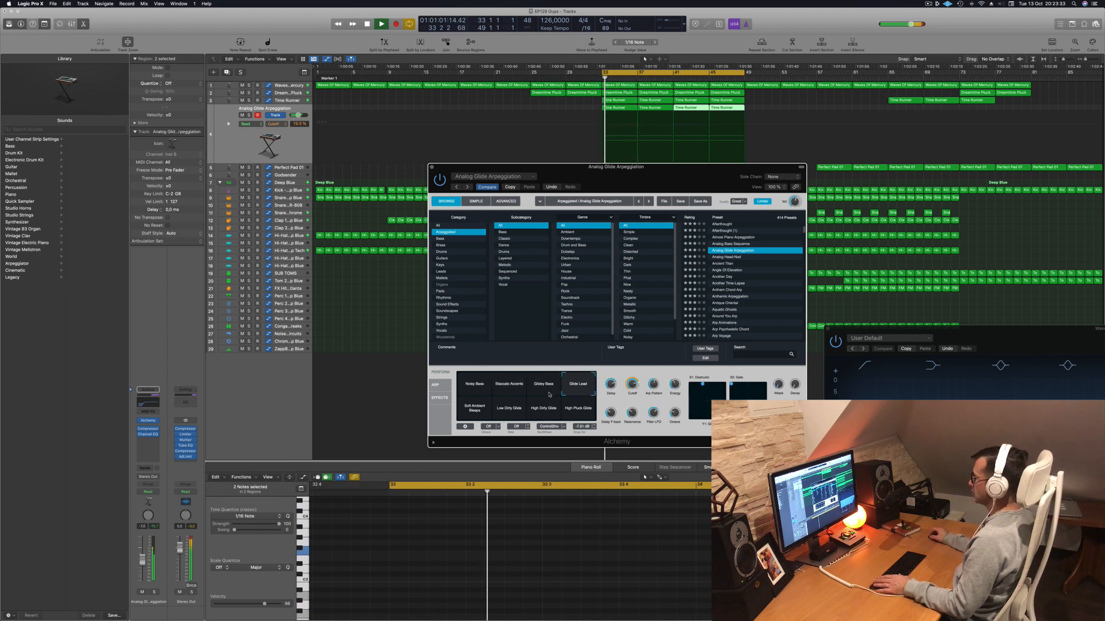
left_click(470, 410)
left_click(509, 411)
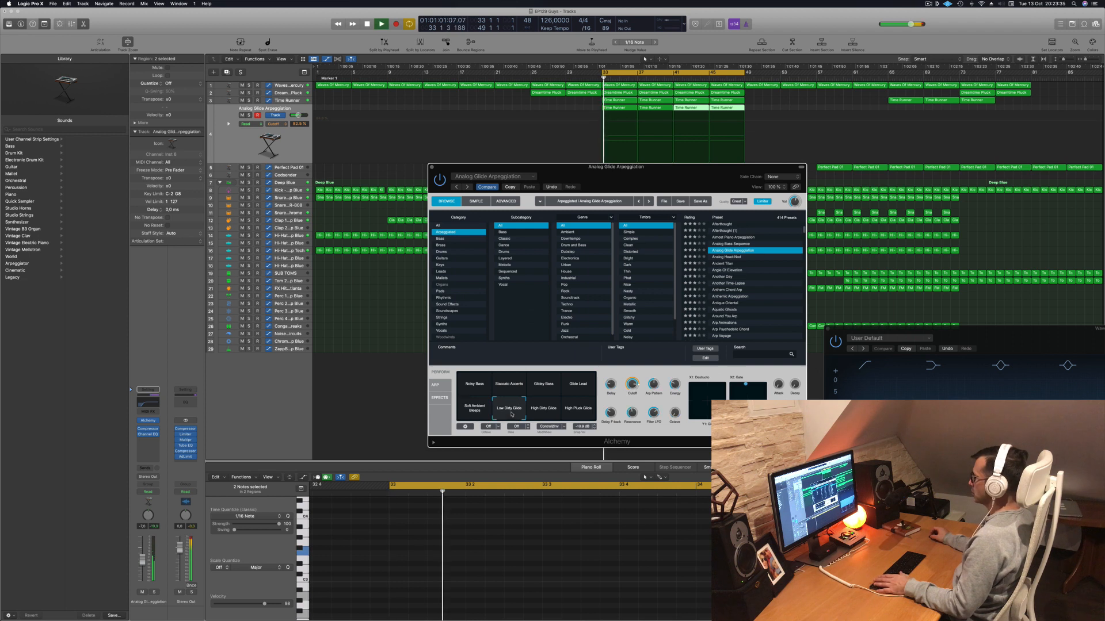
left_click(544, 411)
left_click(581, 413)
left_click(510, 410)
key("space")
key("space")
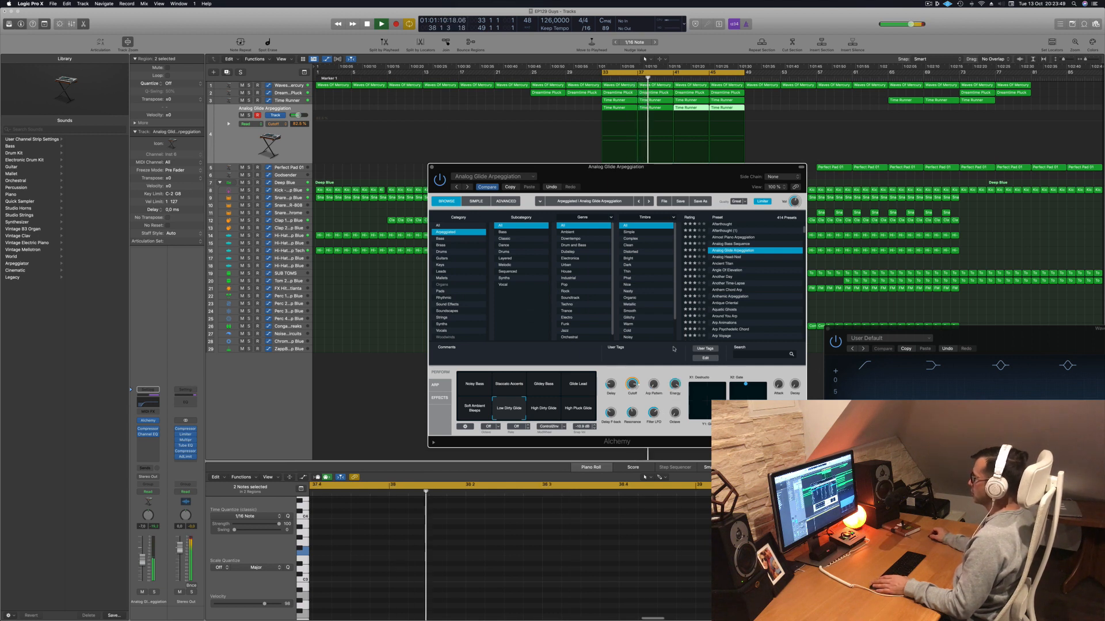
Clear the region selection, try different Cutoff amounts on the Analog Glide Arpeggiation synth and replay from bar 33
left_click_drag(662, 166, 740, 156)
key("v")
key("Return")
left_click(444, 362)
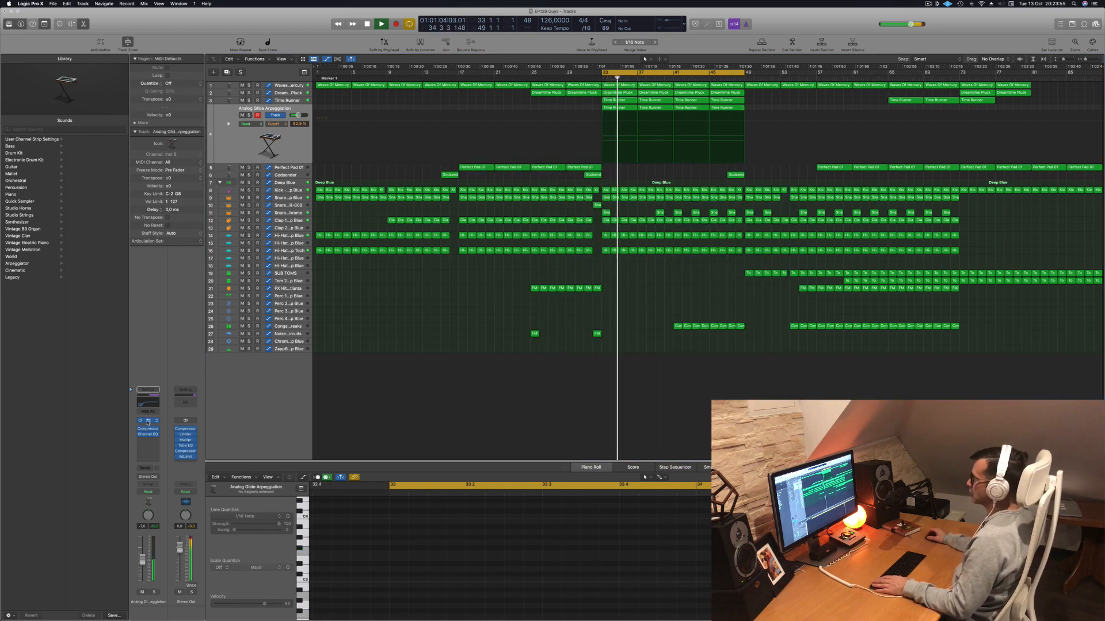
key("v")
left_click_drag(539, 130, 668, 143)
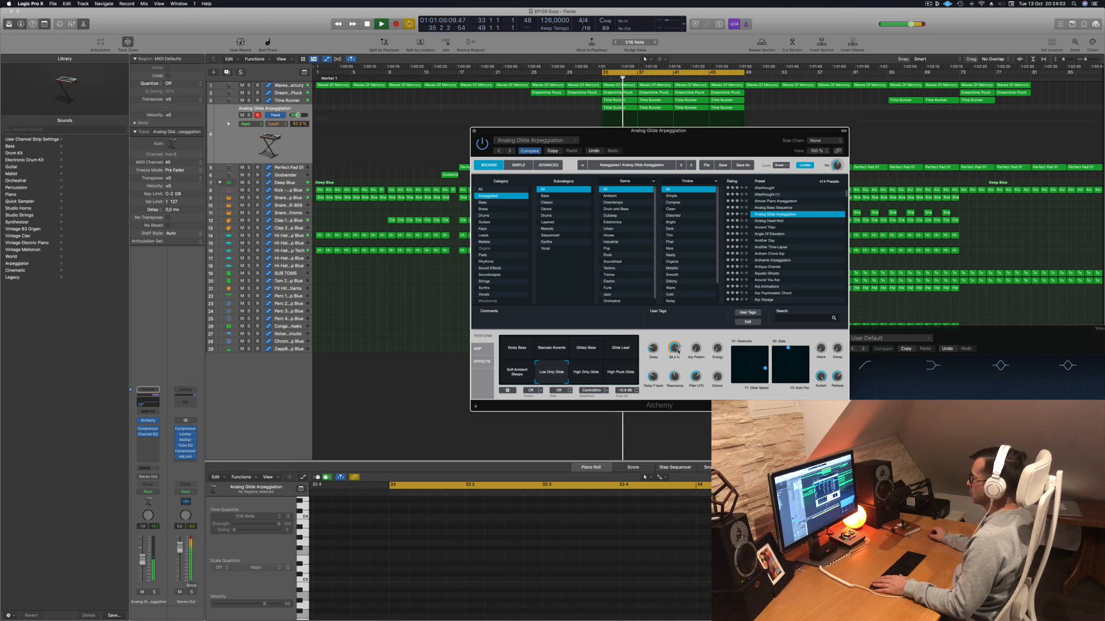
left_click_drag(679, 351, 678, 378)
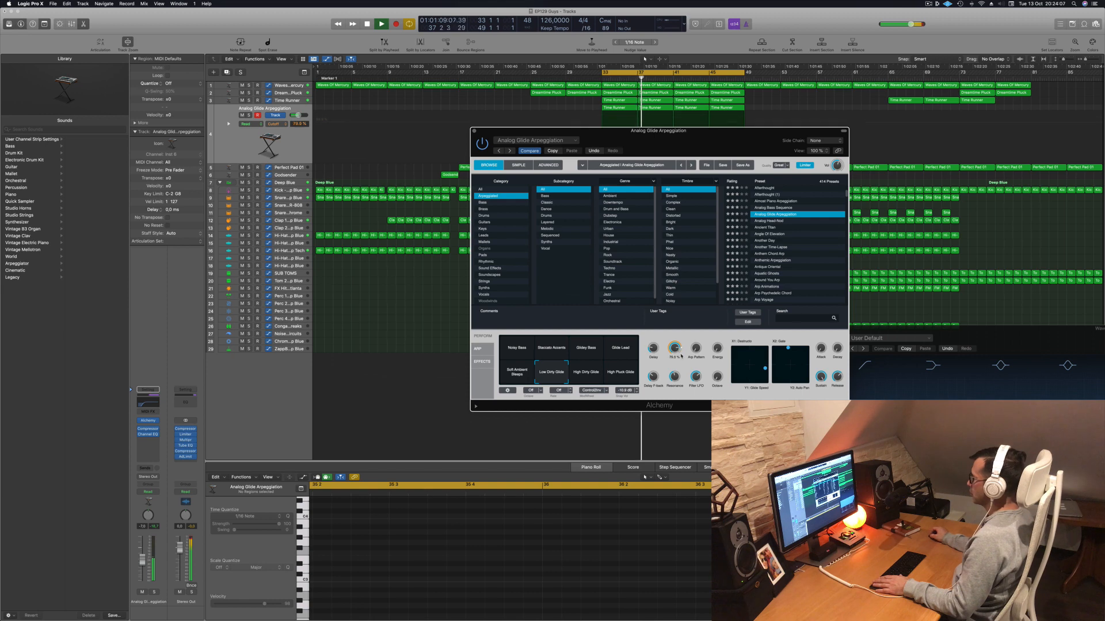
left_click_drag(681, 357, 681, 357)
key("space")
key("space")
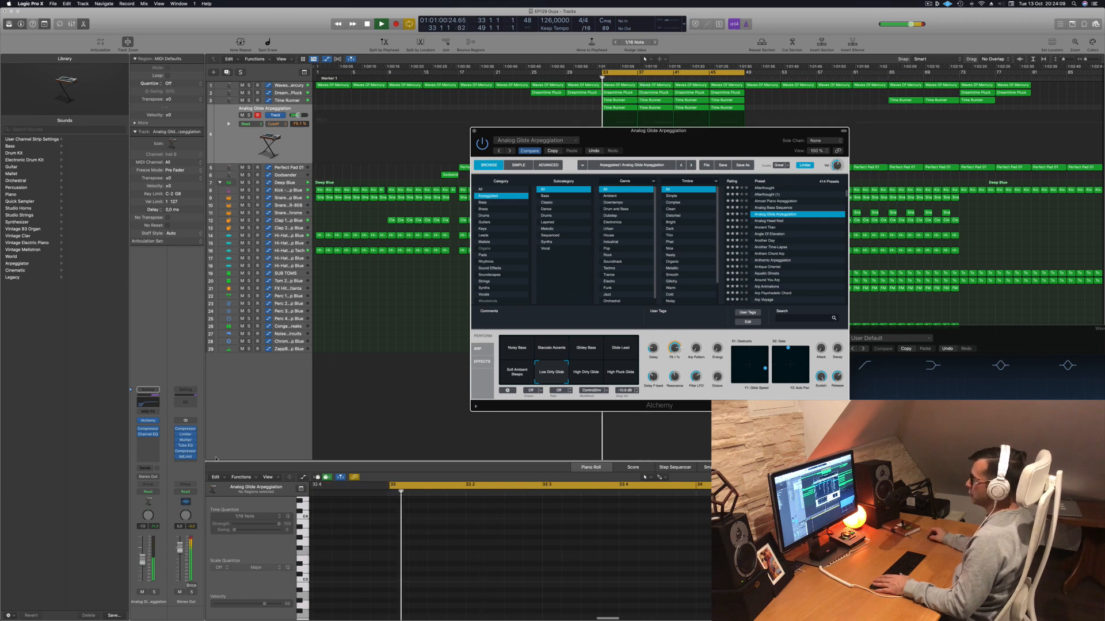
Solo the Analog Glide Arpeggiation track briefly, readjust its Cutoff within the full mix and close the synth window
left_click(154, 593)
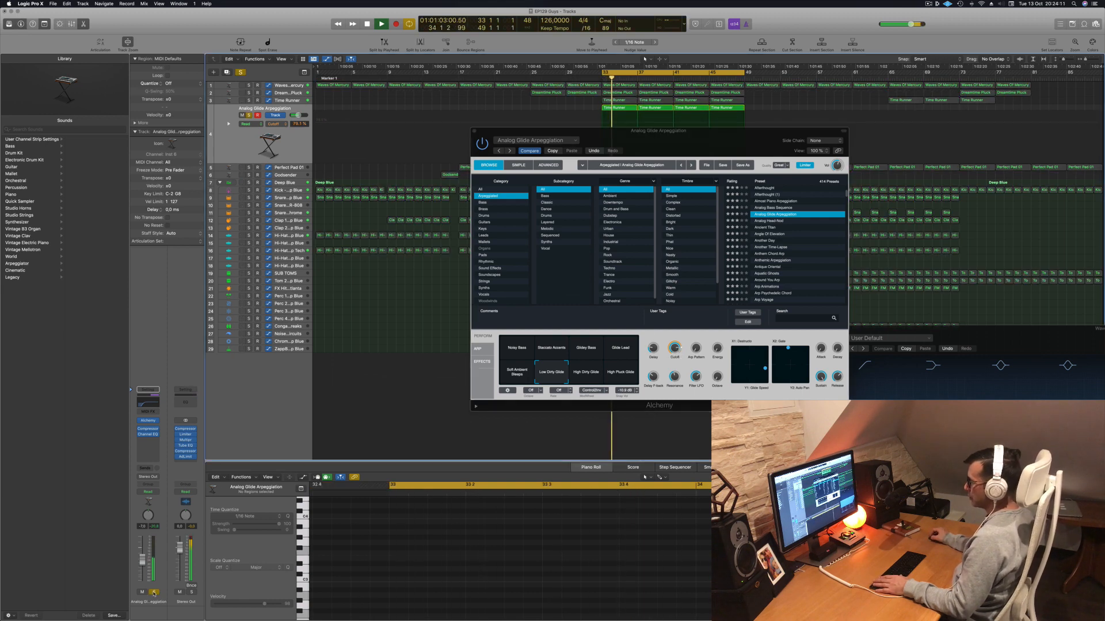
left_click(154, 593)
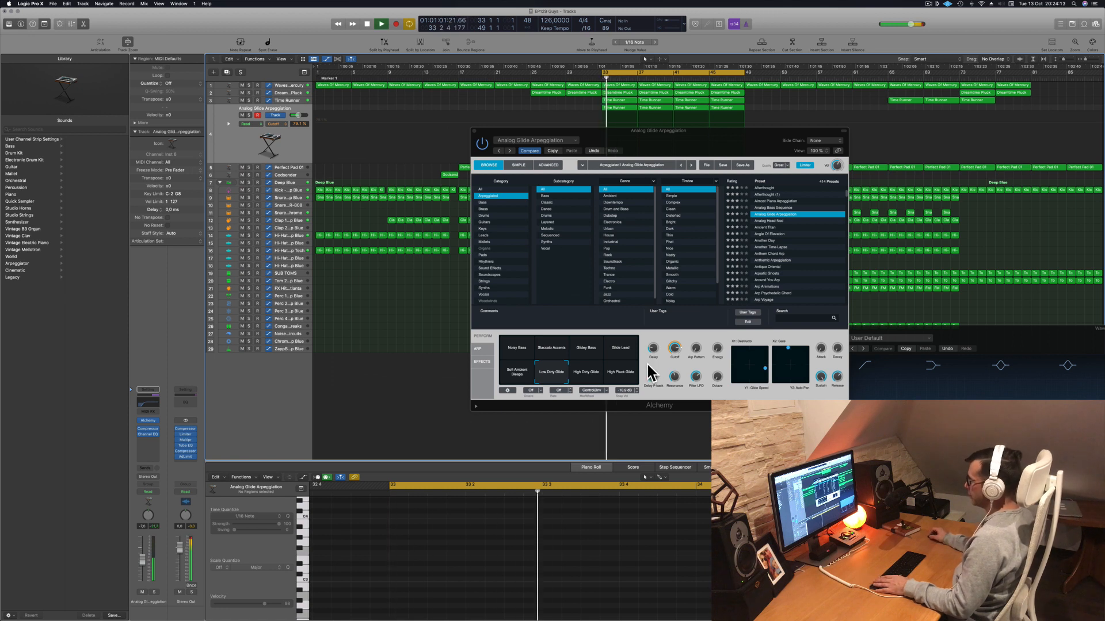
left_click_drag(675, 348, 674, 355)
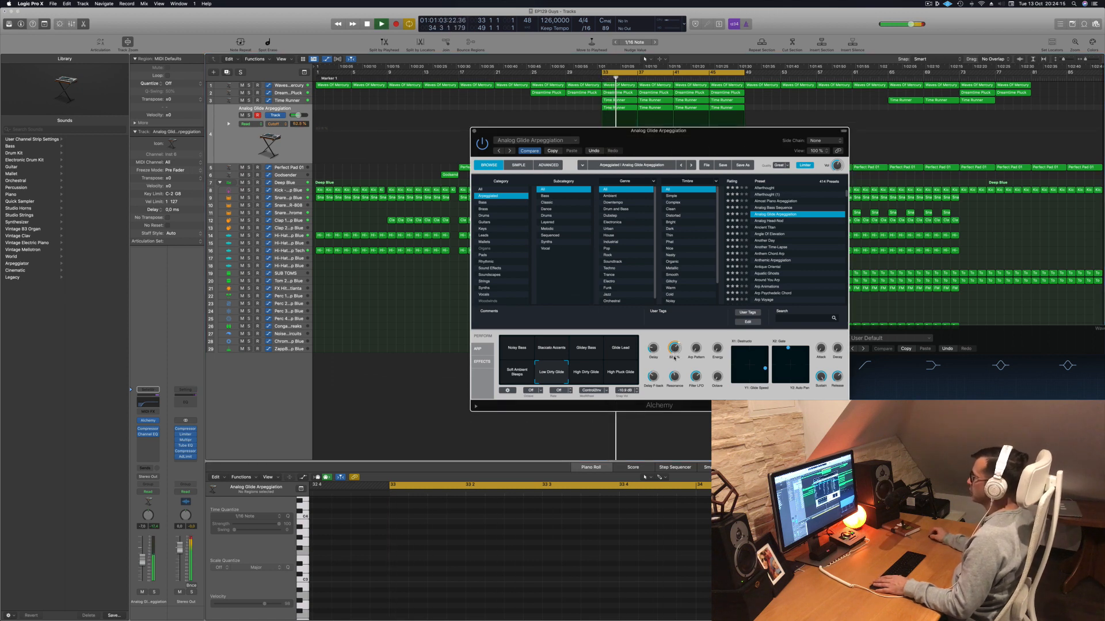
left_click_drag(675, 365, 675, 366)
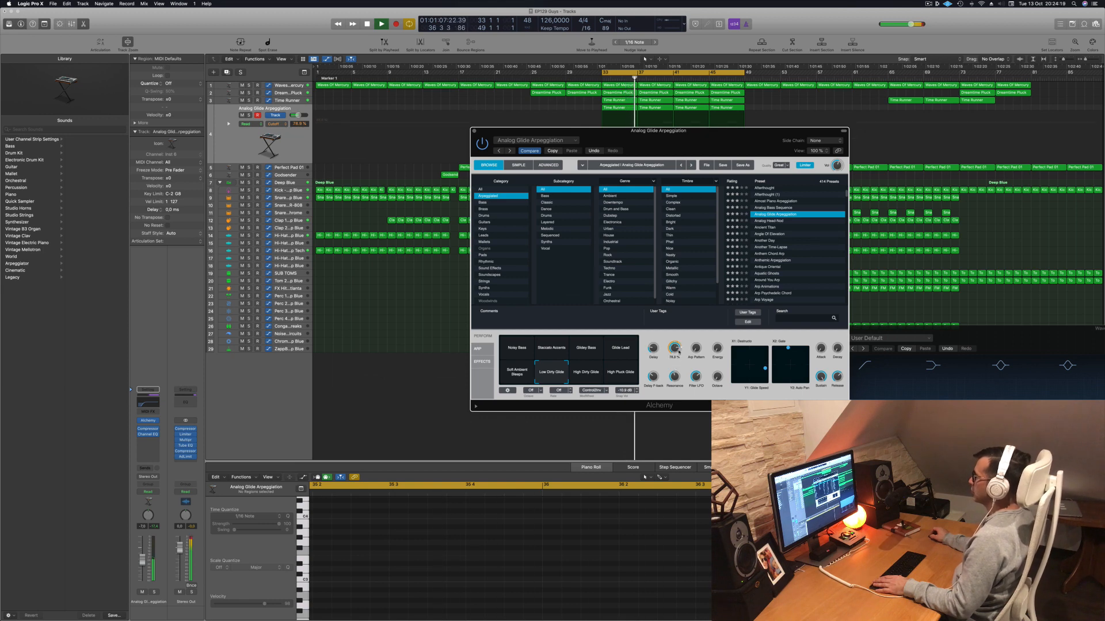
left_click_drag(471, 128, 379, 157)
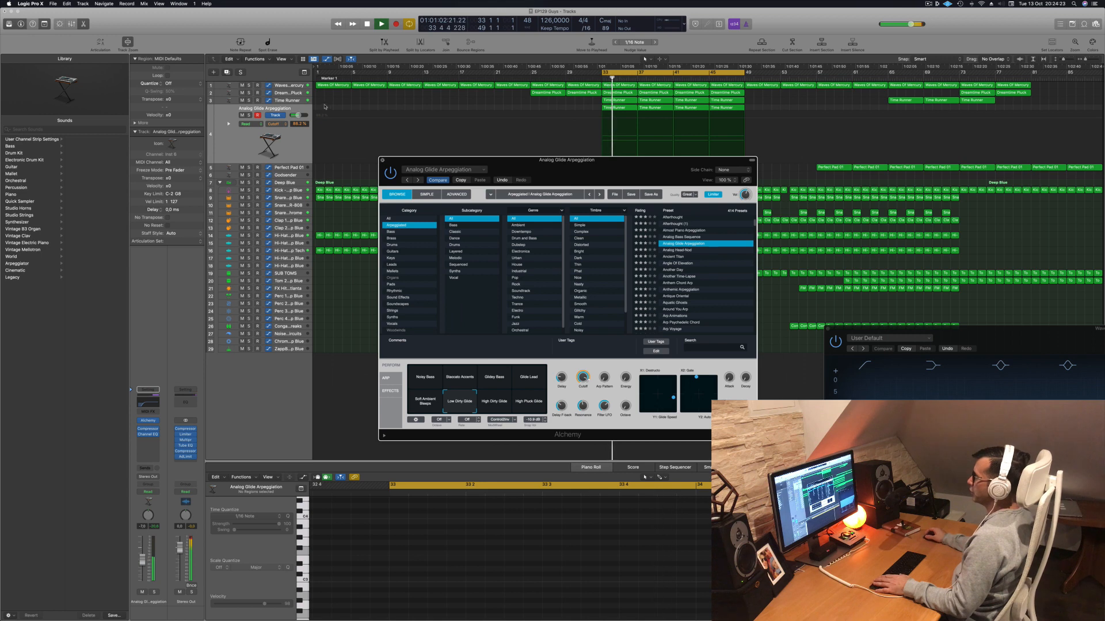
left_click(383, 160)
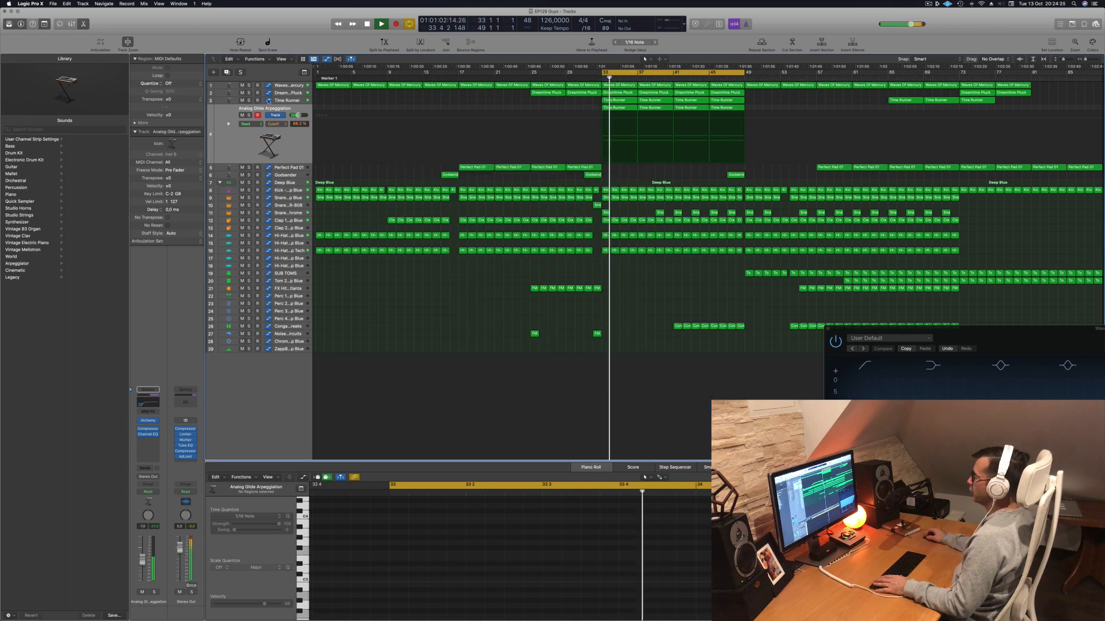
Lower the Analog Glide Arpeggiation track's volume to about -11.4 dB while replaying from bar 33
key("Up")
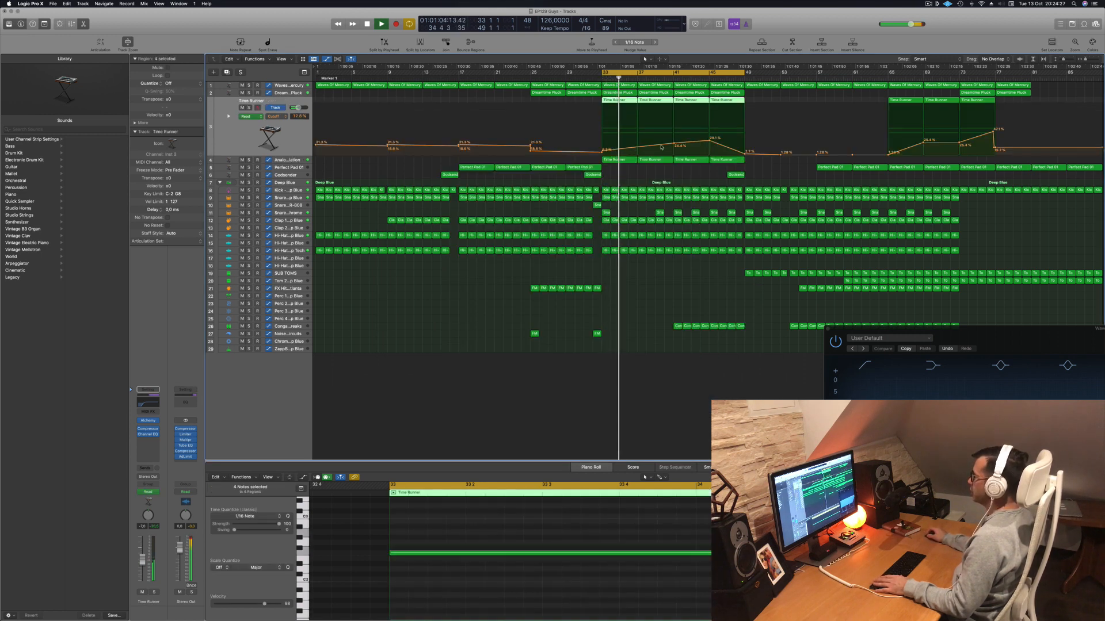
key("Down")
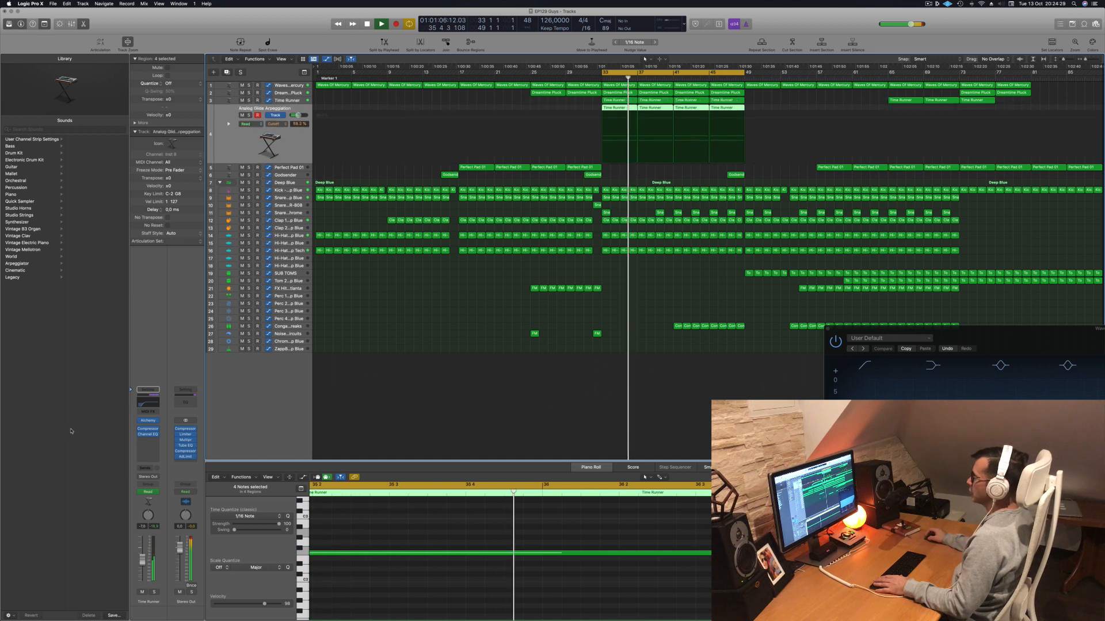
key("space")
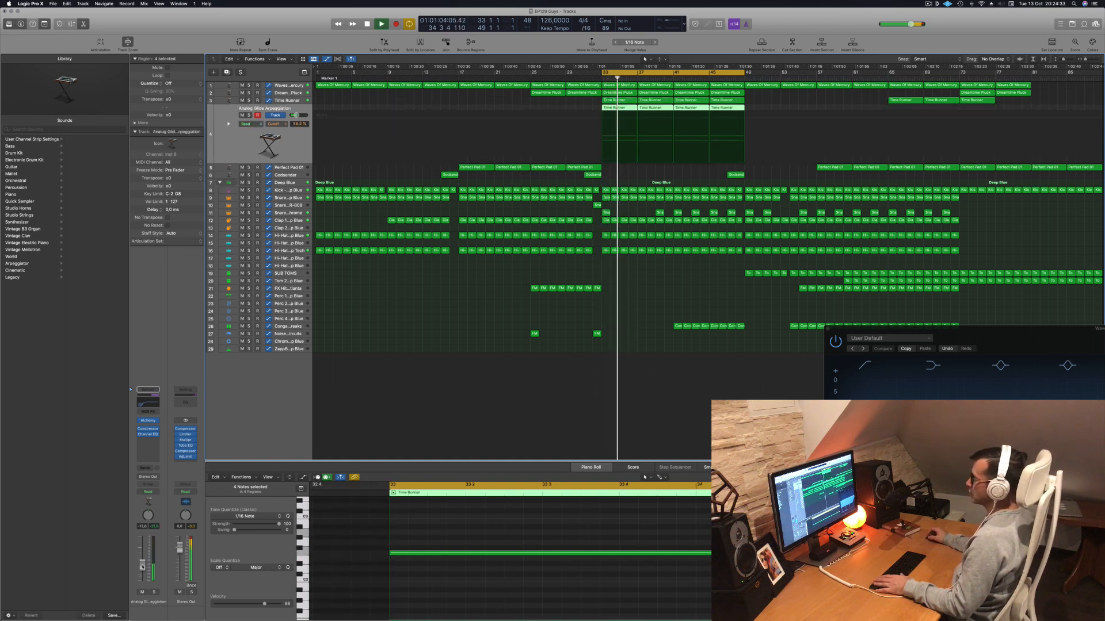
left_click_drag(143, 567, 144, 566)
key("space")
key("space")
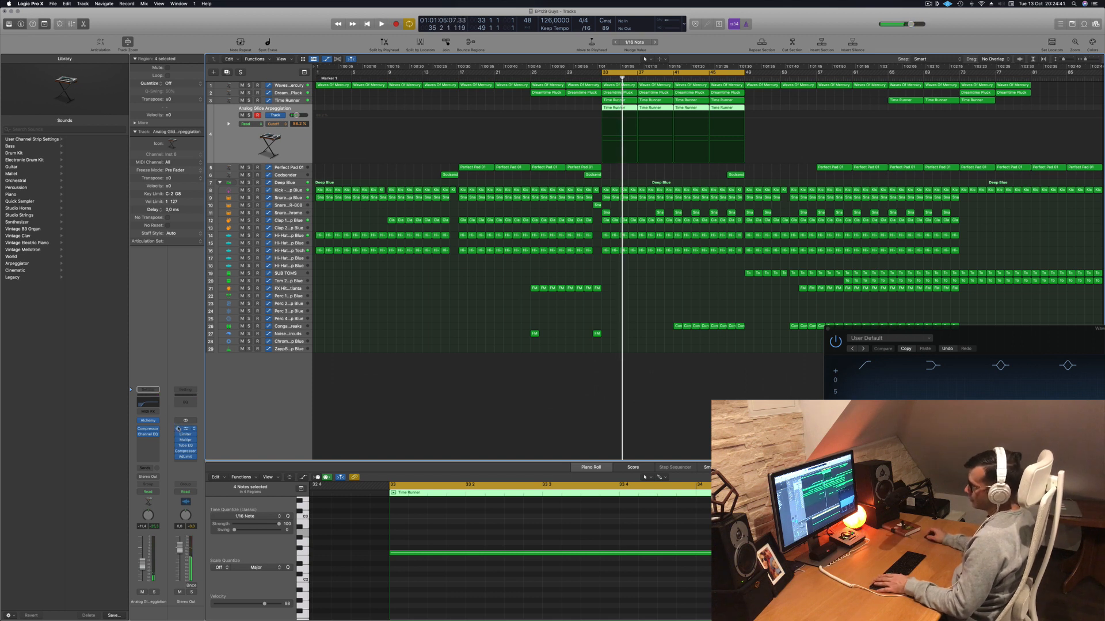
Compare playback with the Stereo Out effects bypassed and re-enabled, and clear the region selection
key("space")
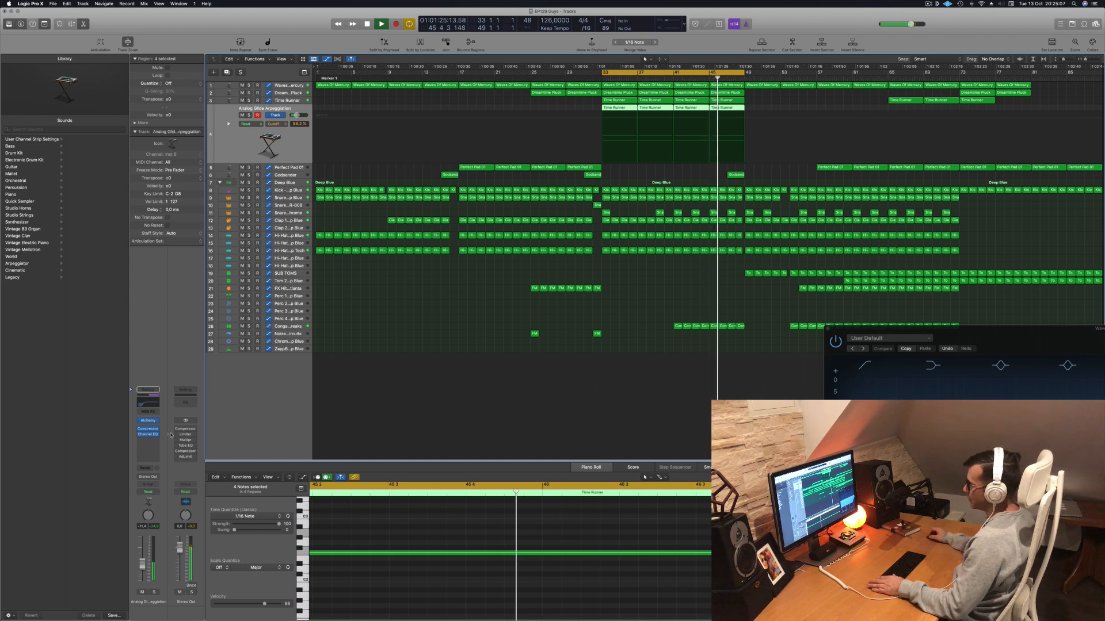
left_click_drag(177, 429, 177, 465)
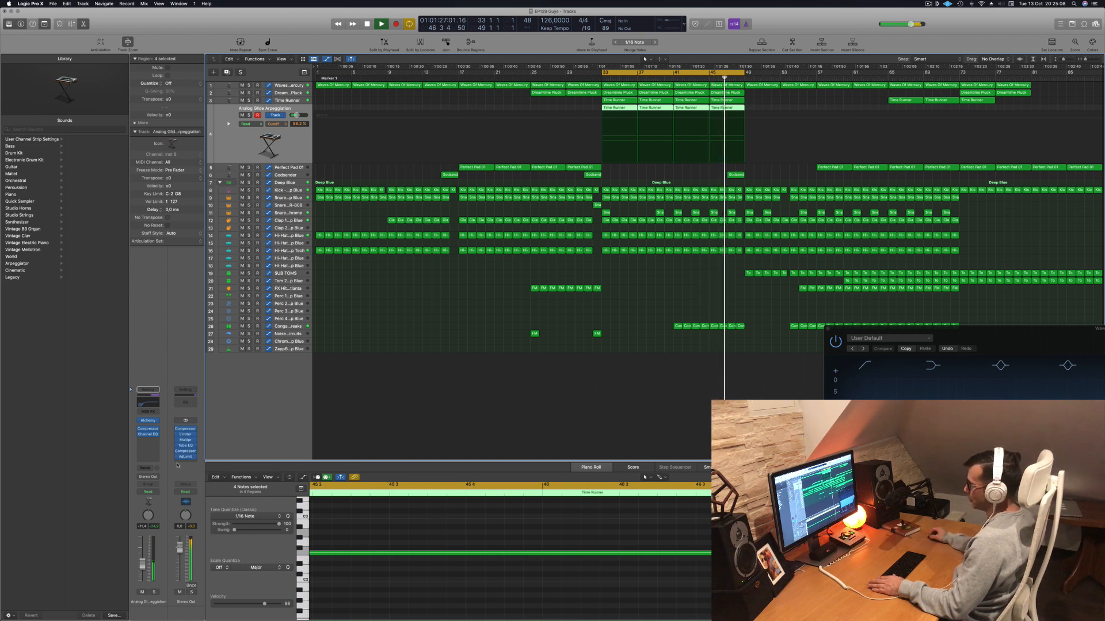
left_click(362, 330)
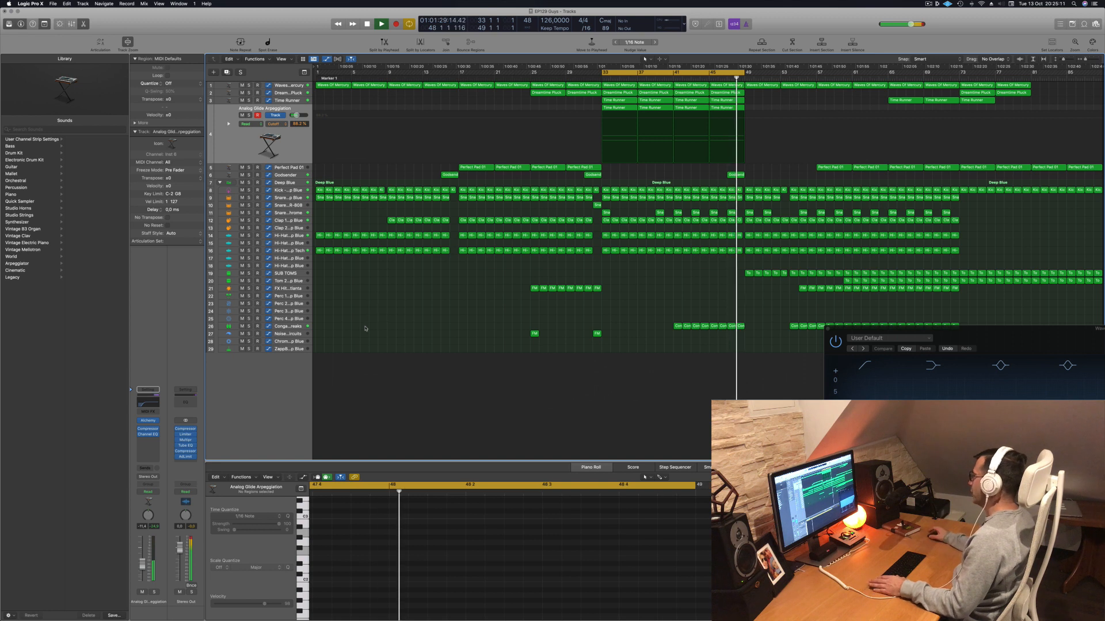
Extend the end of the cycle range to bar 81 and replay from bar 33
left_click_drag(738, 72, 1033, 85)
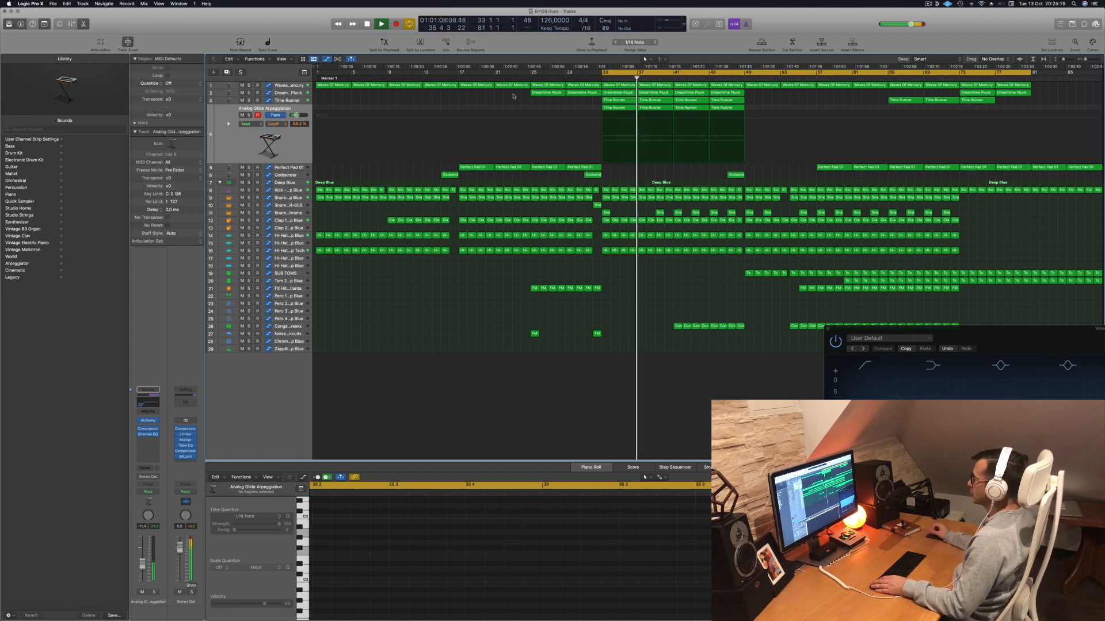
key("space")
key("space")
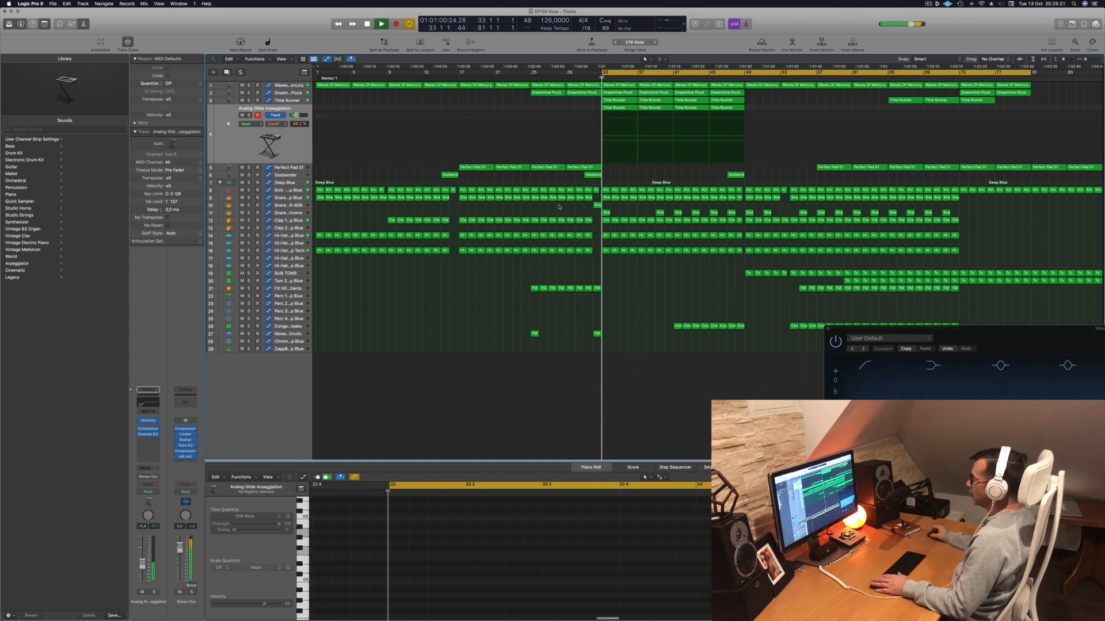
key("space")
key("space")
Duplicate the Time Runner track as a new instrument track, copy the region at bar 33 onto it and replay
left_click(300, 101)
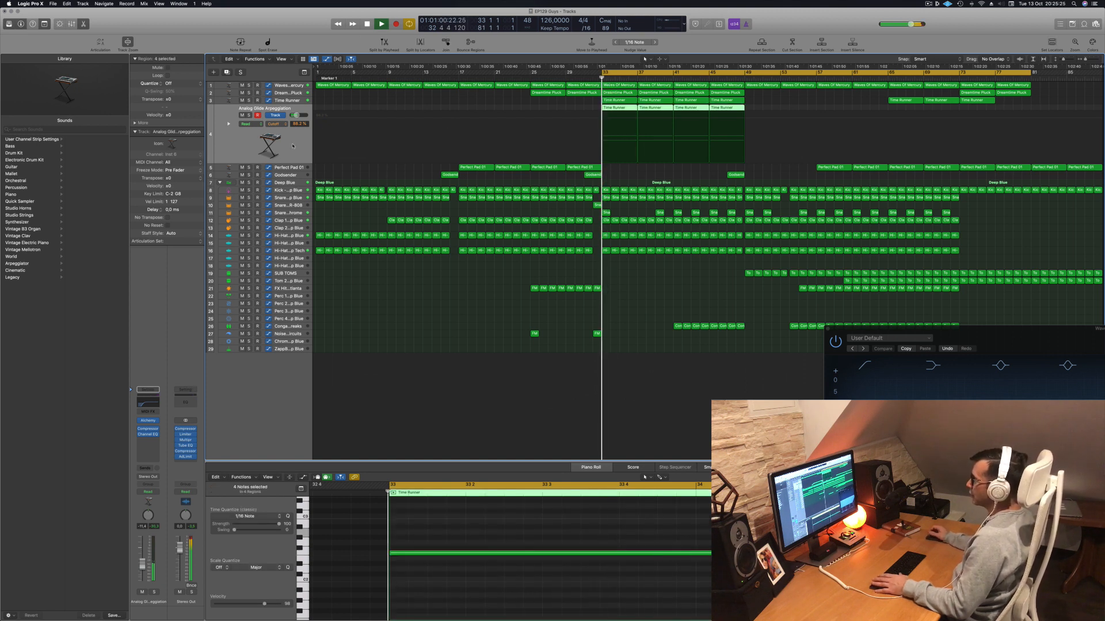
left_click(300, 100)
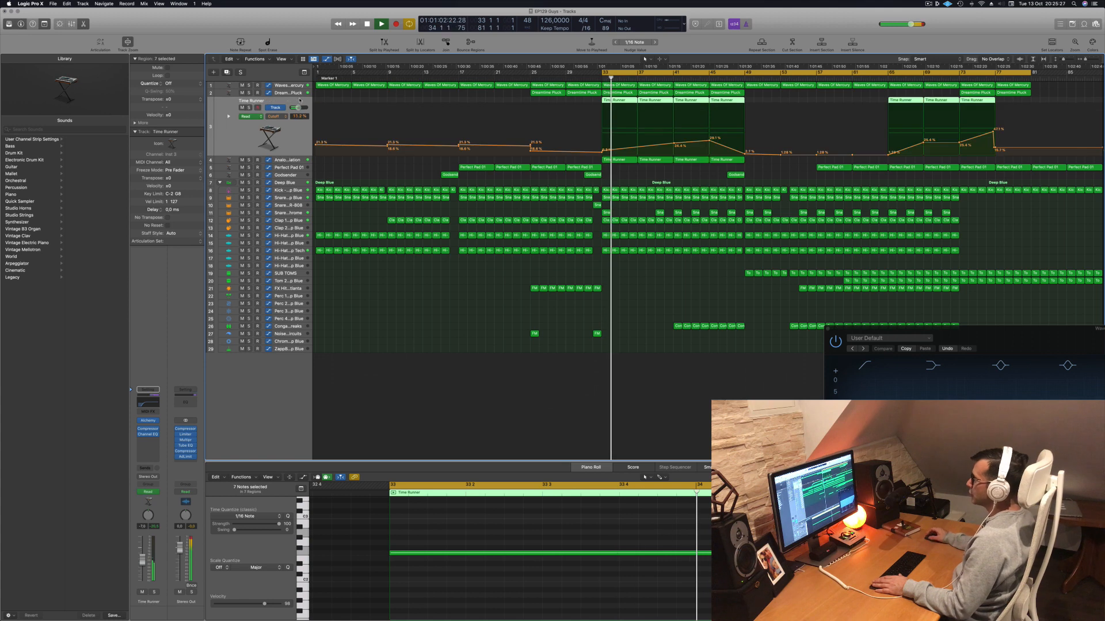
key("super+d")
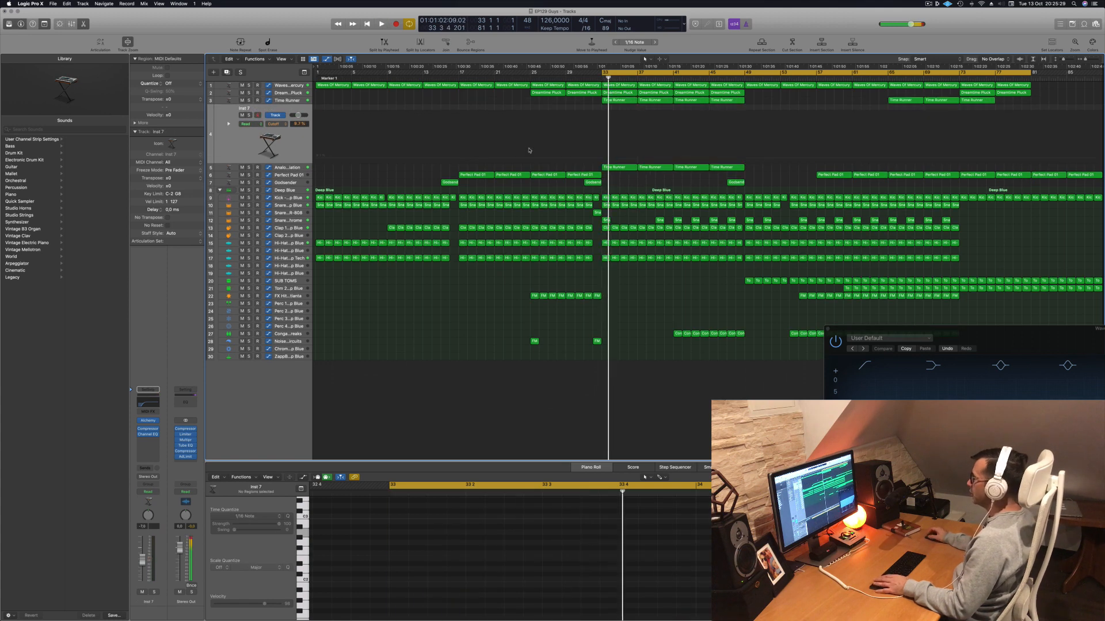
mouse_move(619, 100)
left_mouse_down()
mouse_move(619, 111)
mouse_move(617, 100)
left_mouse_up()
key("space")
key("space")
key("space")
left_click(275, 145)
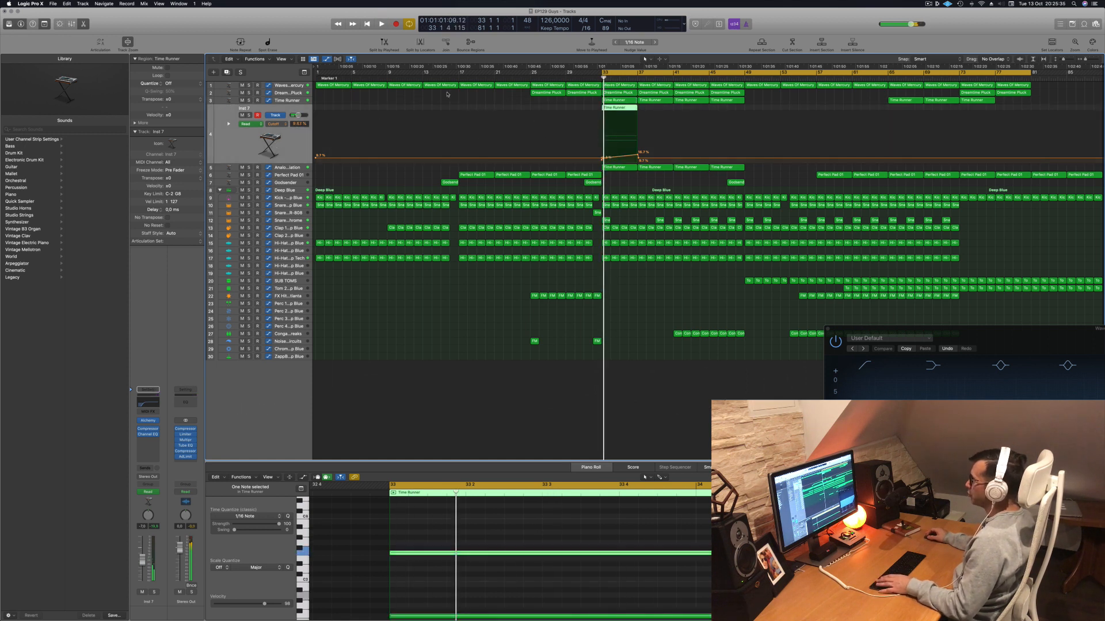
Stop playback and remove a note from the copied Time Runner region in the Piano Roll
key("space")
scroll(454, 536, "down", 3)
scroll(500, 544, "down", 4)
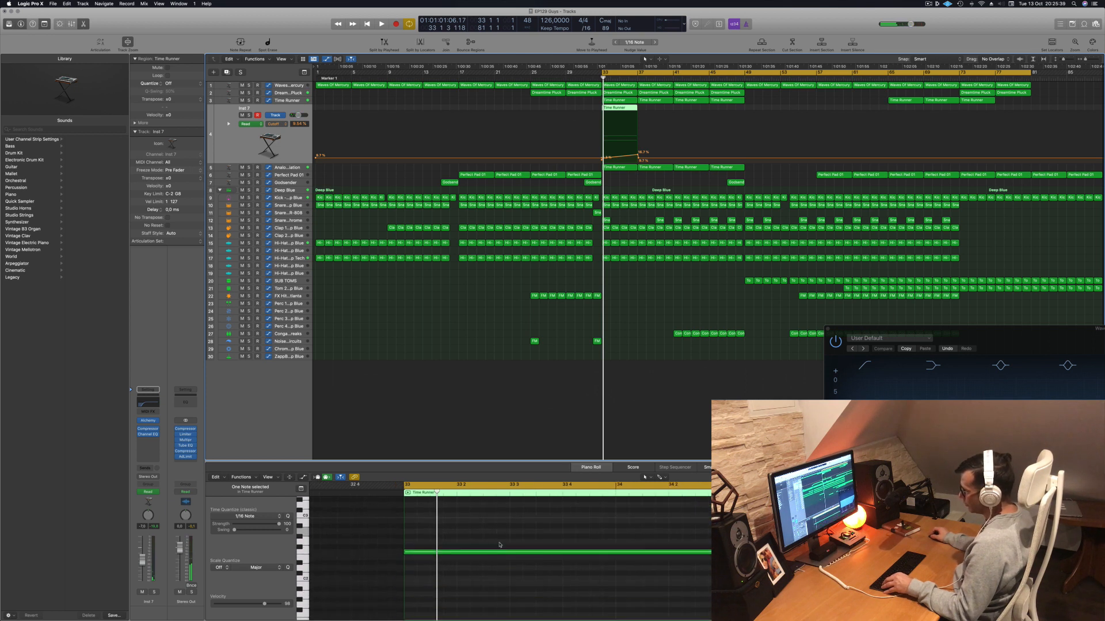
left_click(515, 561)
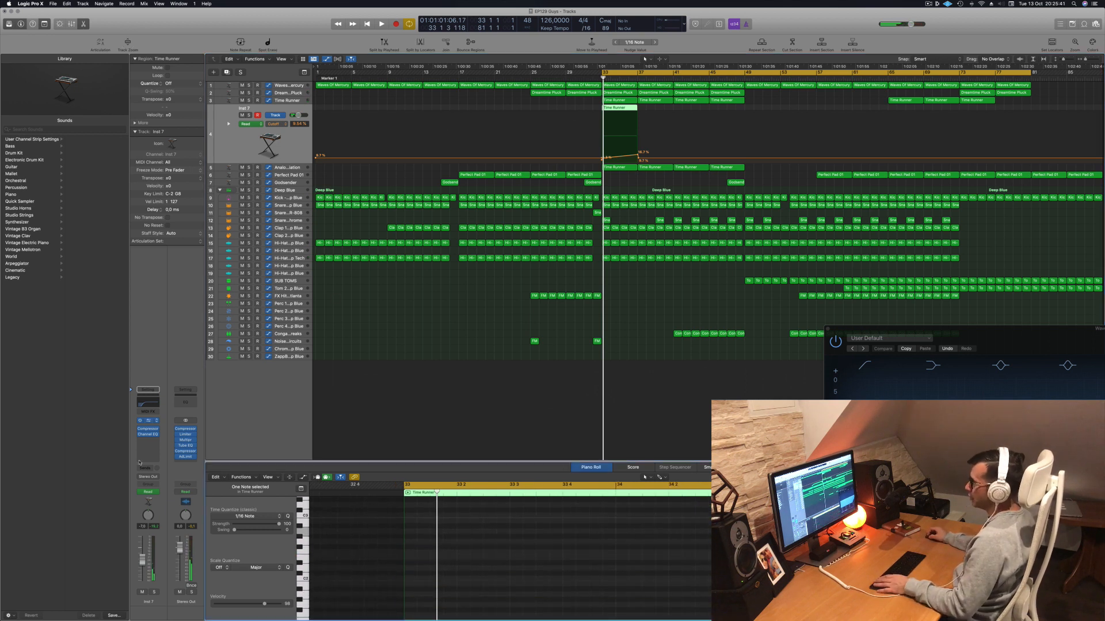
Delete the new track's Cutoff automation and repeat the Time Runner region until bar 49
left_click_drag(609, 108, 644, 107)
key("ctrl+super+BackSpace")
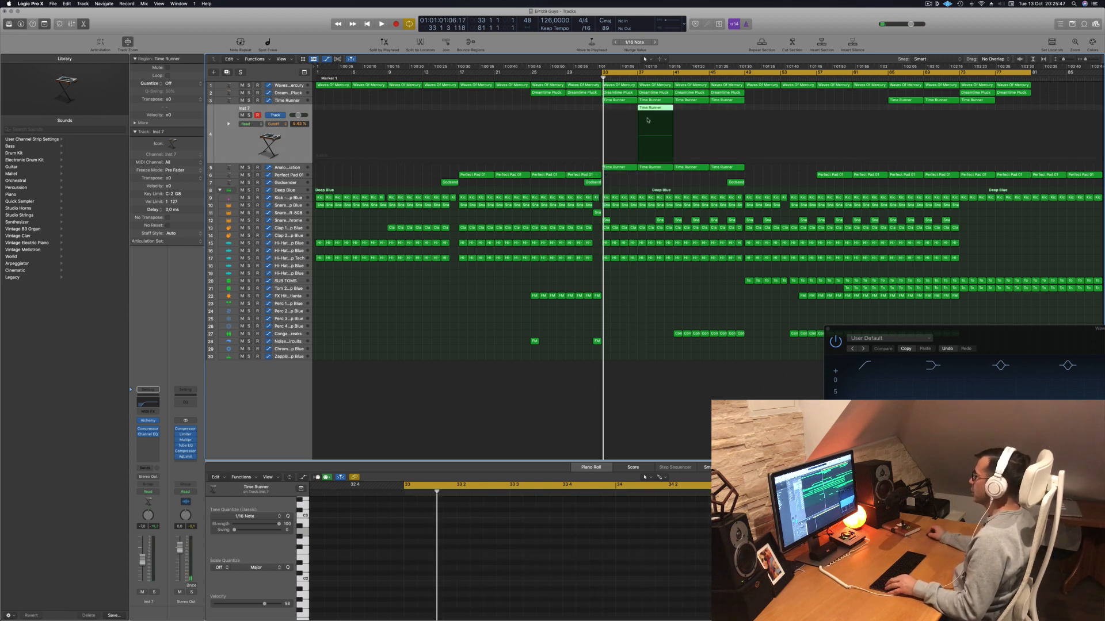
left_click_drag(647, 111, 685, 112)
key("space")
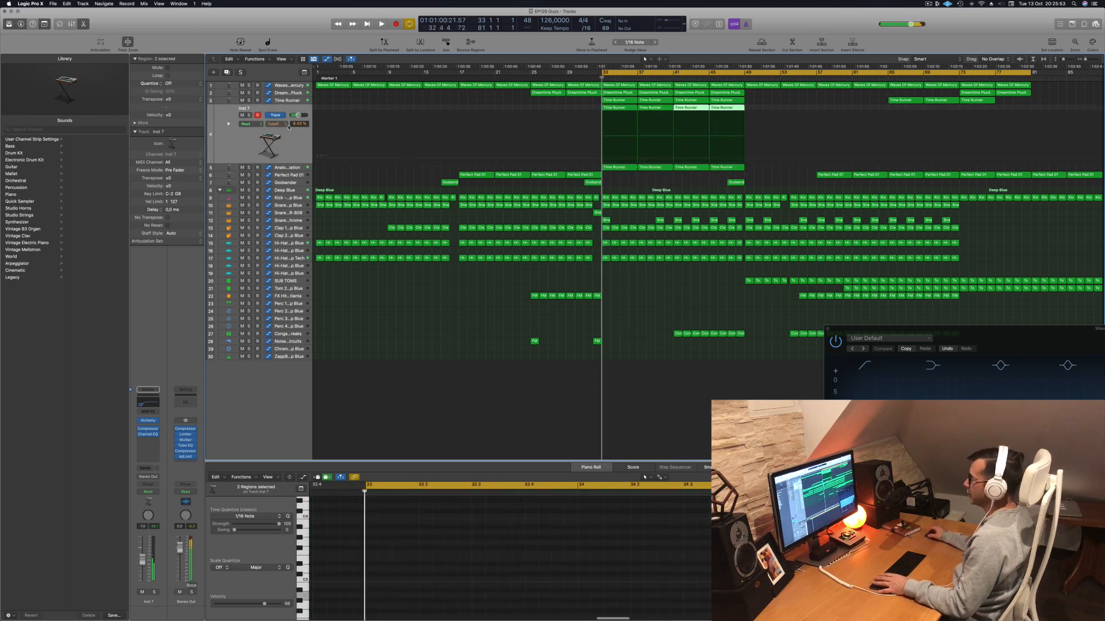
Show the new track's Alchemy synth and filter its preset browser to the Drums category
left_click(255, 143)
key("space")
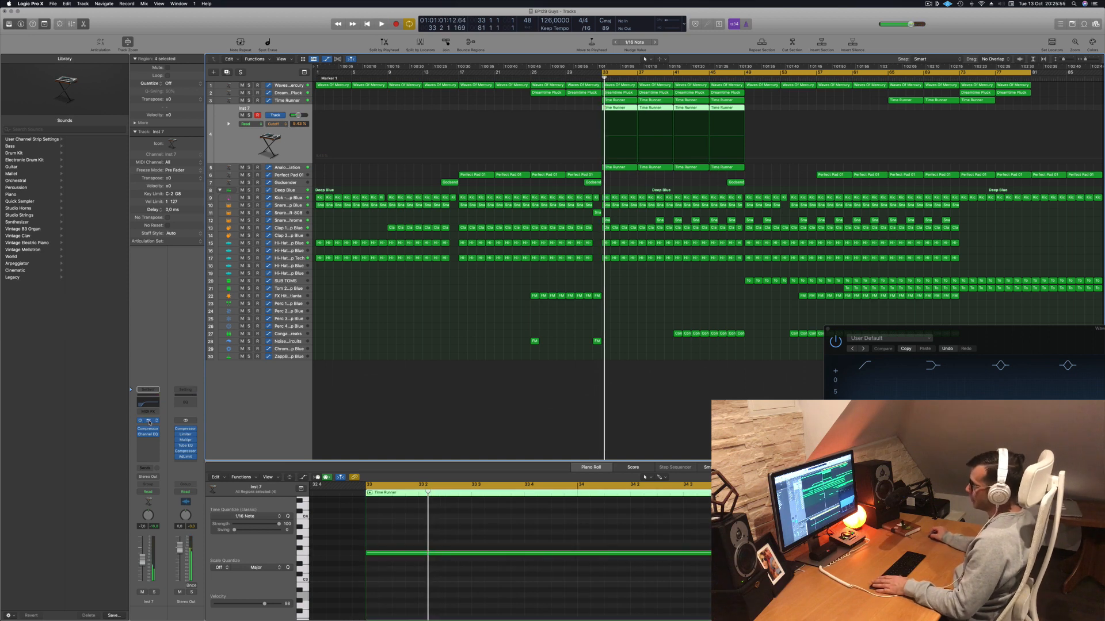
left_click_drag(546, 105, 569, 114)
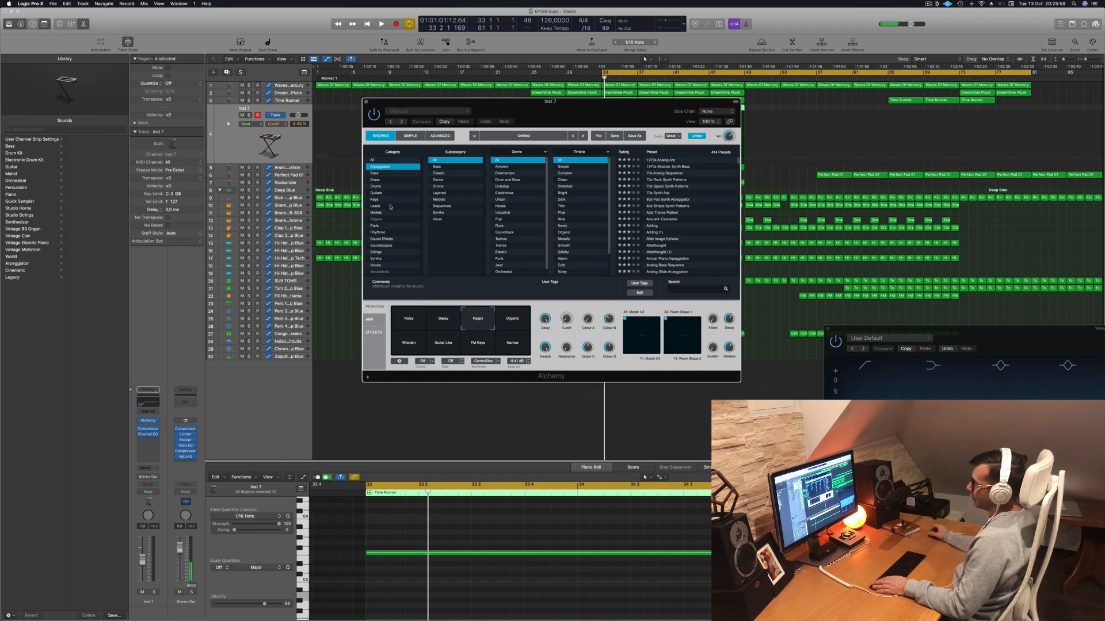
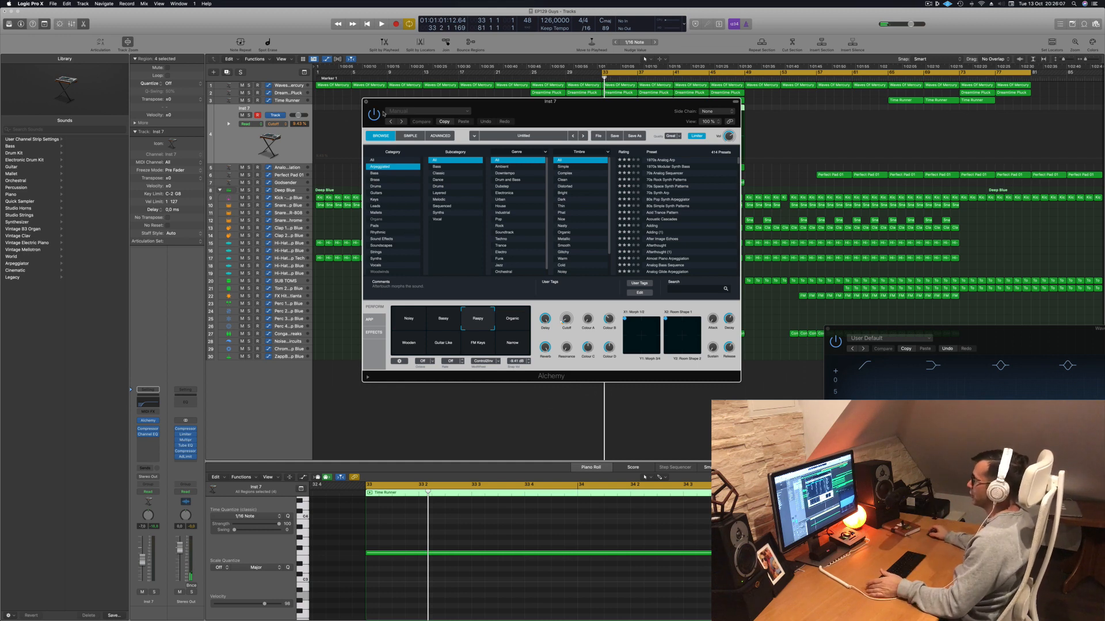
left_click_drag(589, 111, 585, 112)
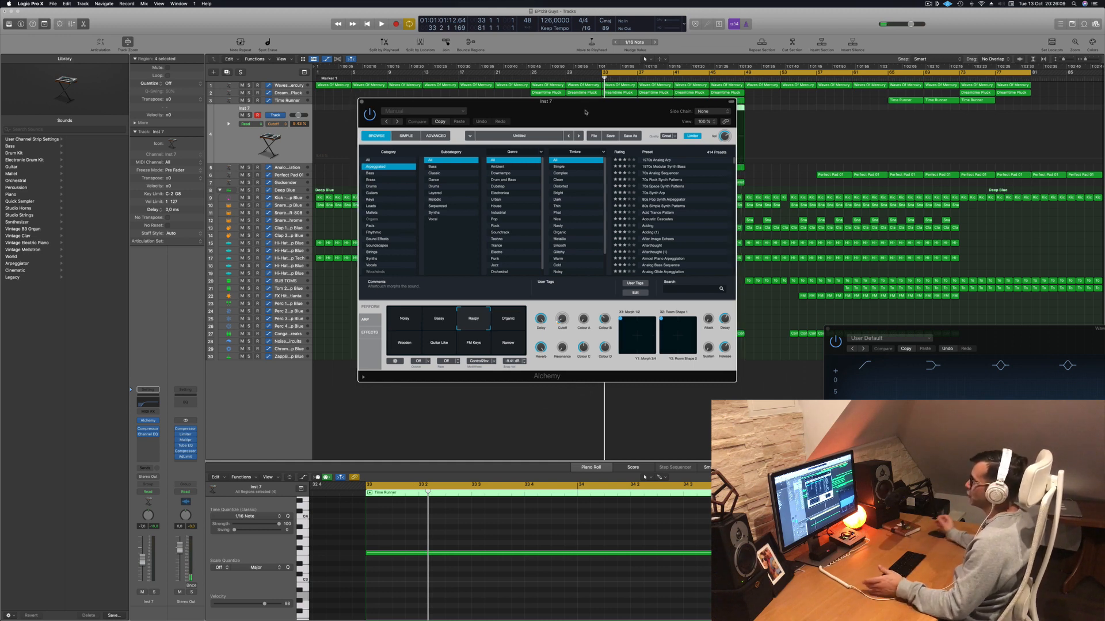
left_click_drag(585, 112, 620, 114)
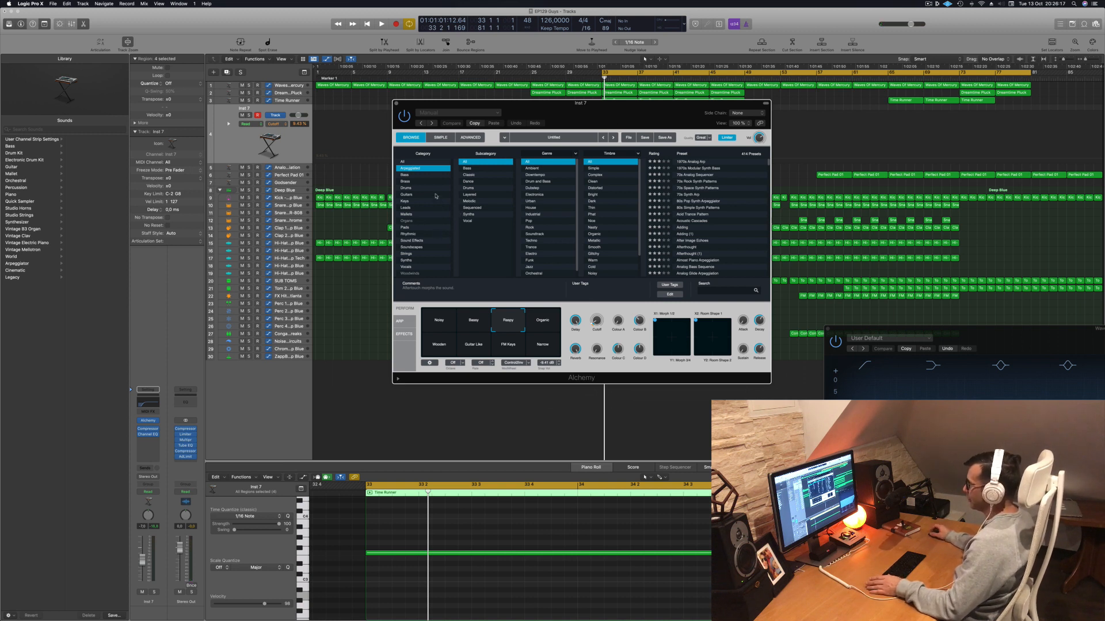
left_click(405, 189)
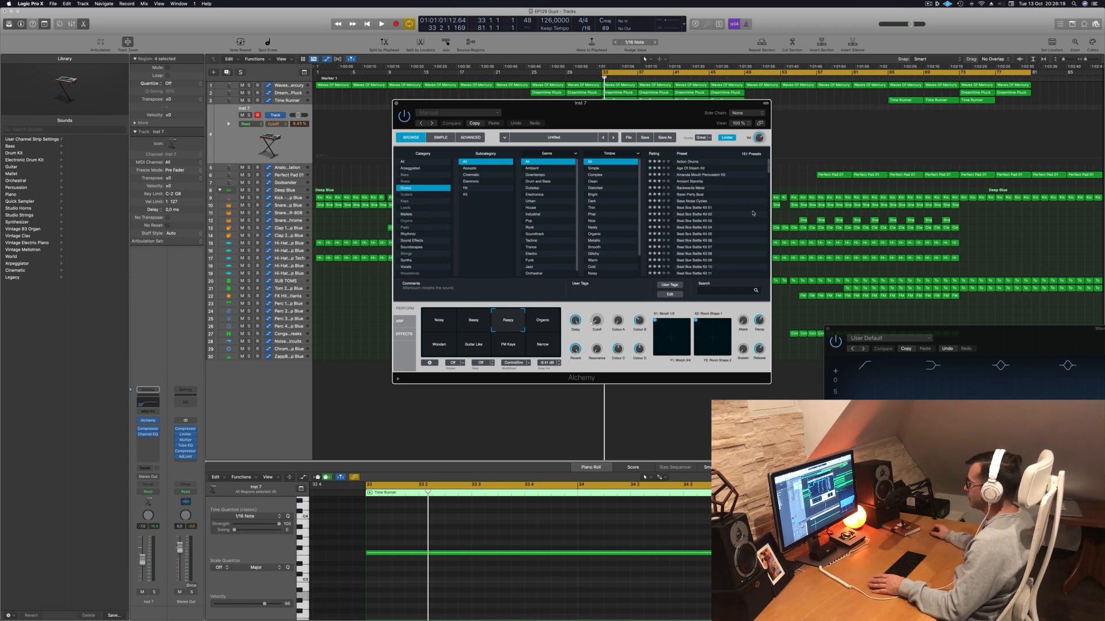
Audition Beat Box Battle Kit 03 with the track soloed, then Backwards Metal, Ancient Starship and Beat Box Parts 01 in the full mix
left_click_drag(672, 113, 894, 145)
key("space")
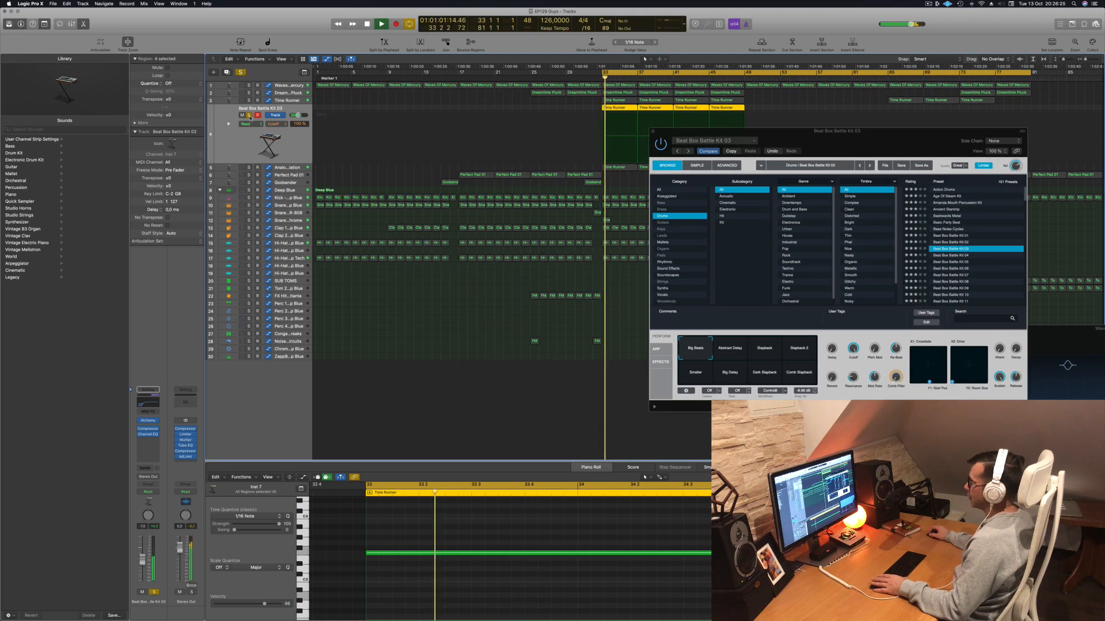
left_click(947, 217)
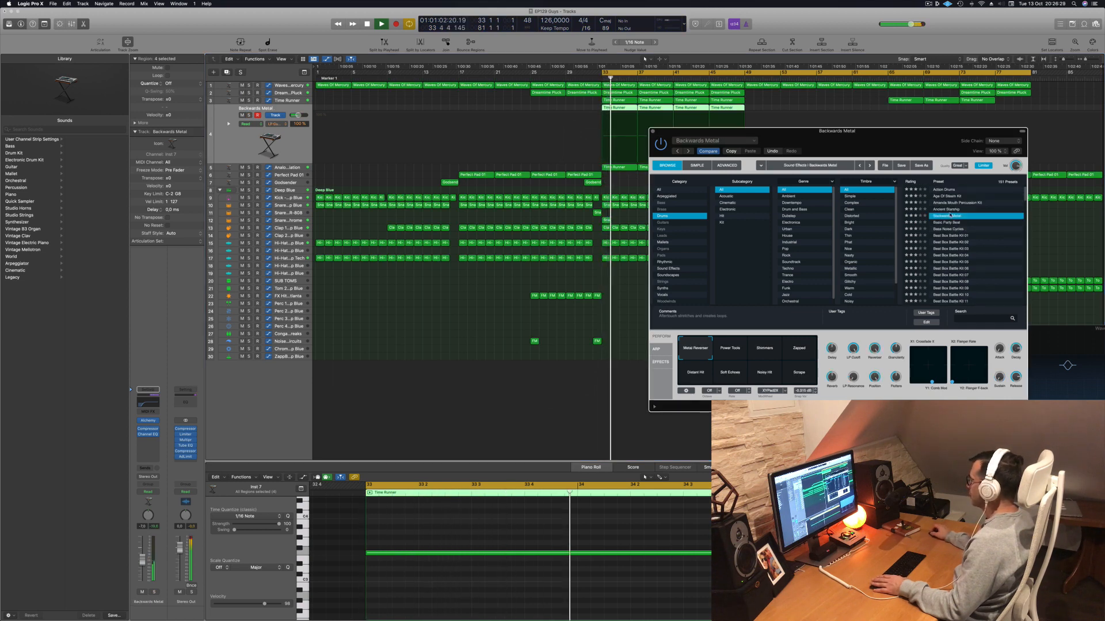
left_click(947, 210)
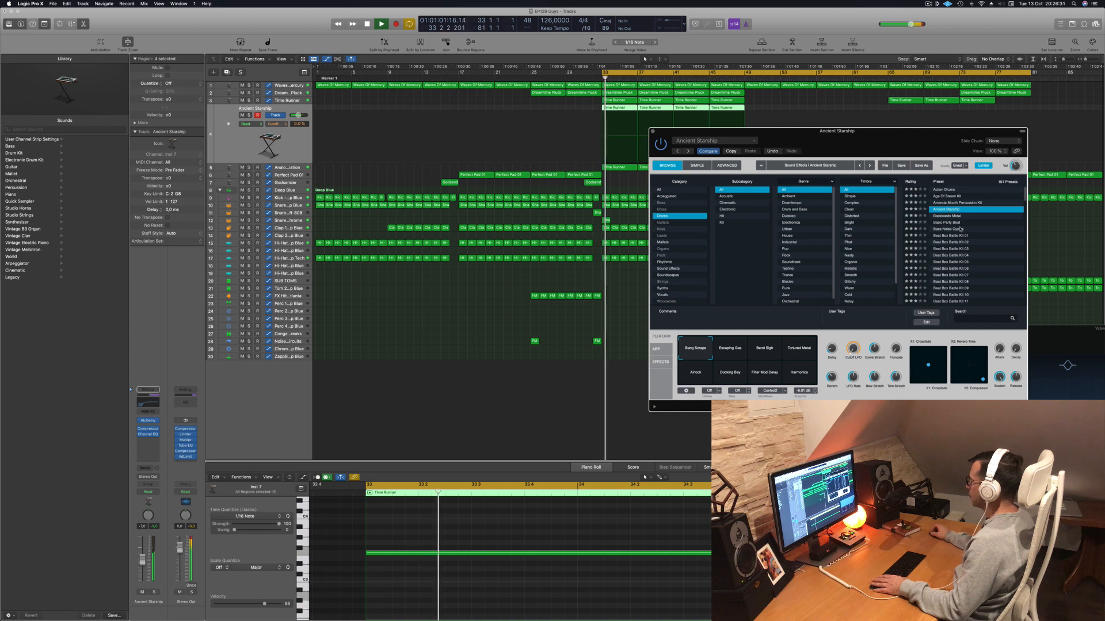
scroll(961, 230, "down", 5)
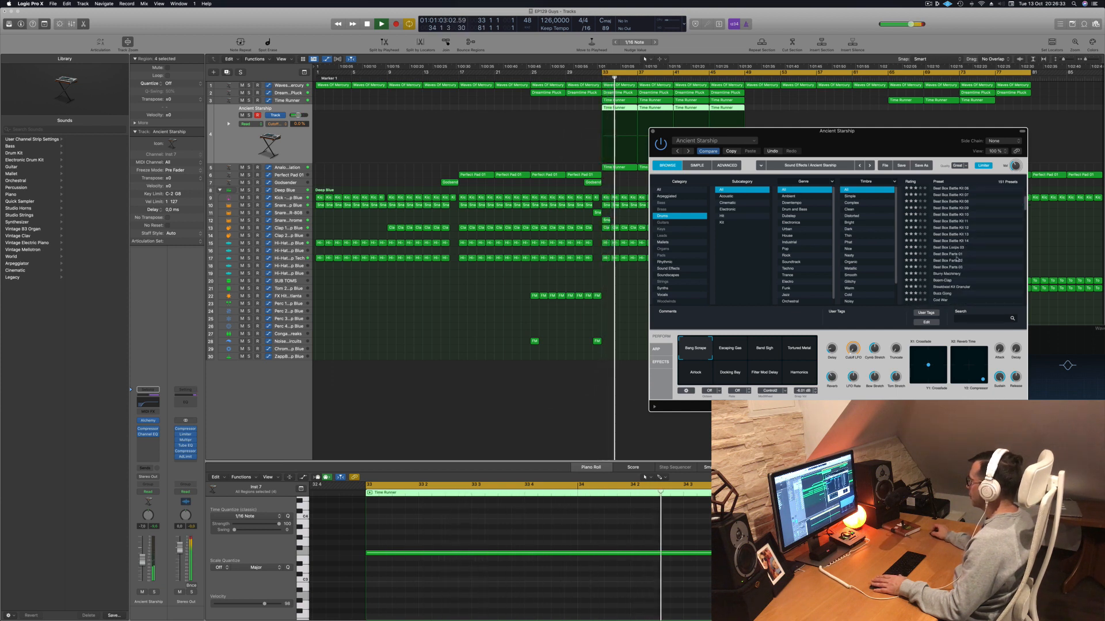
left_click(958, 256)
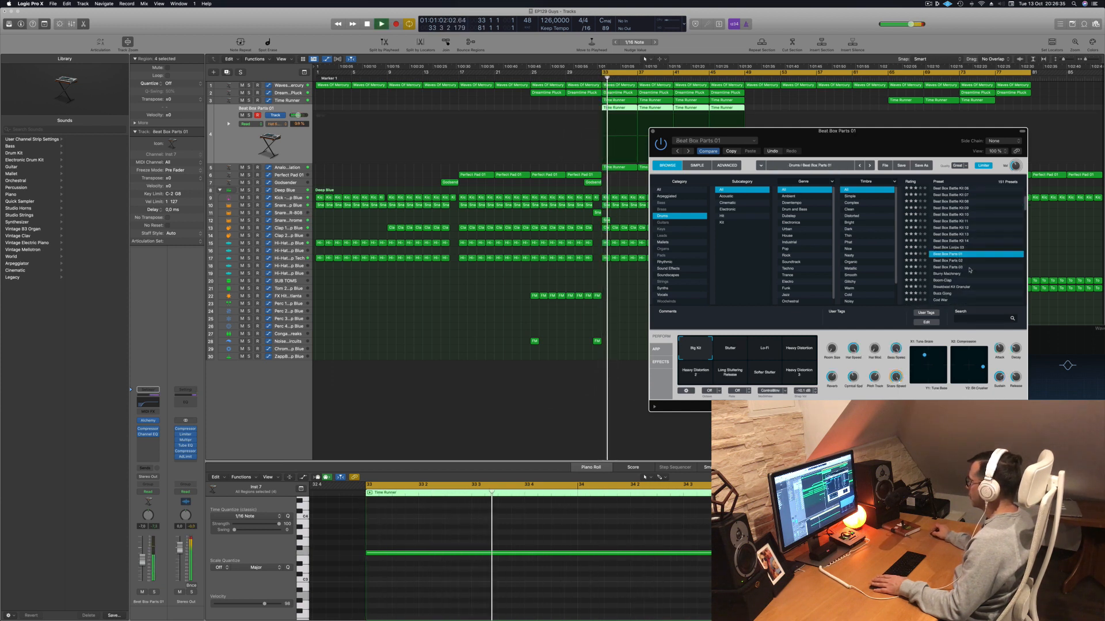
Audition the presets Blurry Machinery and Breakbeat Kit Granular, and load Cutting Through Ice Caves
scroll(969, 270, "down", 1)
left_click(946, 249)
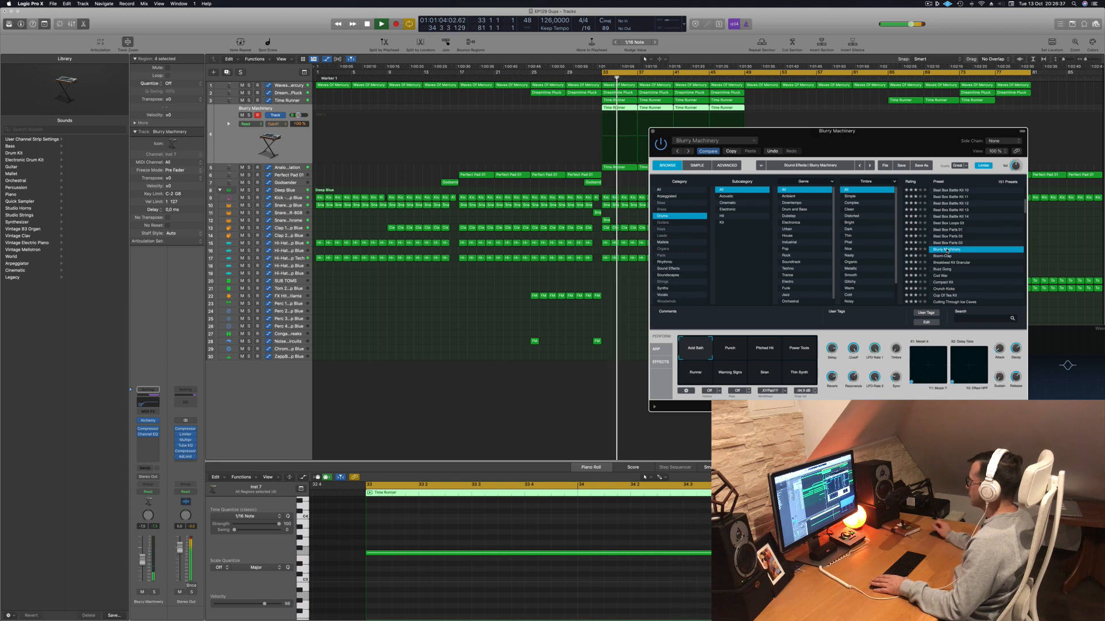
scroll(944, 246, "down", 2)
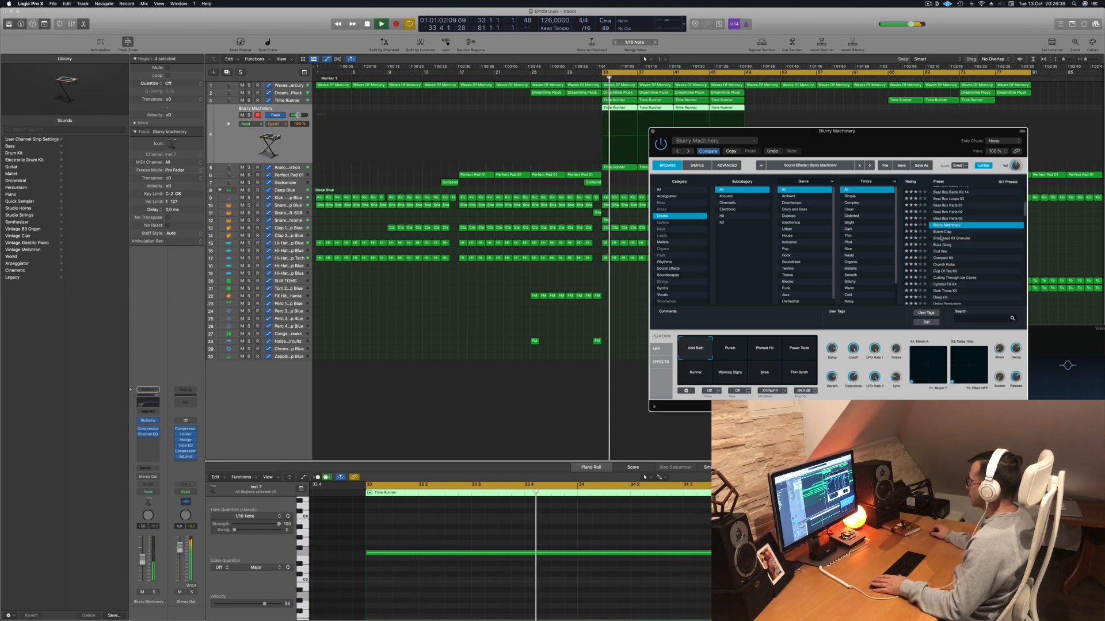
left_click(955, 238)
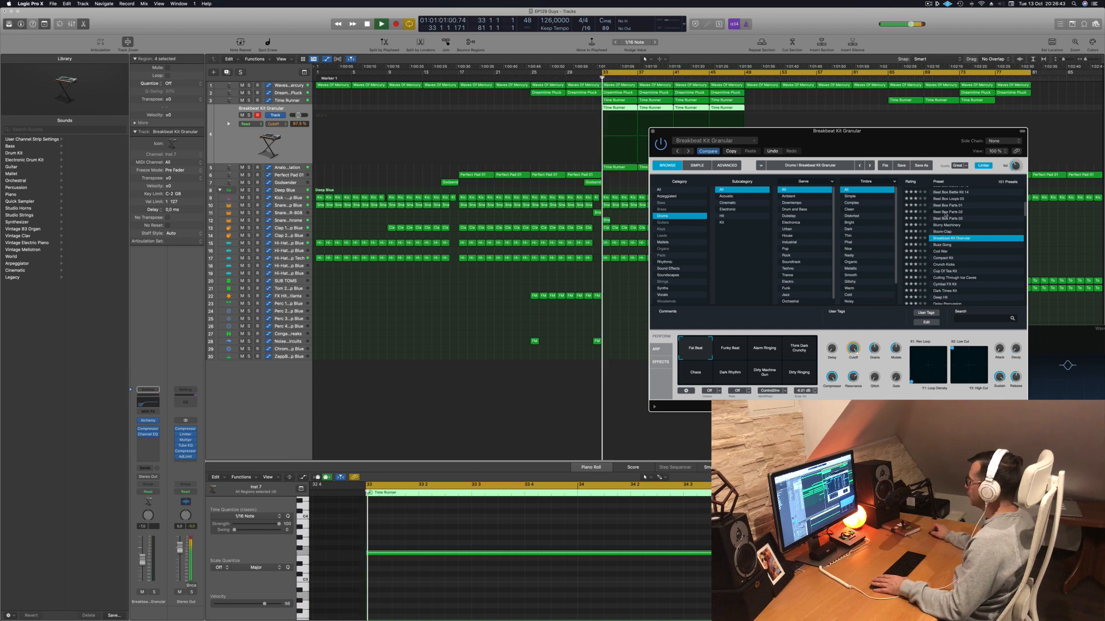
scroll(957, 252, "down", 2)
left_click(957, 249)
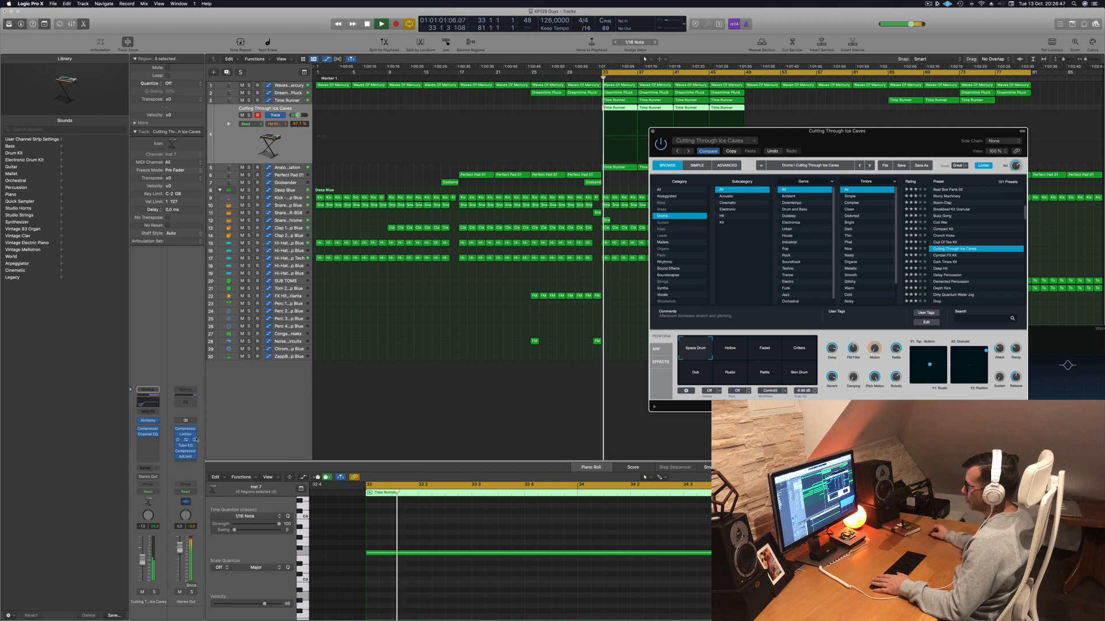
Add an Arpeggiator MIDI effect to the Cutting Through Ice Caves track and replay from bar 33
left_click(151, 412)
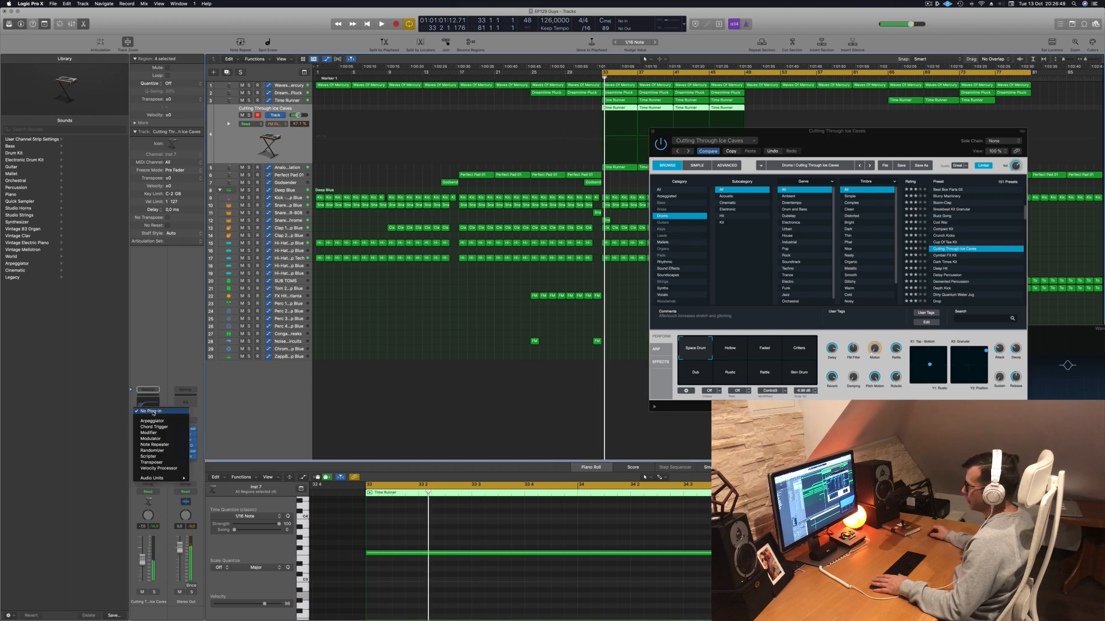
left_click(152, 421)
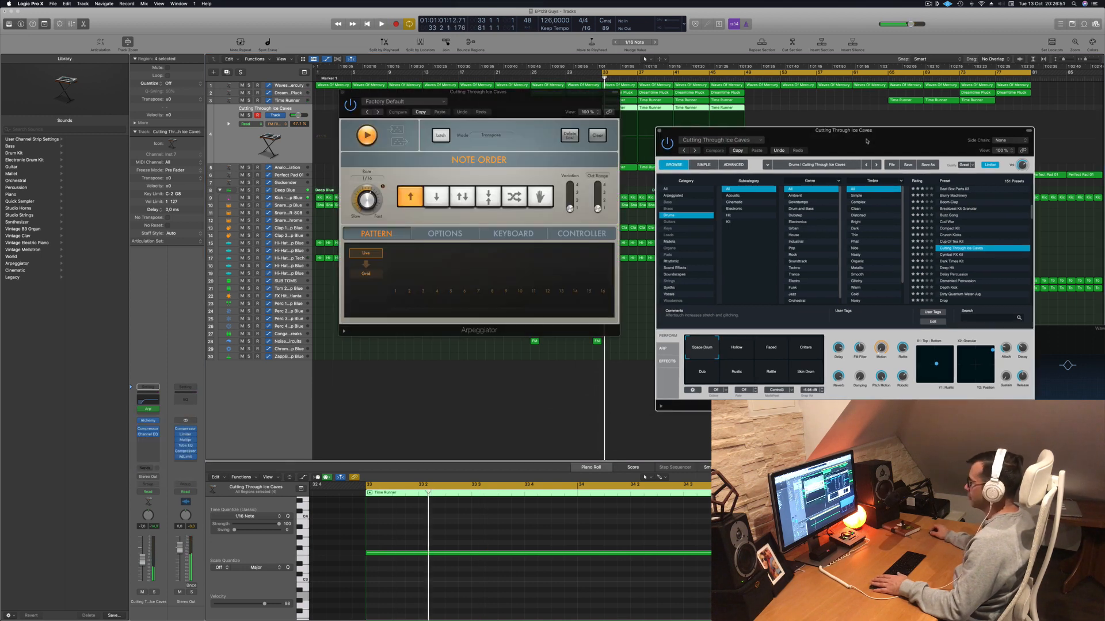
left_click_drag(853, 141, 819, 140)
key("space")
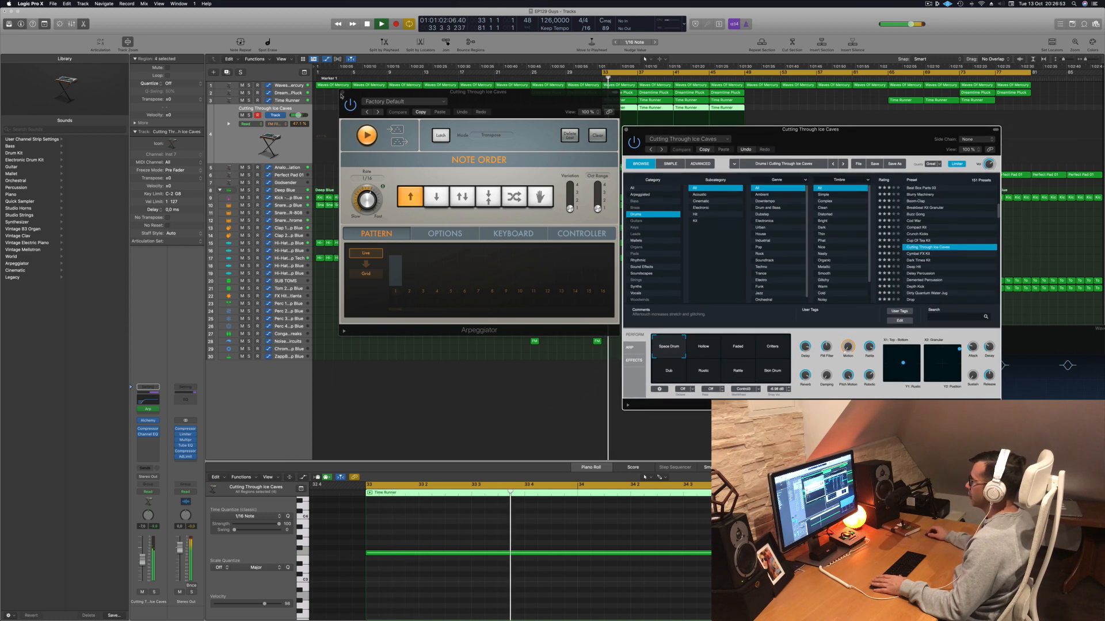
Adjust the Arpeggiator's rate while replaying from bar 33, and close the Arpeggiator window
key("space")
key("space")
left_click_drag(370, 203, 370, 209)
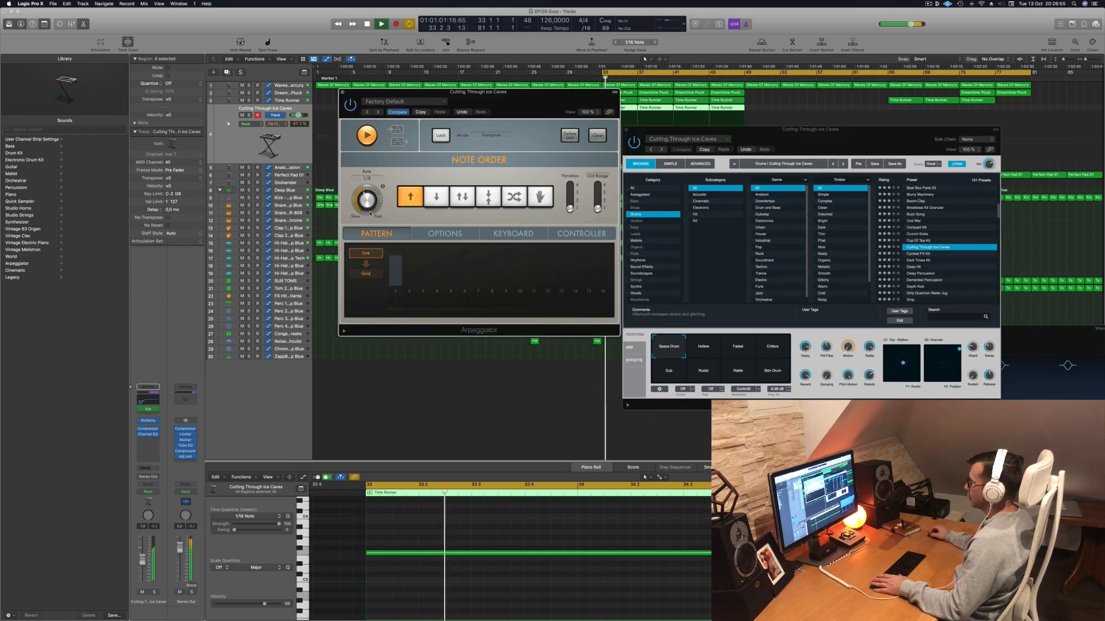
left_click(342, 92)
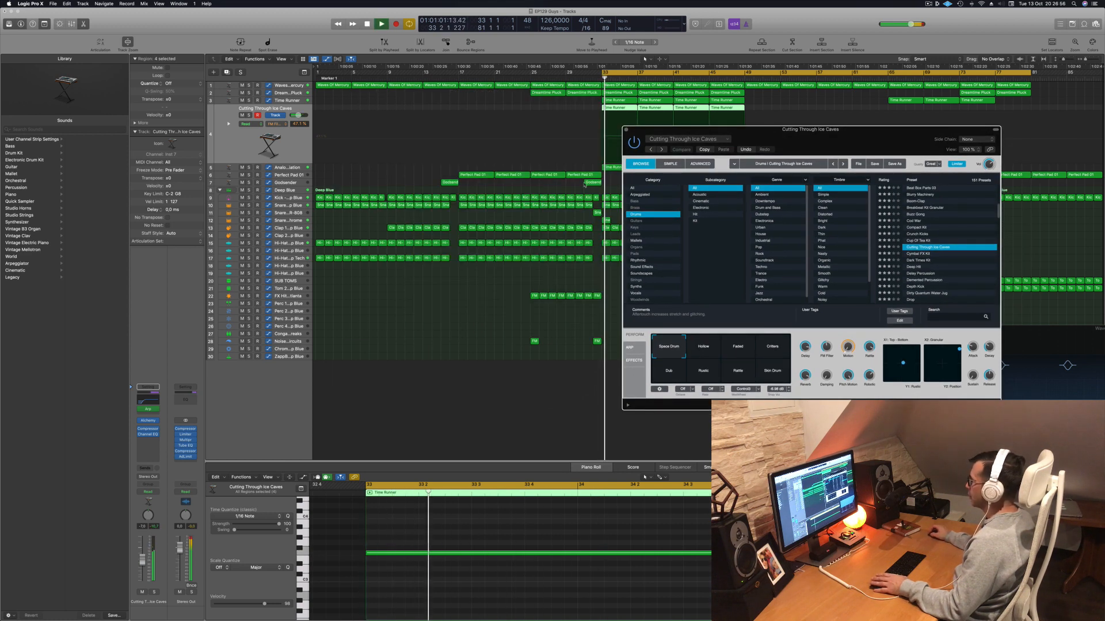
Audition the Alchemy drum presets Dark Times Kit and Deep Hit with the arpeggiator in the full mix
left_click(912, 261)
left_click_drag(872, 140, 889, 121)
left_click(924, 250)
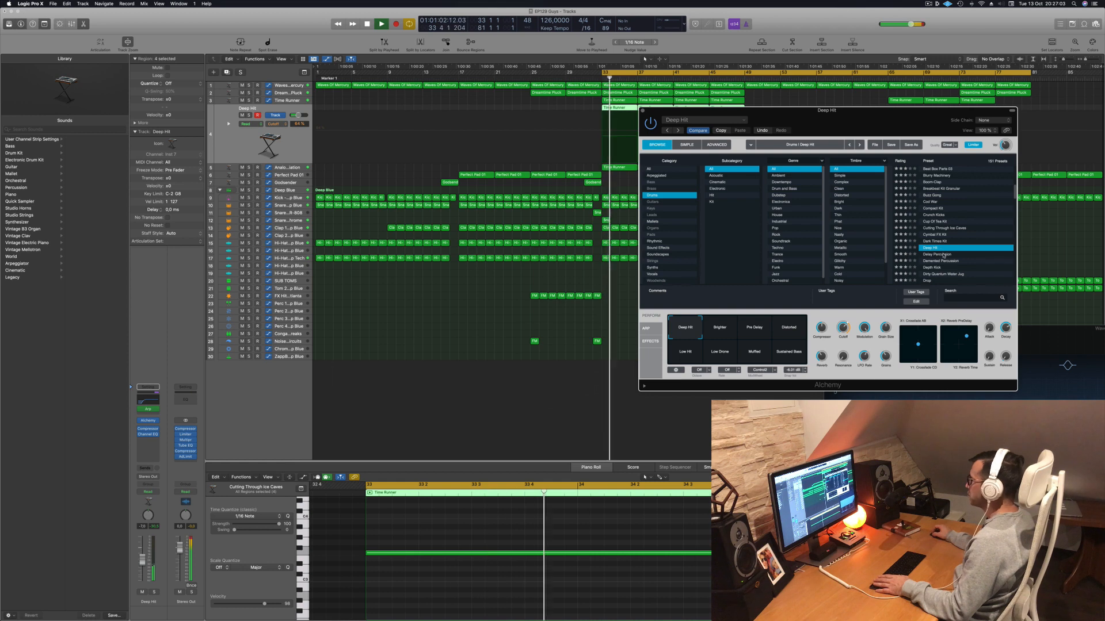
Load the Delay Percussion preset and audition its Frozen, Tremolo, Muffled, Distant, Resonant, Shiver and Cavern variations
left_click(942, 254)
left_click_drag(862, 114, 867, 88)
left_click(726, 301)
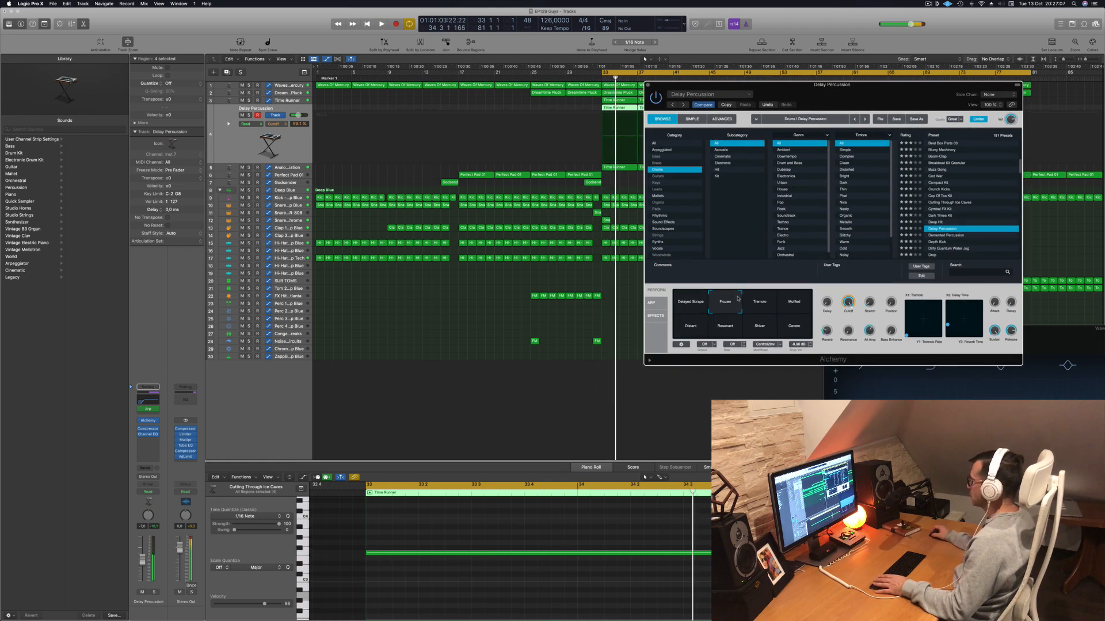
left_click(759, 305)
left_click(792, 307)
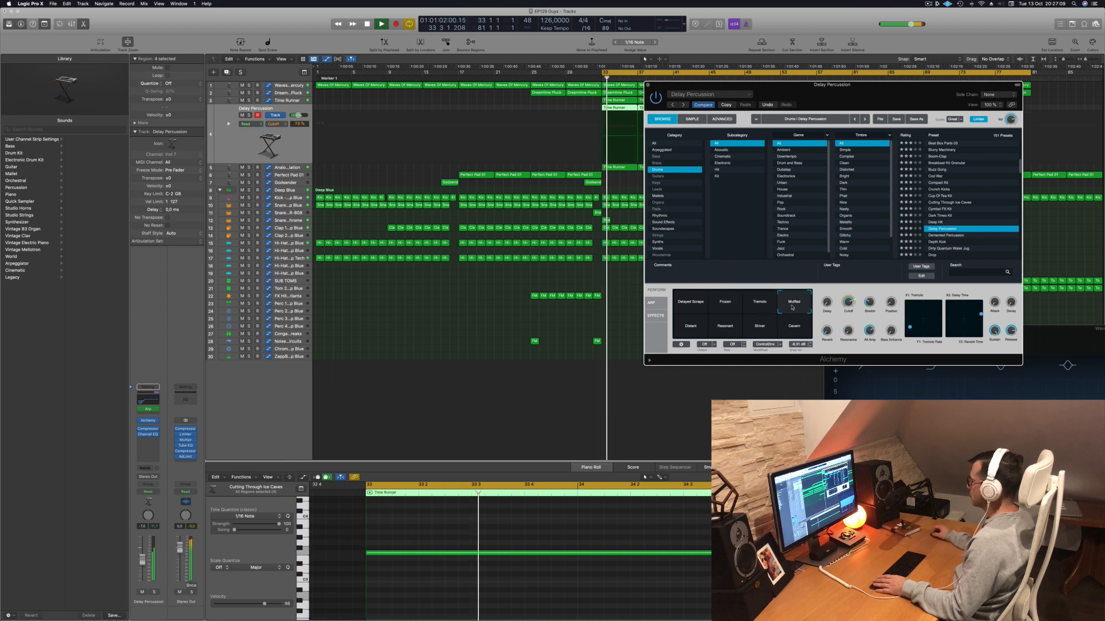
left_click(693, 330)
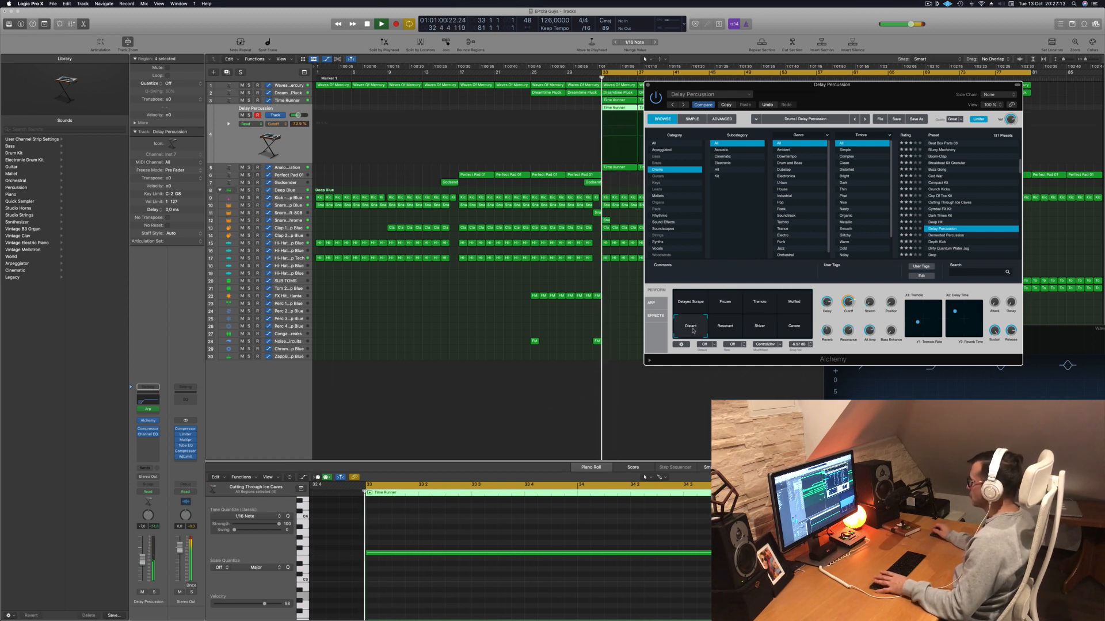
left_click(731, 334)
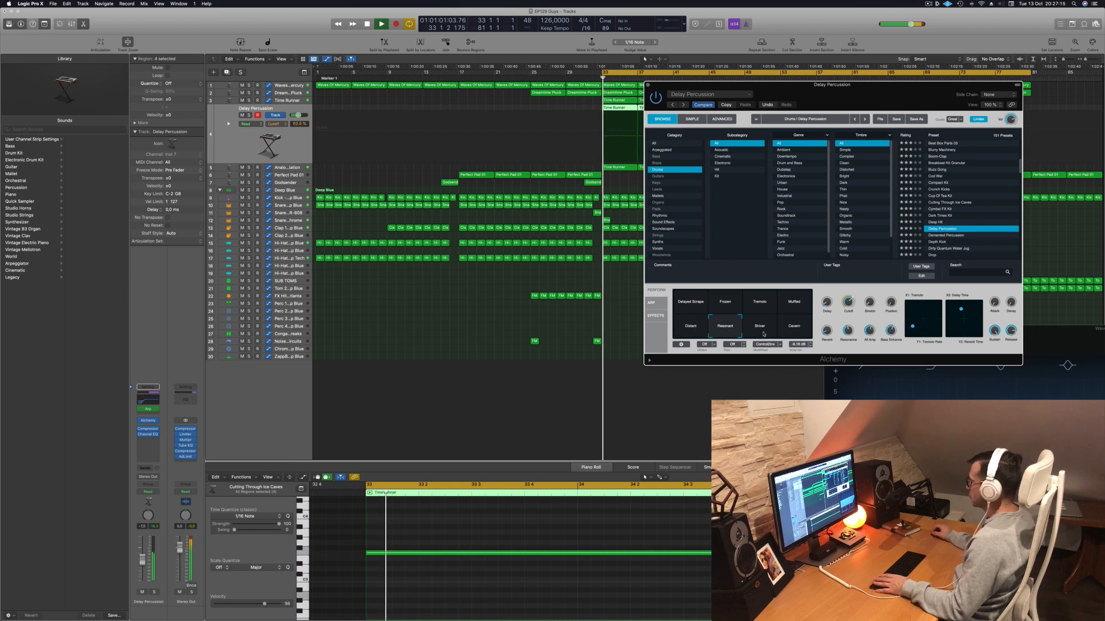
left_click(761, 330)
left_click(794, 328)
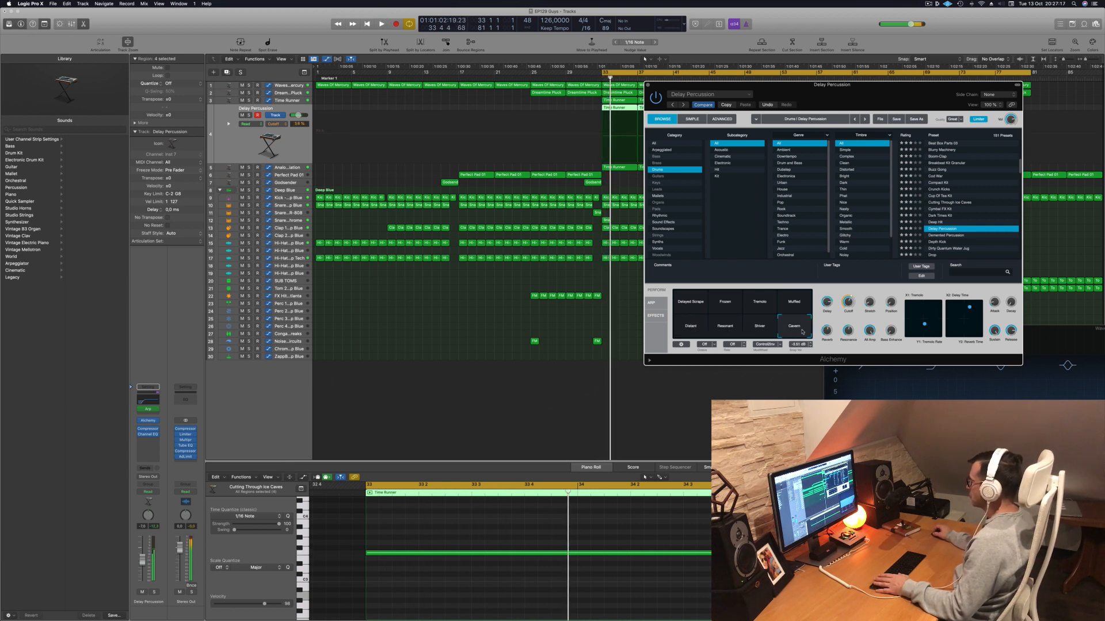
Audition the presets Demented Percussion, Depth Kick and Dirty Quantum Water Jug
left_click(956, 236)
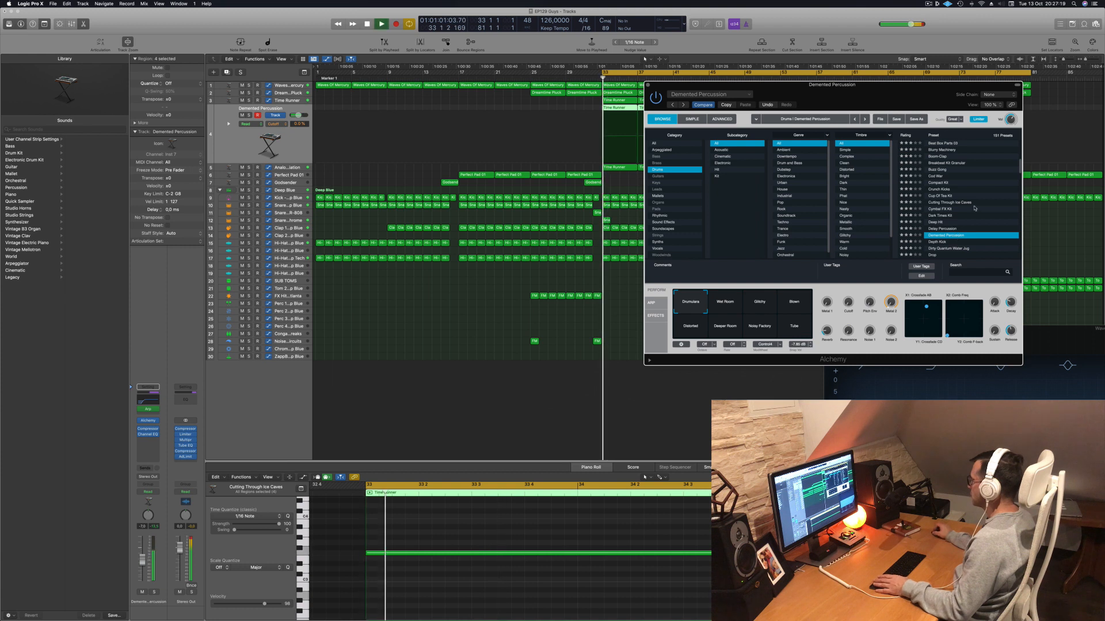
left_click(952, 242)
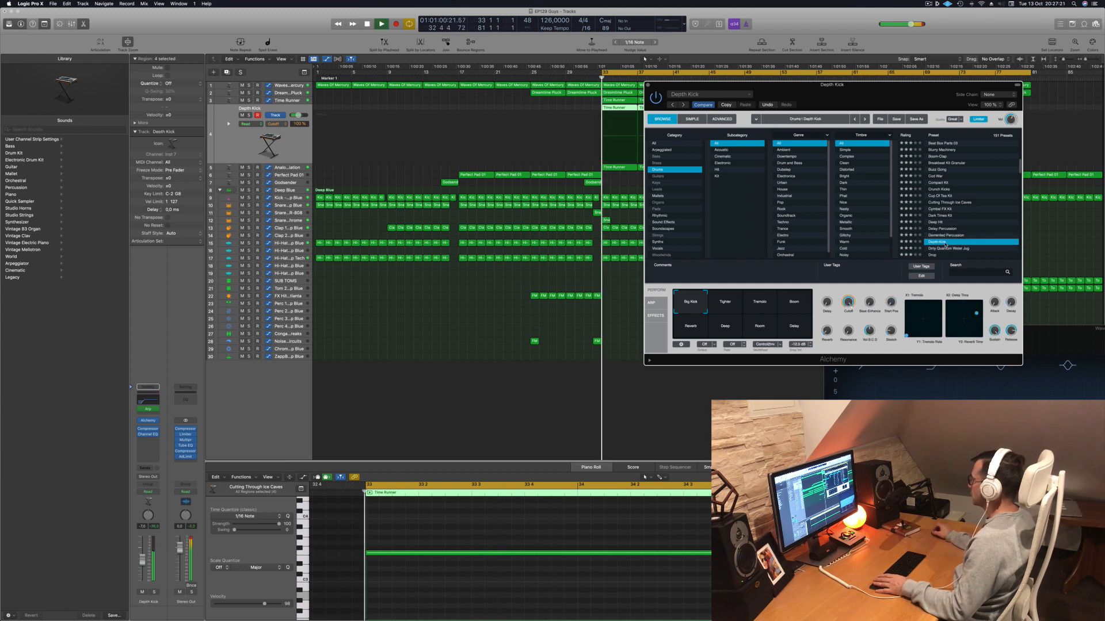
left_click(947, 249)
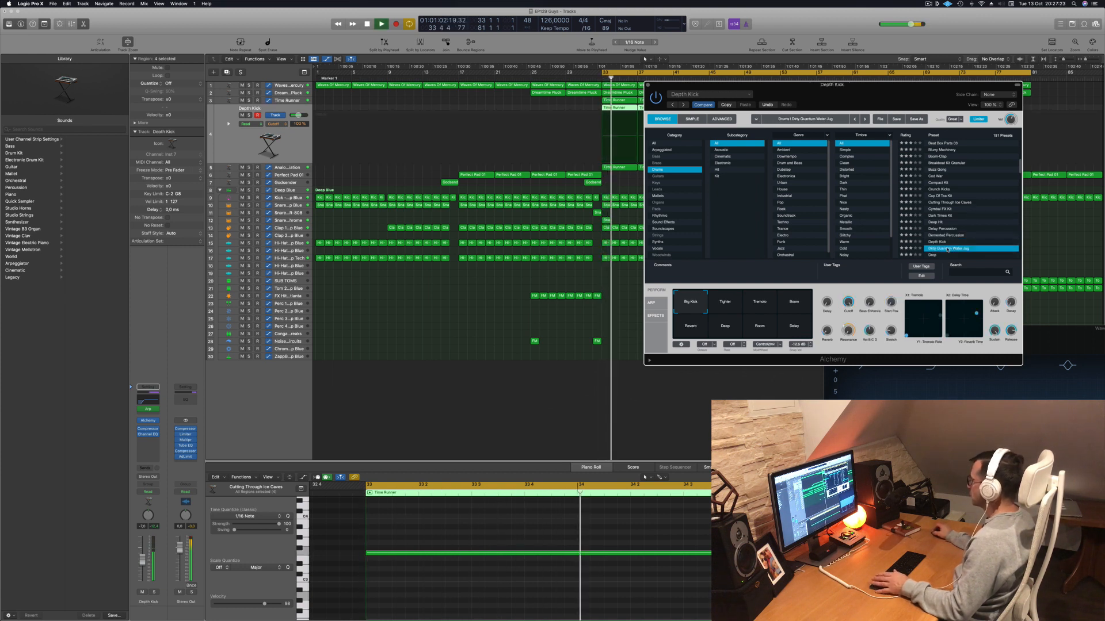
Load the Drop preset and audition its Big Kick, Squelch and Distorted Soundscape variations
scroll(955, 230, "down", 3)
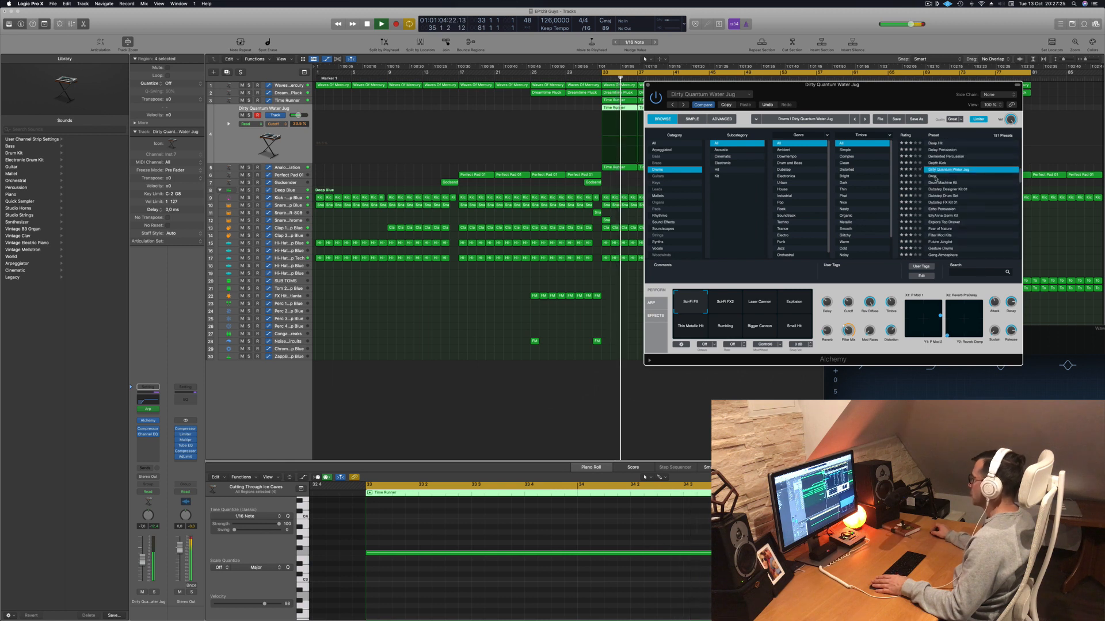
left_click(933, 177)
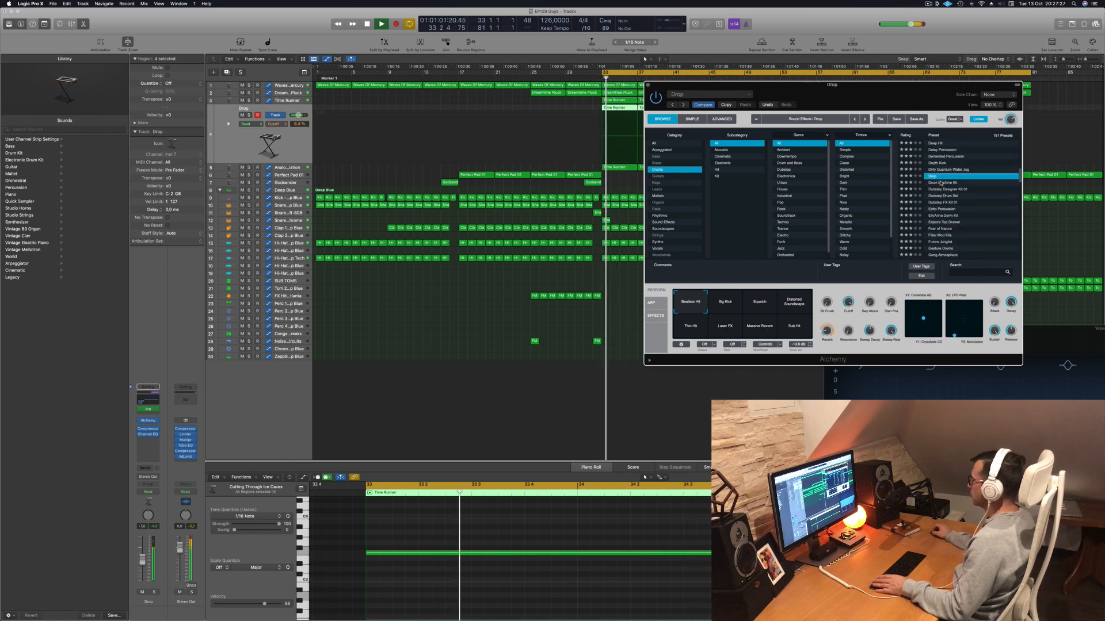
left_click(728, 312)
left_click(761, 309)
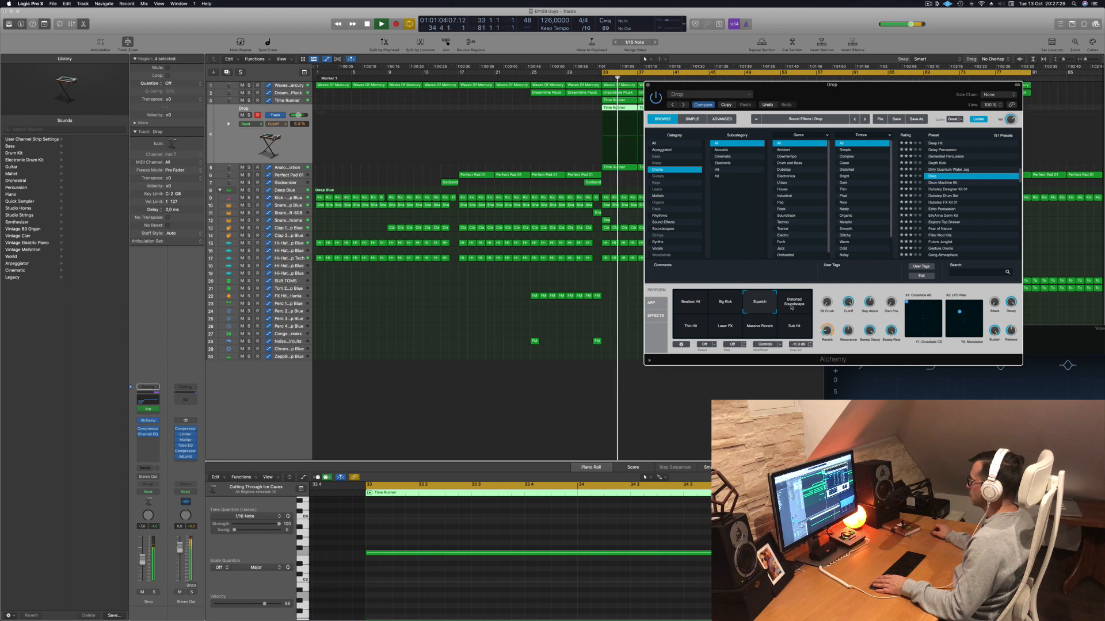
left_click(140, 421)
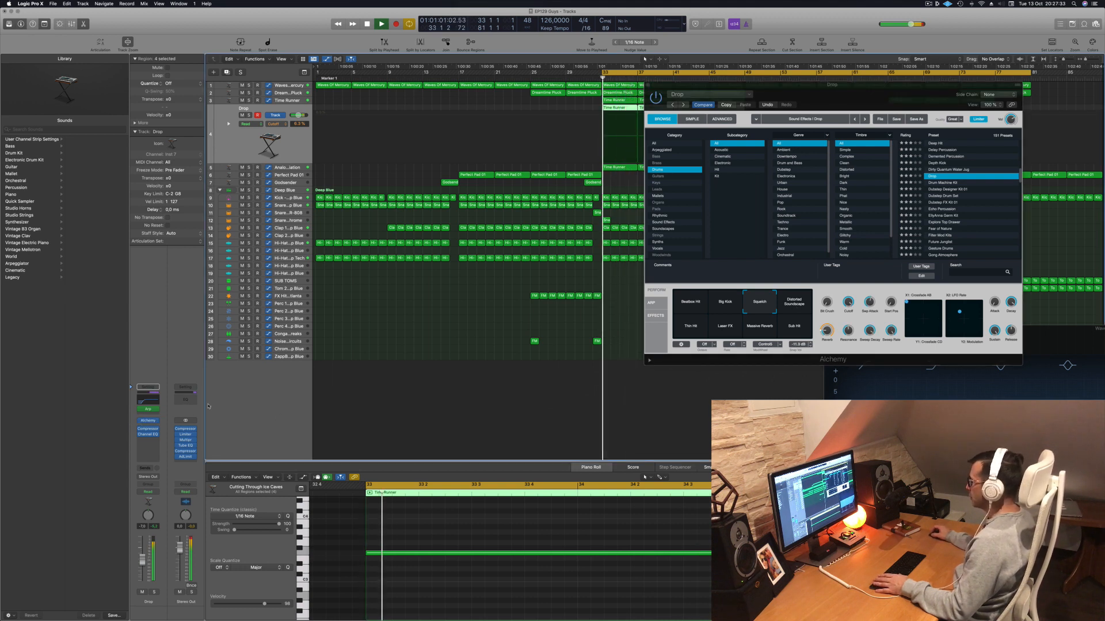
left_click(784, 305)
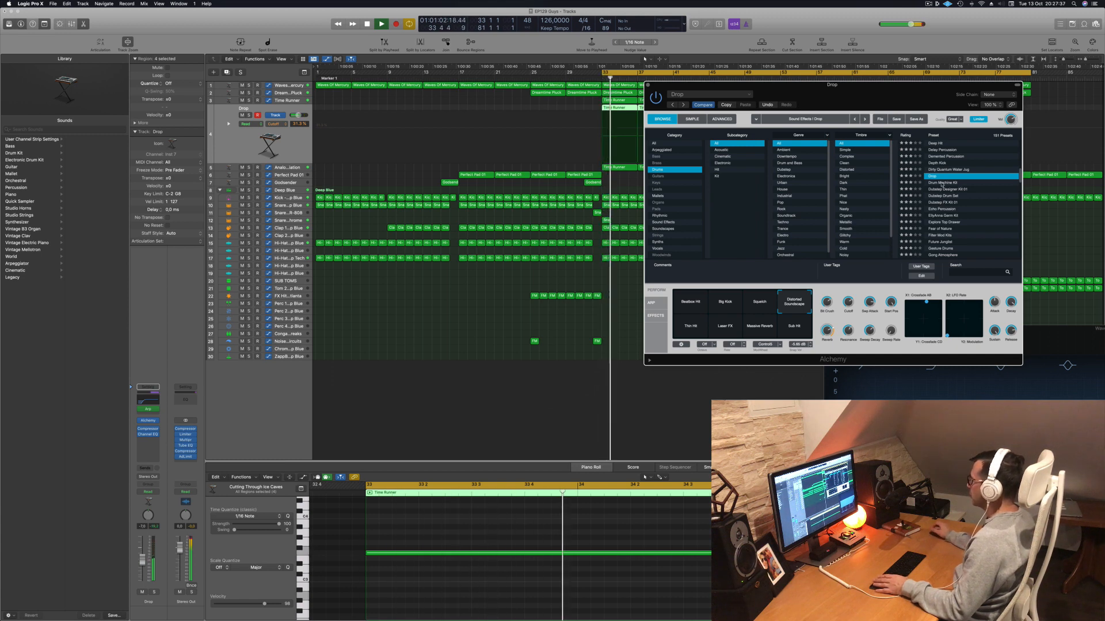
Listen to the Drop track soloed, then audition its Thin Hit, Laser FX and Sub Hit variations in the full mix
left_click(154, 592)
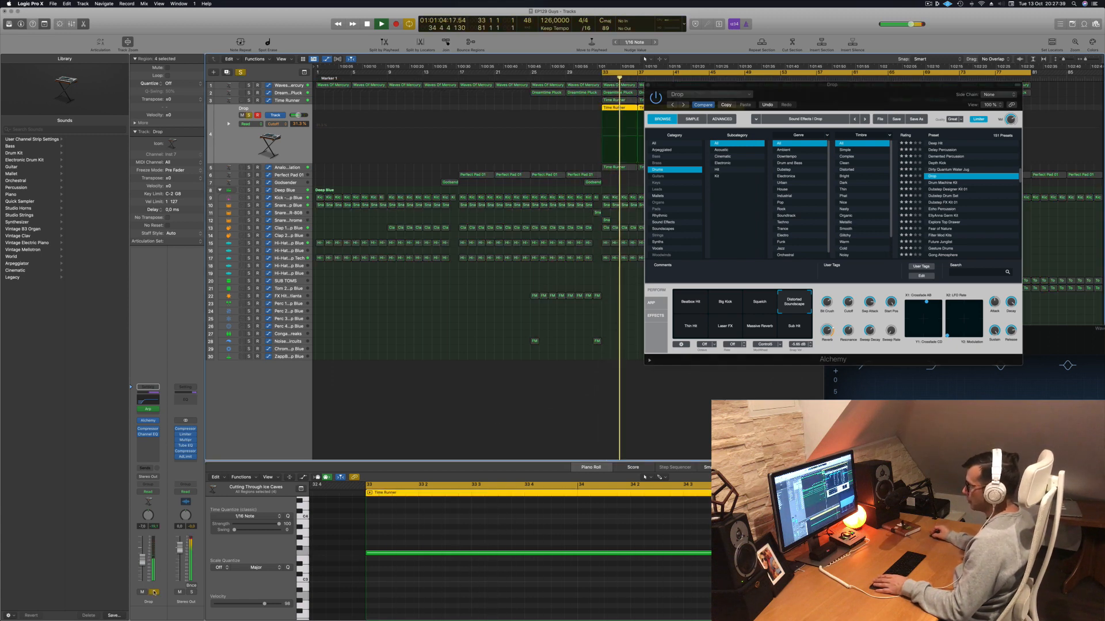
left_click(154, 592)
key("space")
left_click(694, 335)
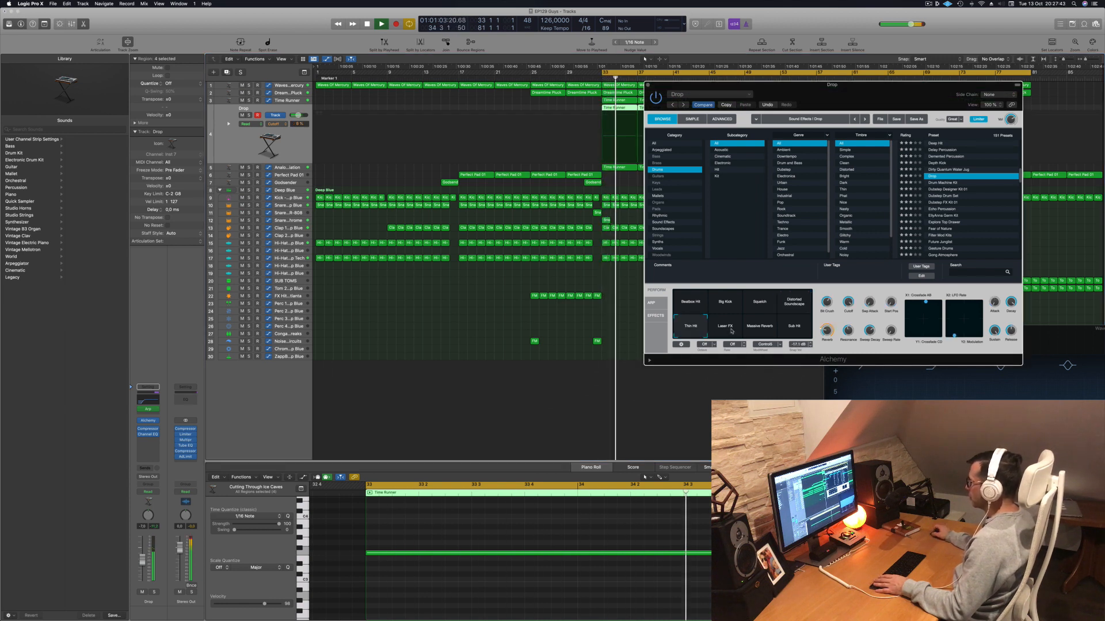
left_click(726, 327)
left_click(793, 333)
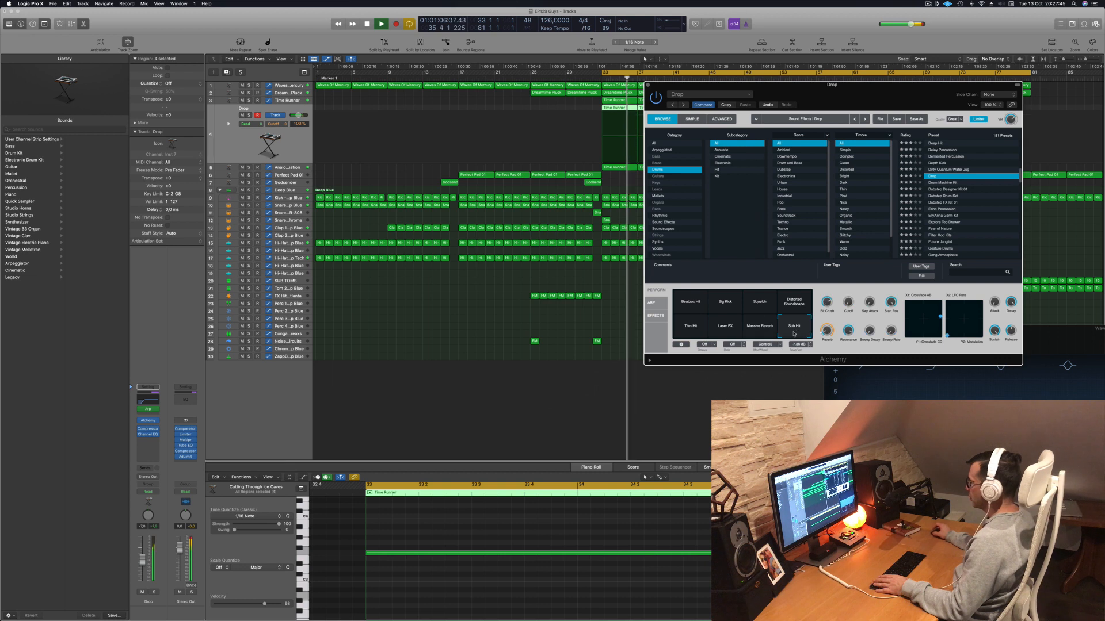
Audition each preset from Drum Machine Kit through Echo Percussion, including Dubstep Designer Kit 01 and Dubstep FX Kit 01
left_click(944, 183)
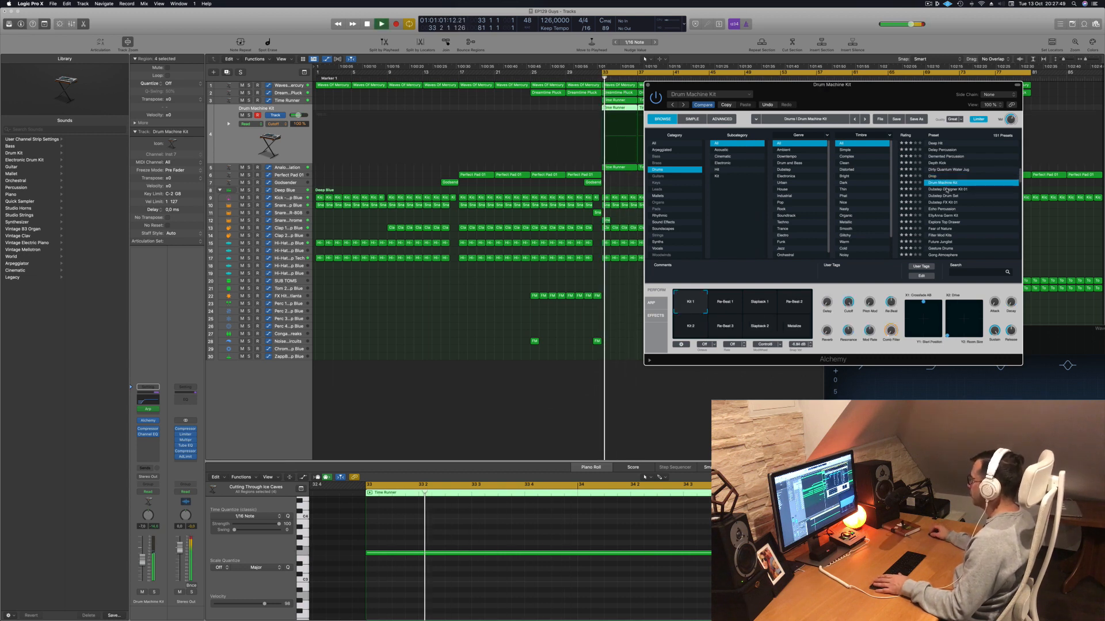
left_click(947, 190)
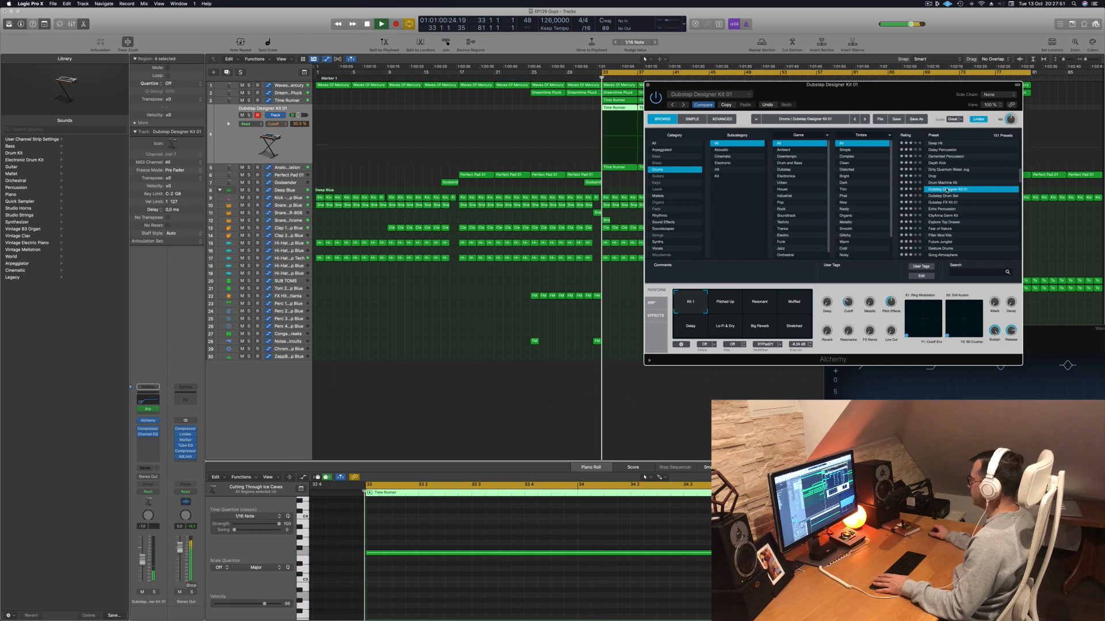
left_click(942, 196)
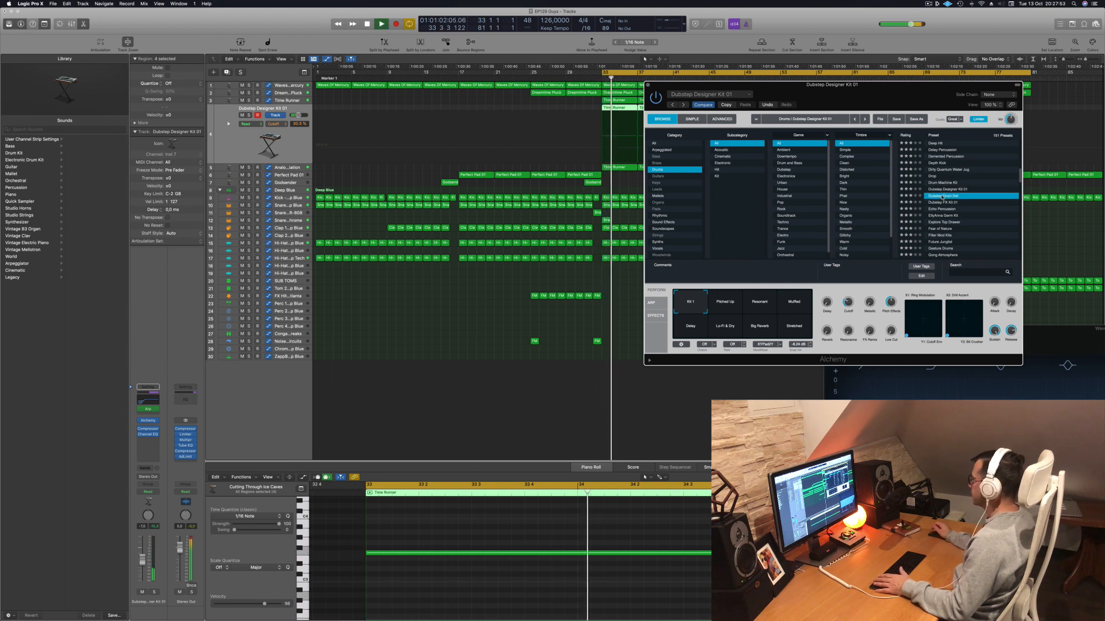
left_click(944, 203)
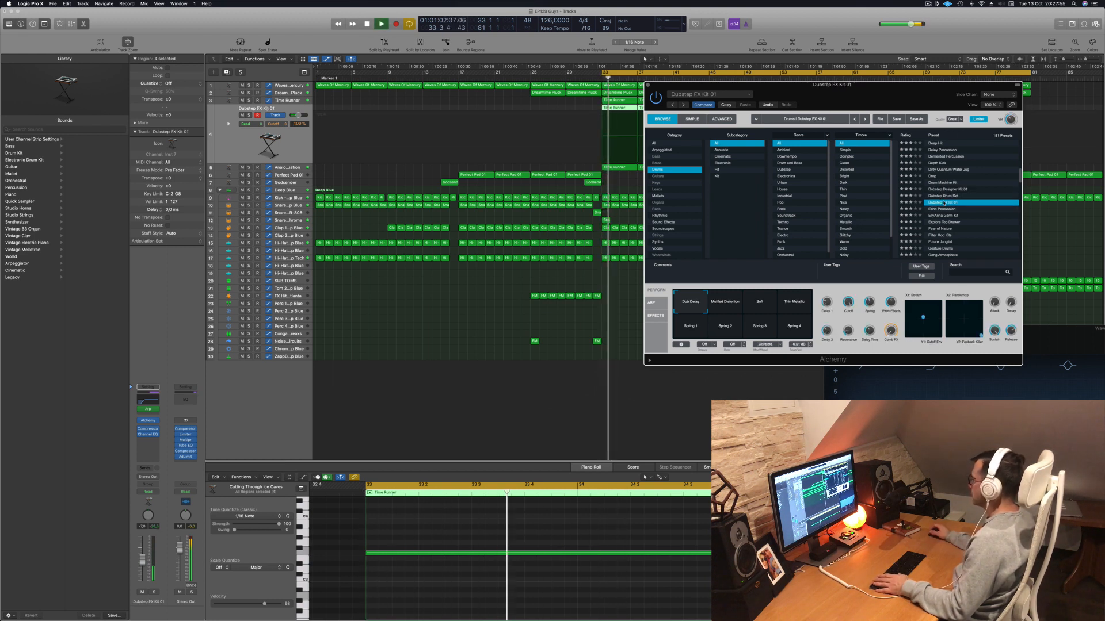
left_click(941, 209)
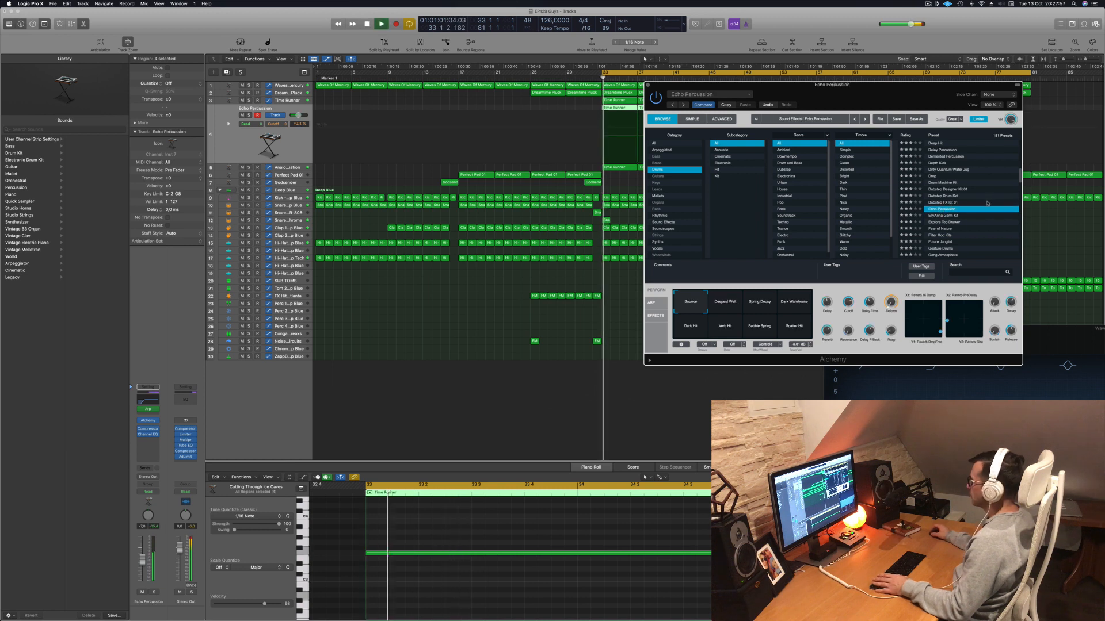
Load the EllyAnna Germ Kit preset, audition Mild Resonant Distortion, Micro-Perc Delays and Closer, and select the Pitched Down variation
left_click(947, 216)
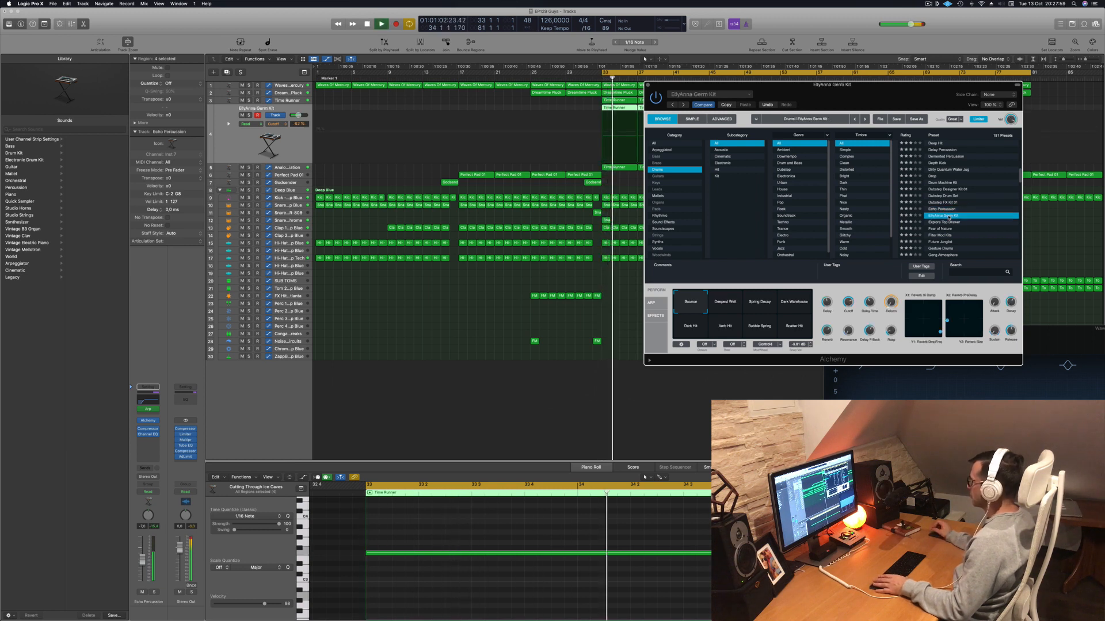
left_click(725, 304)
left_click(759, 304)
left_click(793, 305)
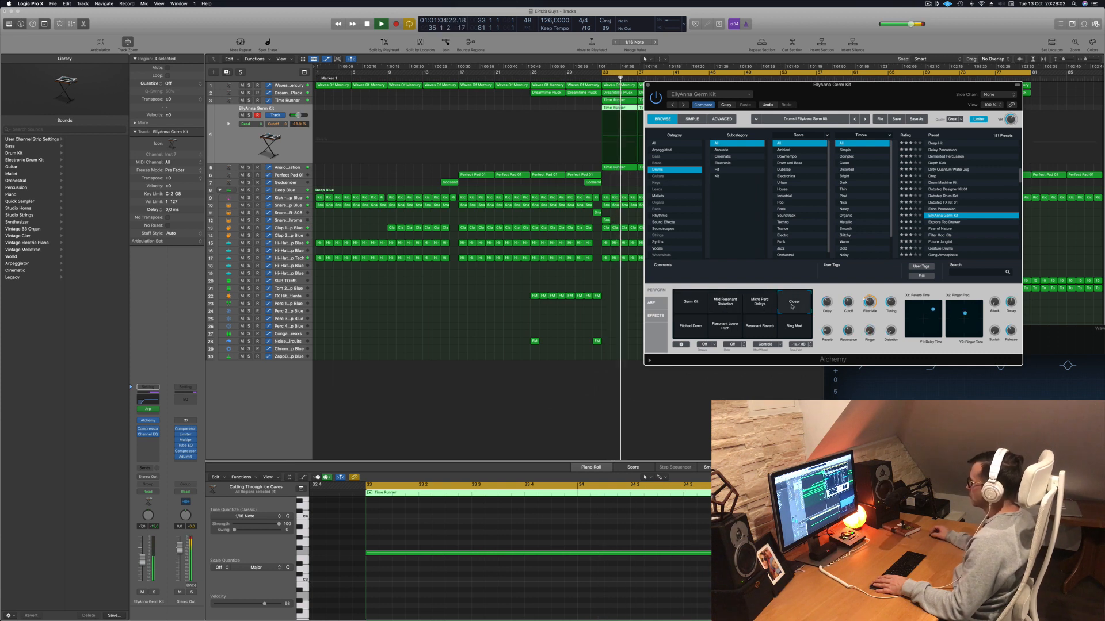
left_click(697, 327)
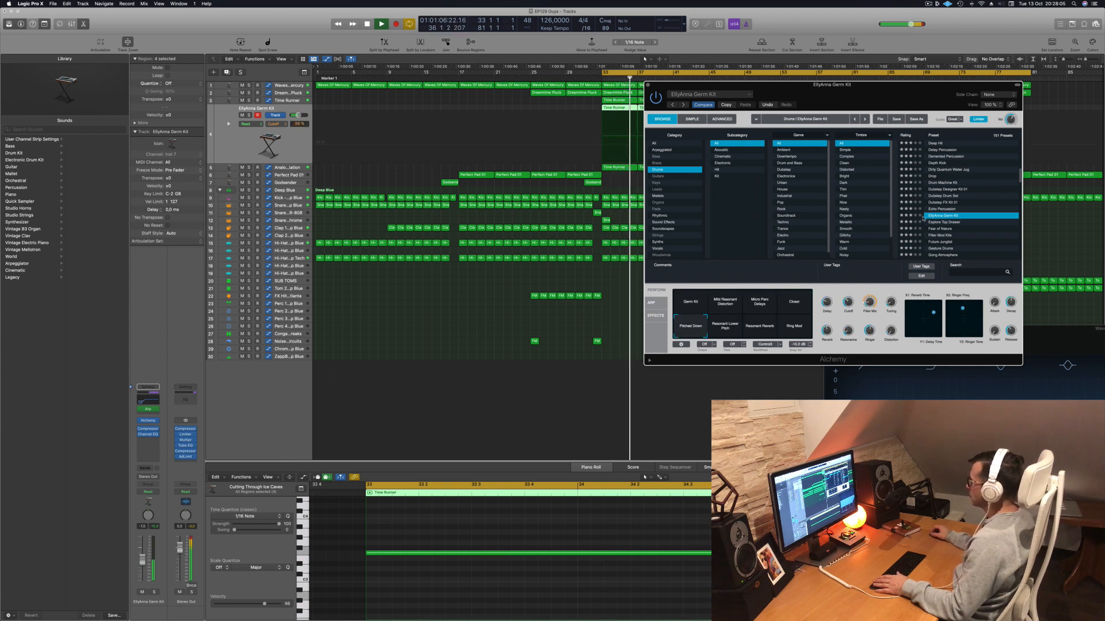
Restart playback, load the Fear of Nature preset in Alchemy, and audition its Muffled Resonance, Reverb, Unison Wobble, Detune and Softer variations
key("space")
key("space")
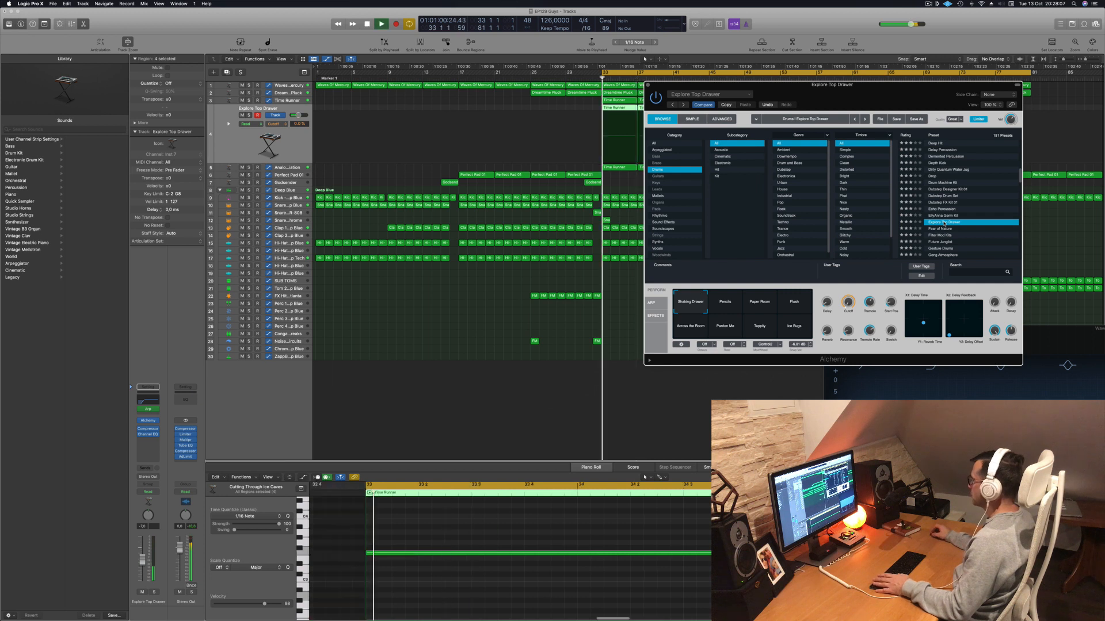
left_click(945, 229)
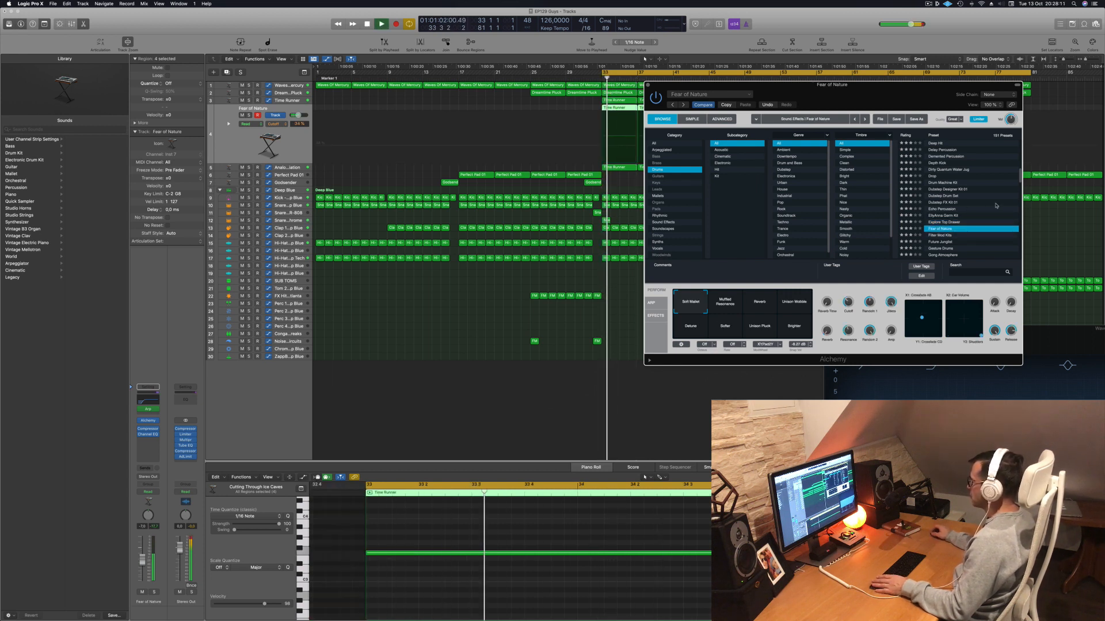
left_click(732, 302)
left_click(766, 304)
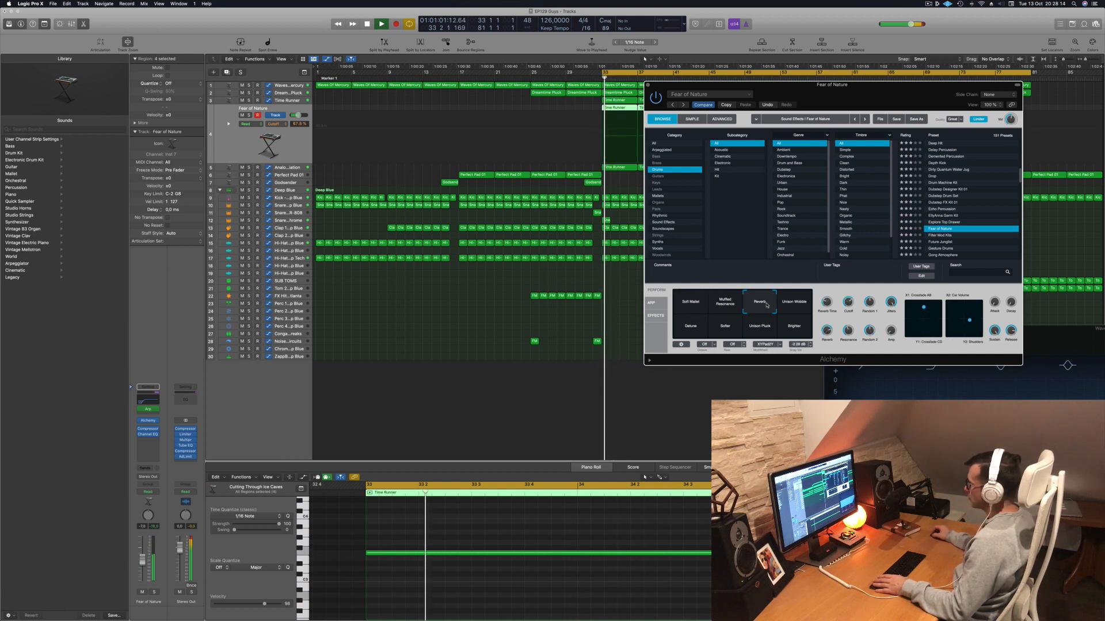
left_click(796, 305)
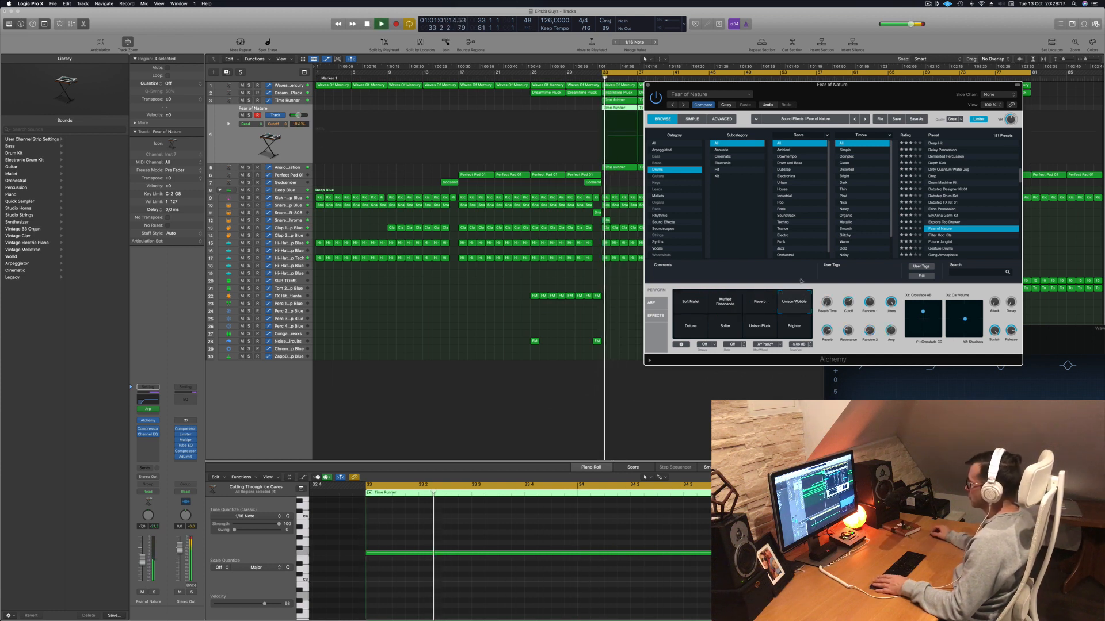
left_click(686, 333)
left_click(725, 332)
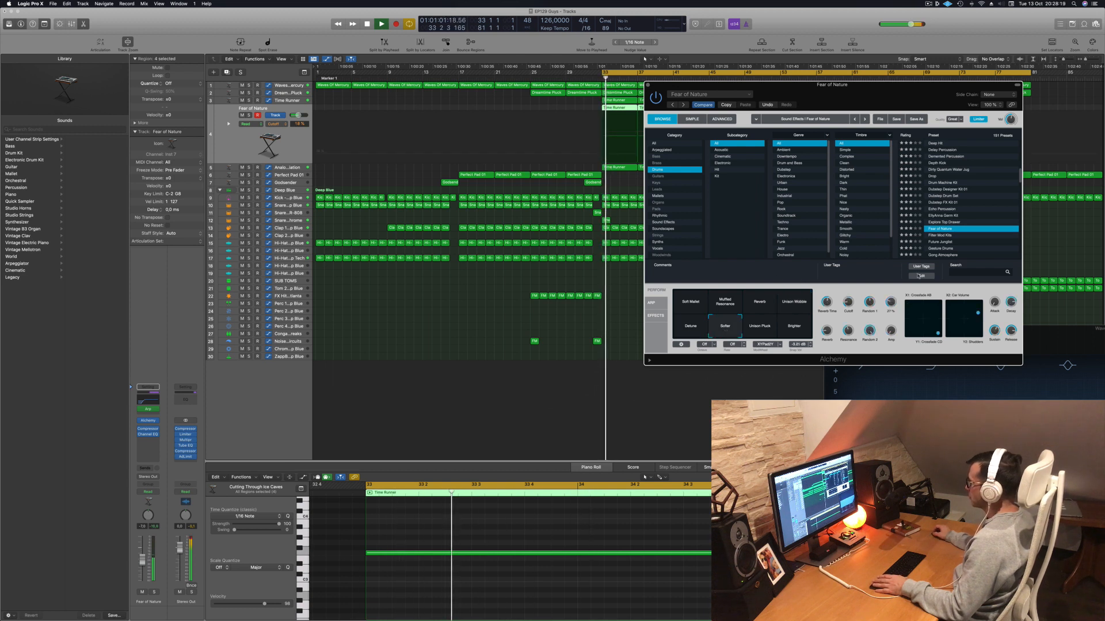
Audition the Filter Mod Kits and Future Junglist presets, including Future Junglist's Properly Destroyed and Resonant Percussion variations
left_click(935, 236)
scroll(955, 233, "down", 3)
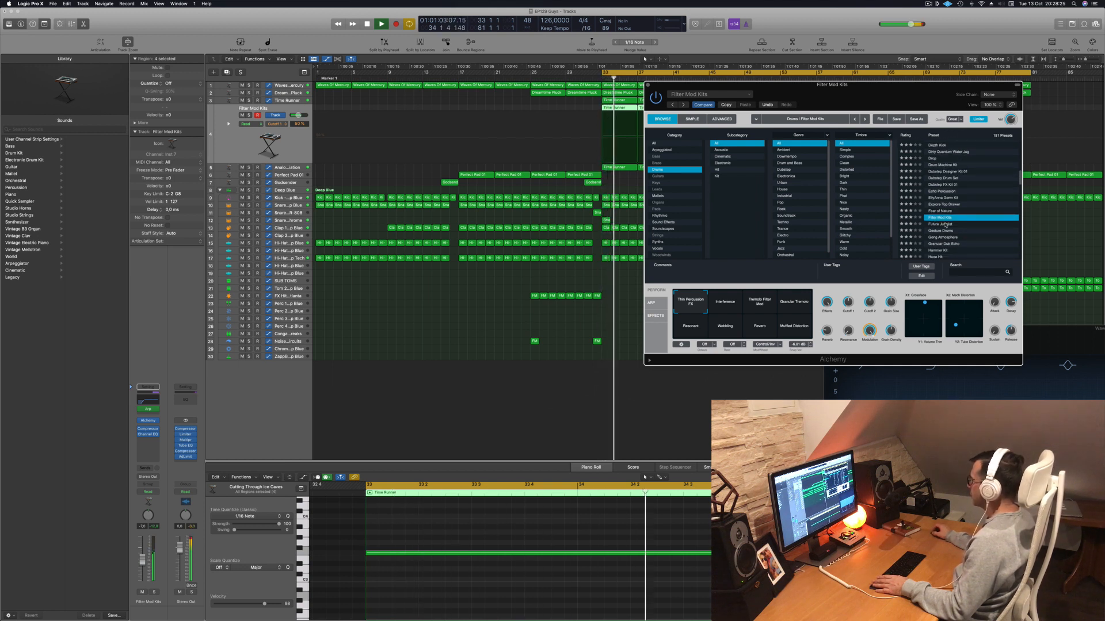
left_click(945, 225)
scroll(943, 233, "down", 4)
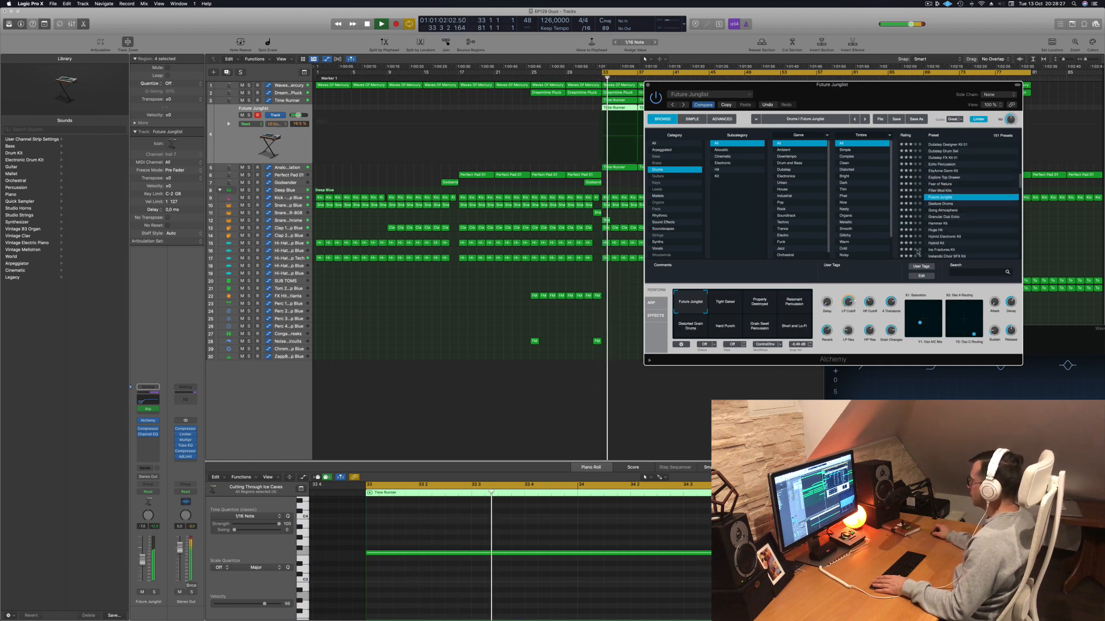
left_click(750, 308)
left_click(792, 305)
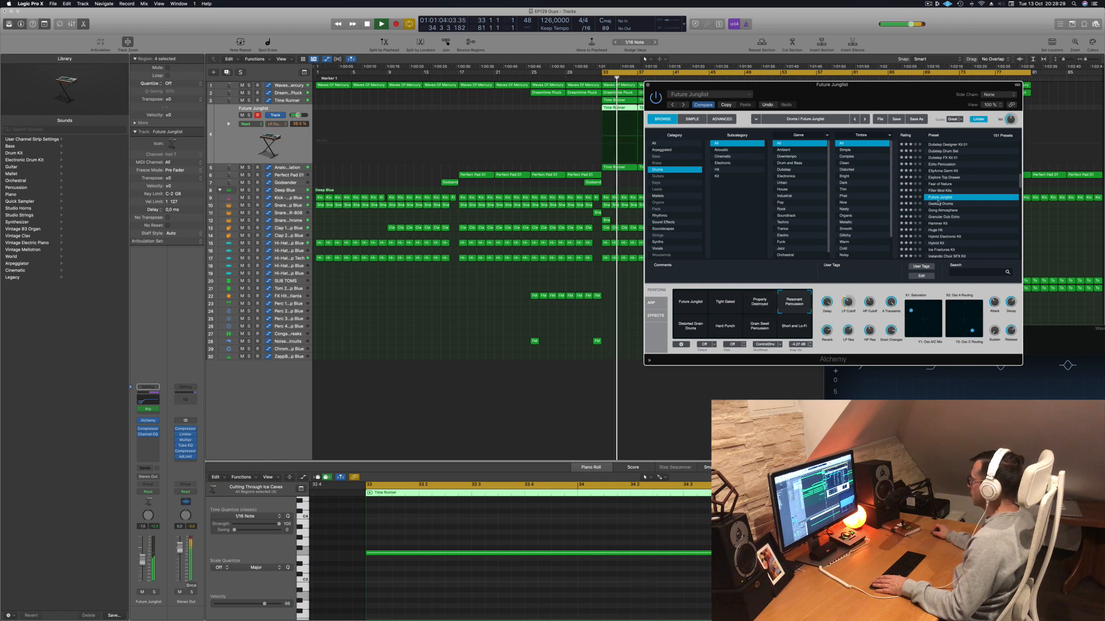
left_click(748, 302)
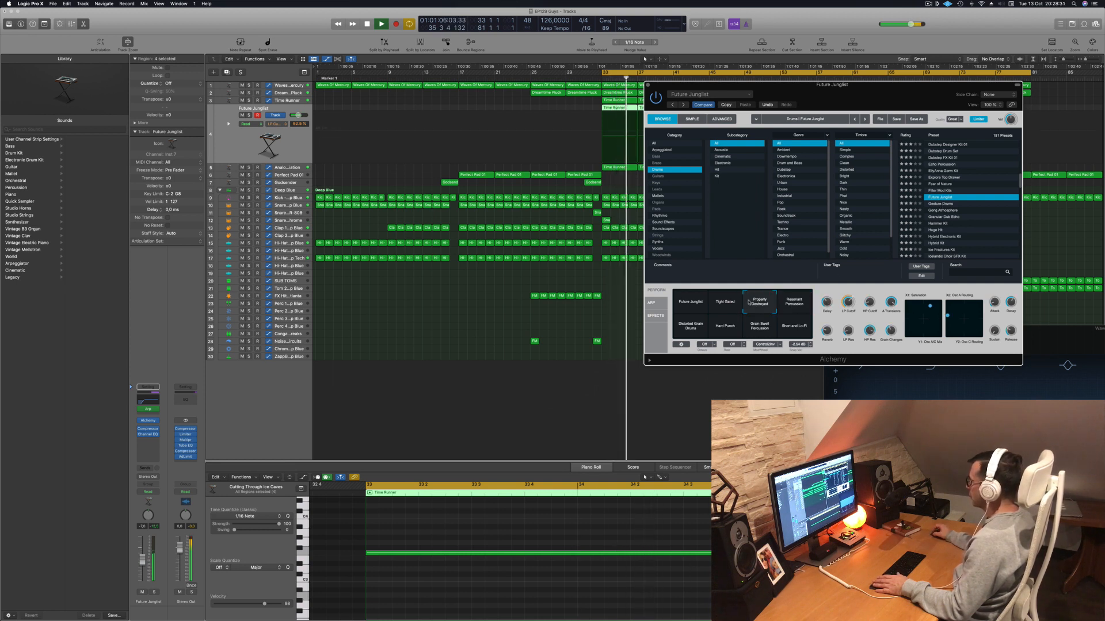
Audition the Gesture Drums, Gong Atmosphere, Granular Dub Echo and Hammer Kit presets while the track plays
left_click(939, 204)
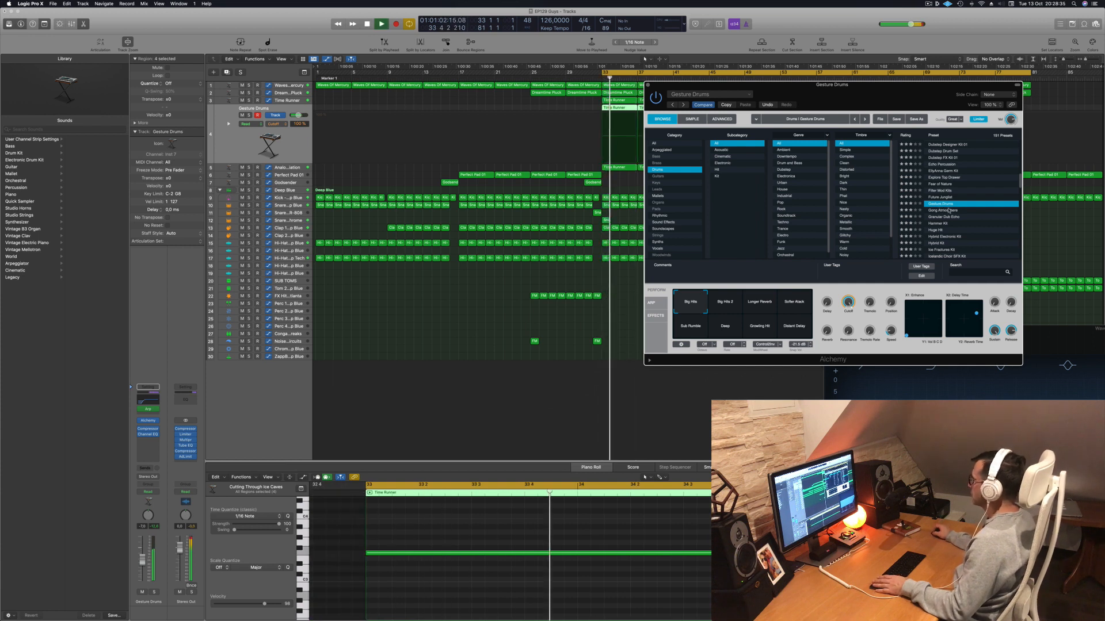
left_click(950, 210)
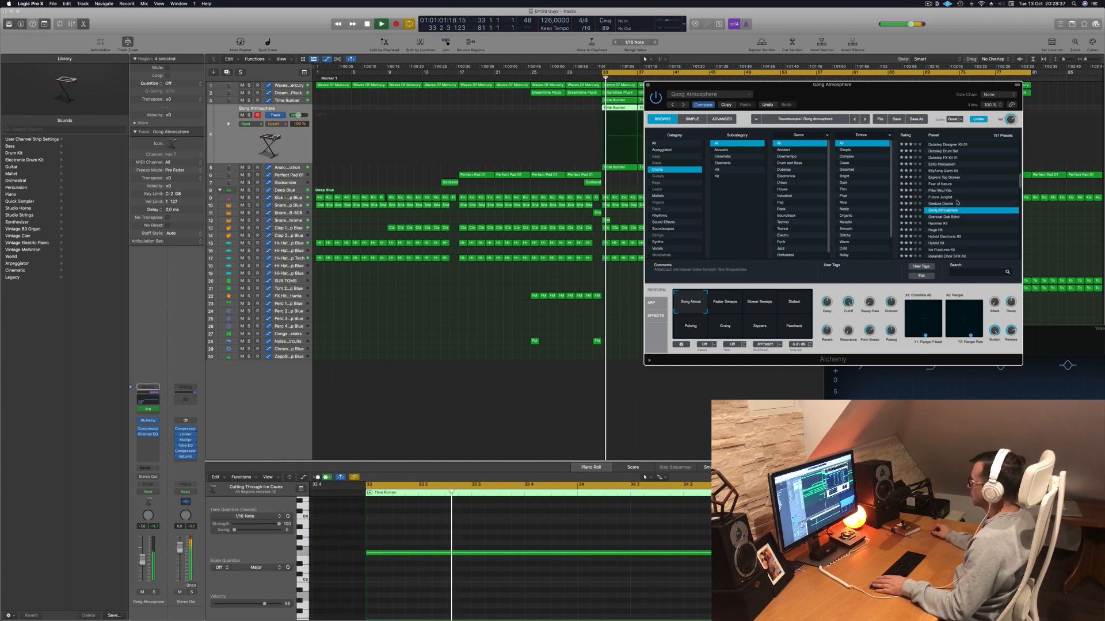
scroll(957, 202, "down", 3)
left_click(948, 199)
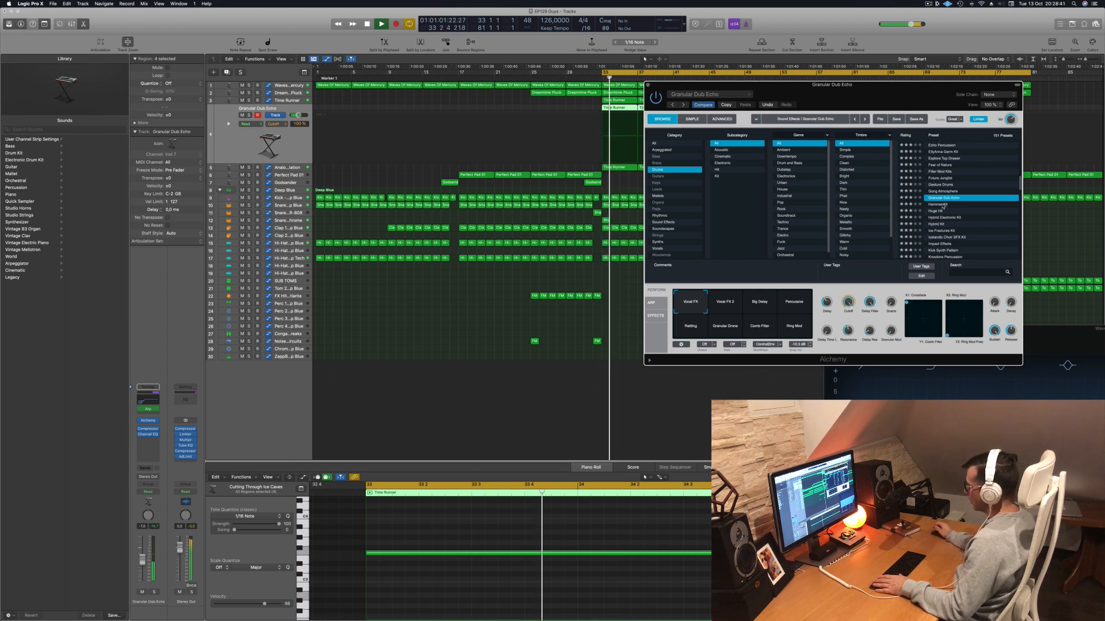
left_click(943, 205)
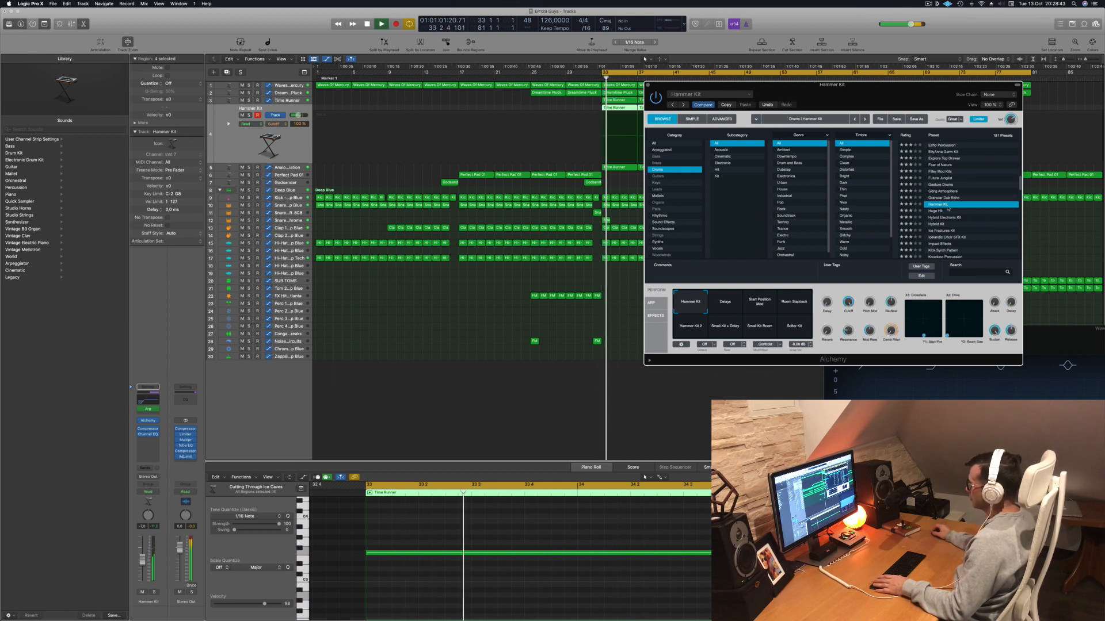
Turn off the channel's arpeggiator MIDI effect, audition the Huge Hit preset without it, and stop playback
left_click(141, 410)
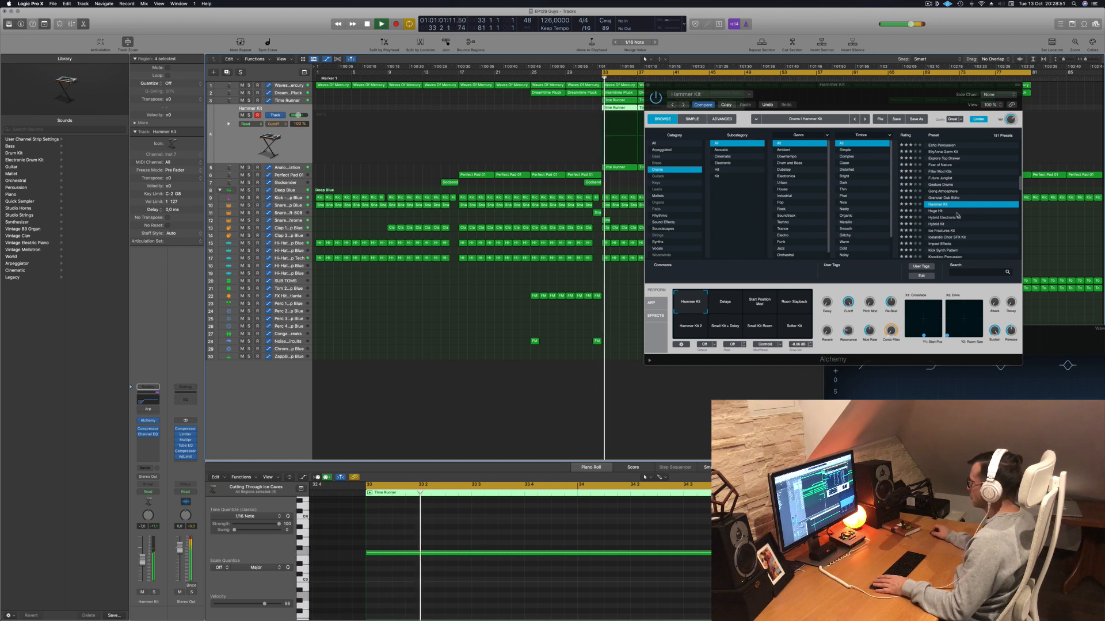
left_click(935, 211)
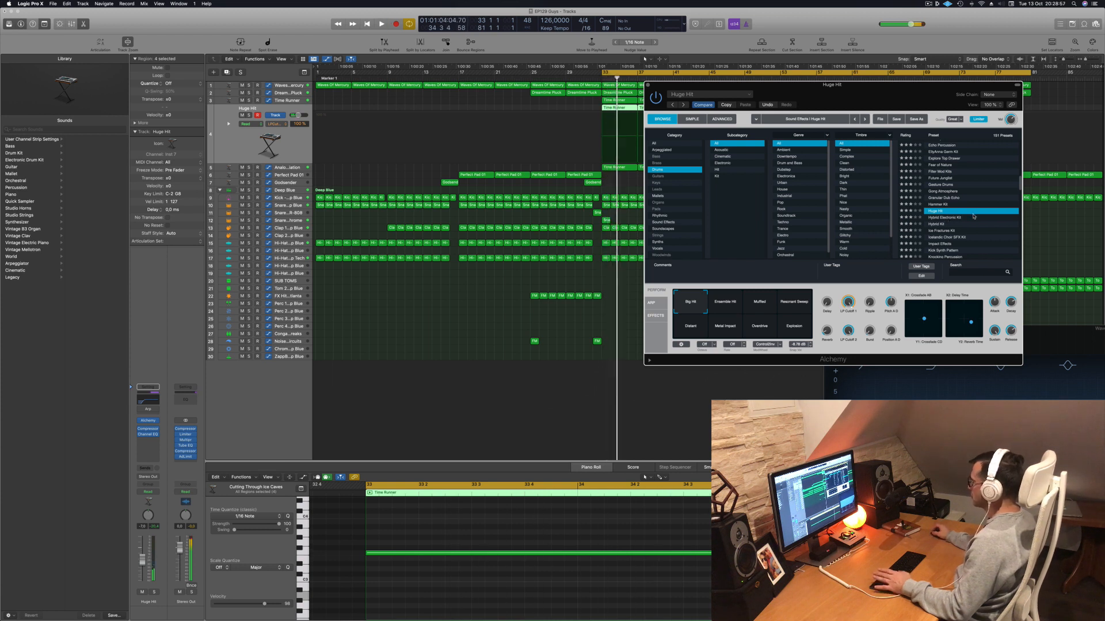
key("space")
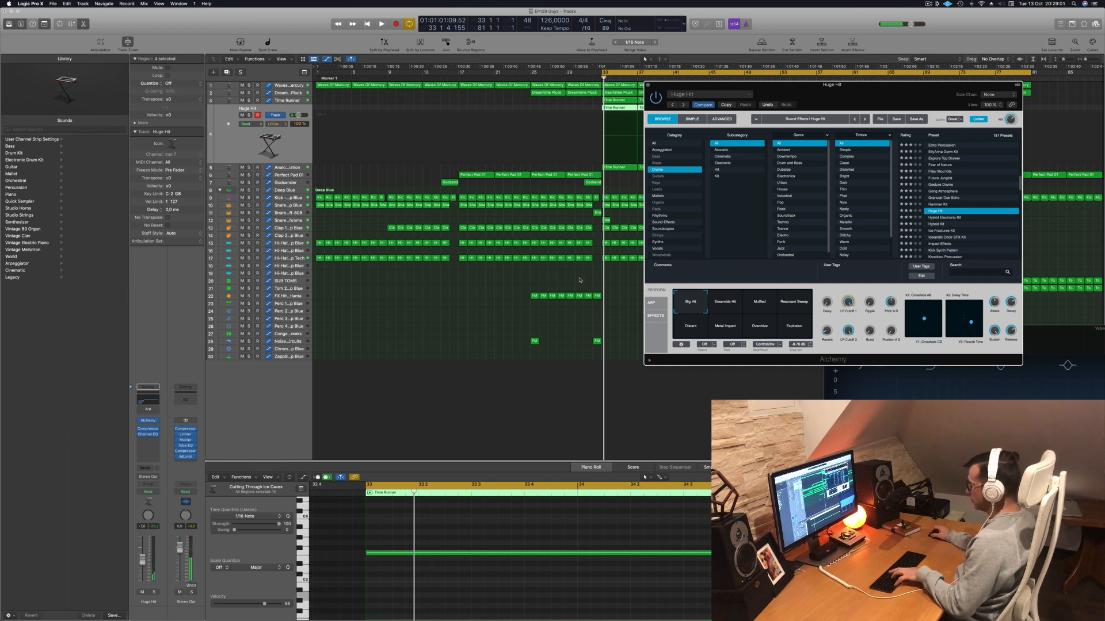
Play the Huge Hit sound by hand with the Musical Typing keyboard
key("super+k")
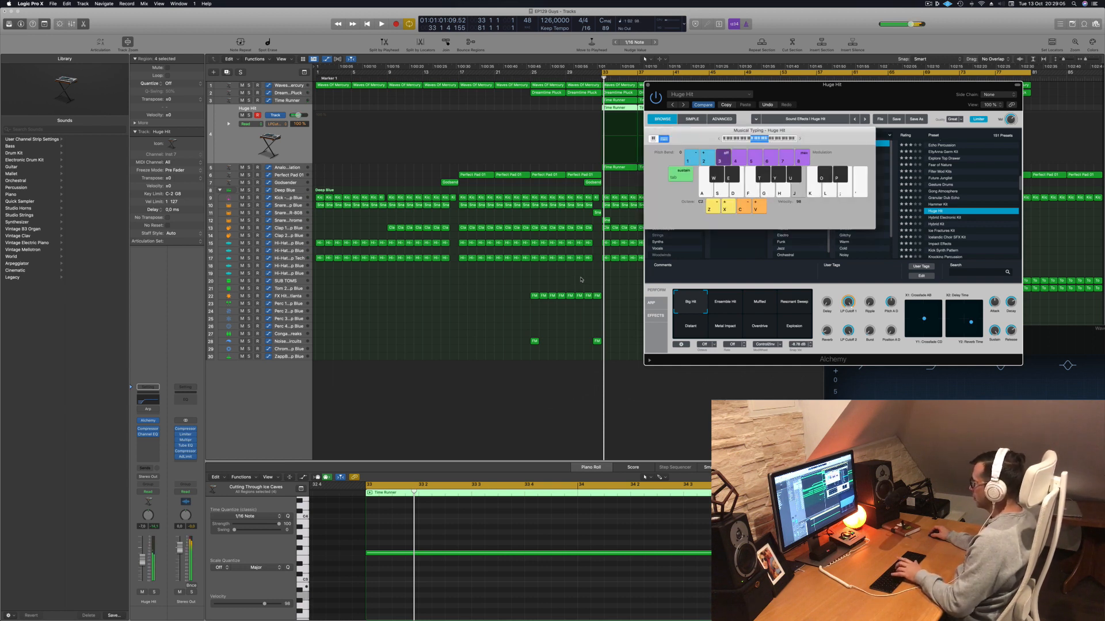
key("f")
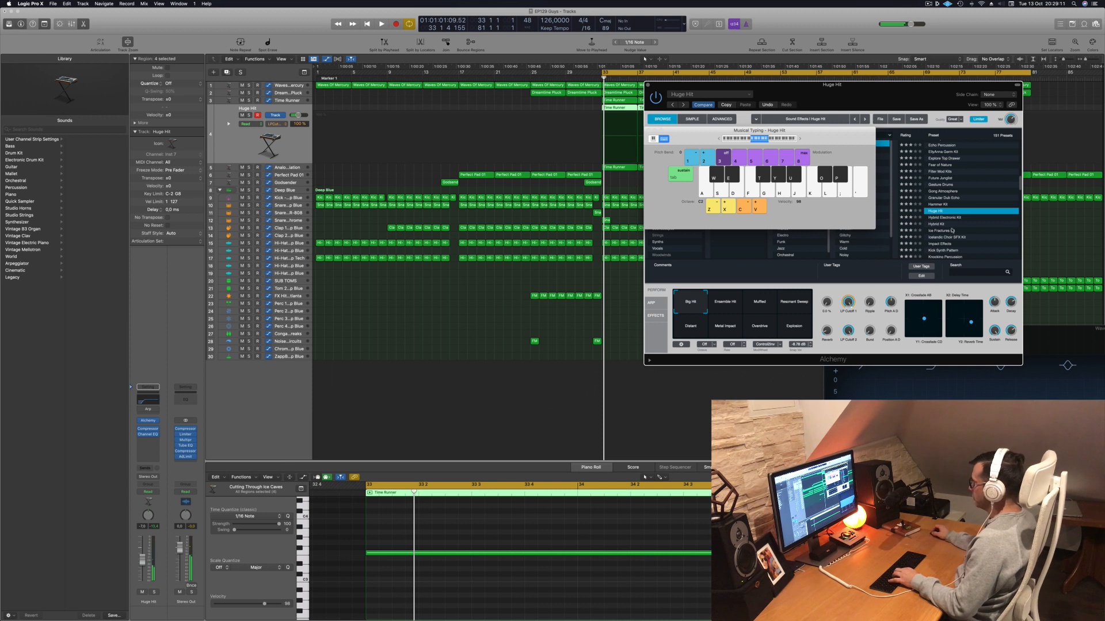
key("super+k")
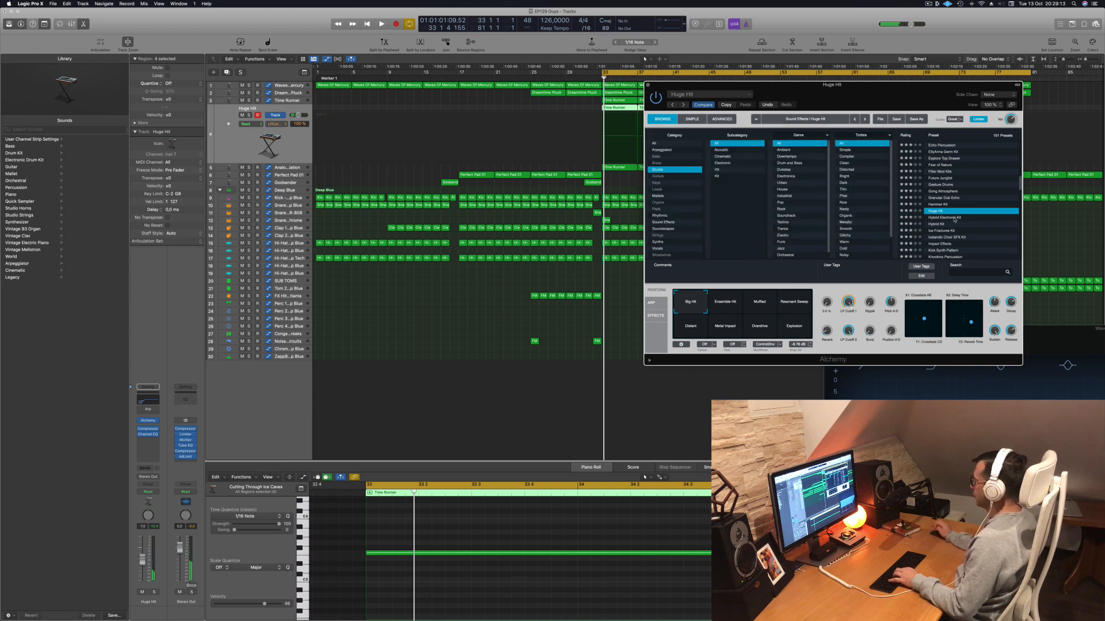
Load the Hybrid Electronic Kit preset and listen to it with the track
left_click(954, 218)
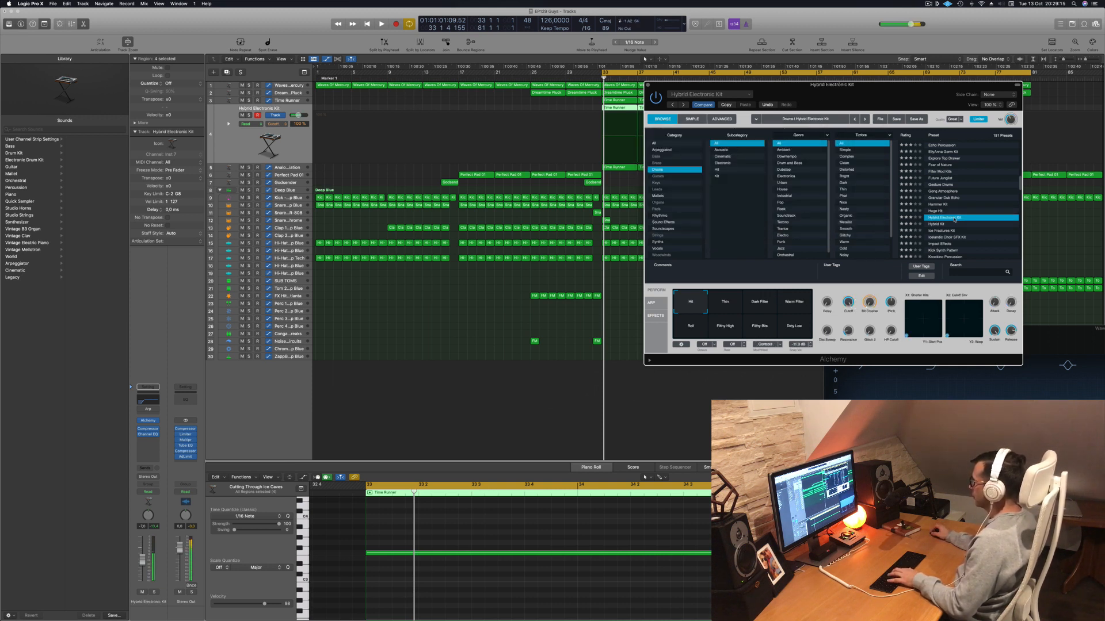
key("space")
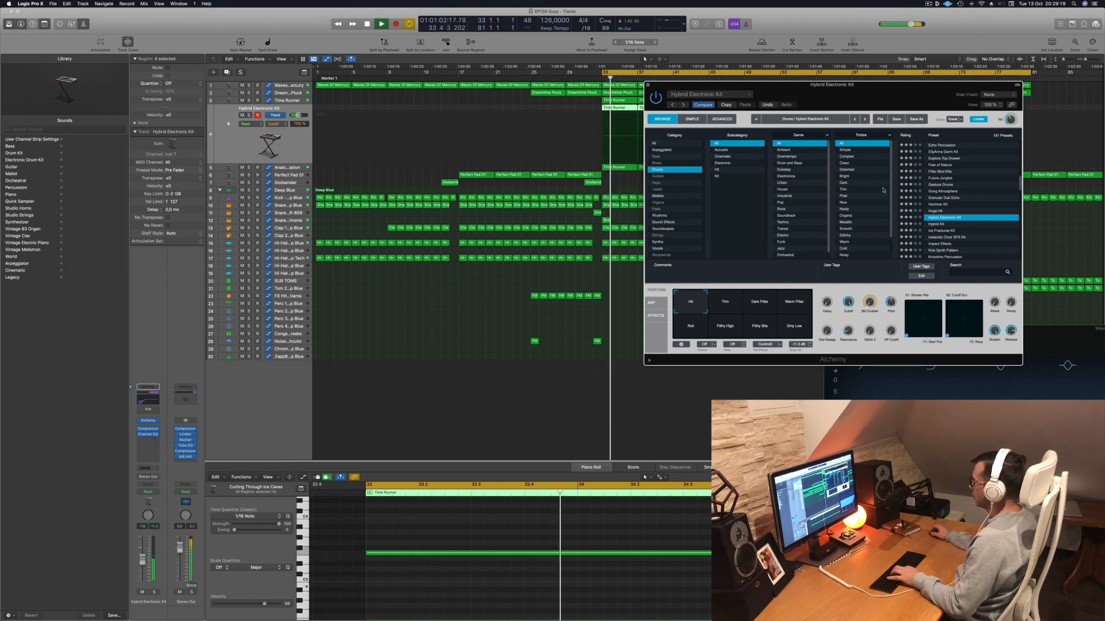
key("space")
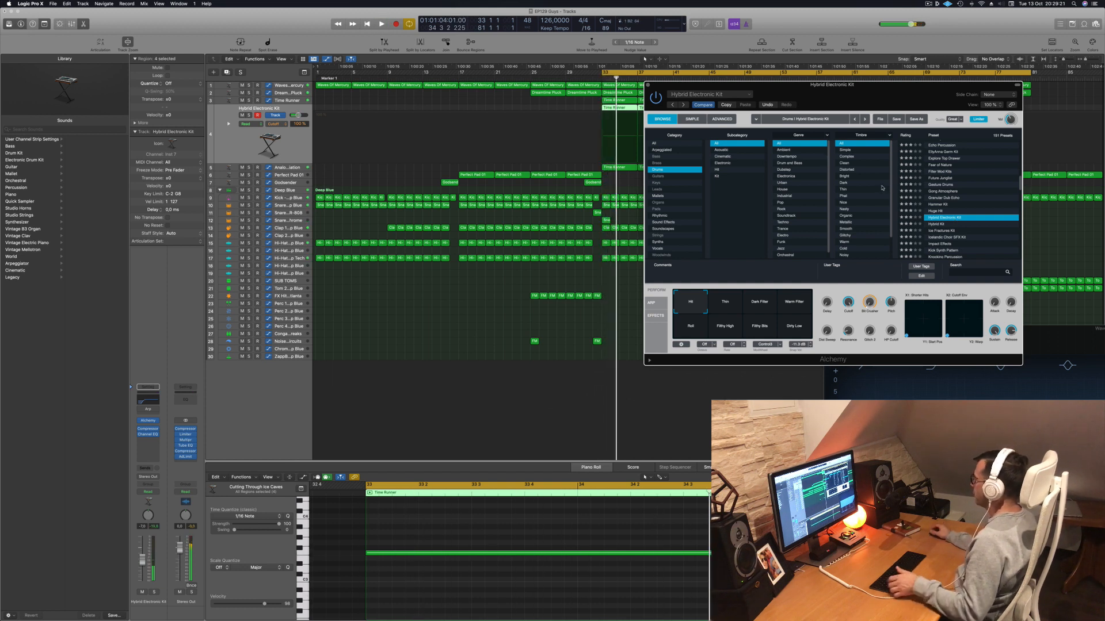
Audition the Longevity, Massive Gong and Massive Hammer Kit presets from further down the drums list during playback
scroll(872, 208, "down", 2)
scroll(995, 211, "down", 5)
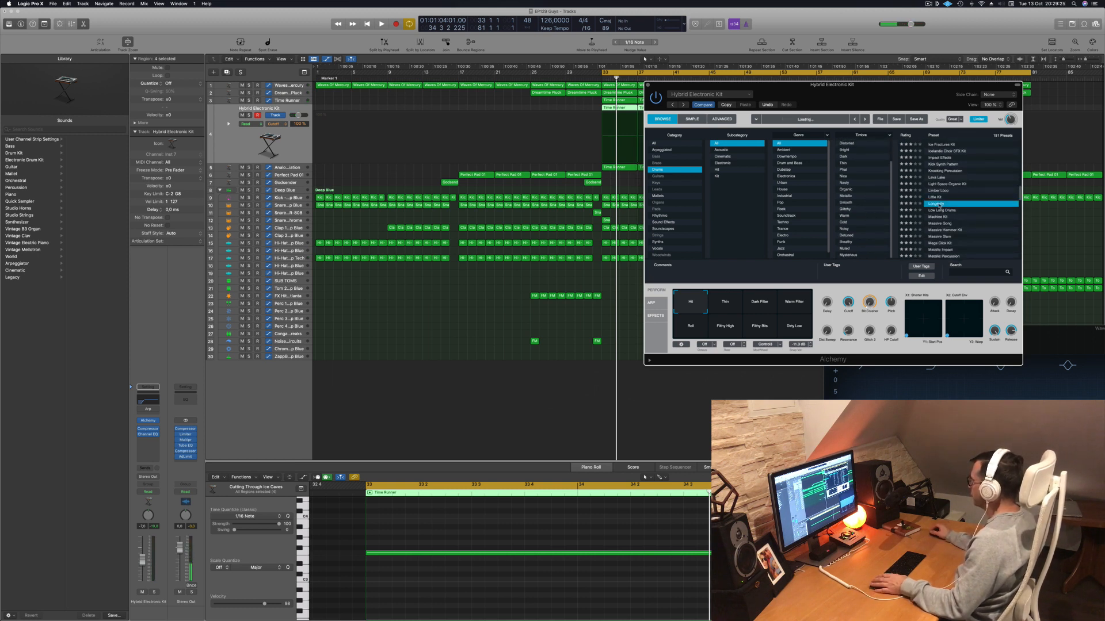
left_click(938, 204)
key("space")
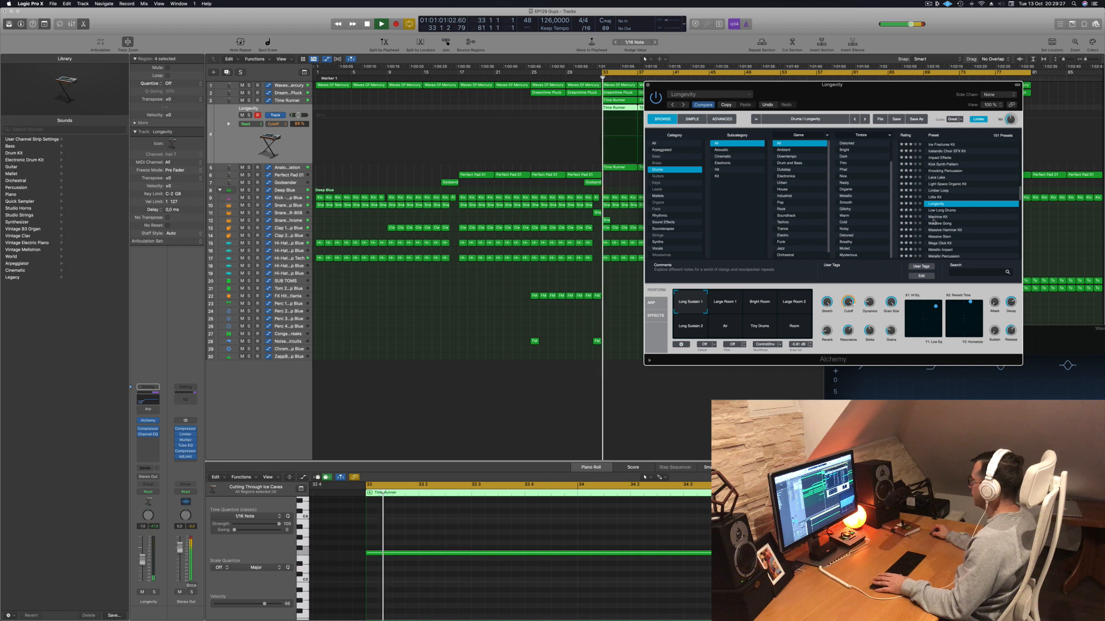
left_click(937, 224)
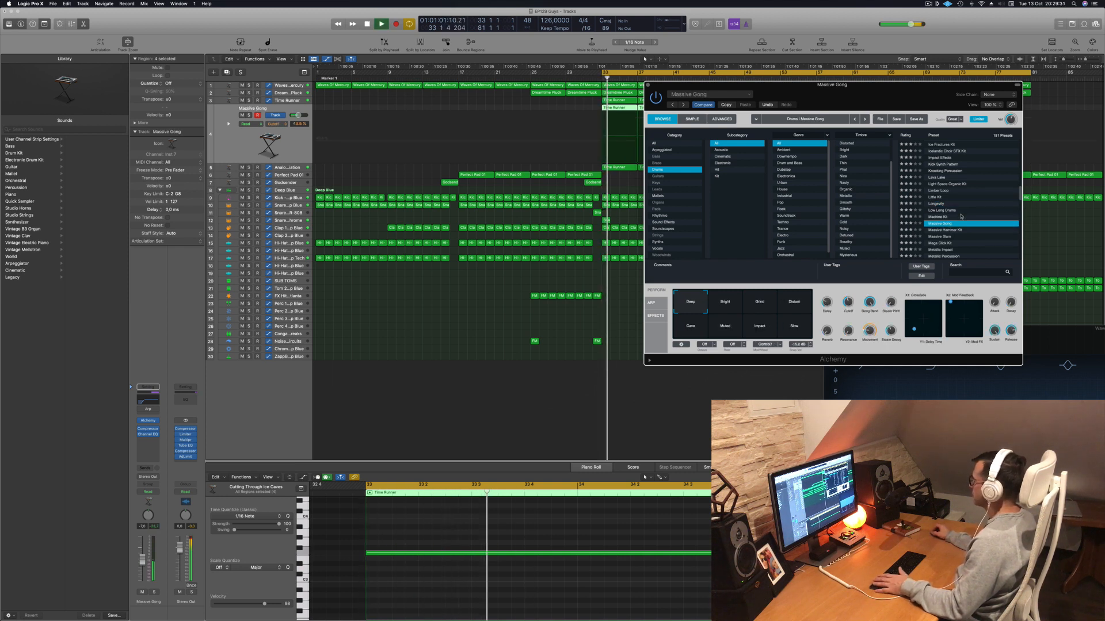
left_click(956, 229)
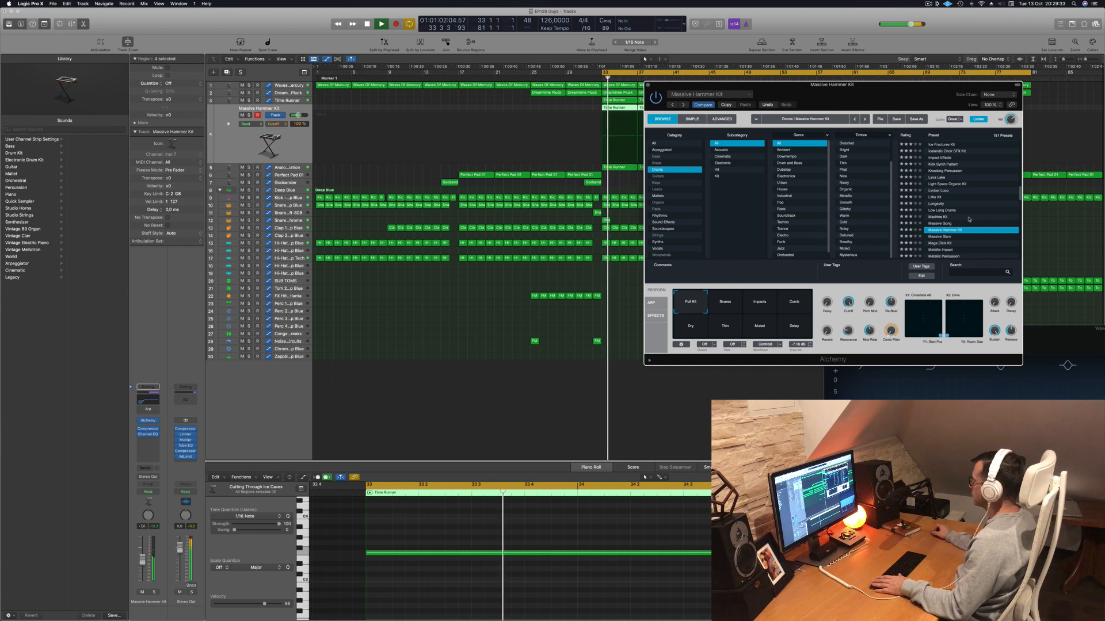
Load the Night Sequence preset and audition its Submarine, Flanger Sub and Reverse variations
scroll(970, 218, "down", 5)
left_click(992, 213)
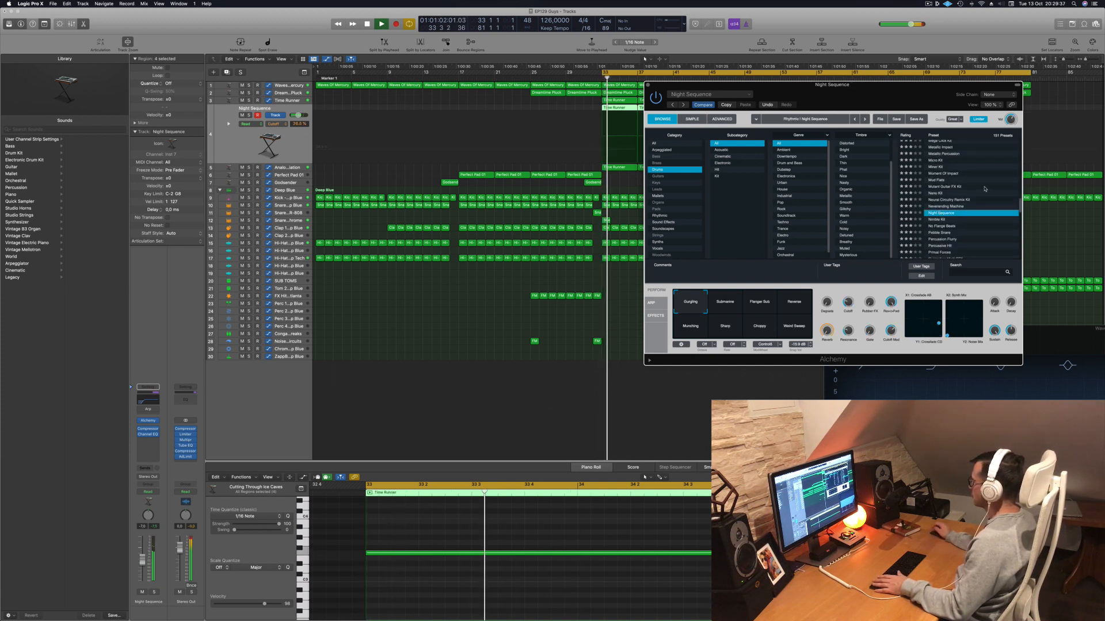
left_click(731, 304)
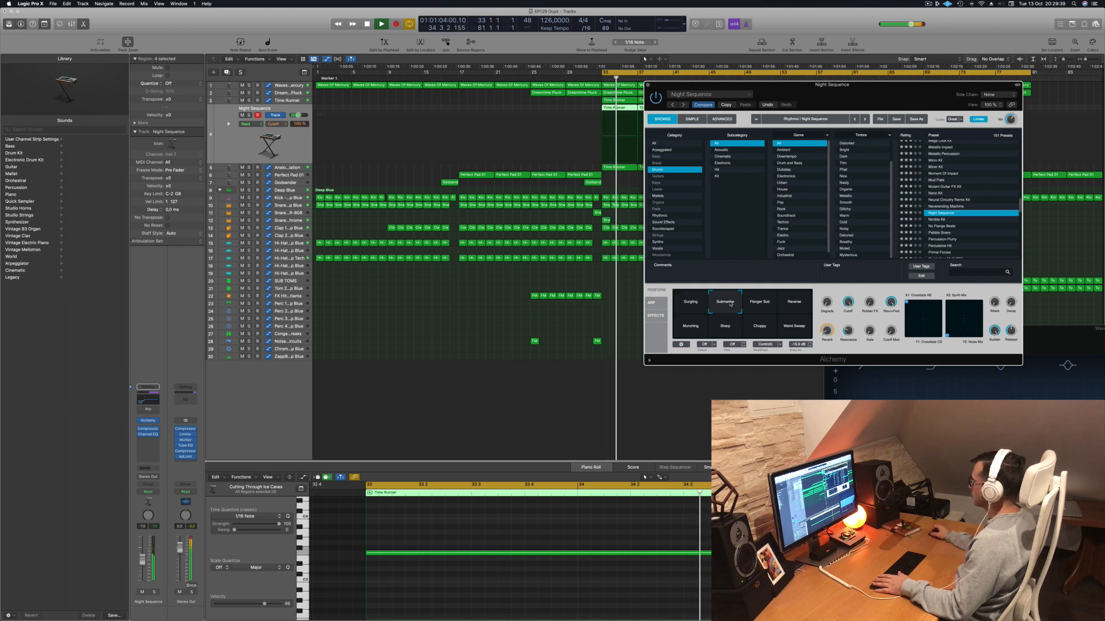
left_click(759, 302)
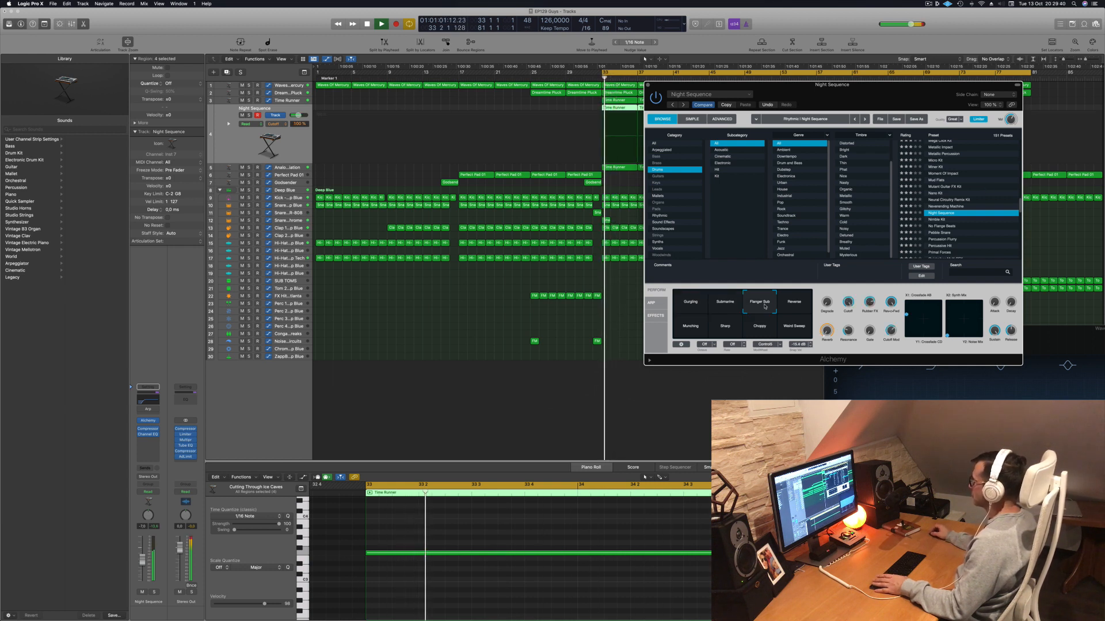
left_click(796, 306)
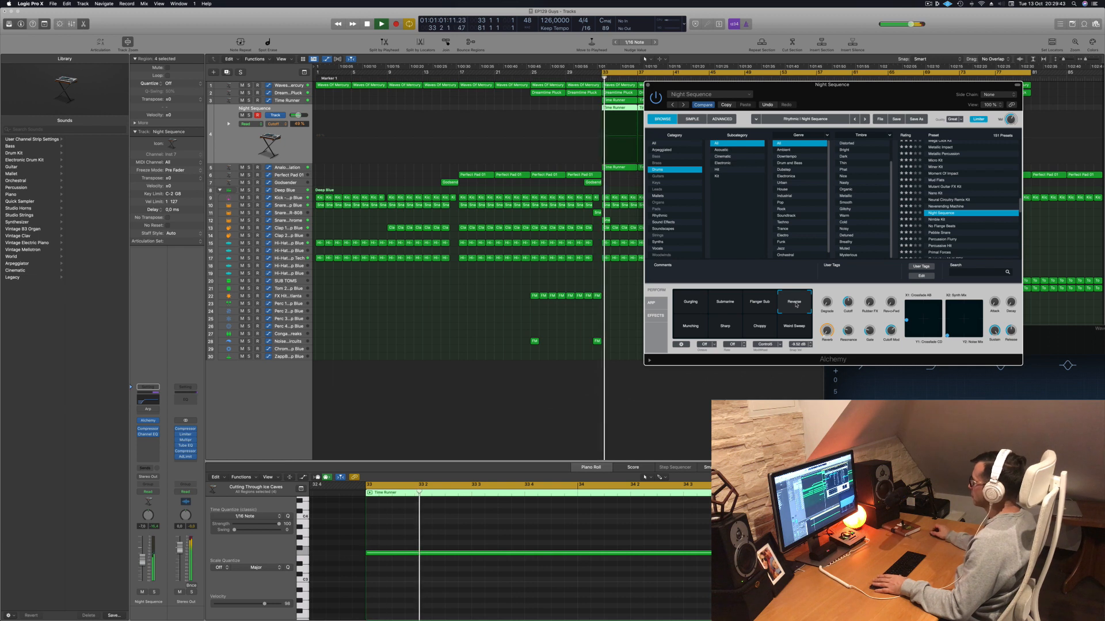
Compare Night Sequence's Weird Sweep, Sharp and Munching variations, settle on Choppy, and move the Alchemy window clear of the Time Runner regions
left_click(796, 329)
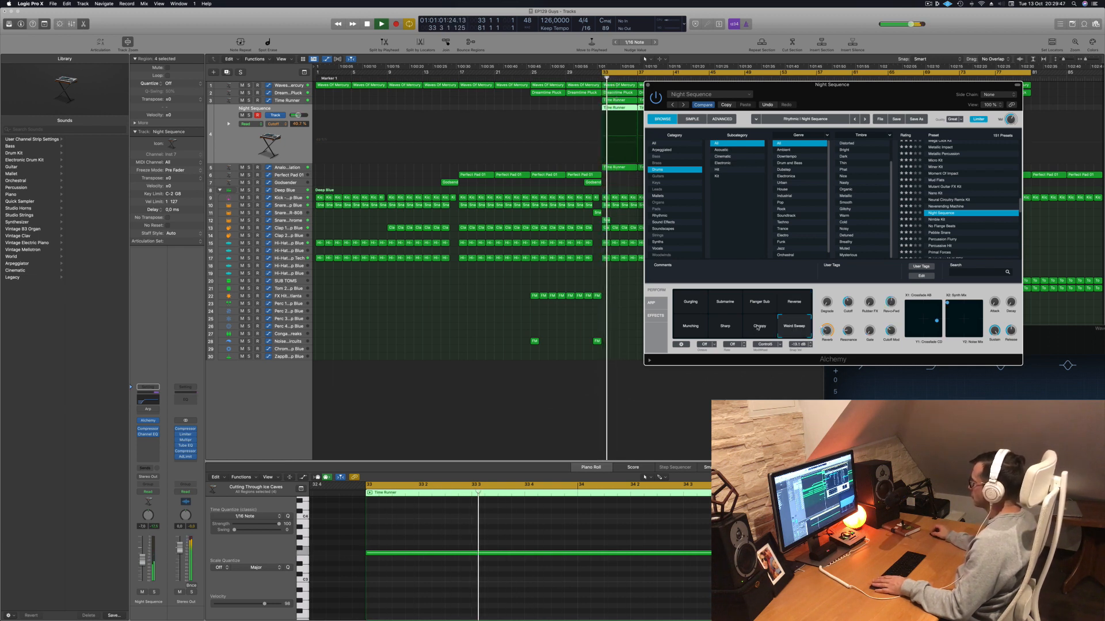
left_click(758, 326)
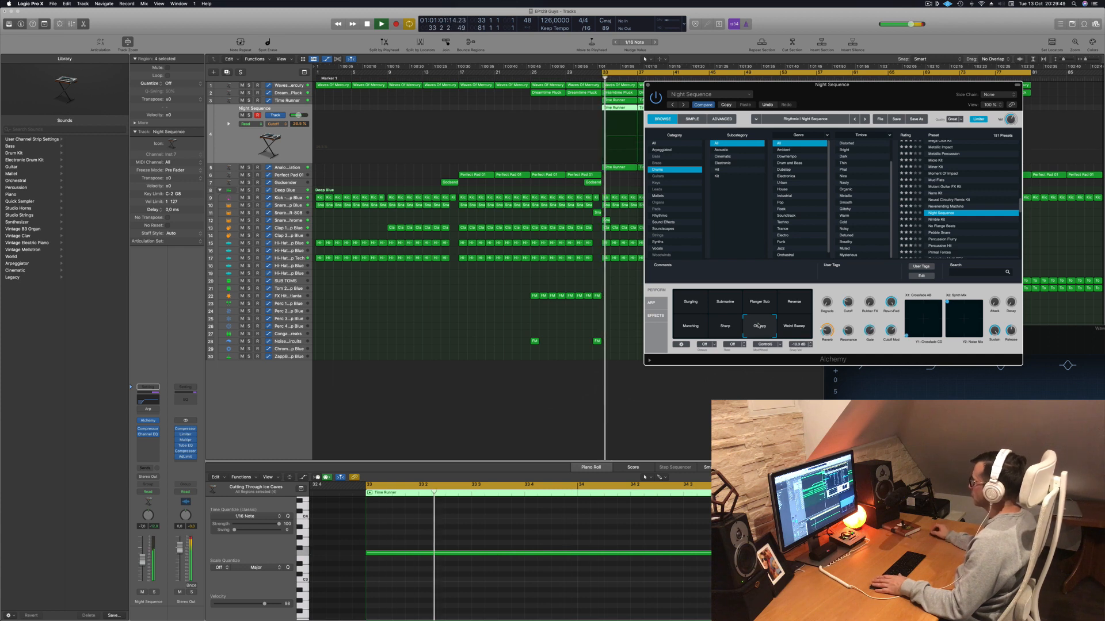
left_click(727, 328)
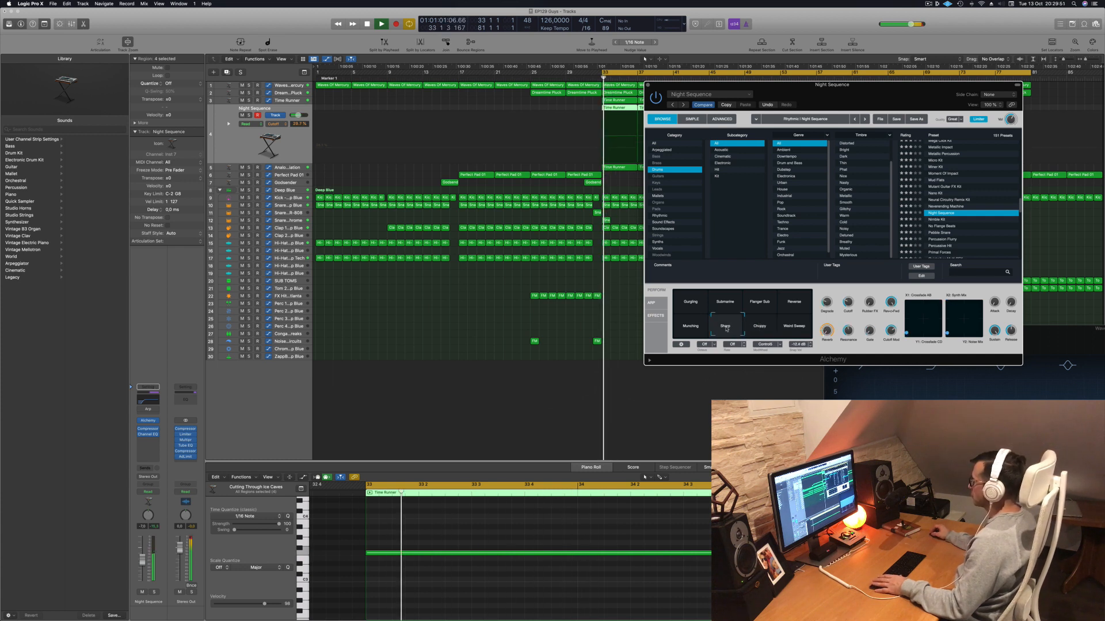
left_click(680, 336)
left_click(760, 336)
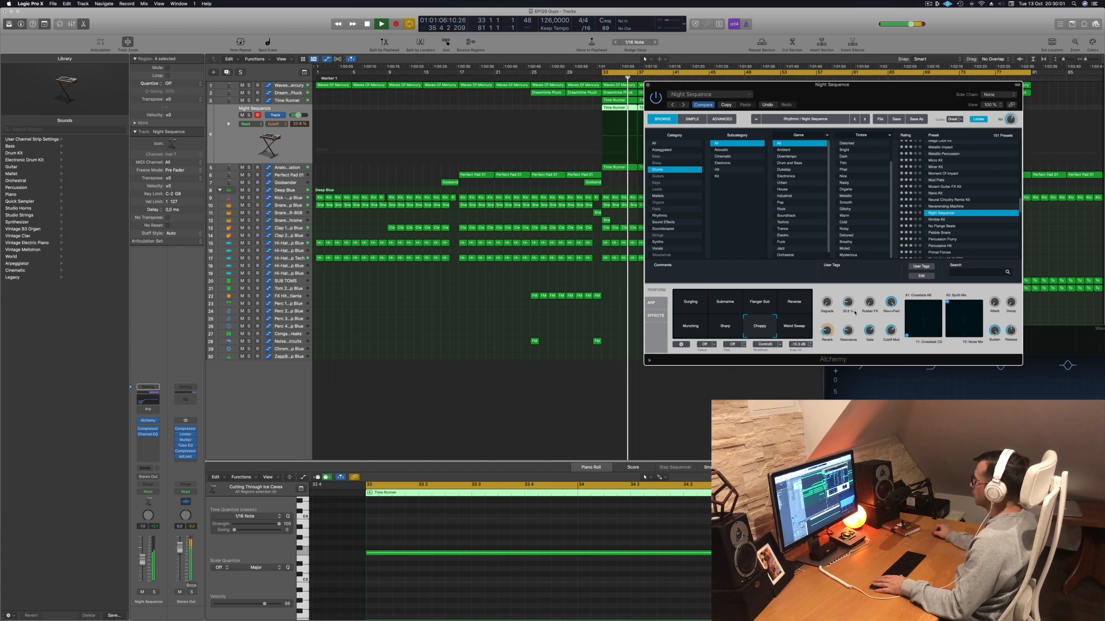
left_click_drag(698, 87, 549, 174)
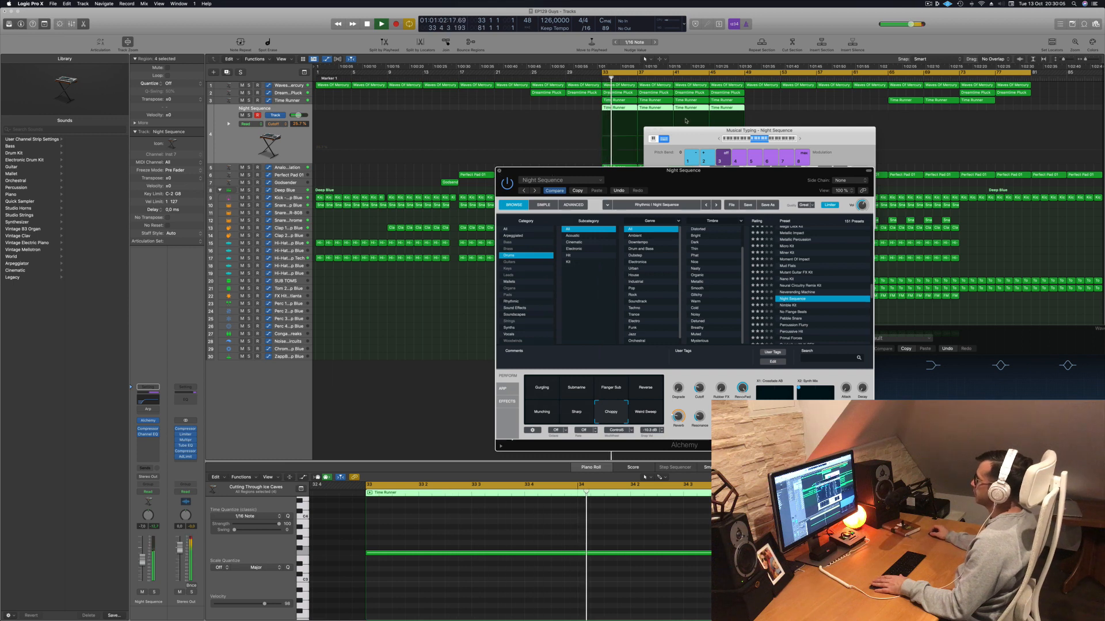
Close the Alchemy window and the Musical Typing keyboard to clear the arrangement view
key("super+w")
left_click_drag(707, 139, 683, 143)
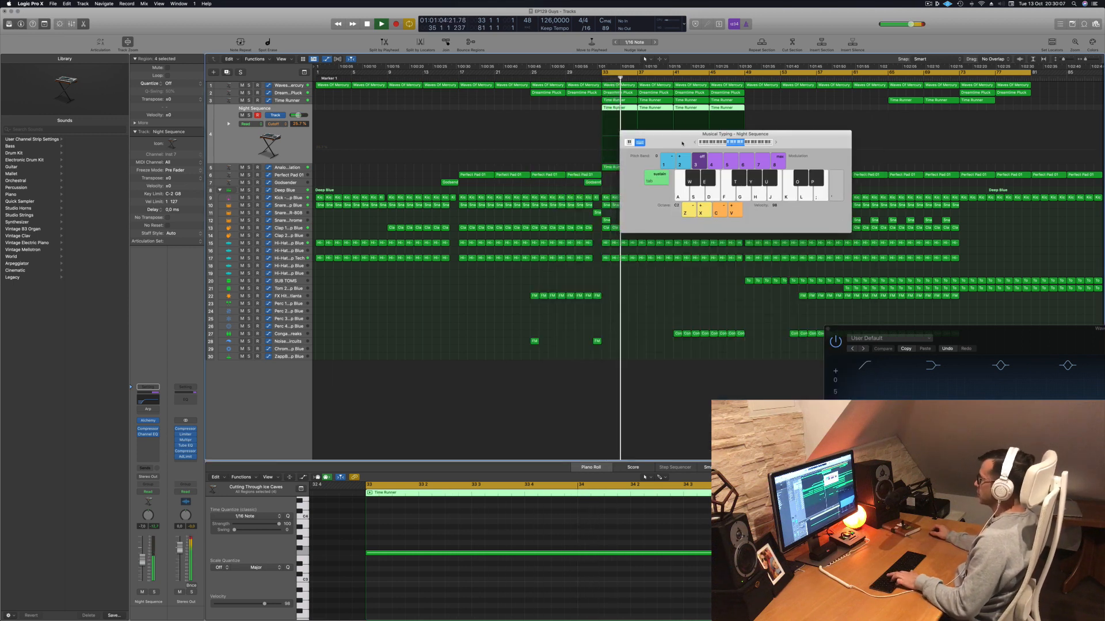
key("super+h")
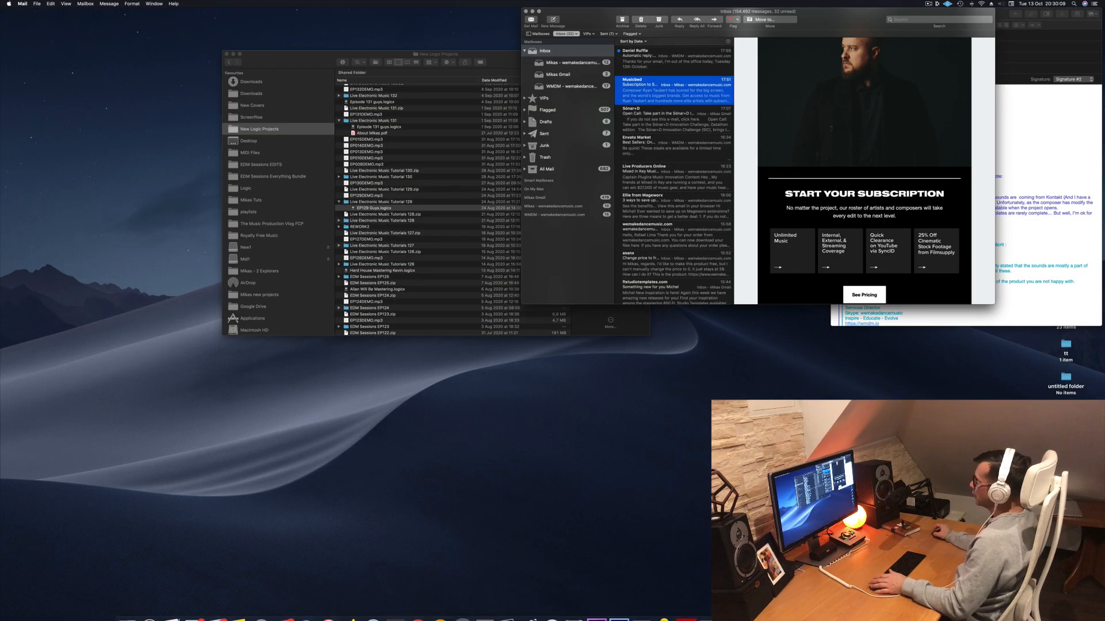
mouse_move(668, 615)
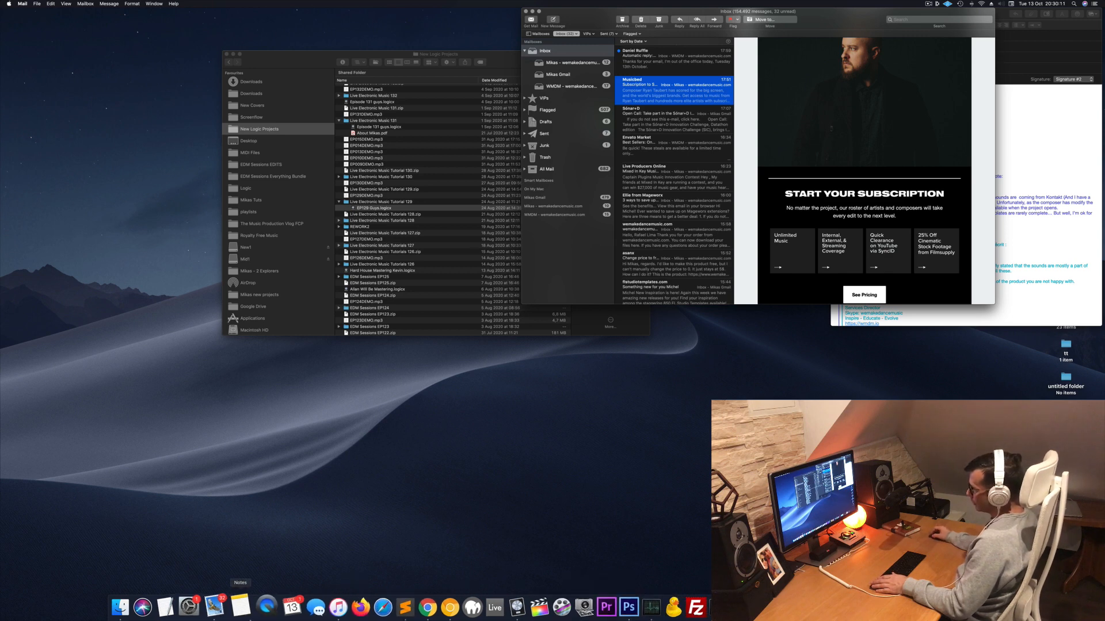
left_click(517, 608)
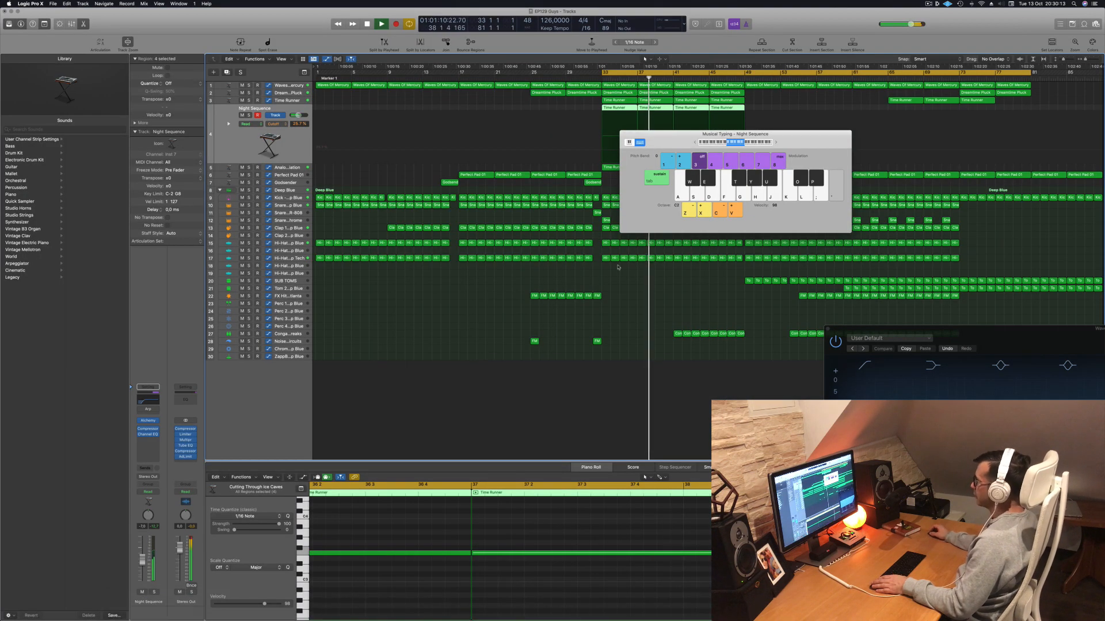
left_click_drag(697, 142, 577, 168)
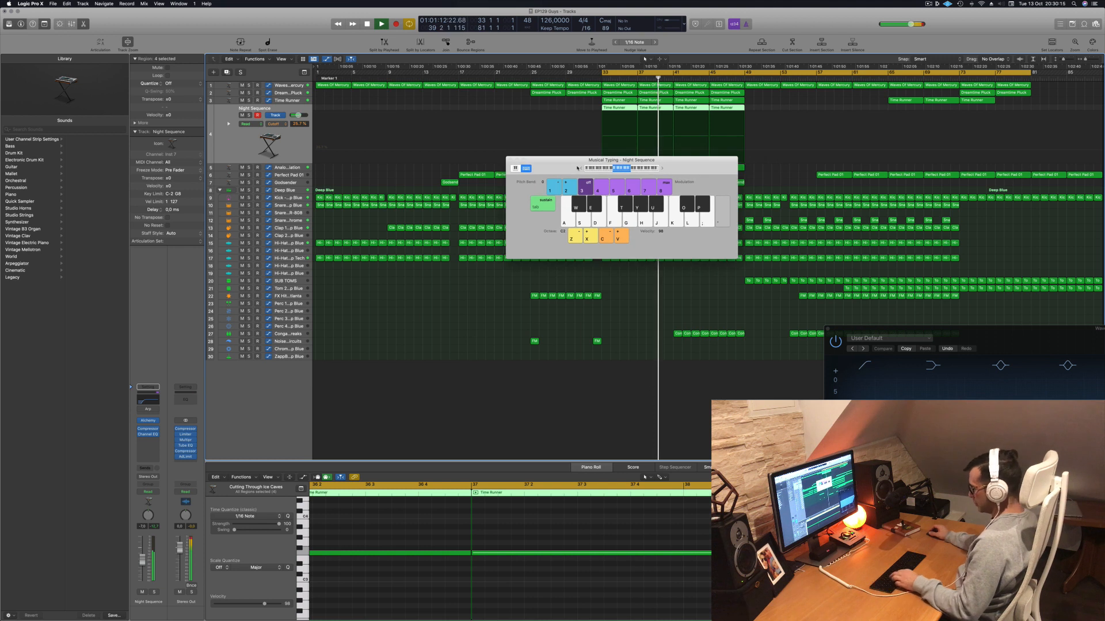
key("super+k")
Restart playback of the cycled section several times to judge the Night Sequence part against the other tracks
key("space")
key("space")
key("space")
key("space")
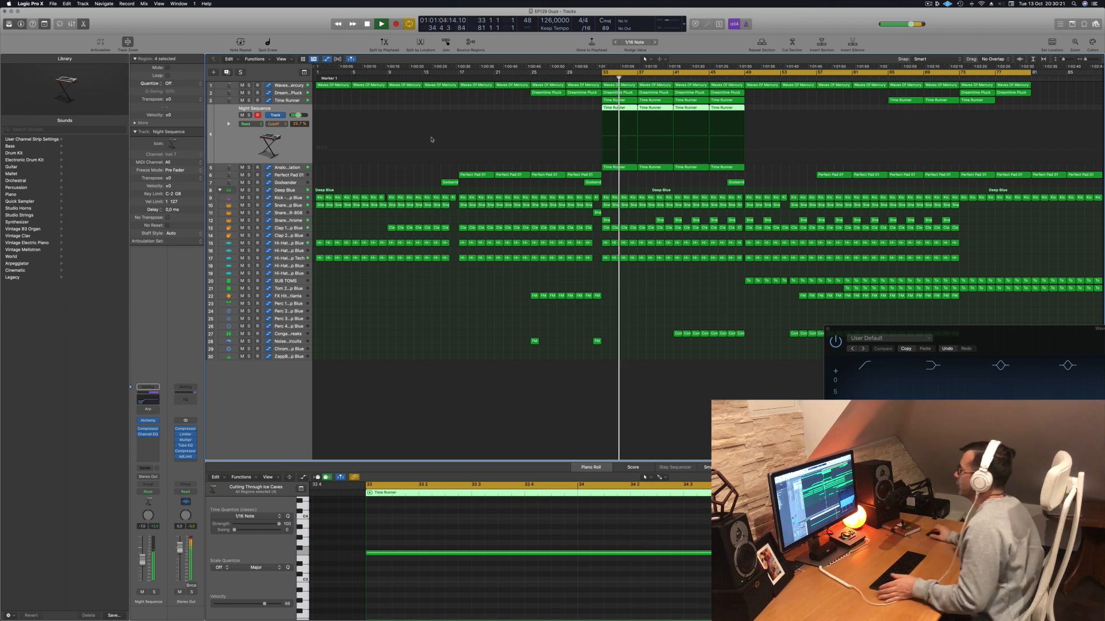
key("space")
key("space")
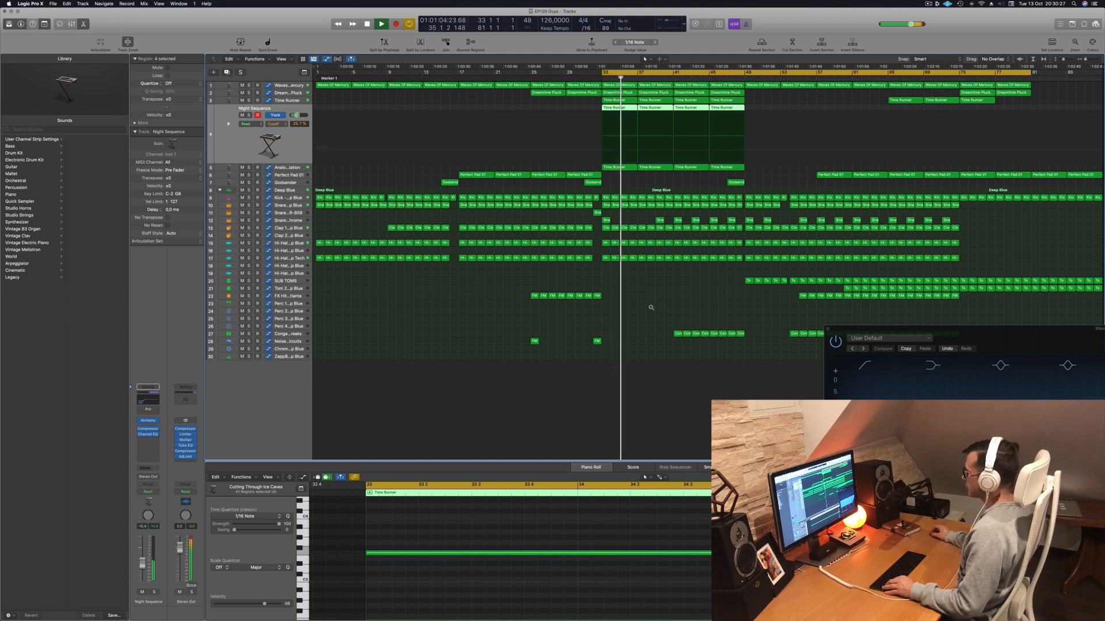
key("space")
key("space")
key("space")
key("space")
key("space")
key("space")
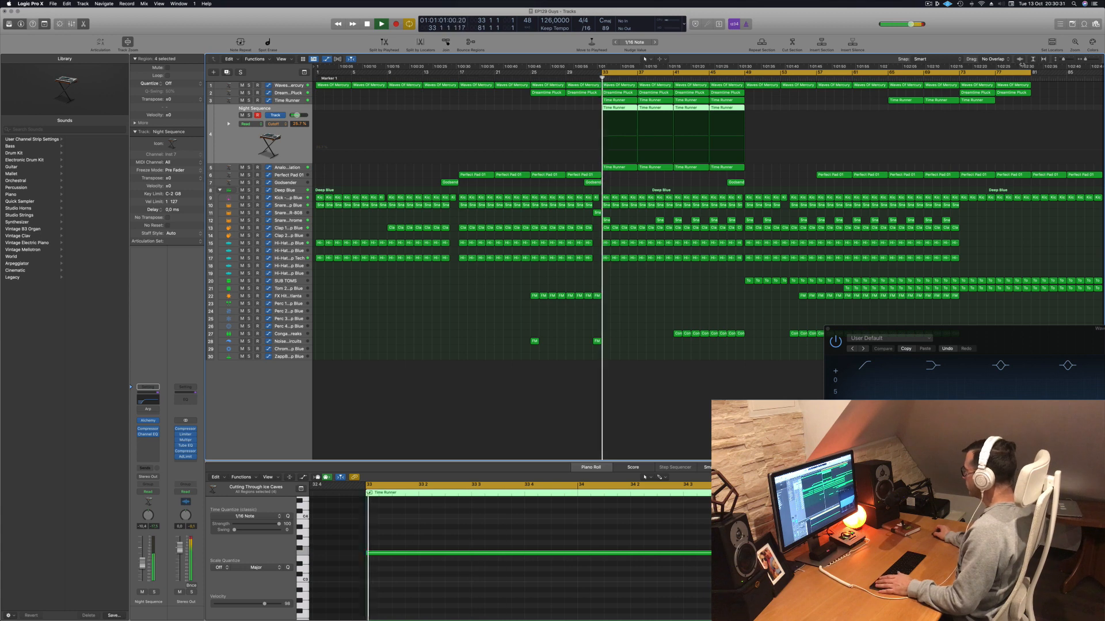
Repeat the cycled section of bars 33 to 49 across all tracks, inserting the copy at bar 49
left_click_drag(1031, 75, 747, 103)
key("space")
key("space")
key("super+r")
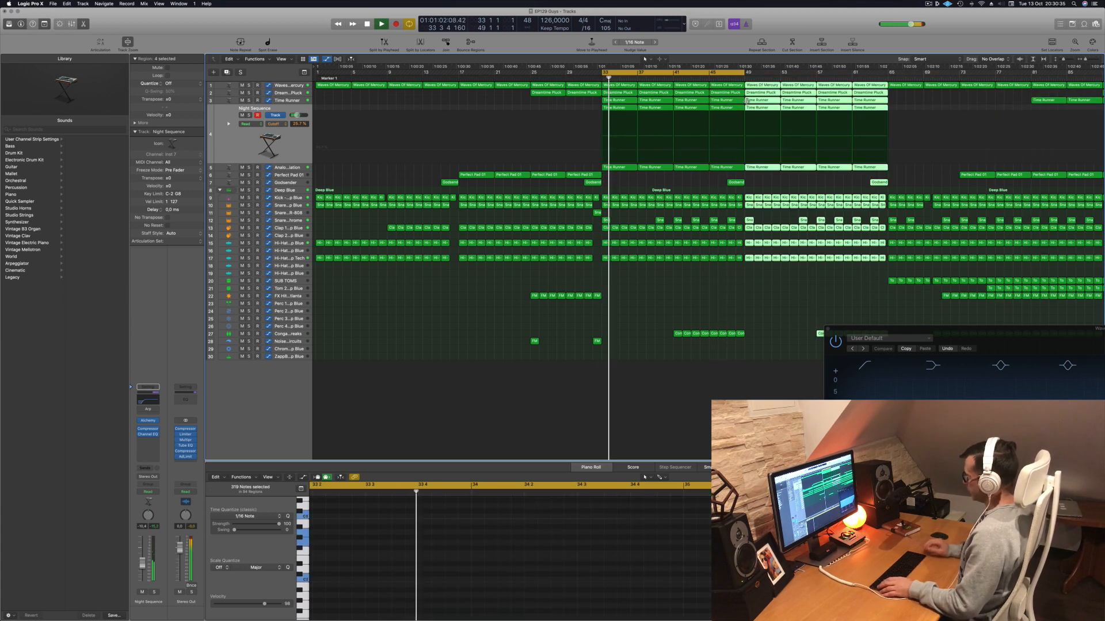
scroll(772, 200, "down", 2)
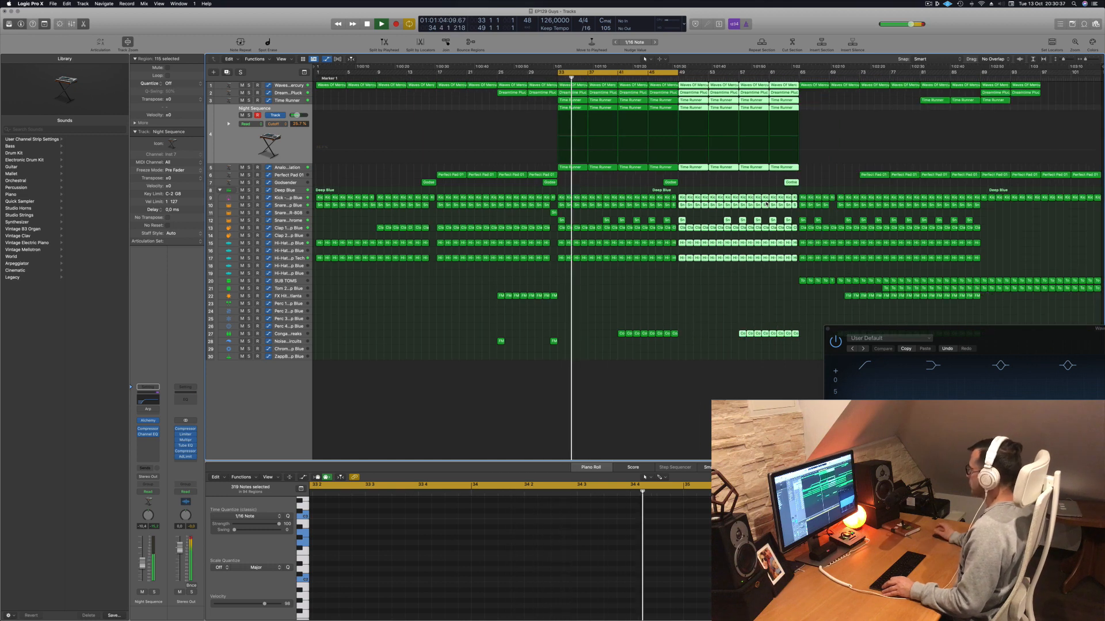
Thin out the section before bar 49 by deleting Waves Of Mercury from bar 37, Dreamtime Pluck from bar 41 and Time Runner from bar 45
left_click(607, 85)
key("Delete")
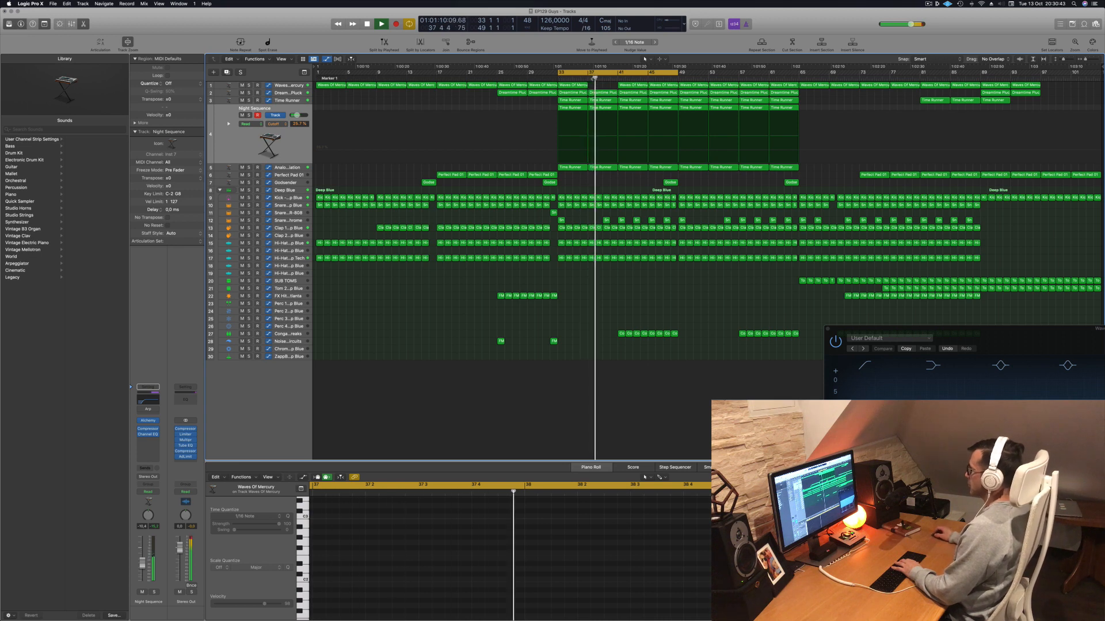
left_click(633, 91)
key("Delete")
left_click(634, 85)
key("Delete")
left_click(660, 86)
key("Delete")
left_click(661, 93)
key("Delete")
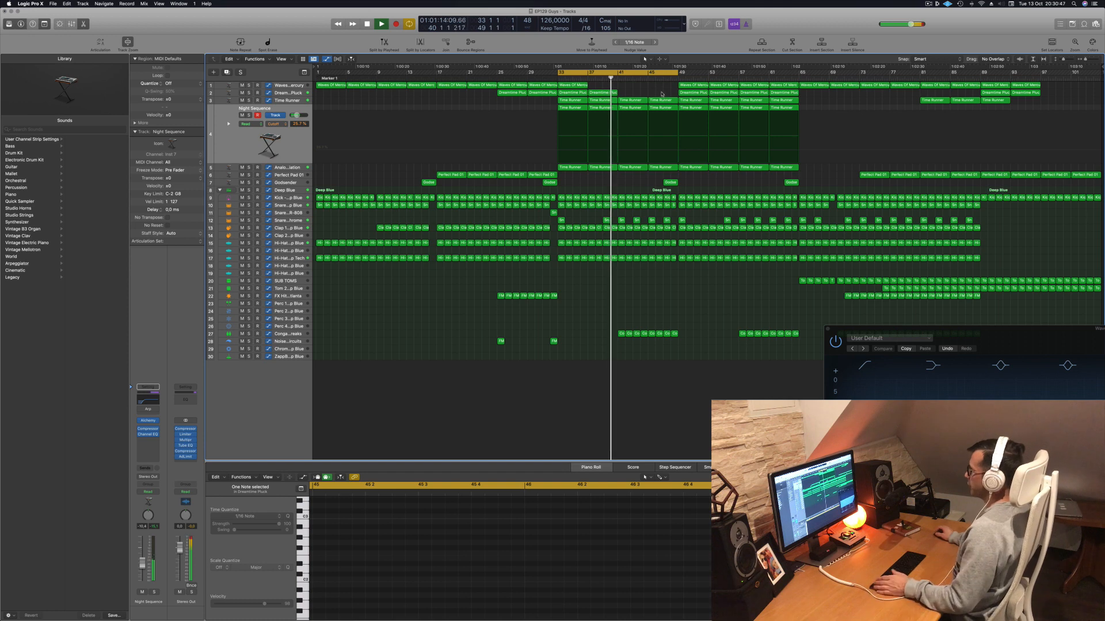
left_click(662, 100)
key("Delete")
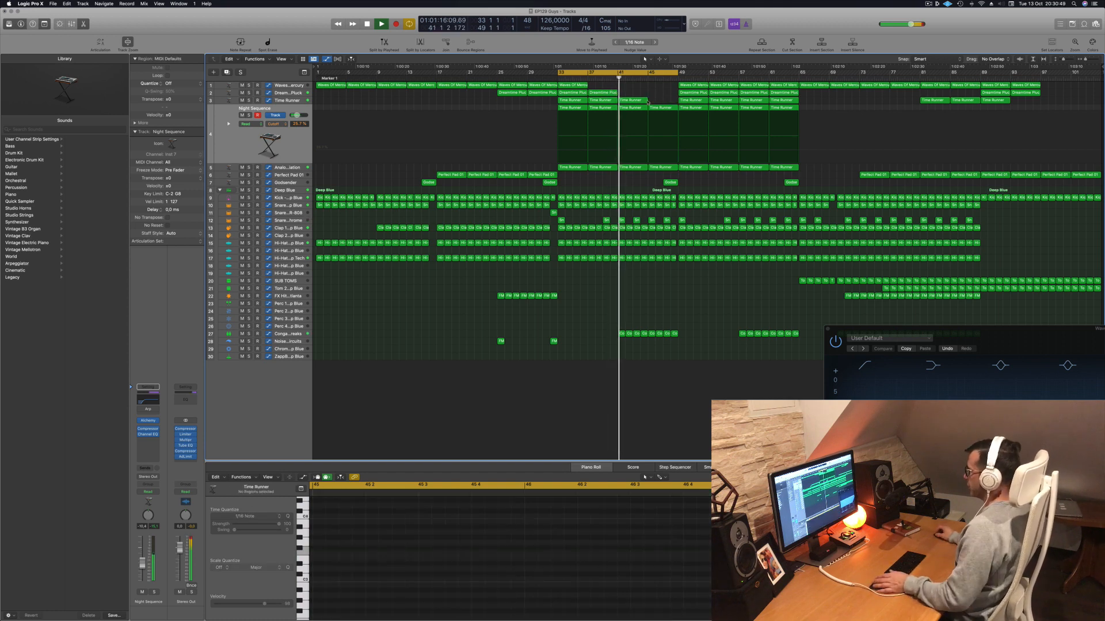
Replay the thinned section and delete the Time Runner track's region at bar 41
left_click(635, 100)
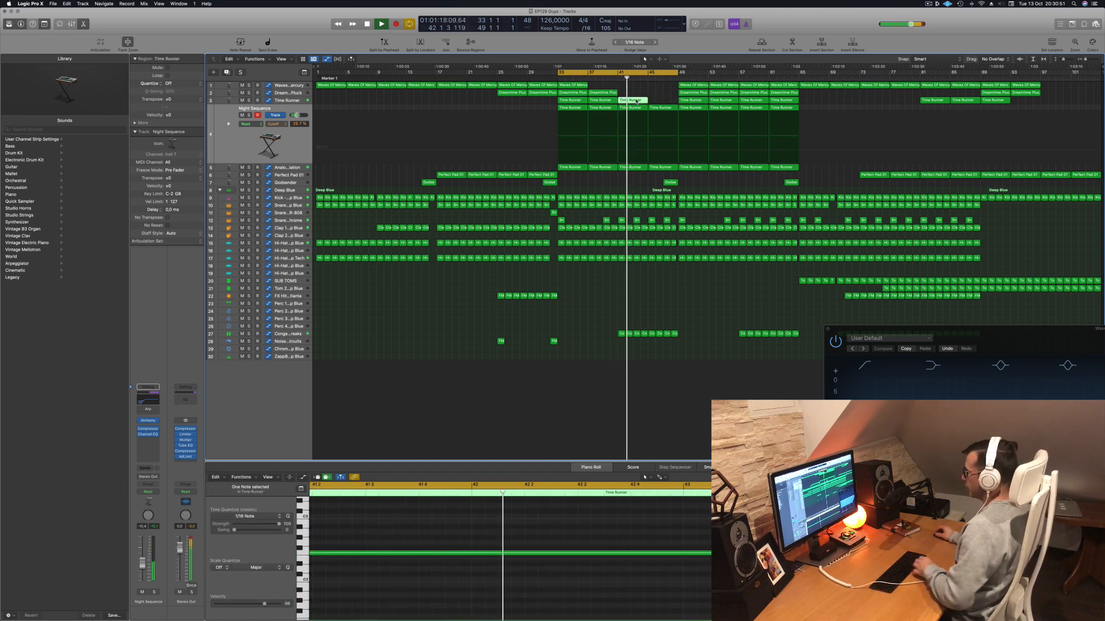
left_click(277, 139)
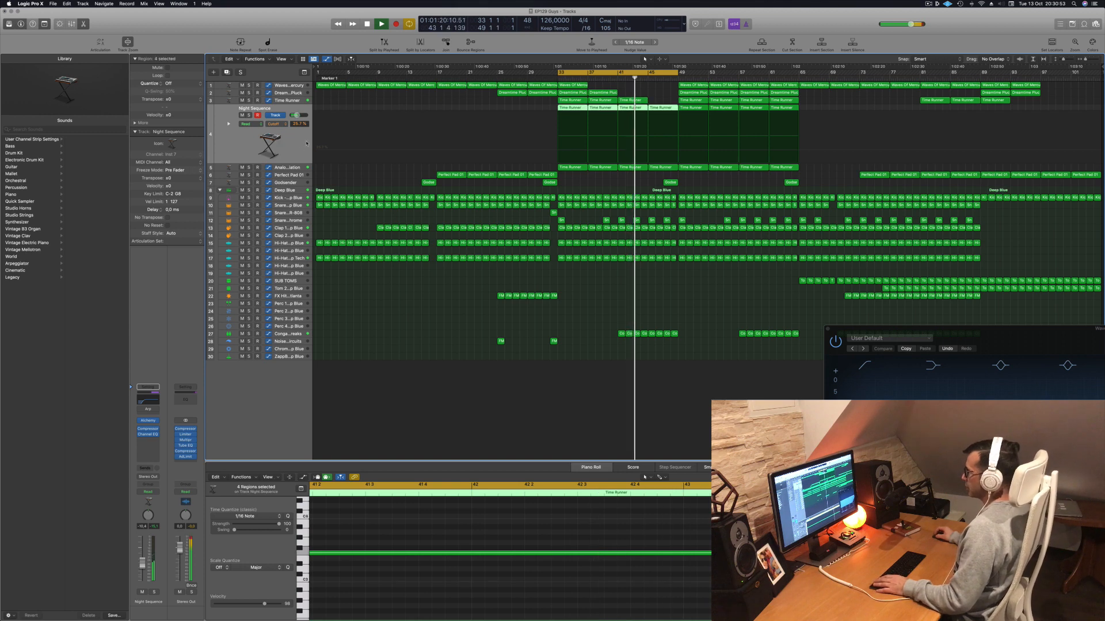
left_click(298, 169)
key("space")
key("space")
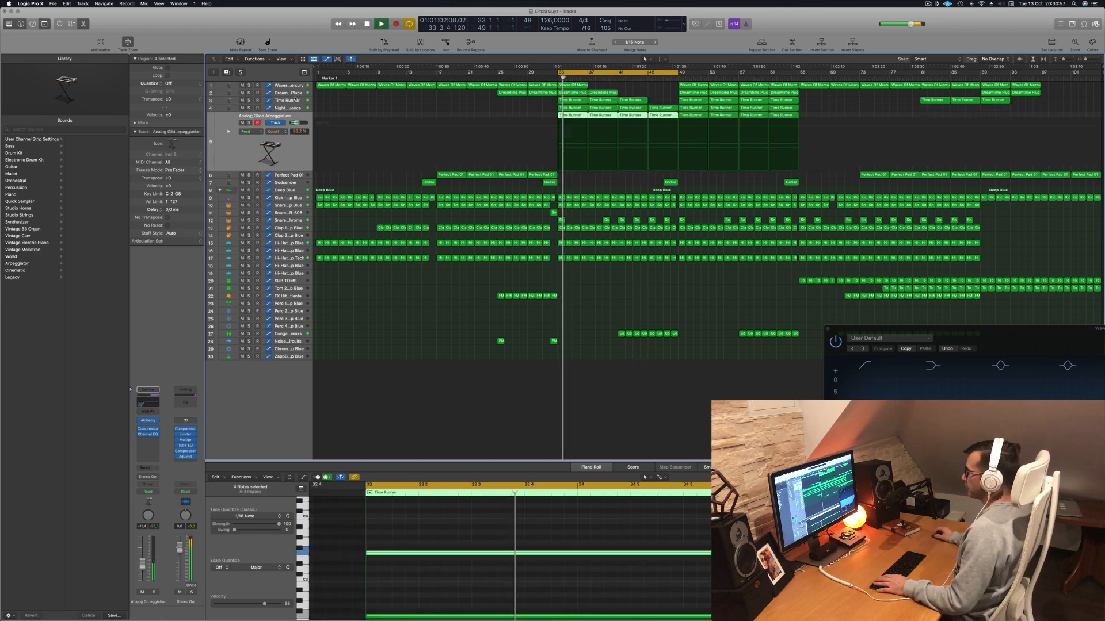
left_click(295, 101)
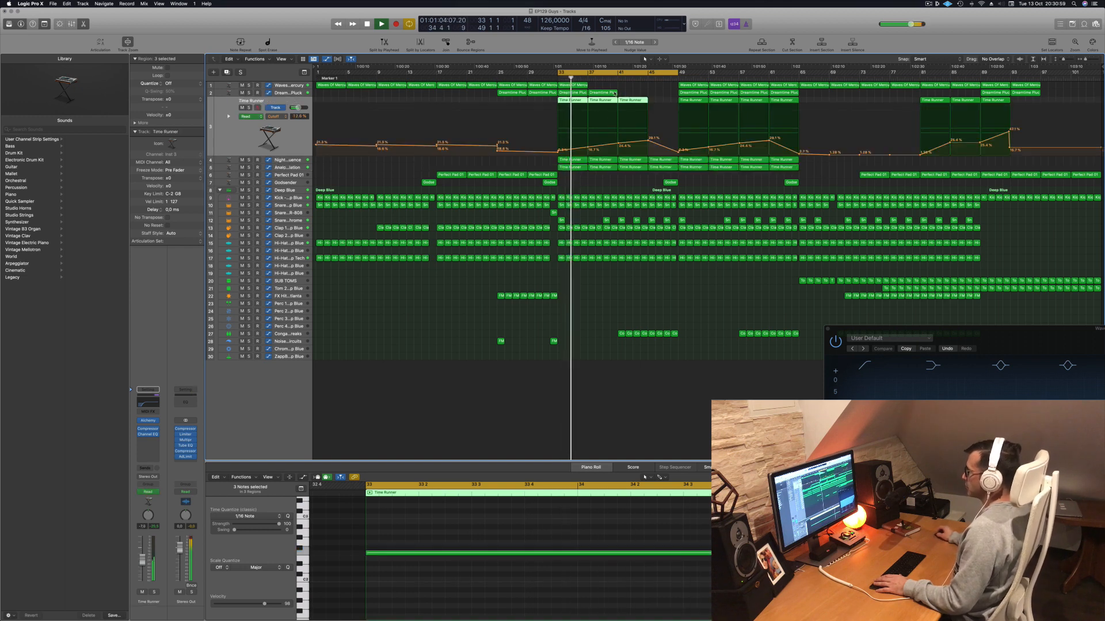
left_click(636, 104)
left_click(635, 104)
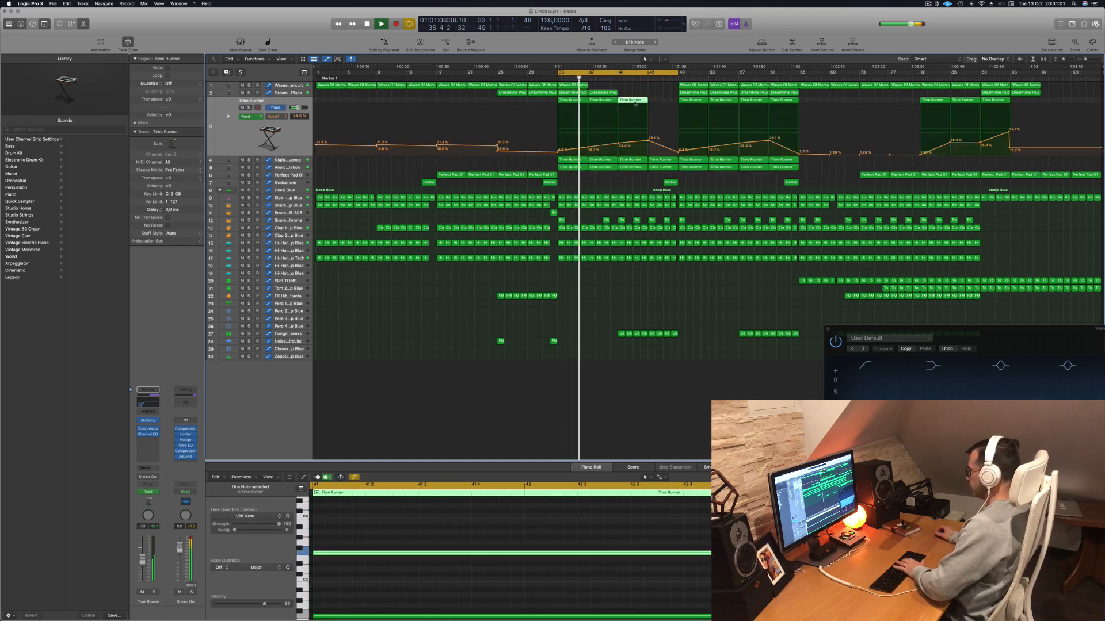
key("Delete")
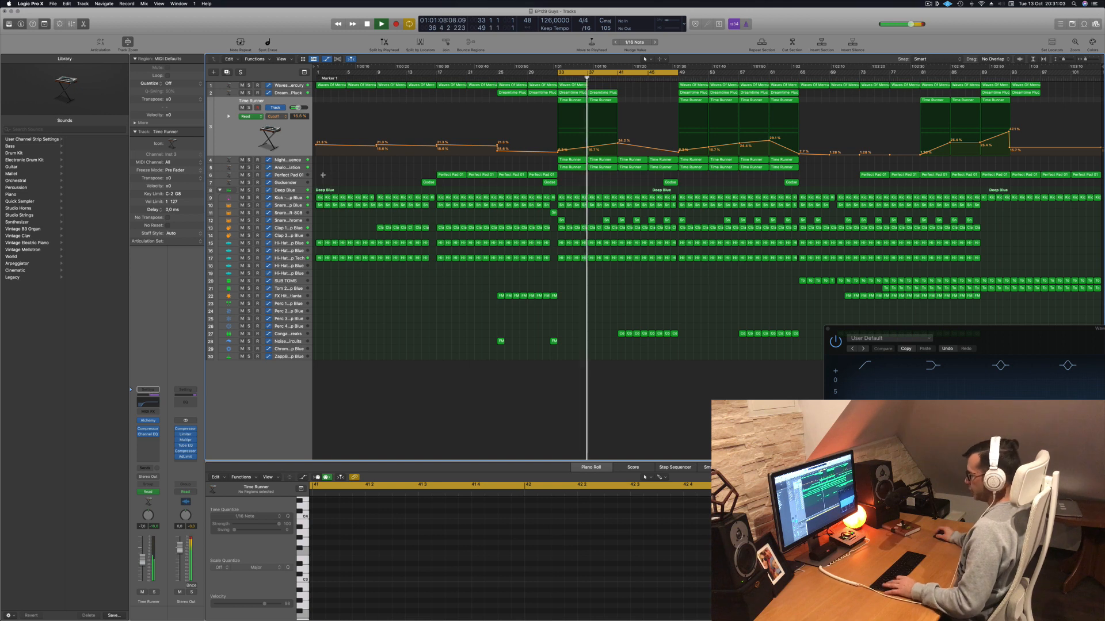
Name and color all regions in the project by their tracks
key("super+a")
right_click(629, 160)
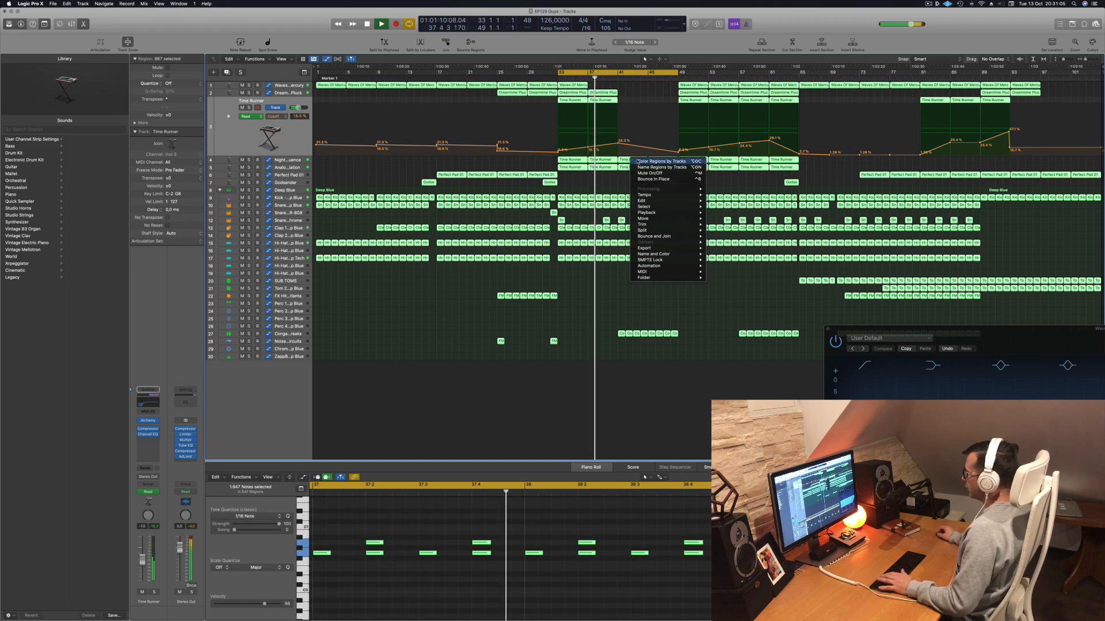
left_click(638, 162)
right_click(639, 163)
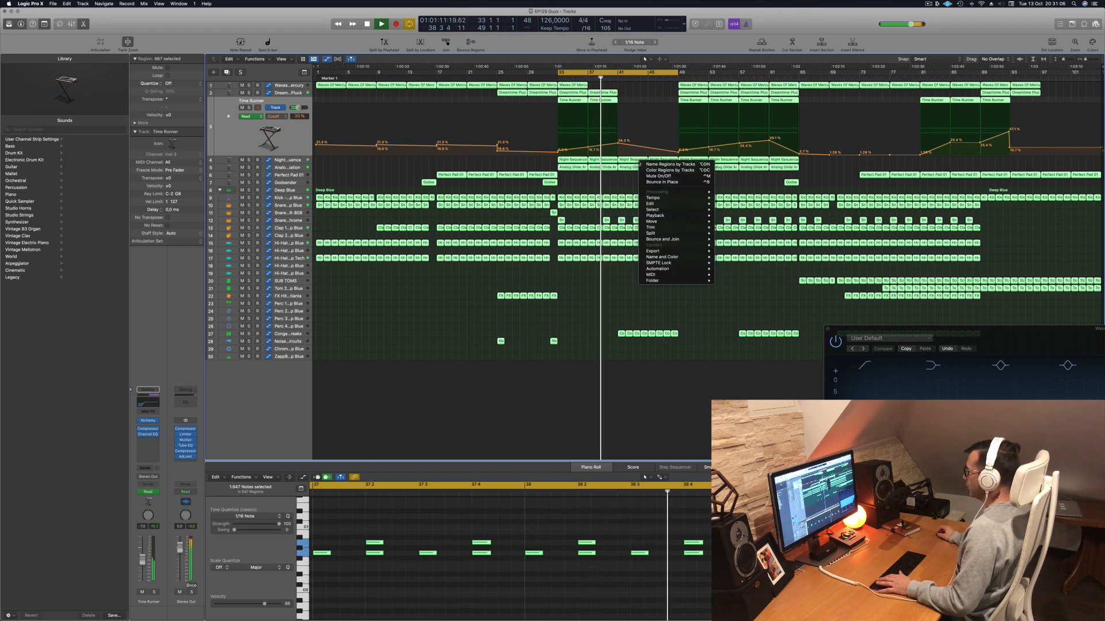
left_click(649, 171)
left_click(597, 186)
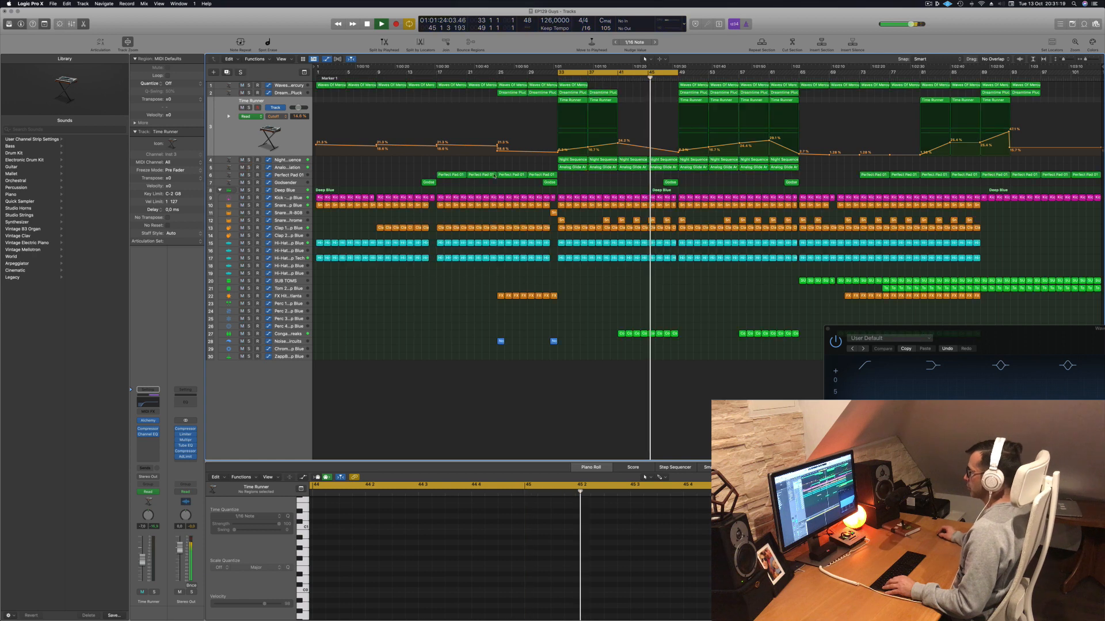
Select the Analog Glide Arpeggiation track and extend the cycle range's end to bar 65
left_click(293, 168)
left_click(614, 72)
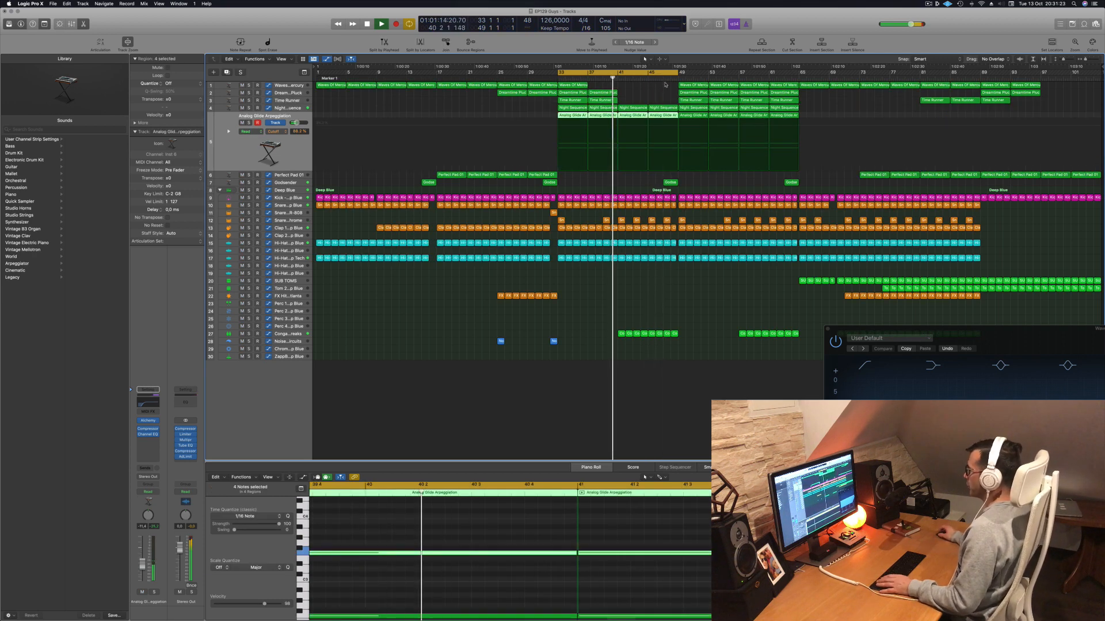
left_click_drag(678, 73, 797, 72)
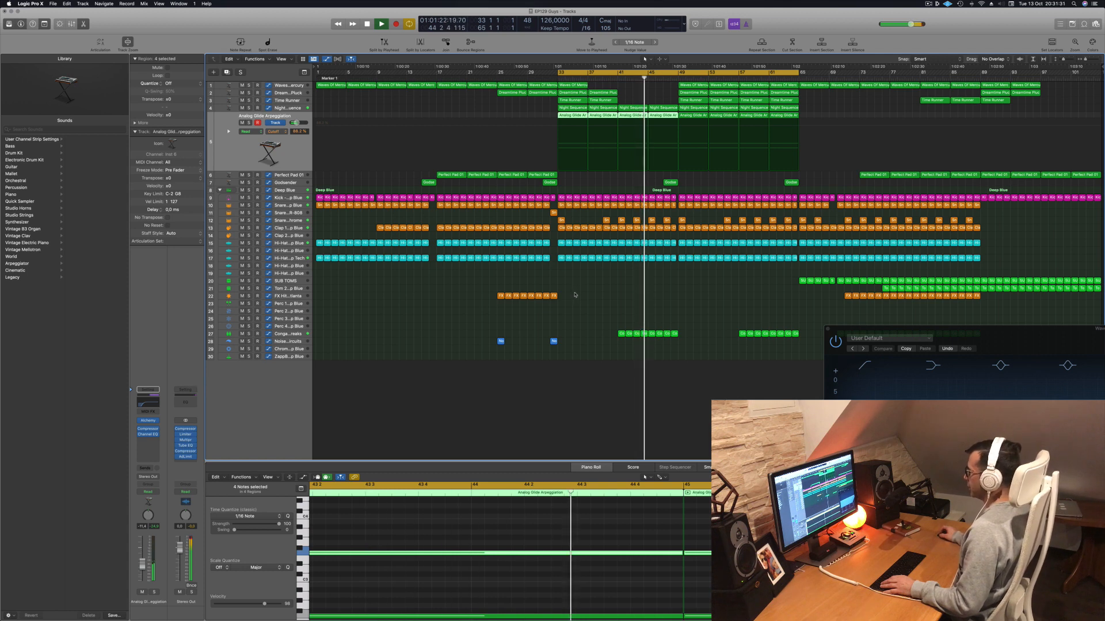
Try deleting the snare, clap and hi-hat regions in bars 49 to 65 and the first lead synth regions there, and undo both deletions
scroll(685, 211, "up", 2)
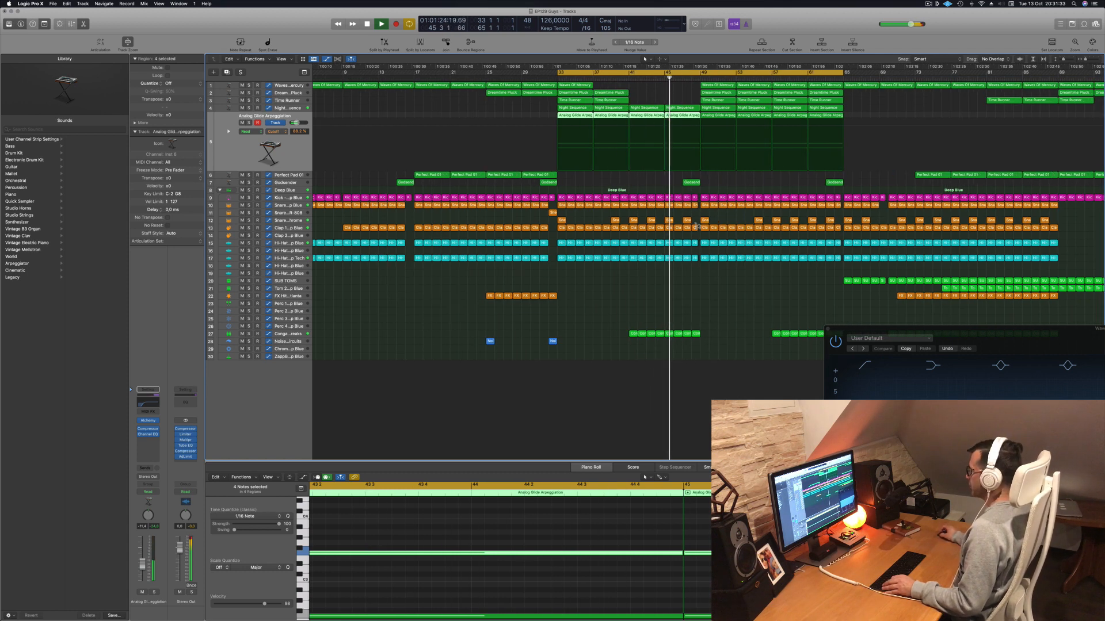
left_click_drag(700, 205, 840, 274)
key("Delete")
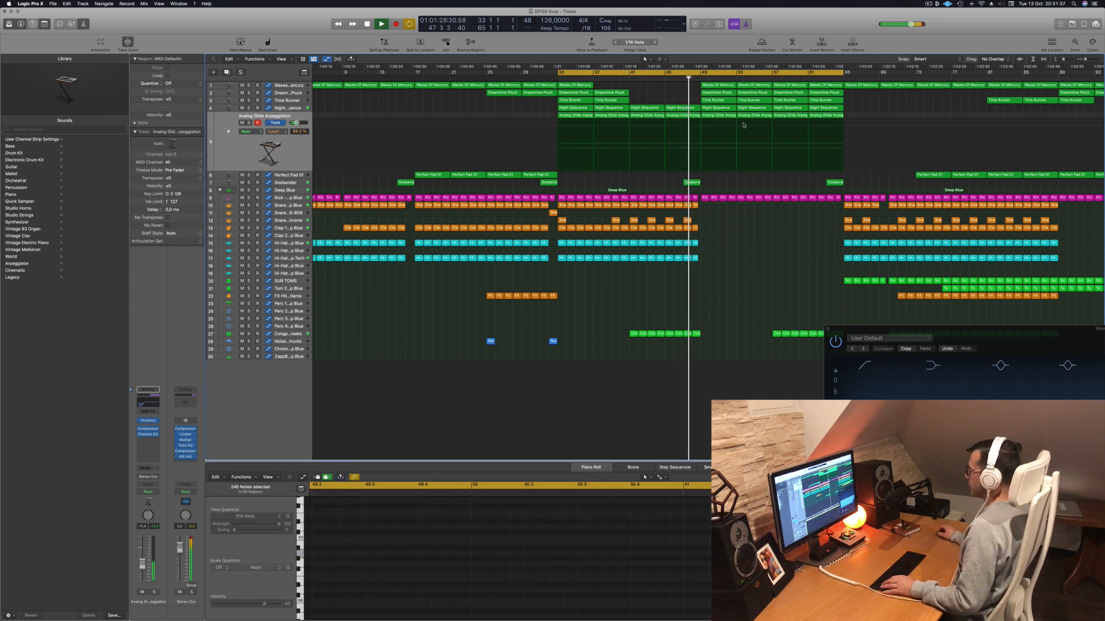
left_click_drag(677, 82, 755, 105)
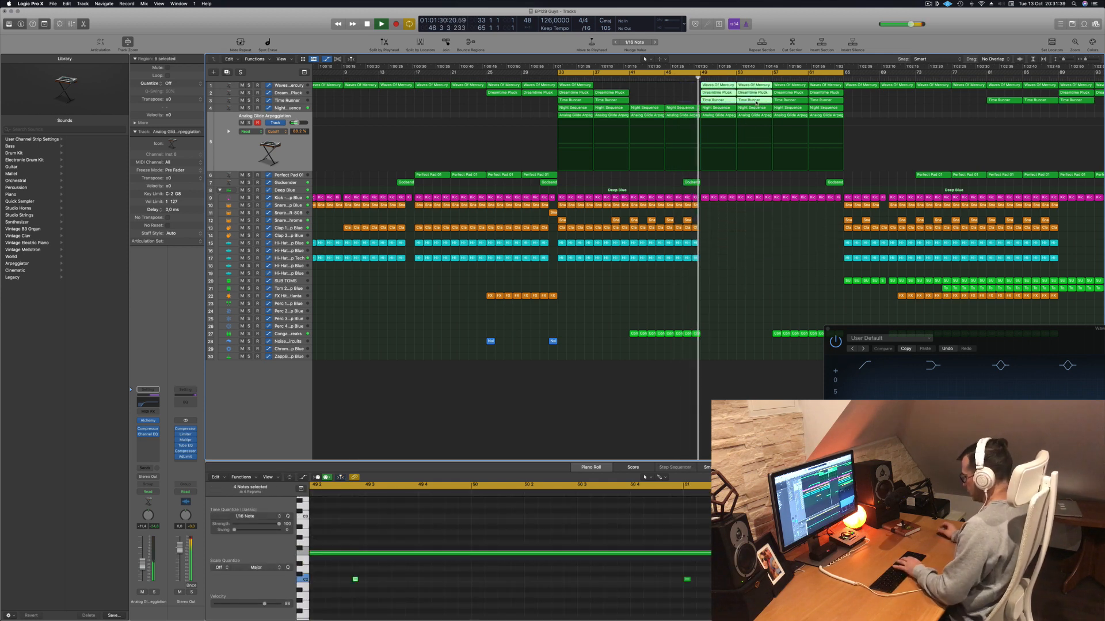
key("Delete")
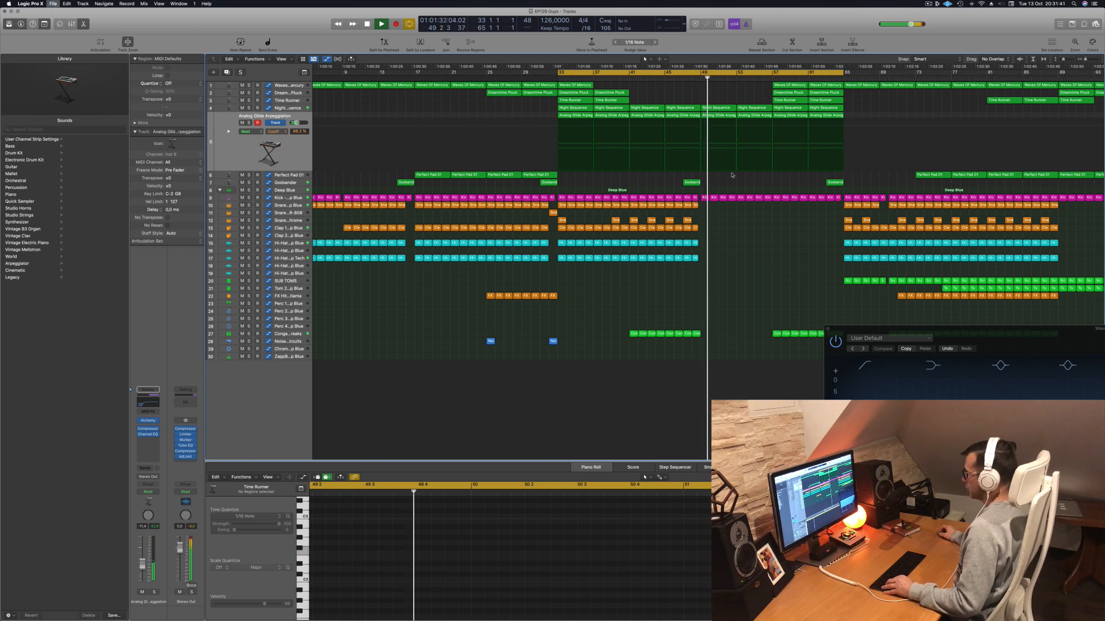
key("super+Left")
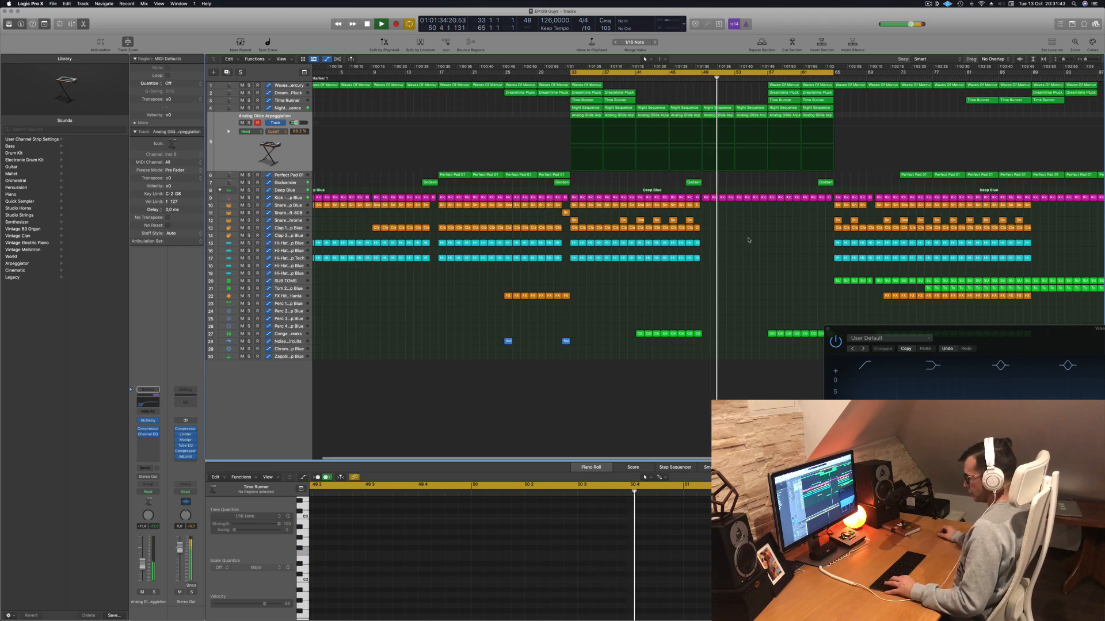
key("super+z")
key("super+z")
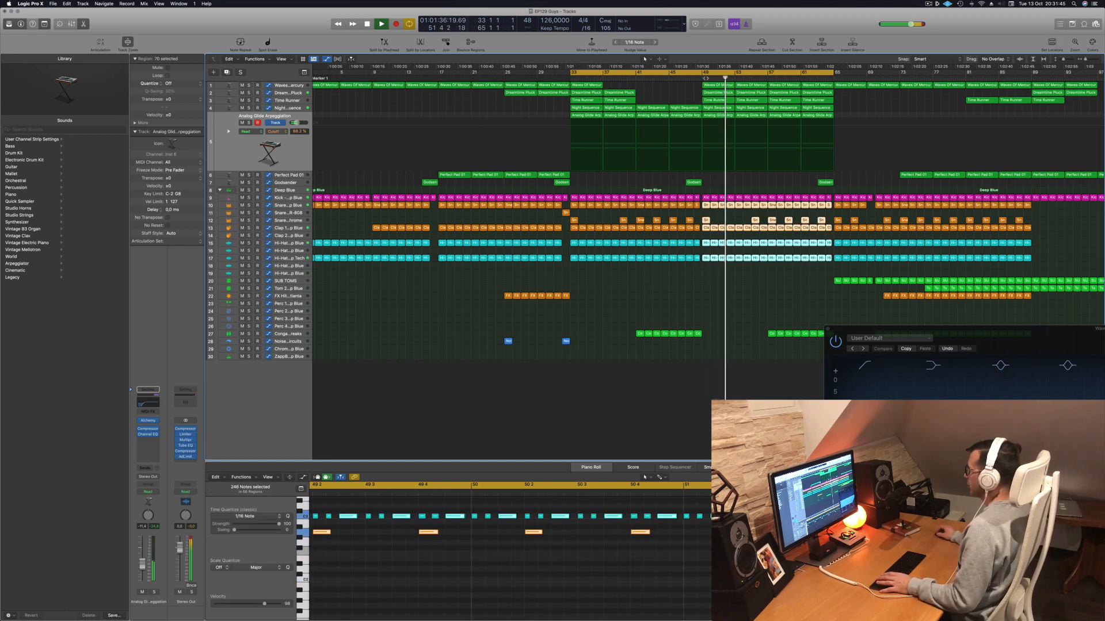
Restart playback and delete the Waves Of Mercury, Dreamtime Pluck and Time Runner regions between bars 49 and 57
key("space")
key("space")
left_click_drag(693, 82, 762, 101)
key("Delete")
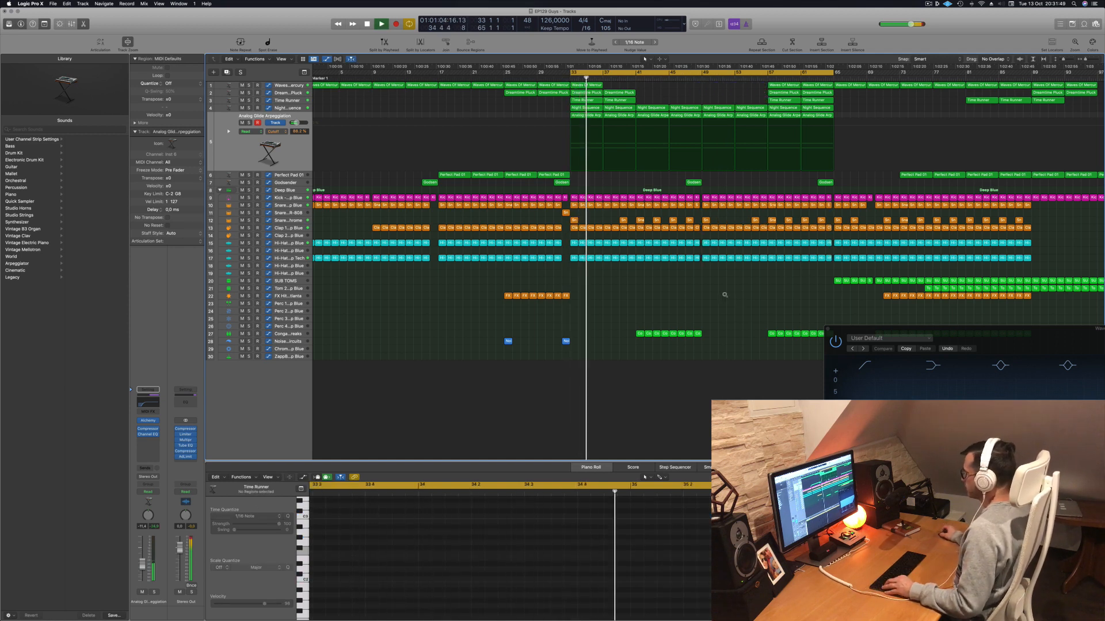
key("super+Left")
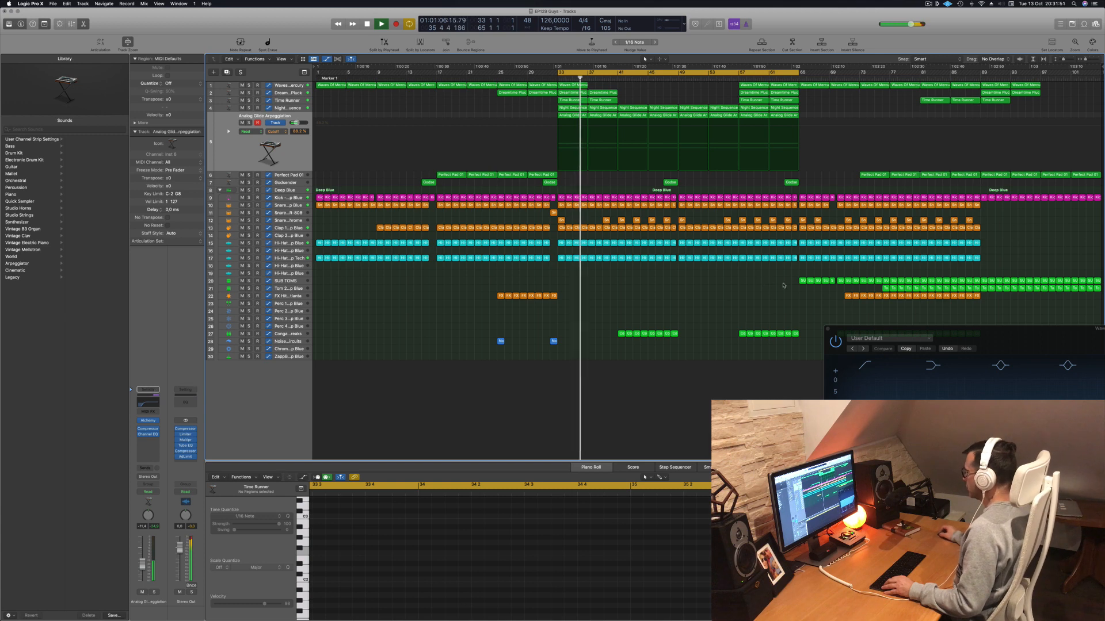
Copy SUB TOMS regions from after bar 65 to fill bars 49 to 65 on the same track
left_click_drag(771, 284, 840, 278)
left_click(846, 275)
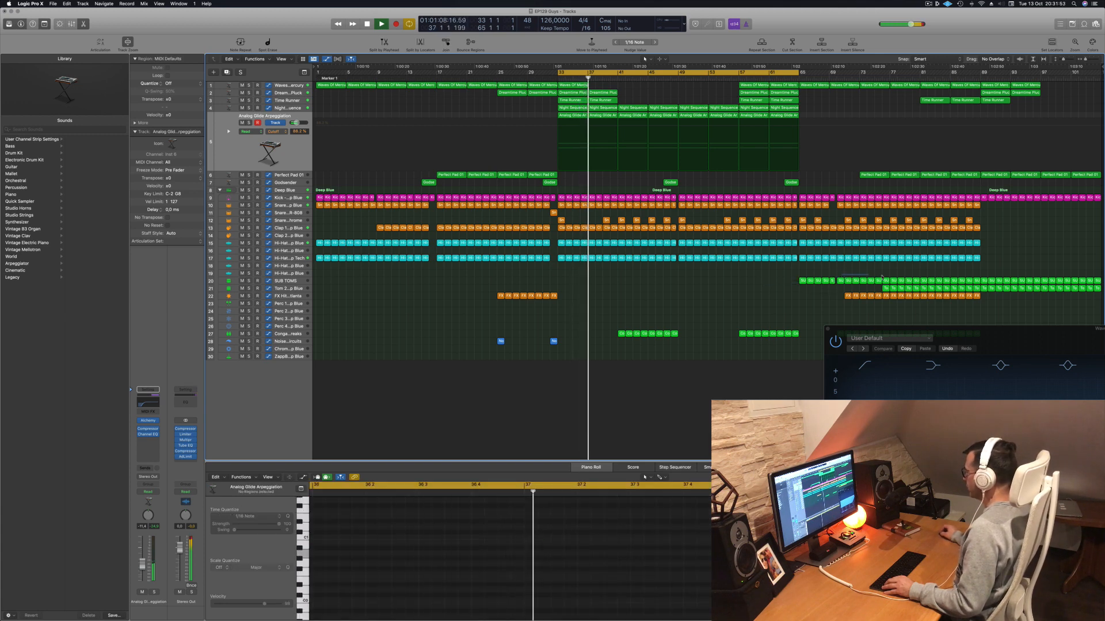
left_click_drag(923, 275, 680, 285)
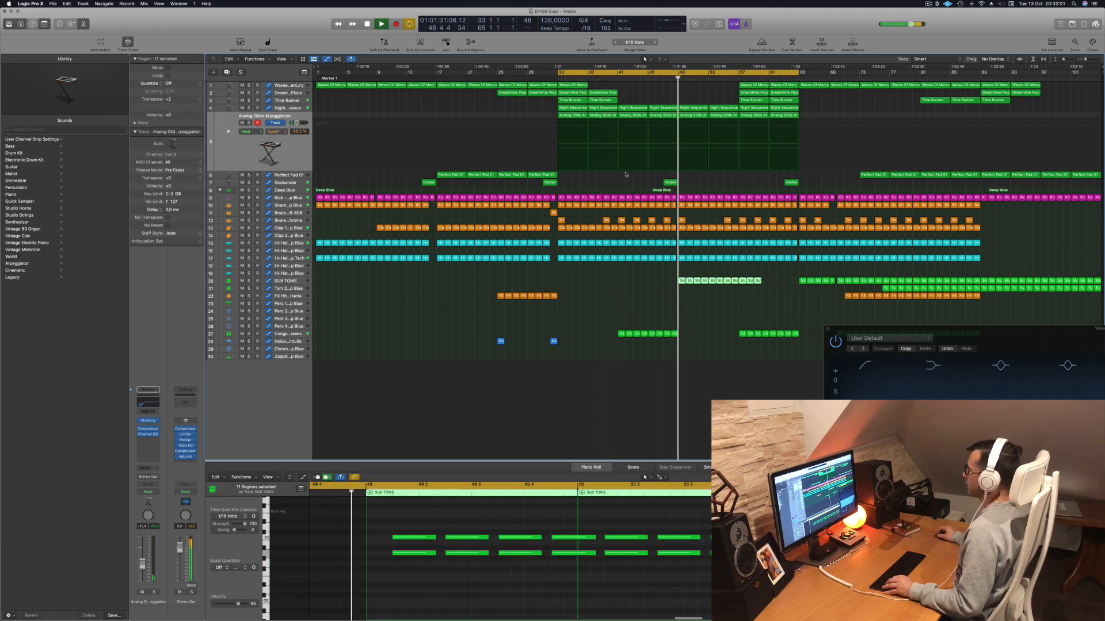
left_click_drag(668, 282, 768, 282)
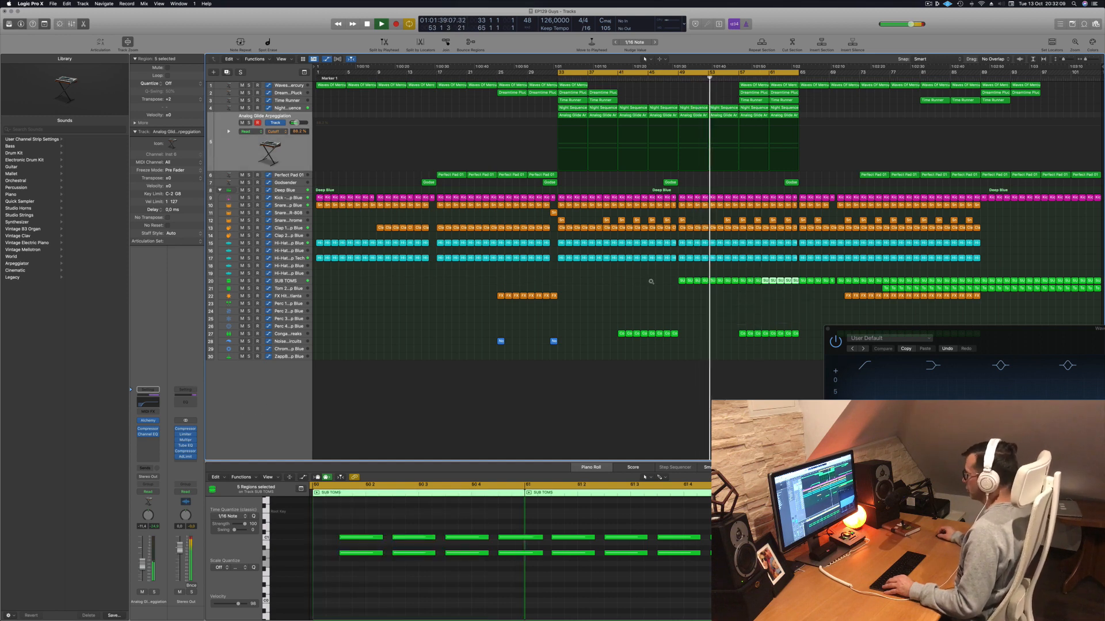
Save the project and replay the section from about bar 49 with the Snare - Chrome track selected
key("super+s")
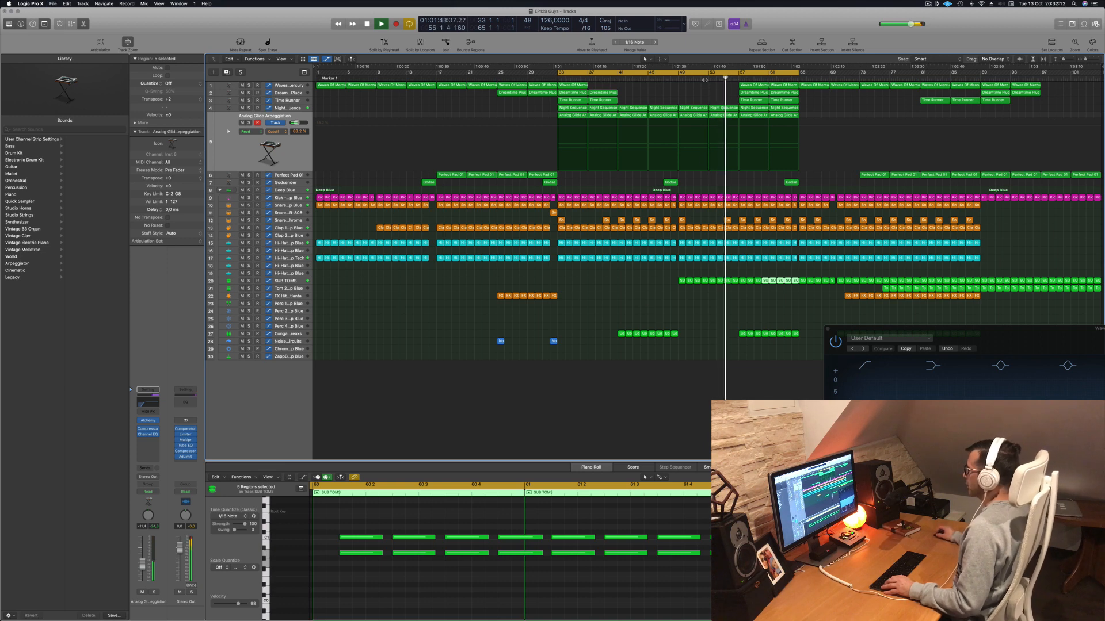
left_click(673, 78)
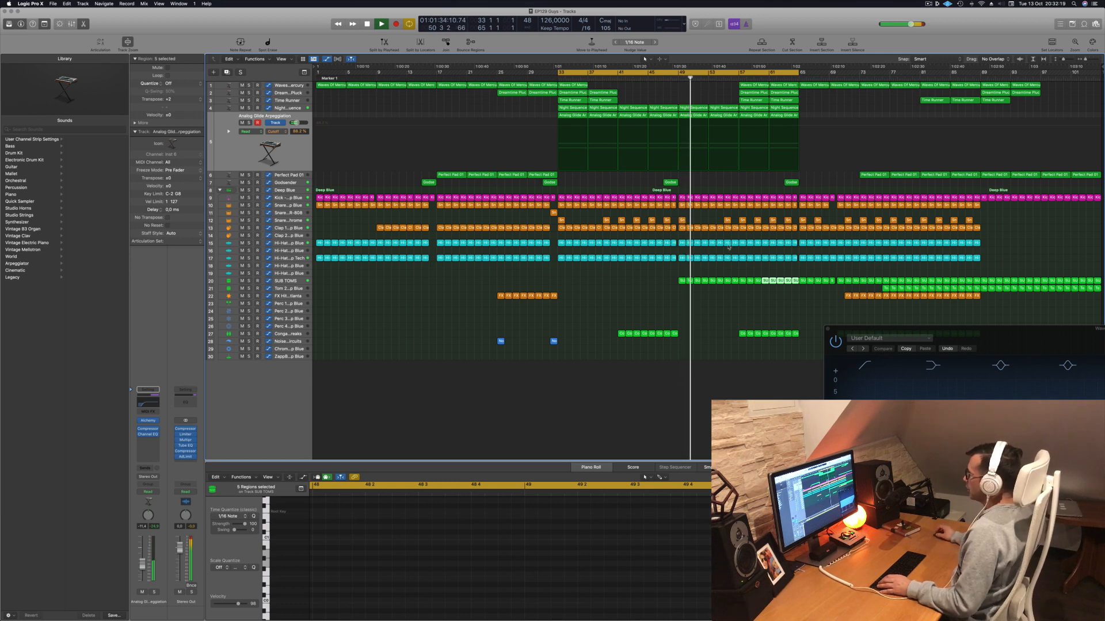
left_click(302, 222)
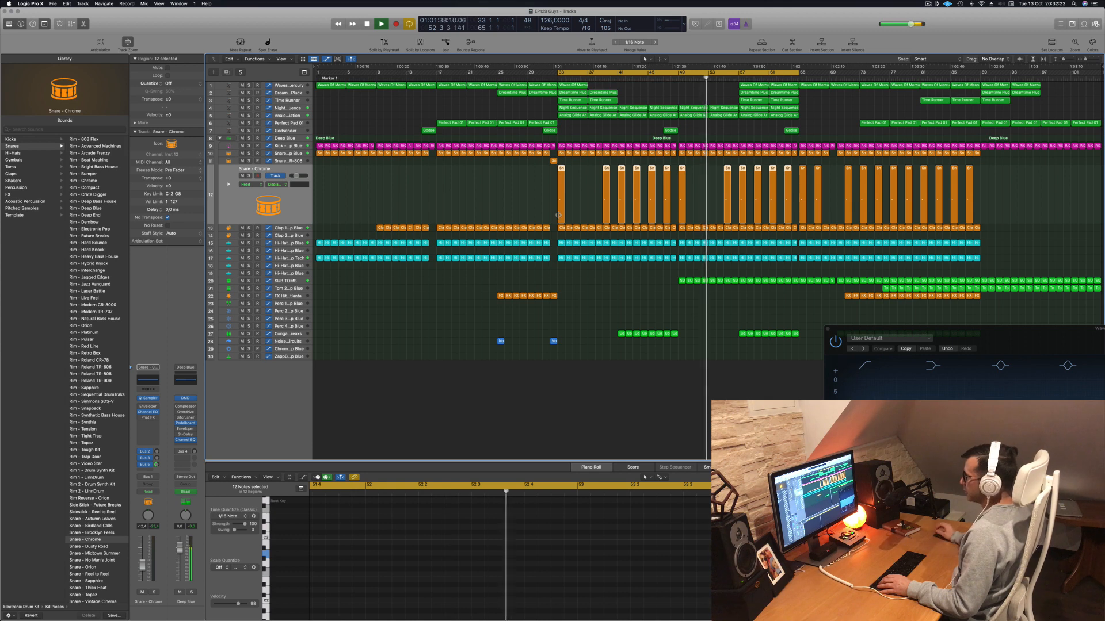
left_click(670, 77)
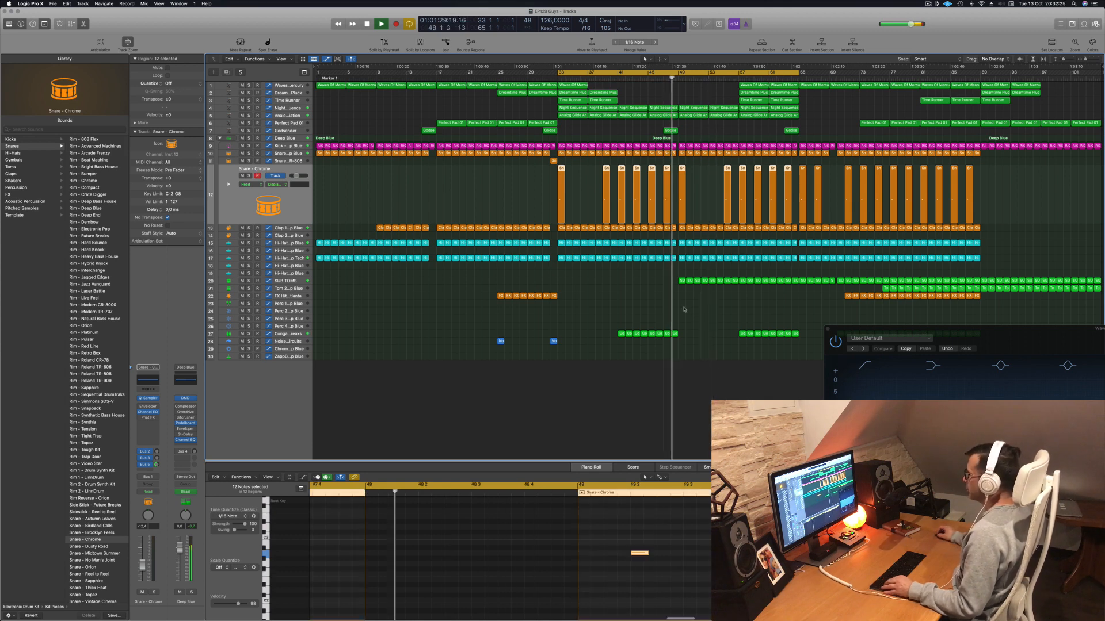
left_click(682, 309)
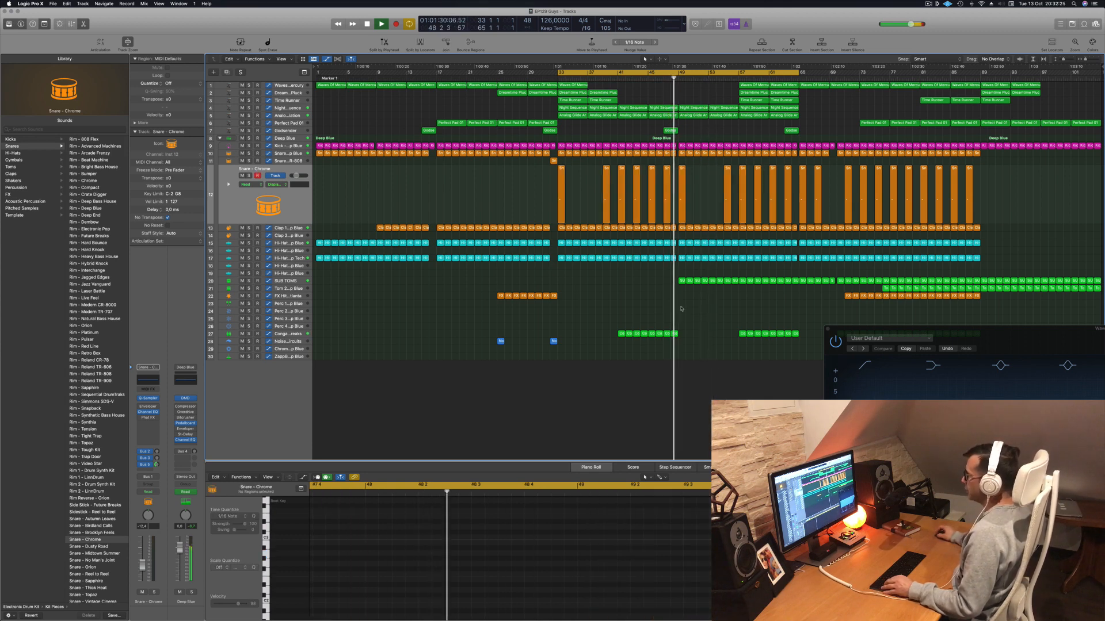
Copy the last conga region before bar 49 to bar 52 on the ZappBass - Deep Blue track and replay from bar 49
left_click(675, 335)
left_click_drag(675, 334, 704, 357)
left_click(298, 358)
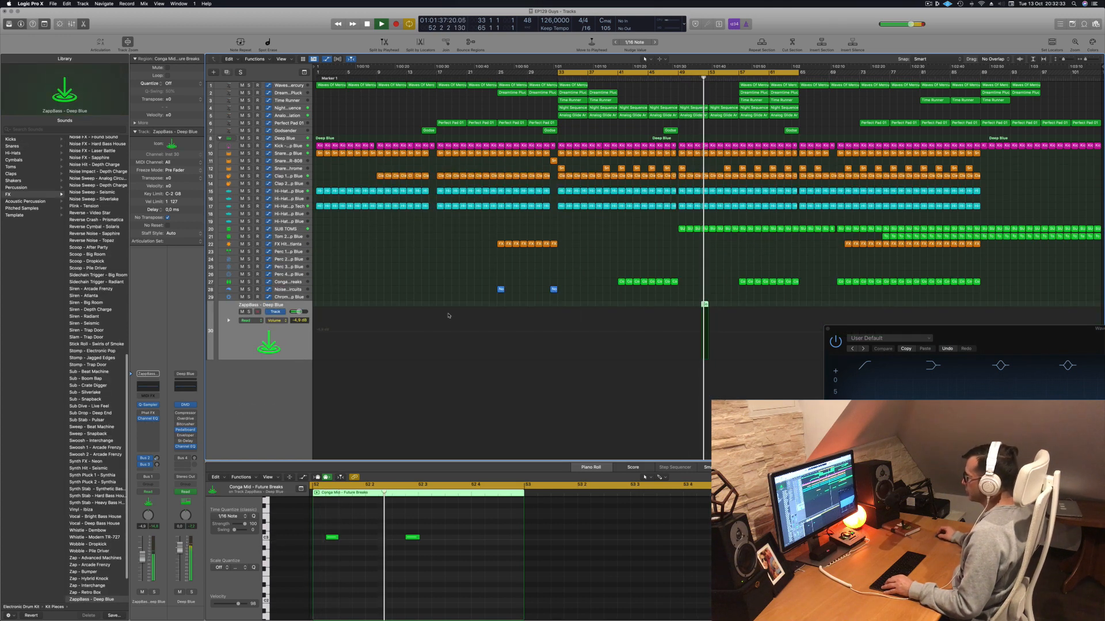
left_click(681, 78)
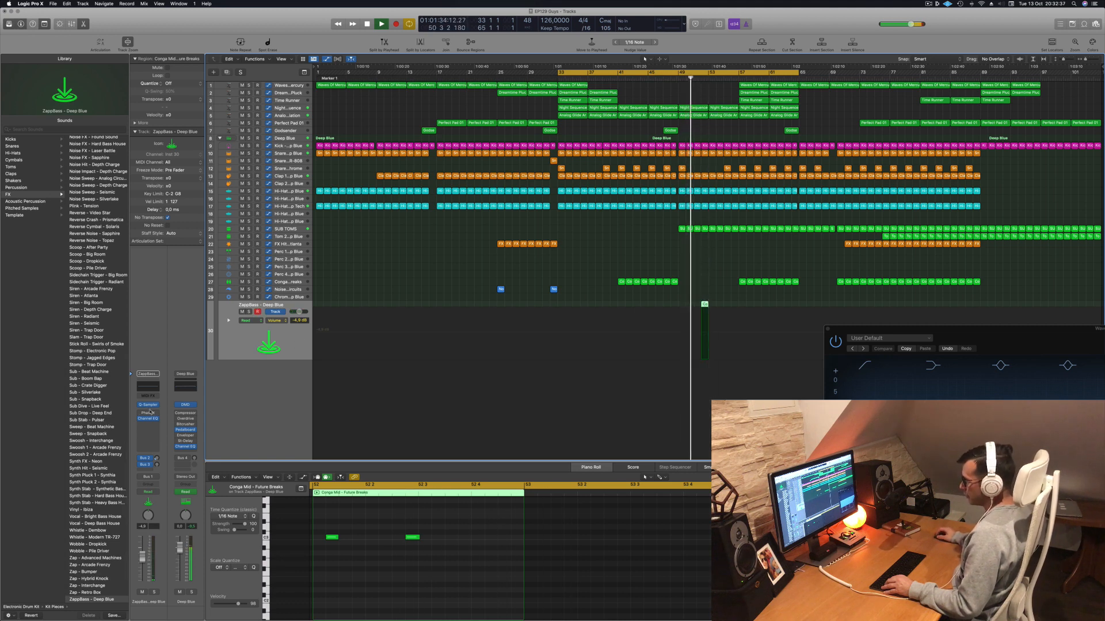
Add a send to Bus 5 on the ZappBass - Deep Blue channel and replay from about bar 49
left_click(149, 471)
mouse_move(151, 479)
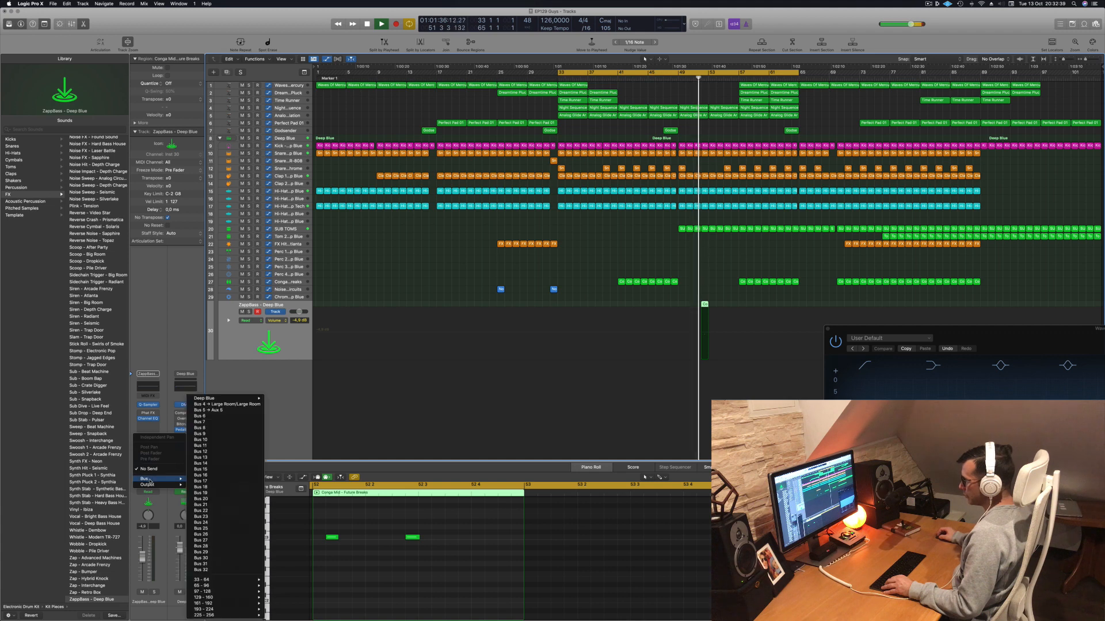
left_click(216, 411)
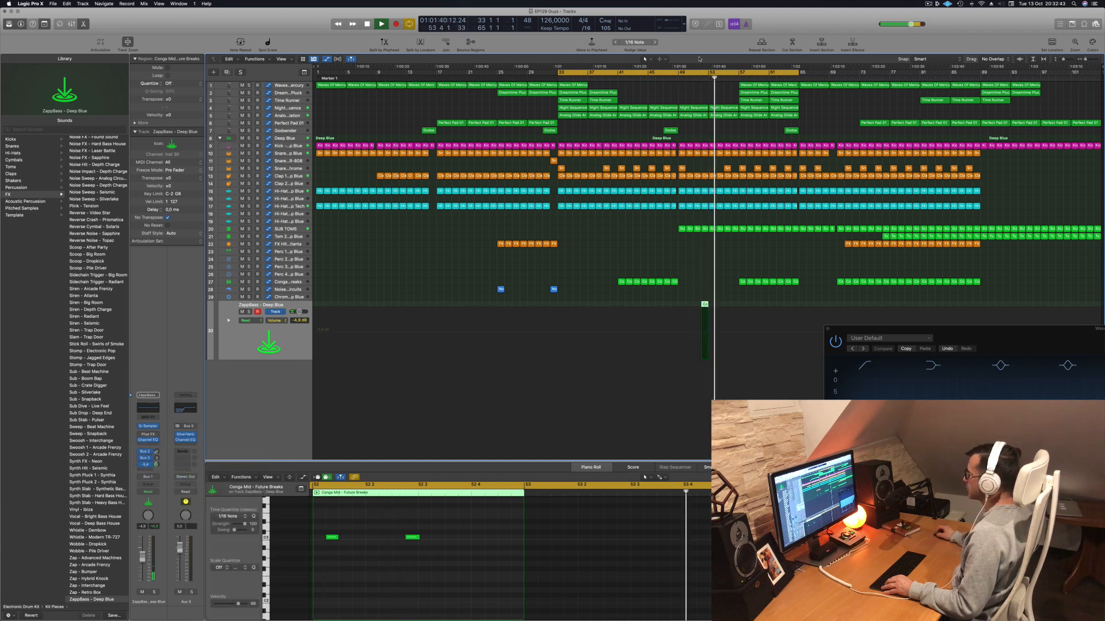
left_click(674, 79)
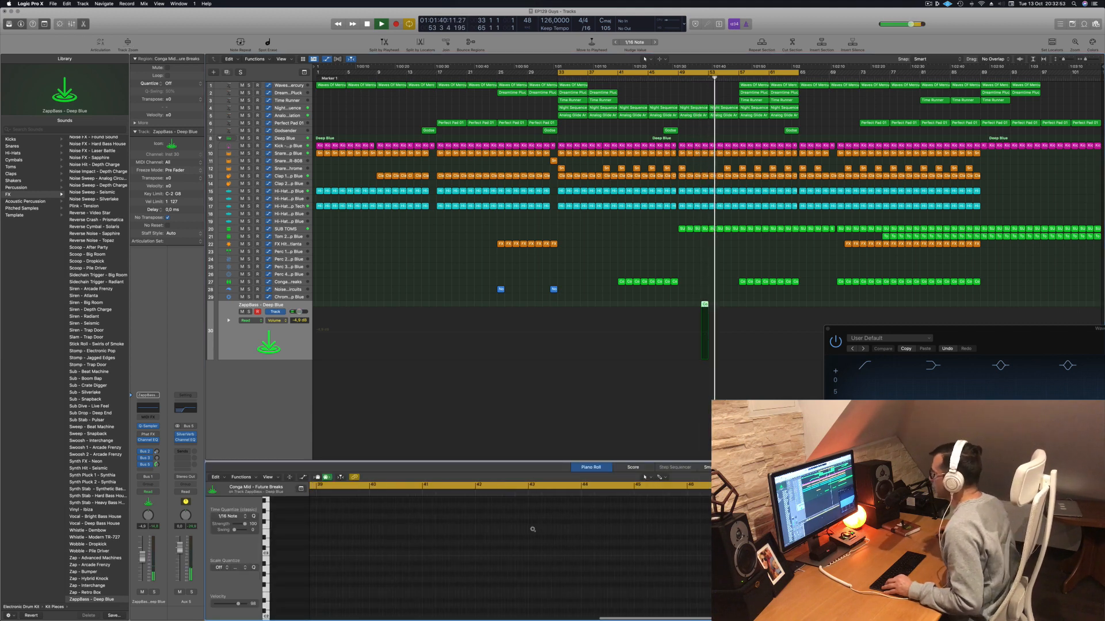
Examine the copied region at bar 52 in the Piano Roll and stop playback at about bar 51
left_click(533, 531, "ctrl+alt")
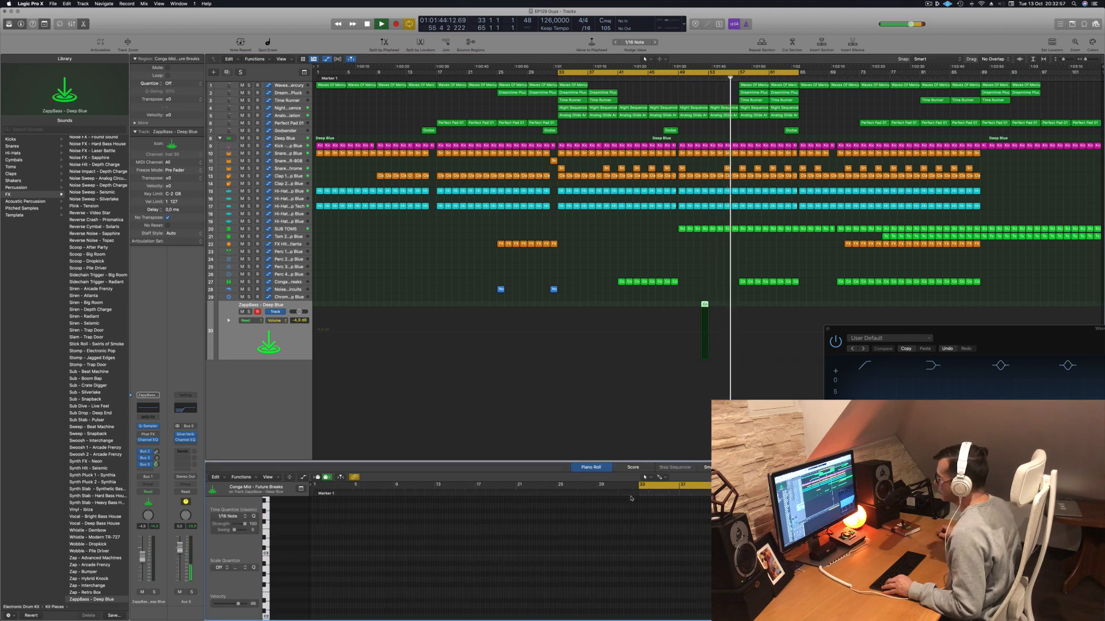
scroll(520, 531, "left", 5)
scroll(607, 531, "right", 5)
scroll(607, 530, "right", 8)
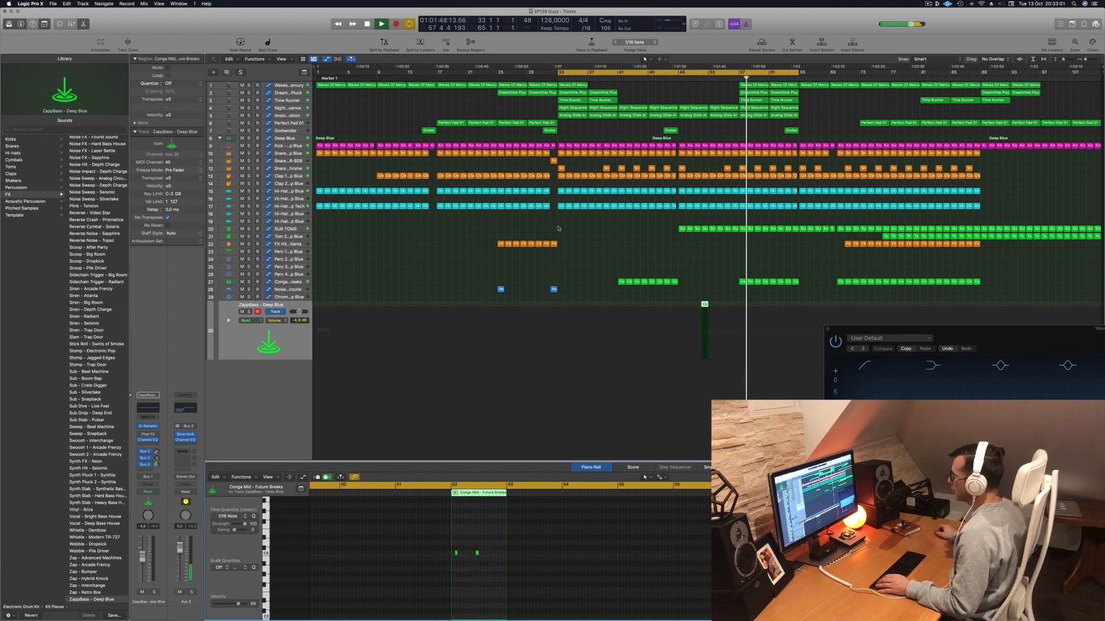
left_click(693, 78)
key("space")
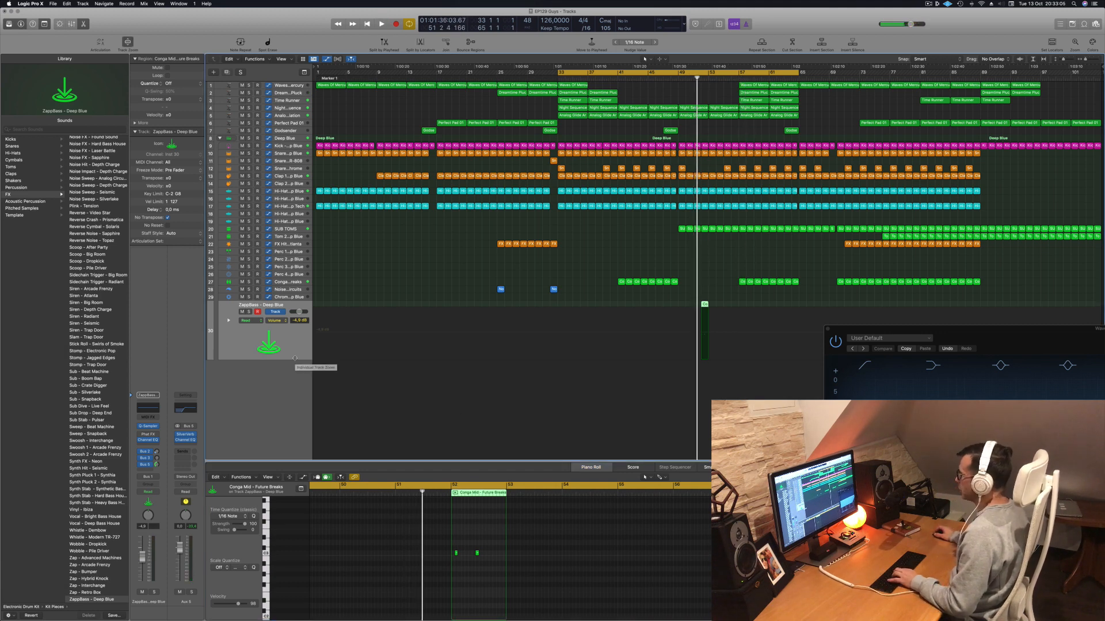
Open Musical Typing and audition the ZappBass - Deep Blue sound at several pitches
key("super+k")
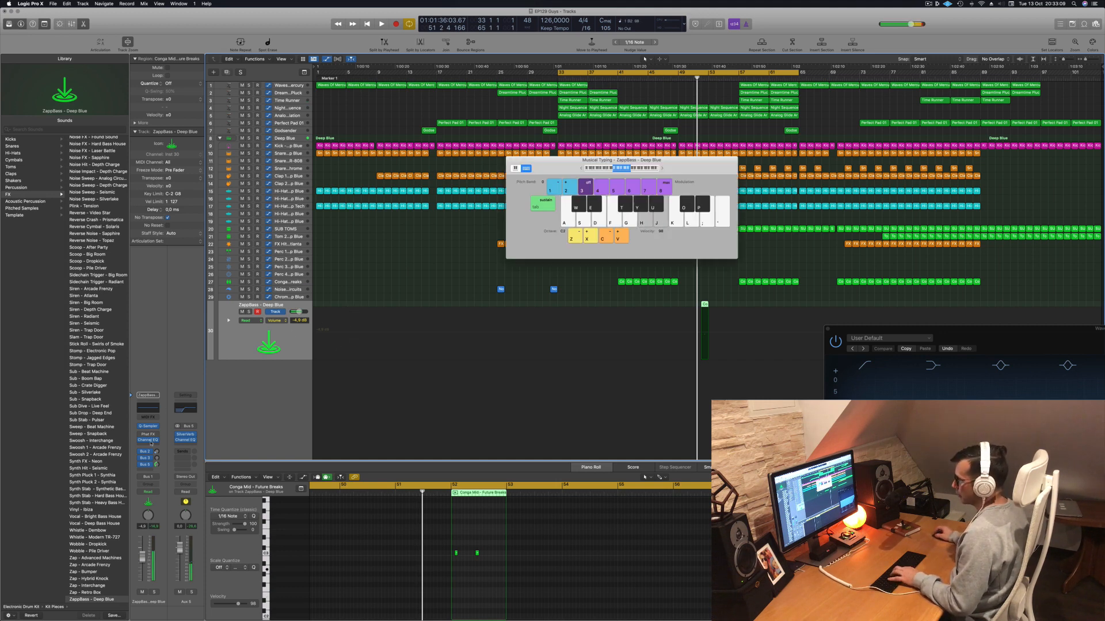
key("j")
key("h")
key("h")
key("g")
key("h")
Try other FX sounds on the track, including Siren - Atlanta, Scoop - After Party and Vinyl - Ibiza, auditioning them with played notes
left_click(90, 297)
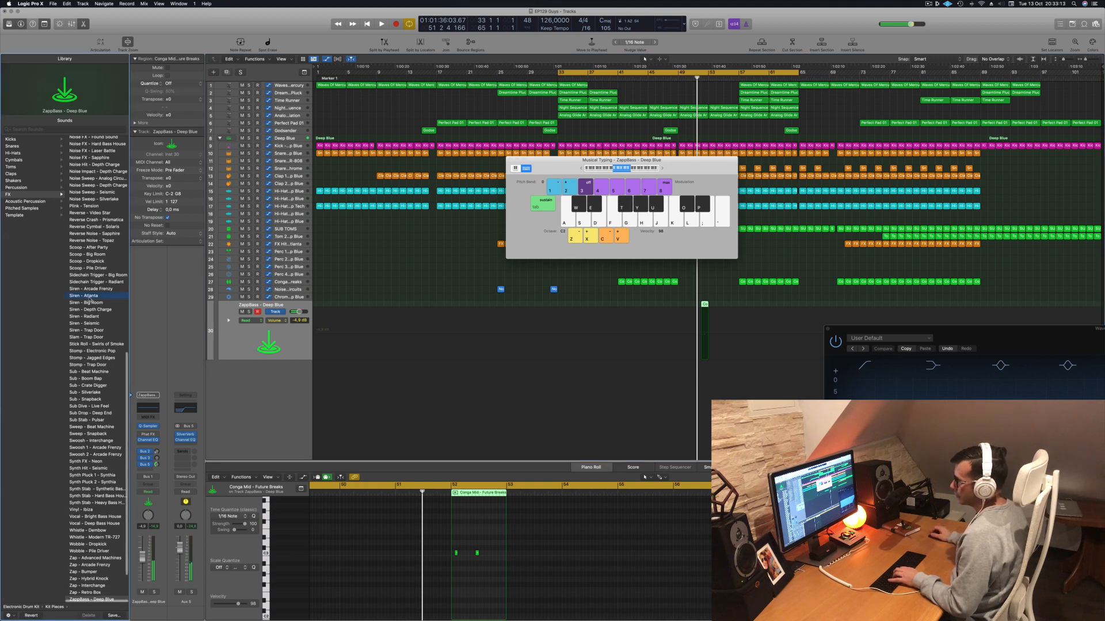
key("g")
key("h")
key("j")
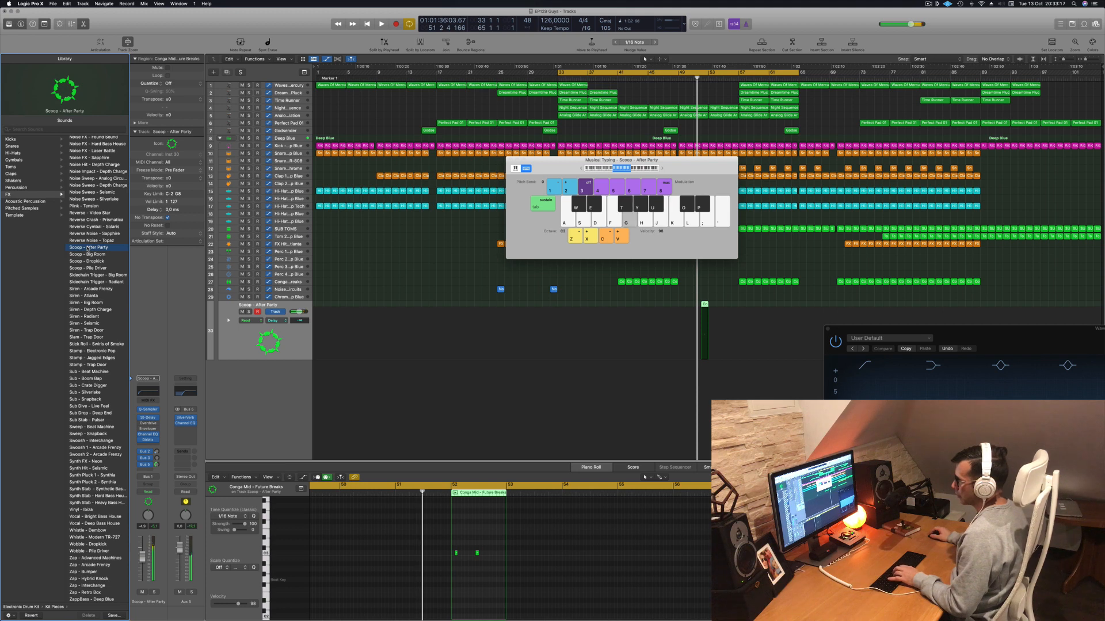
key("g")
key("j")
key("d")
scroll(86, 346, "down", 3)
key("j")
key("d")
key("g")
key("h")
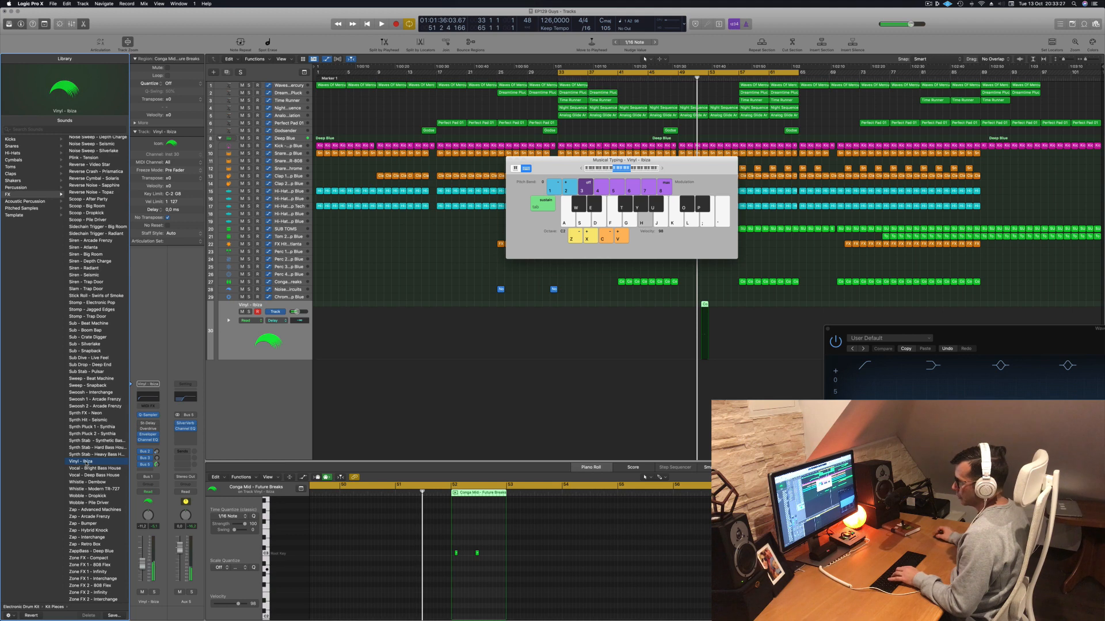
Compare Vocal - Bright Bass House with Vocal - Deep Bass House and load the Bright Bass House sound on the track
left_click(81, 469)
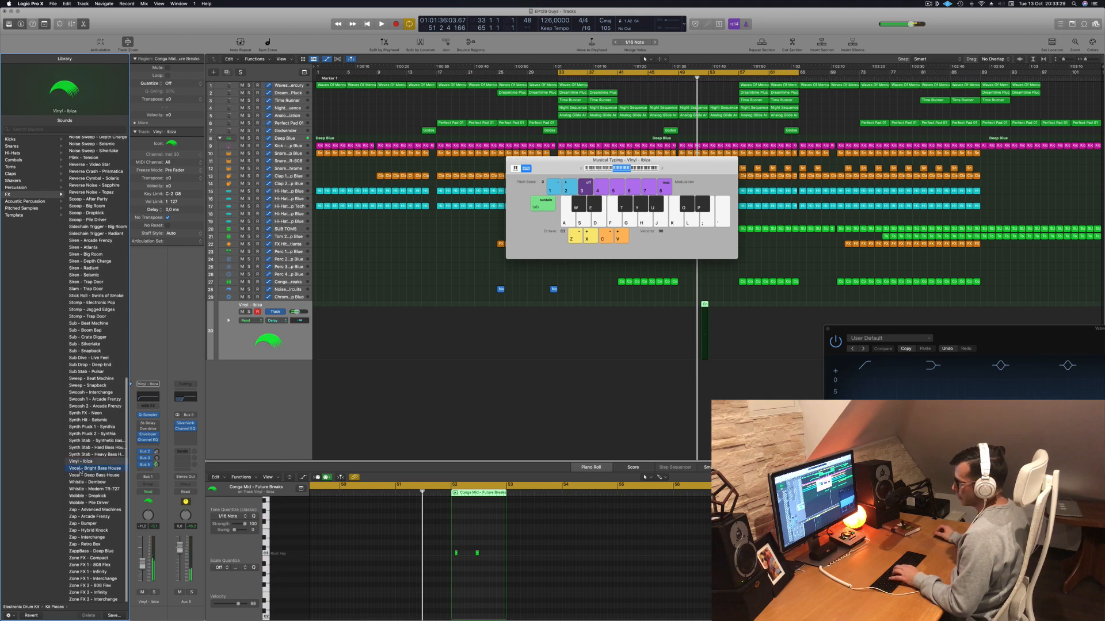
key("g")
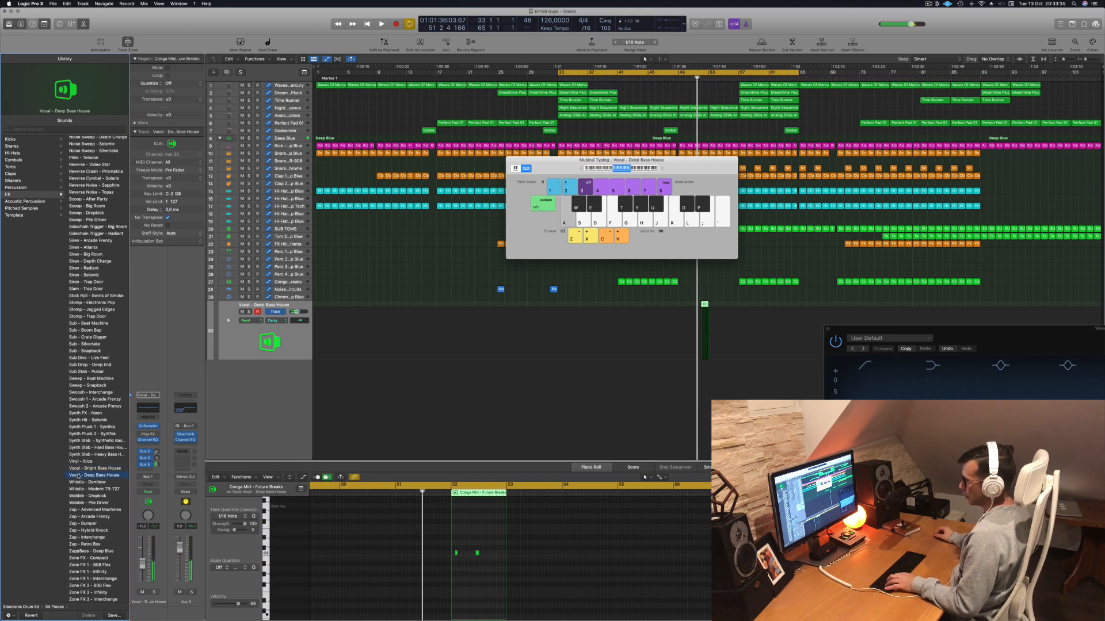
key("d")
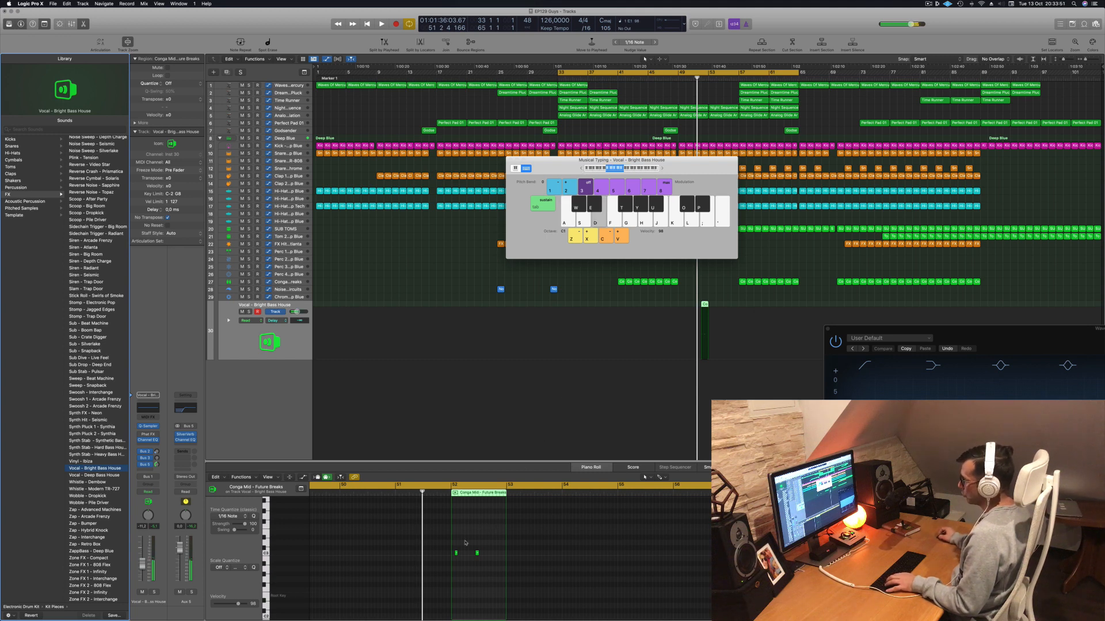
Adjust the notes of the bar 52 region to suit the vocal sound, keeping a single note, and replay from about bar 50
left_click_drag(489, 550, 439, 565)
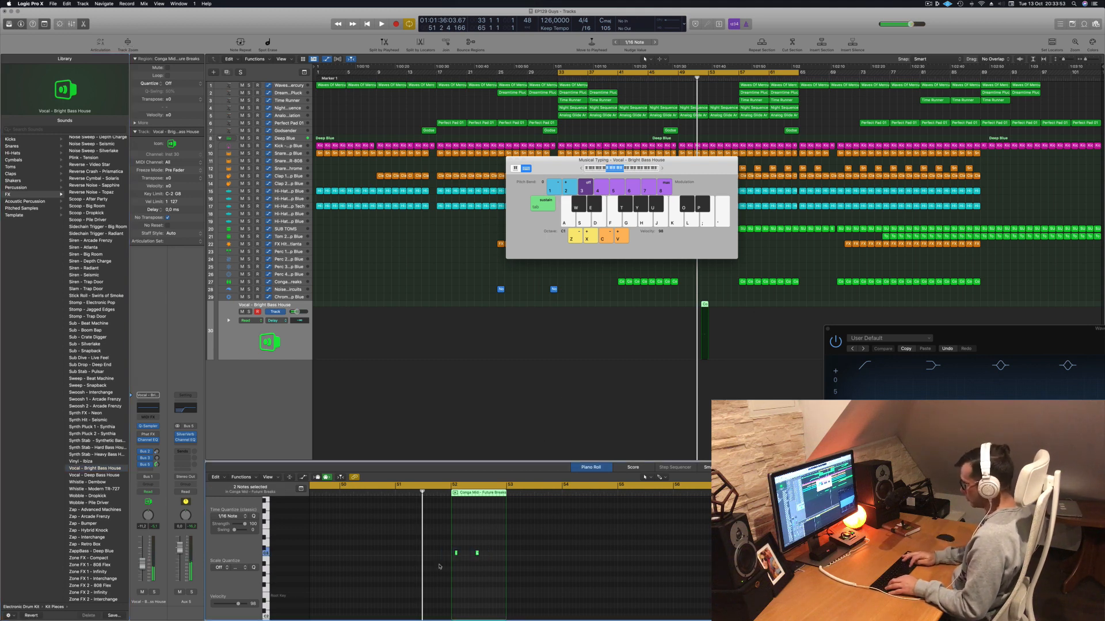
key("space")
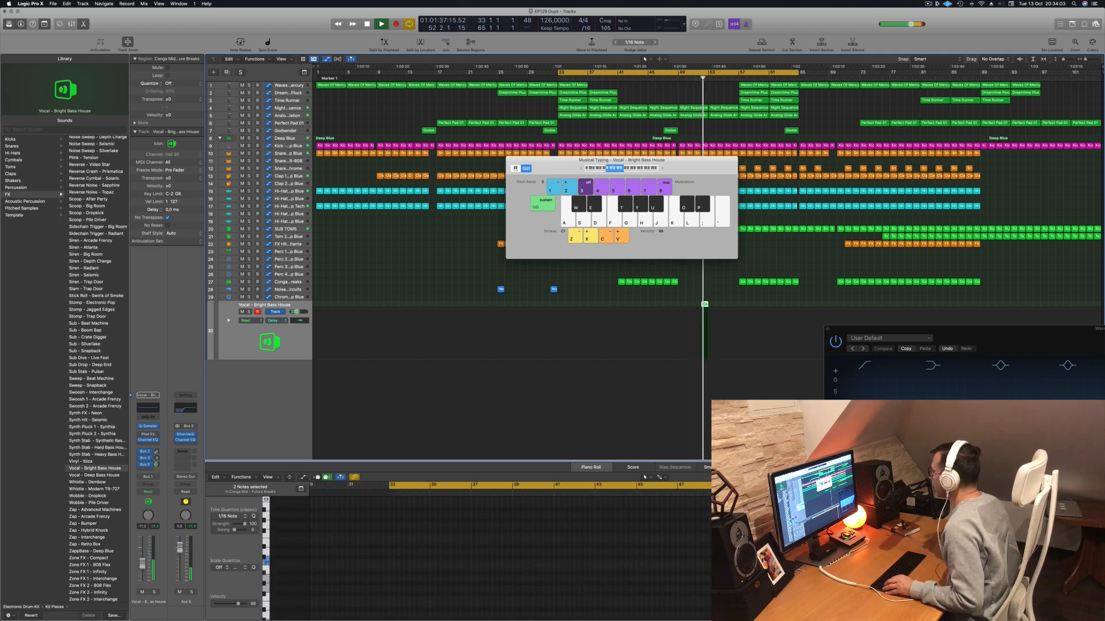
left_click(489, 555)
left_click(794, 562)
left_click(685, 77)
Duplicate the vocal region from bar 52 to bar 56 on the same track and close Musical Typing
scroll(725, 306, "up", 5)
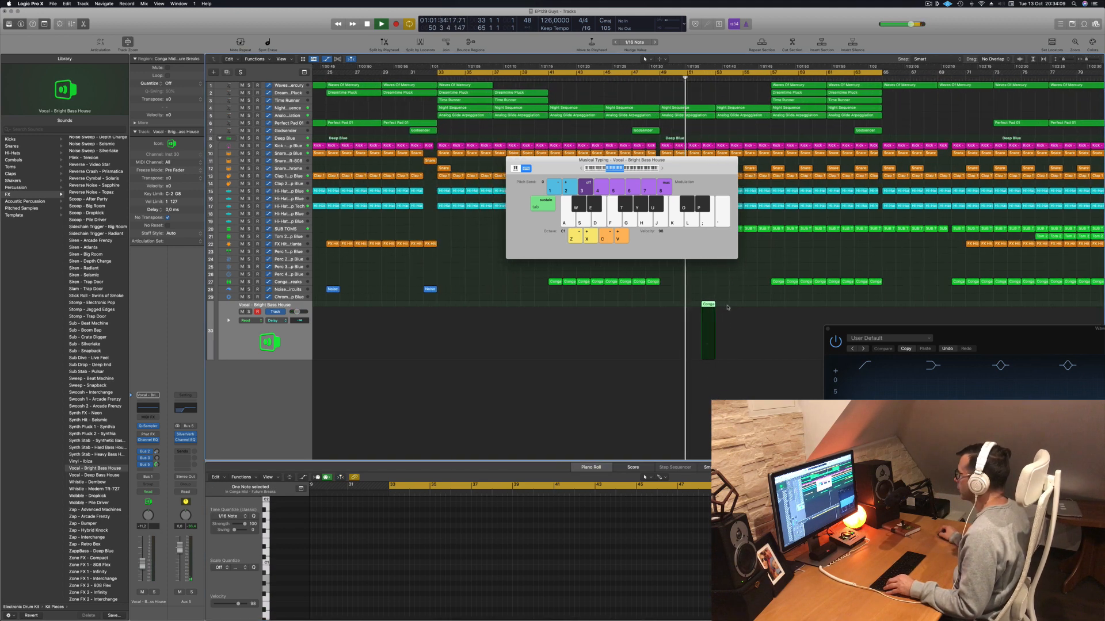
left_click_drag(691, 160, 958, 98)
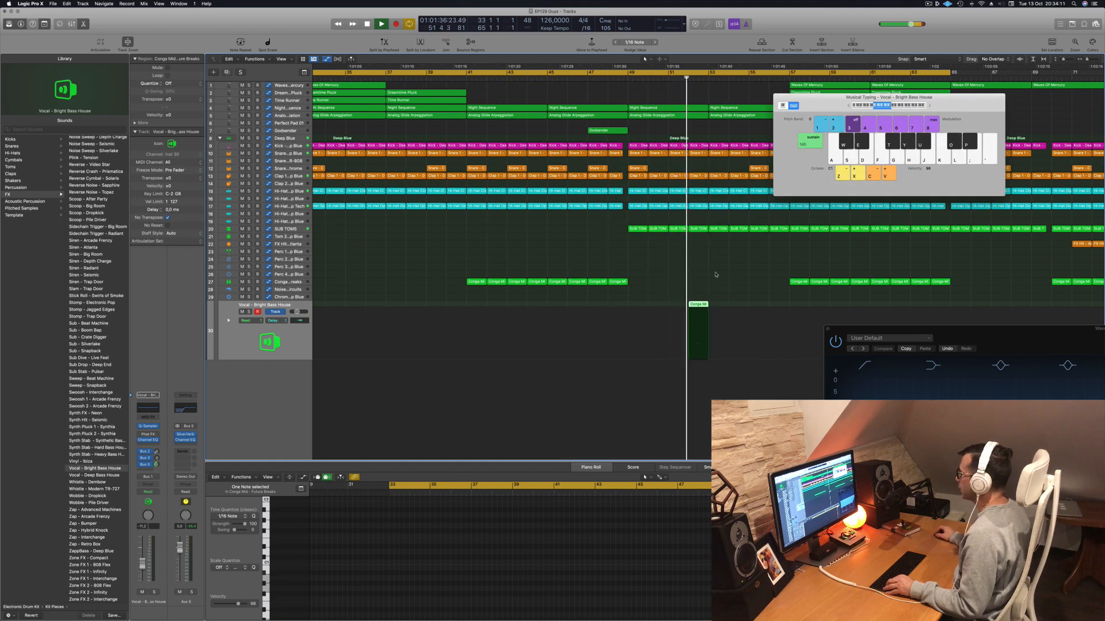
left_click(615, 77)
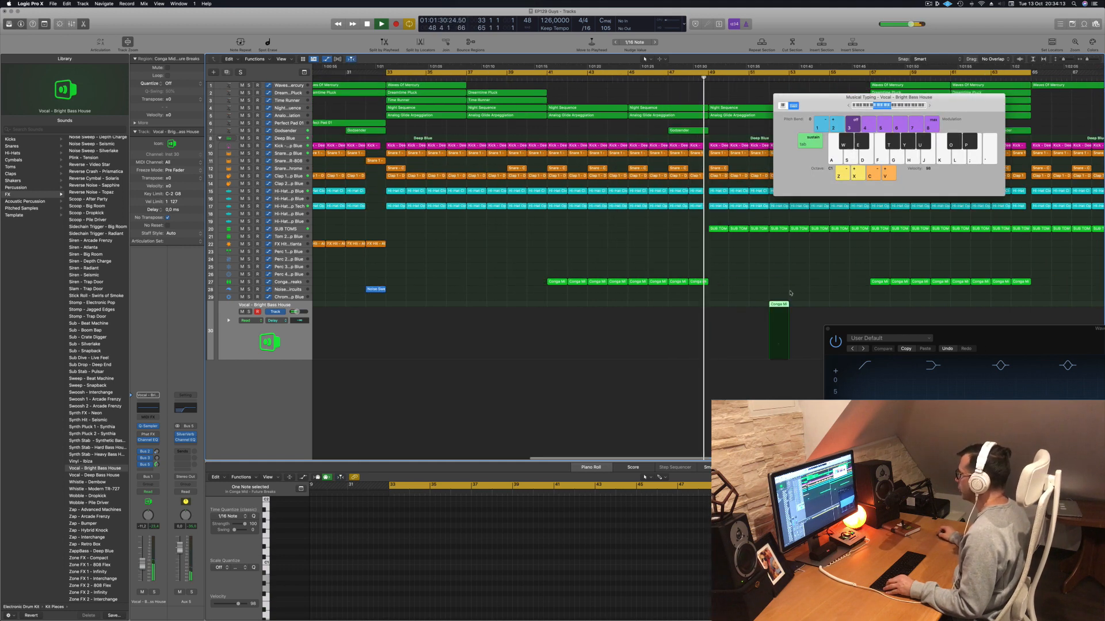
left_click_drag(780, 305, 863, 311)
left_click(825, 93)
key("super+k")
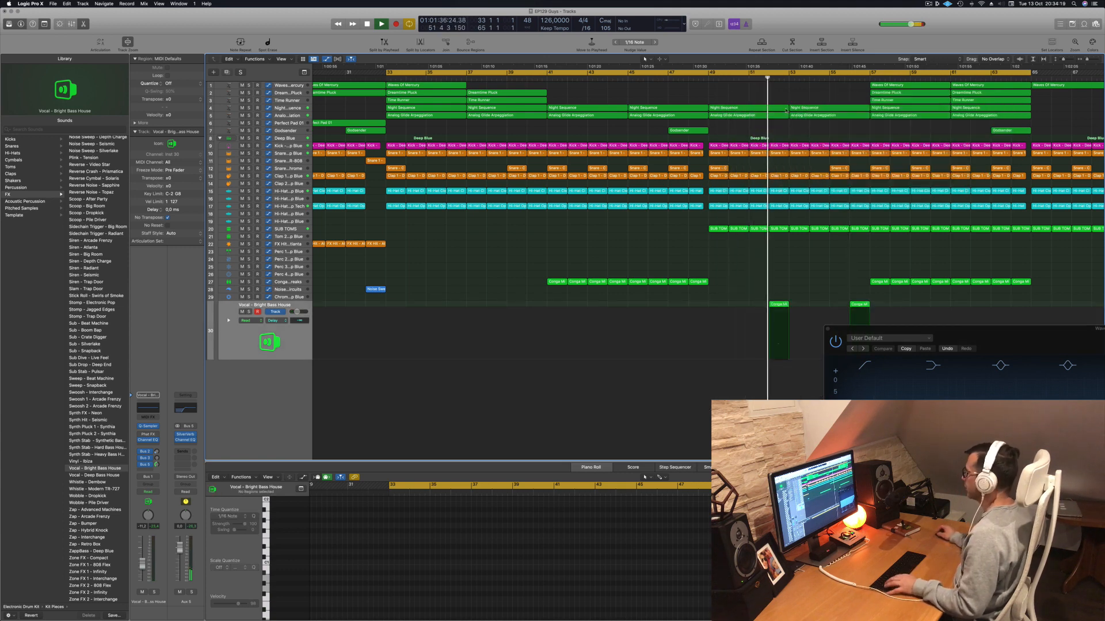
Load the Vocal - Deep Bass House sound on the vocal track and replay from about bar 51
key("super+Left")
key("super+Left")
key("super+Left")
key("super+Left")
key("super+Left")
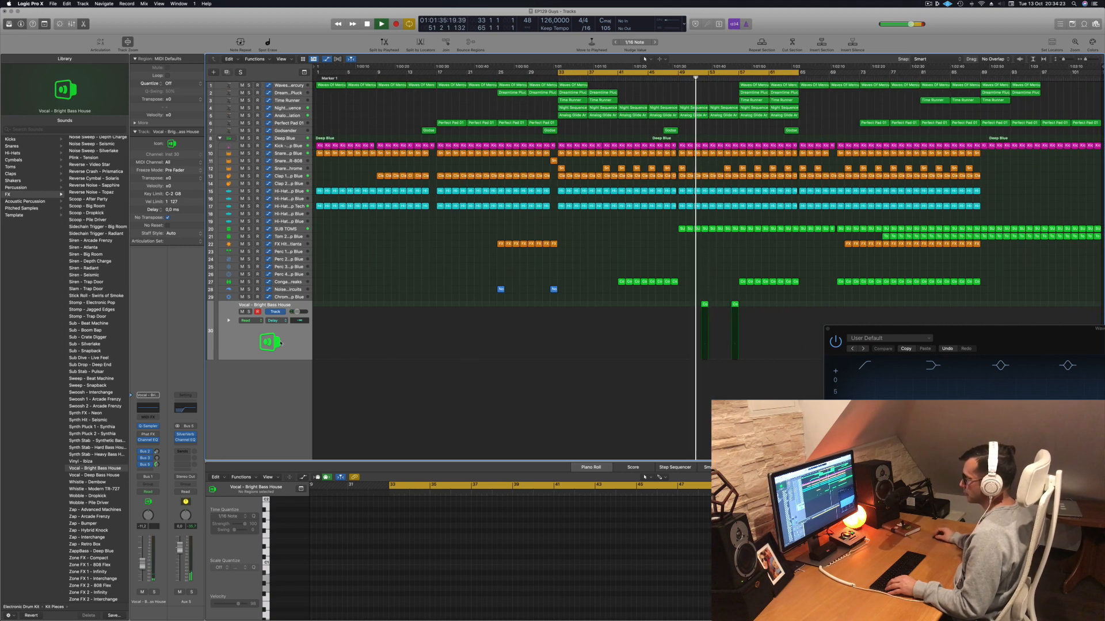
left_click(80, 475)
left_click(694, 78)
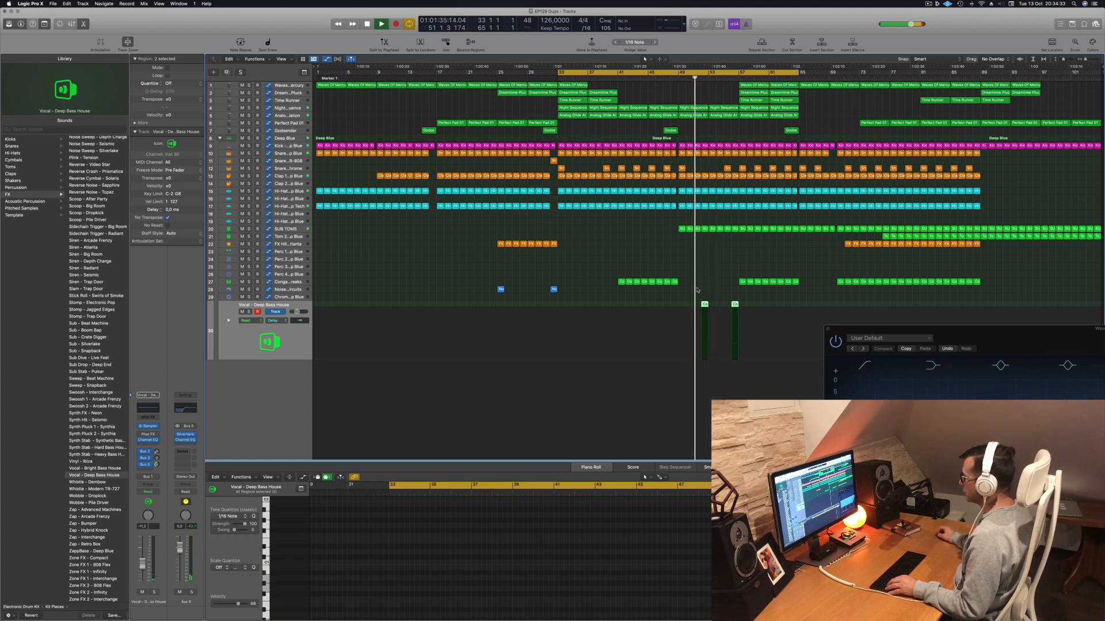
Select the notes of both vocal regions in the Piano Roll and replay them from about bars 52 and 51
key("e")
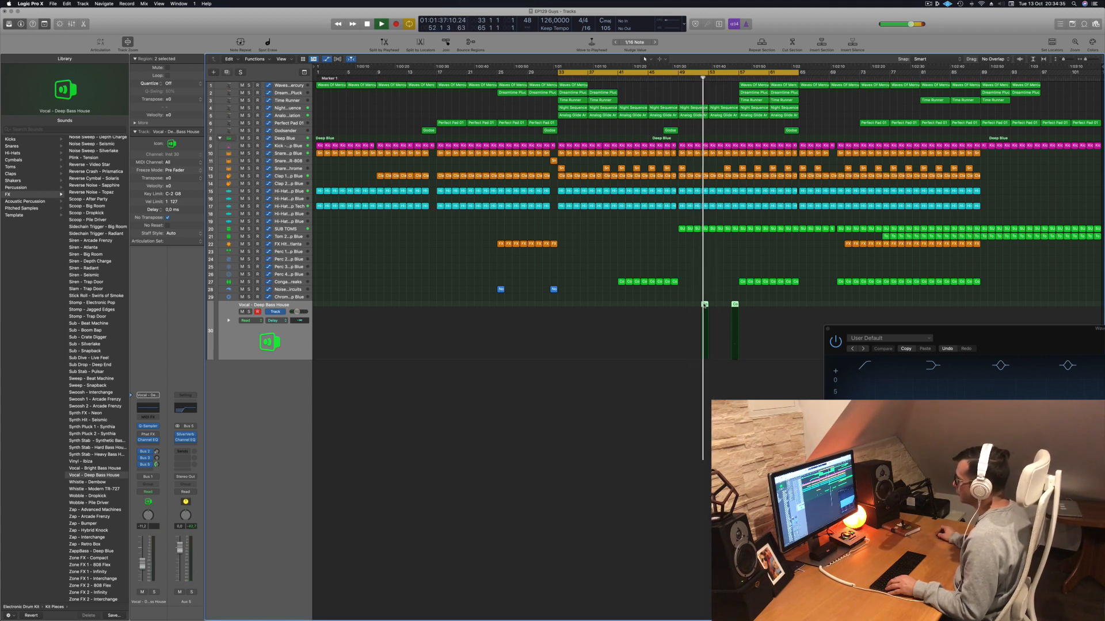
key("e")
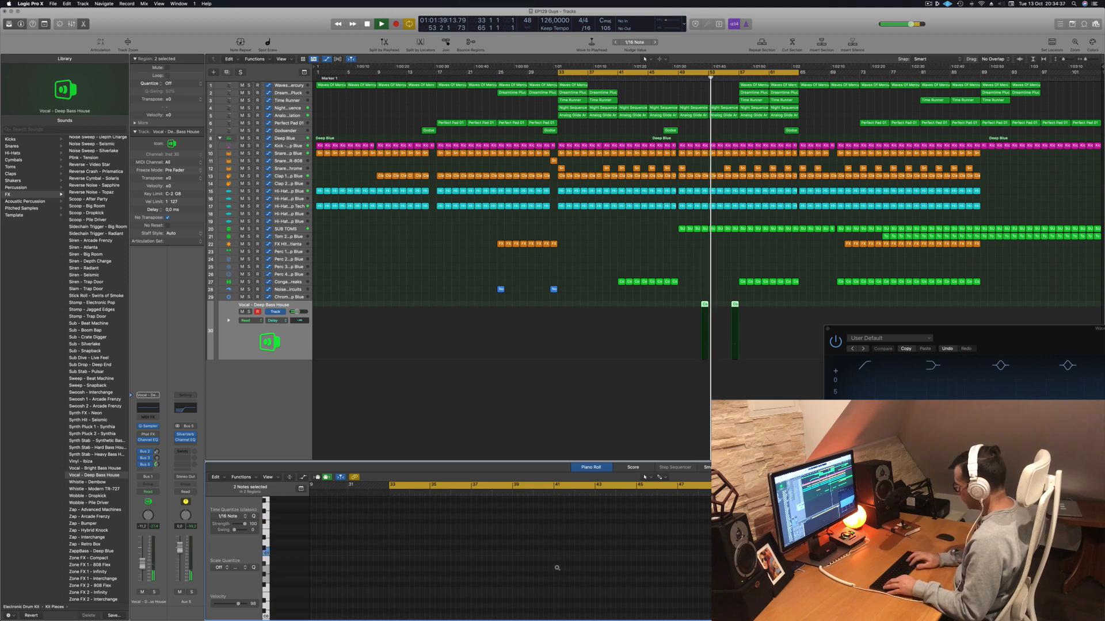
left_click(701, 78)
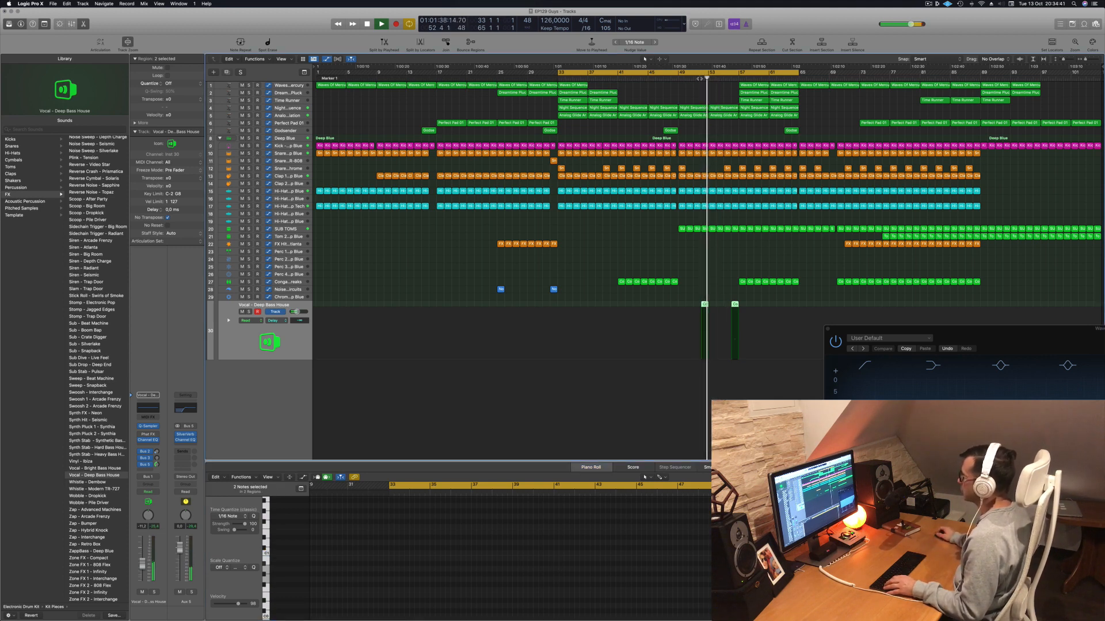
left_click(693, 78)
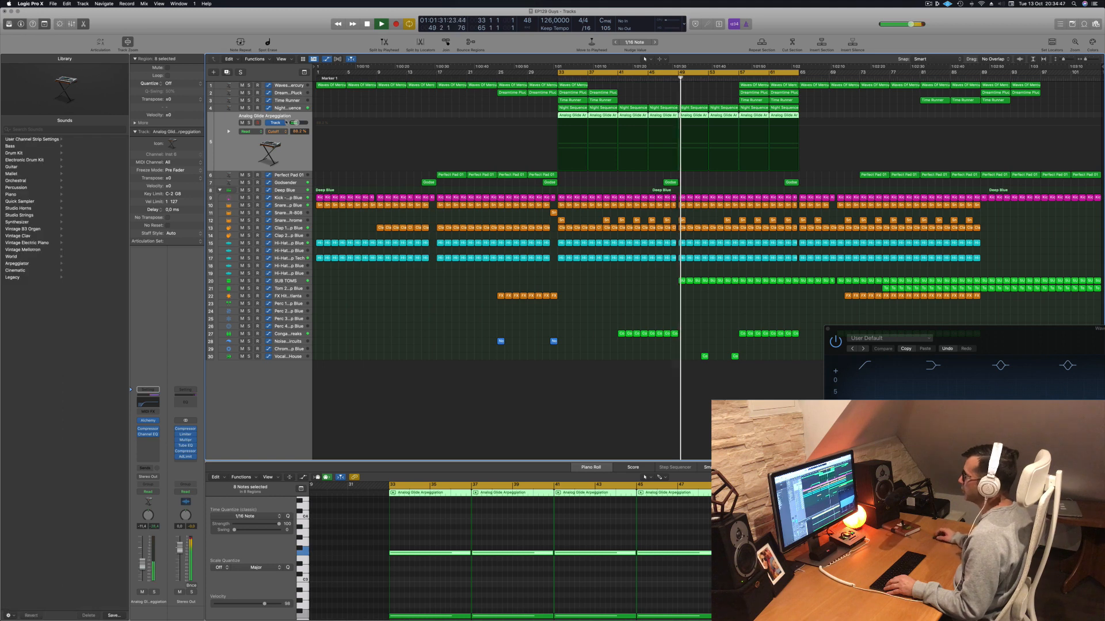
Replay from bar 33 and switch the Analog Glide Arpeggiation track's automation mode to Touch
left_click(249, 123)
left_click(248, 123)
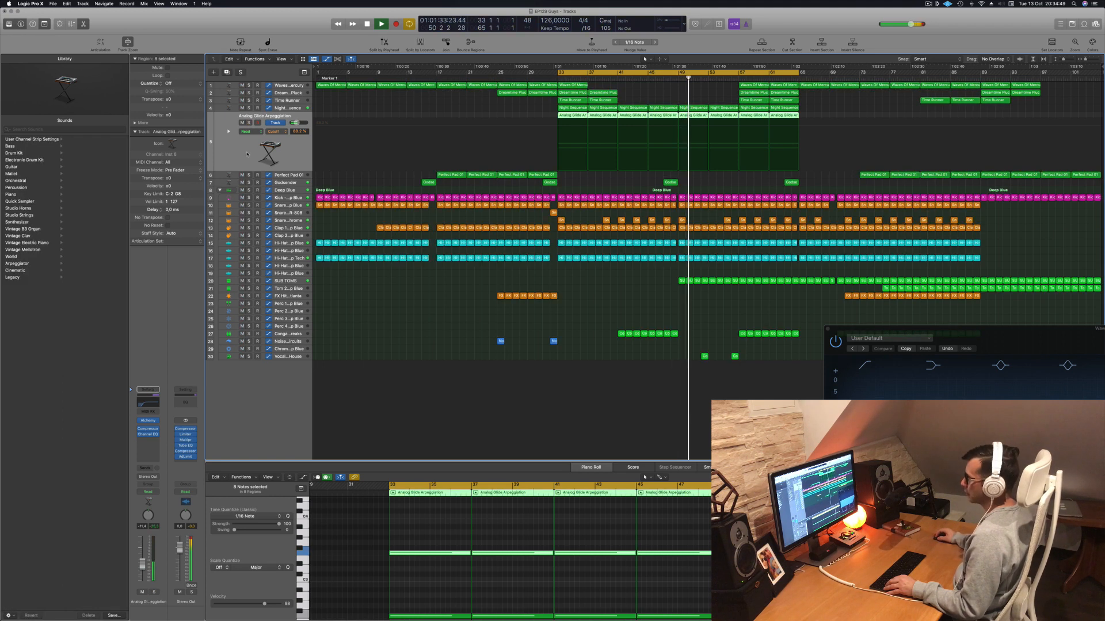
key("Return")
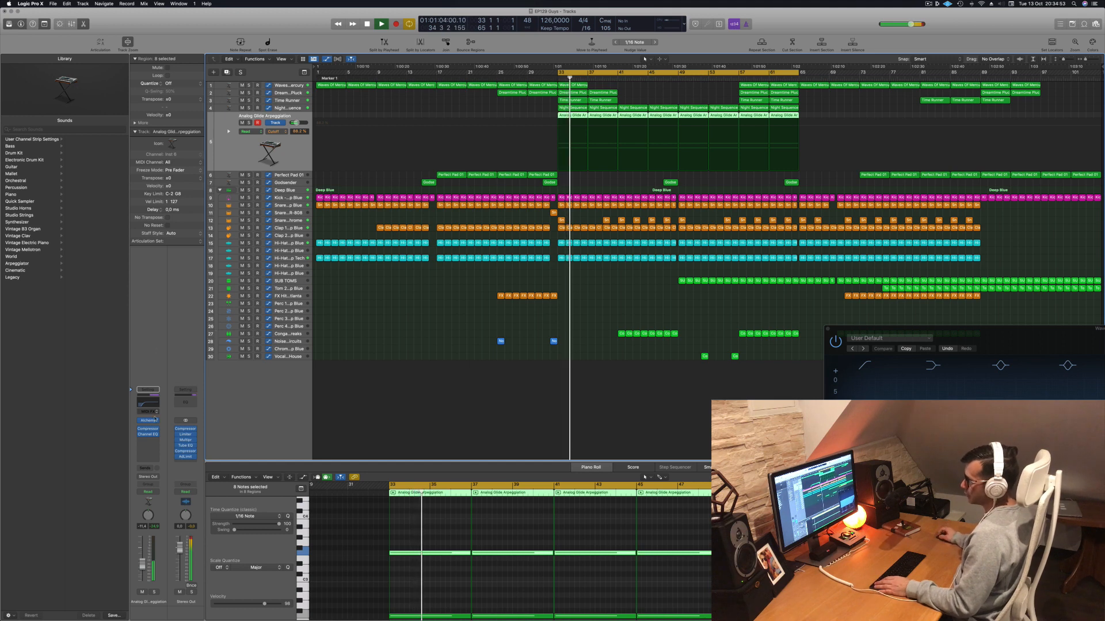
left_click(147, 492)
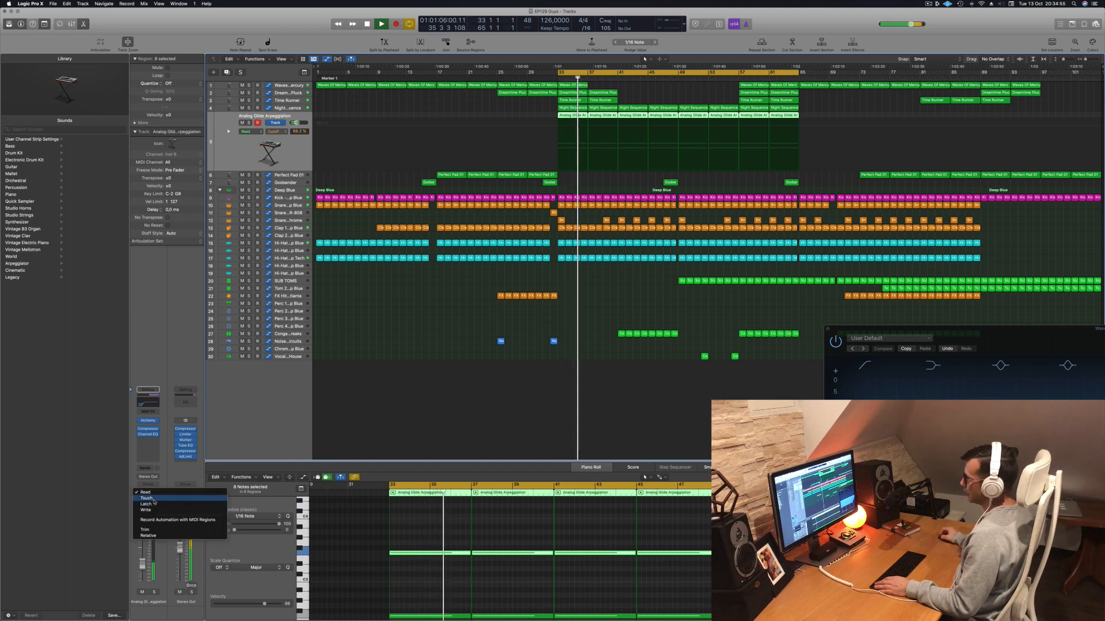
left_click(146, 499)
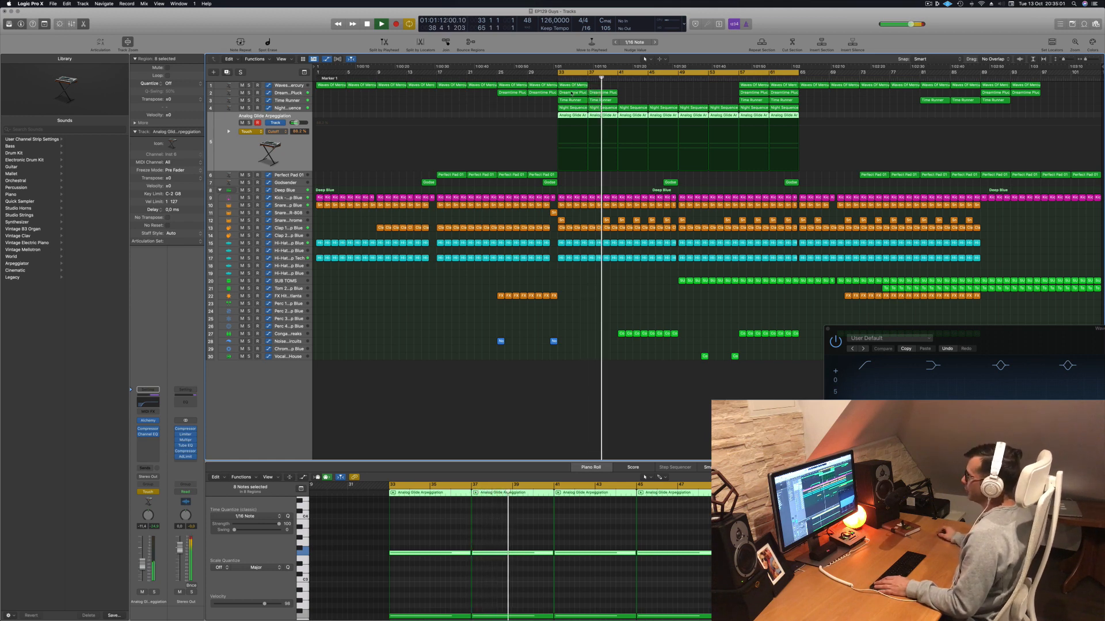
Record a short Cutoff move from the Alchemy instrument just after bar 41 and reduce it to a single automation point at bar 41
left_click(148, 424)
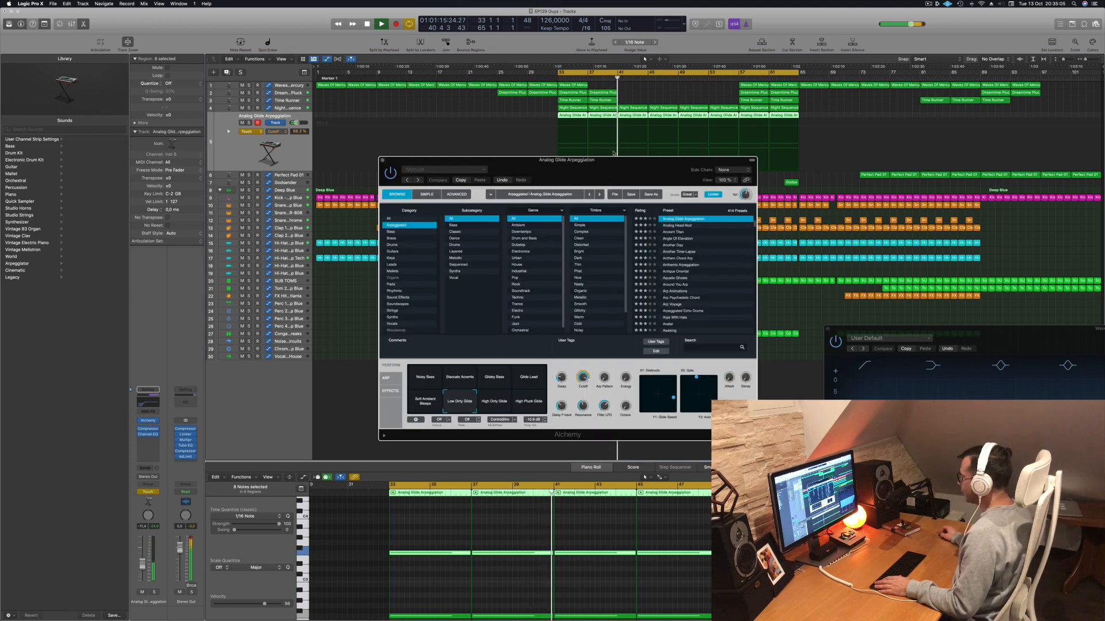
left_click_drag(614, 160, 861, 141)
left_click_drag(830, 362, 831, 374)
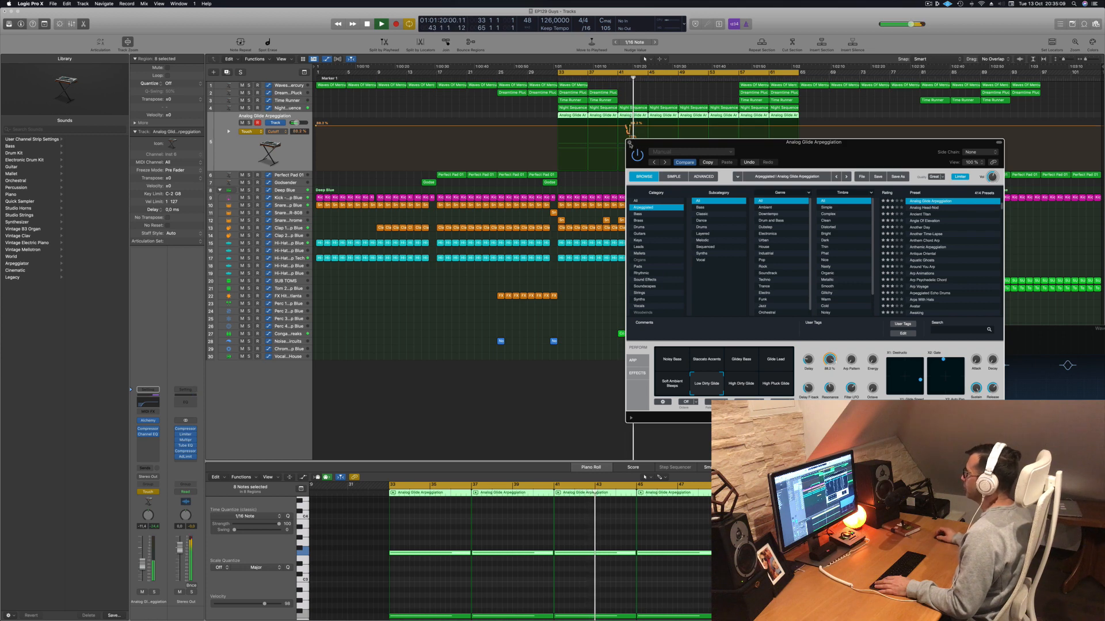
left_click(629, 143)
left_click_drag(631, 127, 621, 128)
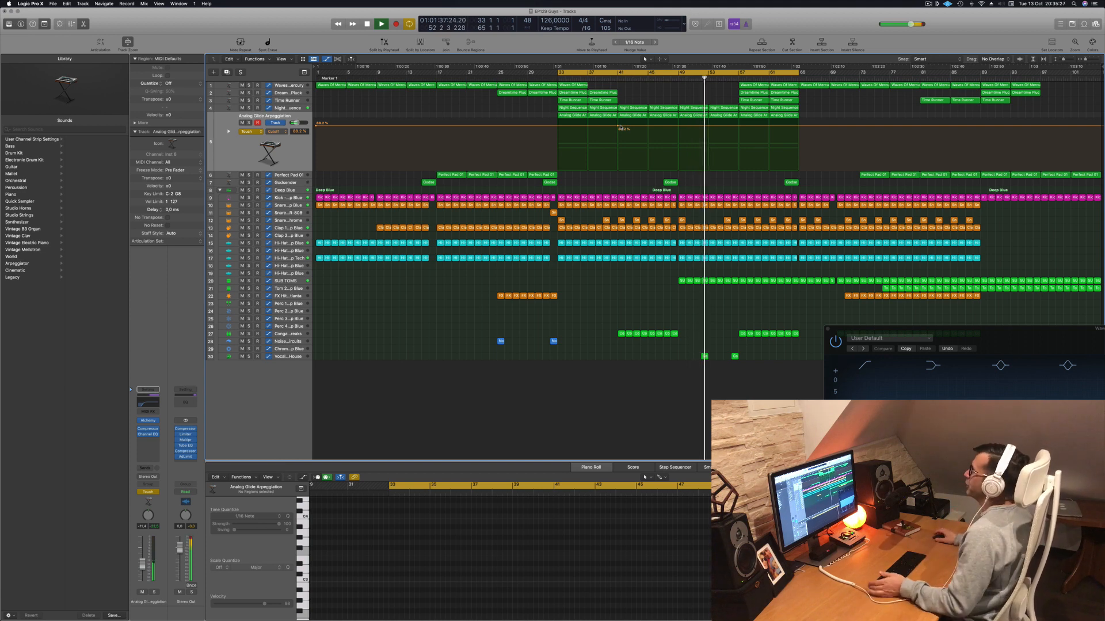
Draw Cutoff automation falling from bar 41 to about 27% at bar 49 and jumping back to about 85%, and set the track to Read
left_click(617, 77)
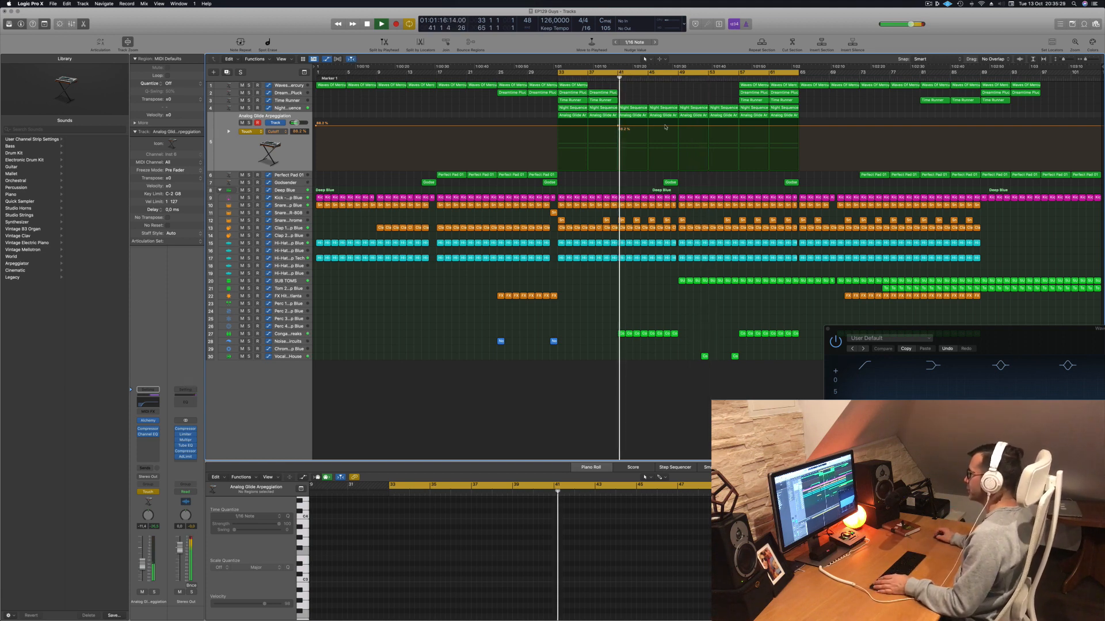
left_click(678, 126)
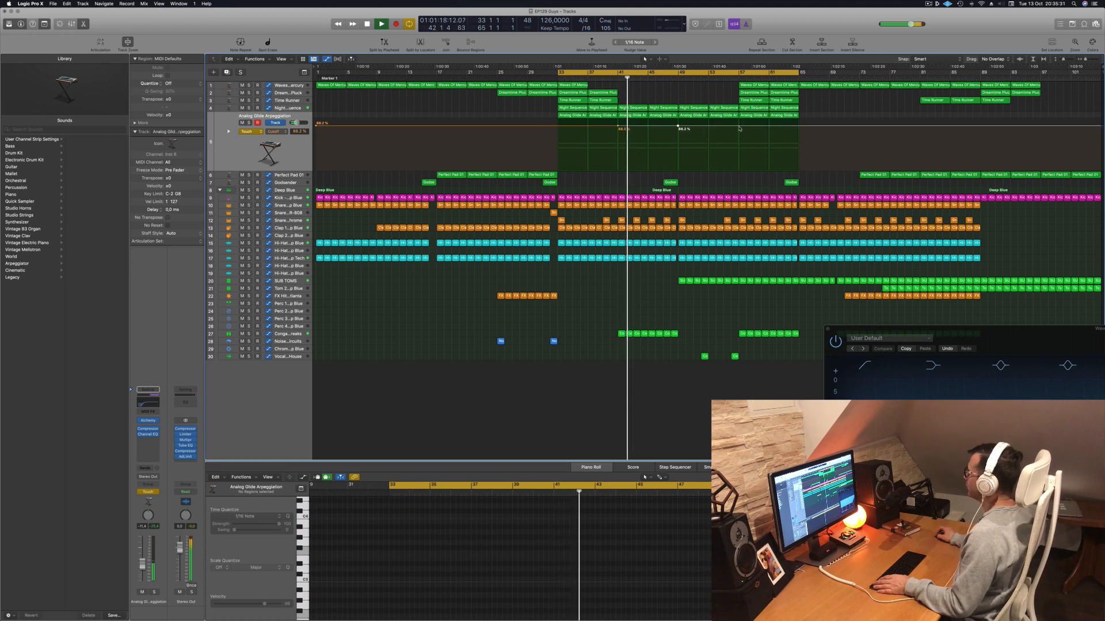
left_click_drag(677, 128, 678, 150)
left_click(237, 132)
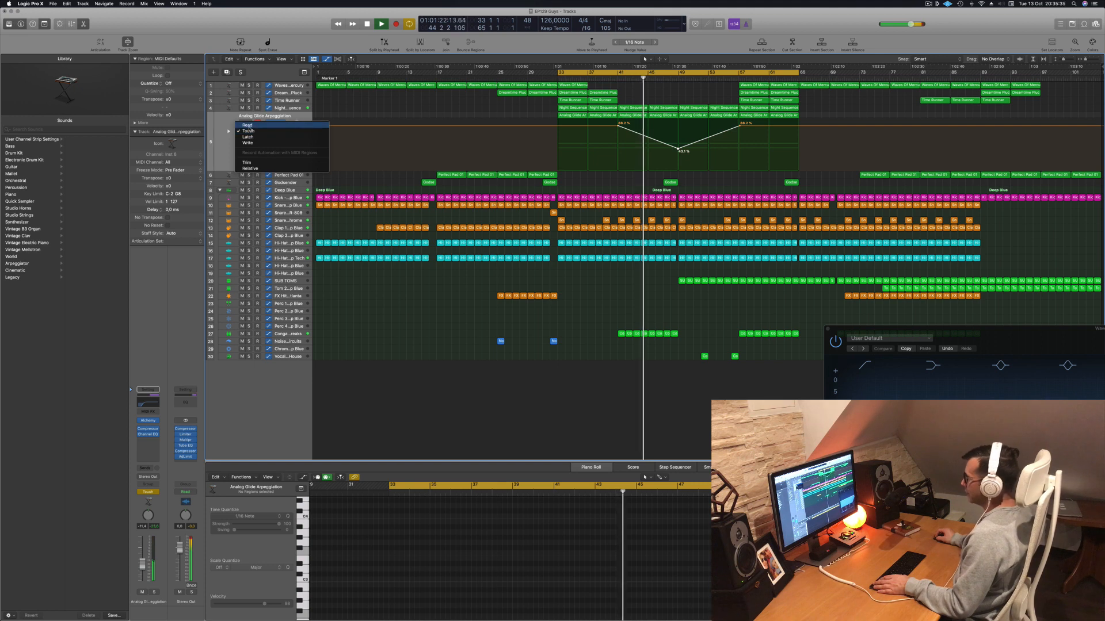
left_click(249, 130)
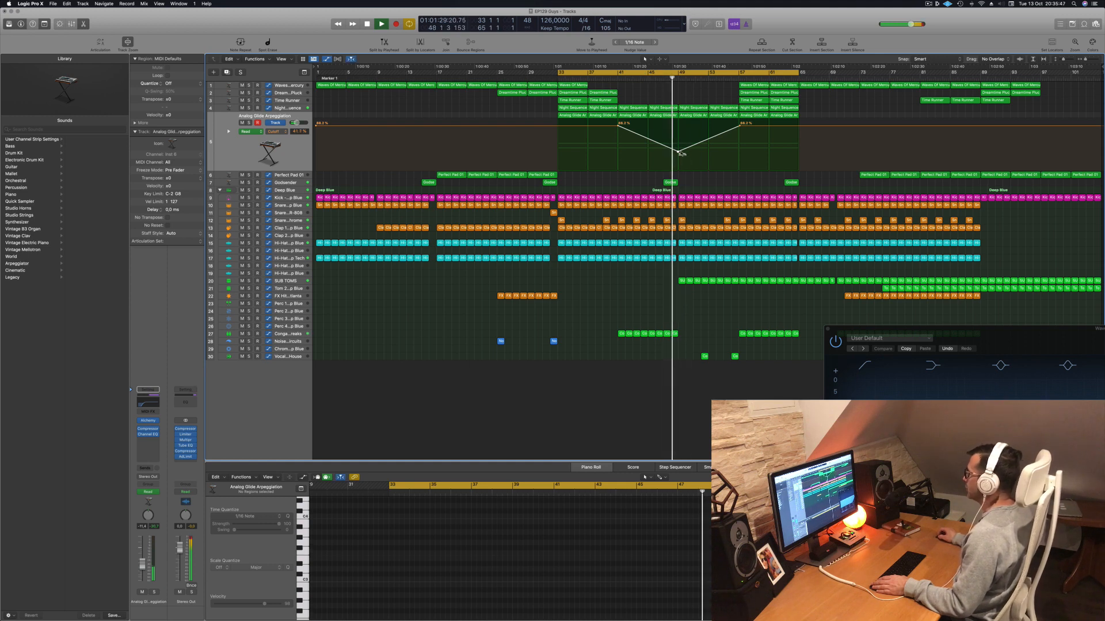
key("e")
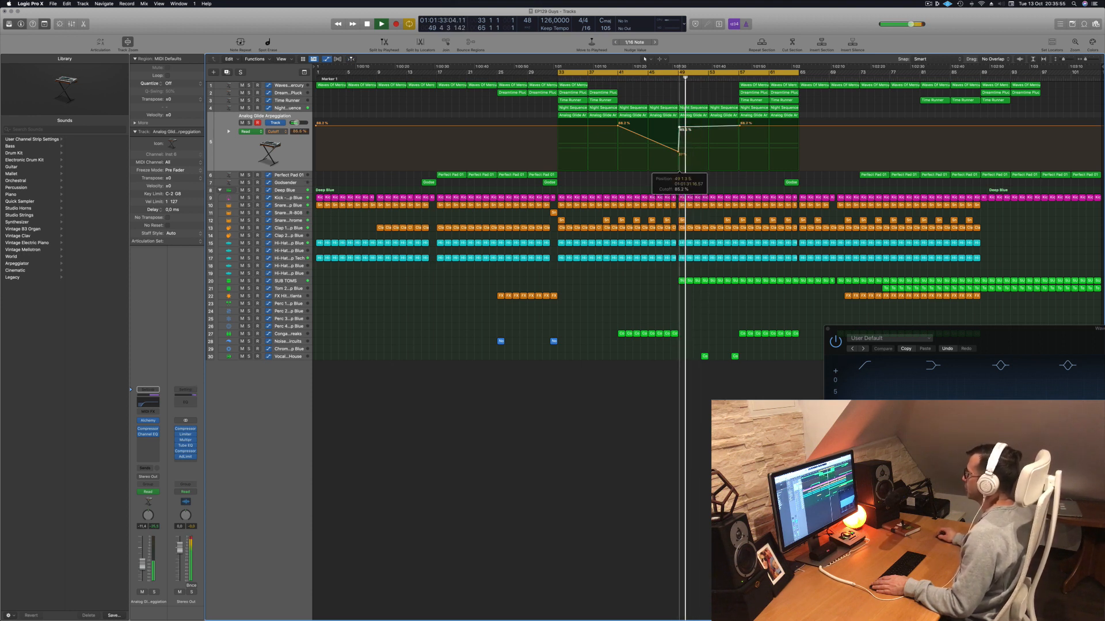
Copy the Time Runner regions to fill bars 49–57 and shape the track's Cutoff automation to rise toward bar 57
left_click_drag(749, 101, 722, 102)
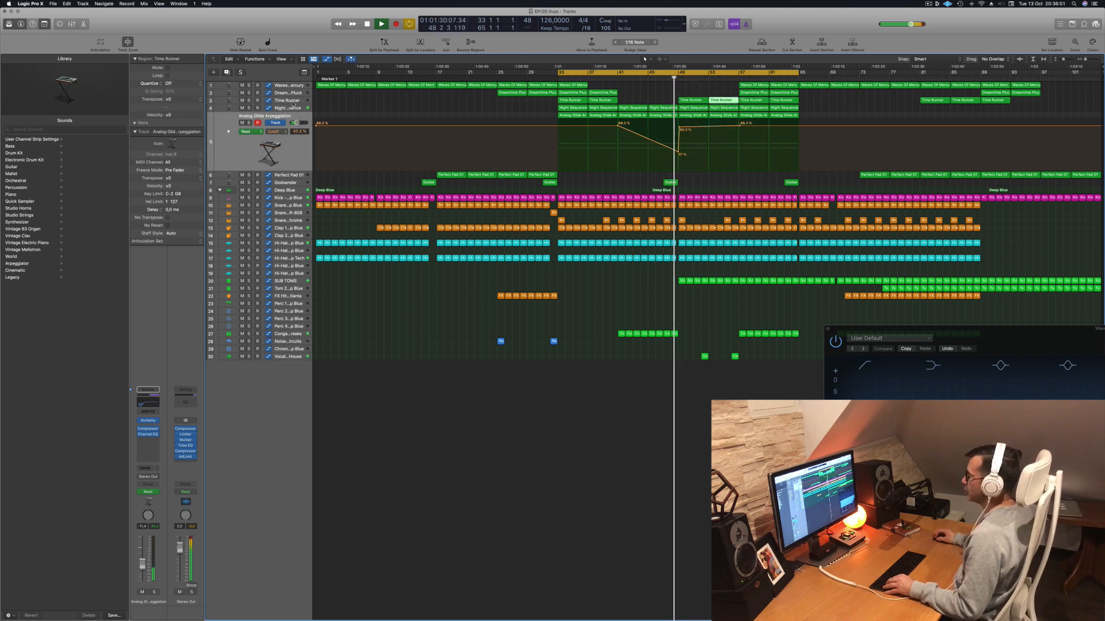
left_click(295, 108)
left_click(297, 102)
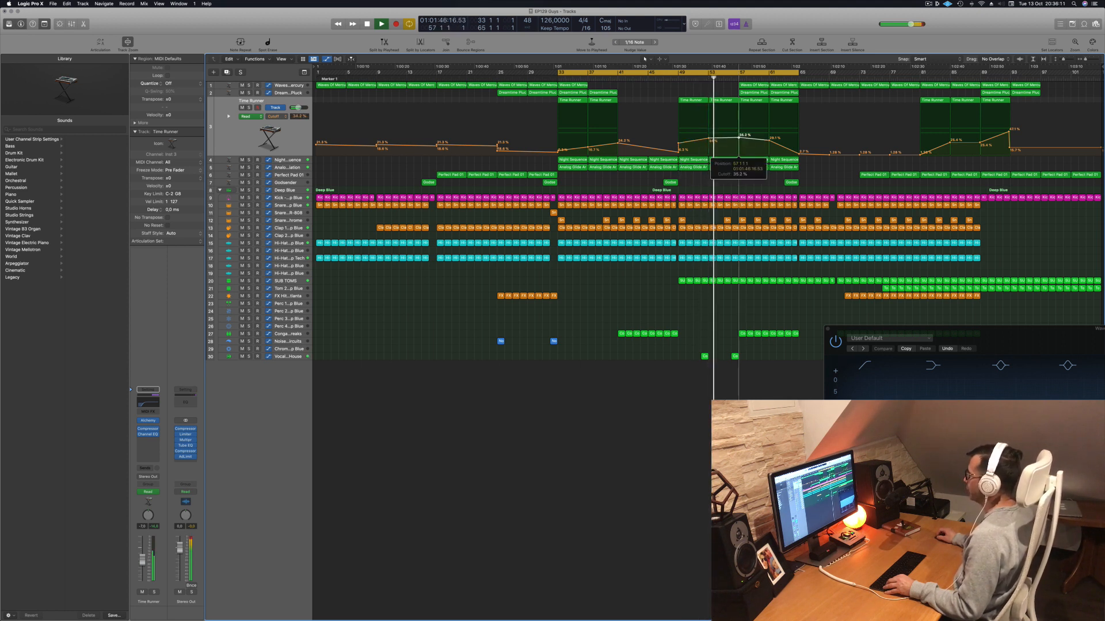
key("space")
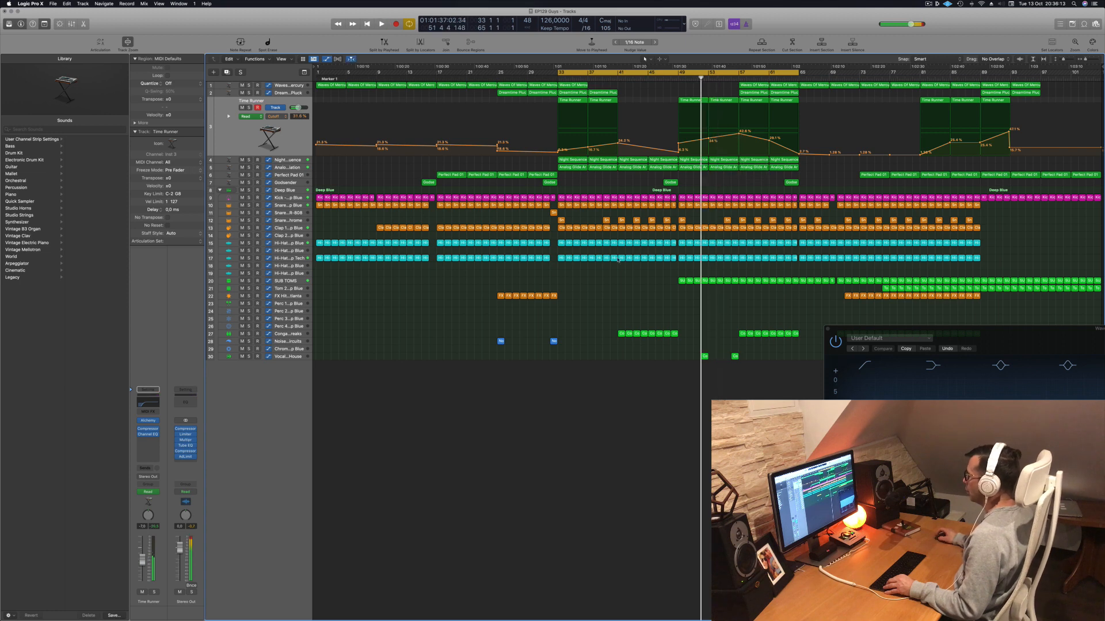
Select both Vocal - Deep Bass House regions, inspect their notes in the Piano Roll and replay from bar 49
left_click(295, 355)
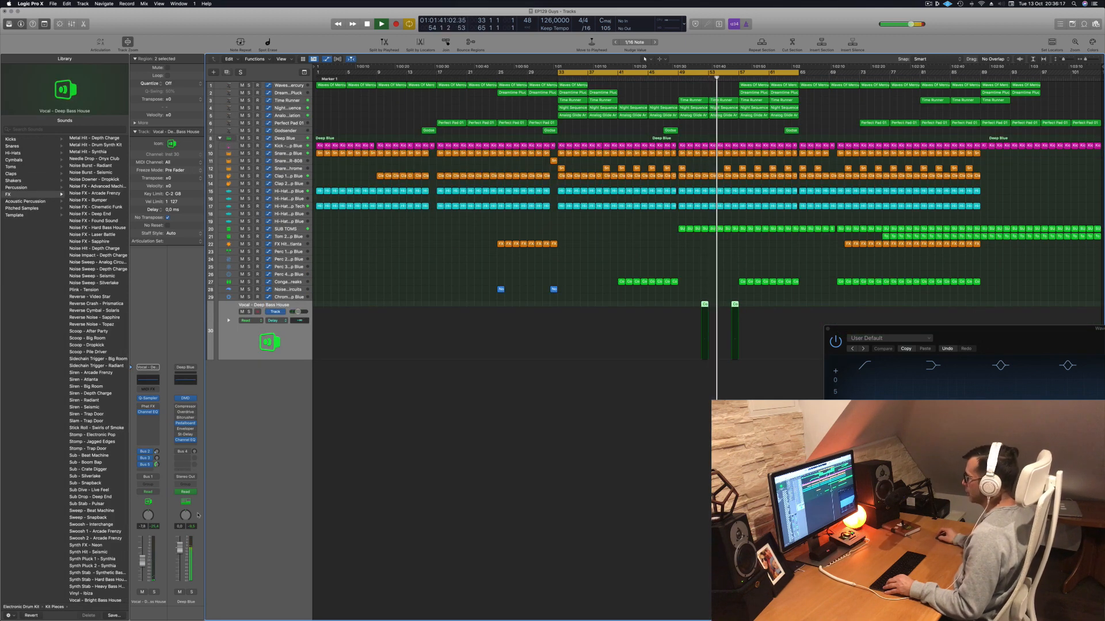
key("super+Right")
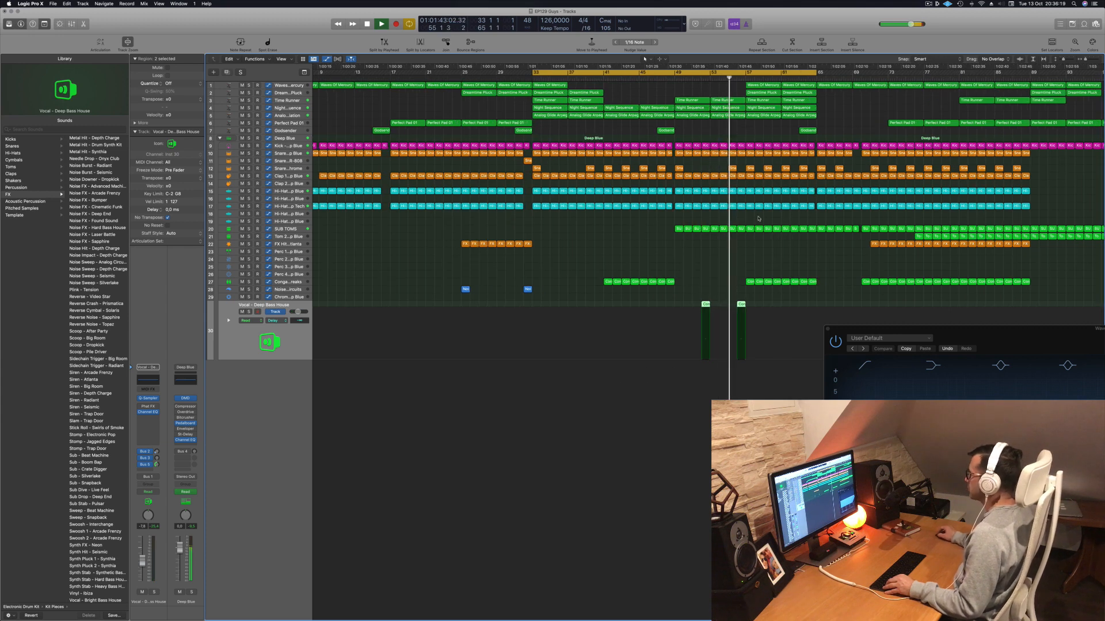
scroll(761, 208, "down", 1)
scroll(757, 217, "up", 4)
scroll(764, 180, "down", 2)
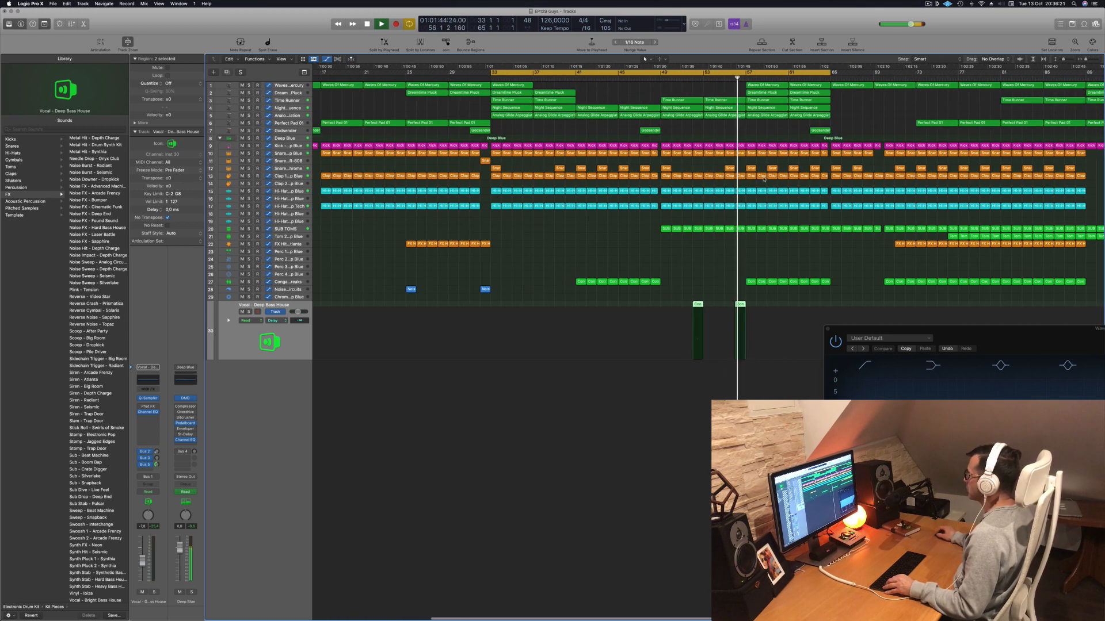
left_click(752, 170)
key("Delete")
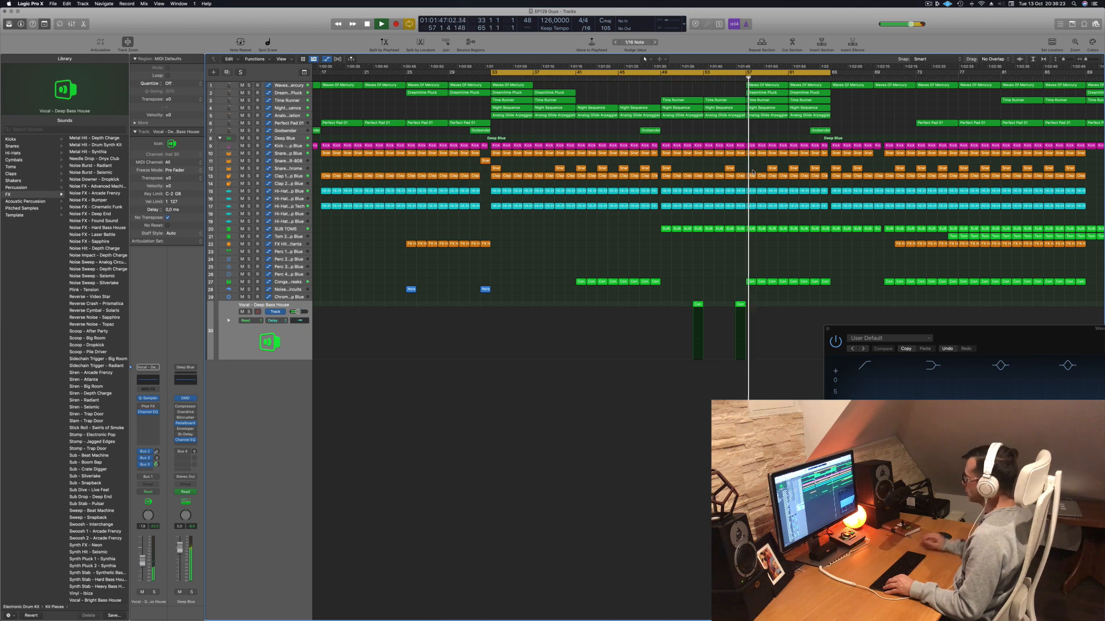
left_click_drag(680, 297, 767, 316)
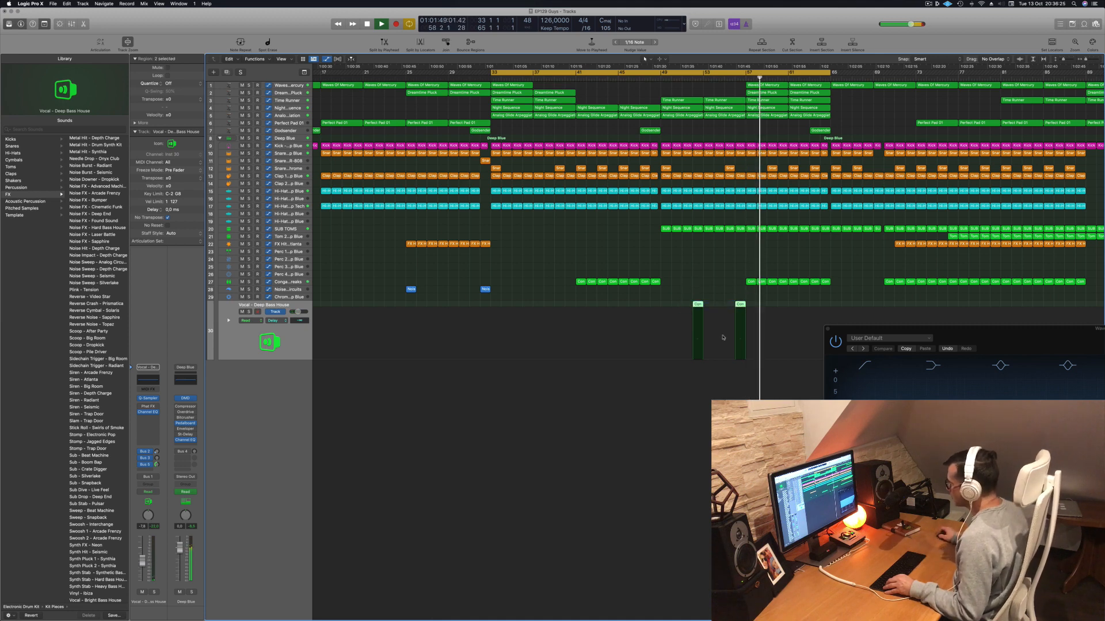
key("p")
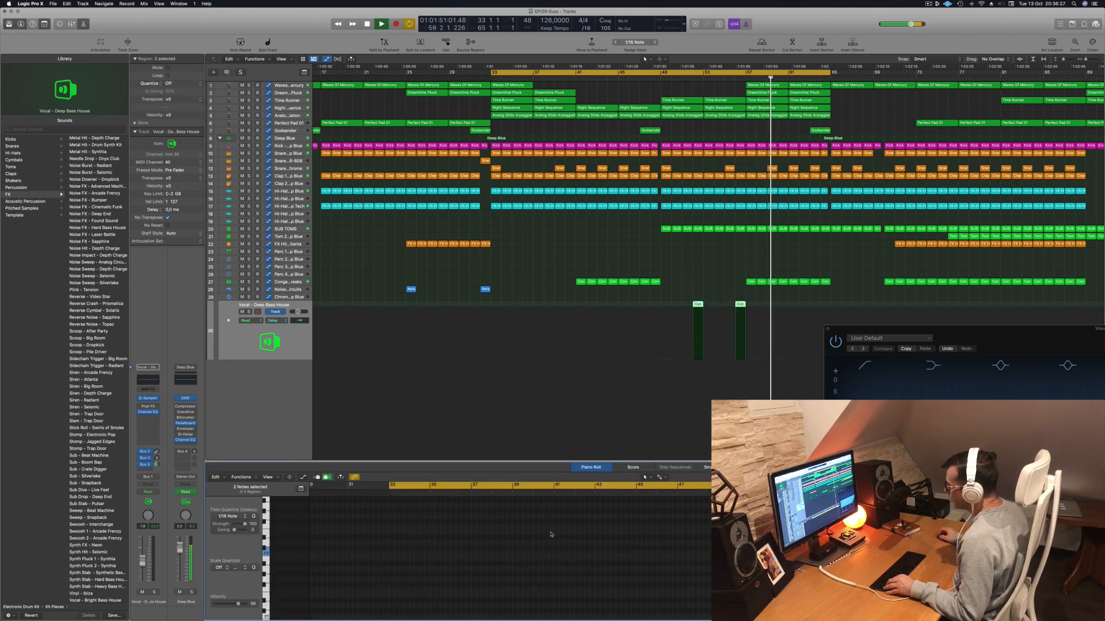
left_click_drag(591, 544, 691, 566)
key("z")
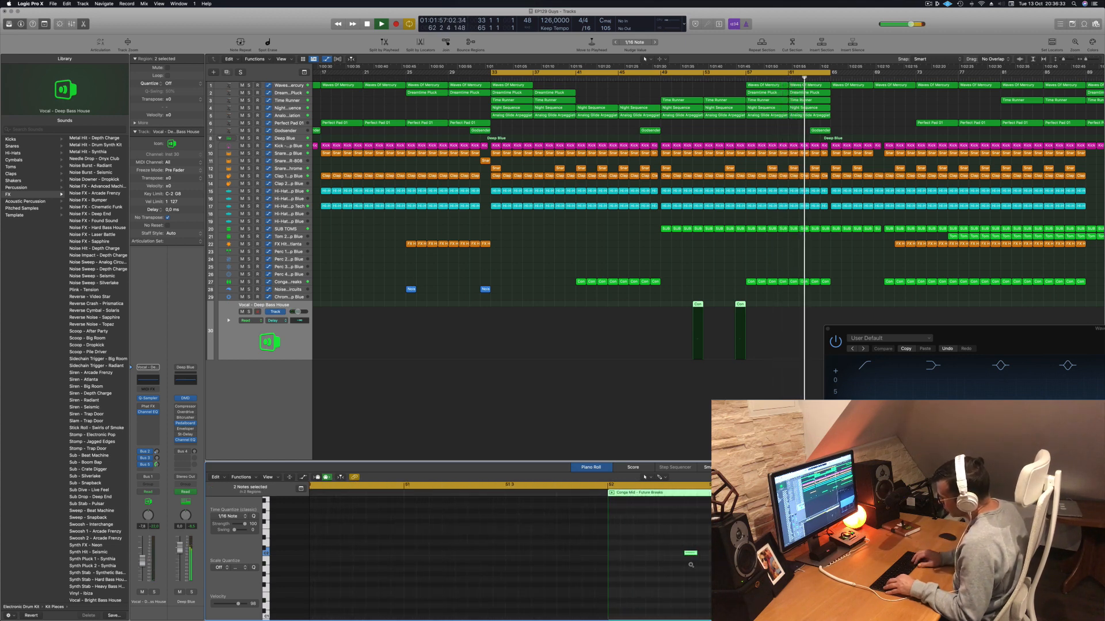
left_click(661, 77)
scroll(652, 78, "left", 3)
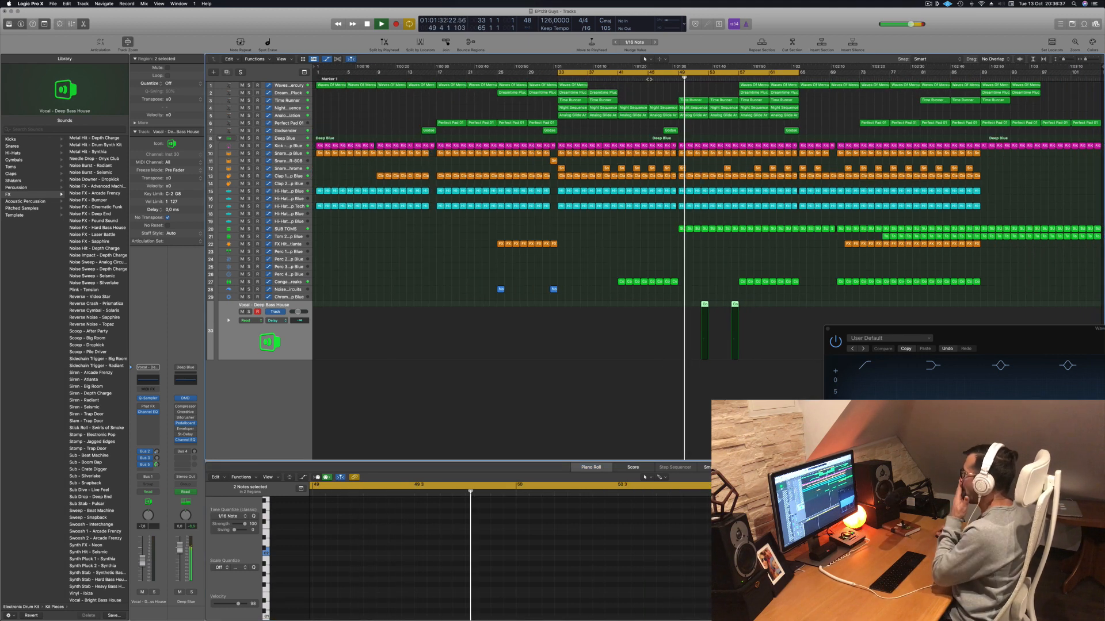
left_click(924, 5)
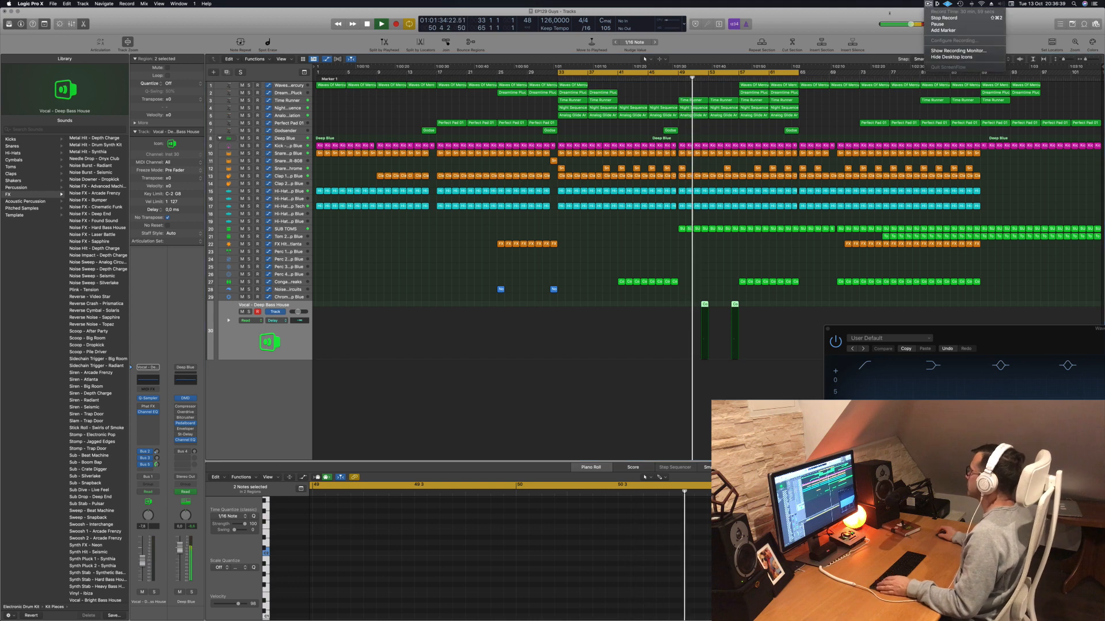
left_click(920, 9)
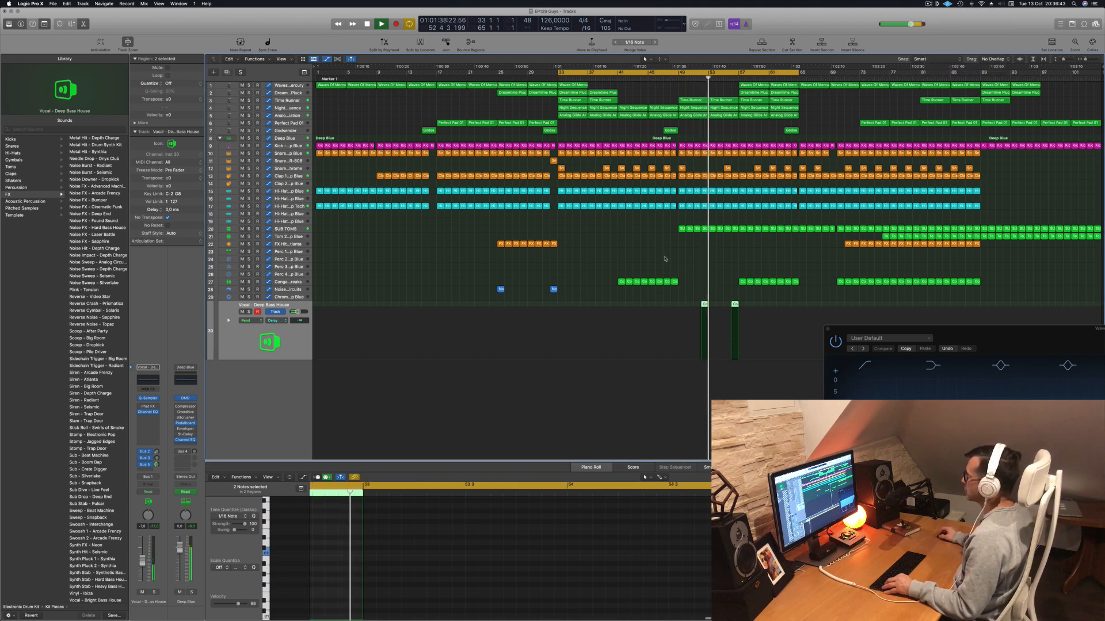
scroll(685, 264, "up", 3)
scroll(727, 266, "up", 5)
scroll(738, 266, "down", 5)
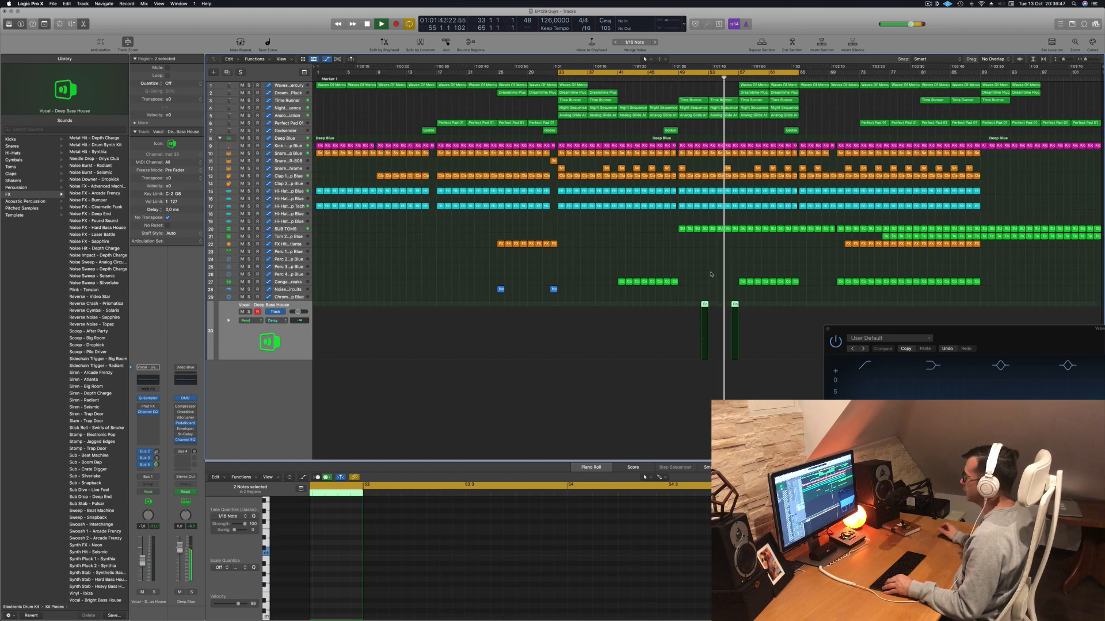
Add a Channel EQ low cut at 188 Hz to the Vocal - Deep Bass House track and deselect its regions
left_click(151, 380)
left_click_drag(470, 217, 525, 216)
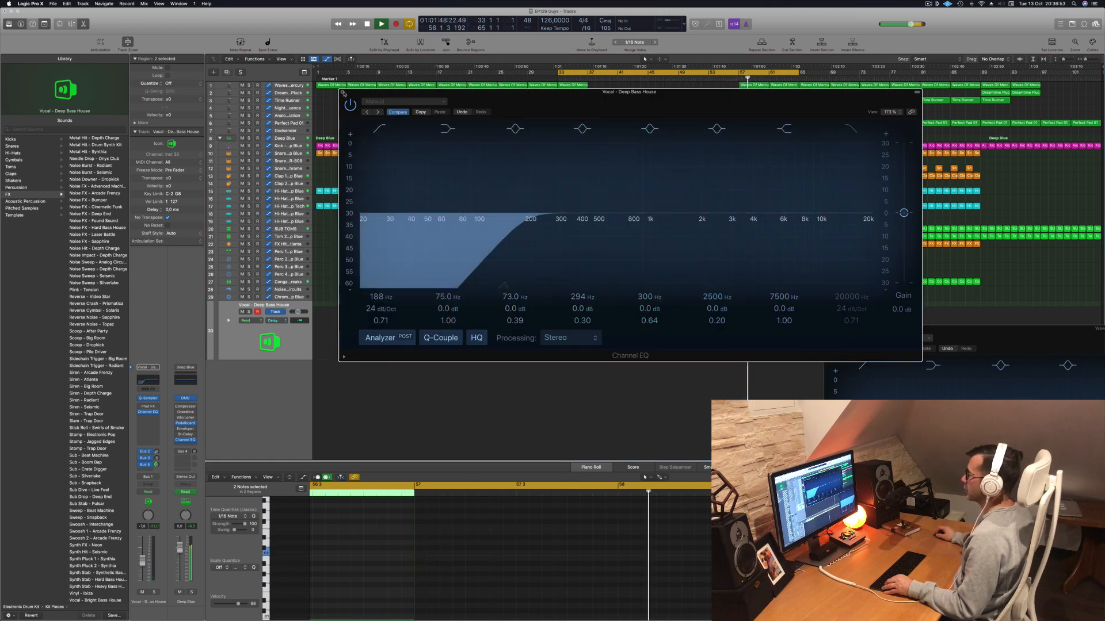
left_click(343, 93)
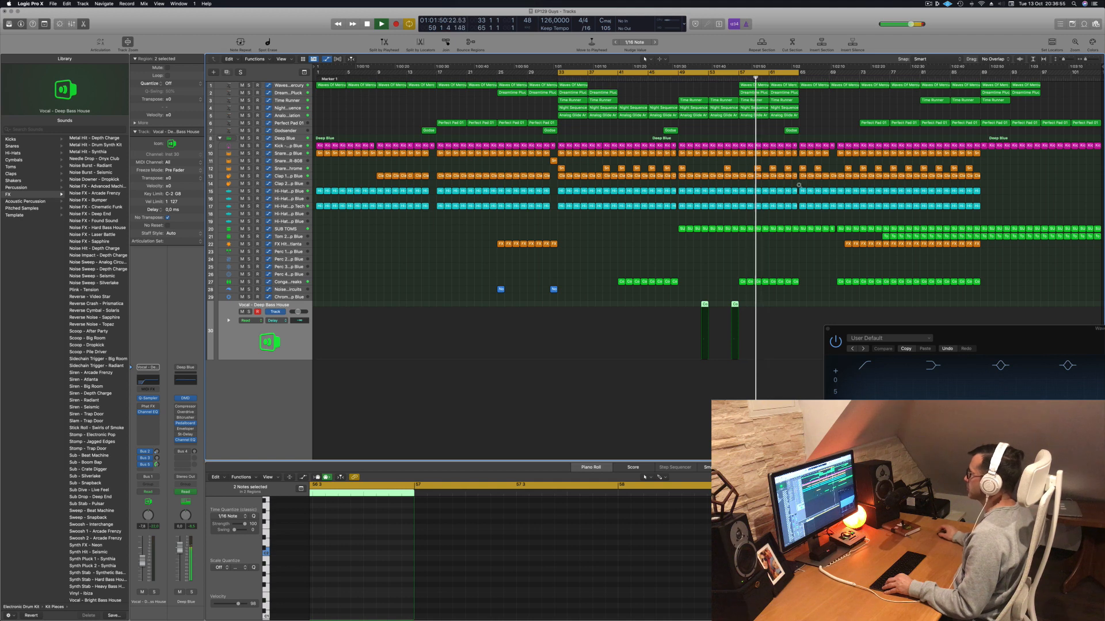
left_click(745, 125)
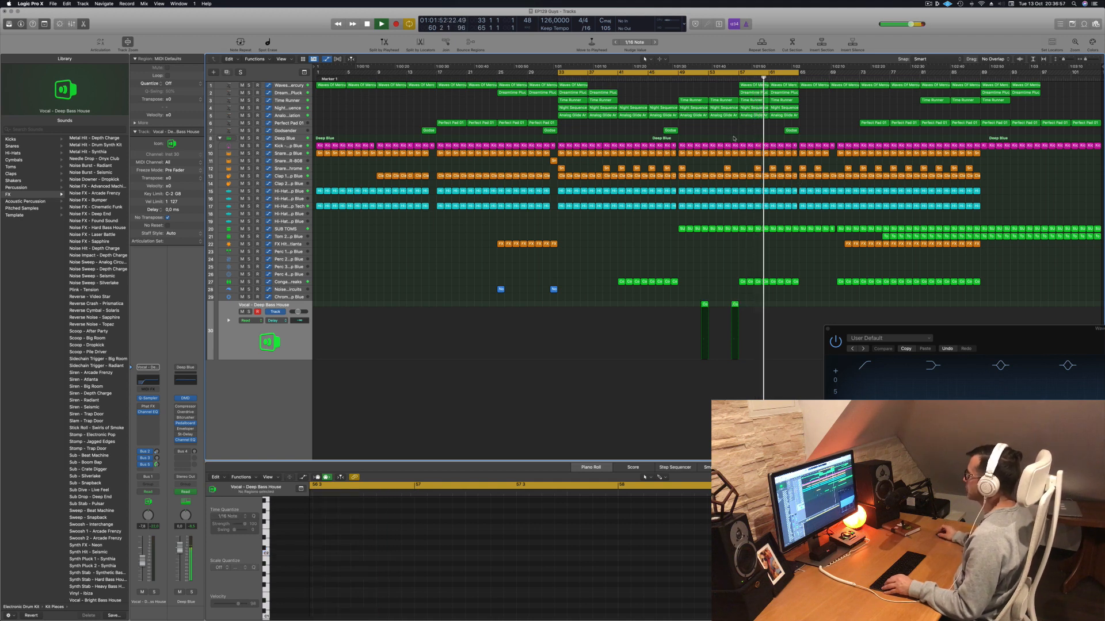
Set the cycle range to bars 65–73 and repeat that section three times
left_click_drag(798, 74, 1100, 73)
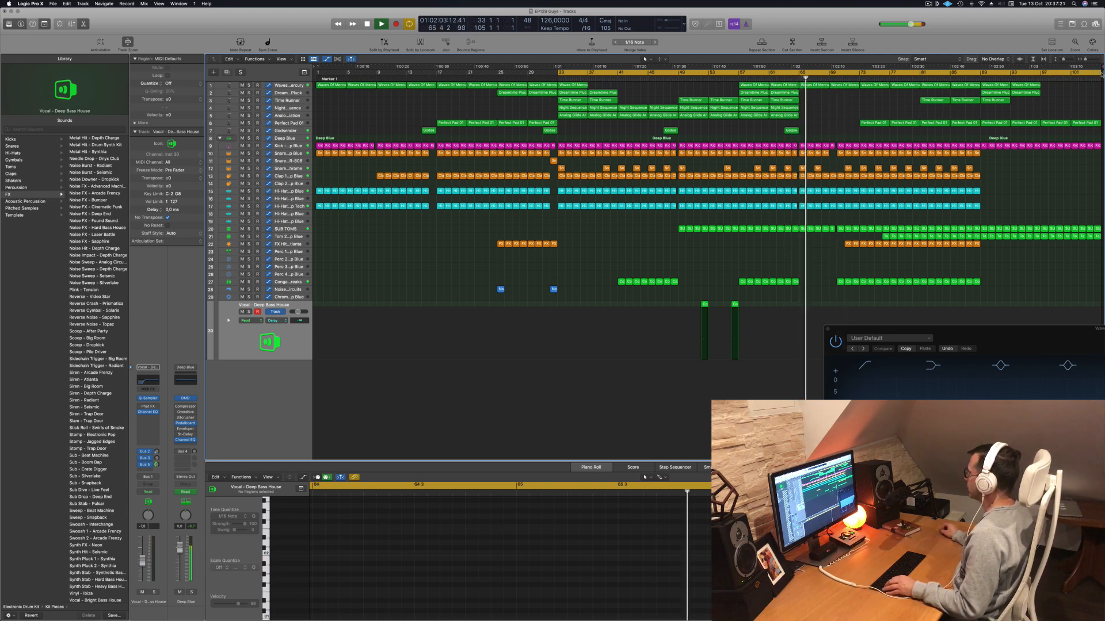
left_click(805, 75)
left_click_drag(800, 76, 857, 77)
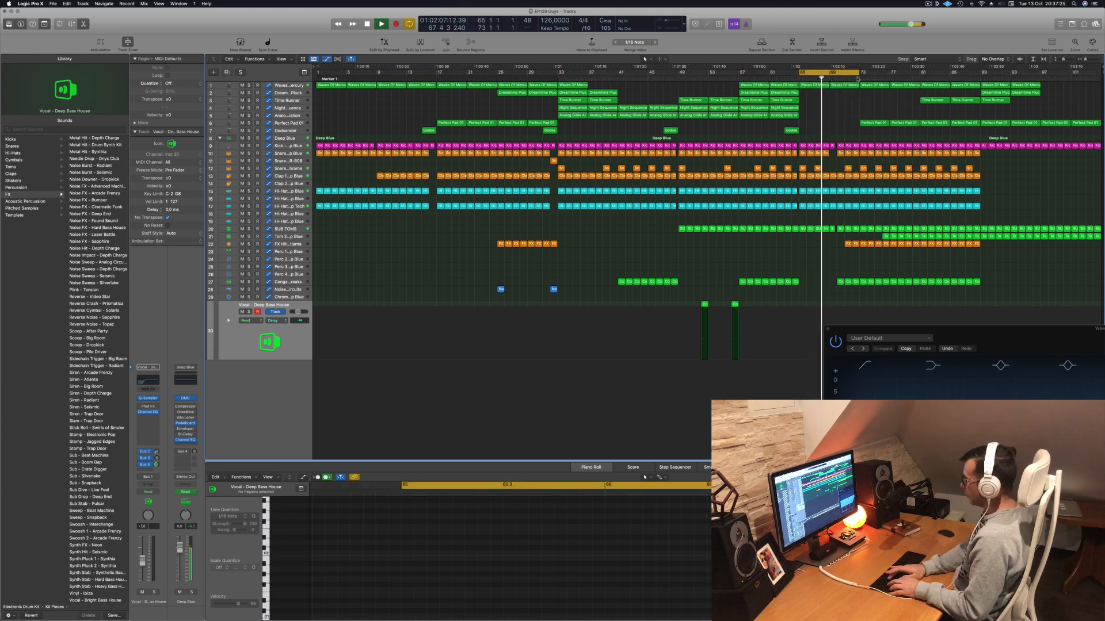
key("ctrl+super+r")
key("ctrl+super+r")
key("ctrl+super+r")
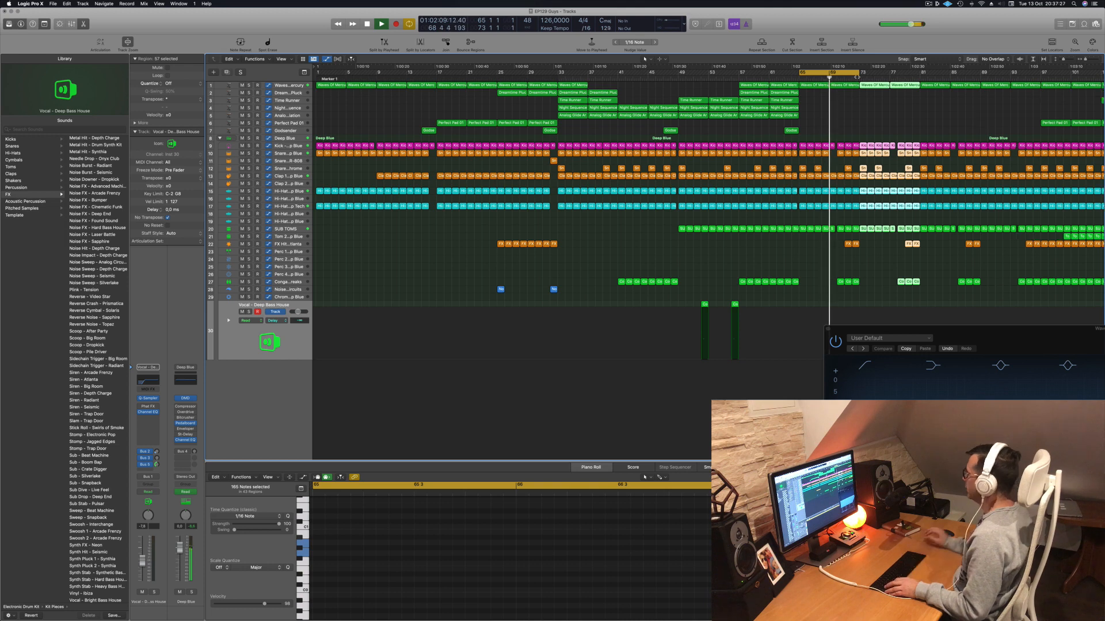
Extend the cycle range to bars 65–97 and automate the Deep Blue track's Low Cut Filter to rise to about 140 Hz at bar 73
key("super+Left")
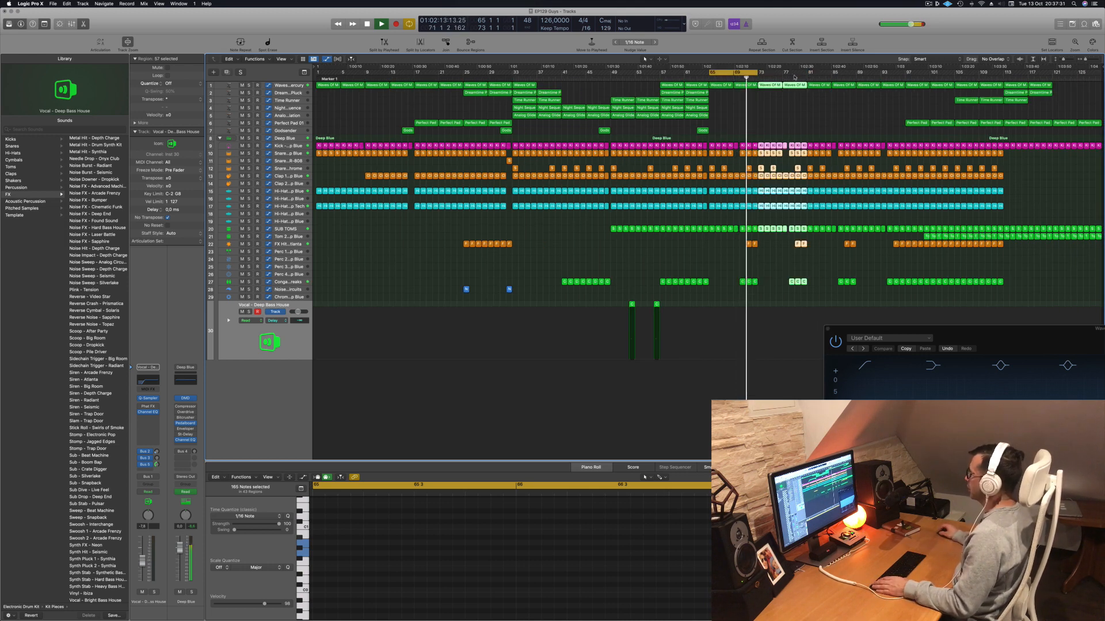
left_click_drag(757, 73, 895, 73)
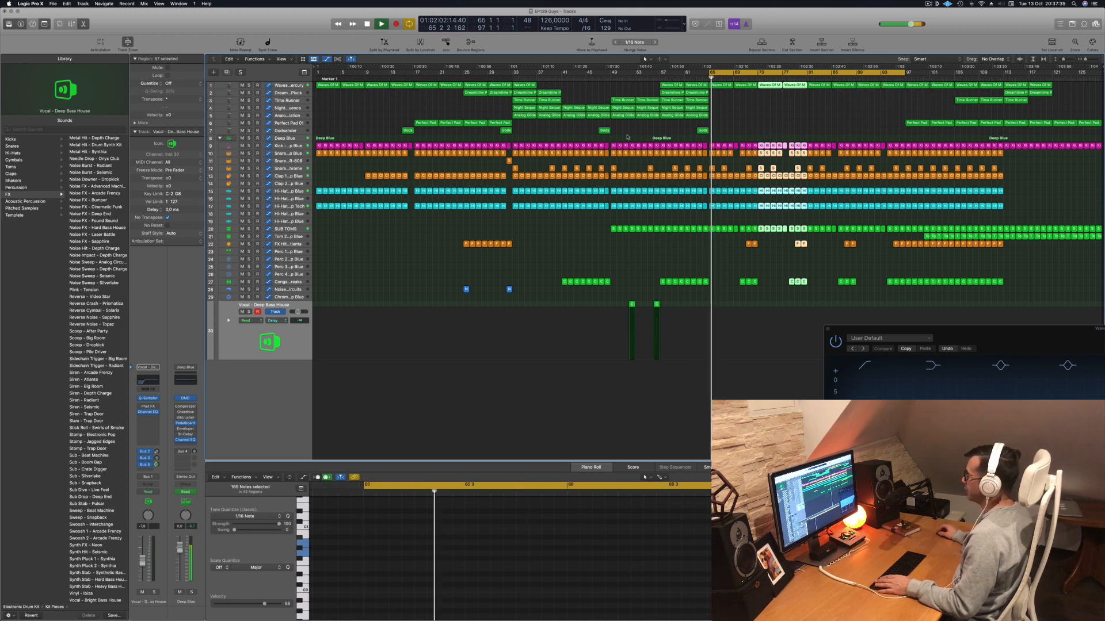
left_click(288, 139)
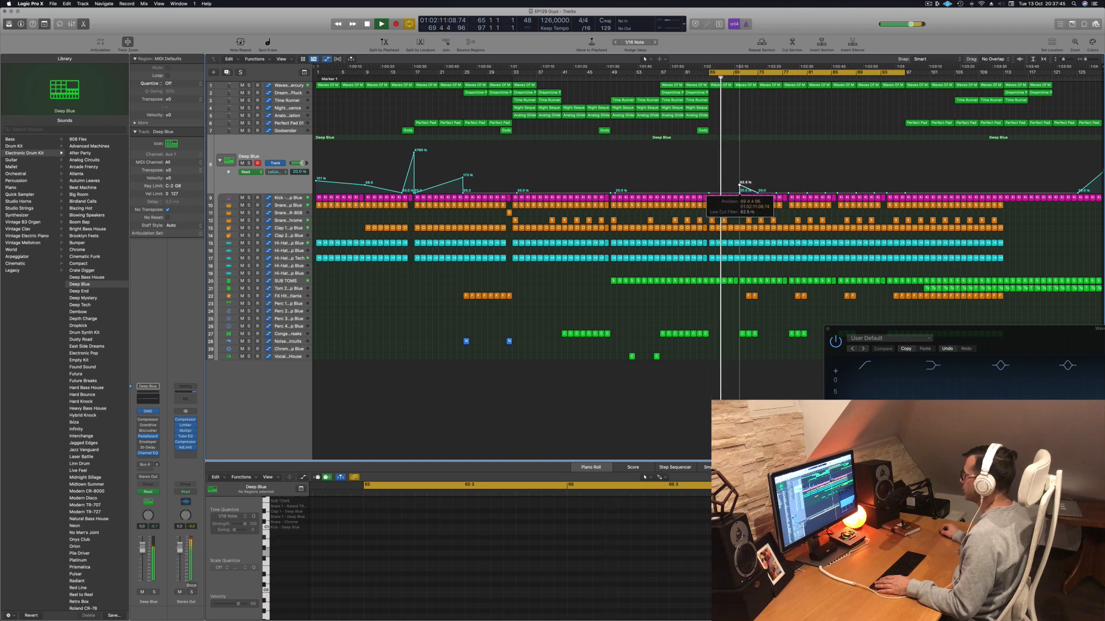
left_click_drag(740, 193, 741, 185)
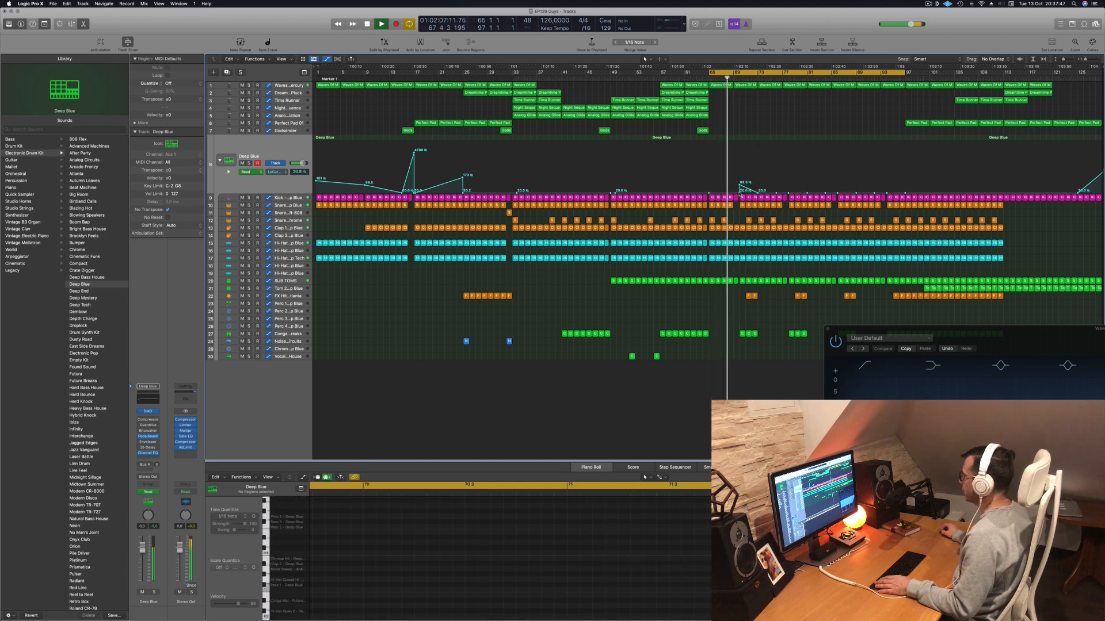
left_click(740, 191)
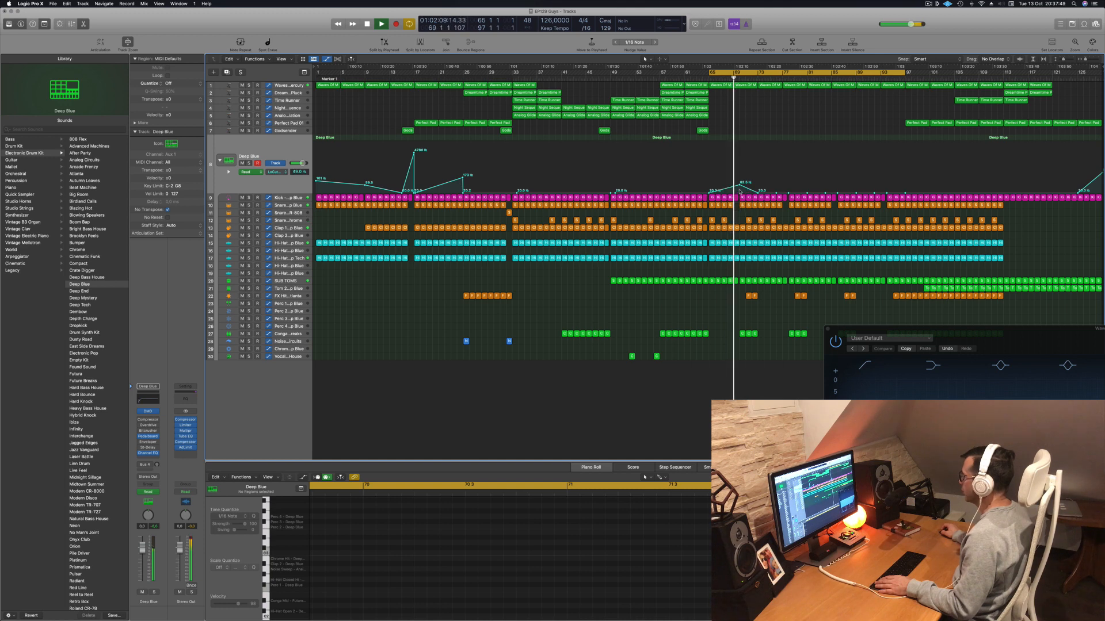
left_click_drag(740, 186, 755, 188)
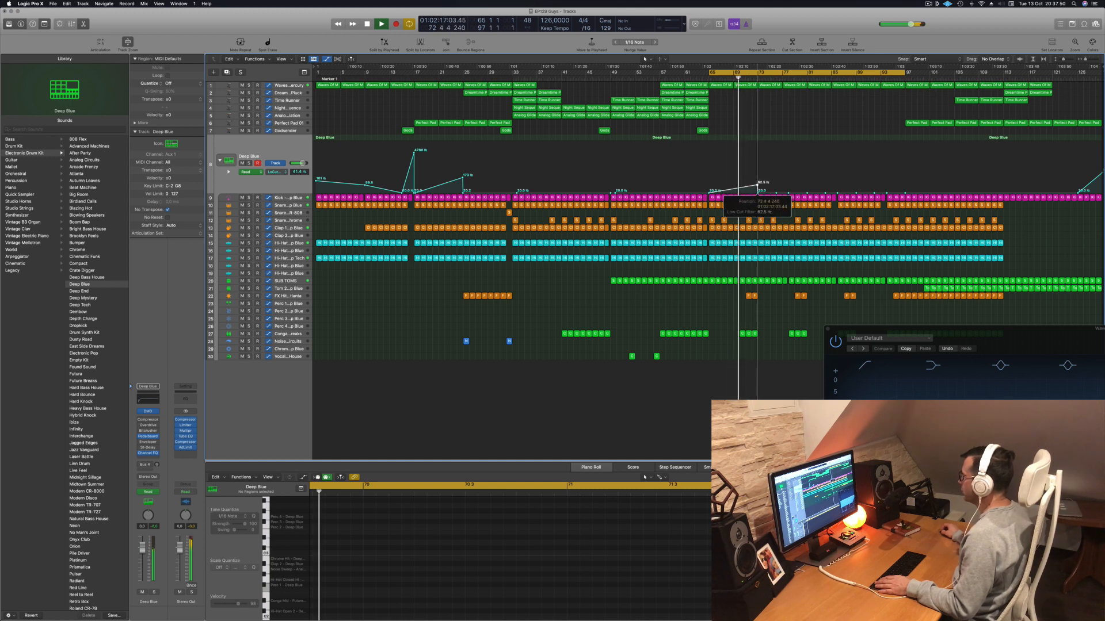
left_click(755, 185)
left_click_drag(756, 190, 755, 188)
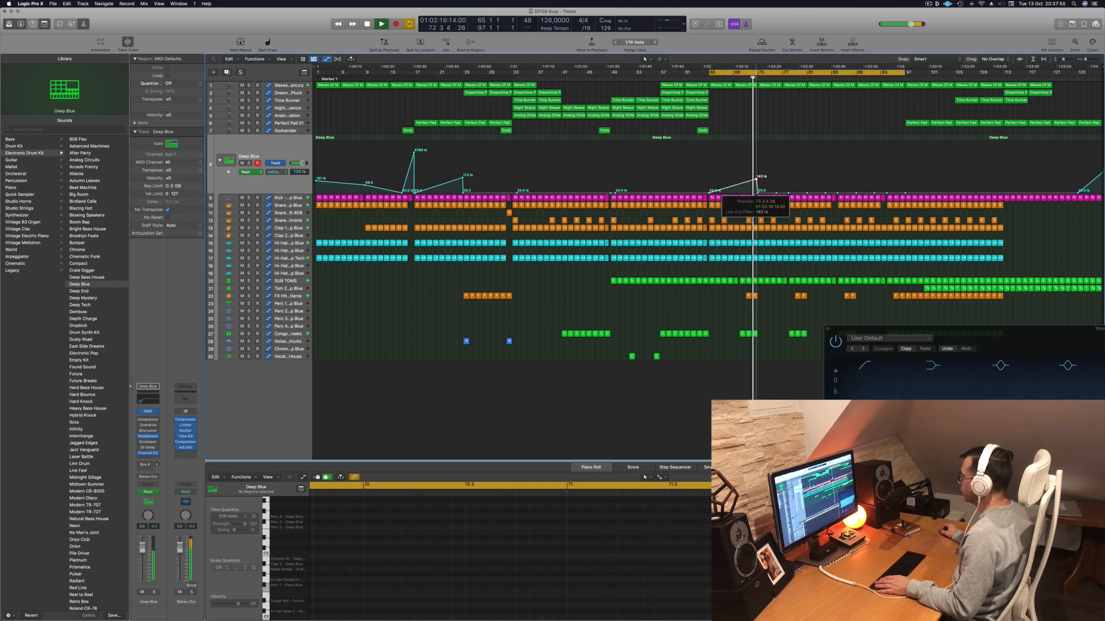
Delete the Deep Blue Kick regions between bars 73 and 86 and replay the transition
left_click(760, 198)
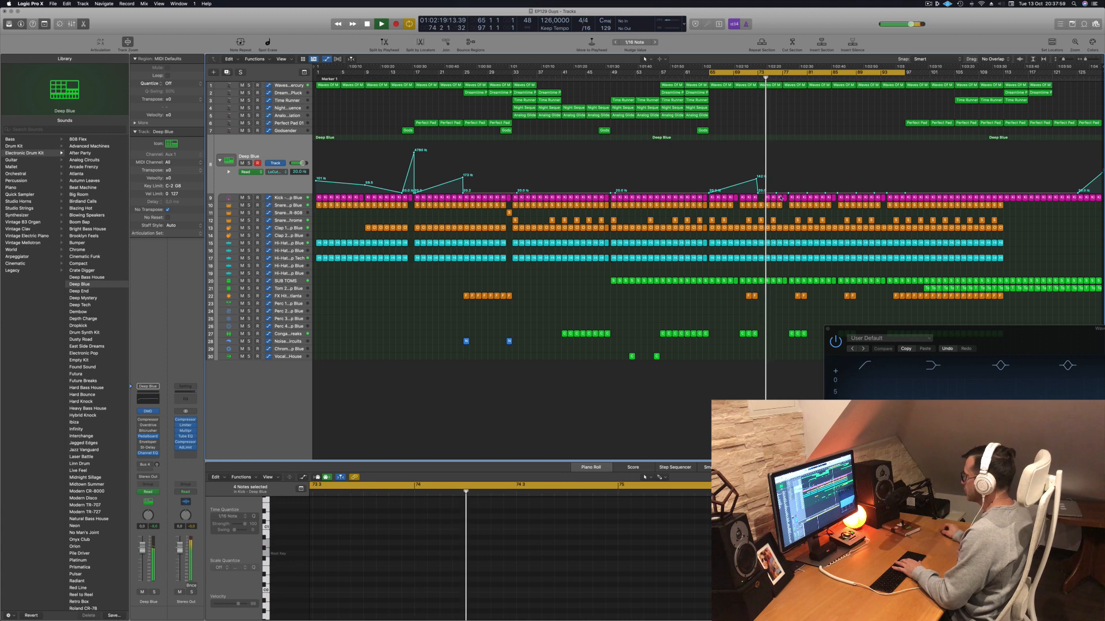
left_click_drag(776, 199, 827, 198)
key("Delete")
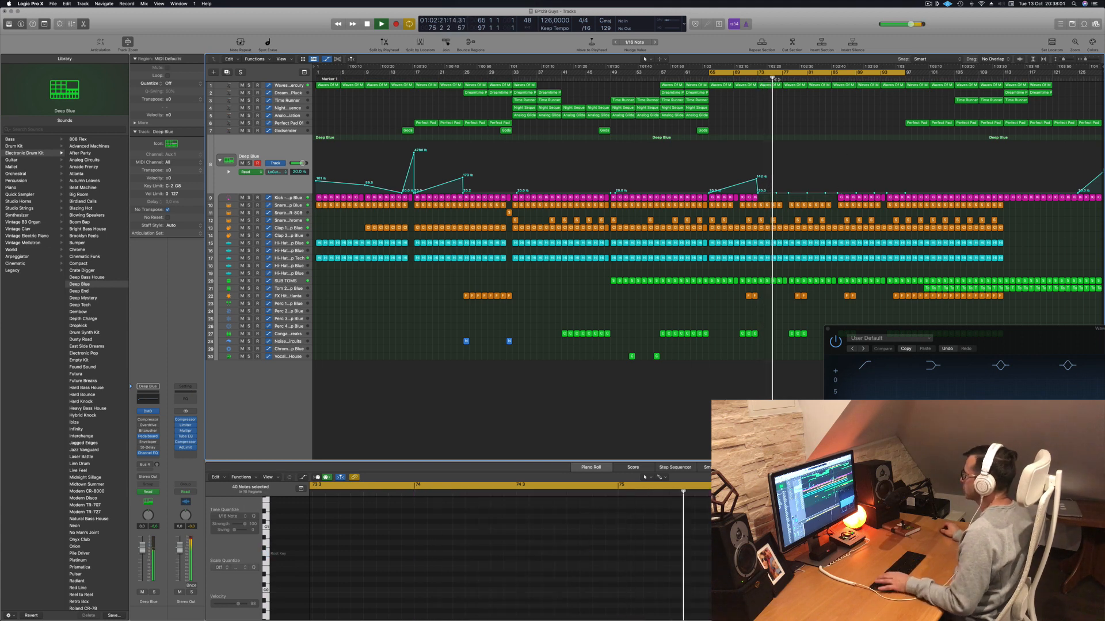
key("space")
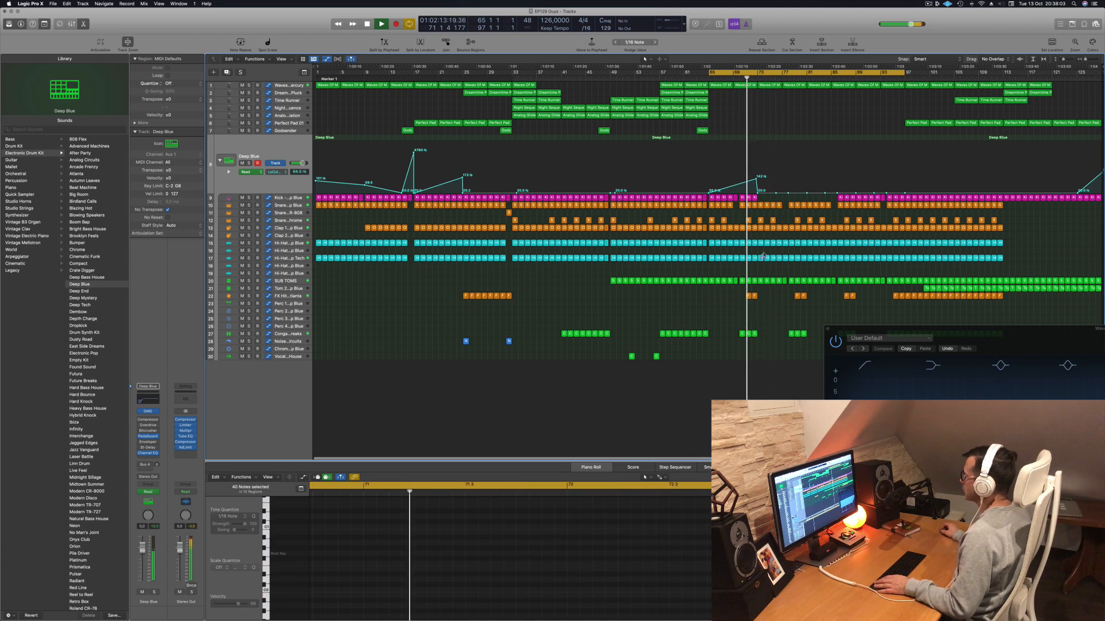
Delete the SUB TOMS regions between bars 78 and 86
scroll(775, 263, "up", 3)
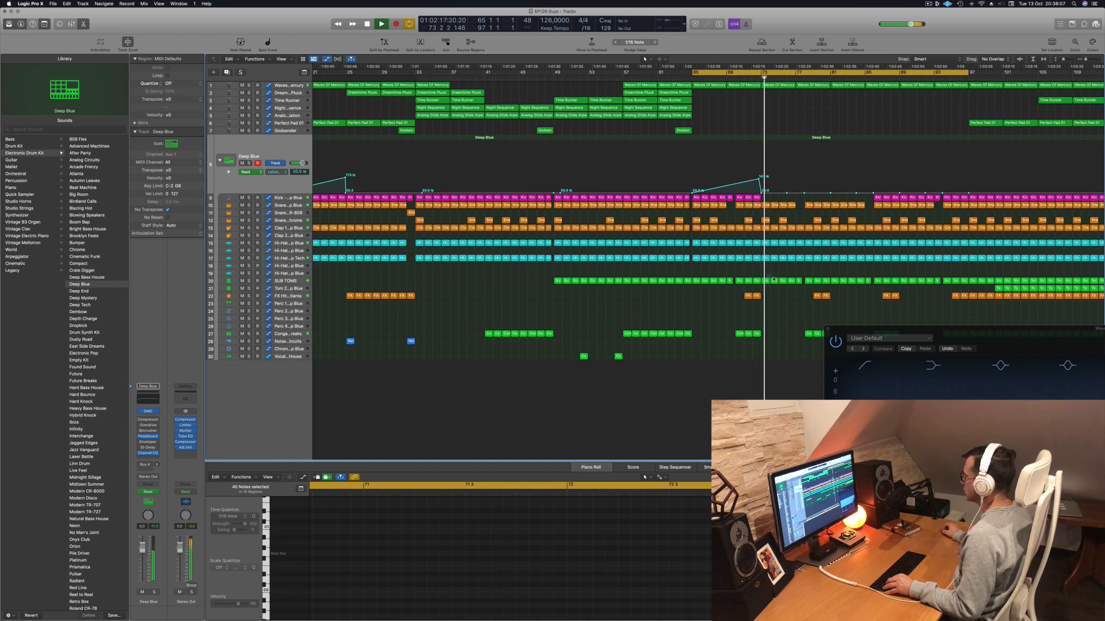
scroll(777, 271, "left", 3)
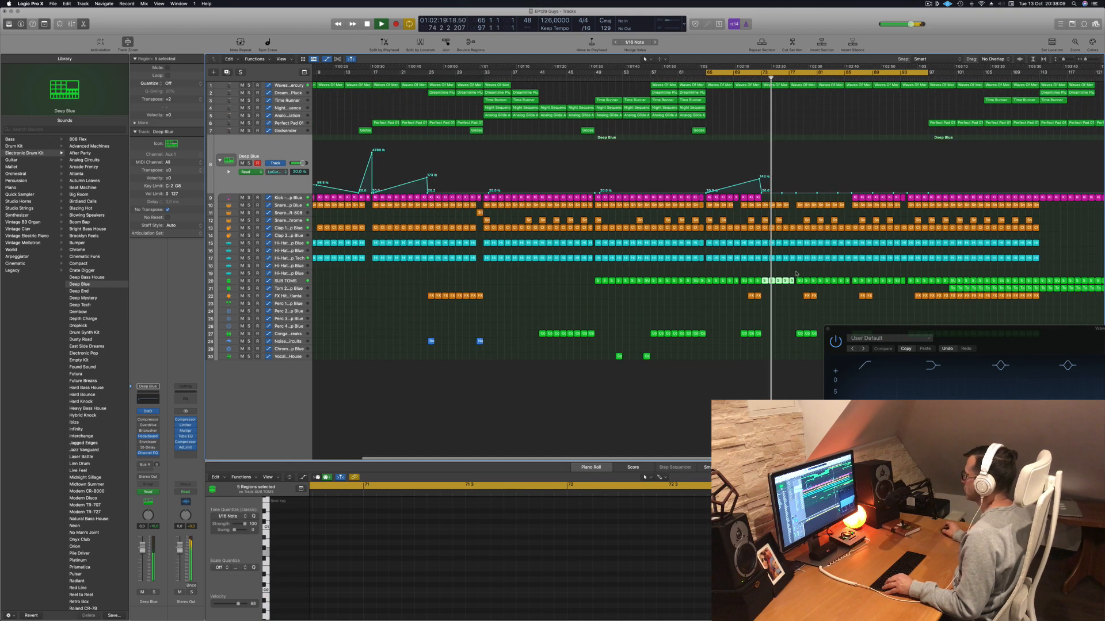
left_click_drag(796, 277, 848, 284)
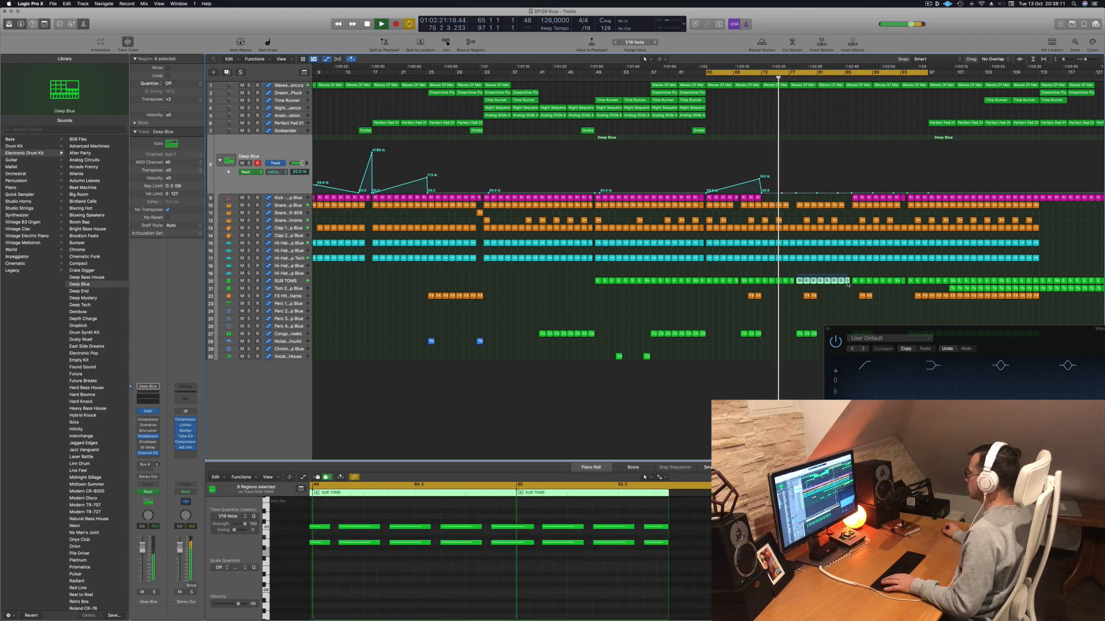
key("Delete")
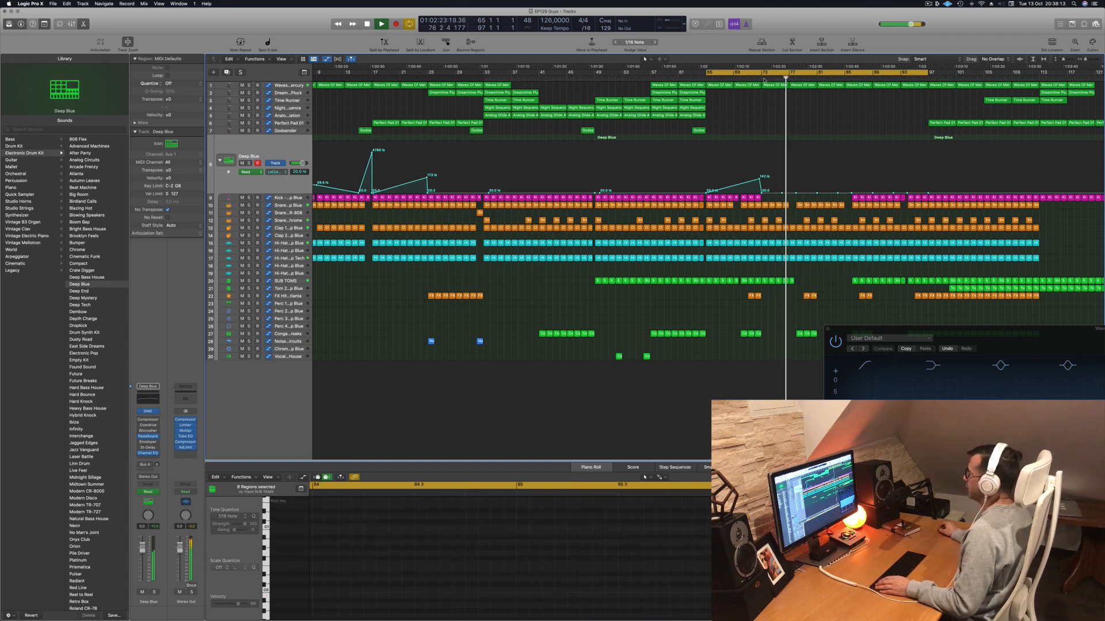
Copy an Analog Glide Arpeggiation region into the new section, check it from bar 65, and place it at bar 81
left_click(693, 116)
left_click_drag(693, 117, 804, 119)
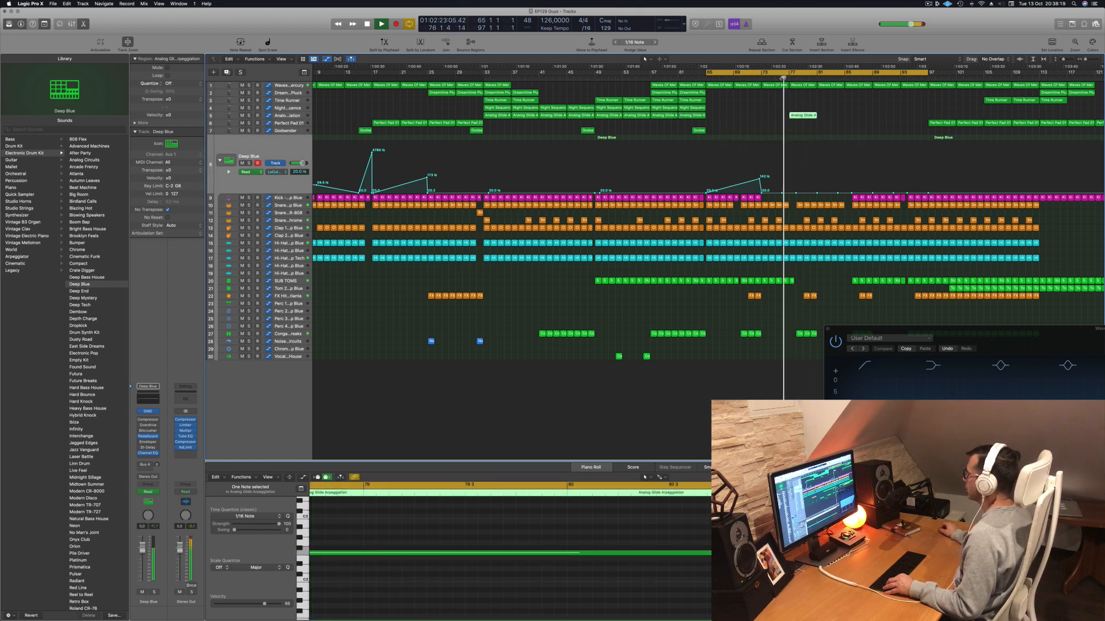
scroll(774, 109, "down", 2)
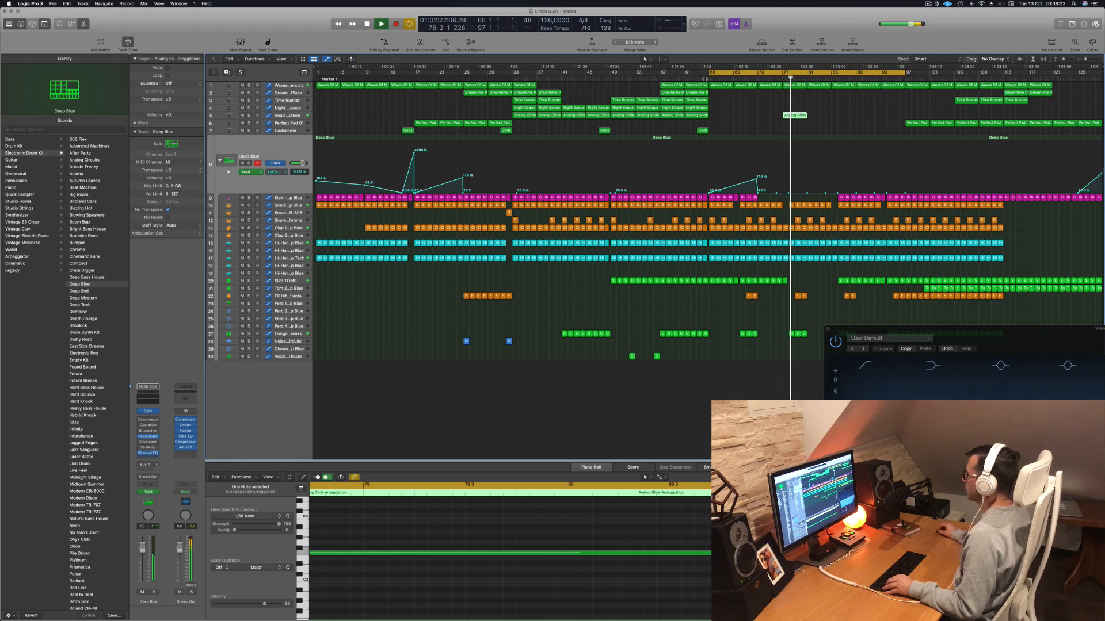
left_click(703, 75)
scroll(761, 222, "up", 2)
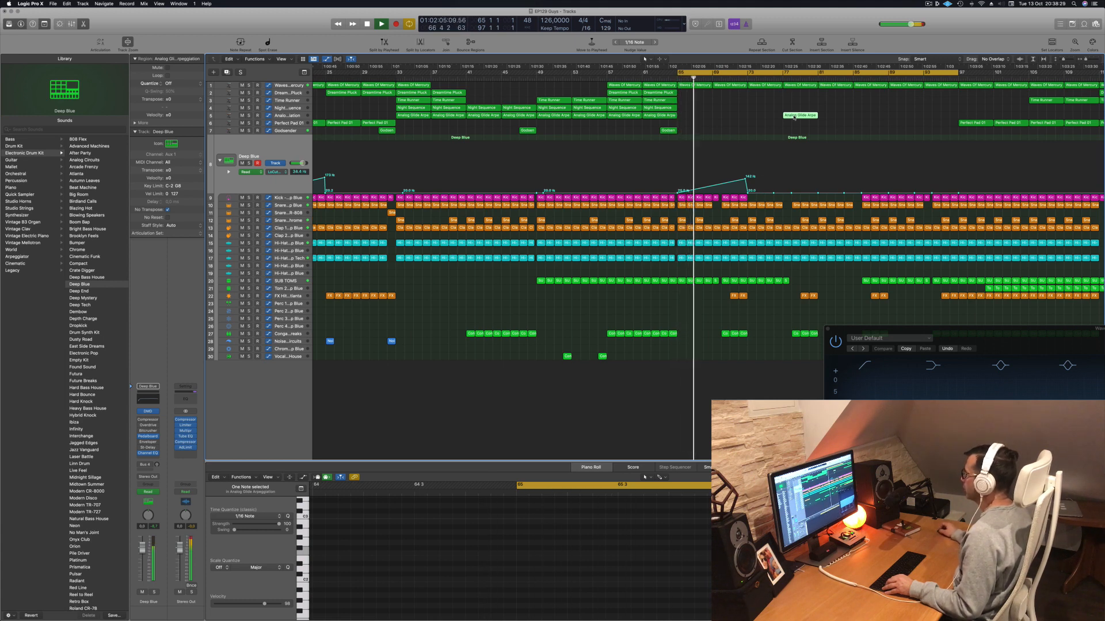
left_click_drag(814, 117, 849, 117)
Delete the SUB TOMS regions between bars 73 and 78 and replay the transition into bar 73
left_click(742, 79)
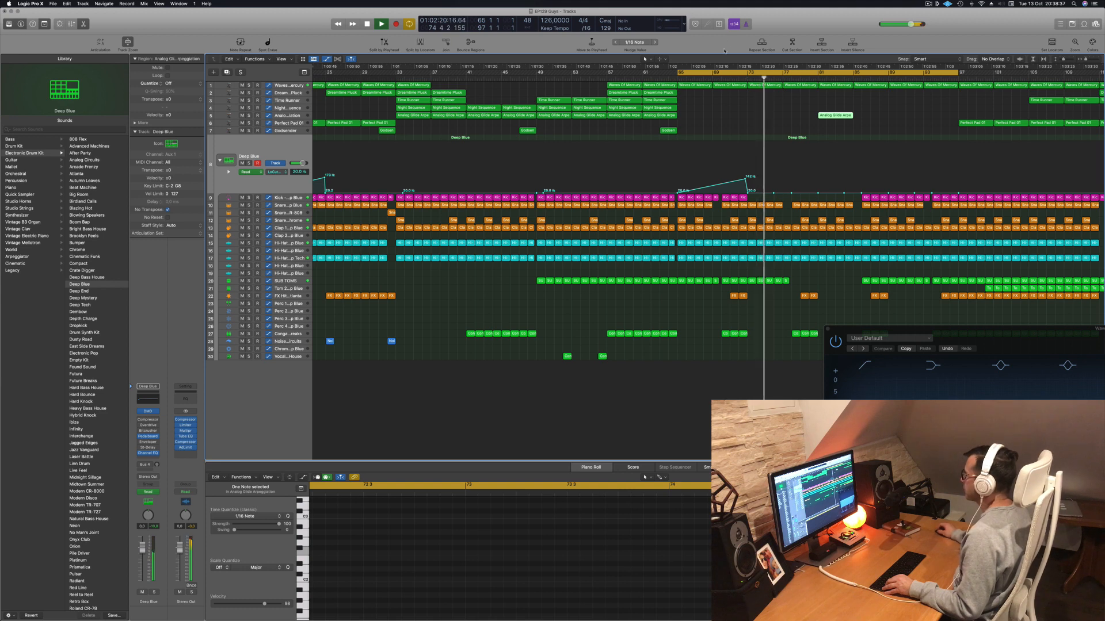
left_click_drag(804, 283, 755, 285)
key("Delete")
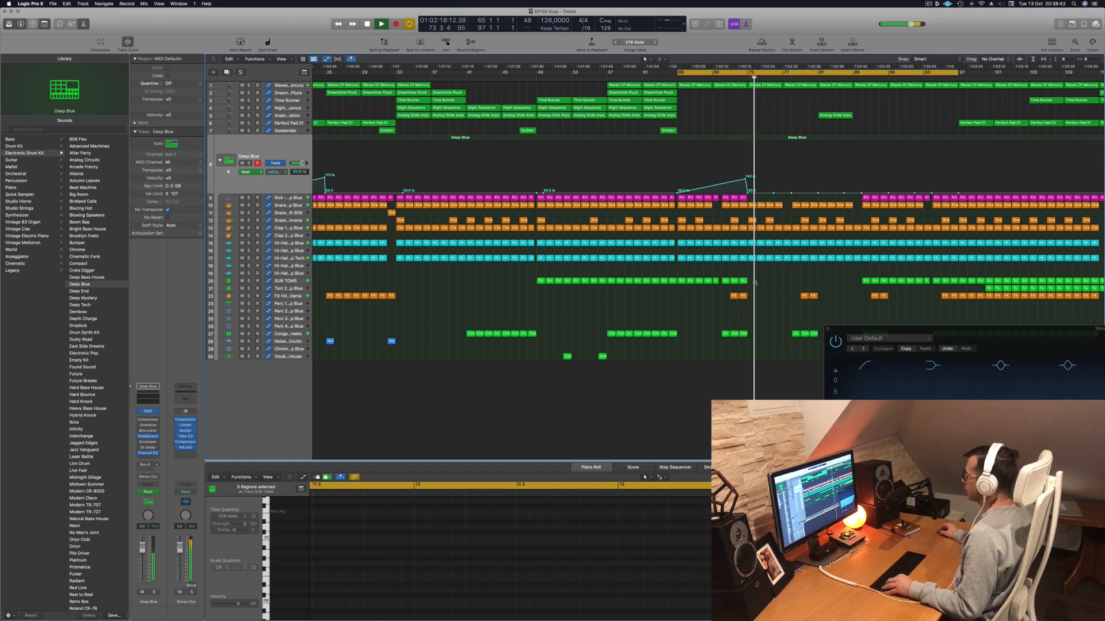
scroll(755, 282, "down", 5)
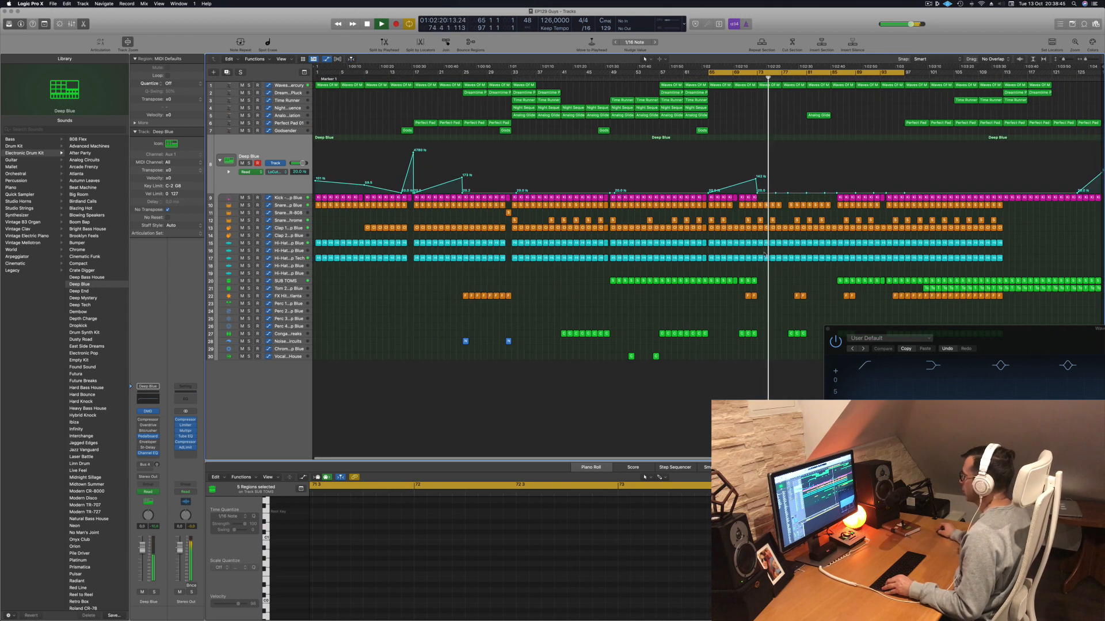
left_click(749, 79)
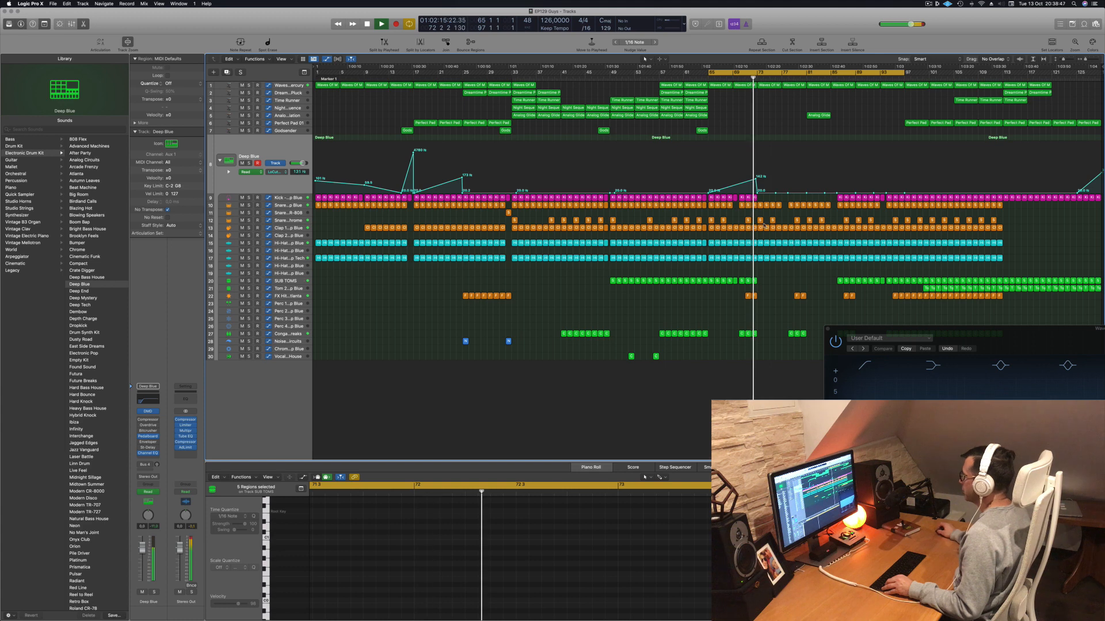
Delete the Snare 1 - Deep Blue regions between bars 73 and 86
left_click(760, 228)
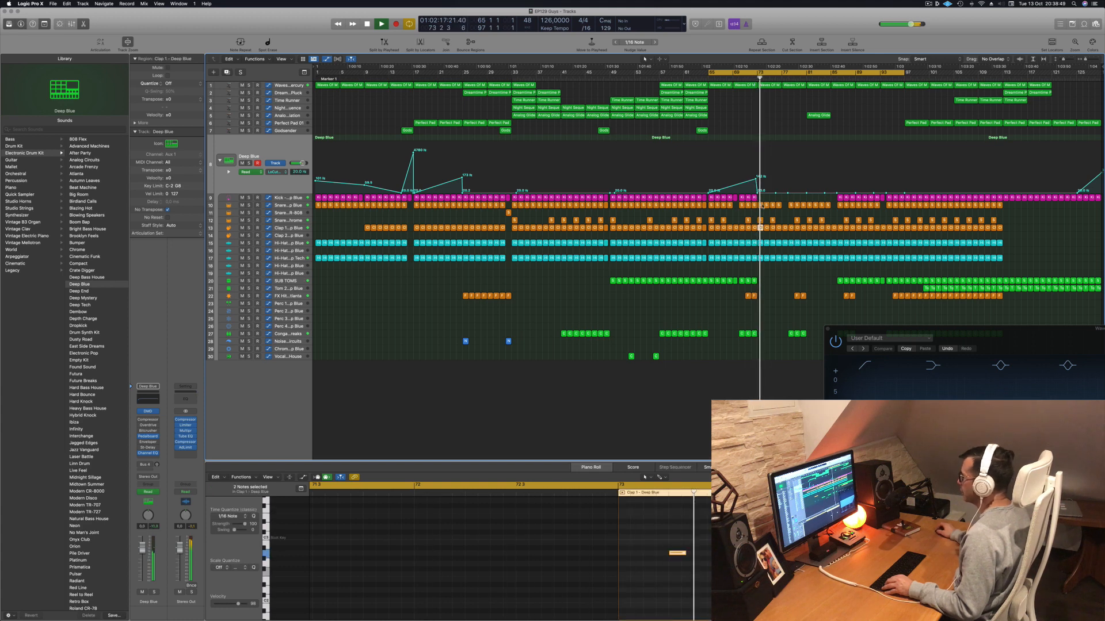
left_click(761, 206)
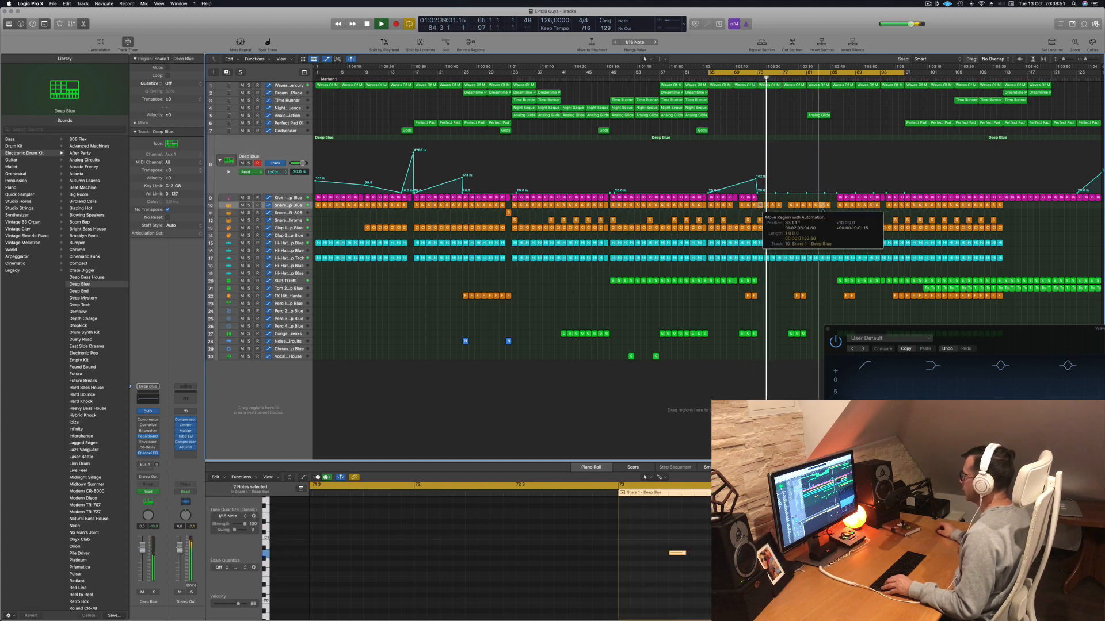
key("Delete")
left_click_drag(762, 207, 824, 210)
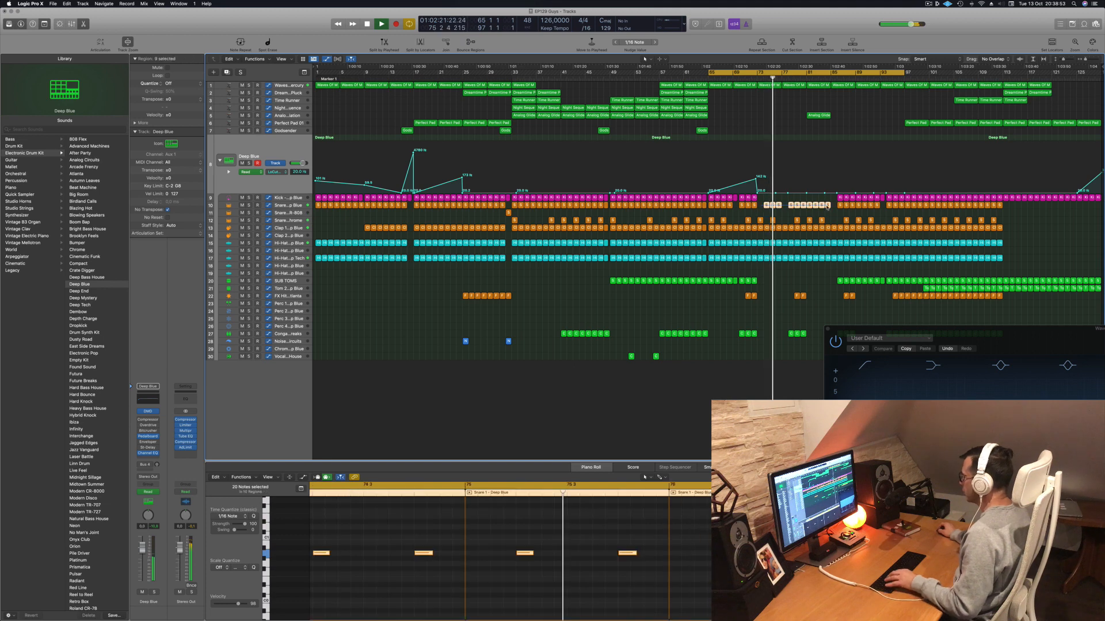
key("Delete")
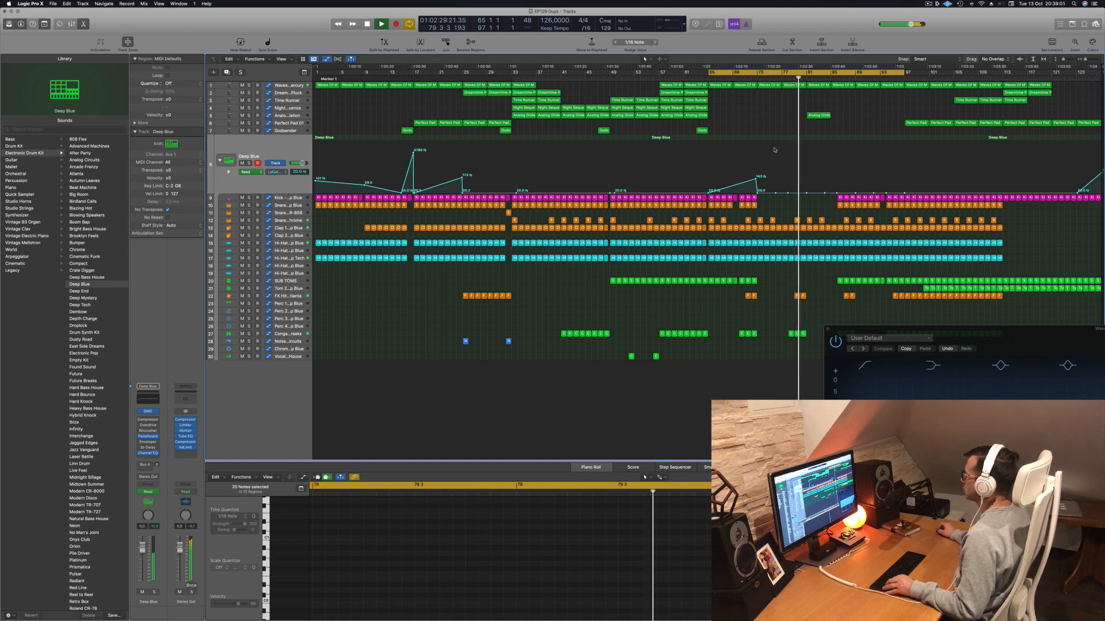
Delete the FX Hit regions in bars 79–81 and the Conga regions in bars 78–81
left_click(804, 297)
key("Delete")
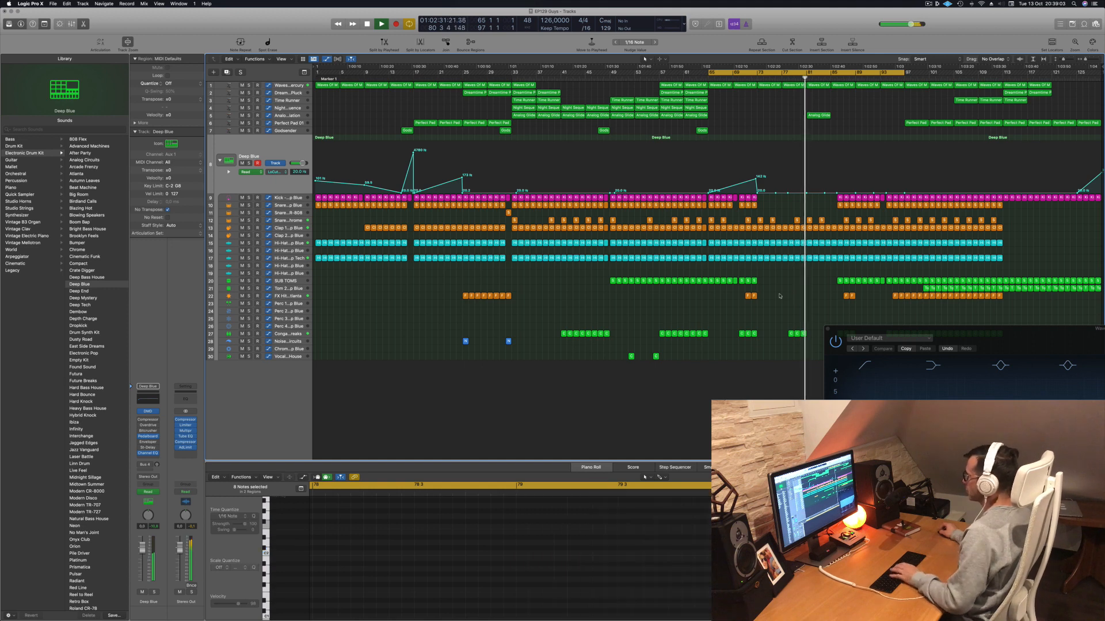
left_click_drag(794, 337, 805, 340)
key("Delete")
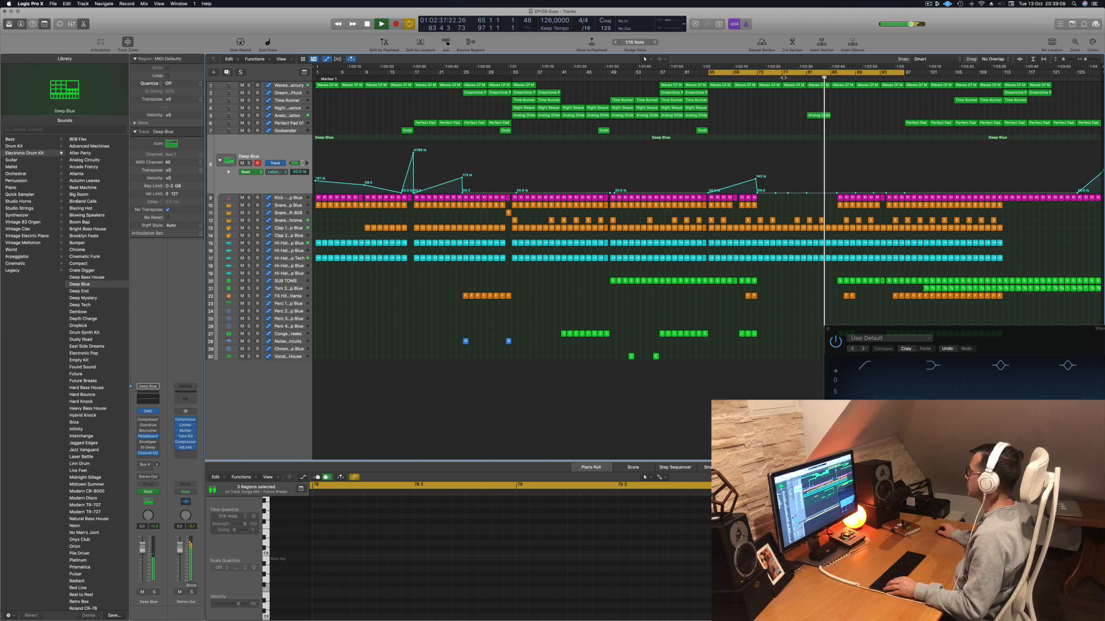
Copy Analog Glide Arpeggiation regions to fill bars 81–97 and automate Cutoff to dip to about 20% at bar 81 and rise until bar 89
left_click(811, 115)
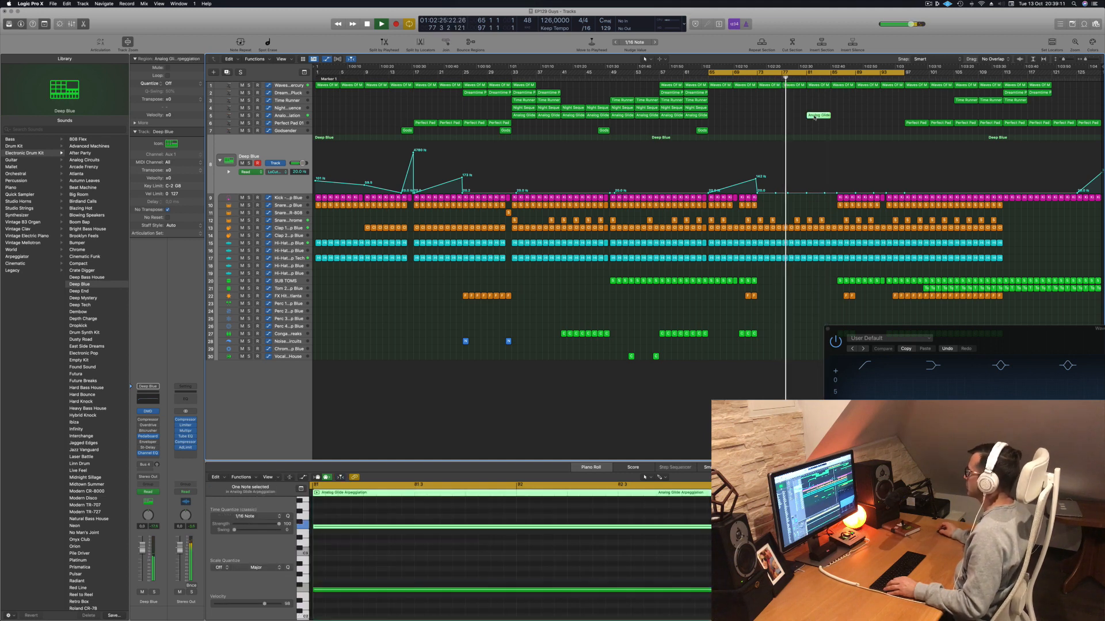
left_click_drag(817, 116, 867, 119)
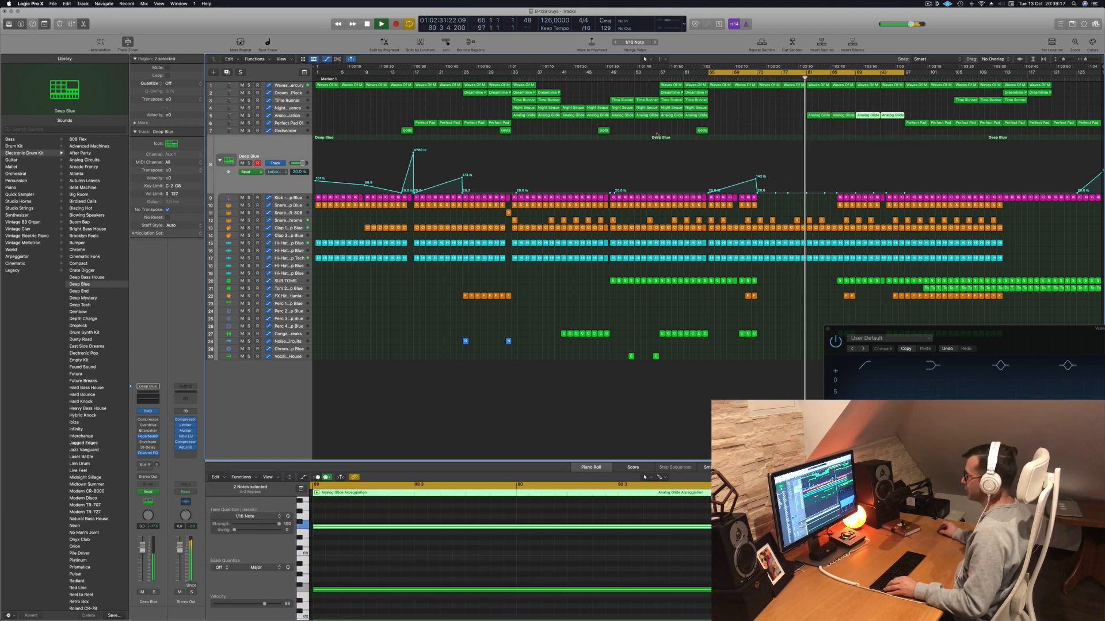
left_click(297, 116)
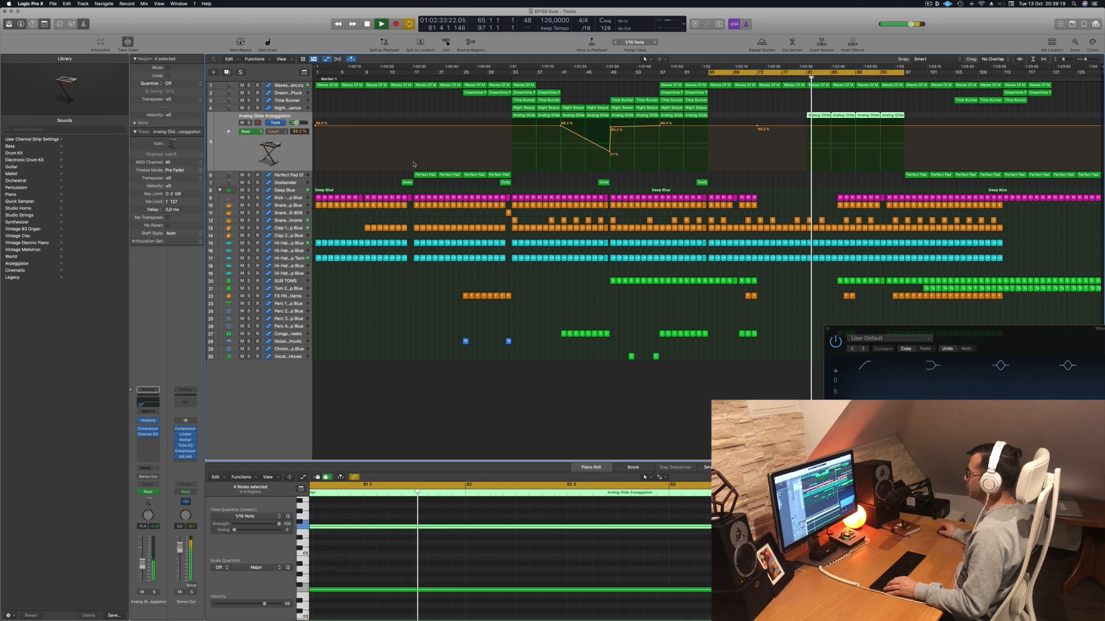
left_click(796, 78)
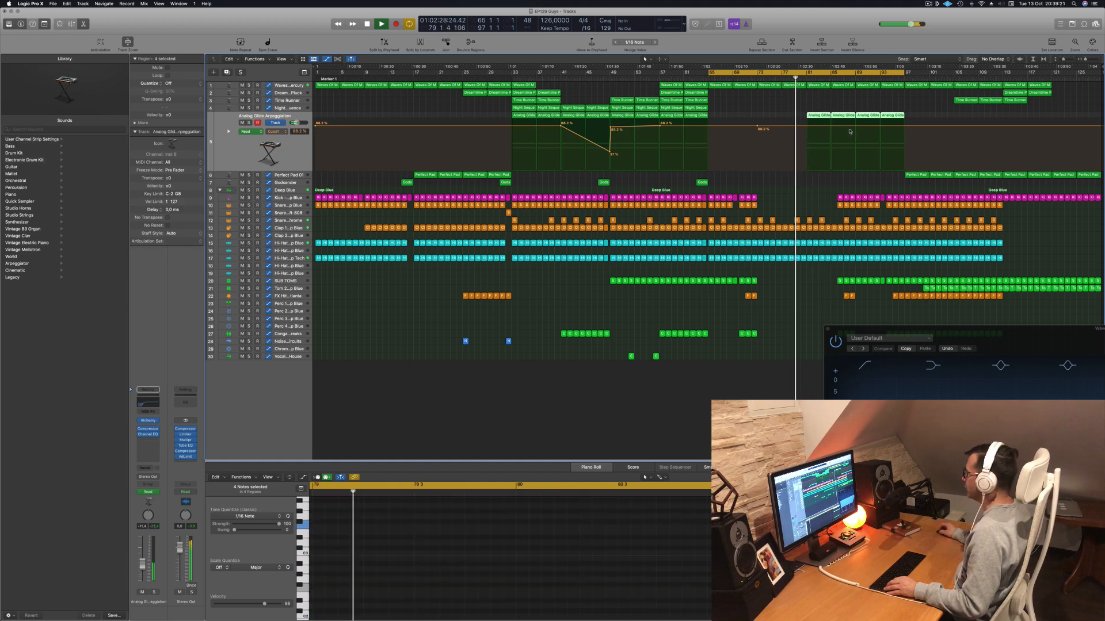
left_click(857, 127)
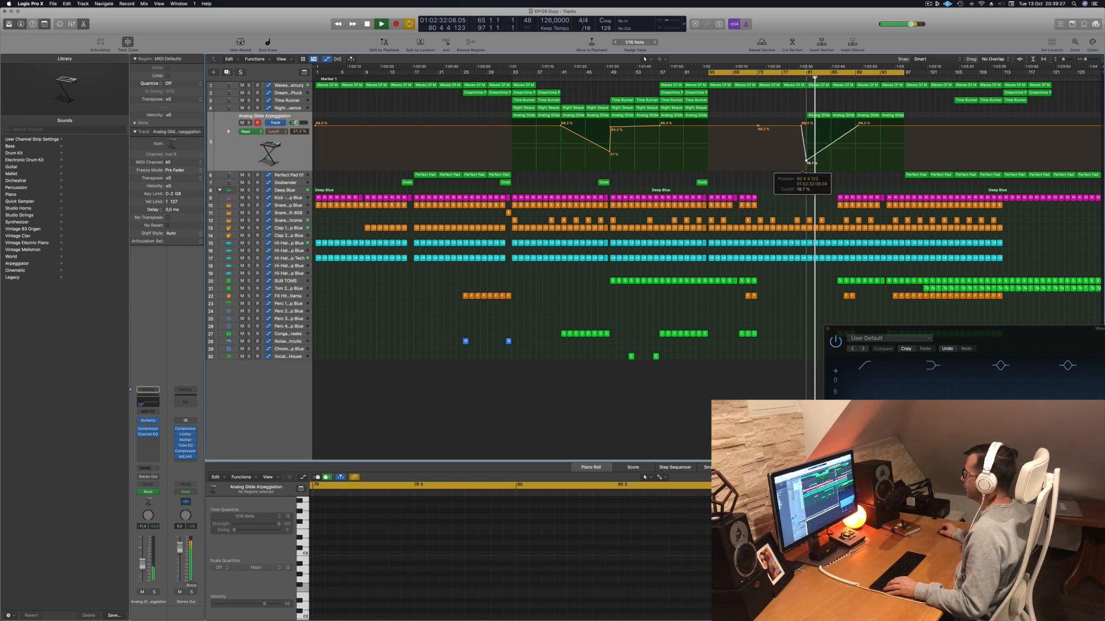
Delete the Kick, Snare 1 and SUB TOMS regions between bars 86 and 89
scroll(844, 184, "right", 4)
left_click_drag(841, 191, 866, 212)
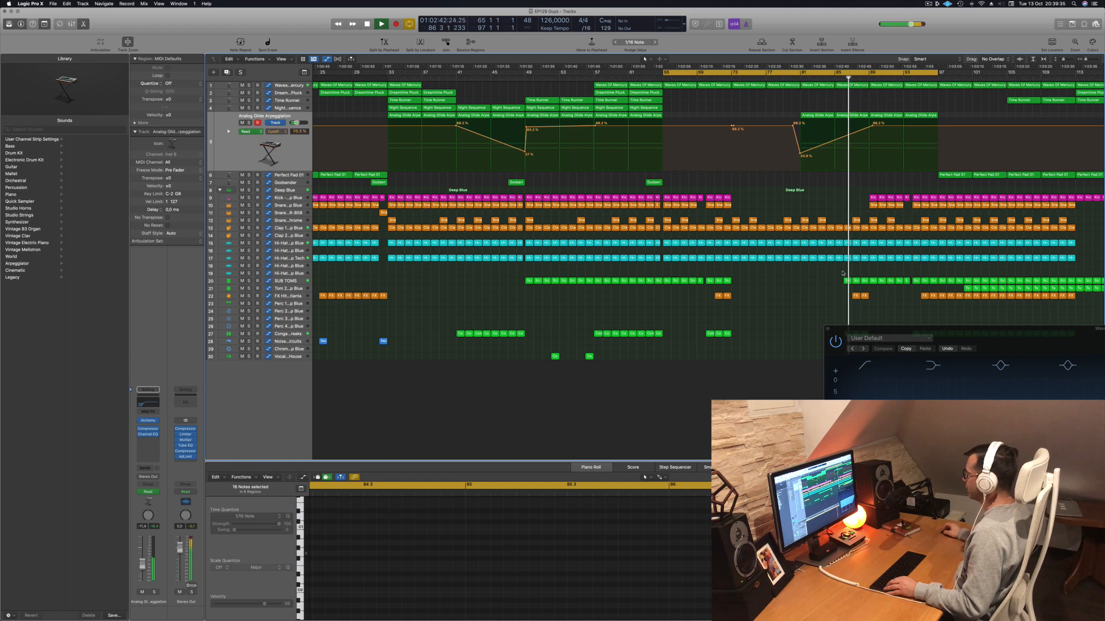
left_click_drag(835, 282, 867, 283)
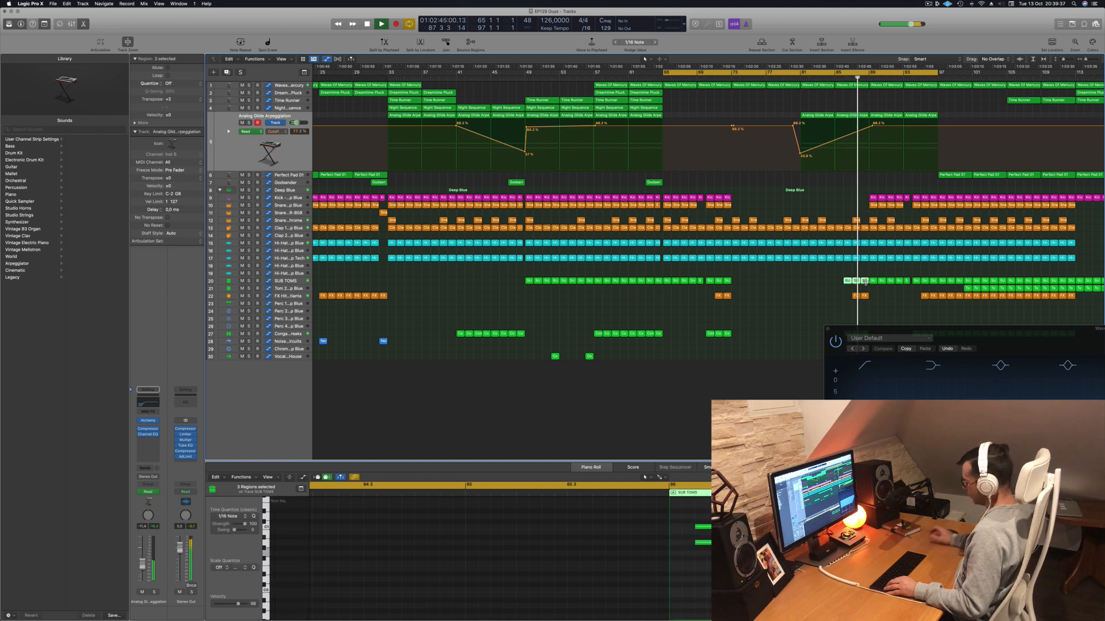
key("Delete")
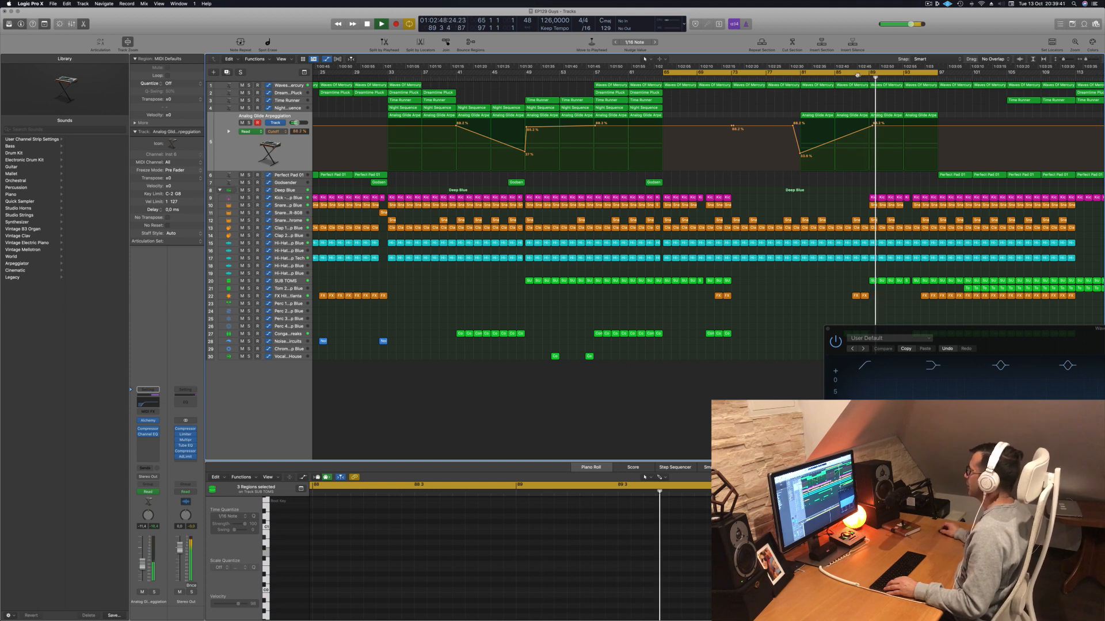
Automate the Deep Blue track's Low Cut Filter to peak at about 685 Hz just before bar 96 and drop by bar 97
left_click(290, 191)
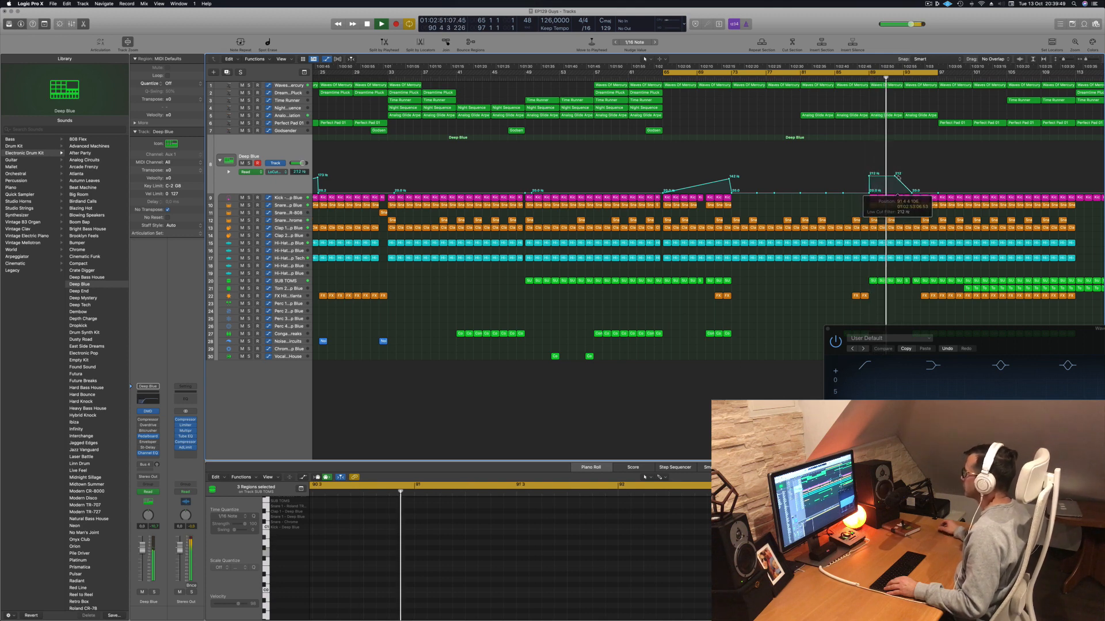
scroll(900, 103, "left", 3)
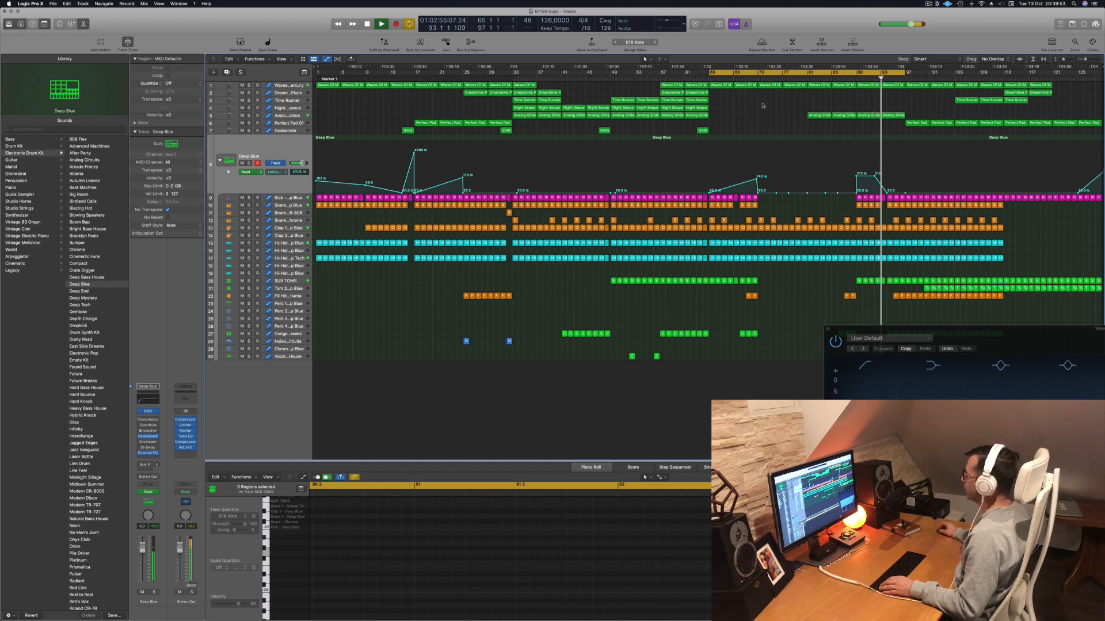
left_click(805, 79)
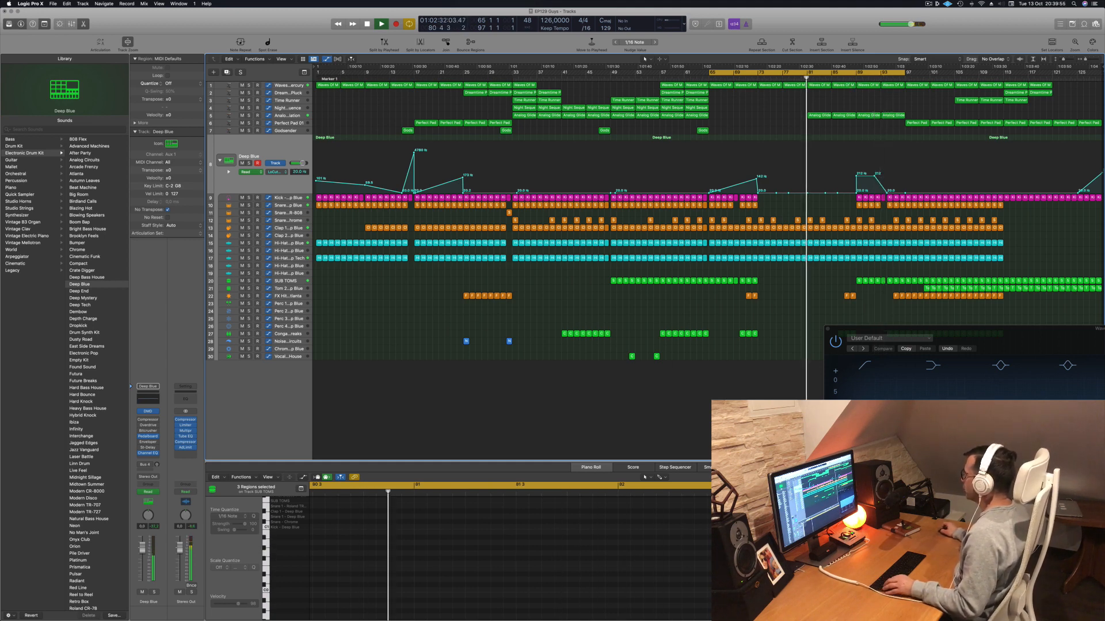
scroll(909, 178, "right", 3)
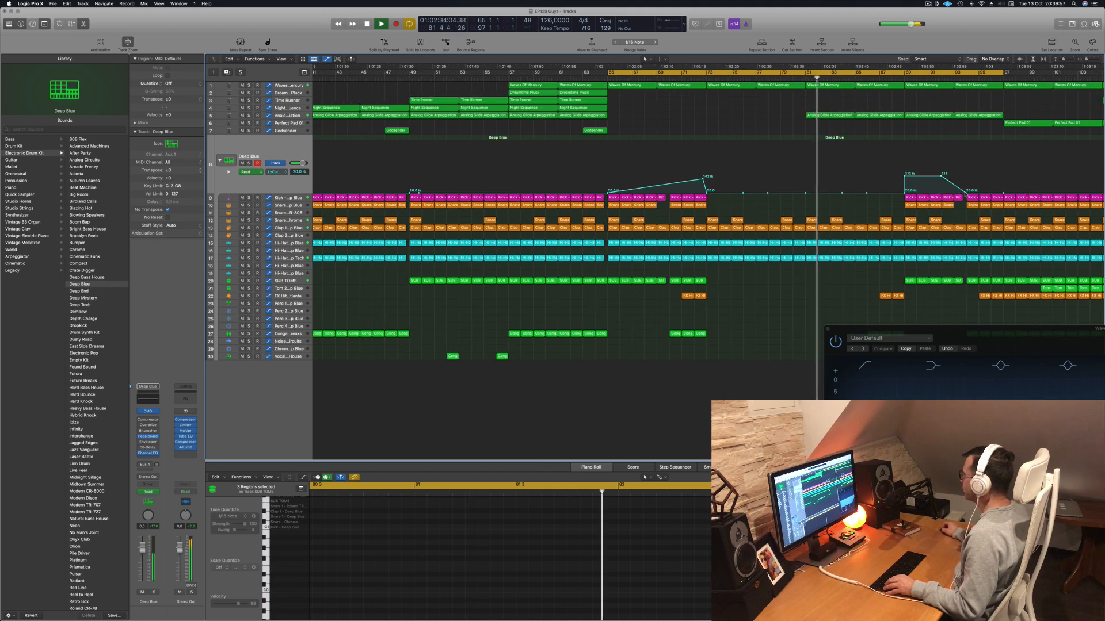
left_click_drag(958, 193, 990, 165)
left_click(966, 193)
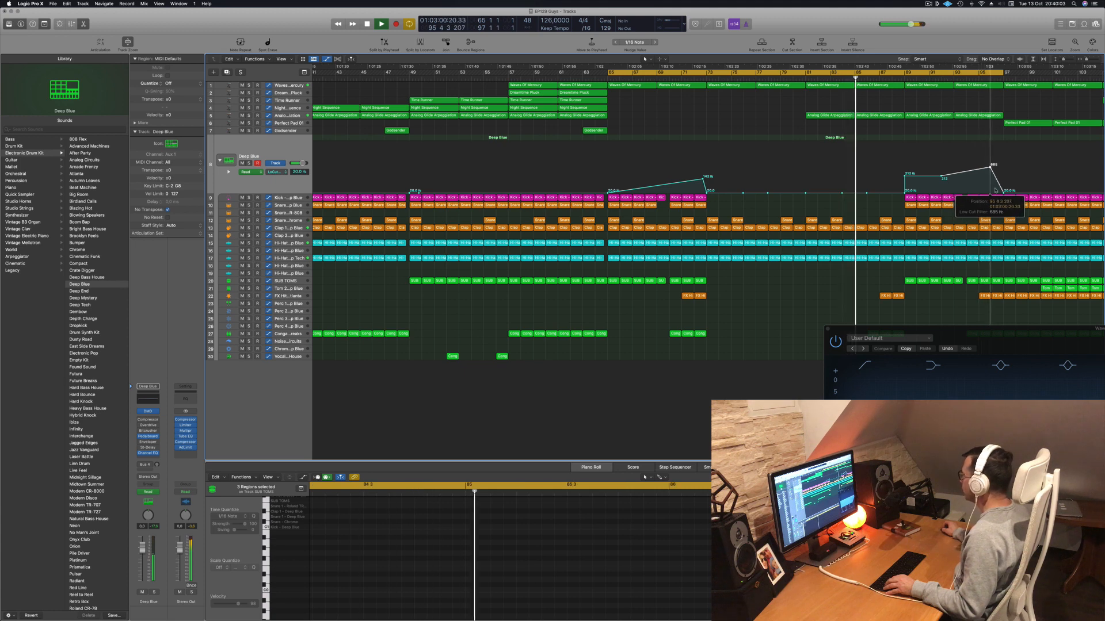
Delete the Kick, Snare 1, both Hi-Hat and SUB TOMS regions at bar 96, keeping the tracks themselves
left_click(996, 198)
key("Delete")
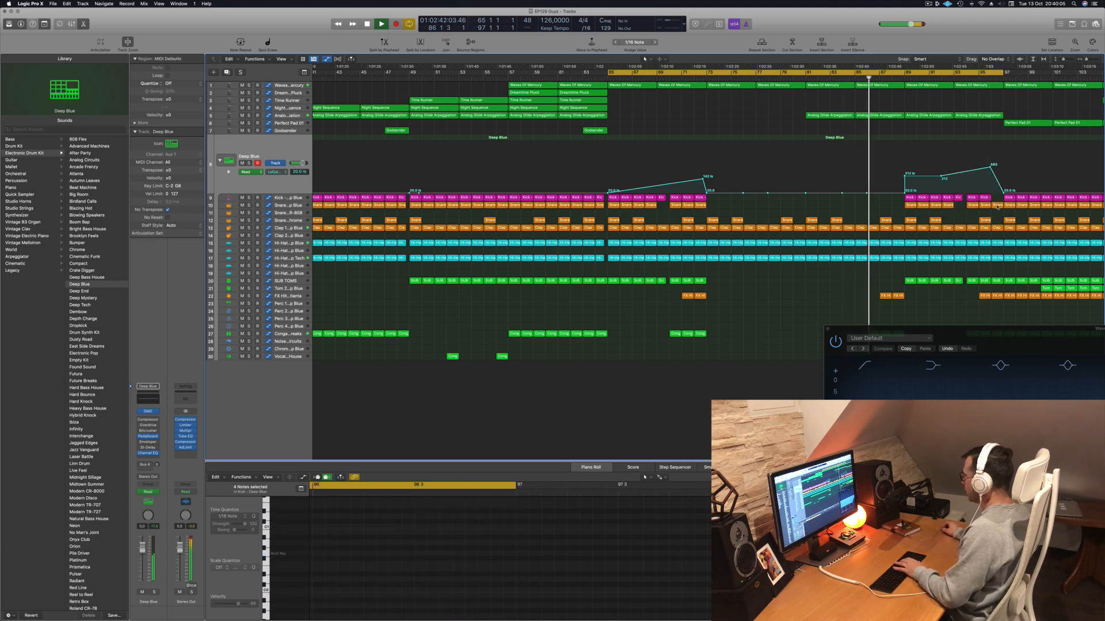
left_click(998, 243)
key("Delete")
left_click(997, 258)
key("Delete")
left_click(998, 281)
key("Delete")
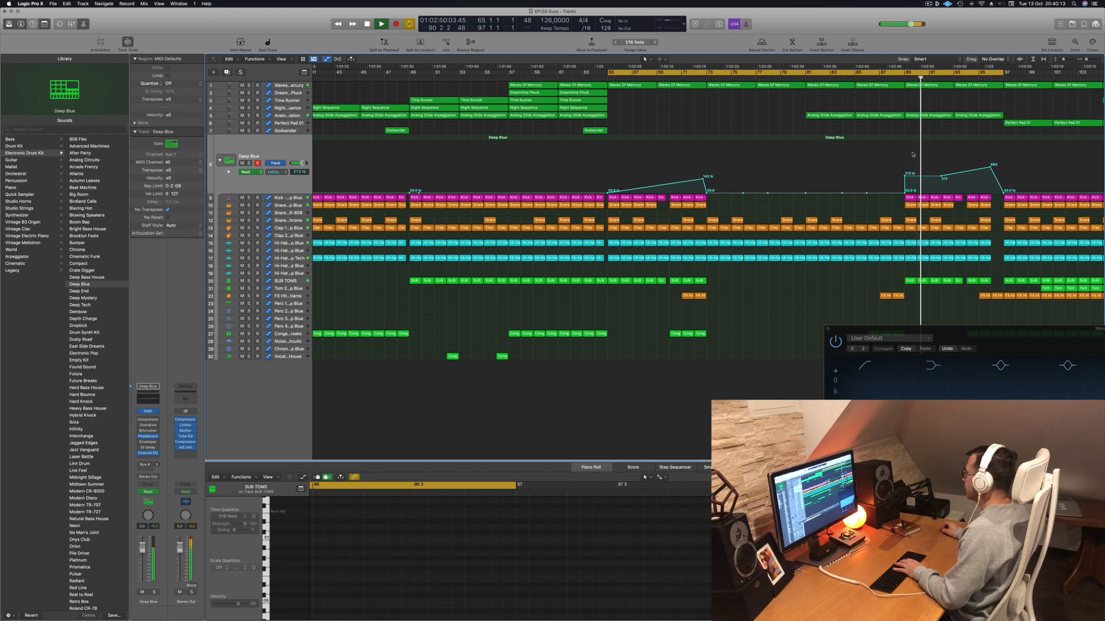
key("Delete")
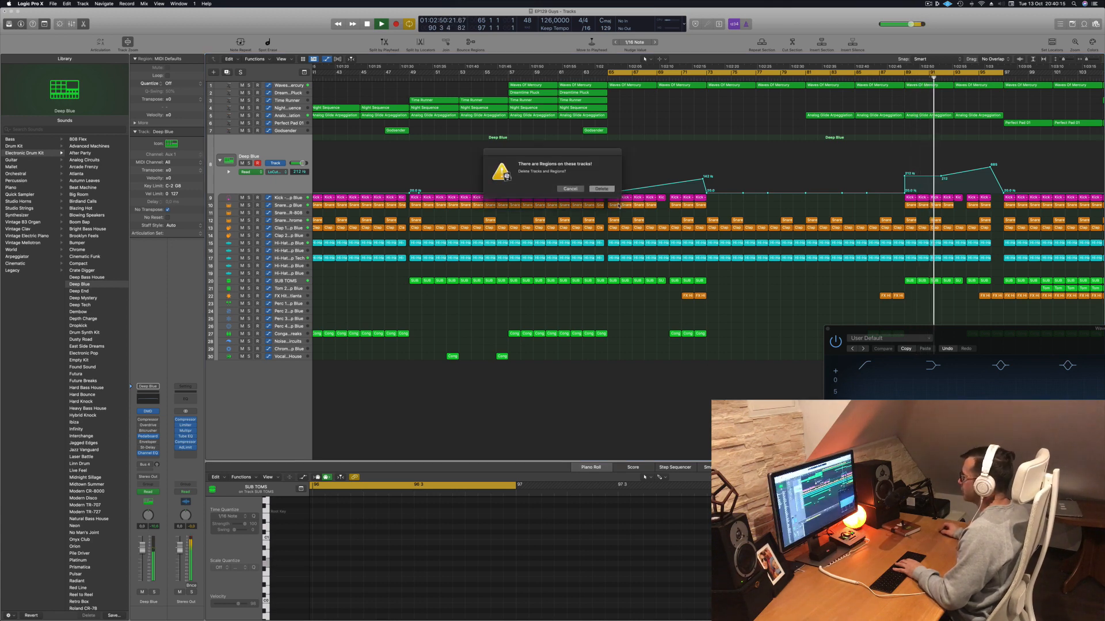
left_click(584, 189)
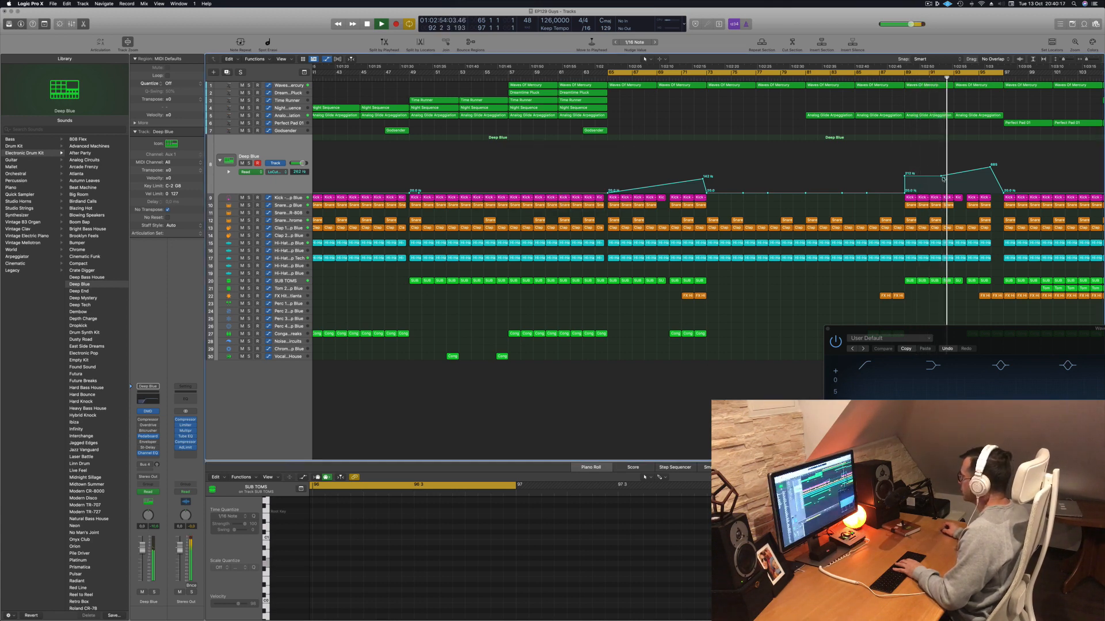
Shape Deep Blue's Low Cut automation to ramp up between bars 86 and 89 and dip to about 78.5 Hz at bar 93
left_click_drag(943, 177, 956, 183)
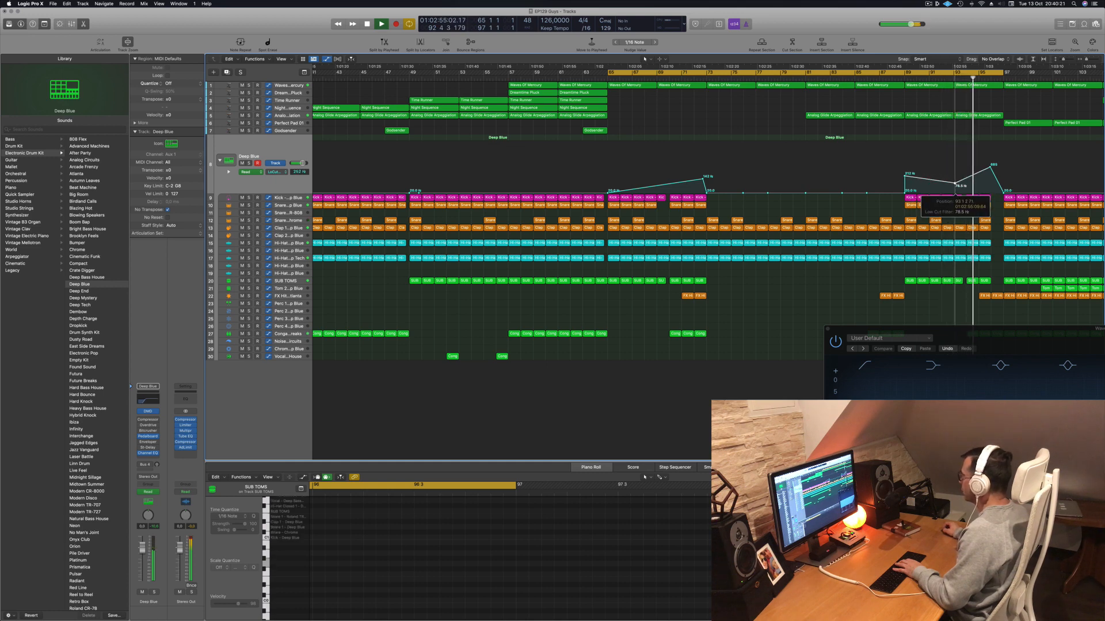
left_click(898, 78)
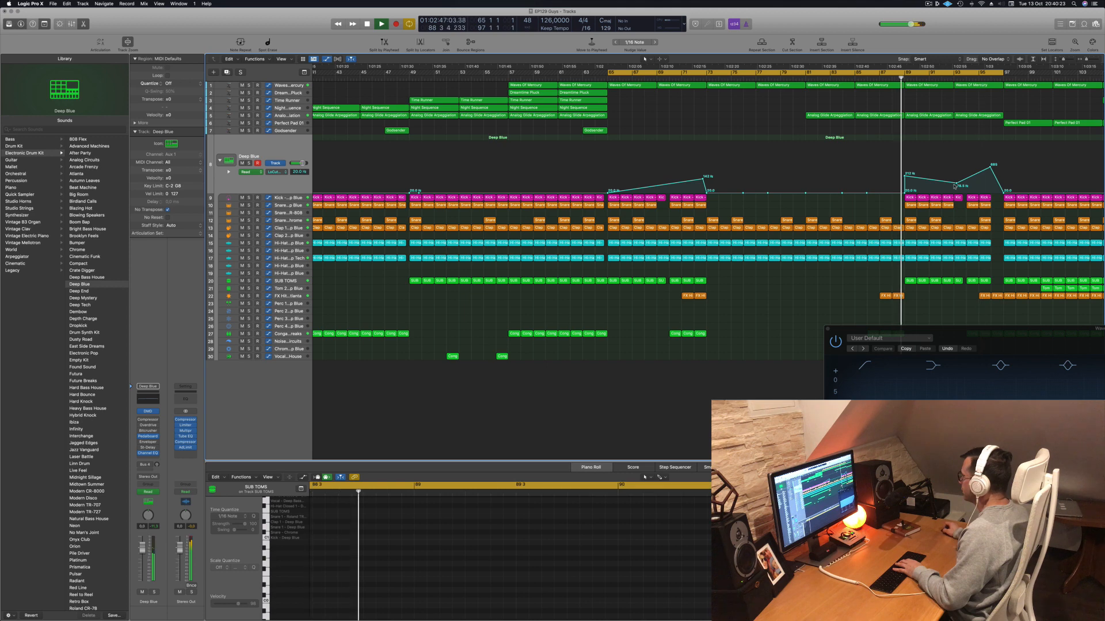
left_click(955, 184)
left_click_drag(956, 184, 953, 184)
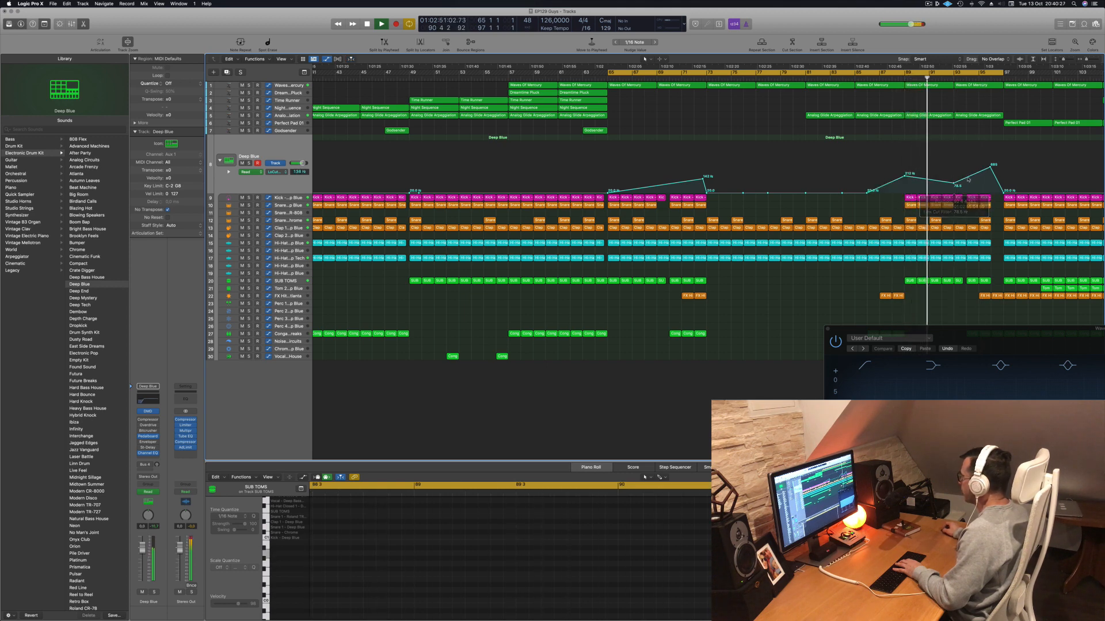
key("BackSpace")
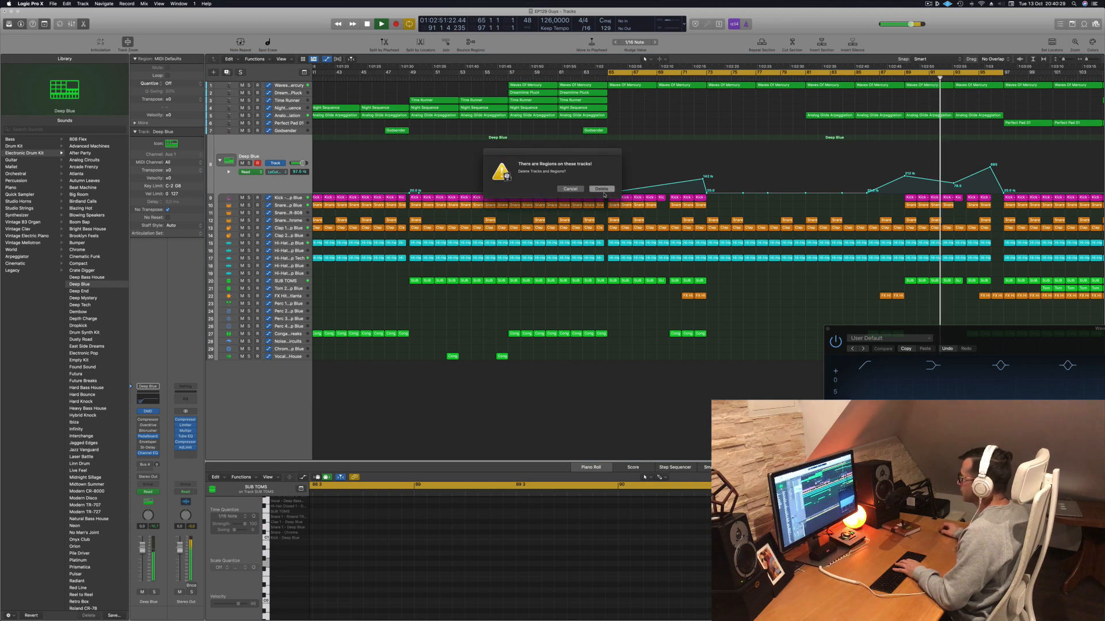
left_click(570, 189)
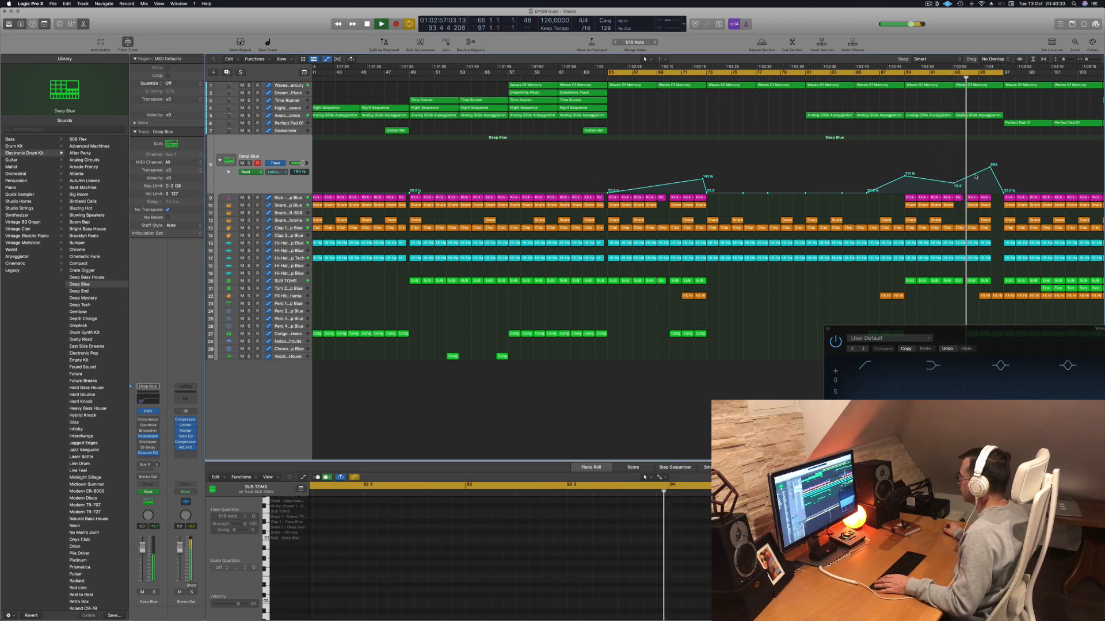
Copy the bar 92 Kick and Snare 1 regions to bar 93
left_click(958, 198)
left_click(951, 206, "shift")
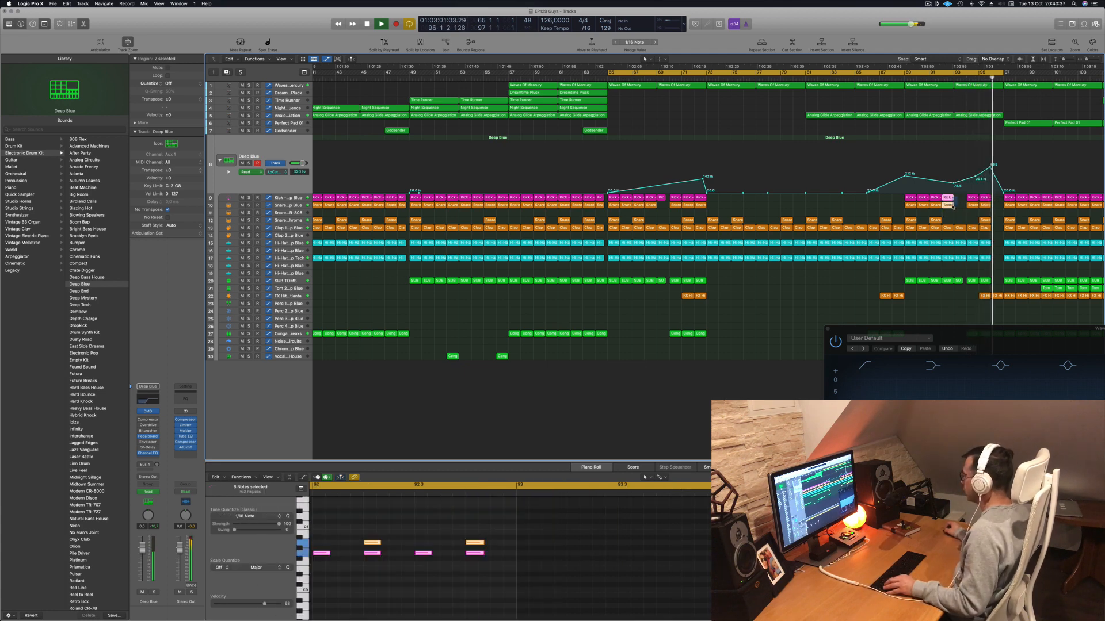
left_click_drag(945, 198, 958, 200)
key("super+Left")
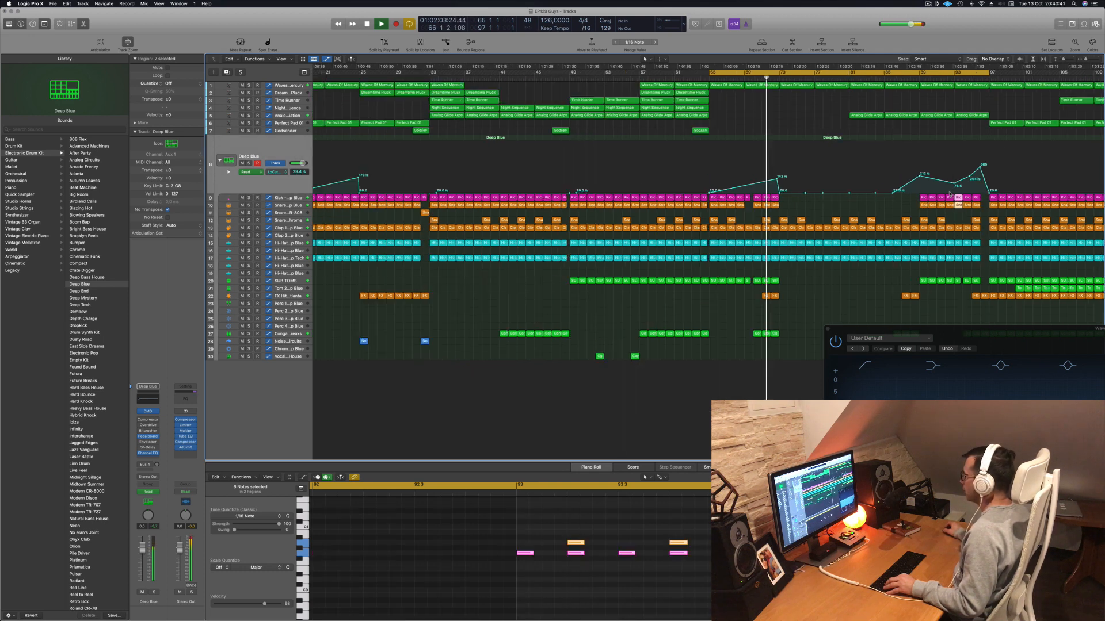
Extend the end of the cycle range to about bar 108 and play the transition into bar 97
left_click_drag(902, 73, 976, 73)
left_click(892, 79)
key("super+Right")
key("super+Right")
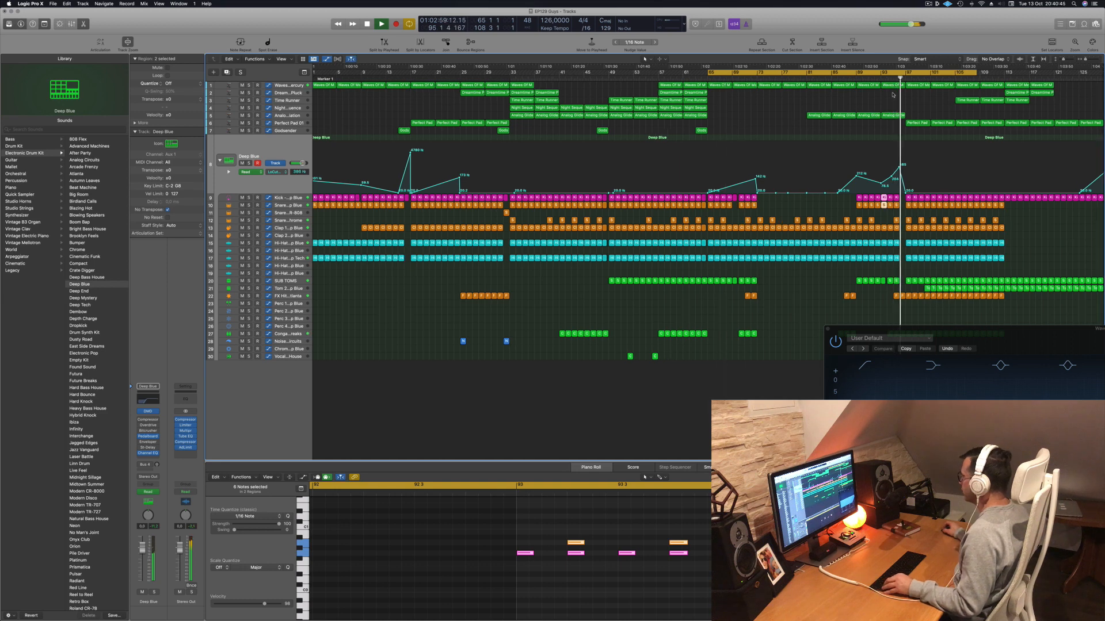
scroll(909, 182, "up", 2)
scroll(906, 185, "down", 3)
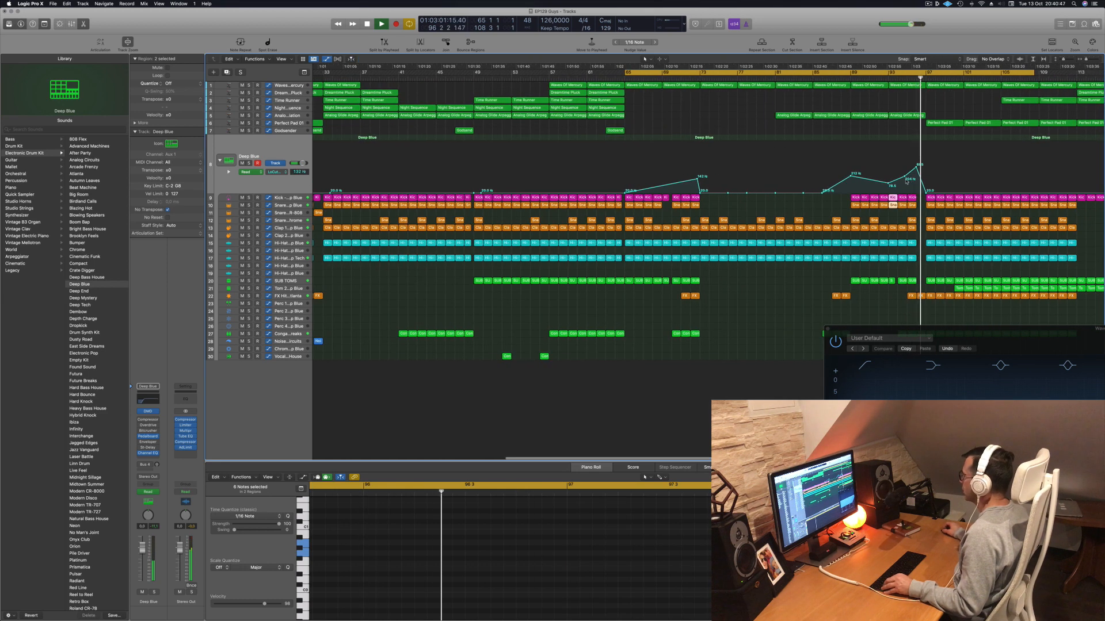
scroll(895, 189, "down", 2)
scroll(893, 198, "down", 1)
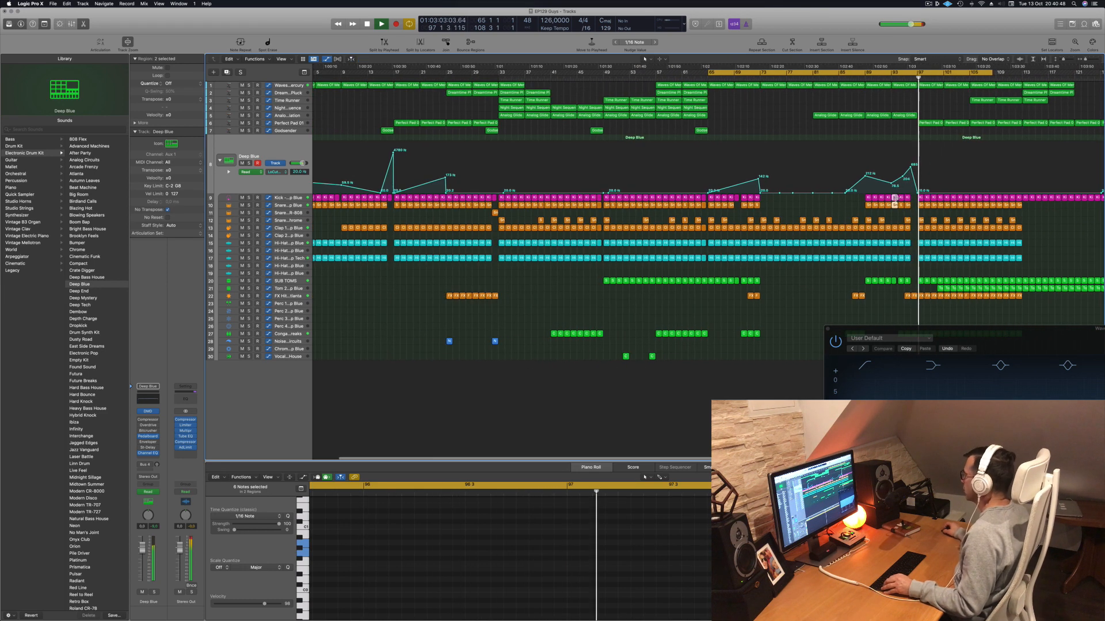
Delete the FX Hit region at bar 96 and copy three Tom 2 regions to fill bars 97–99
left_click(903, 78)
left_click(912, 296)
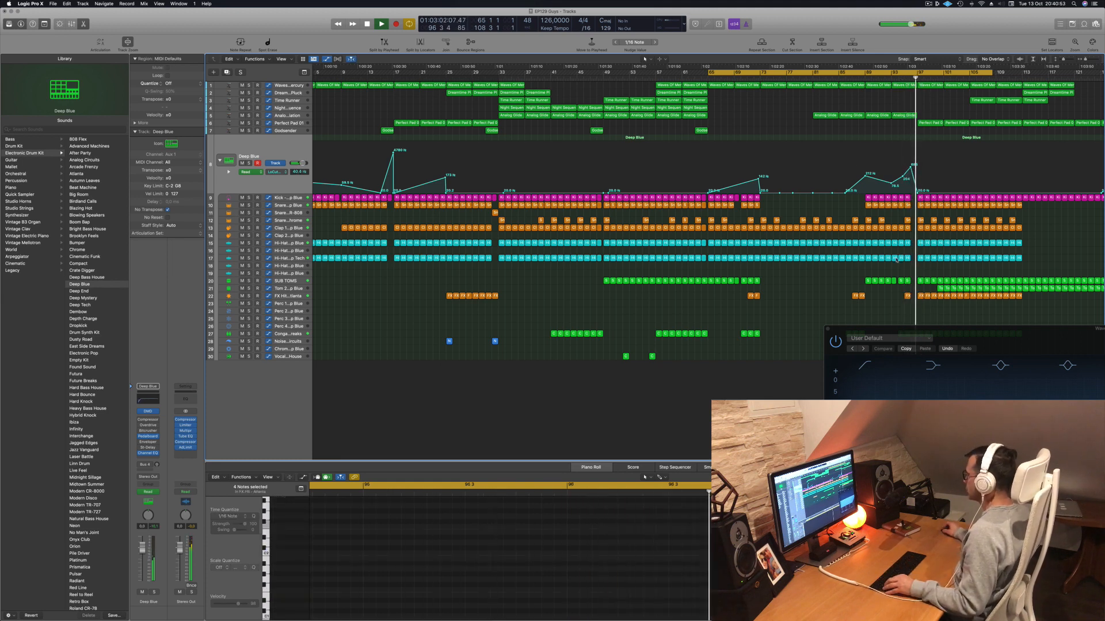
scroll(906, 273, "up", 1)
scroll(910, 274, "down", 2)
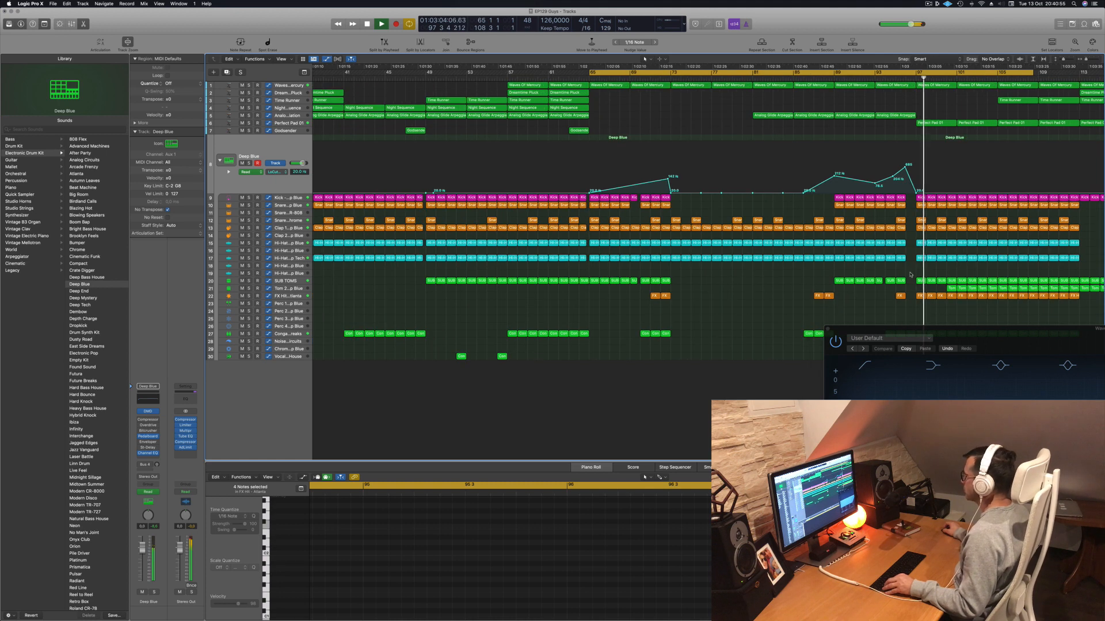
mouse_move(917, 289)
left_mouse_down()
mouse_move(945, 289)
mouse_move(913, 292)
left_mouse_up()
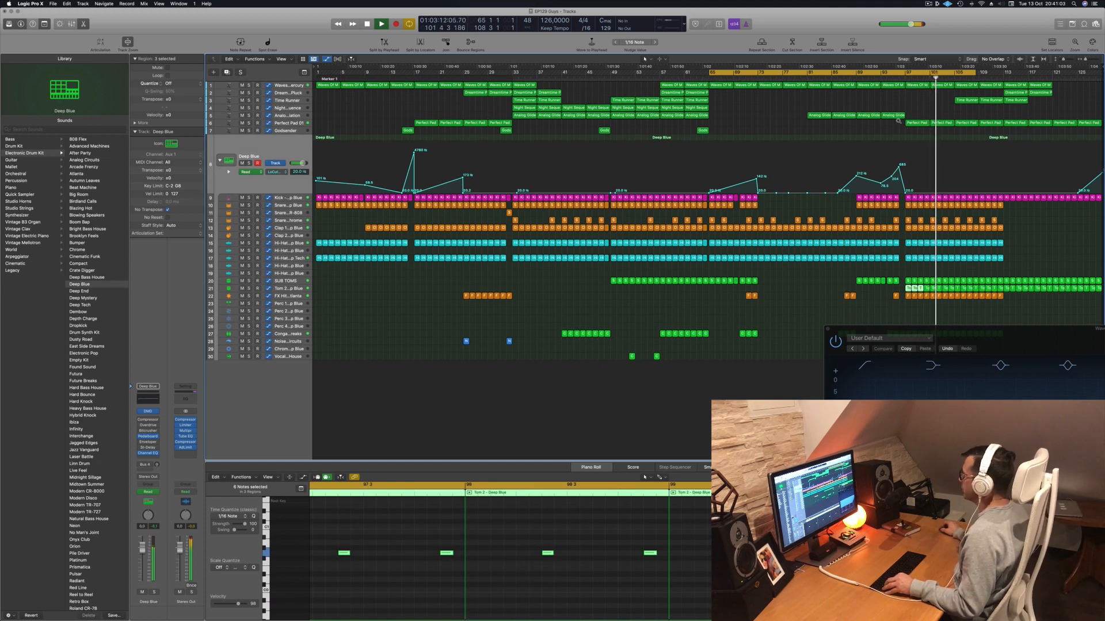
Hide the open plug-in window and show the Smart Controls in place of the piano roll
key("space")
key("v")
key("space")
key("b")
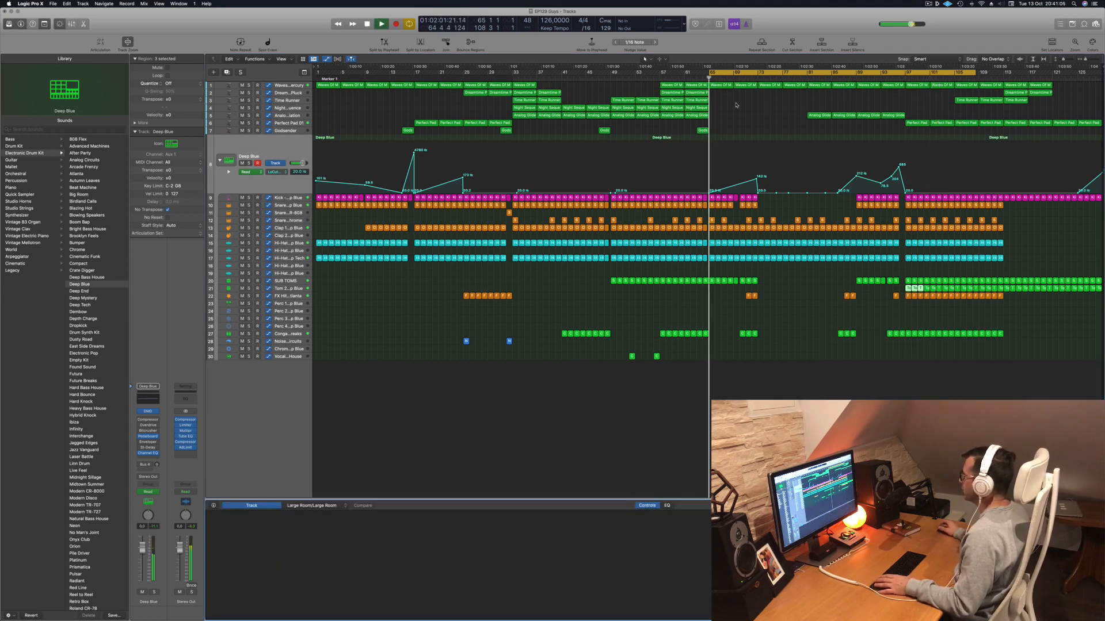
key("space")
Copy Perfect Pad 01 regions to bars 89–97 and reshape the track's Cutoff automation to rise to a peak at bar 97
left_click_drag(899, 120, 867, 127)
left_click(923, 109)
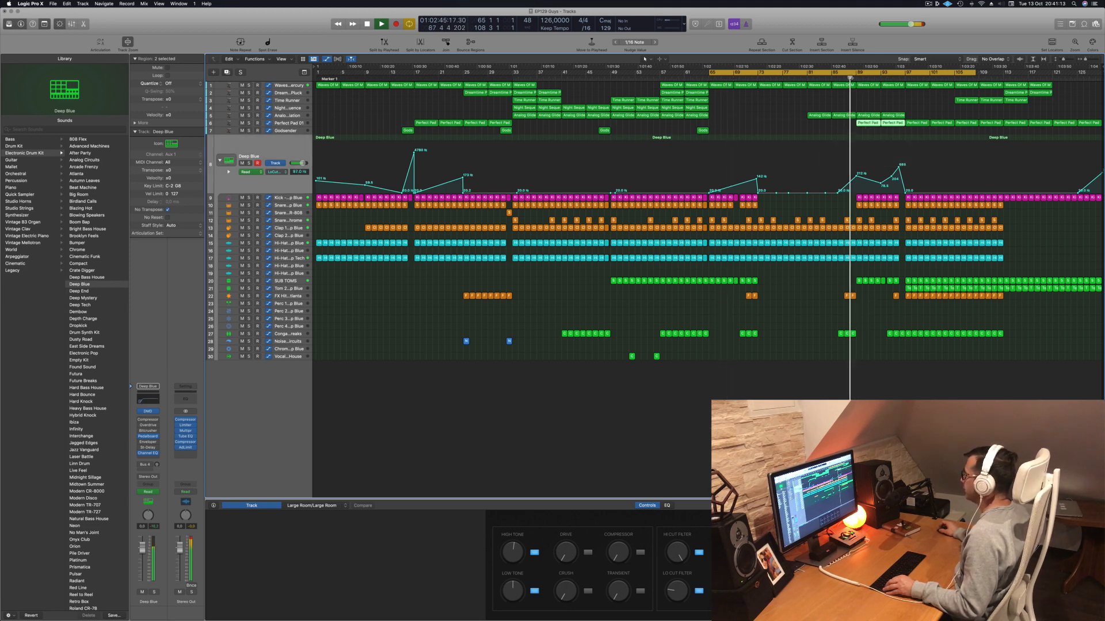
left_click(291, 123)
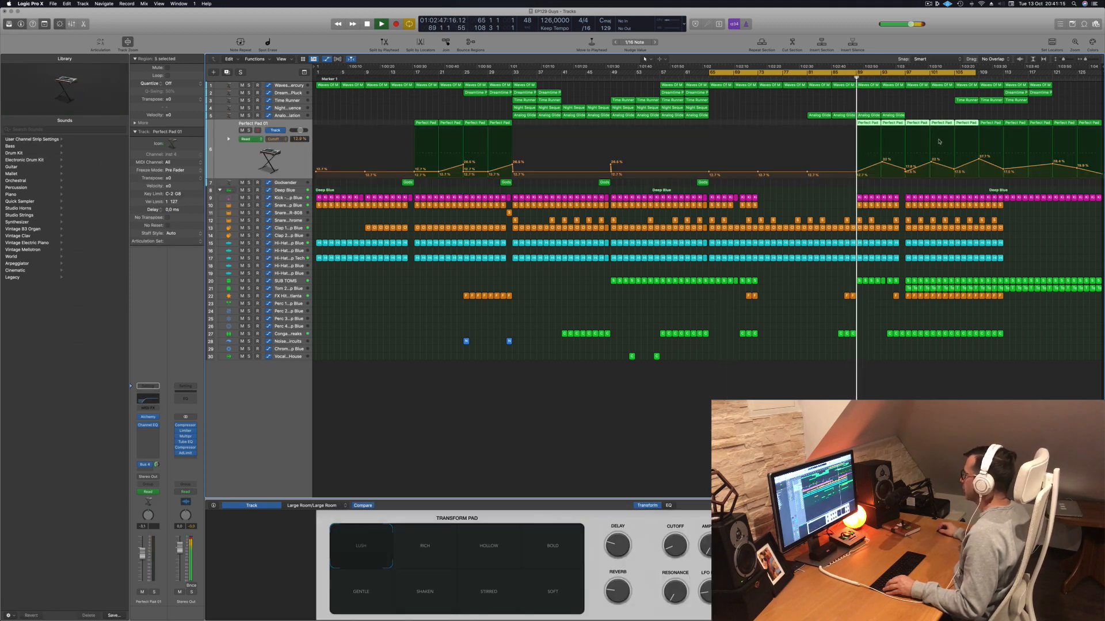
left_click_drag(884, 161, 906, 154)
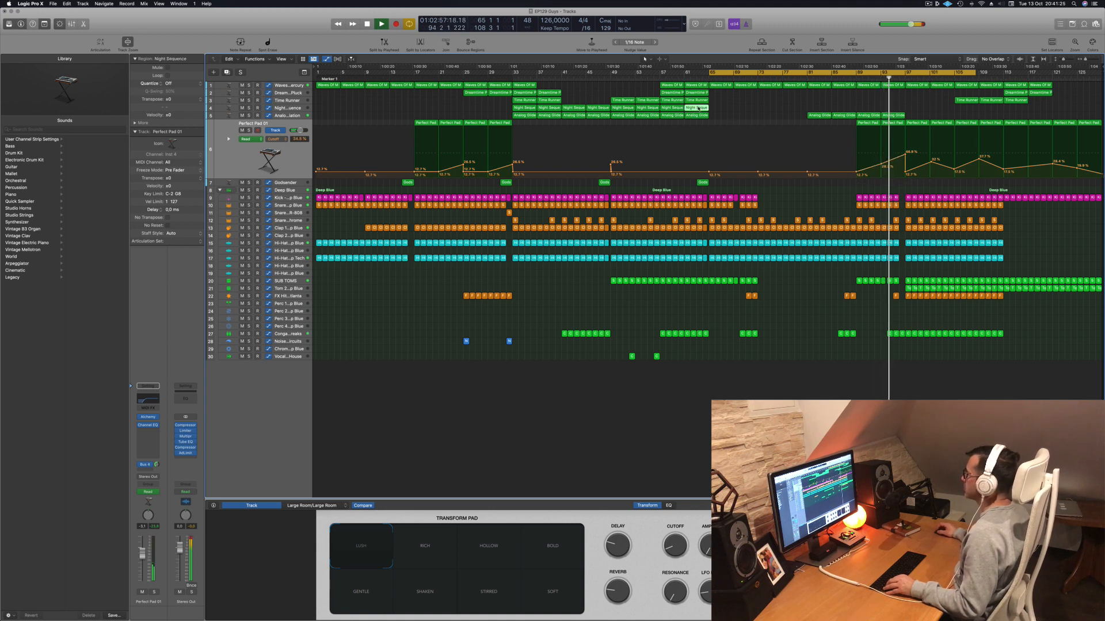
Copy Night Sequence regions to fill bars 89–97 and a Time Runner region to bars 93–97
left_click_drag(703, 108, 873, 109)
left_click_drag(872, 105, 896, 109)
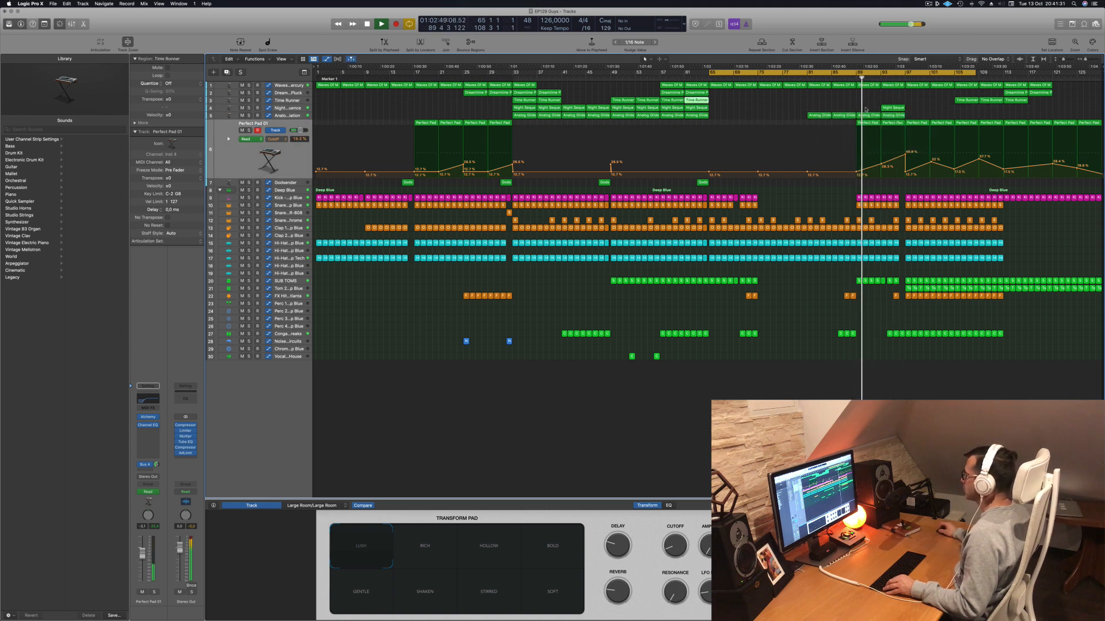
left_click_drag(894, 109, 870, 108)
left_click_drag(698, 102, 896, 106)
Automate Time Runner's Cutoff to rise from bar 93 to about 41% at bar 97 and fall again after it
left_click(301, 101)
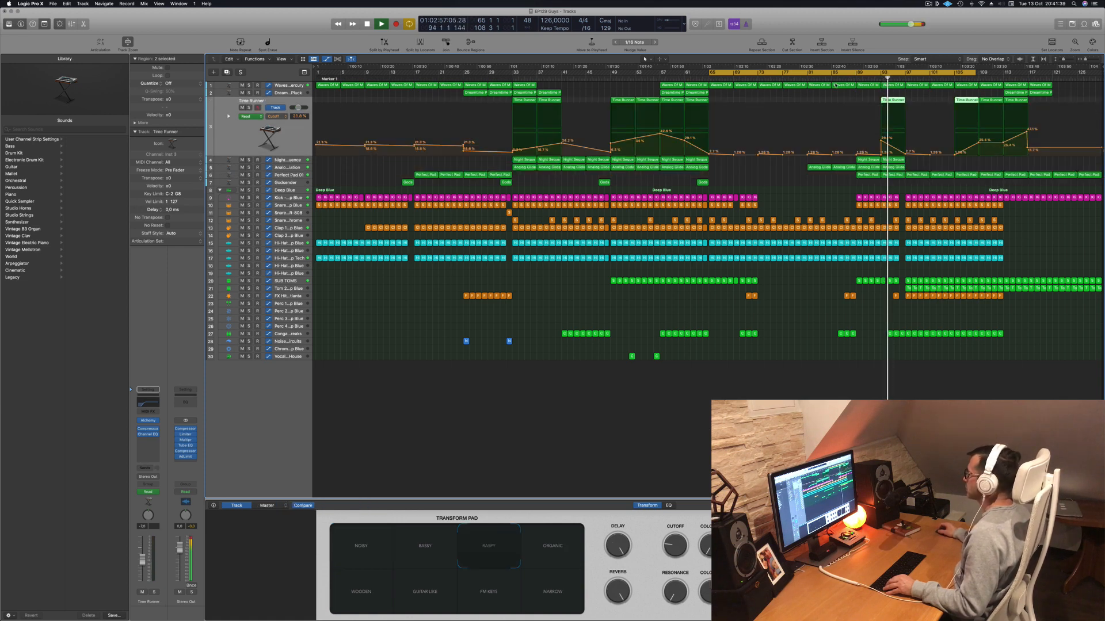
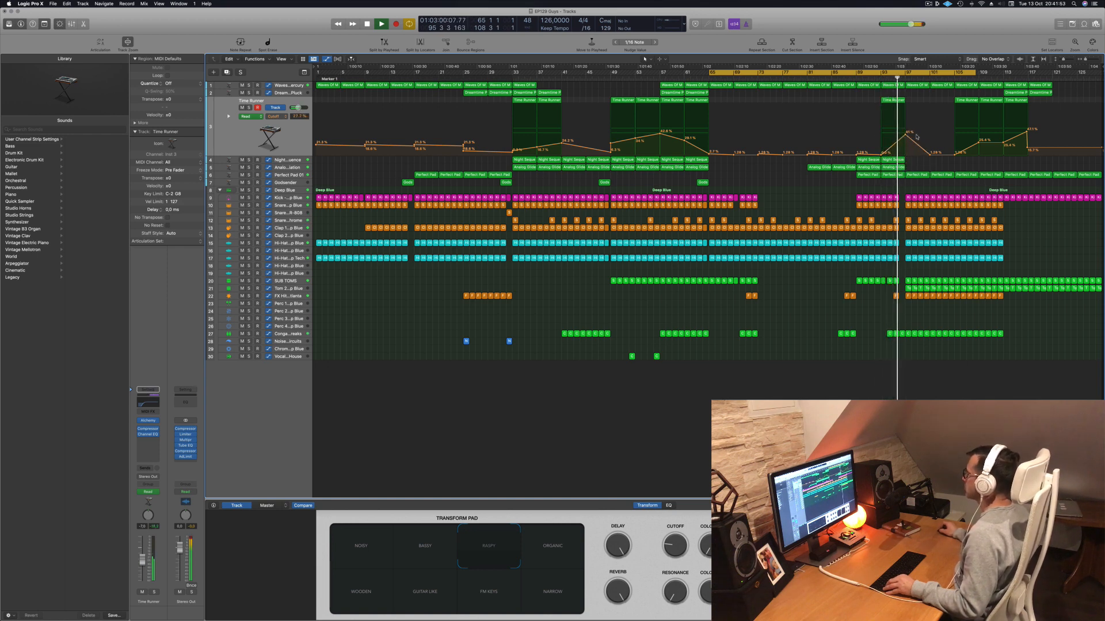
scroll(934, 137, "up", 5)
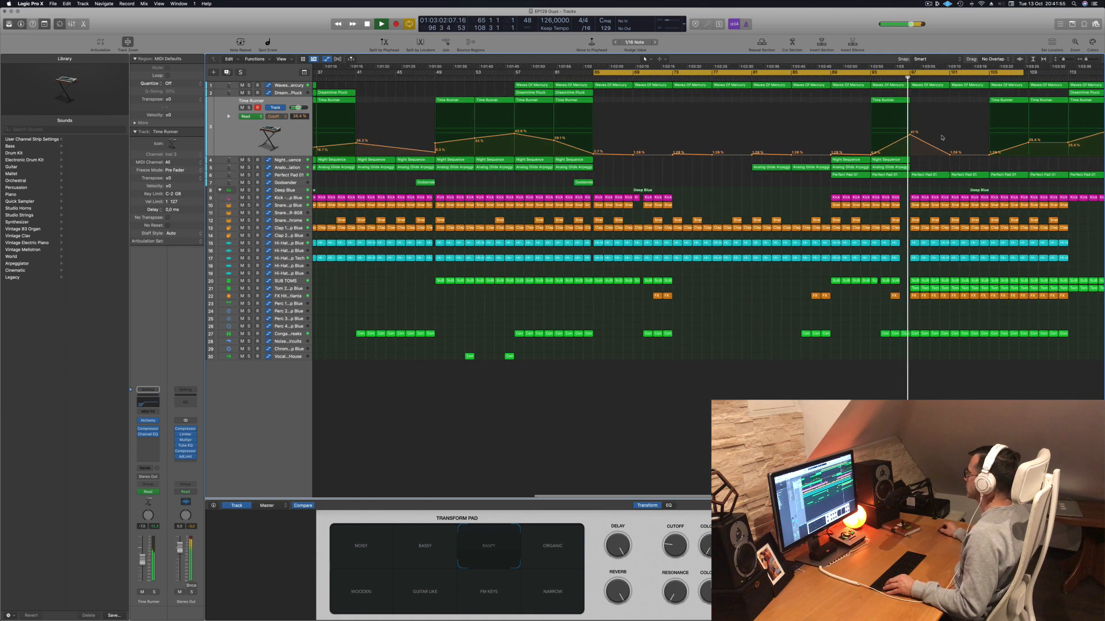
scroll(942, 137, "down", 3)
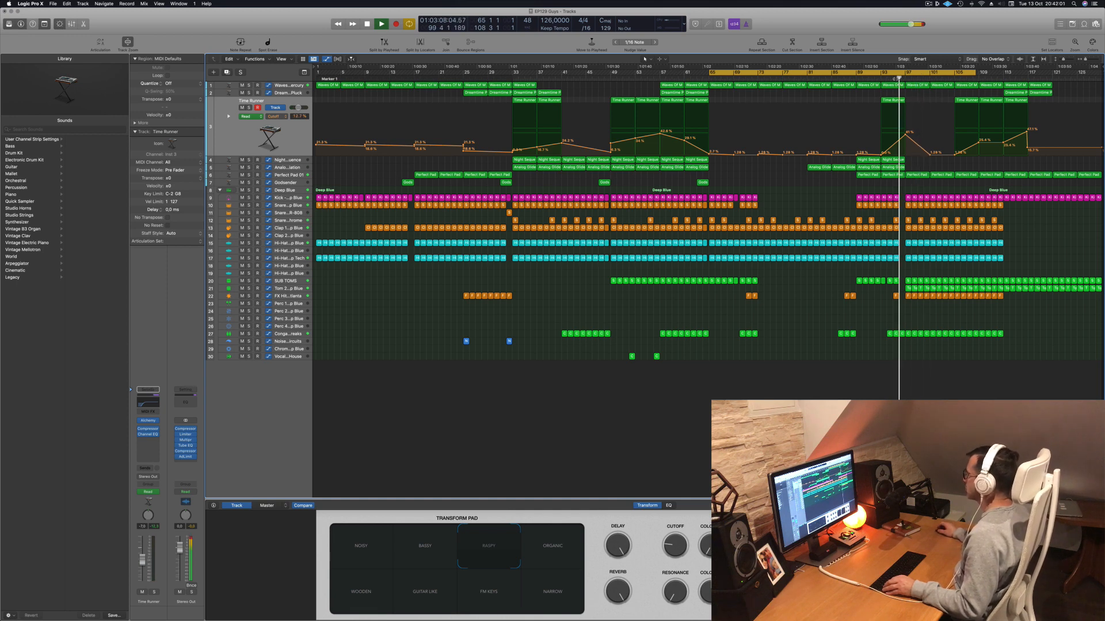
Copy the bar 32 Noise Sweep region to bar 96, play the transition, and select the Noise Sweep track
left_click(308, 176)
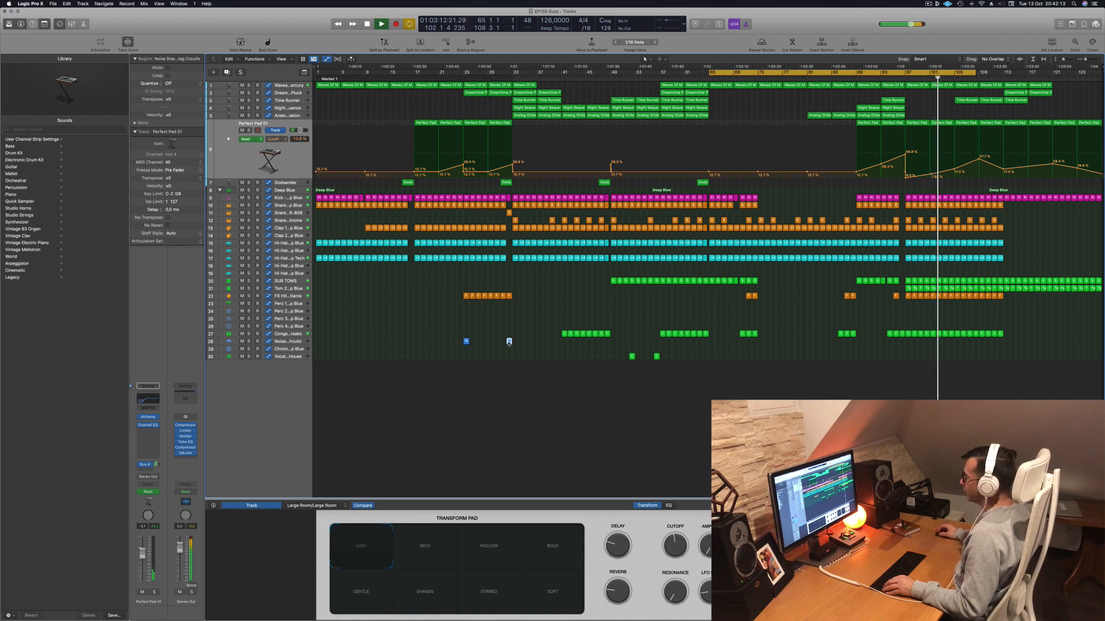
left_click_drag(508, 341, 916, 343)
left_click(893, 77)
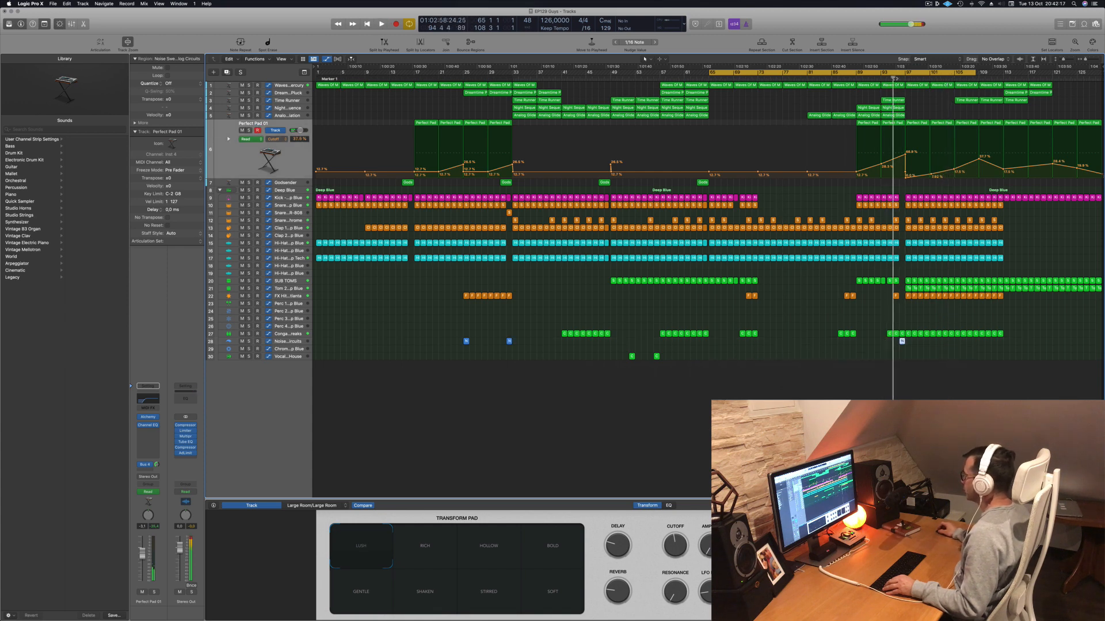
left_click(282, 344)
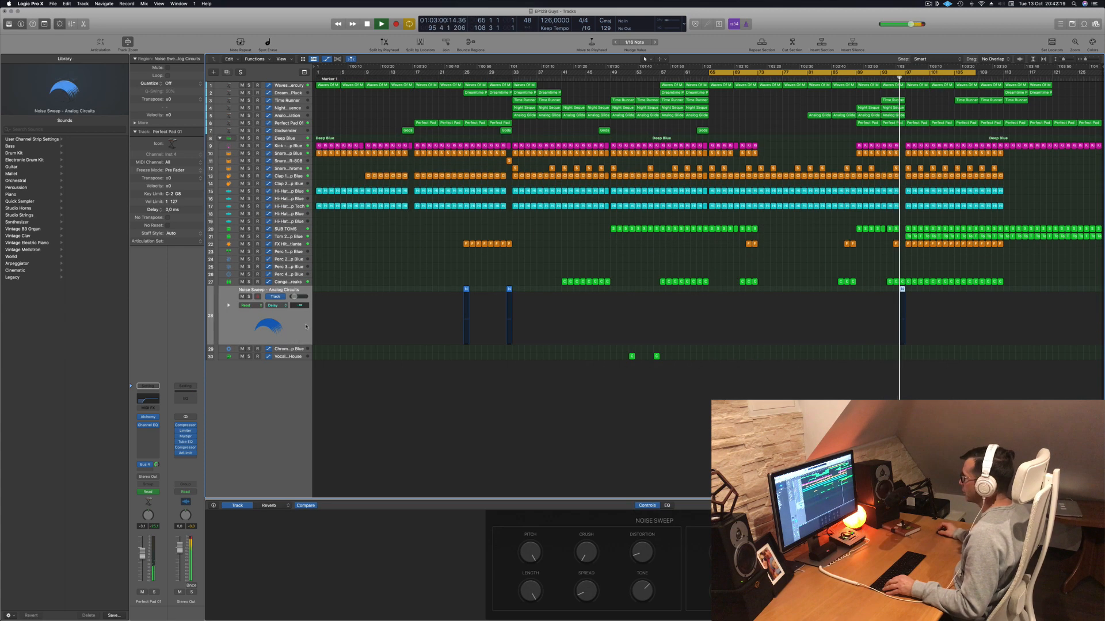
scroll(869, 167, "up", 1)
scroll(869, 167, "up", 2)
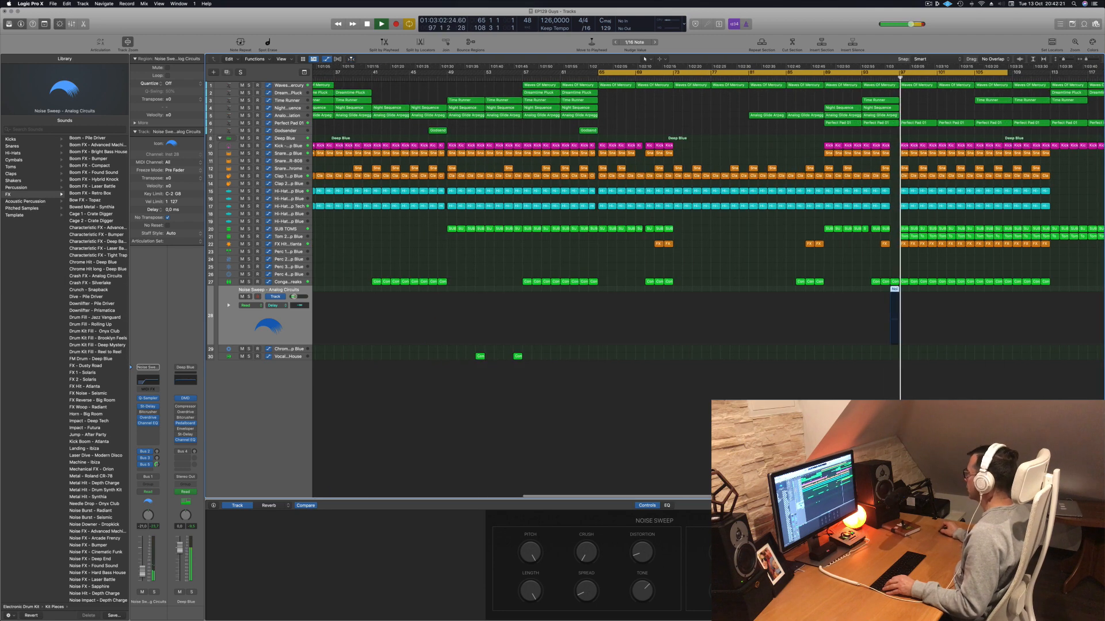
Replay the breakdown from about bar 67 and delete the SUB TOMS, FX Hit and Conga regions in bars 70–73
scroll(901, 272, "down", 3)
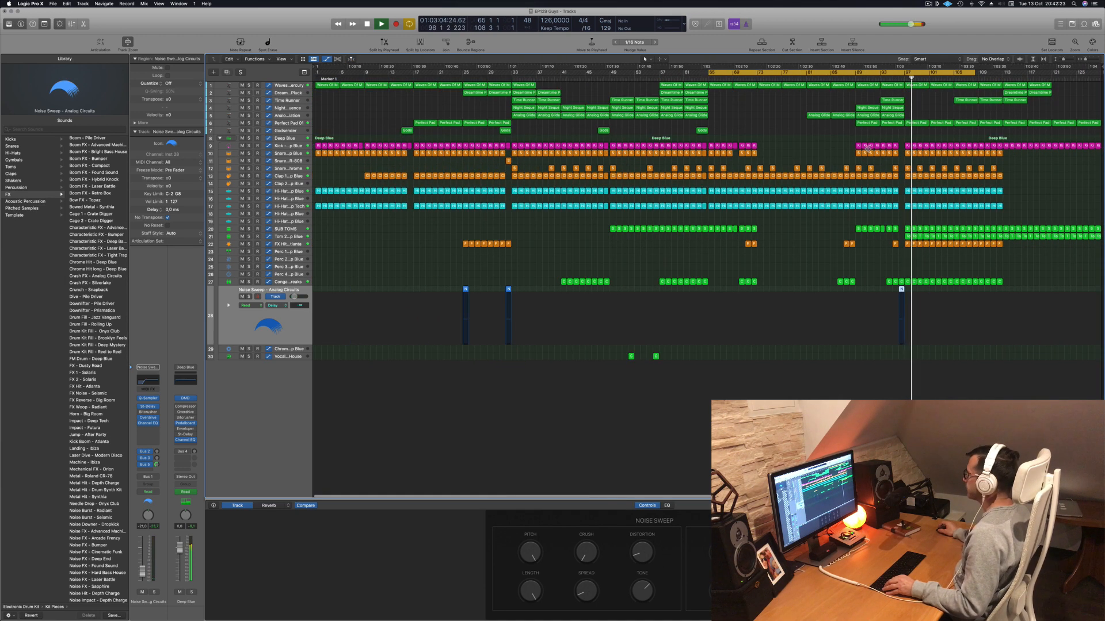
key("space")
key("space")
left_click(749, 123)
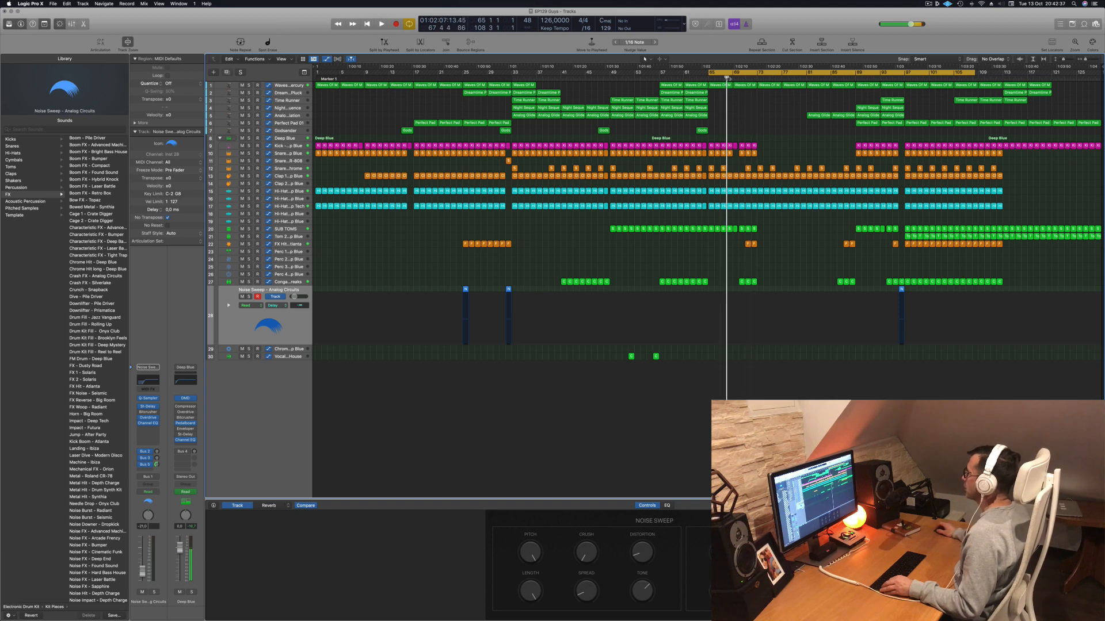
left_click_drag(742, 283, 742, 283)
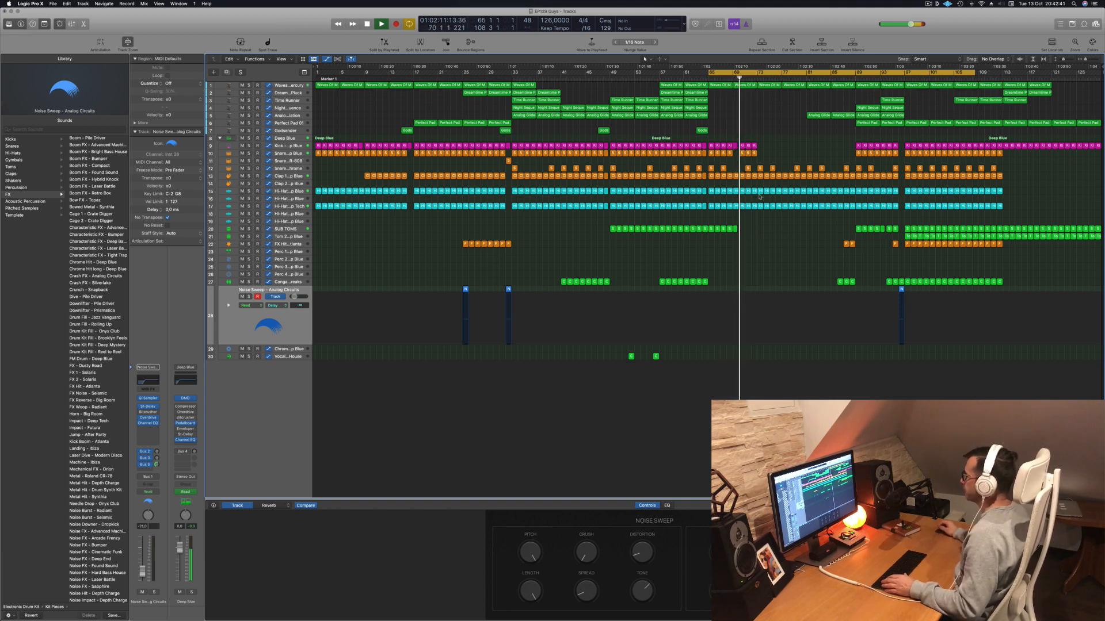
Delete the snare regions on track 12 shortly after bar 73
left_click(748, 168)
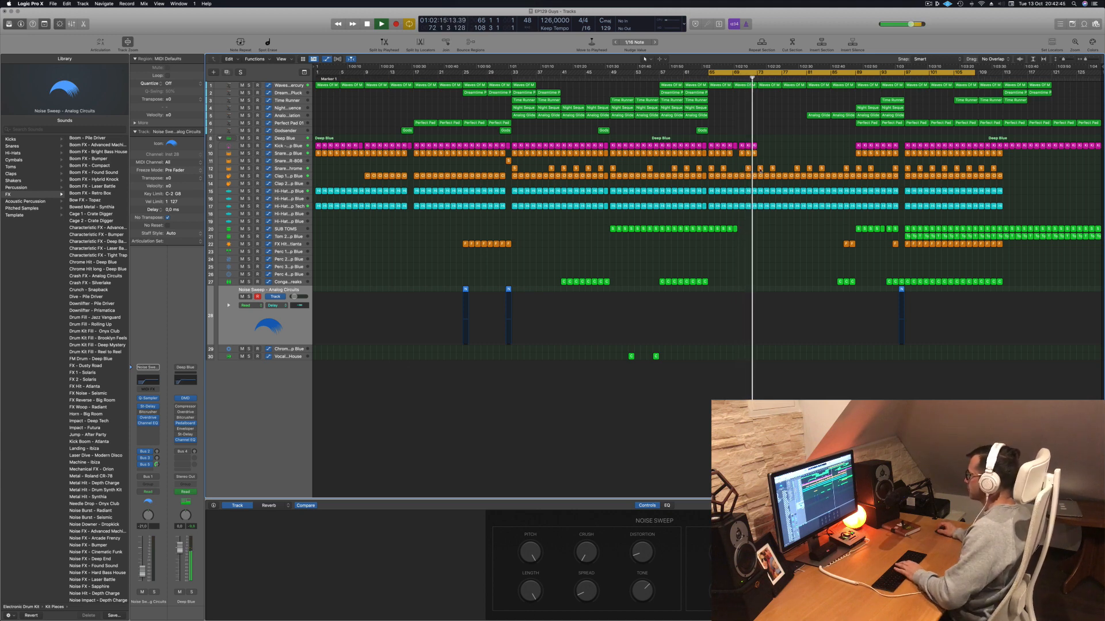
left_click(772, 170)
key("Delete")
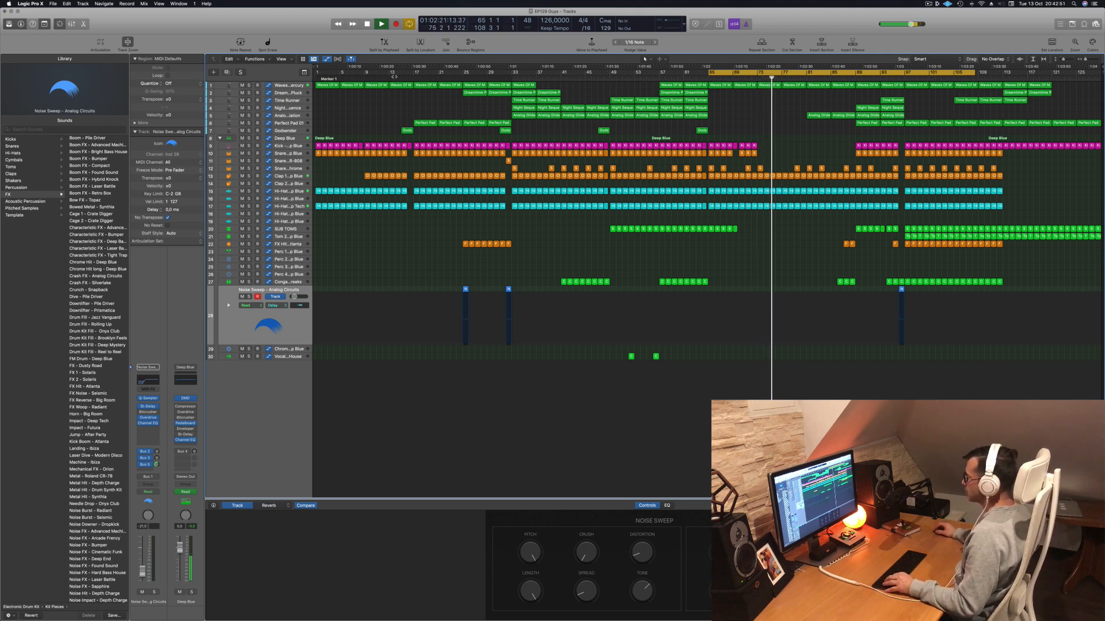
Try removing the Waves Of Mercury regions from bars 81–89
left_click(287, 85)
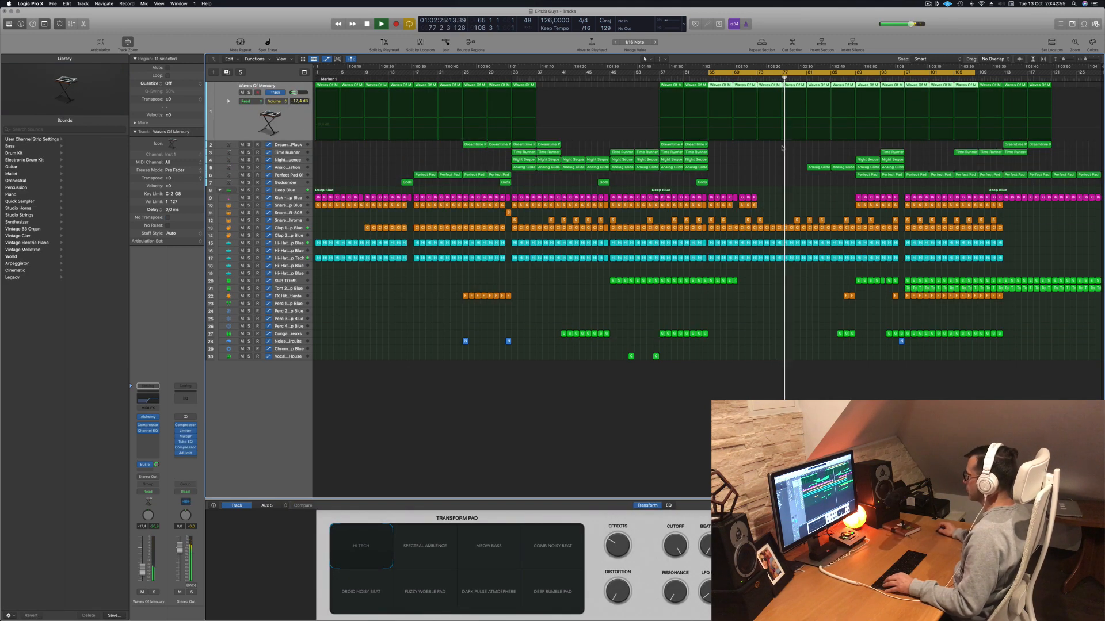
left_click(813, 91)
left_click(817, 86)
key("Delete")
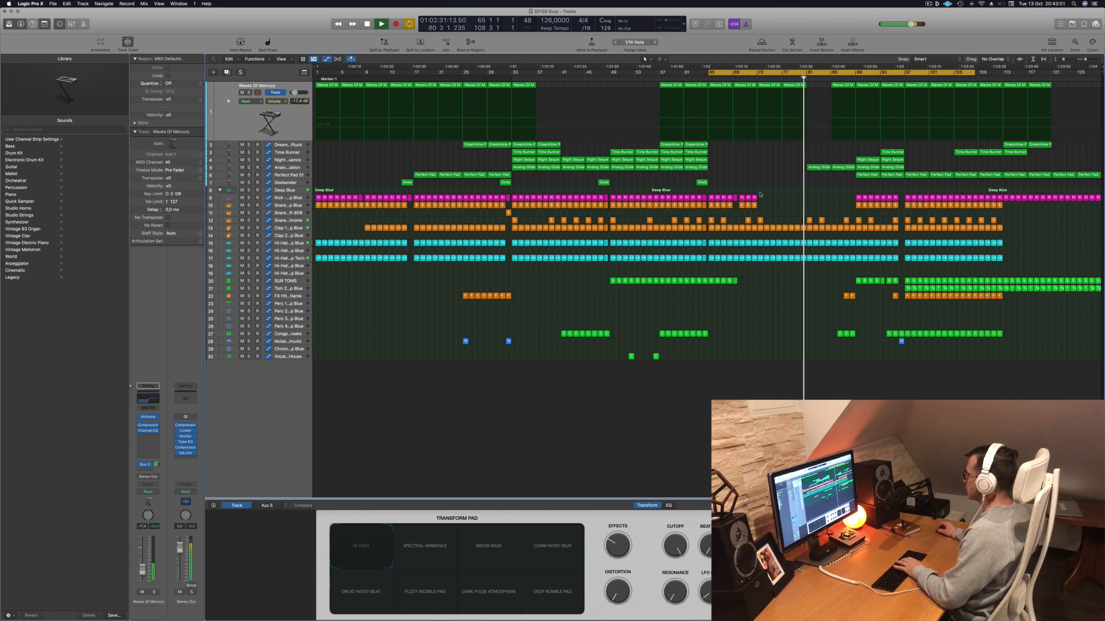
key("super+BackSpace")
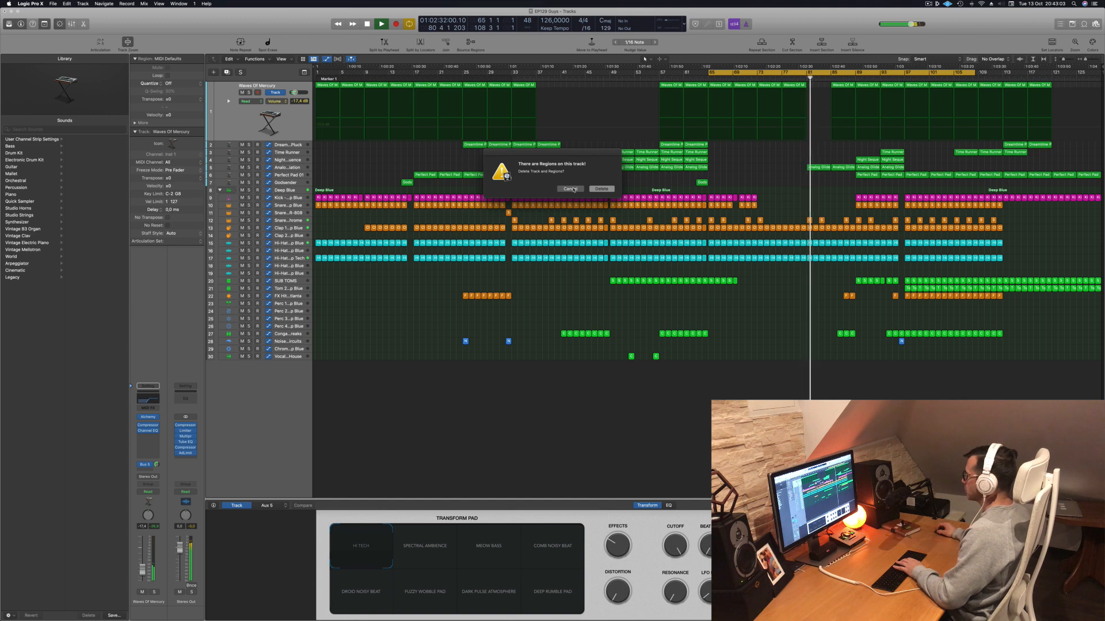
key("Escape")
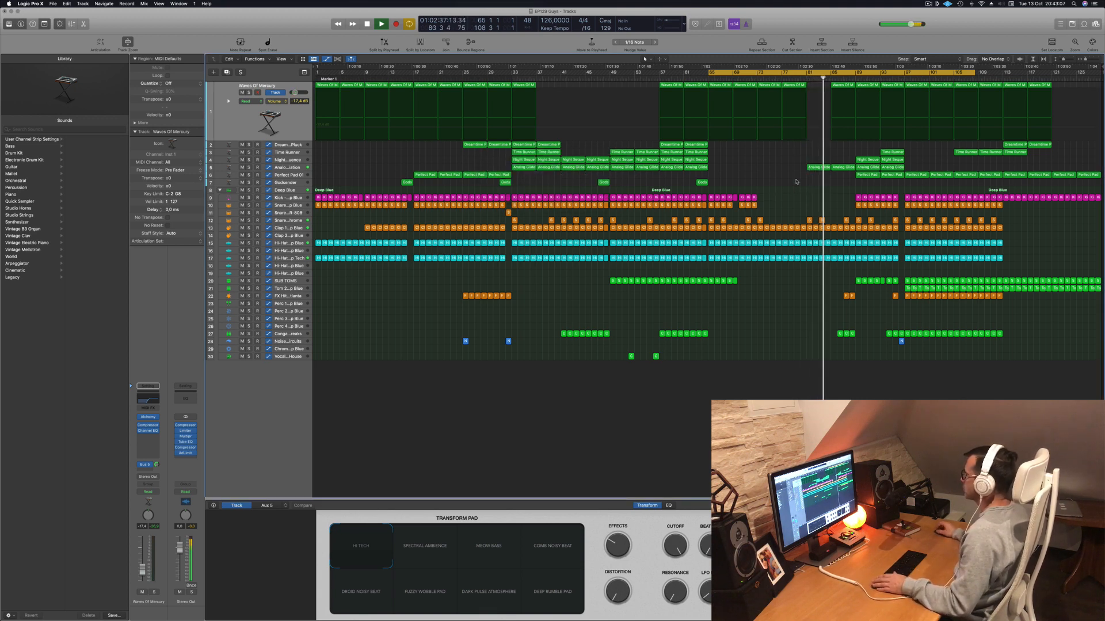
left_click(843, 85)
key("Delete")
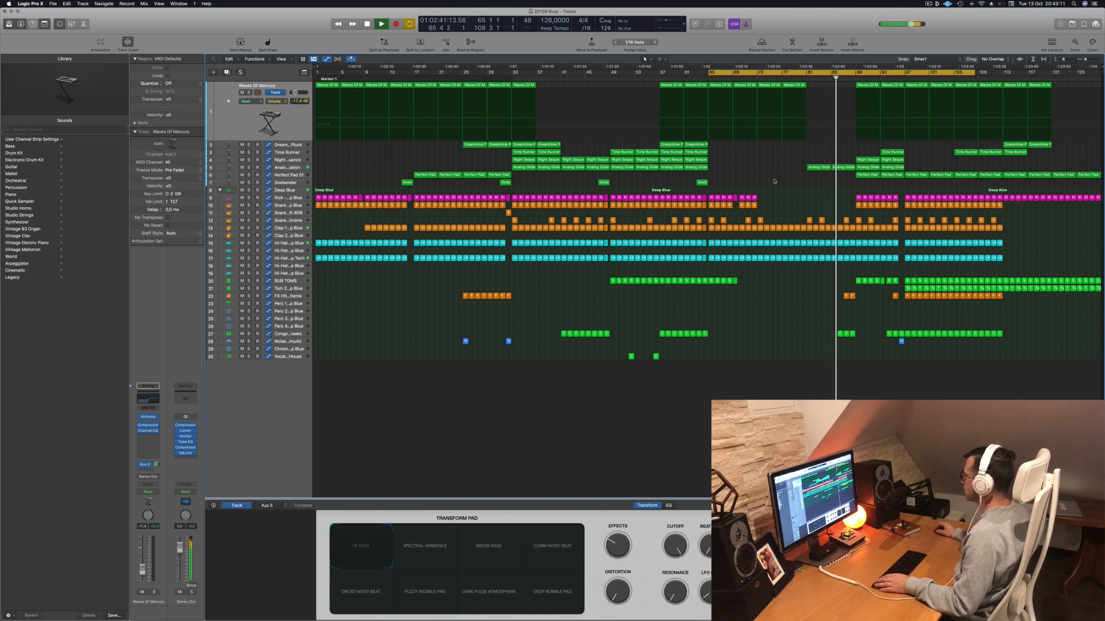
Delete the FX Hit and Conga regions between bars 86 and 89
scroll(788, 183, "up", 1)
scroll(788, 183, "up", 2)
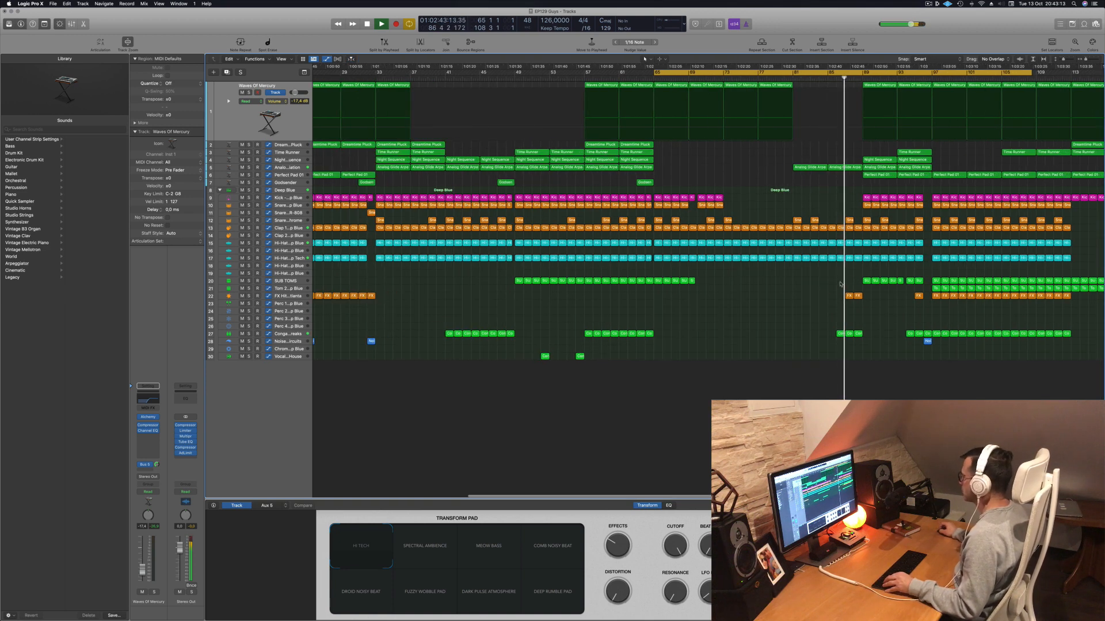
left_click_drag(835, 286, 859, 347)
key("Delete")
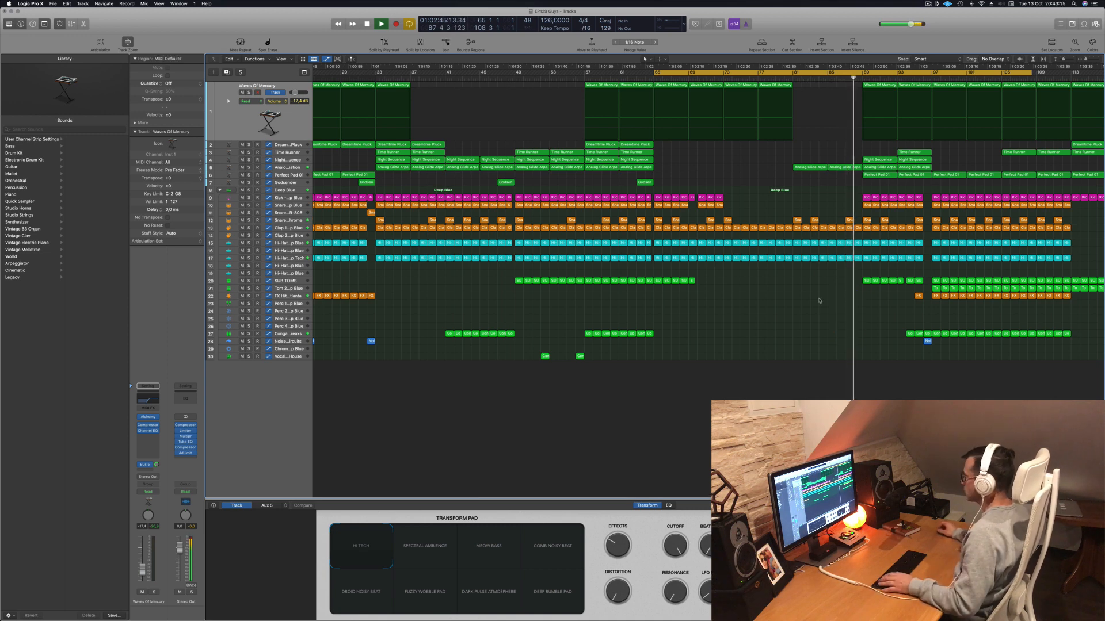
scroll(813, 290, "down", 3)
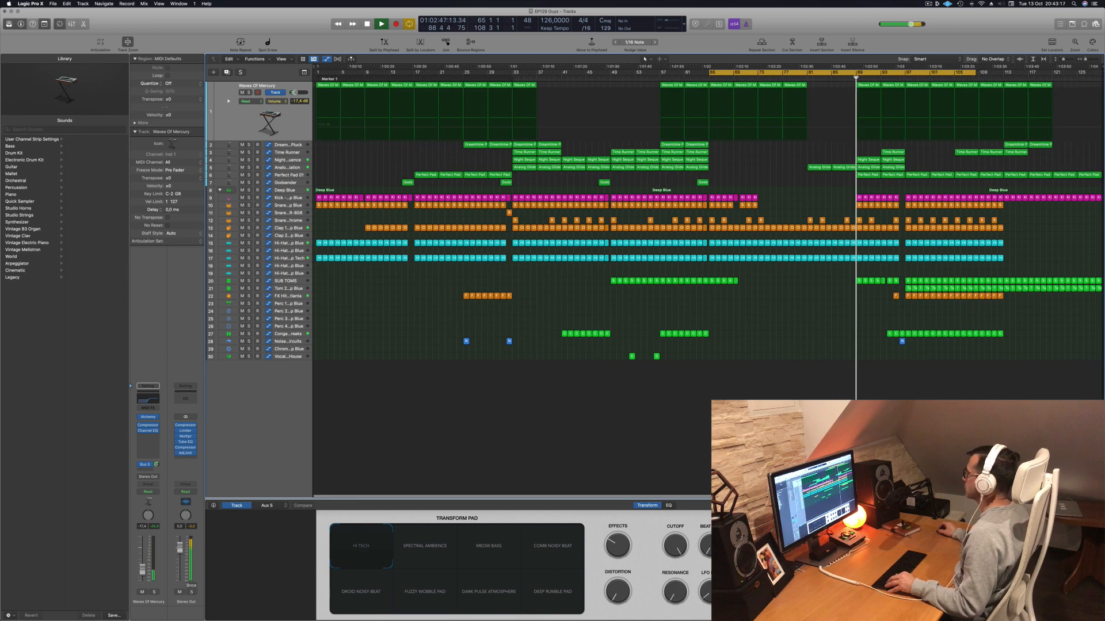
scroll(846, 209, "up", 3)
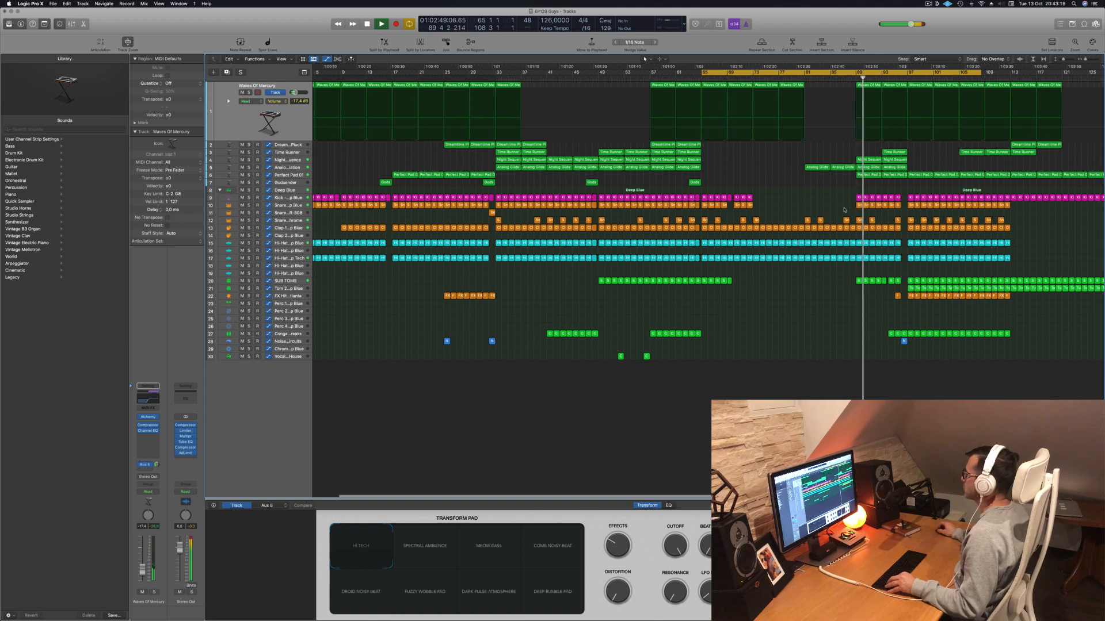
scroll(844, 207, "down", 3)
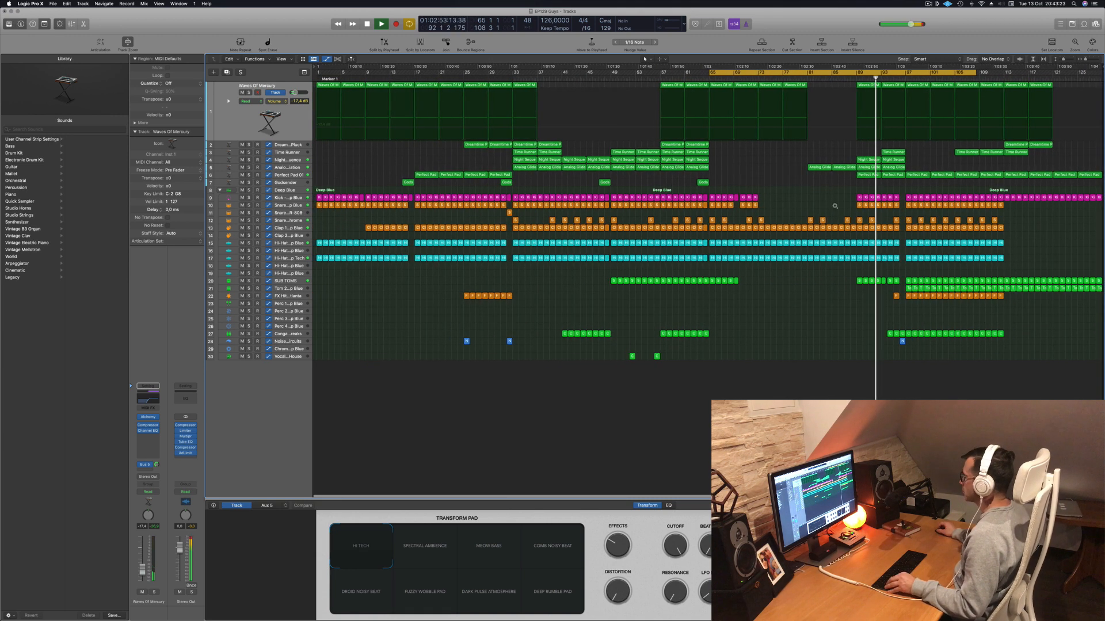
Replay from about bar 80 and restore the Waves Of Mercury regions across bars 81–89
key("space")
key("space")
left_click_drag(790, 86, 848, 87)
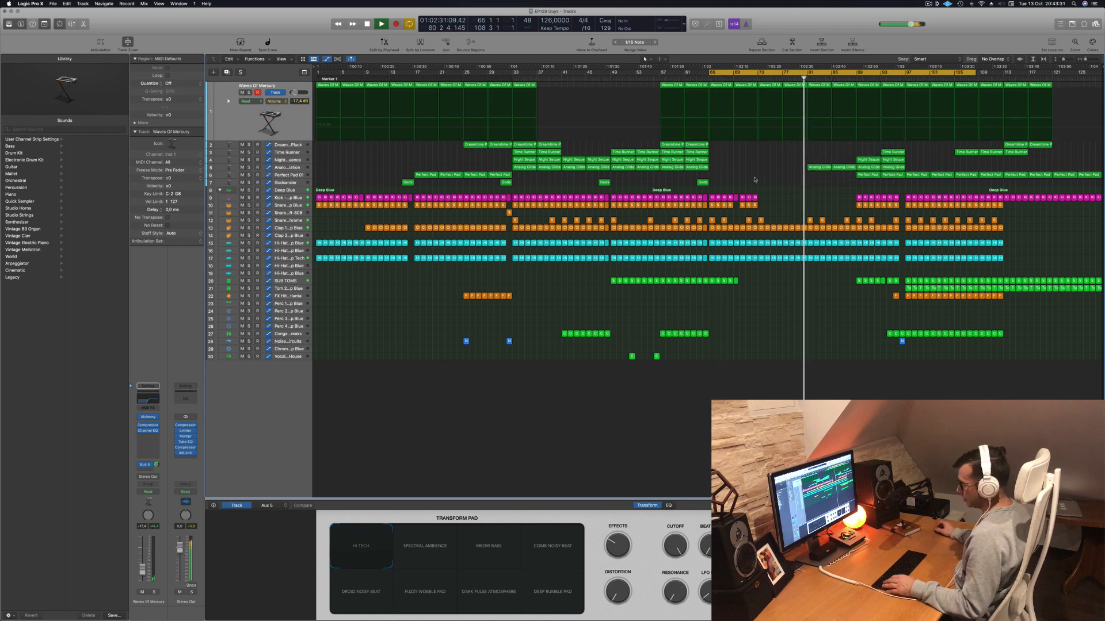
Save the project and clear the selection of all regions
key("super+a")
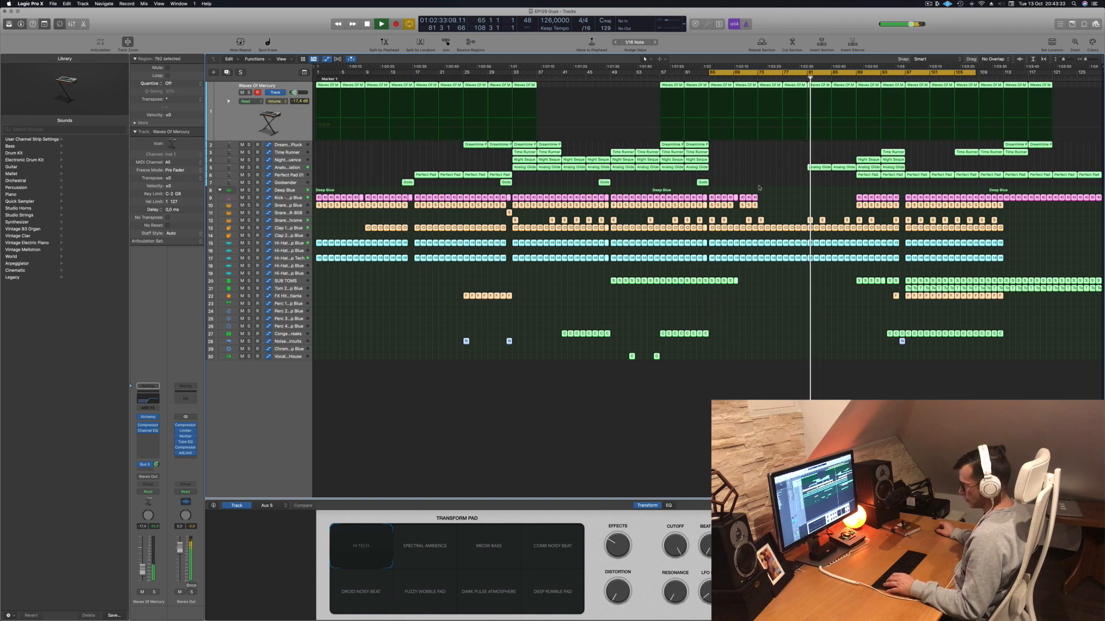
key("ctrl+s")
key("ctrl+s")
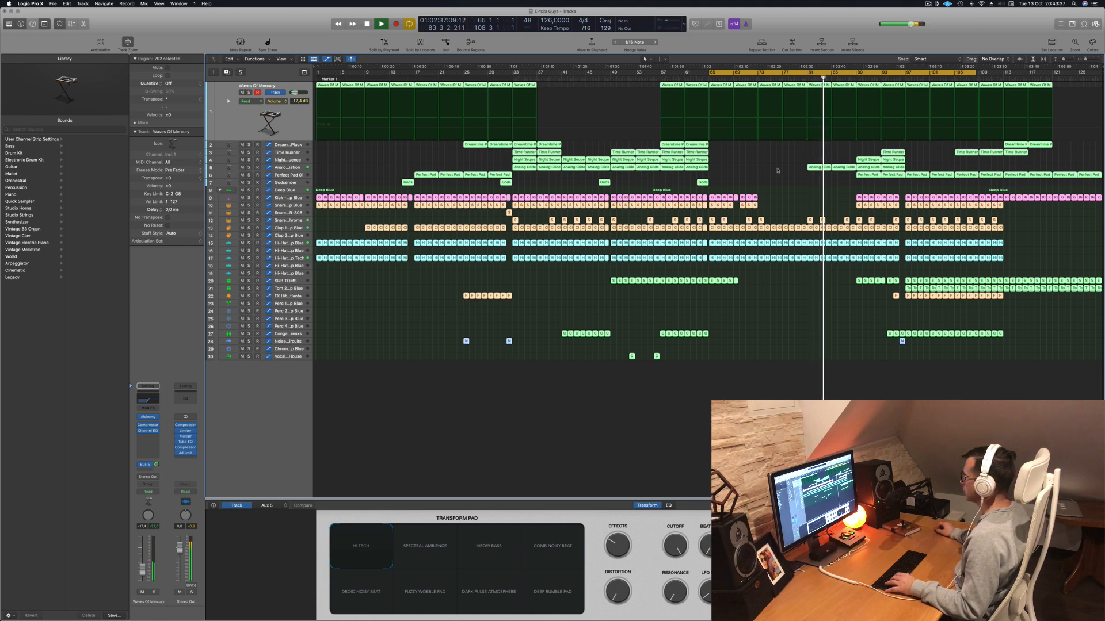
left_click(778, 171)
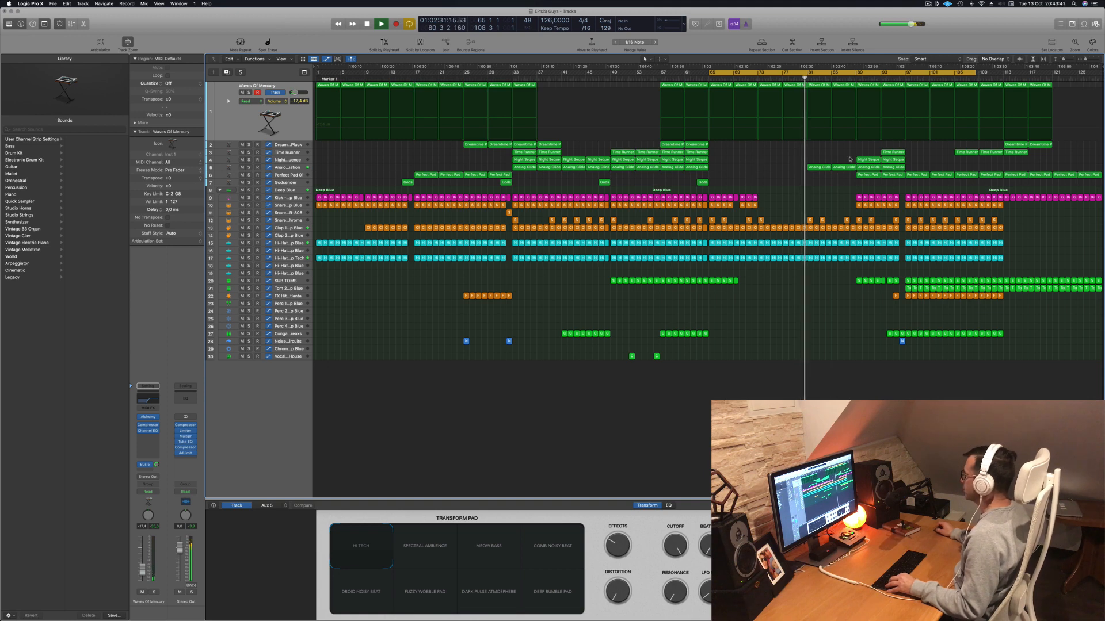
Copy Night Sequence regions to bars 81–89 and the Time Runner region to fill bars 81–93
left_click_drag(864, 160, 818, 166)
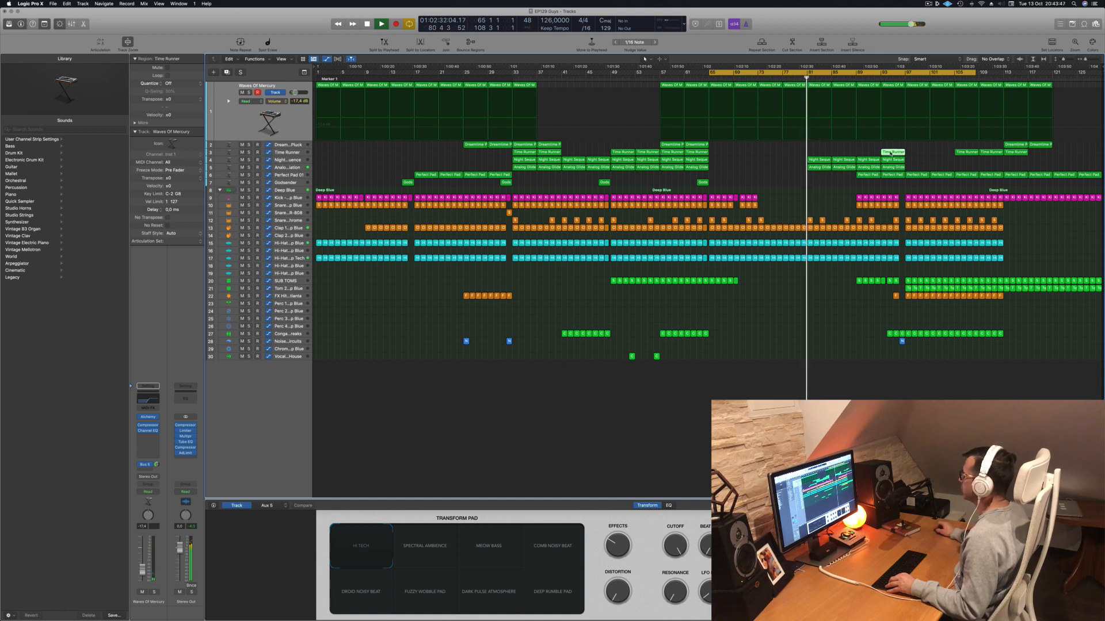
left_click_drag(892, 153, 870, 156)
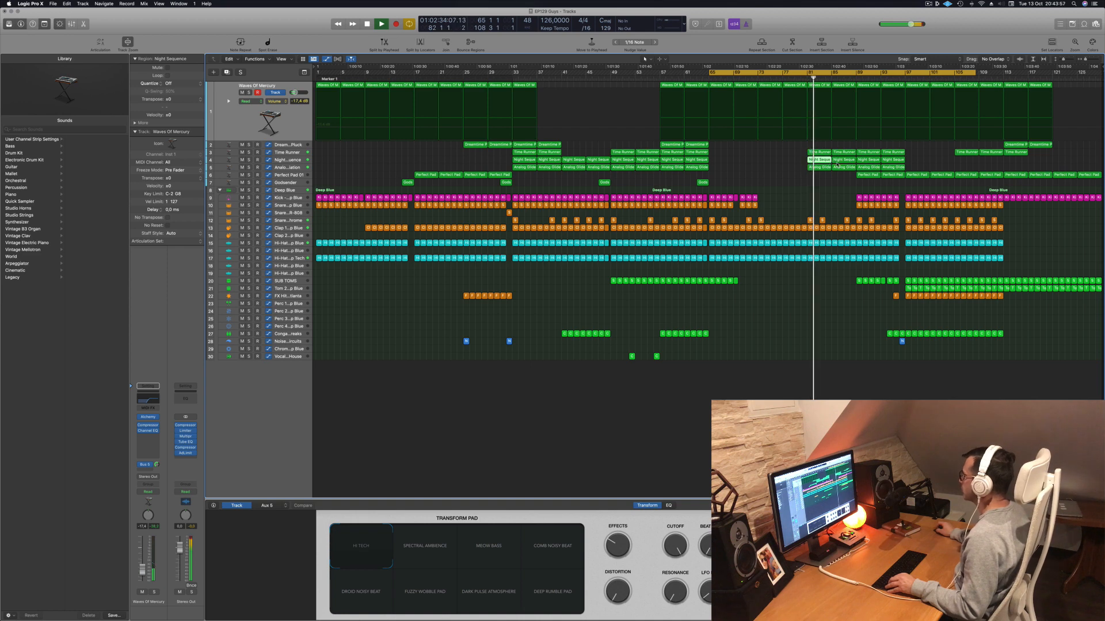
Delete the two Night Sequence copies at bars 81–89
left_click(817, 161)
left_click(842, 161, "shift")
key("Delete")
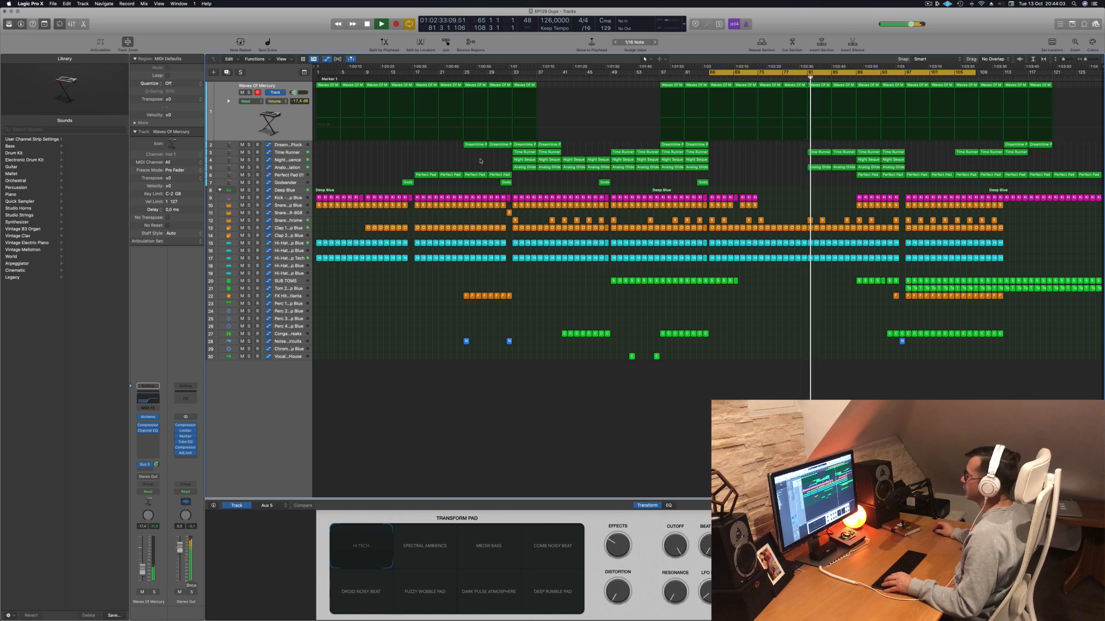
Lower the Time Runner Cutoff automation peaks at bars 85 and 89 to make a gradual rise from bar 81
left_click(297, 153)
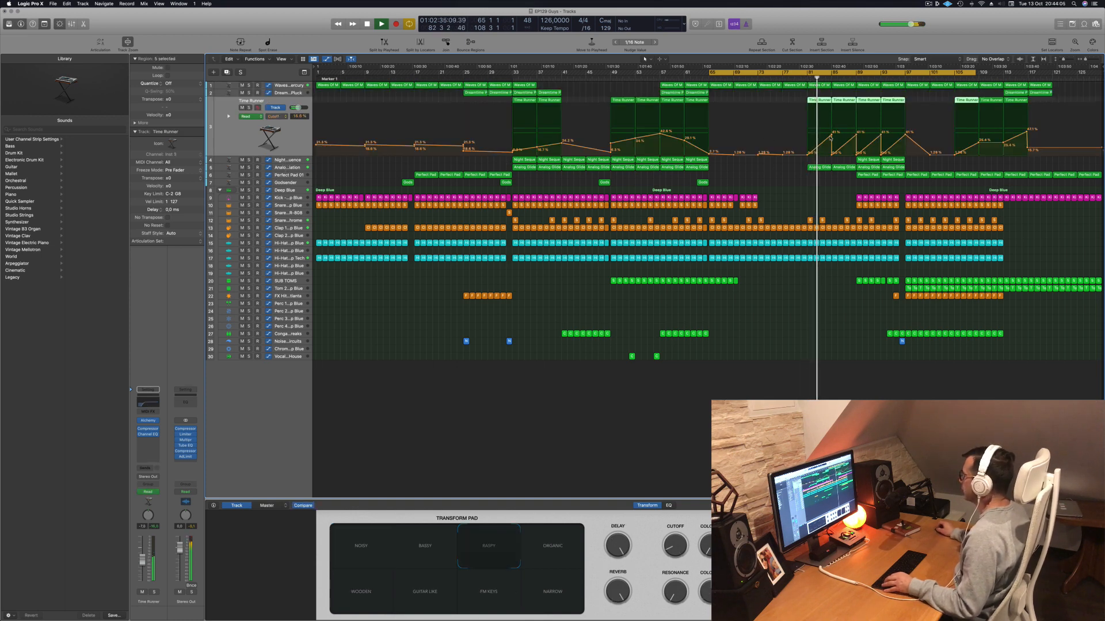
left_click_drag(833, 138, 832, 149)
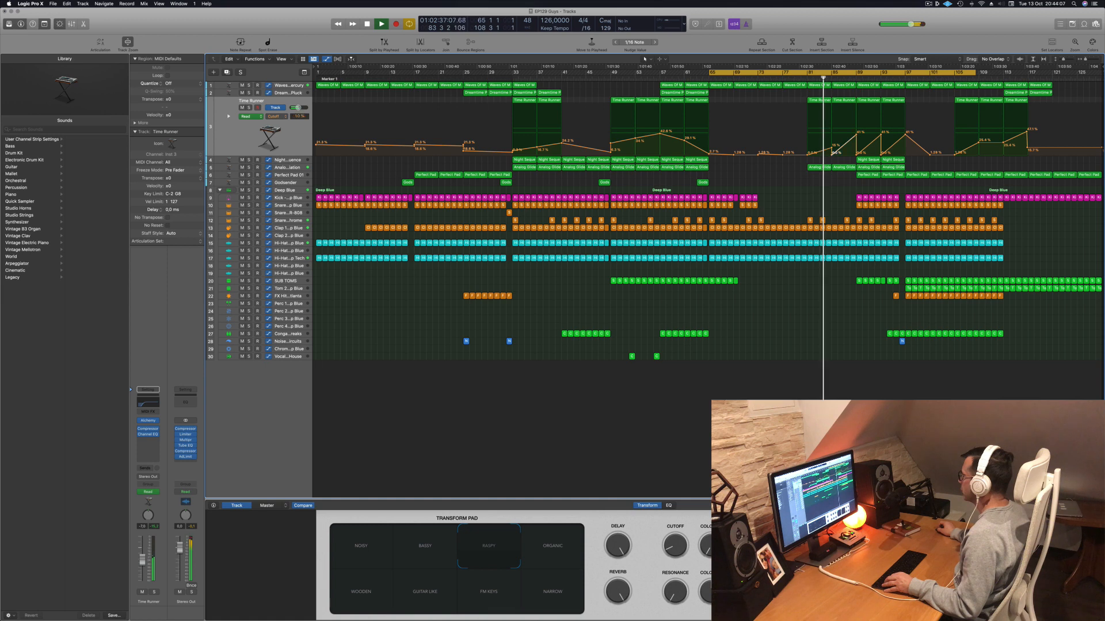
left_click_drag(856, 135, 856, 153)
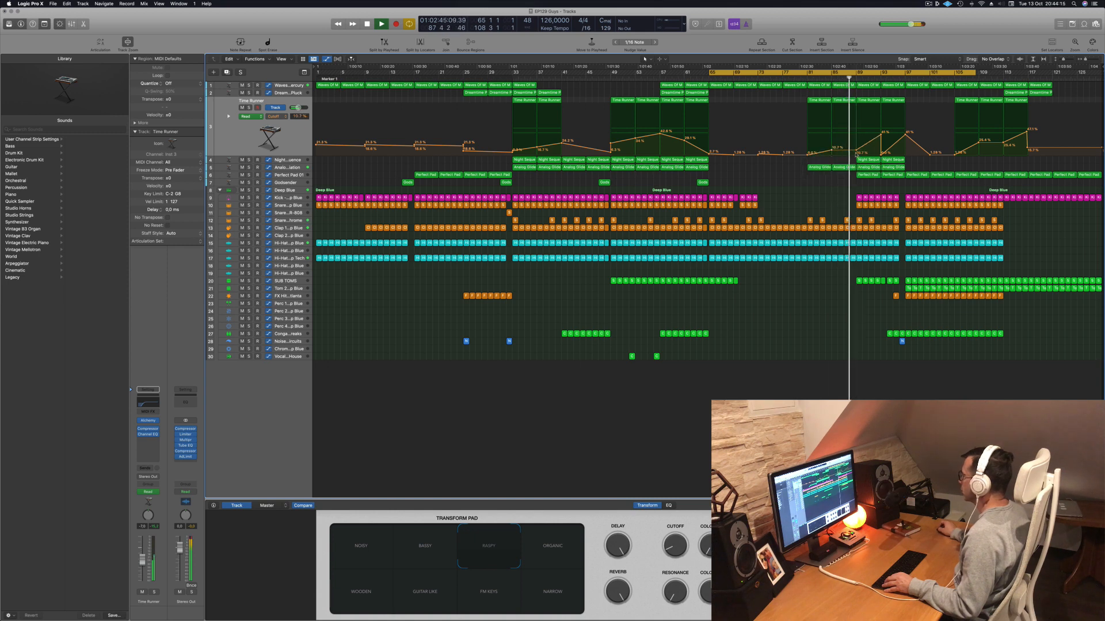
left_click_drag(856, 153, 856, 151)
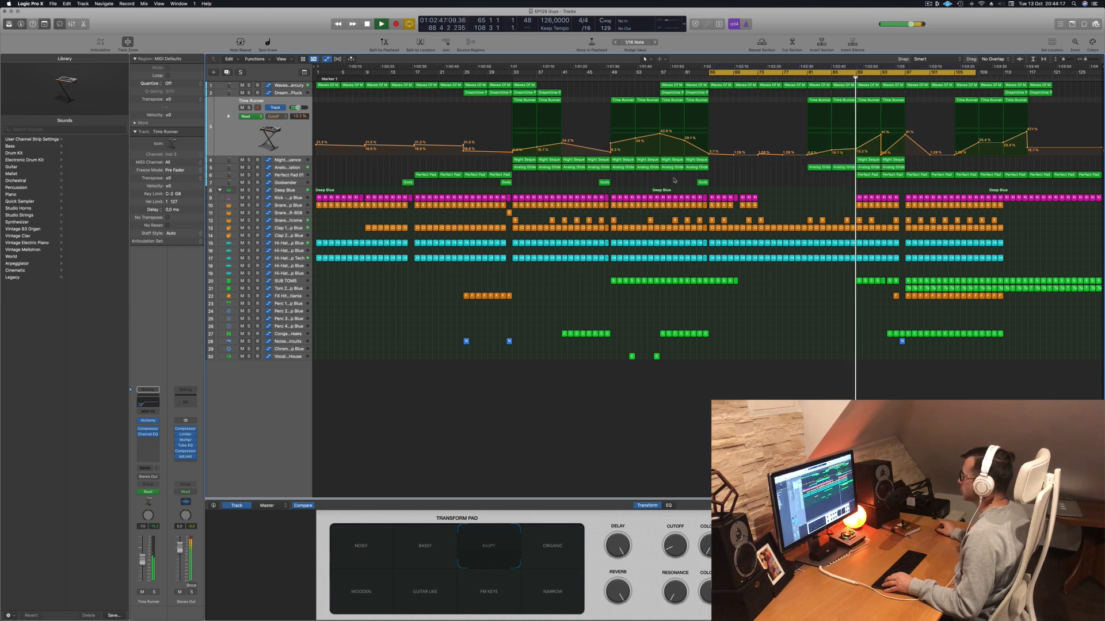
Select the Deep Blue track and delete the Conga region at bar 96, leaving a gap before bar 97
left_click(291, 190)
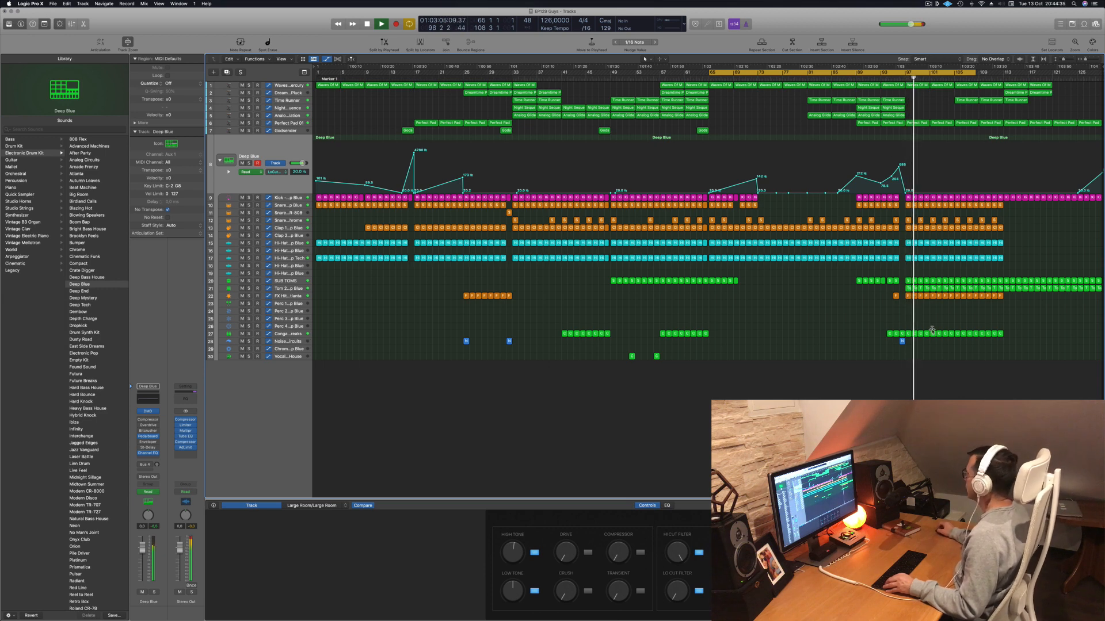
left_click(902, 333)
key("Delete")
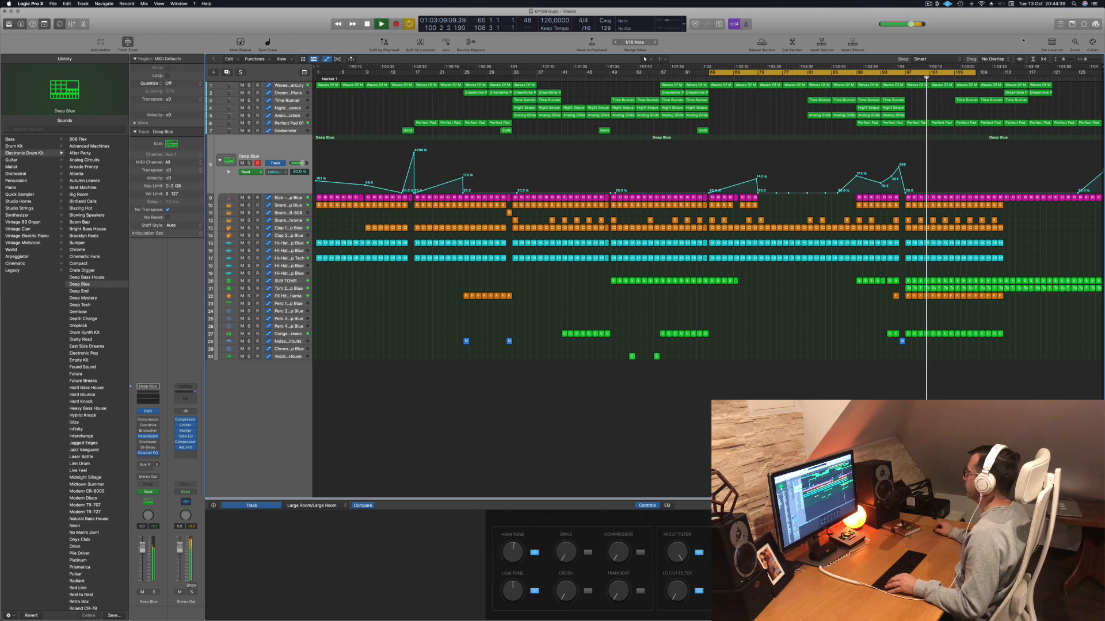
Set the cycle range to bars 97–113 and repeat that section into bars 113–129
left_click_drag(978, 73, 1003, 75)
left_click(906, 73)
left_click_drag(906, 73, 1001, 79)
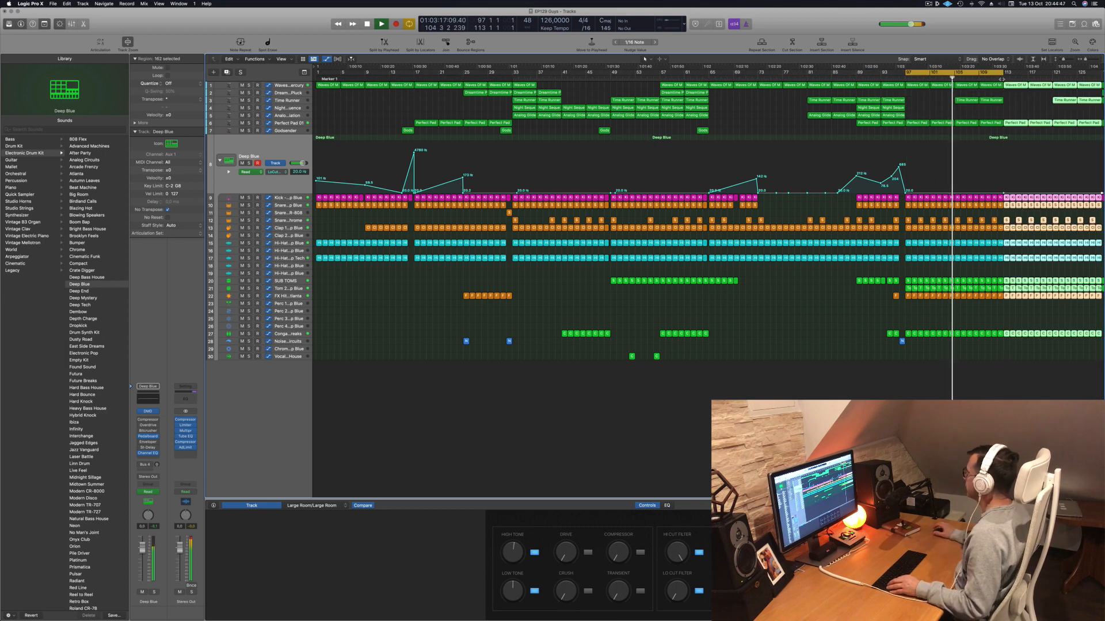
scroll(974, 121, "down", 2)
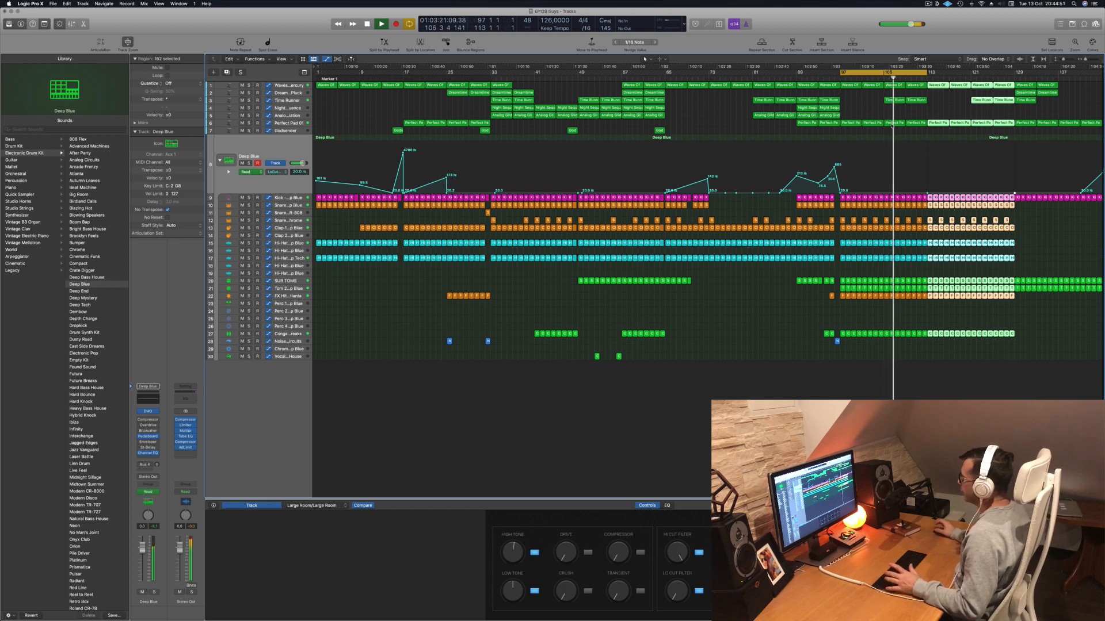
Compare playback from bar 49 with playback from bar 97, and clear the region selection
left_click(578, 73)
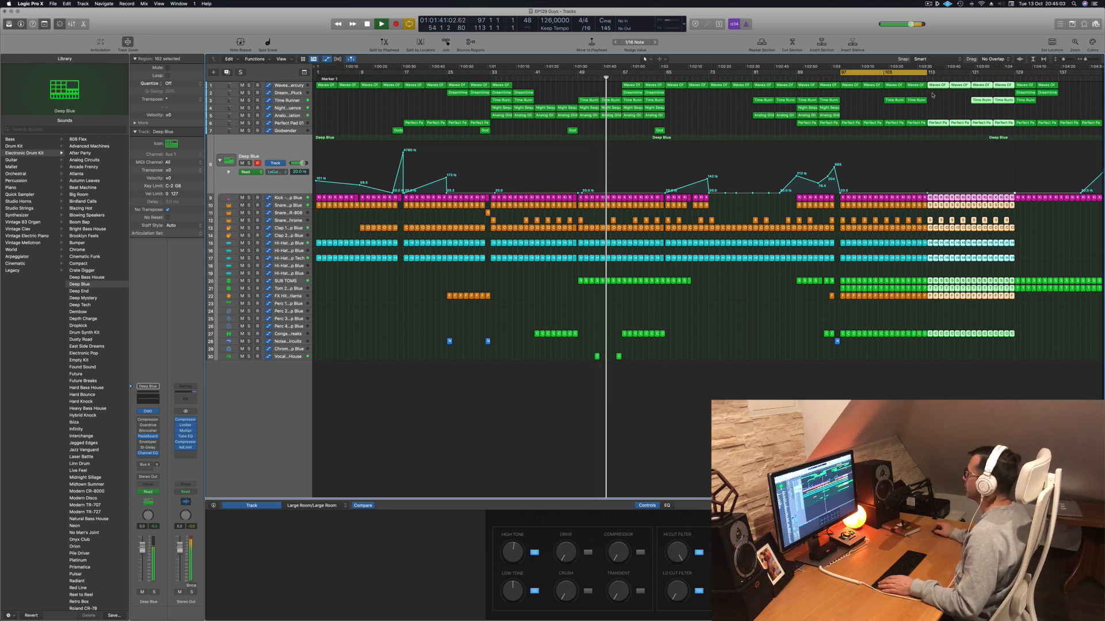
left_click(843, 78)
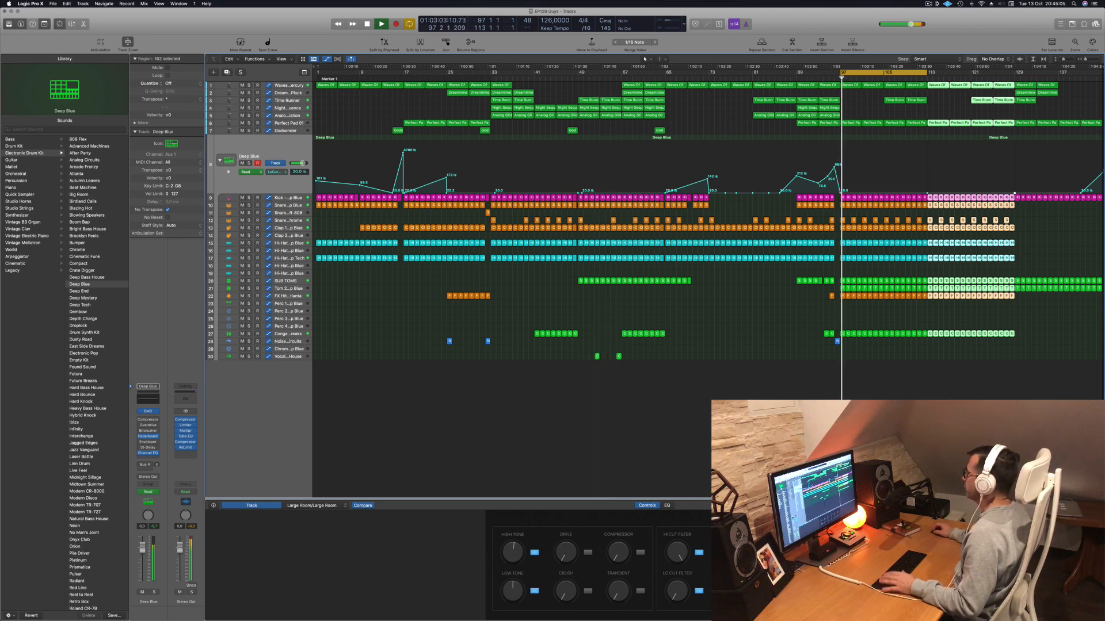
left_click(936, 103)
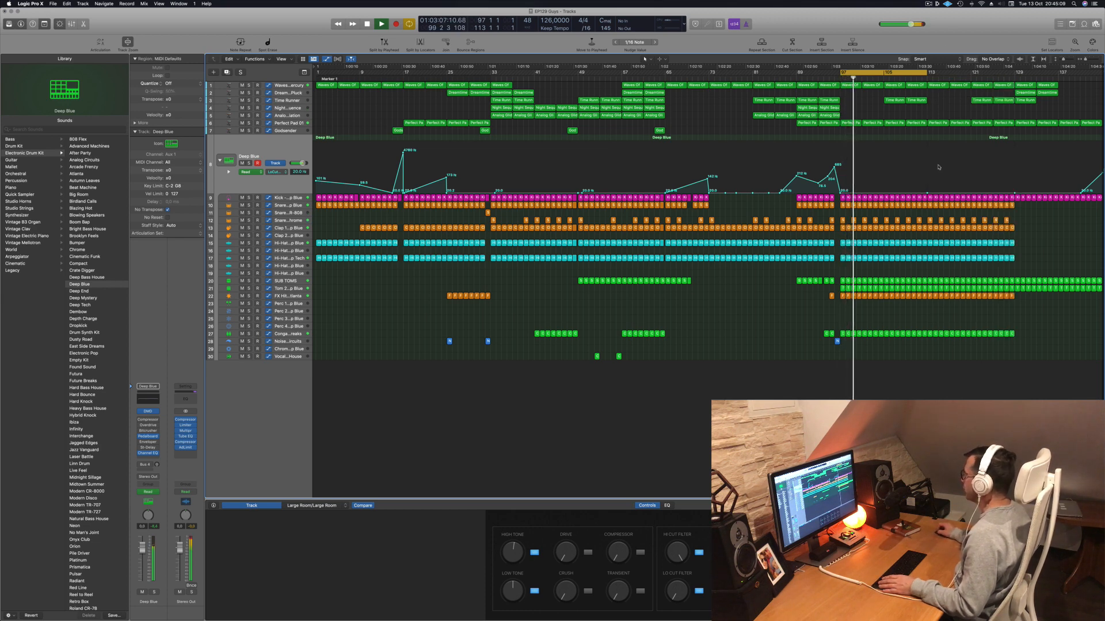
Delete all regions on all tracks in bars 113–129
left_click_drag(933, 344, 1012, 85)
key("Delete")
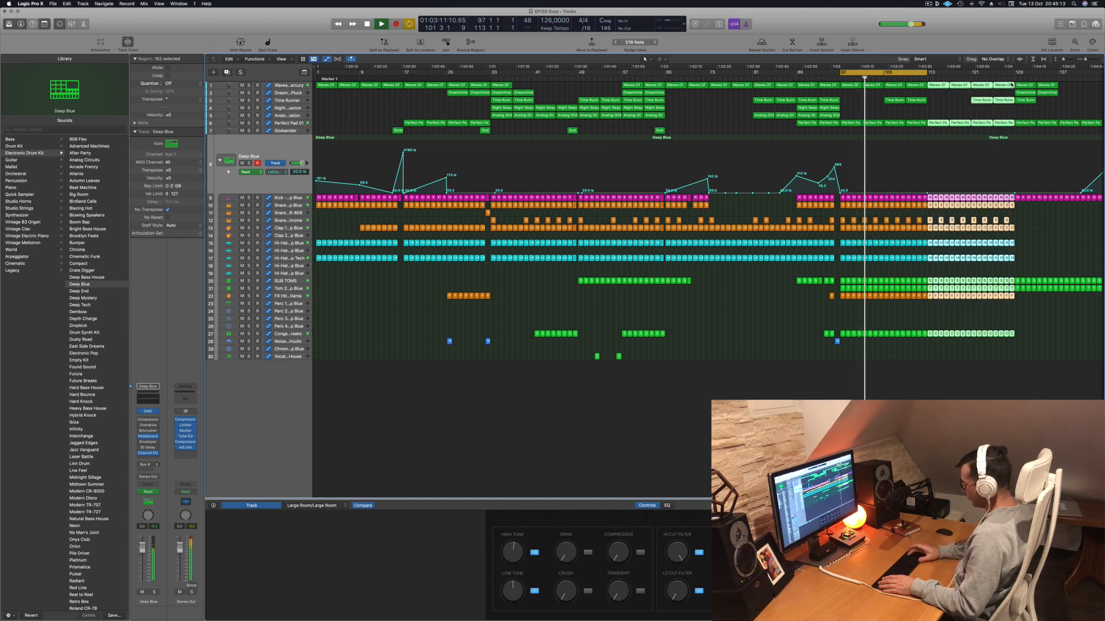
key("Delete")
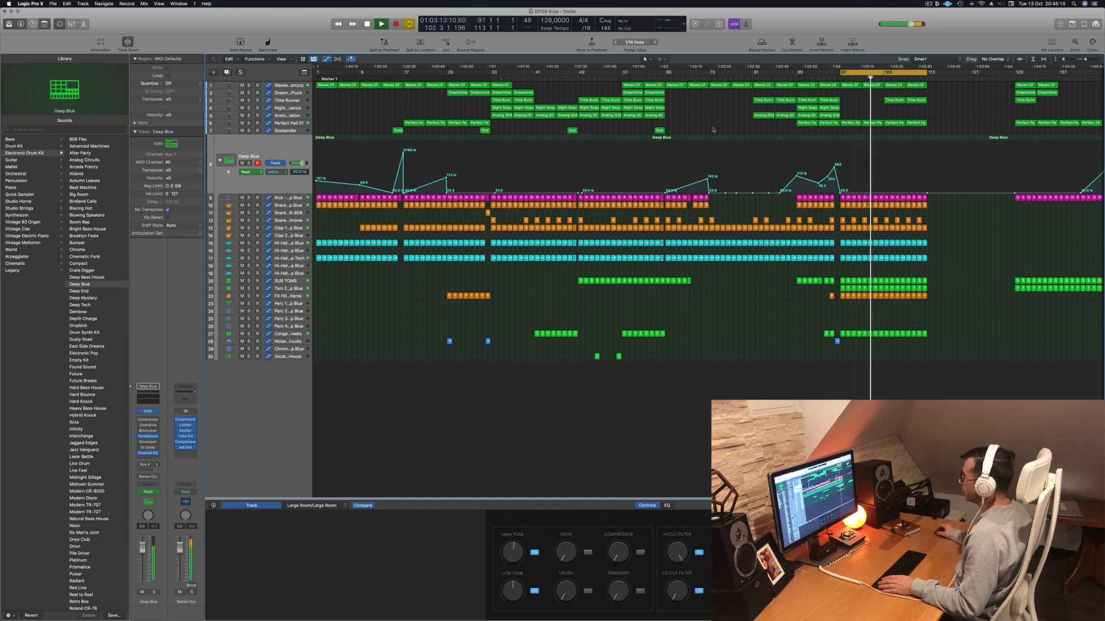
Copy the regions on all tracks from bars 49–65 to bars 113–129, and extend the cycle range to bar 129
left_click_drag(577, 354, 662, 84)
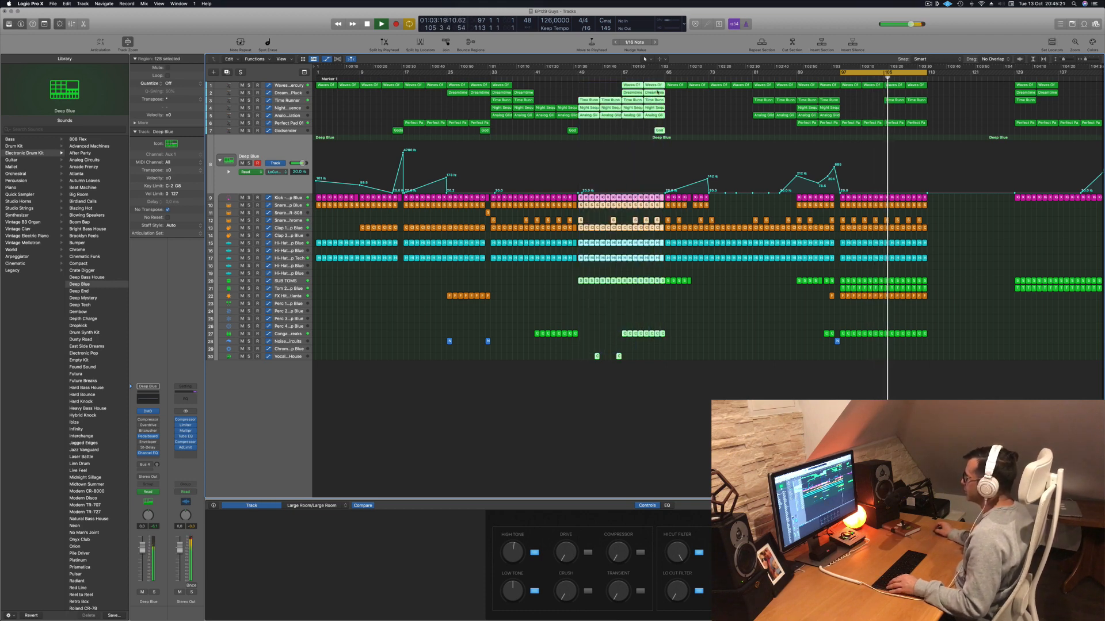
left_click_drag(587, 116, 931, 118)
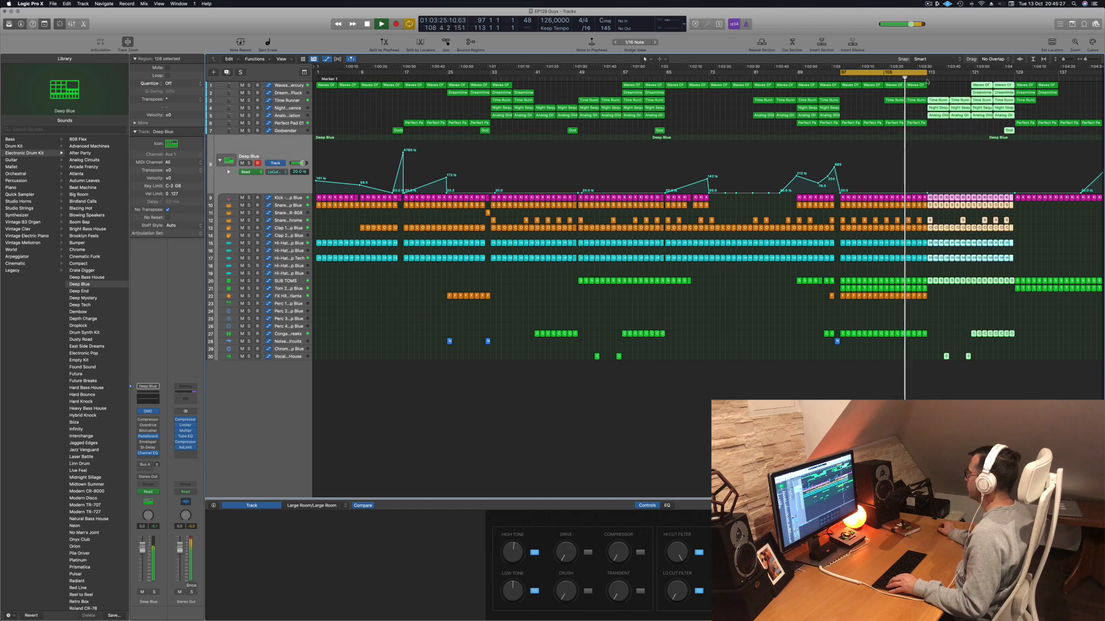
left_click_drag(926, 72, 1014, 73)
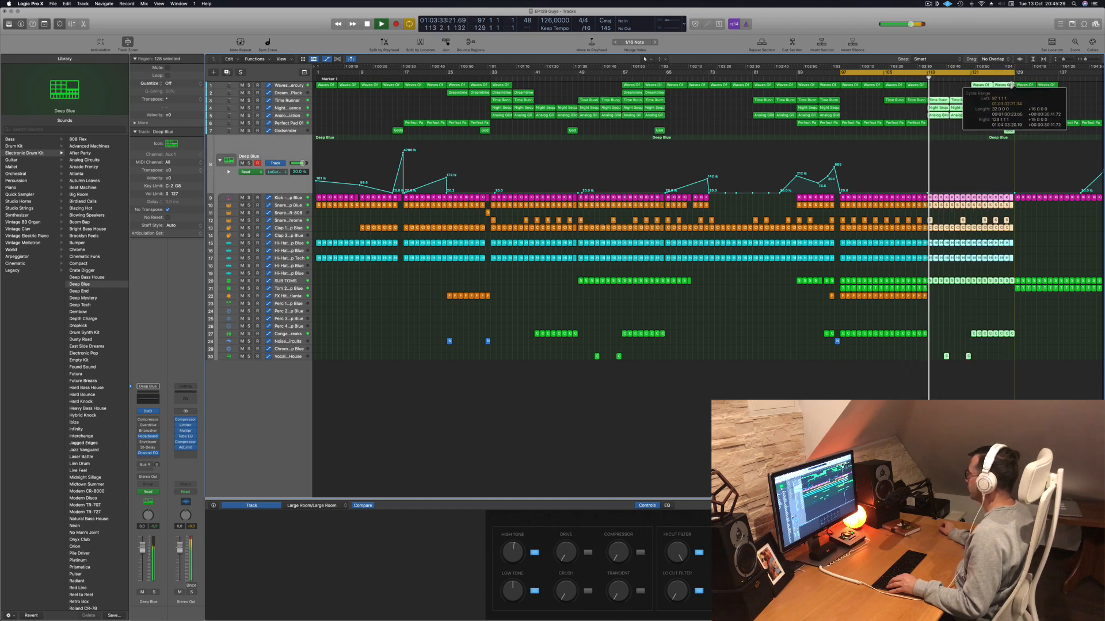
Copy the Tom 2 regions of bars 97–113 into bars 113–129, and the noise region at bar 97 to bar 113
left_click(948, 135)
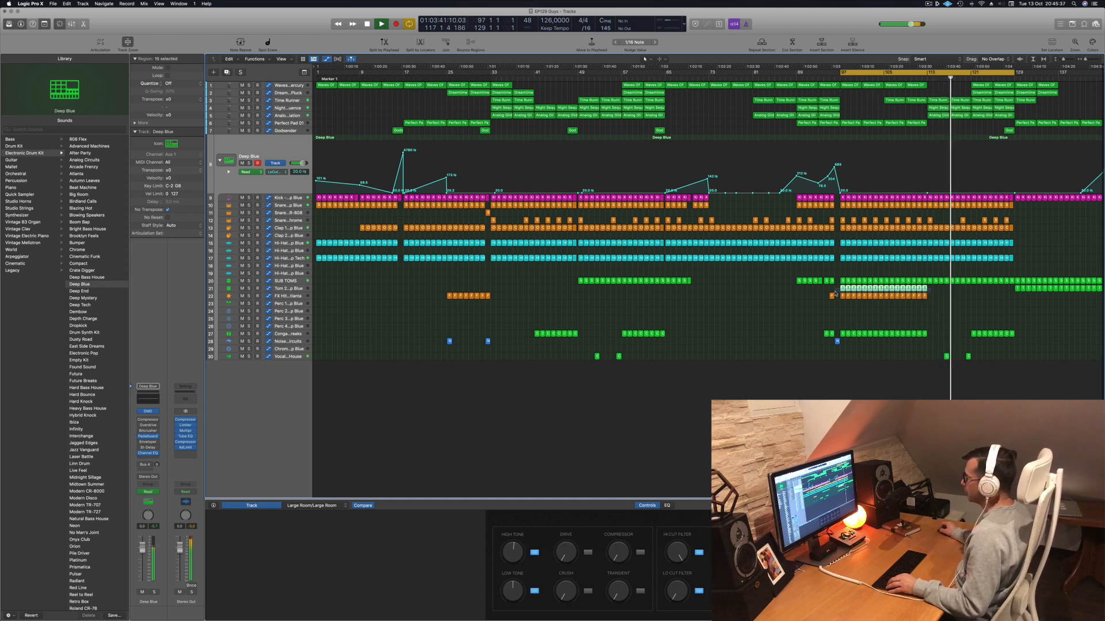
left_click_drag(875, 292, 927, 293)
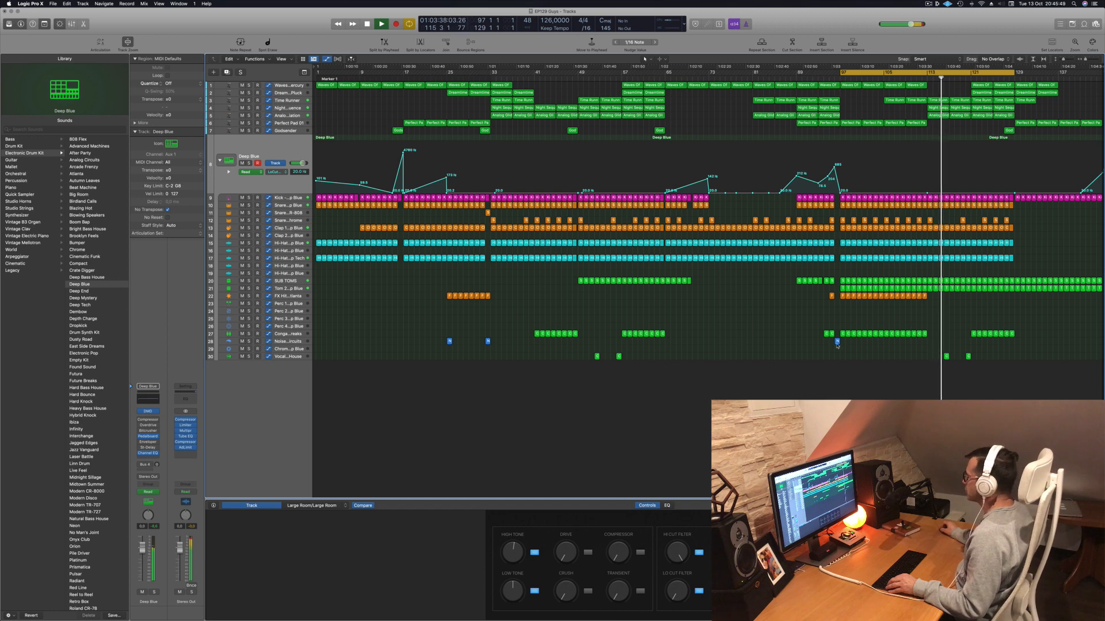
left_click_drag(837, 342, 928, 342)
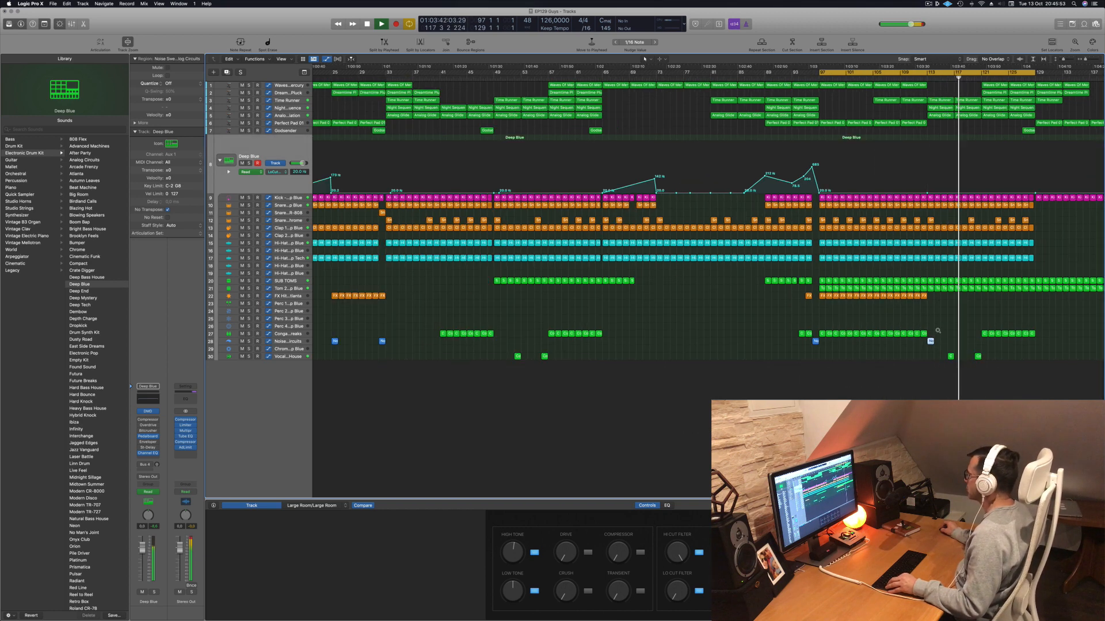
Set the cycle range to bars 113–129 and repeat that section into bars 129–145
left_click(941, 72)
left_click_drag(930, 73, 1015, 75)
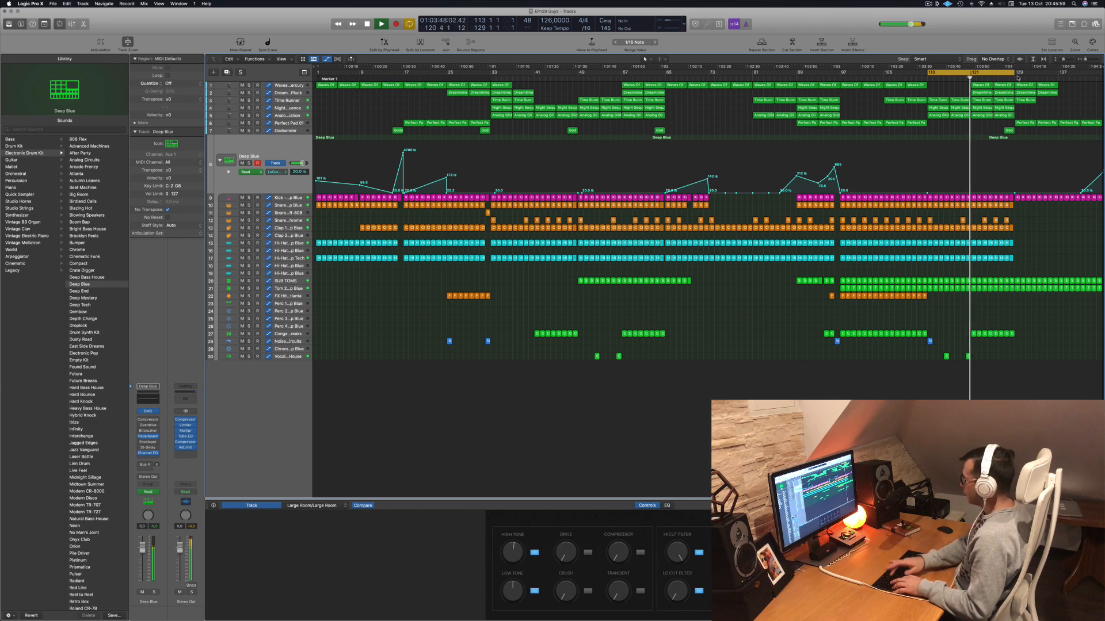
key("ctrl+super+r")
key("super+Left")
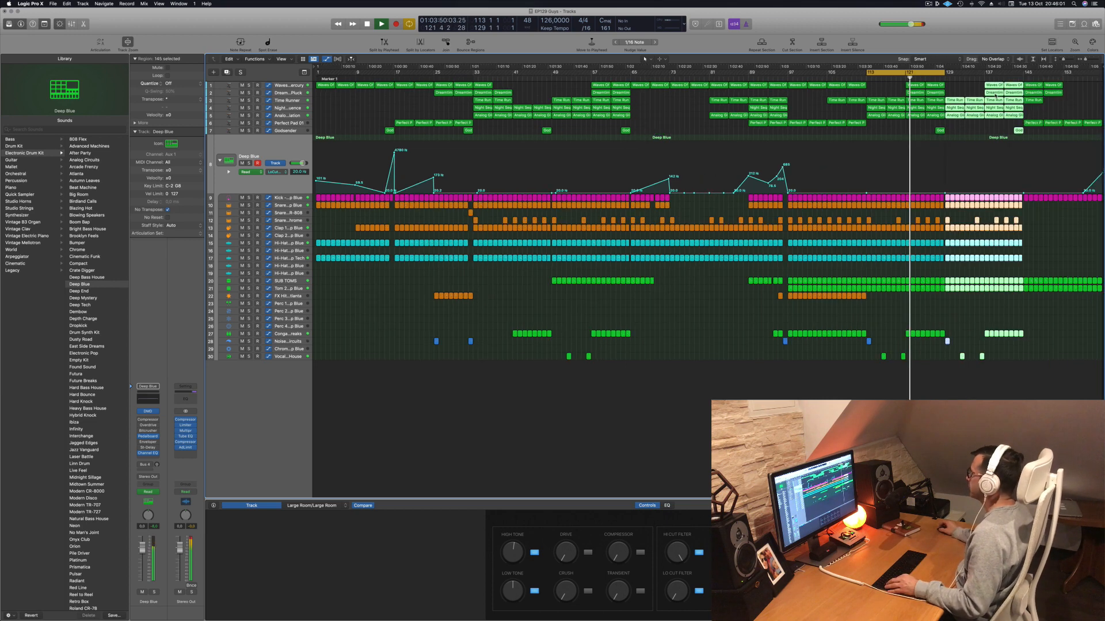
Extend the cycle range to bars 113–145 and review the regions around bar 129
left_click_drag(961, 87, 913, 93)
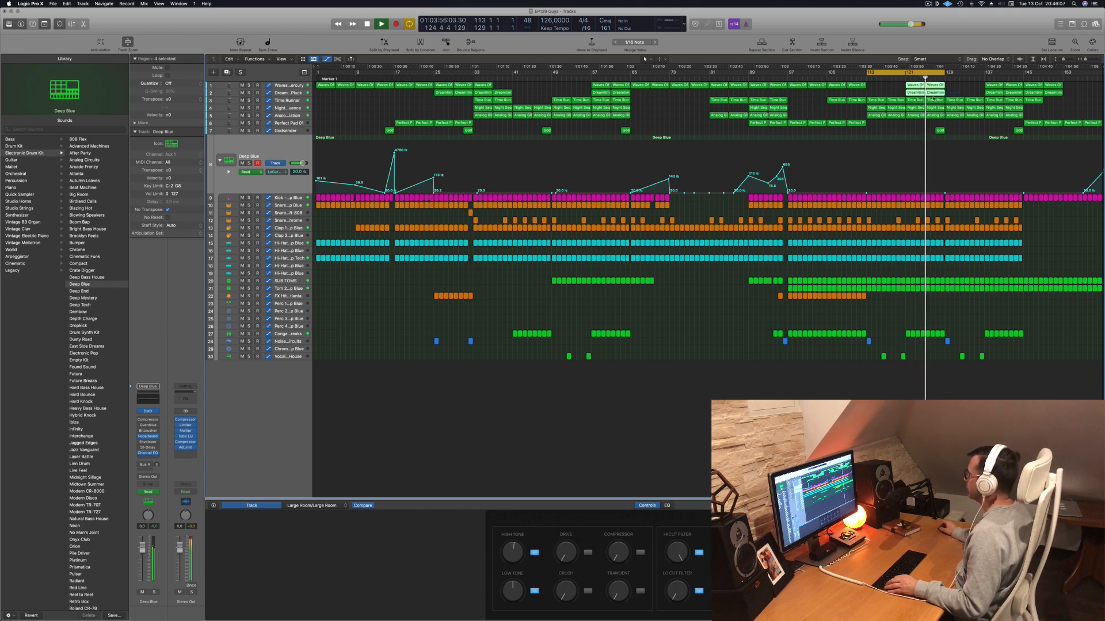
left_click_drag(943, 72, 1025, 76)
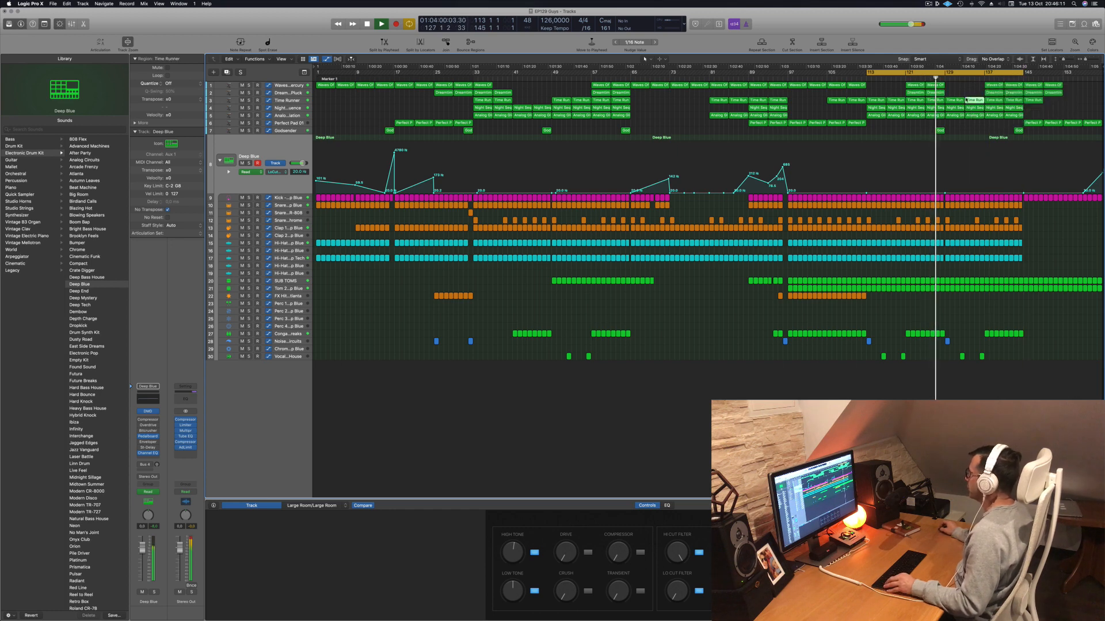
scroll(958, 100, "up", 5)
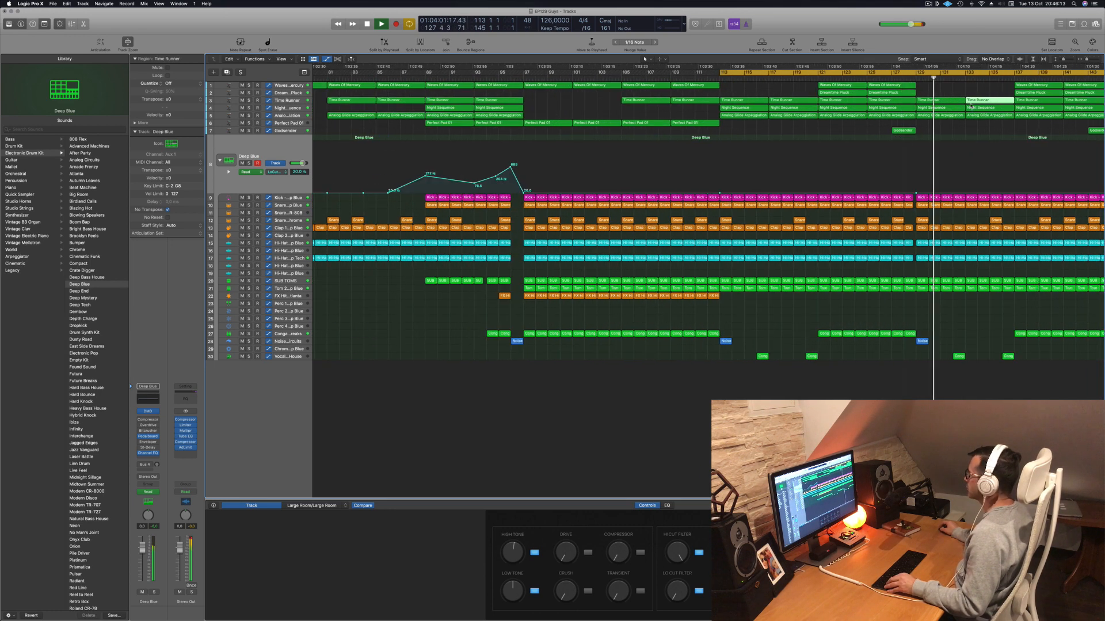
scroll(970, 106, "down", 5)
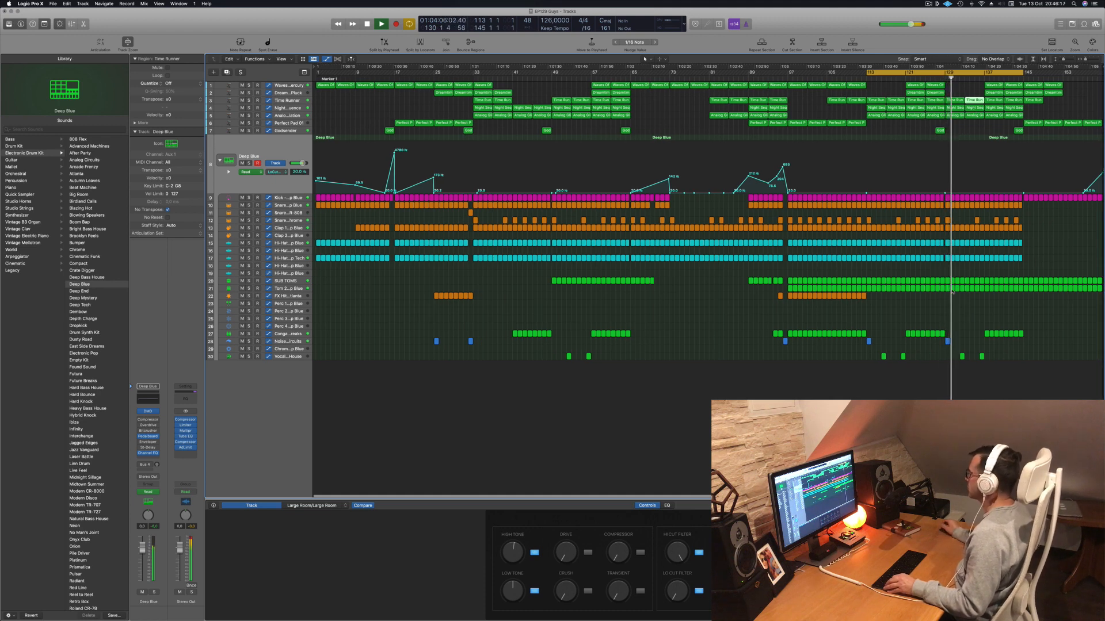
scroll(952, 297, "up", 5)
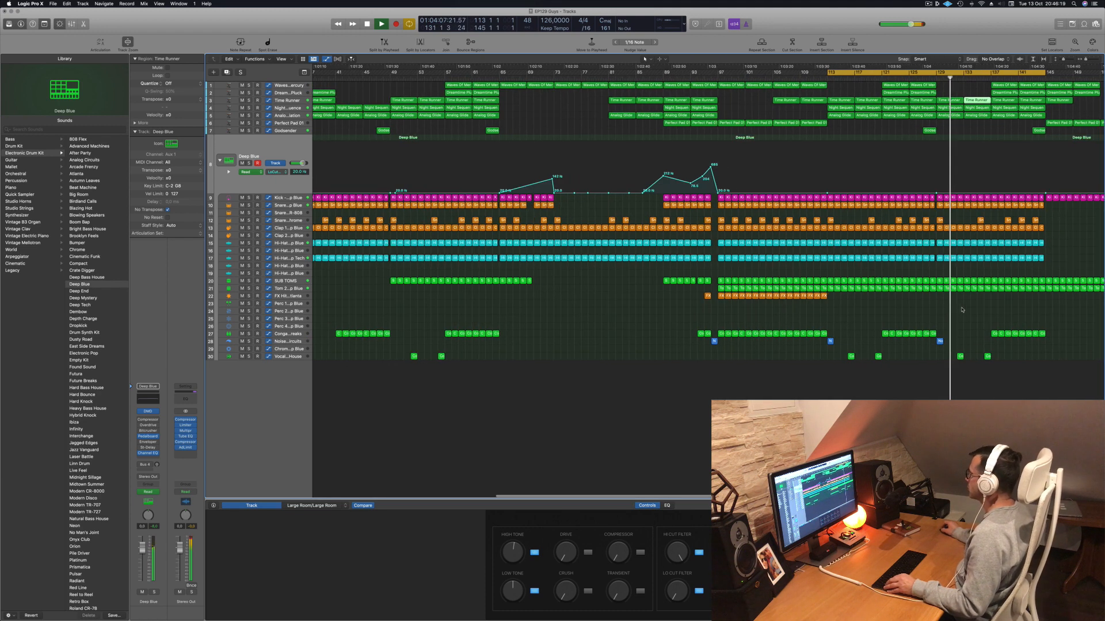
scroll(992, 240, "down", 5)
Delete the Waves of Mercury, Dreamtime Pluck and Time Runner regions in bars 129–145
left_click(929, 80)
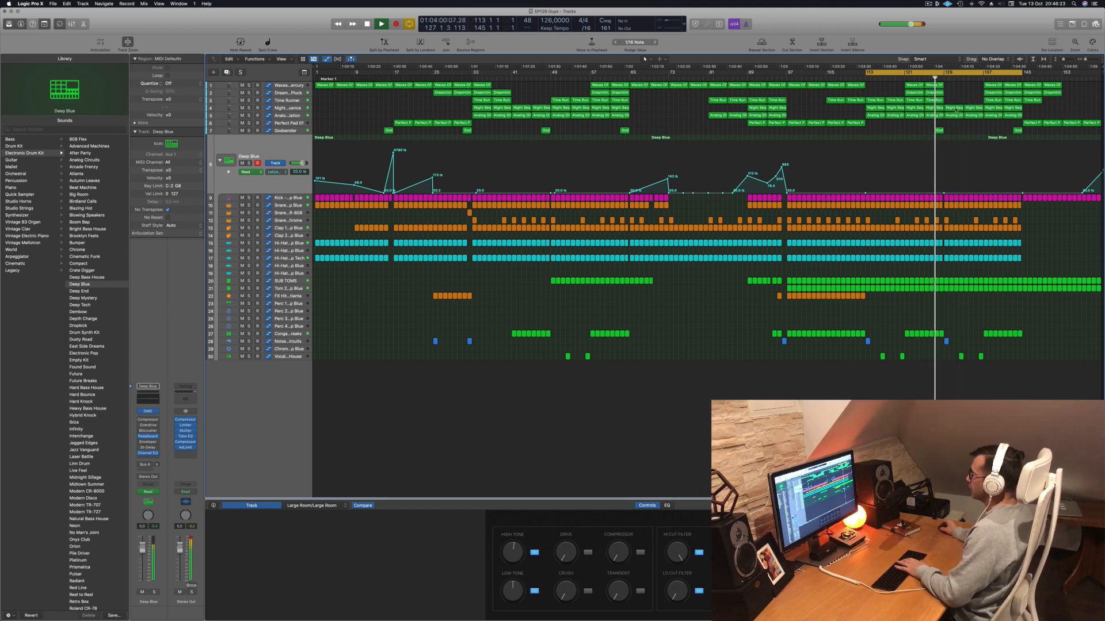
key("super+BackSpace")
left_click(571, 188)
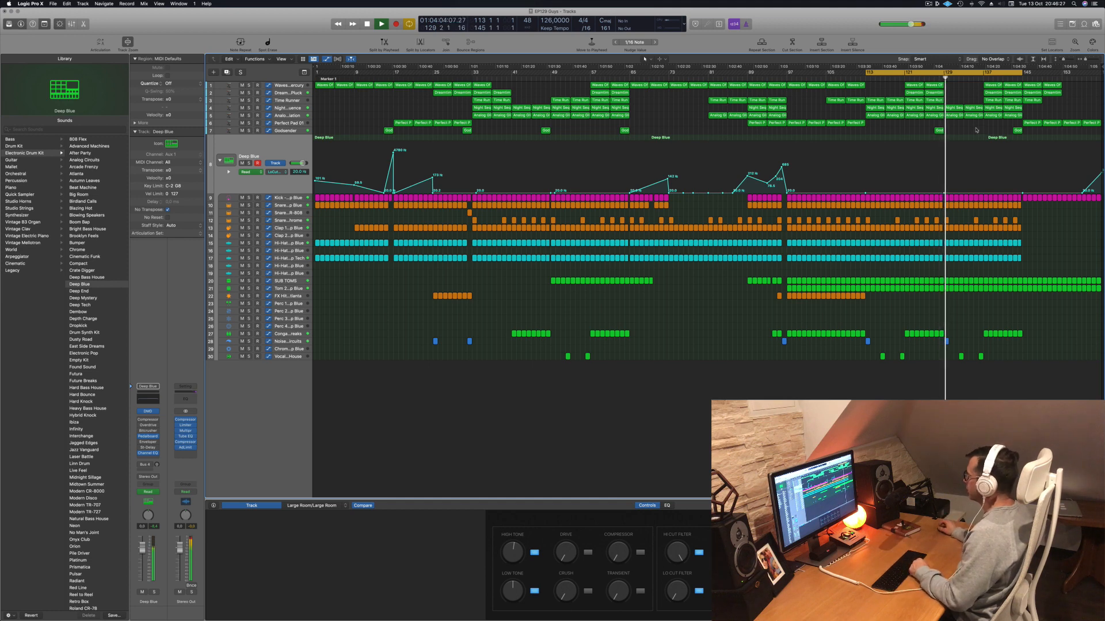
left_click_drag(1011, 102, 1035, 101)
left_click(965, 100)
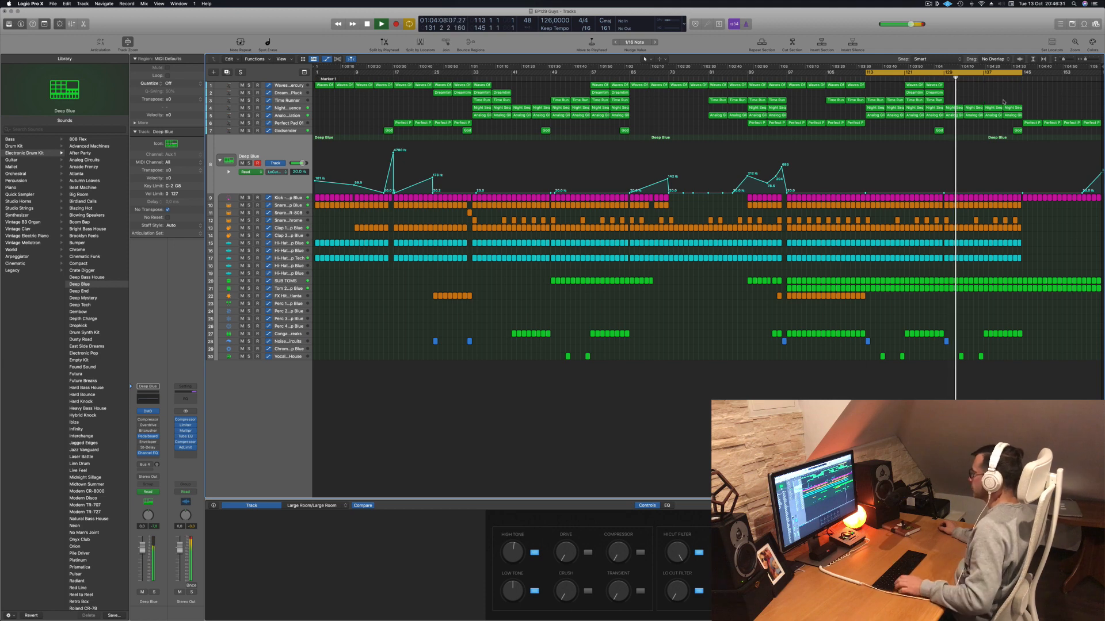
Set the cycle range to bars 129–145 and repeat that section twice, filling bars 145–177
left_click(956, 73)
left_click_drag(945, 75, 1022, 75)
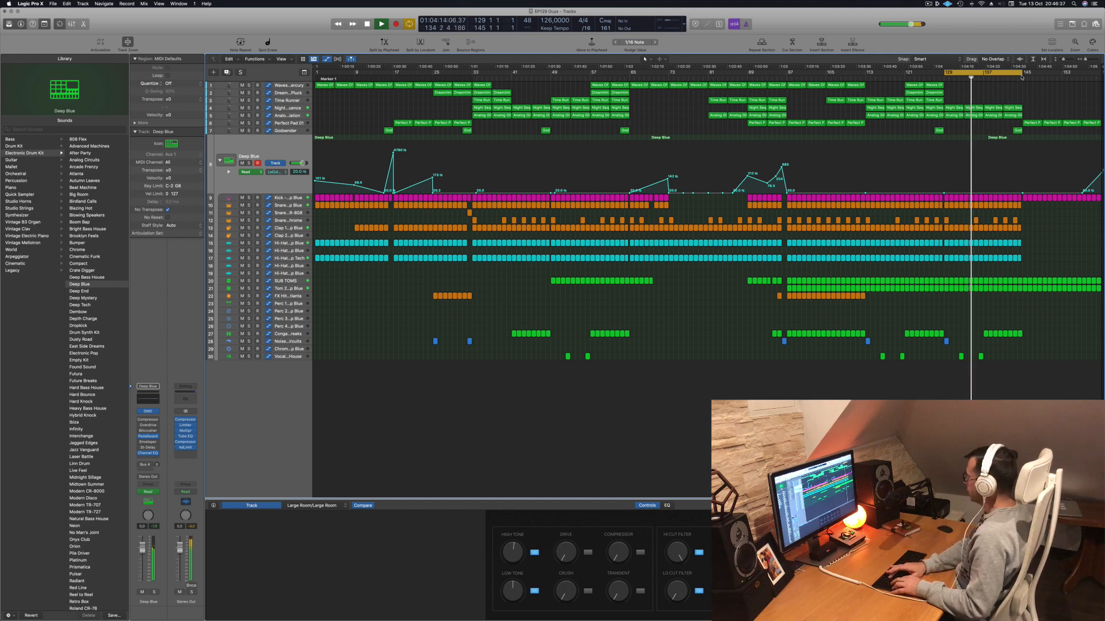
key("ctrl+super+r")
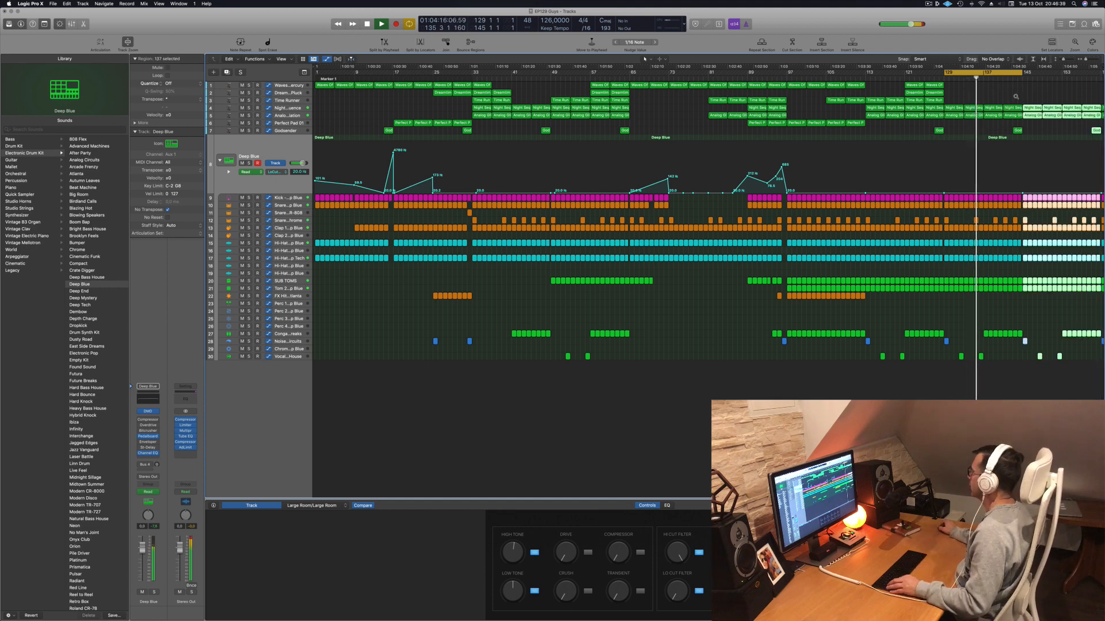
key("super+Left")
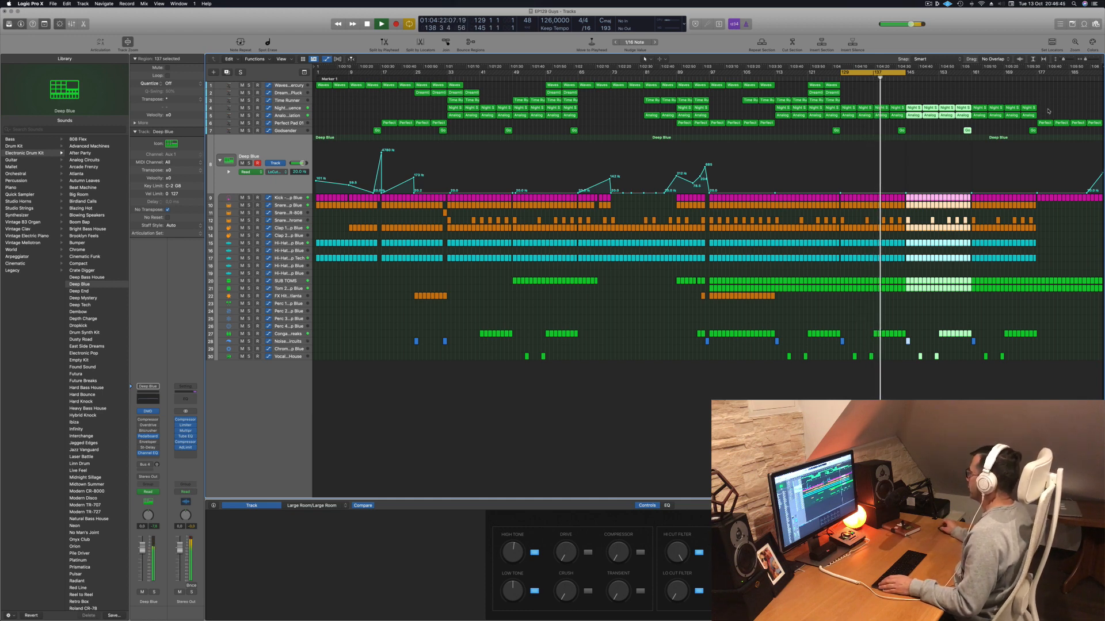
Extend the cycle range from bar 129 to past bar 189, and play the arrangement around bars 177 and 145
left_click(1037, 78)
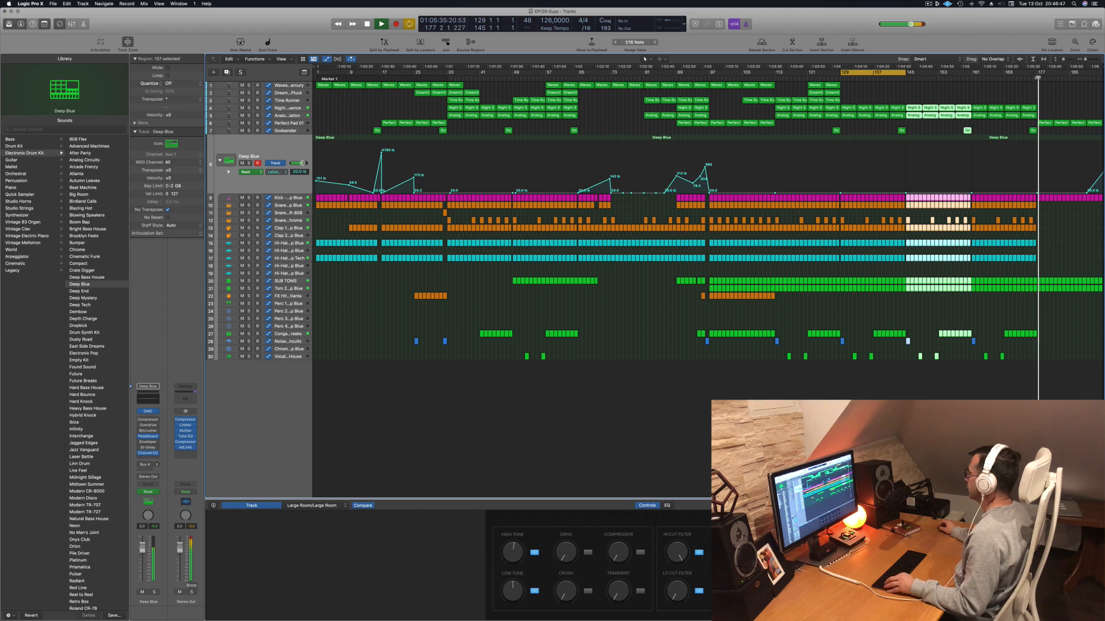
left_click_drag(904, 73, 1098, 73)
left_click(902, 79)
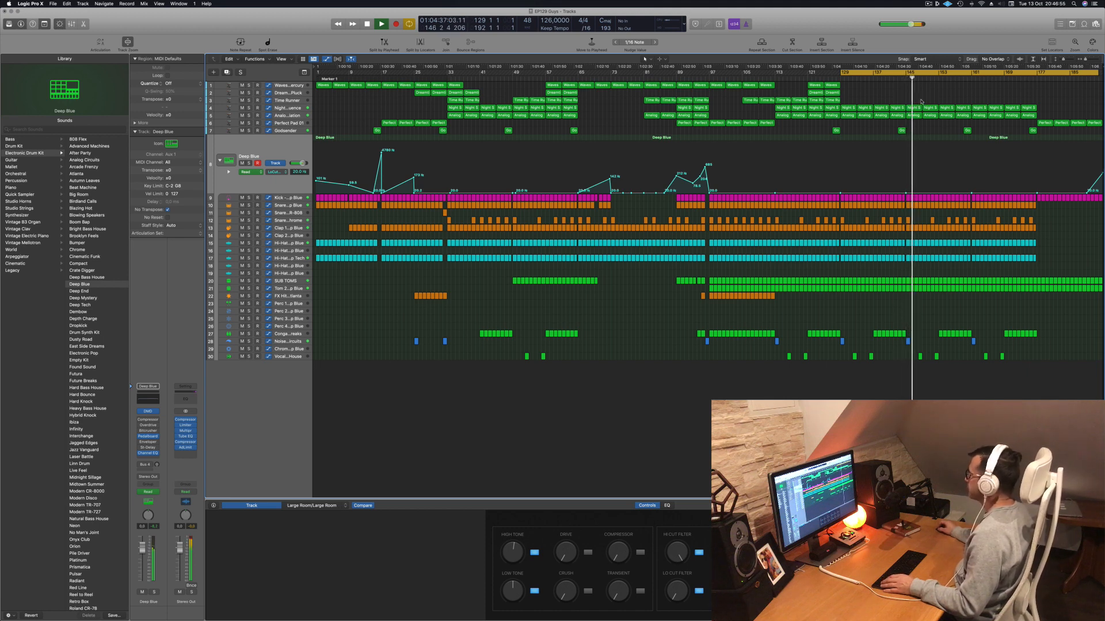
Show the Analog Glide Arpeggiation automation and draw a cutoff dip at bar 137, playing from bar 129
left_click(288, 116)
key("space")
key("space")
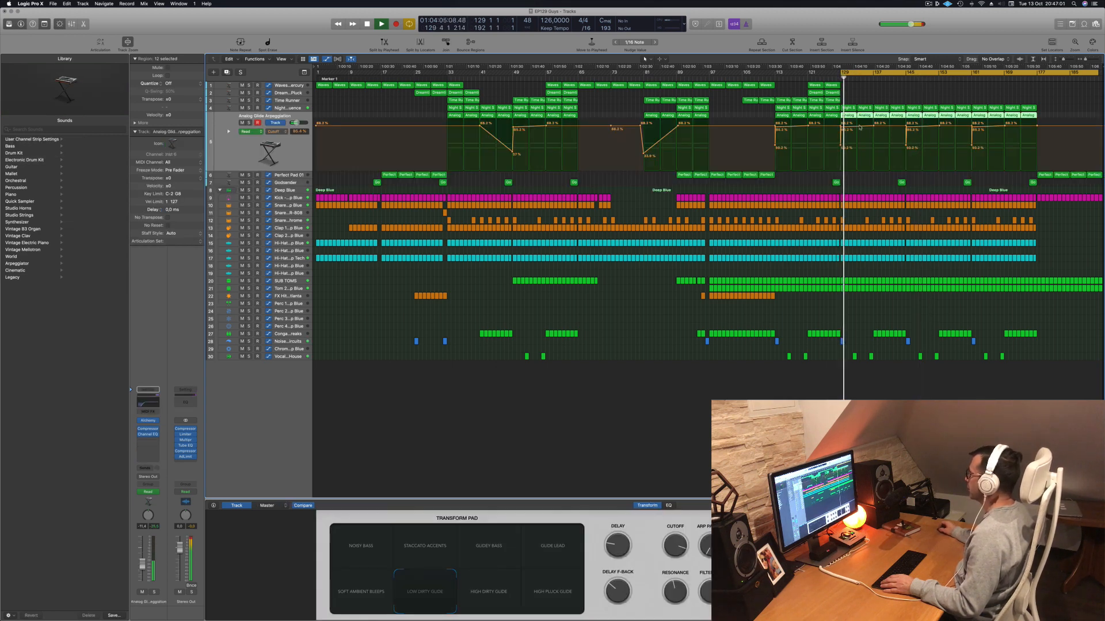
left_click_drag(873, 124, 872, 157)
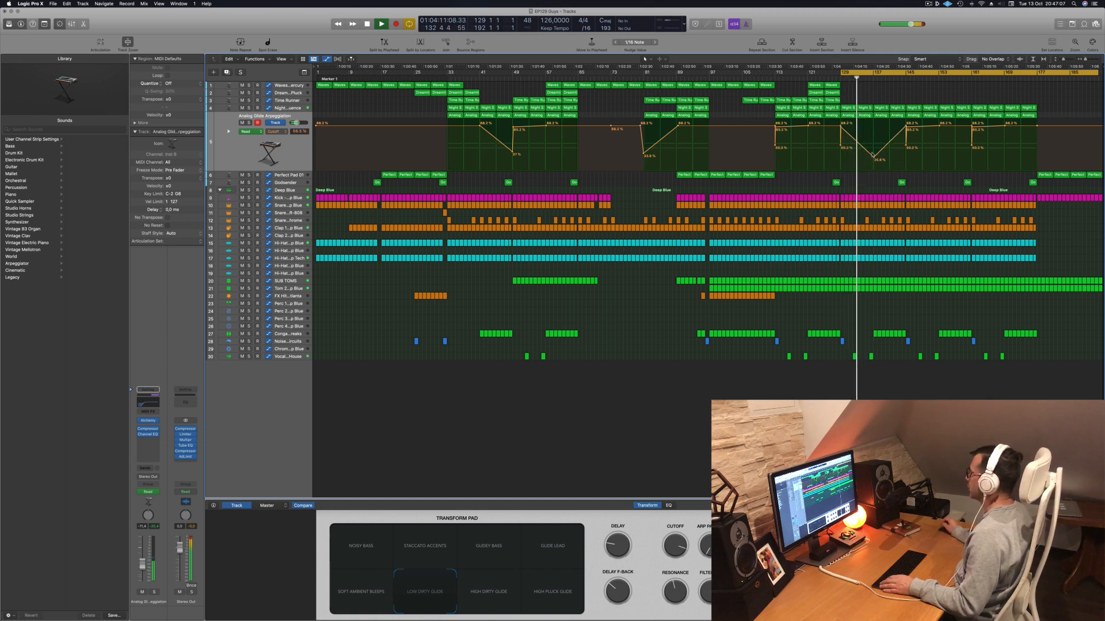
Copy four Perfect Pad 01 regions with their automation to bars 137–153, and raise the cutoff automation point at bar 137
left_click(835, 183)
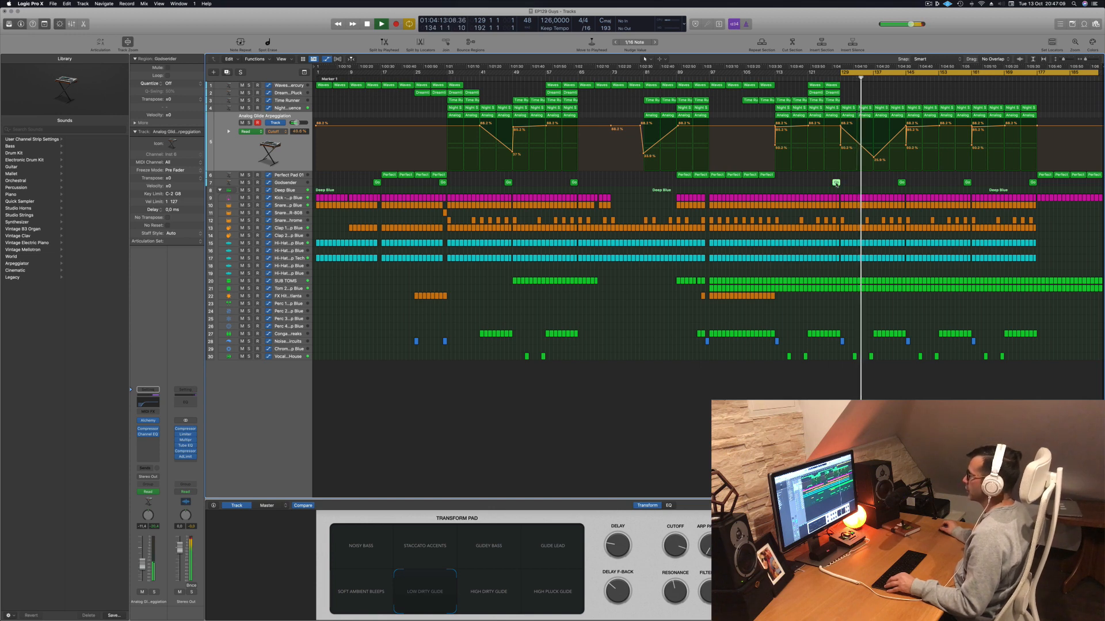
left_click_drag(781, 173, 884, 180)
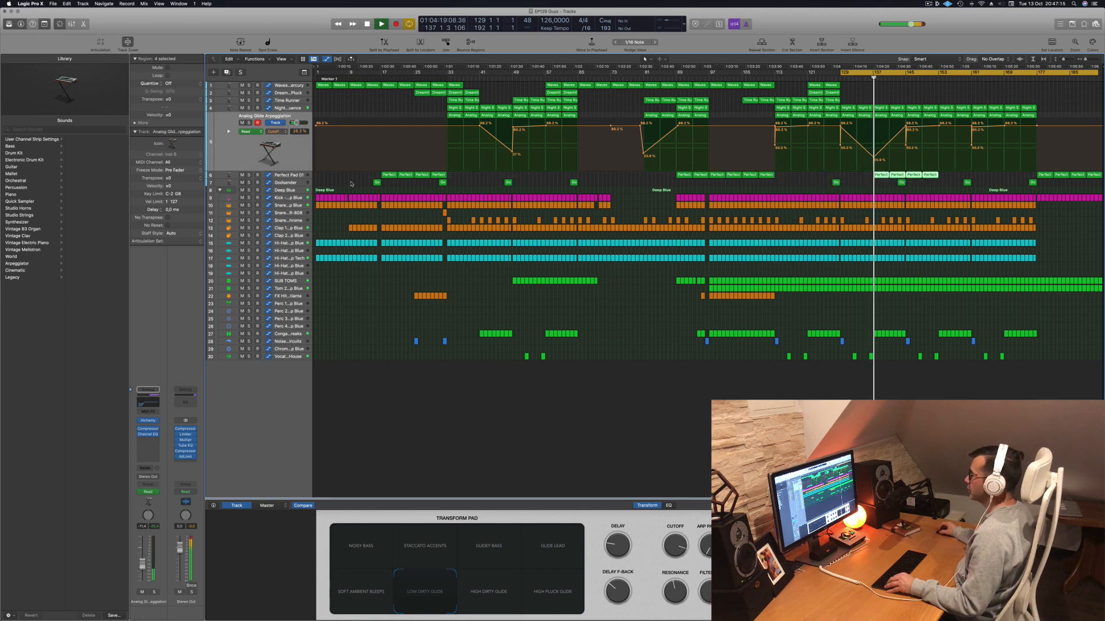
left_click(299, 175)
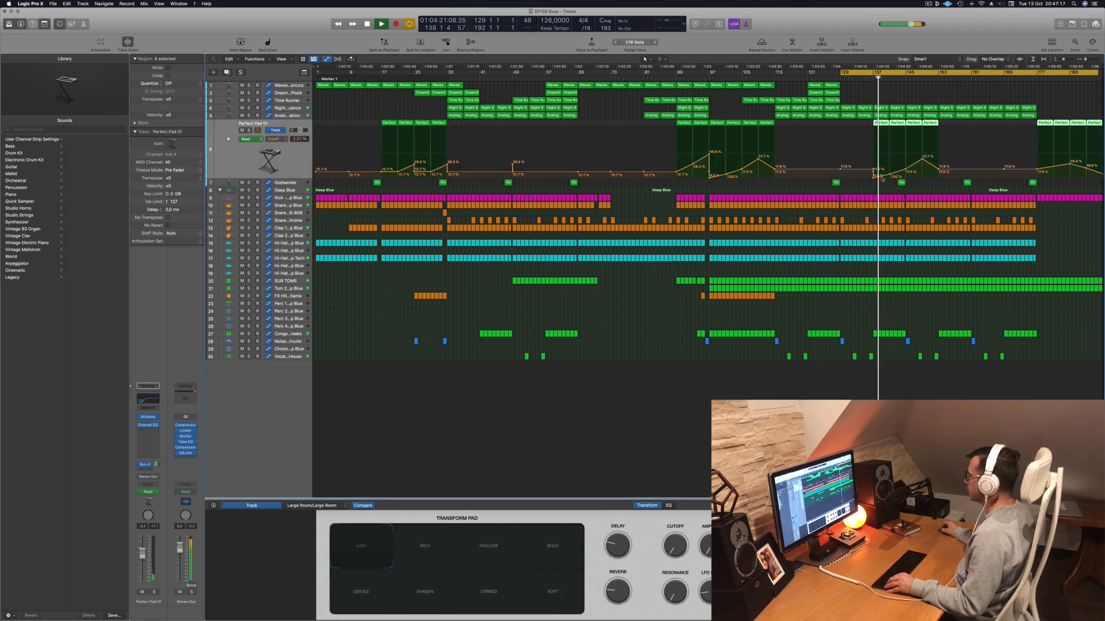
left_click_drag(873, 178, 873, 174)
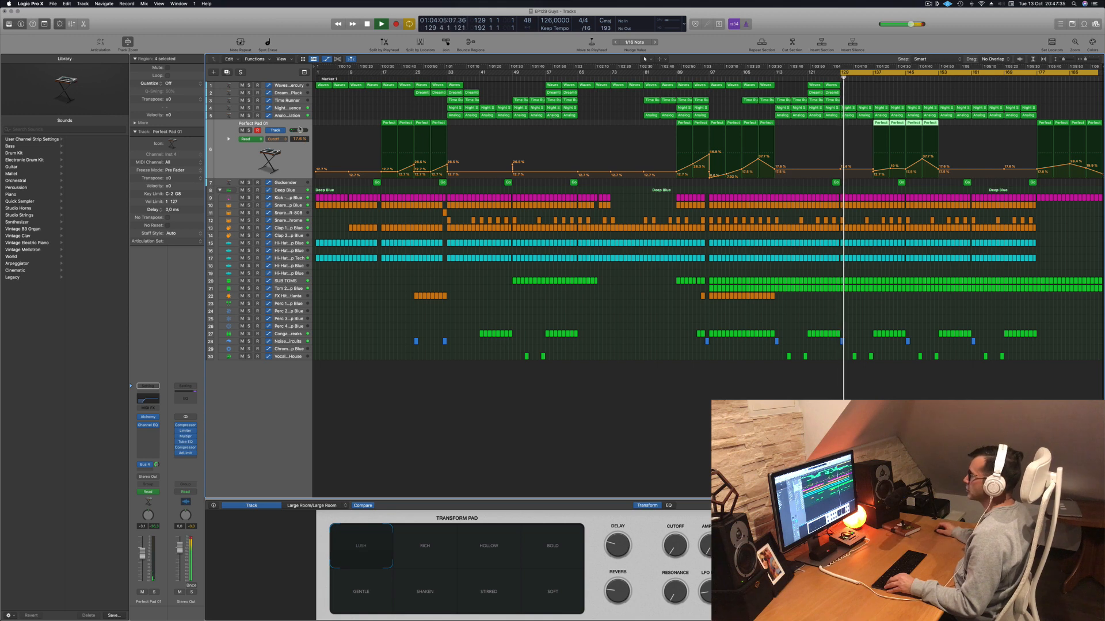
Remove the extra cutoff automation point at bar 129 on the Analog Glide Arpeggiation track
left_click(298, 115)
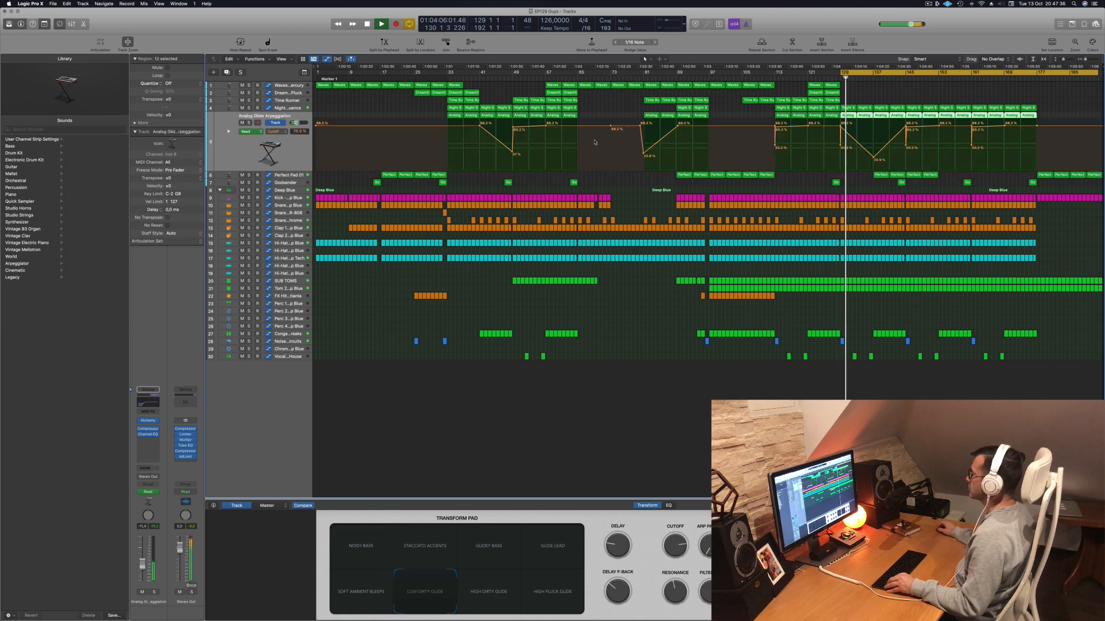
double_click(841, 147)
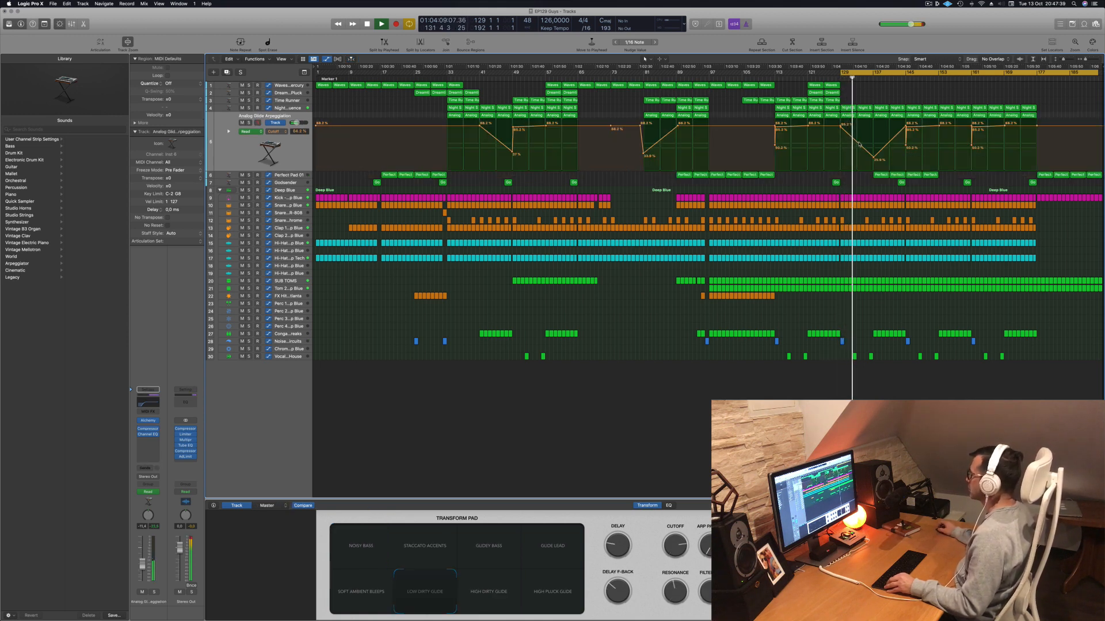